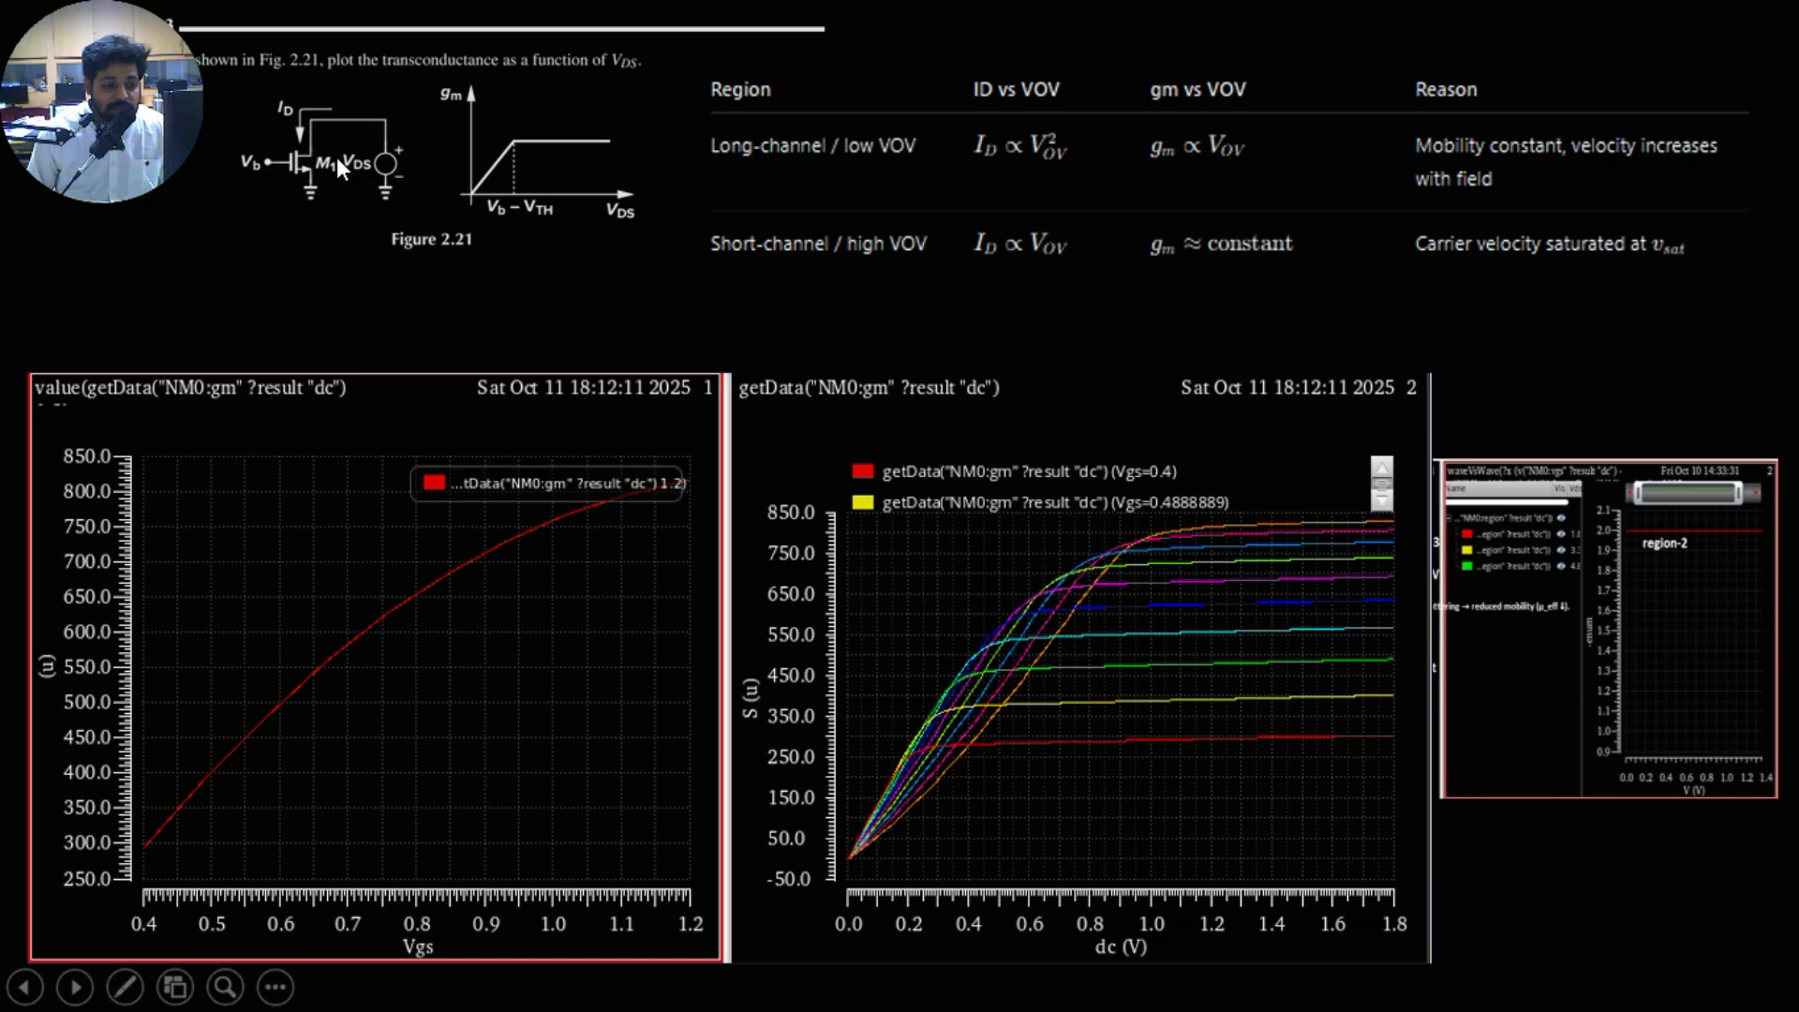
Step: End the slide show, switch to the VMware Workstation virtual machine and unlock its session with the account password
key(Escape)
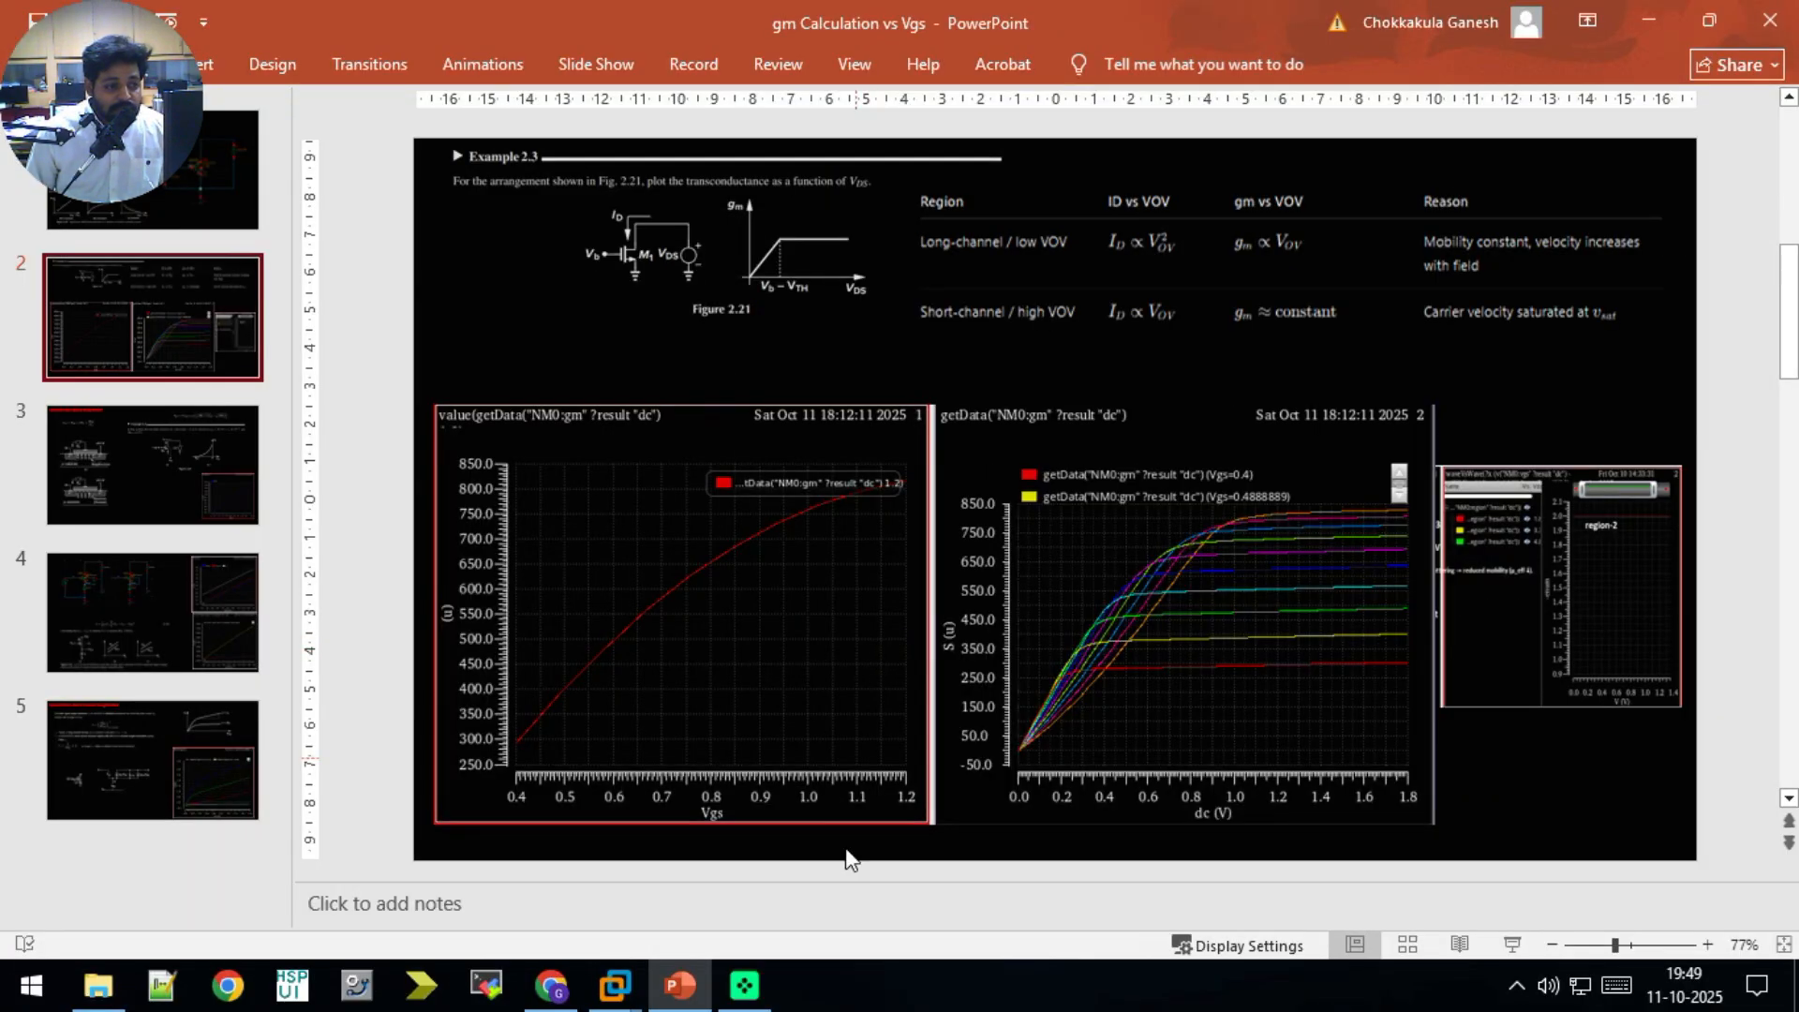
click(743, 984)
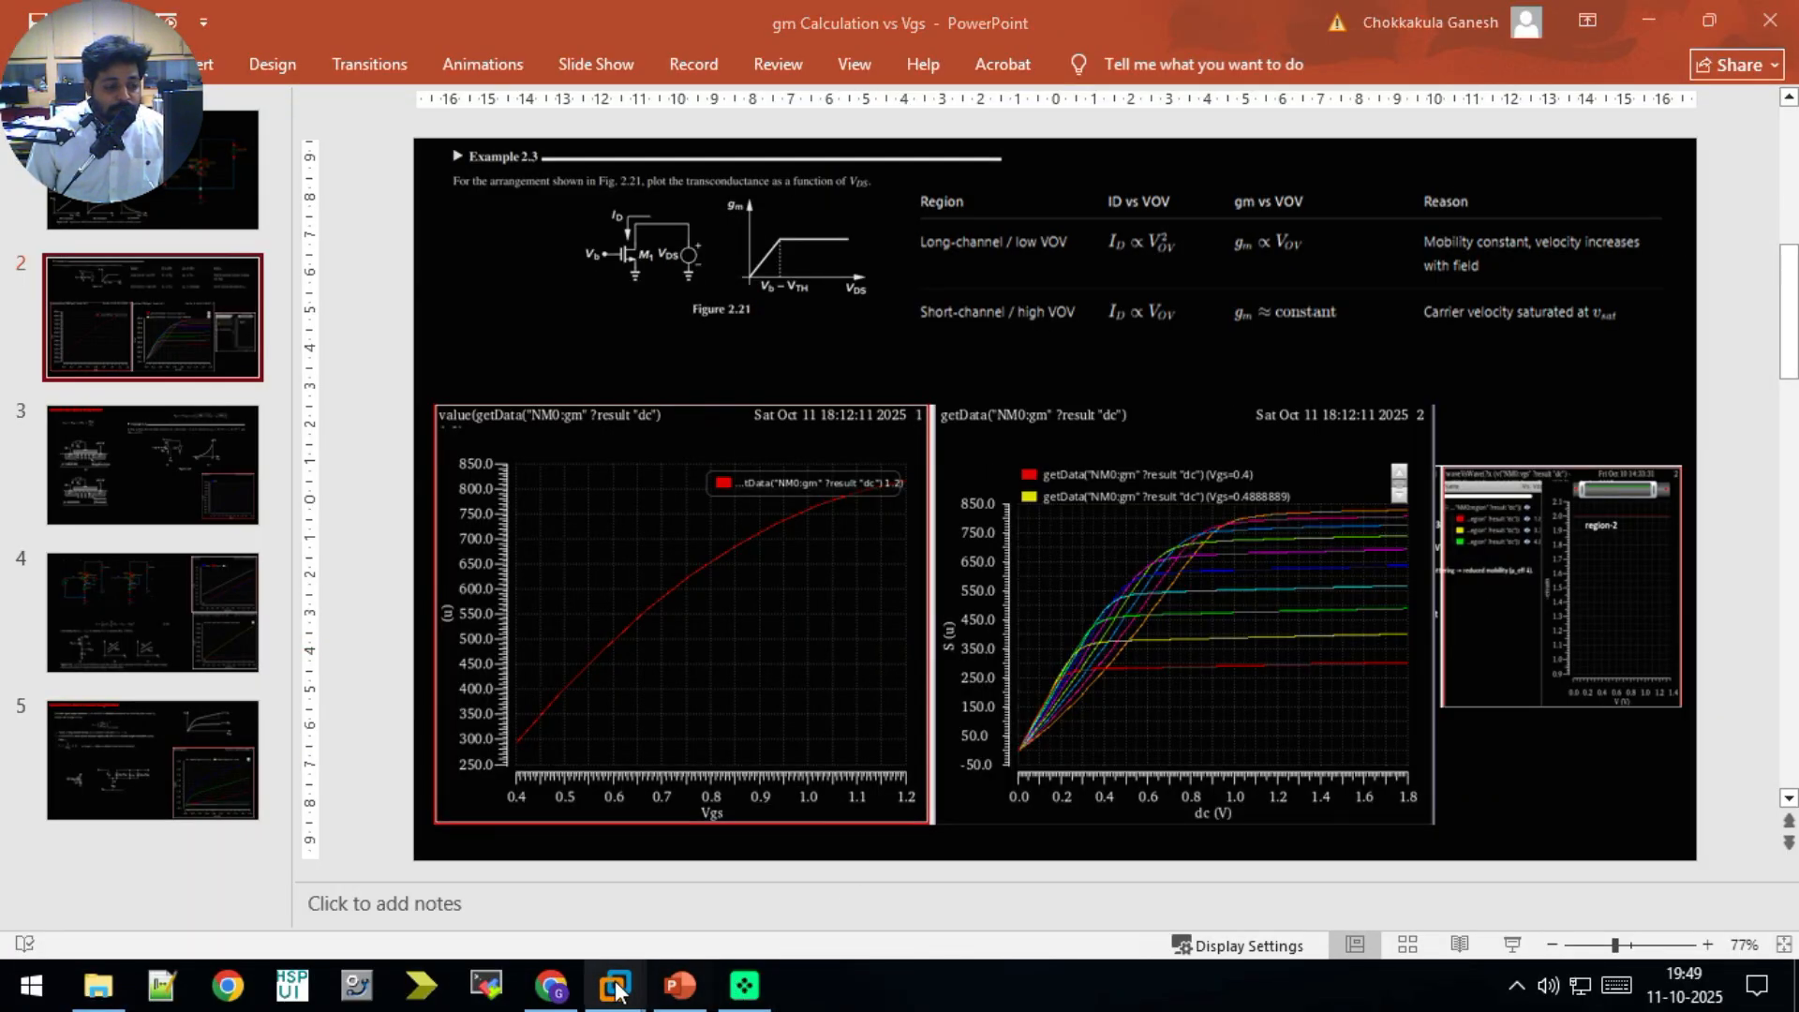
mouse_move(615, 984)
click(677, 830)
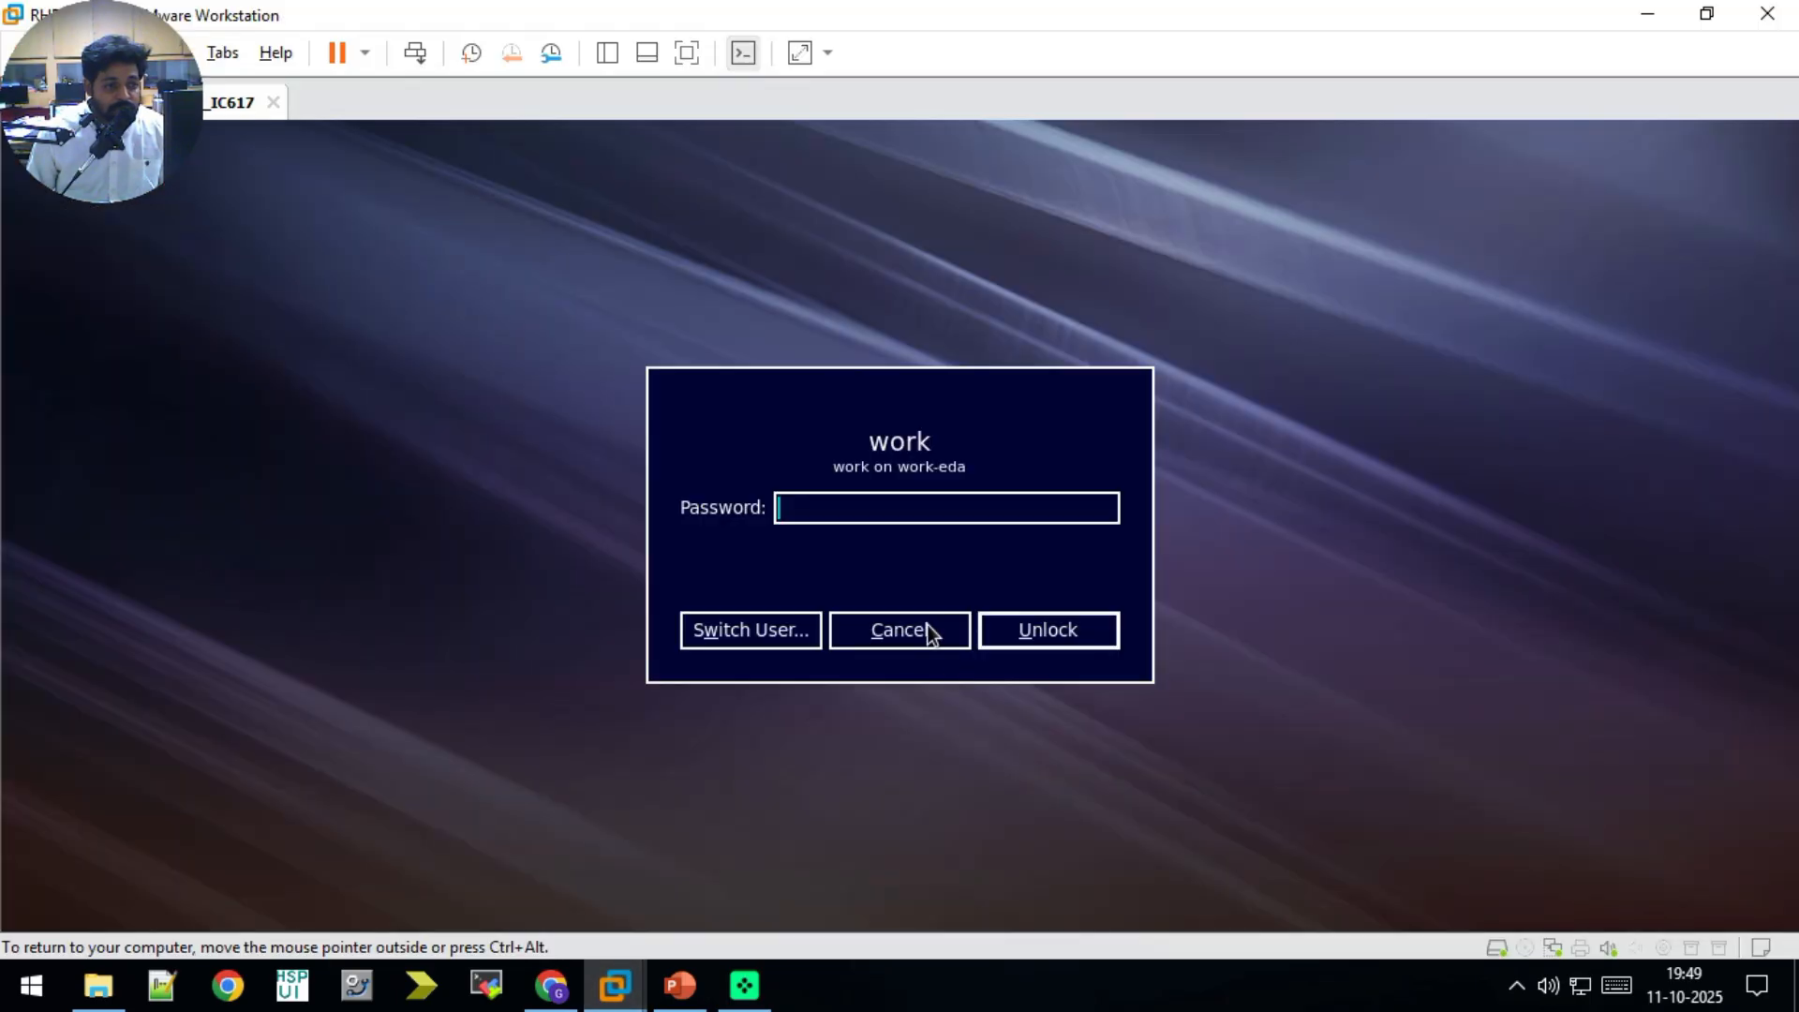
text(••••••)
key(Return)
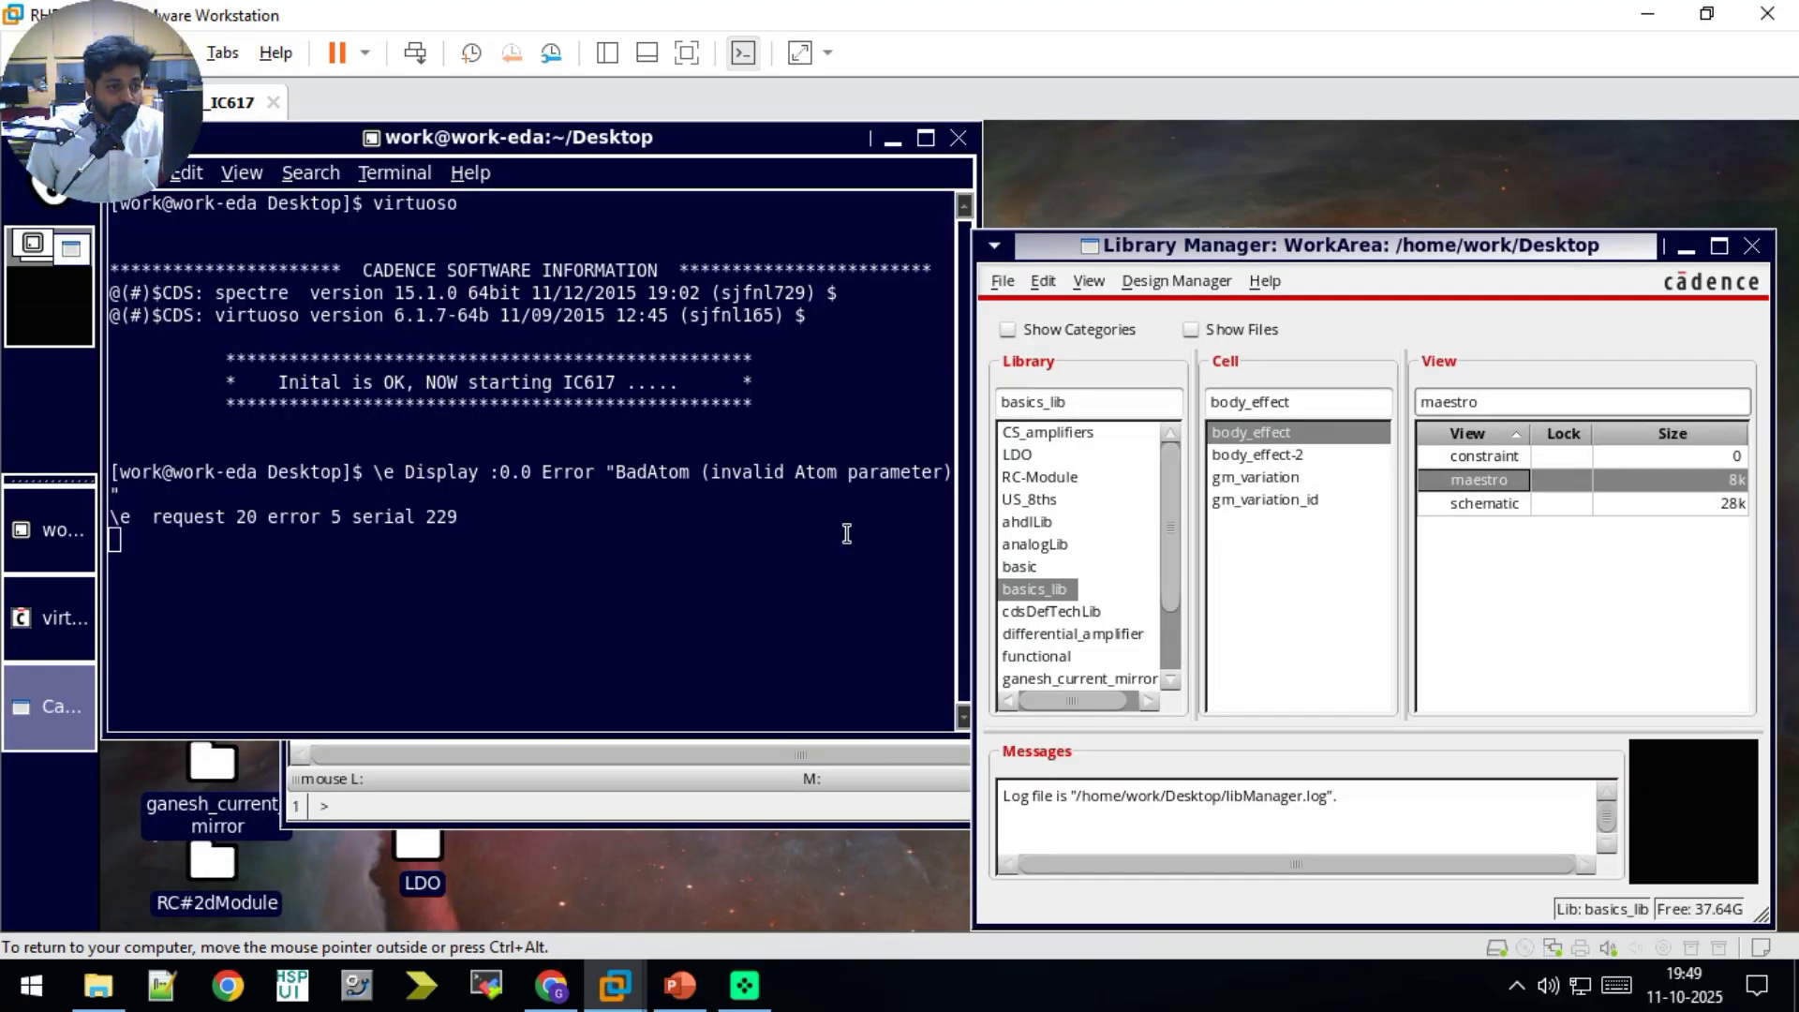
Step: Open the maestro view of the gm_variation cell in basics_lib and minimize its window
click(1278, 476)
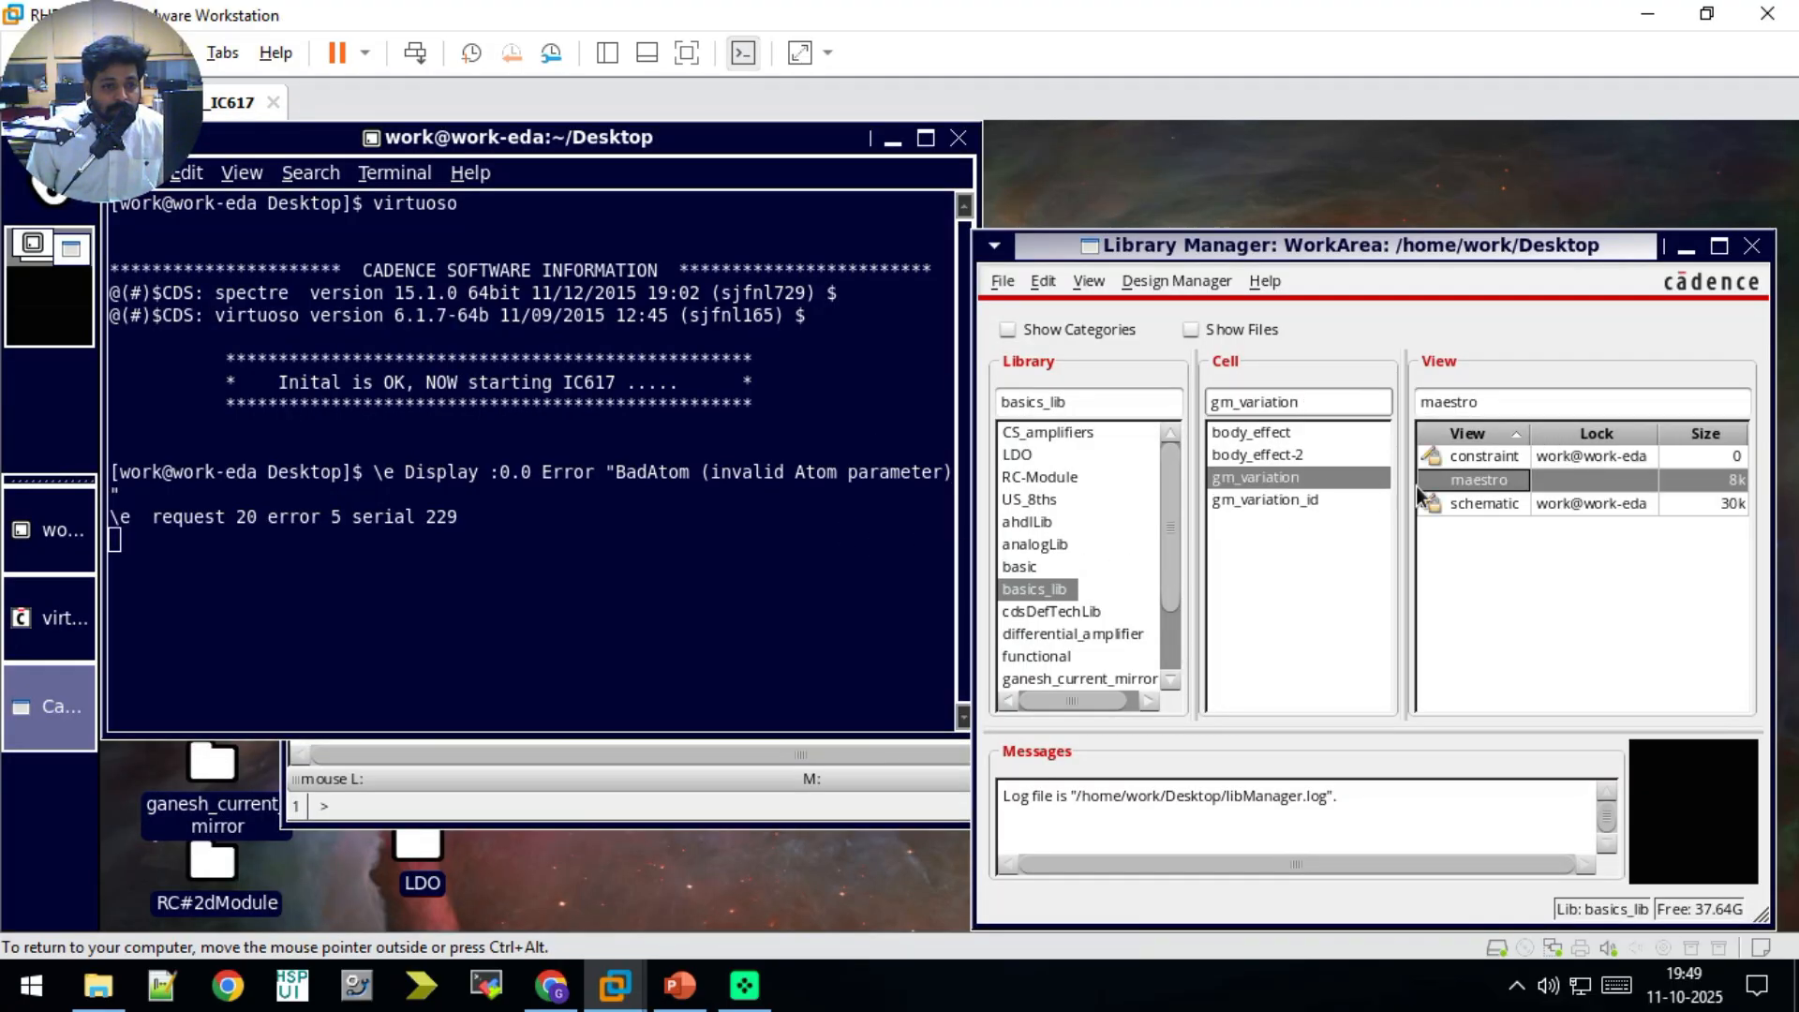
double_click(1470, 474)
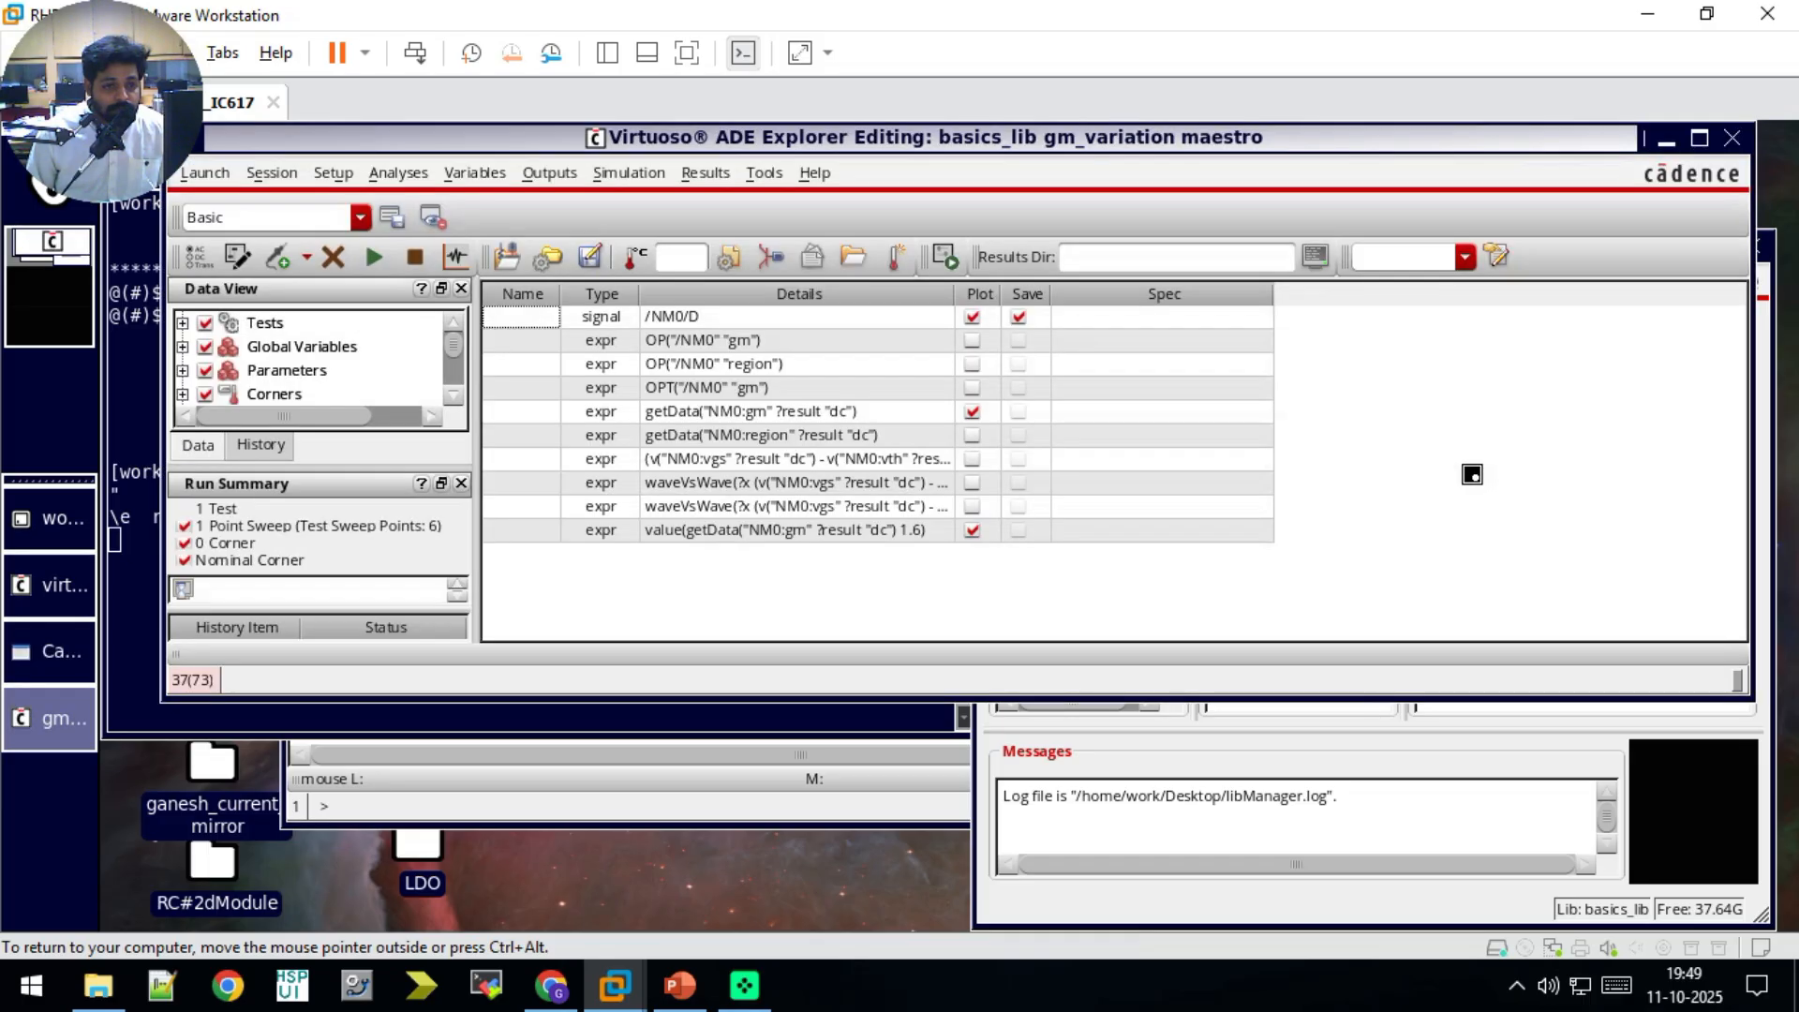
click(1667, 139)
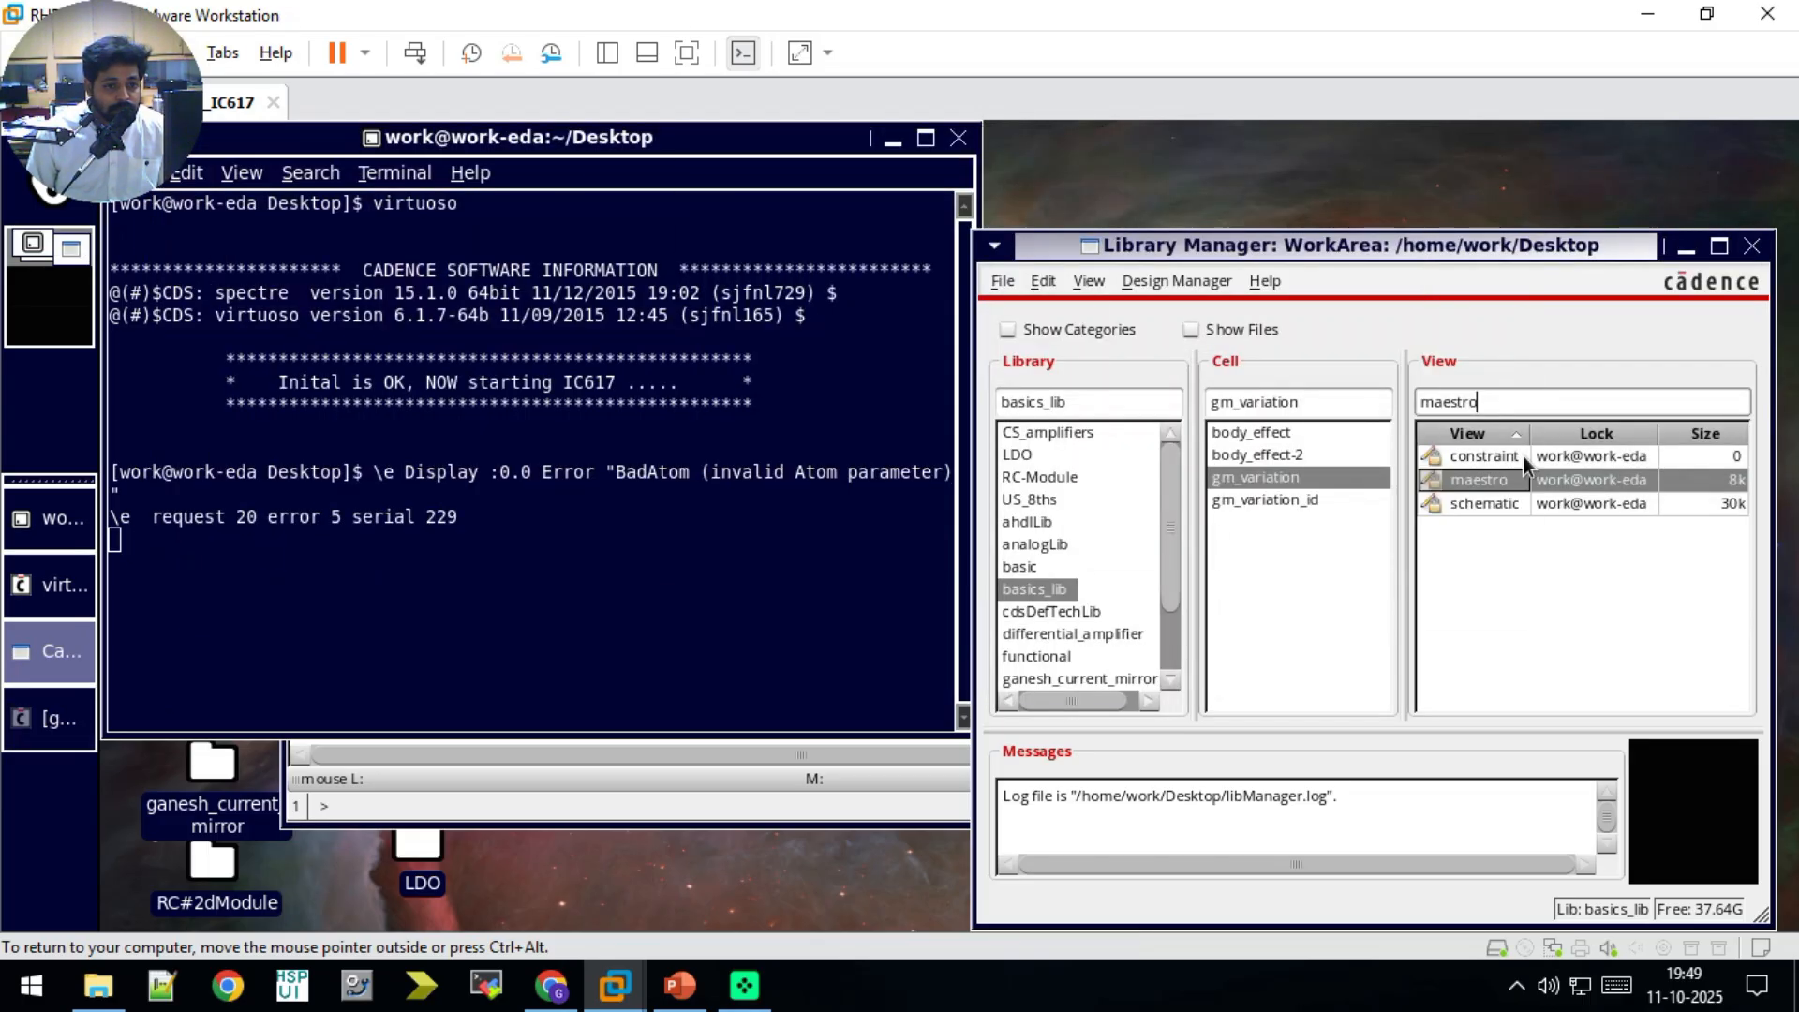
Step: Open the gm_variation schematic and examine the object properties of the NMOS transistor NM0
double_click(1484, 503)
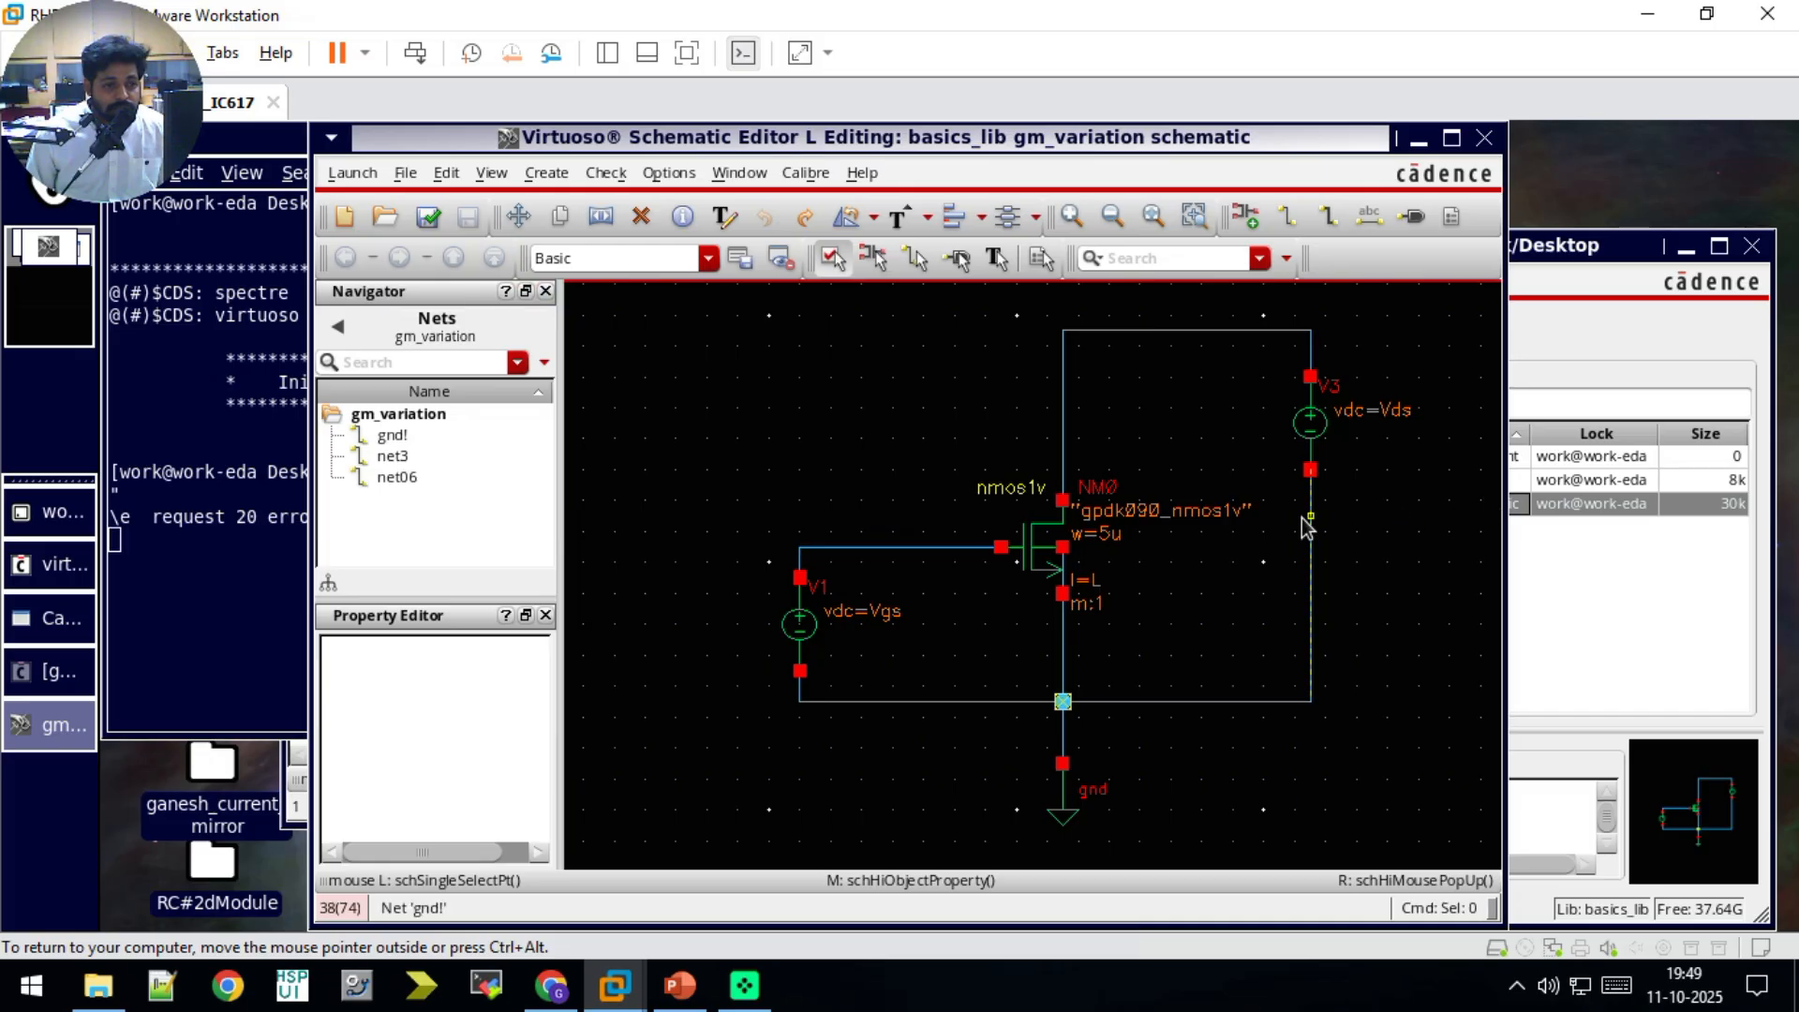
click(1451, 137)
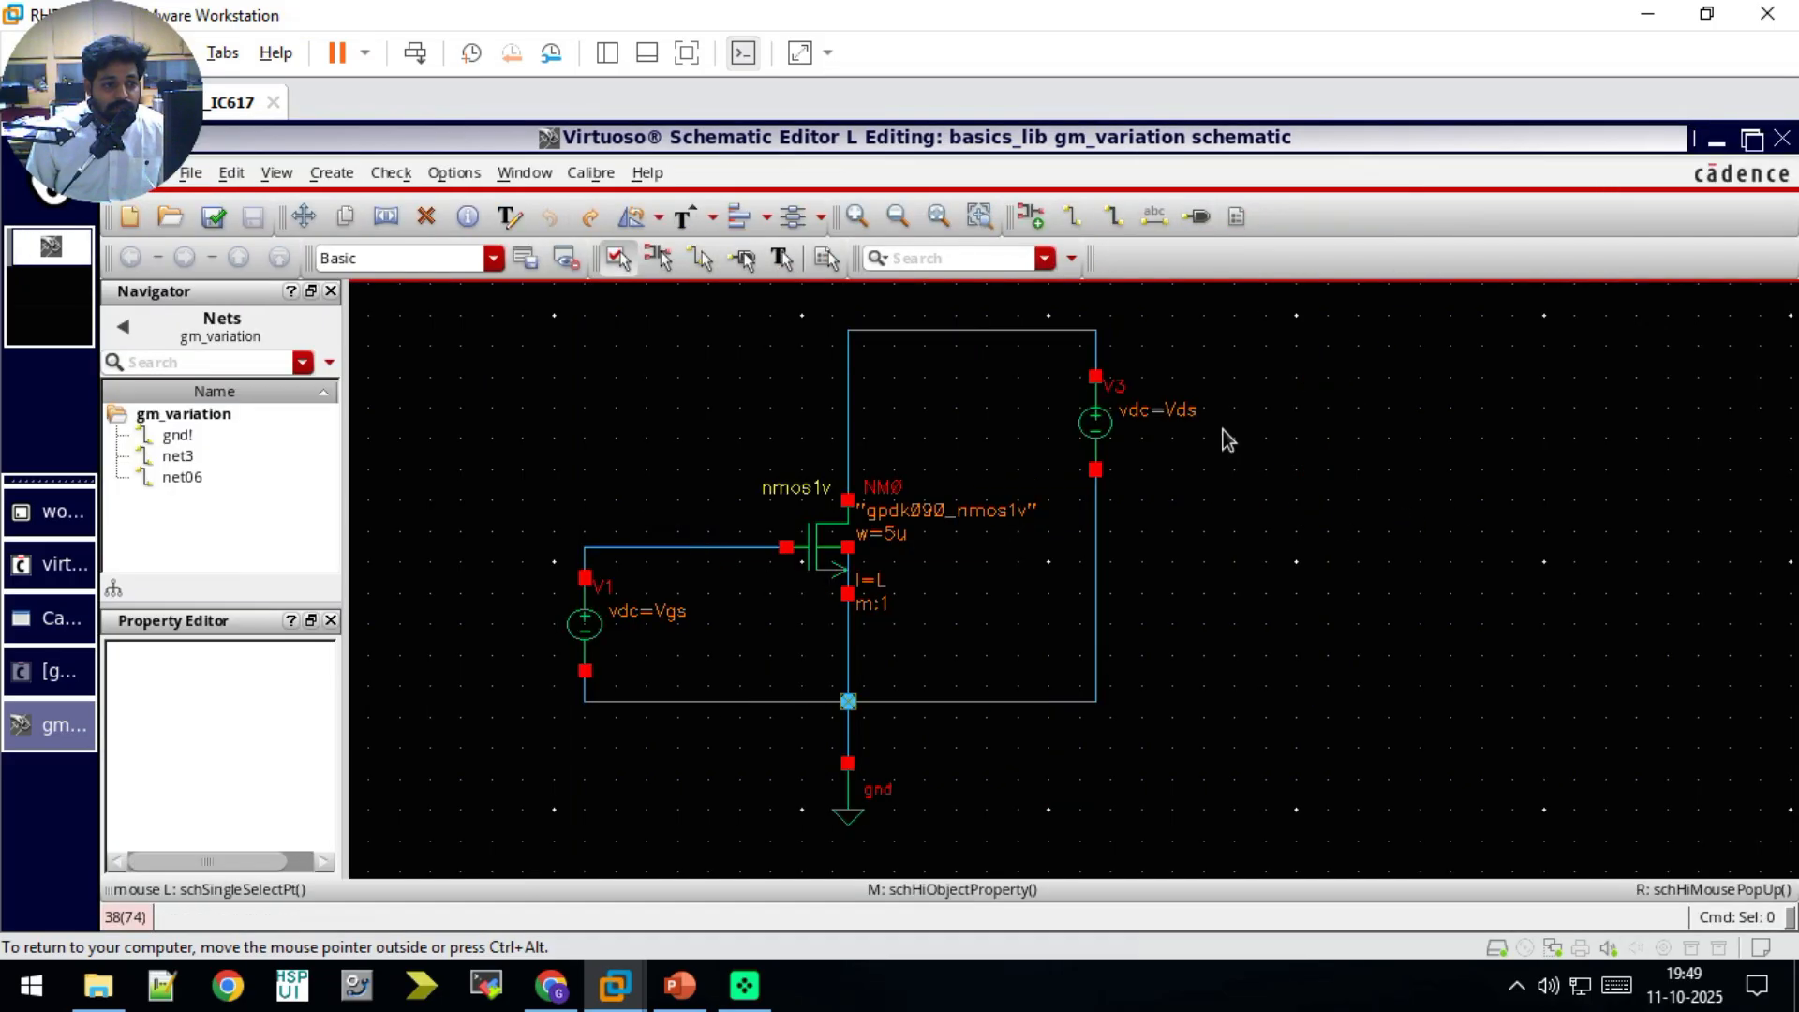
click(840, 555)
key(q)
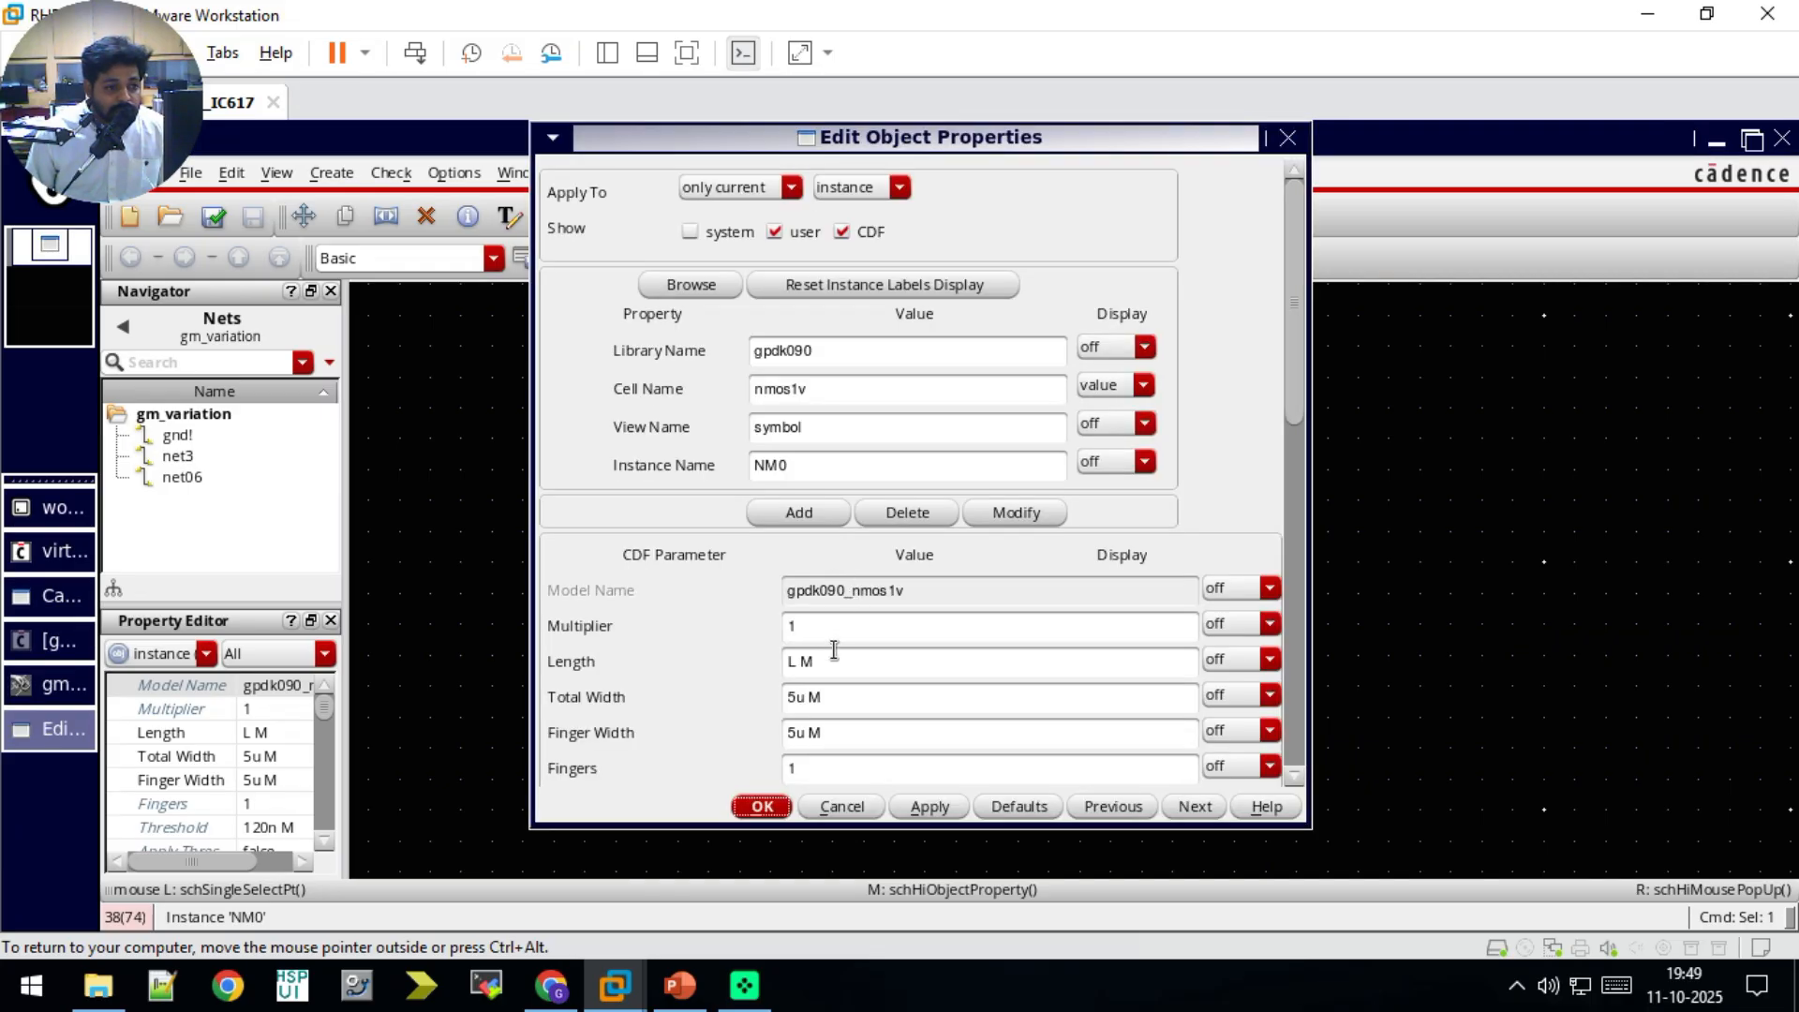
click(1287, 137)
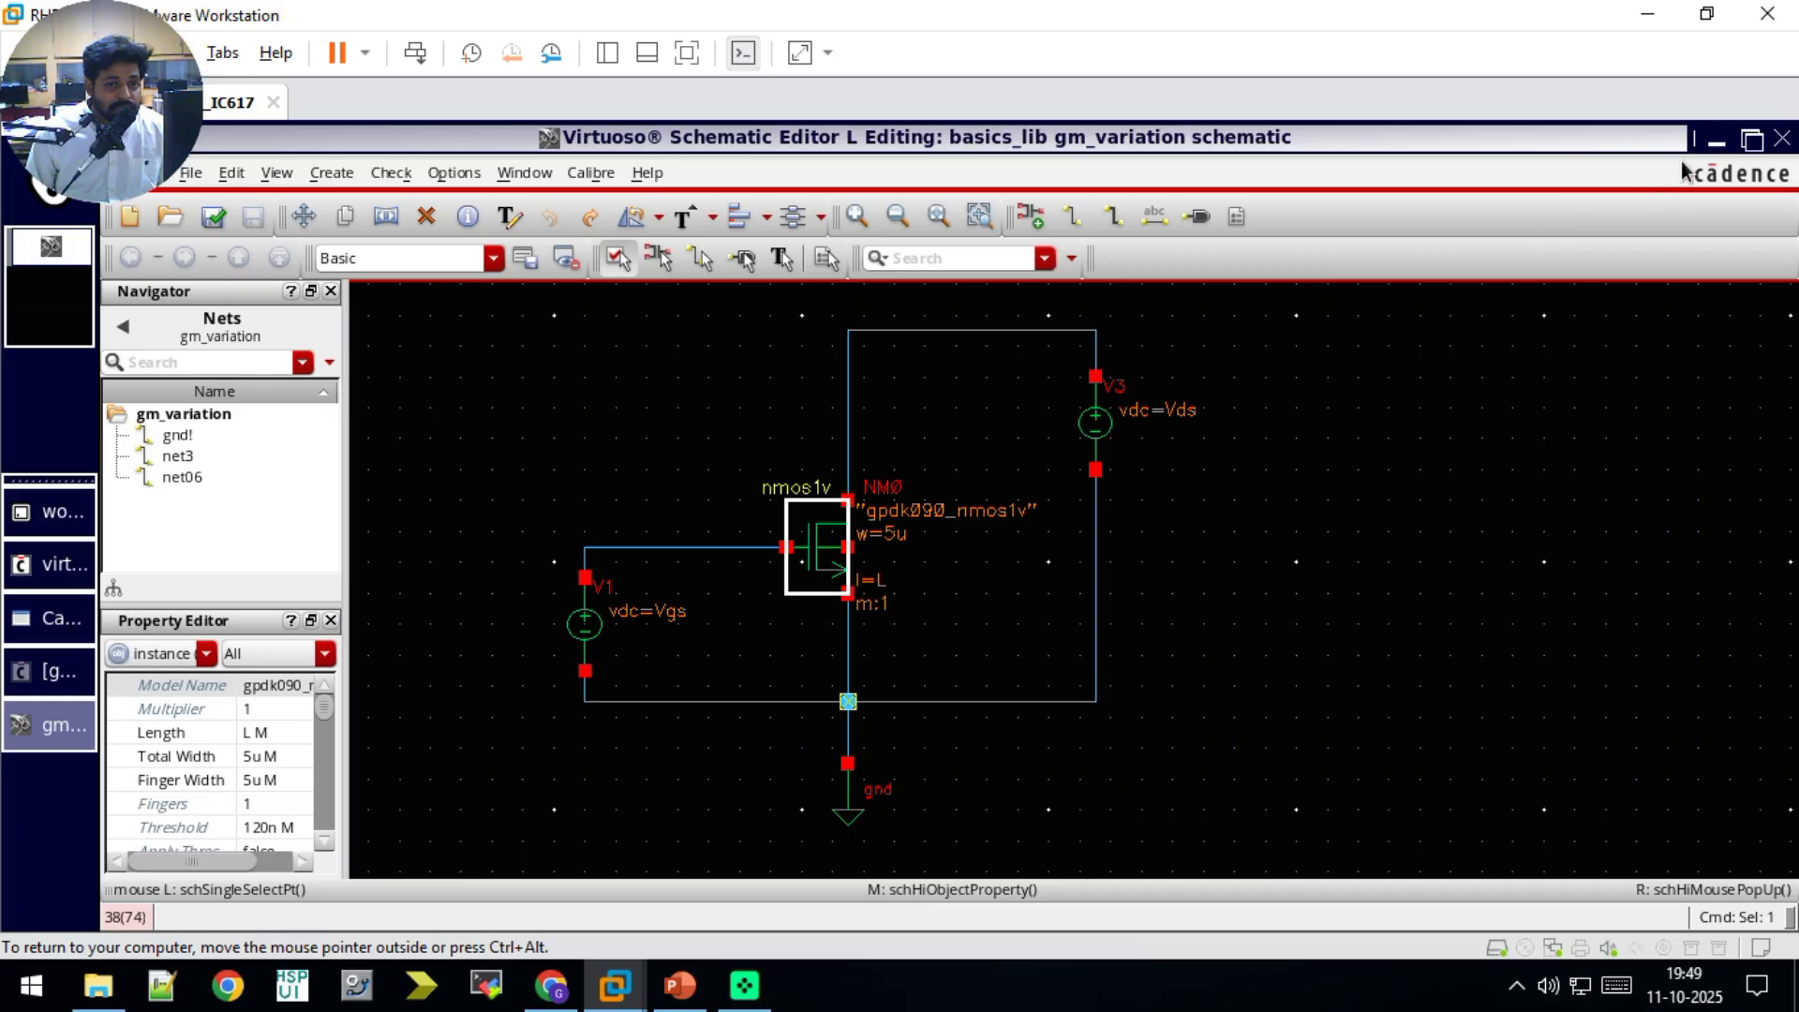
click(1713, 143)
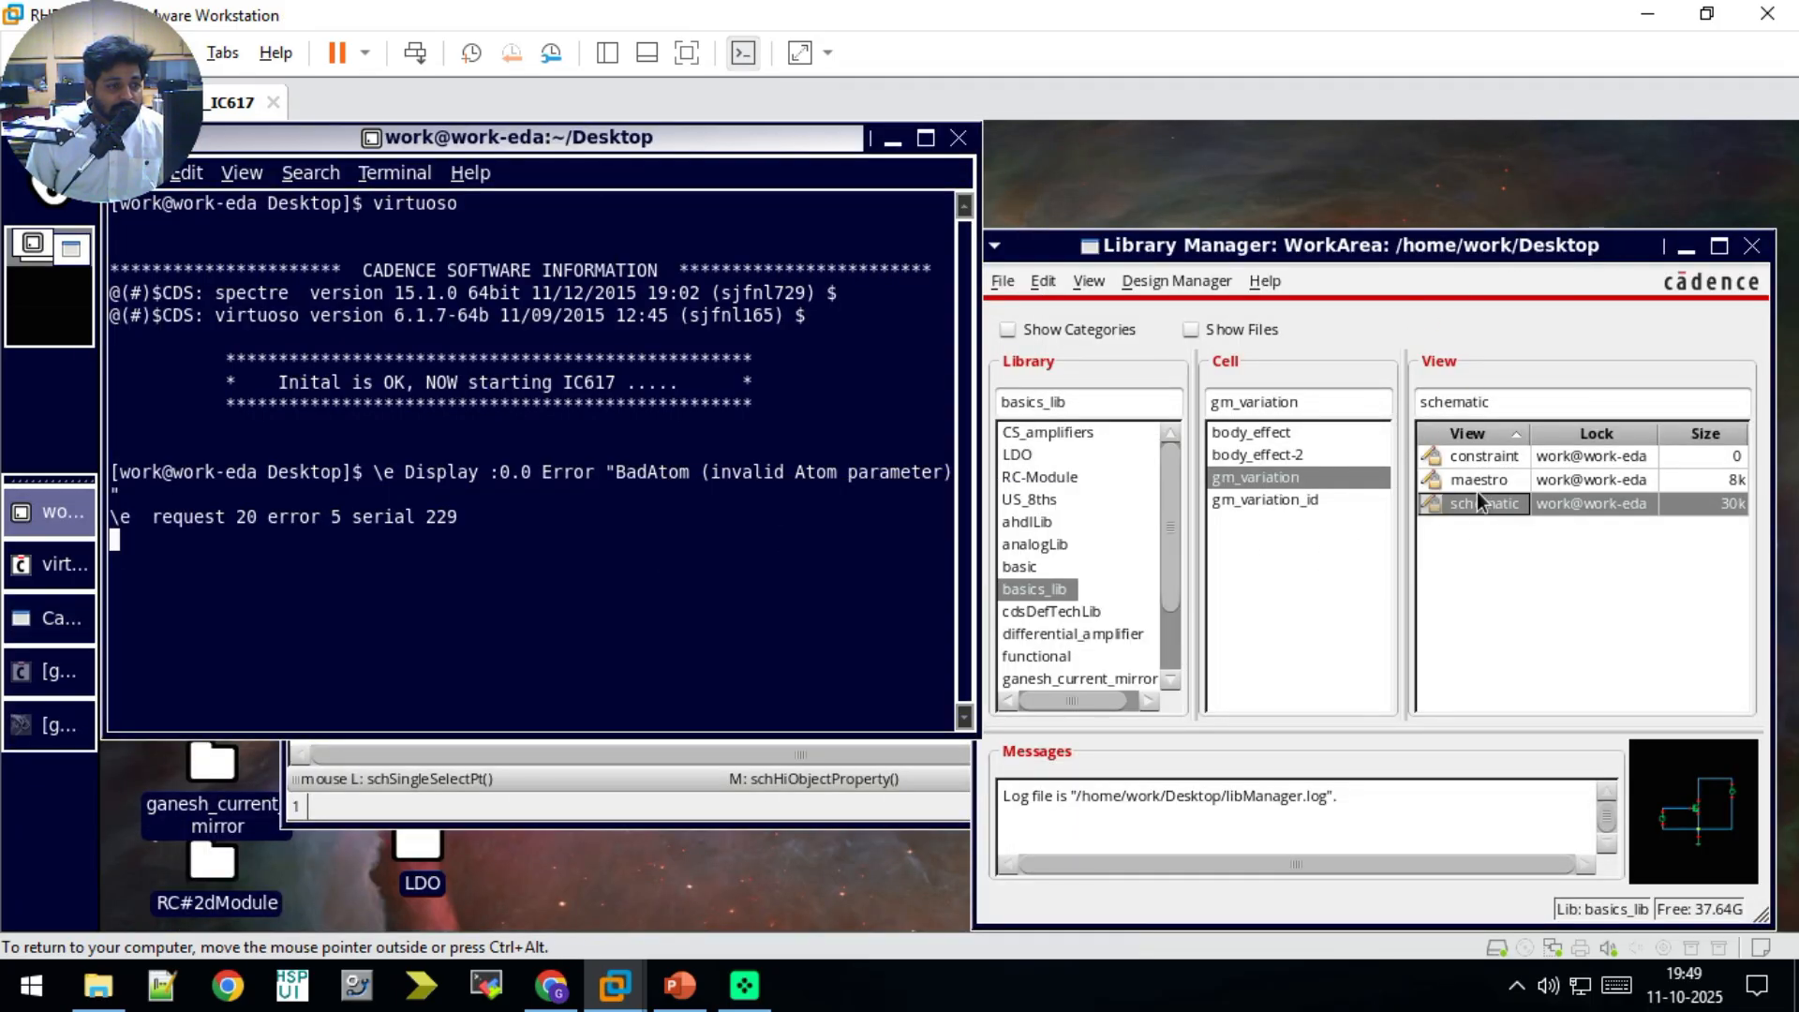
Step: Set the design variable L to 1u in the gm_variation maestro setup
click(64, 675)
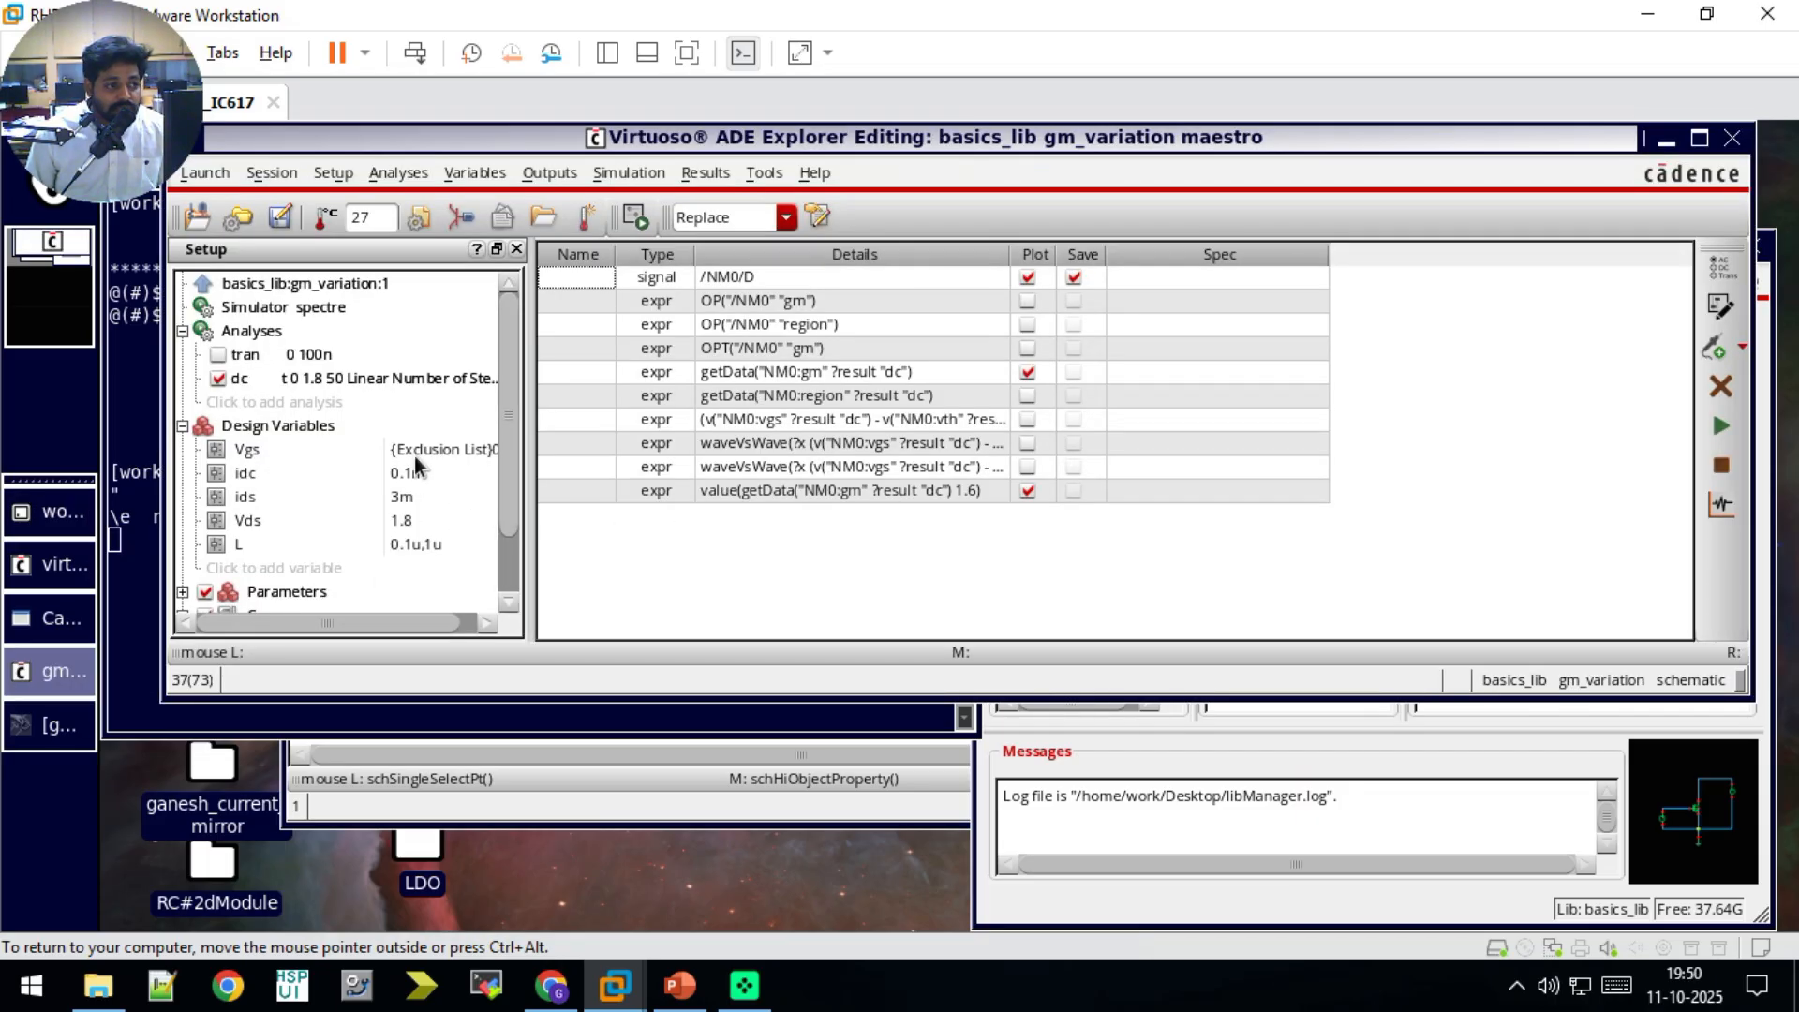
click(272, 476)
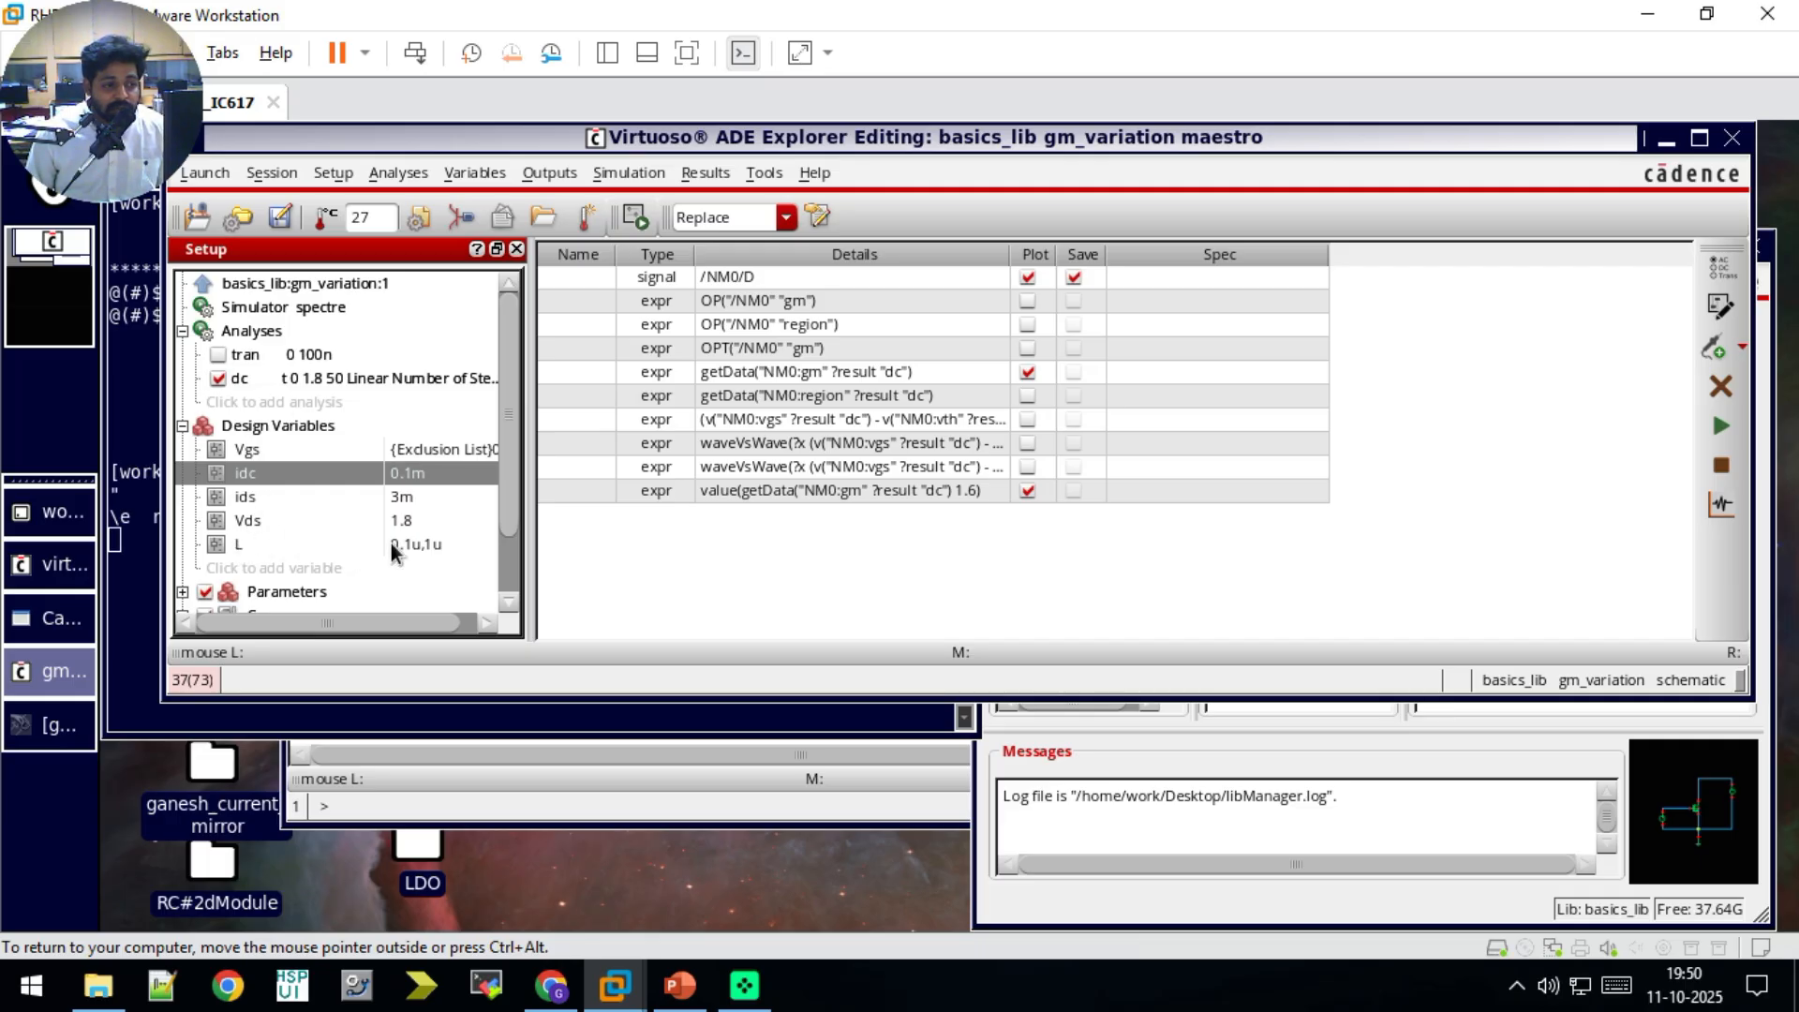
double_click(430, 548)
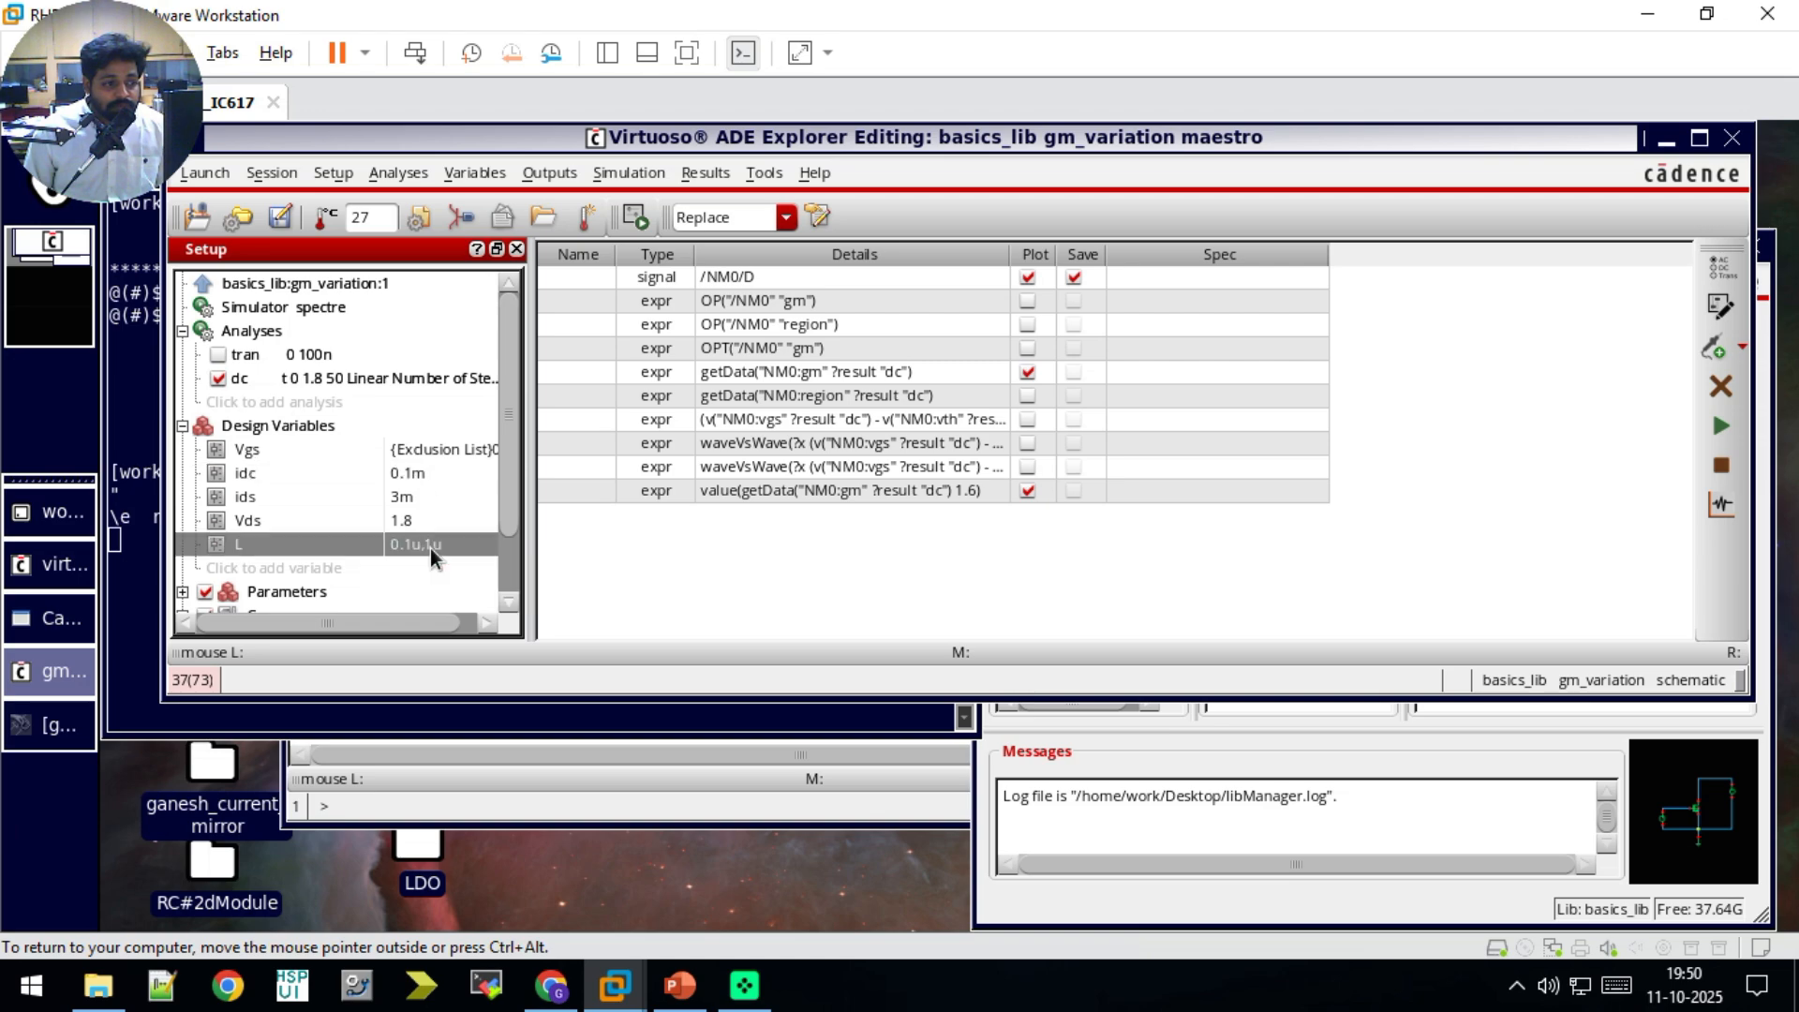
text(1u)
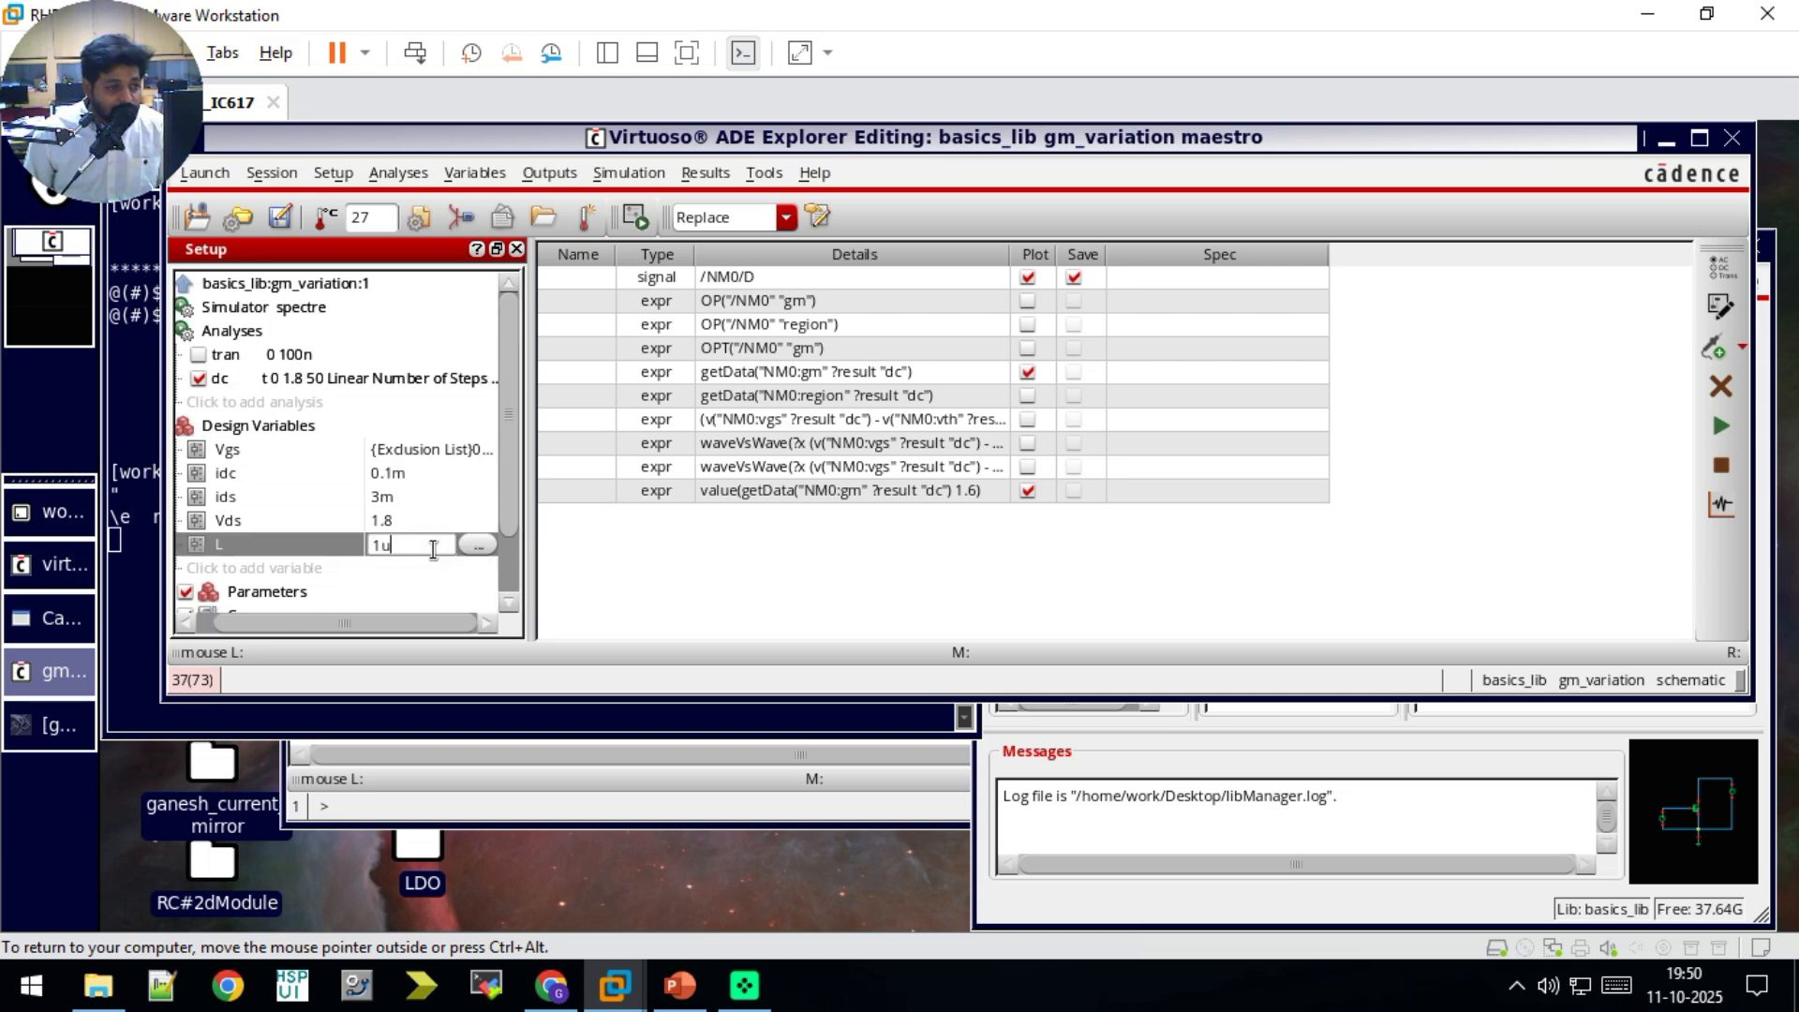
key(Return)
Step: Turn off plotting for all outputs and close the maestro window, saving the ADE Explorer setup
click(1028, 372)
click(1023, 278)
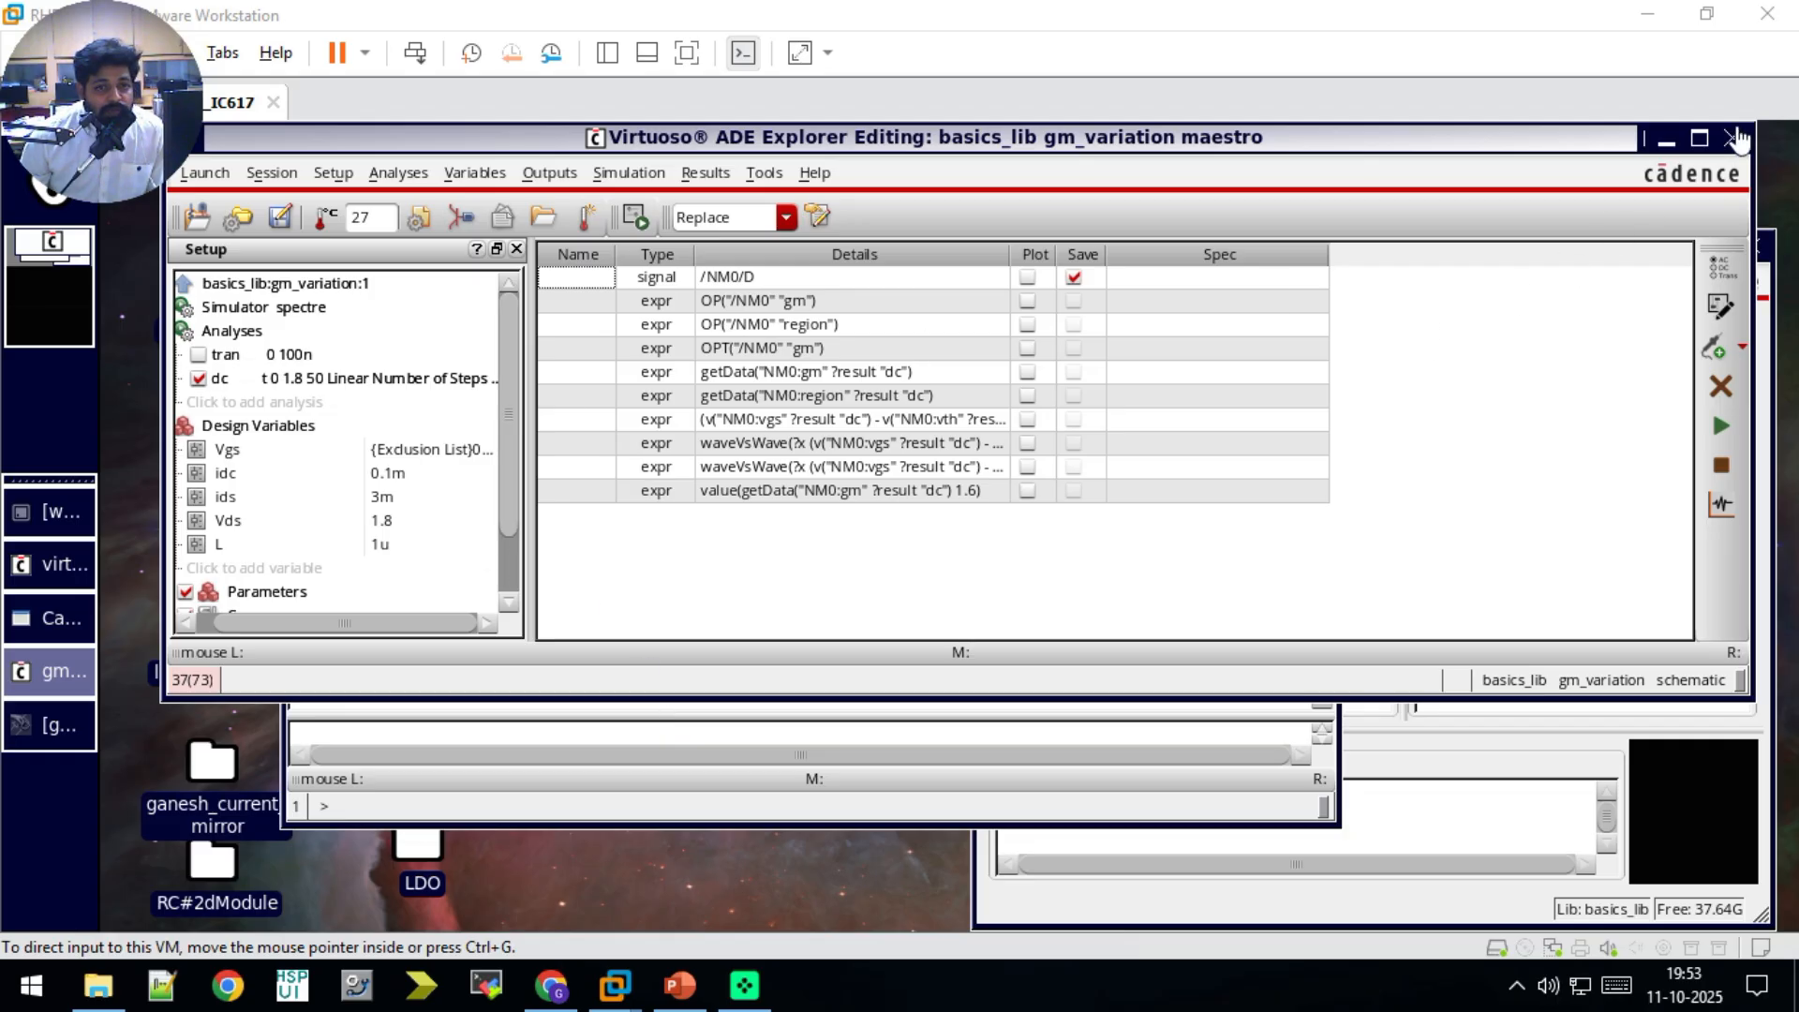
click(1425, 337)
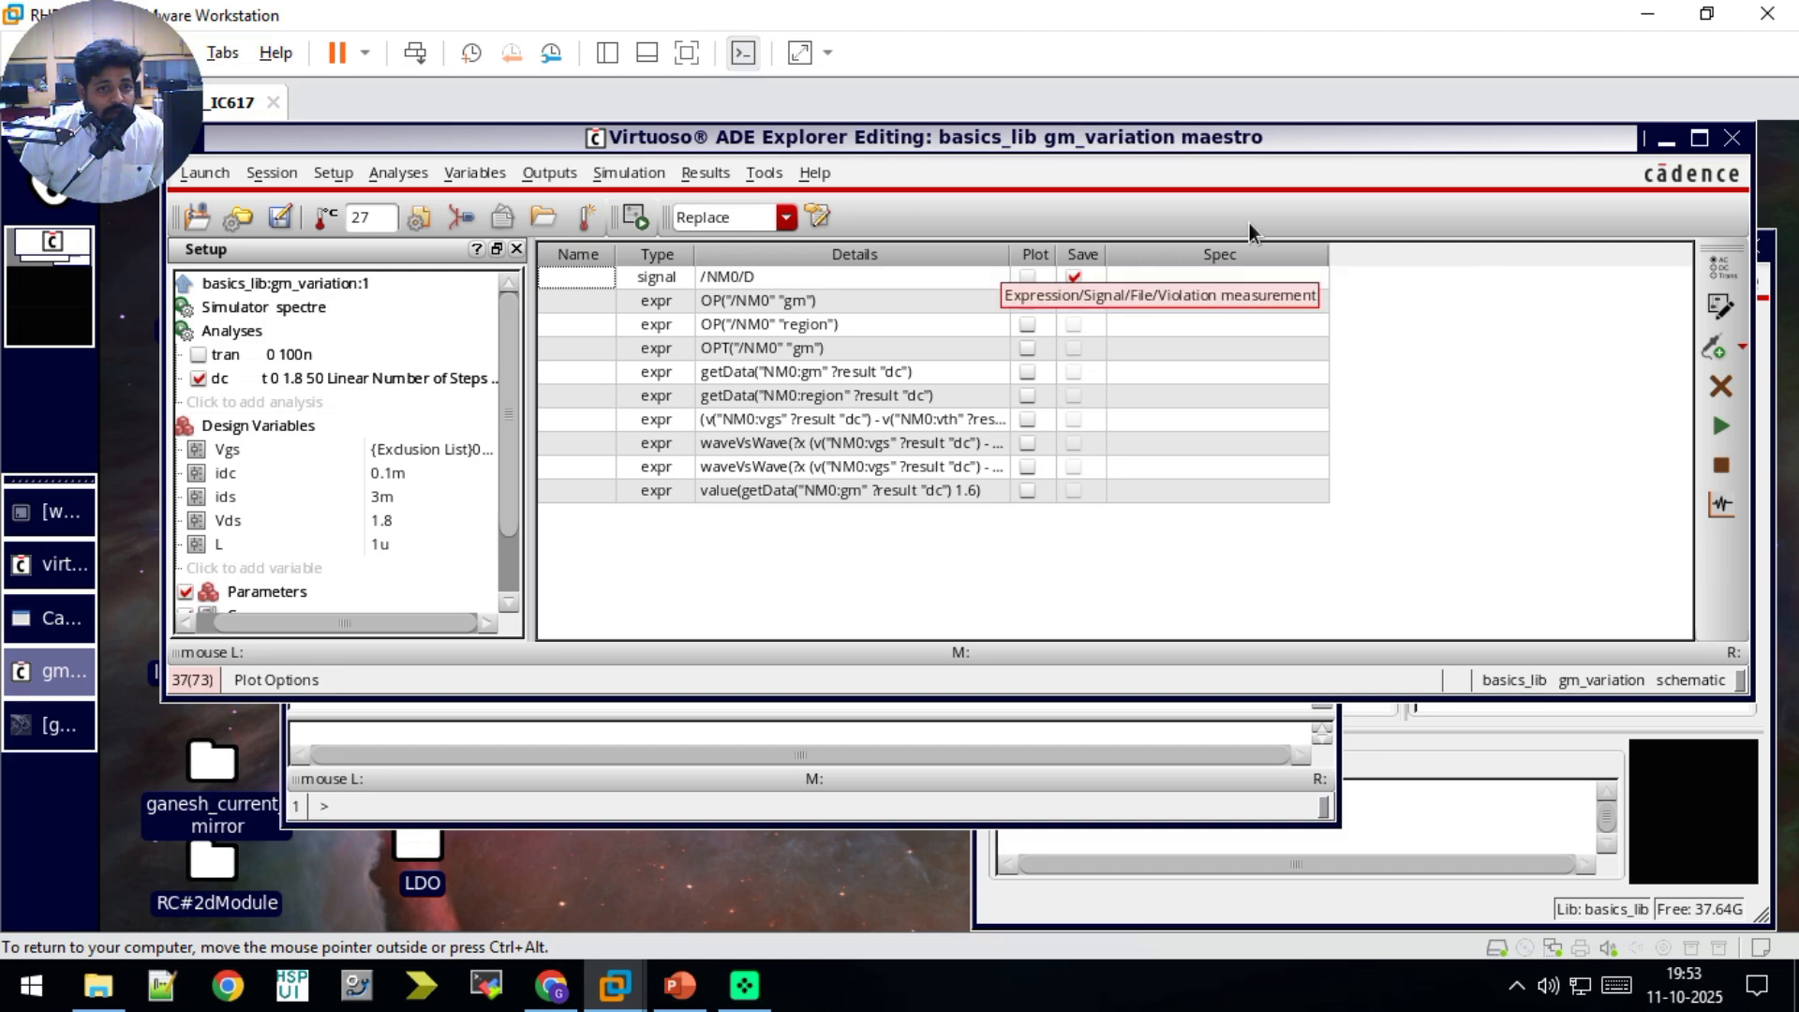
click(1733, 139)
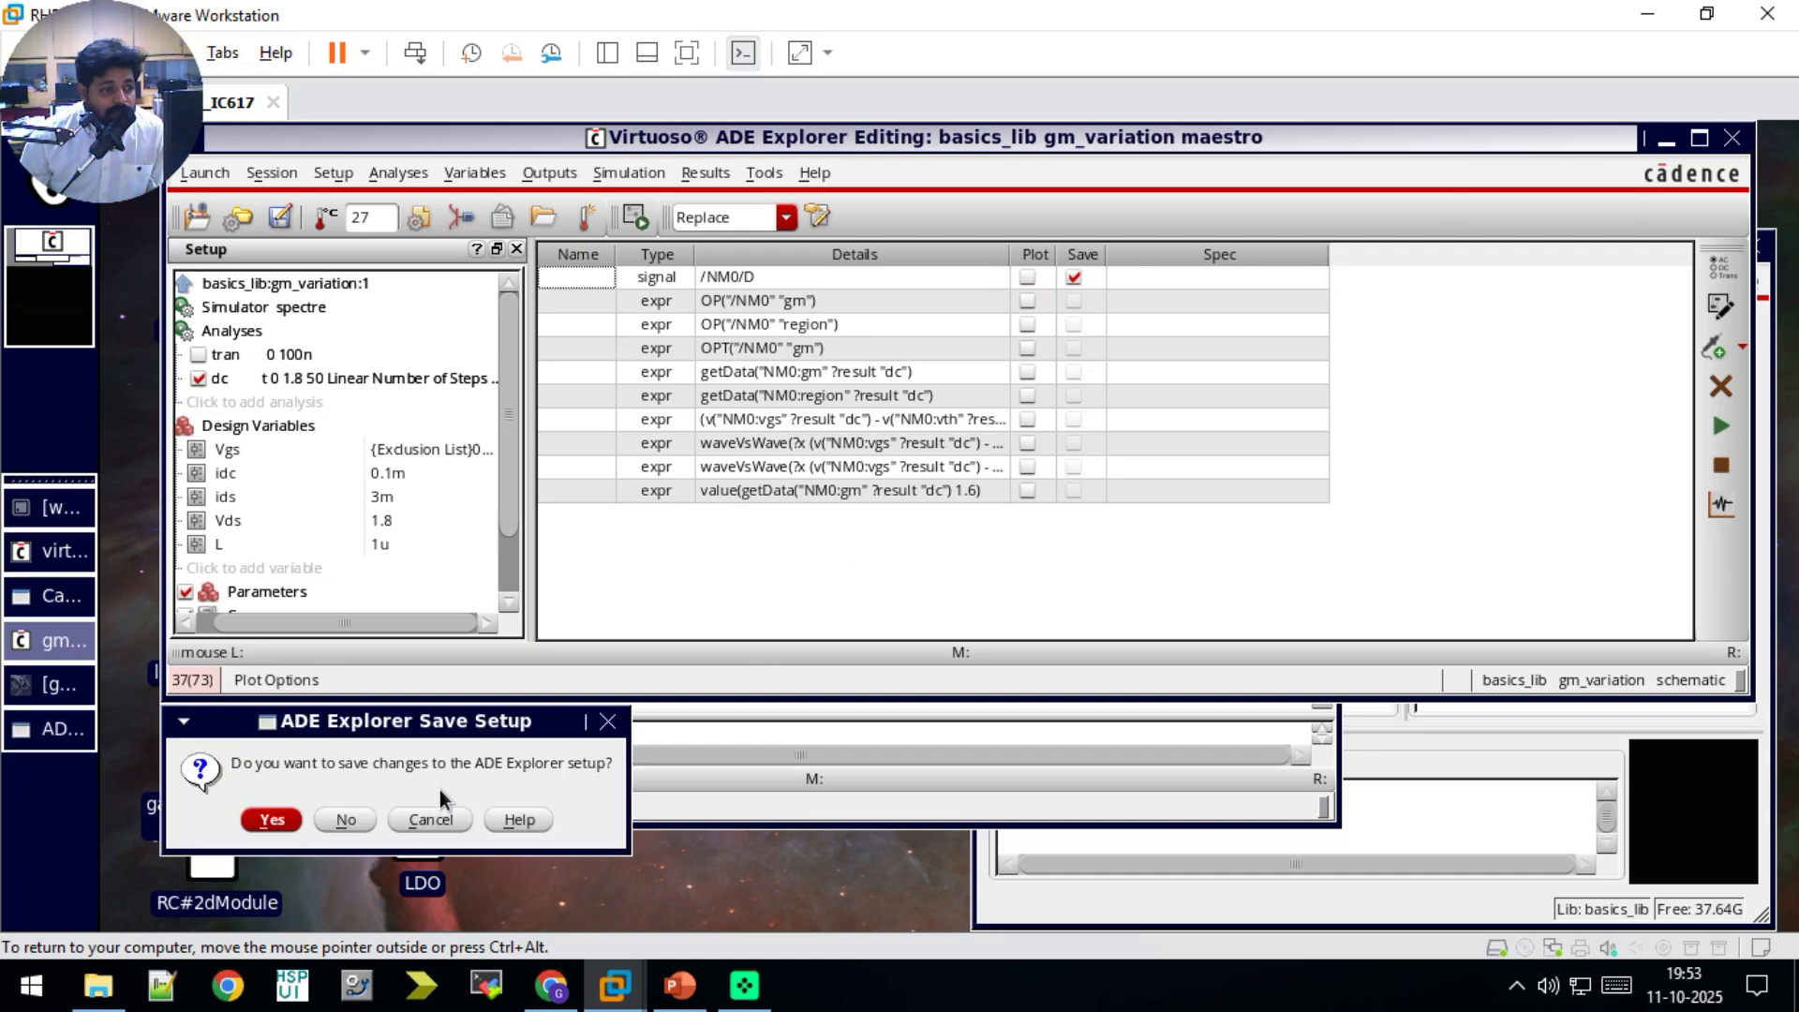
click(290, 817)
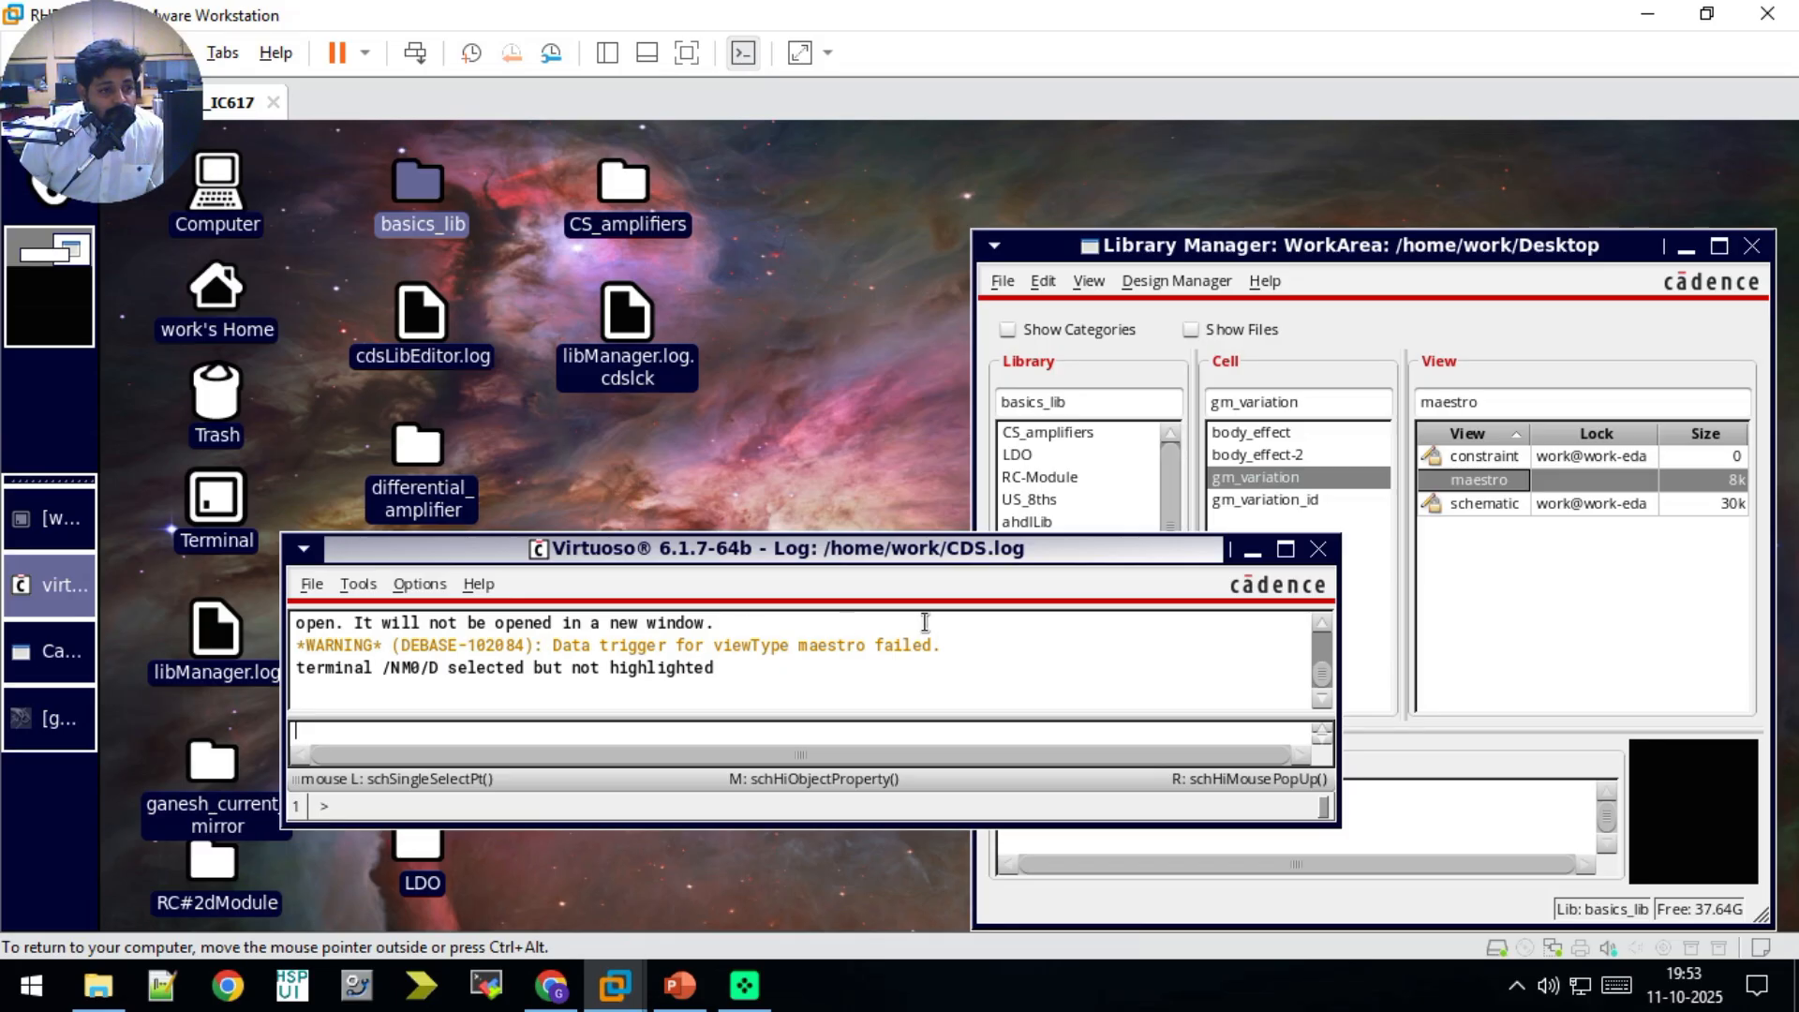
Step: Create a new ADE Explorer maestro view from the gm_variation schematic, using the cell name gm_variation11 in basics_lib
click(58, 650)
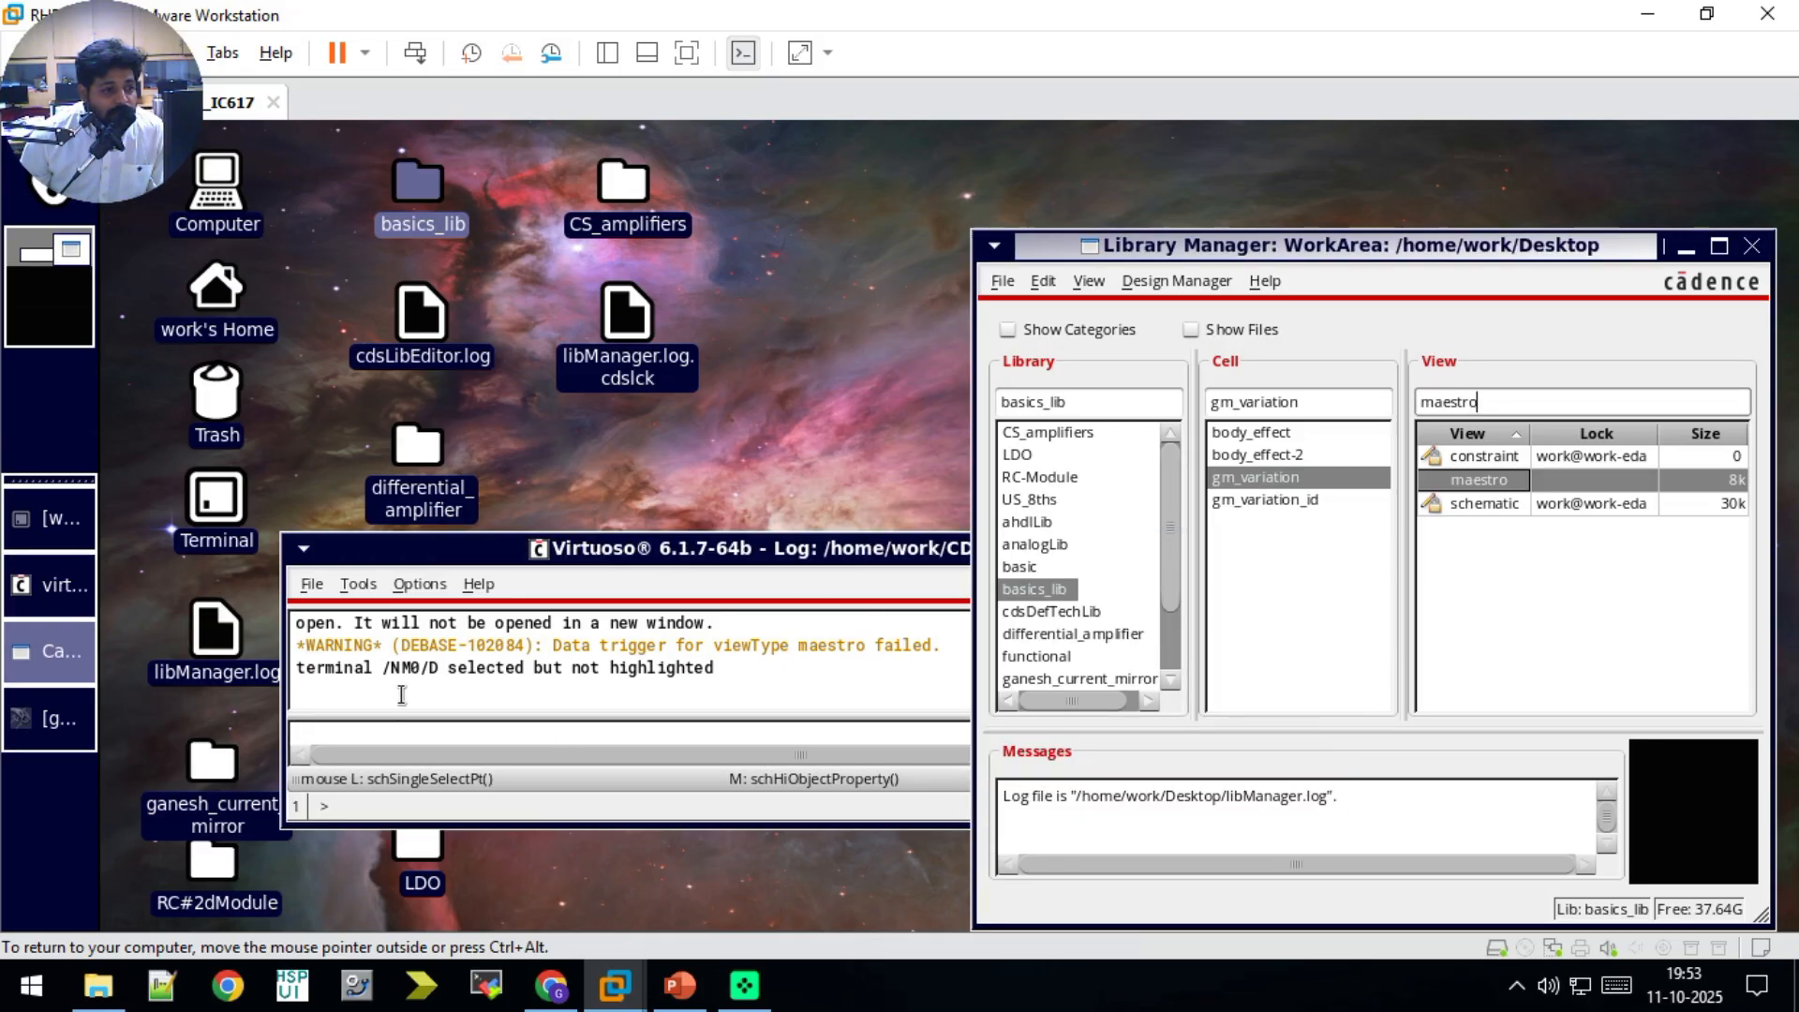
click(65, 718)
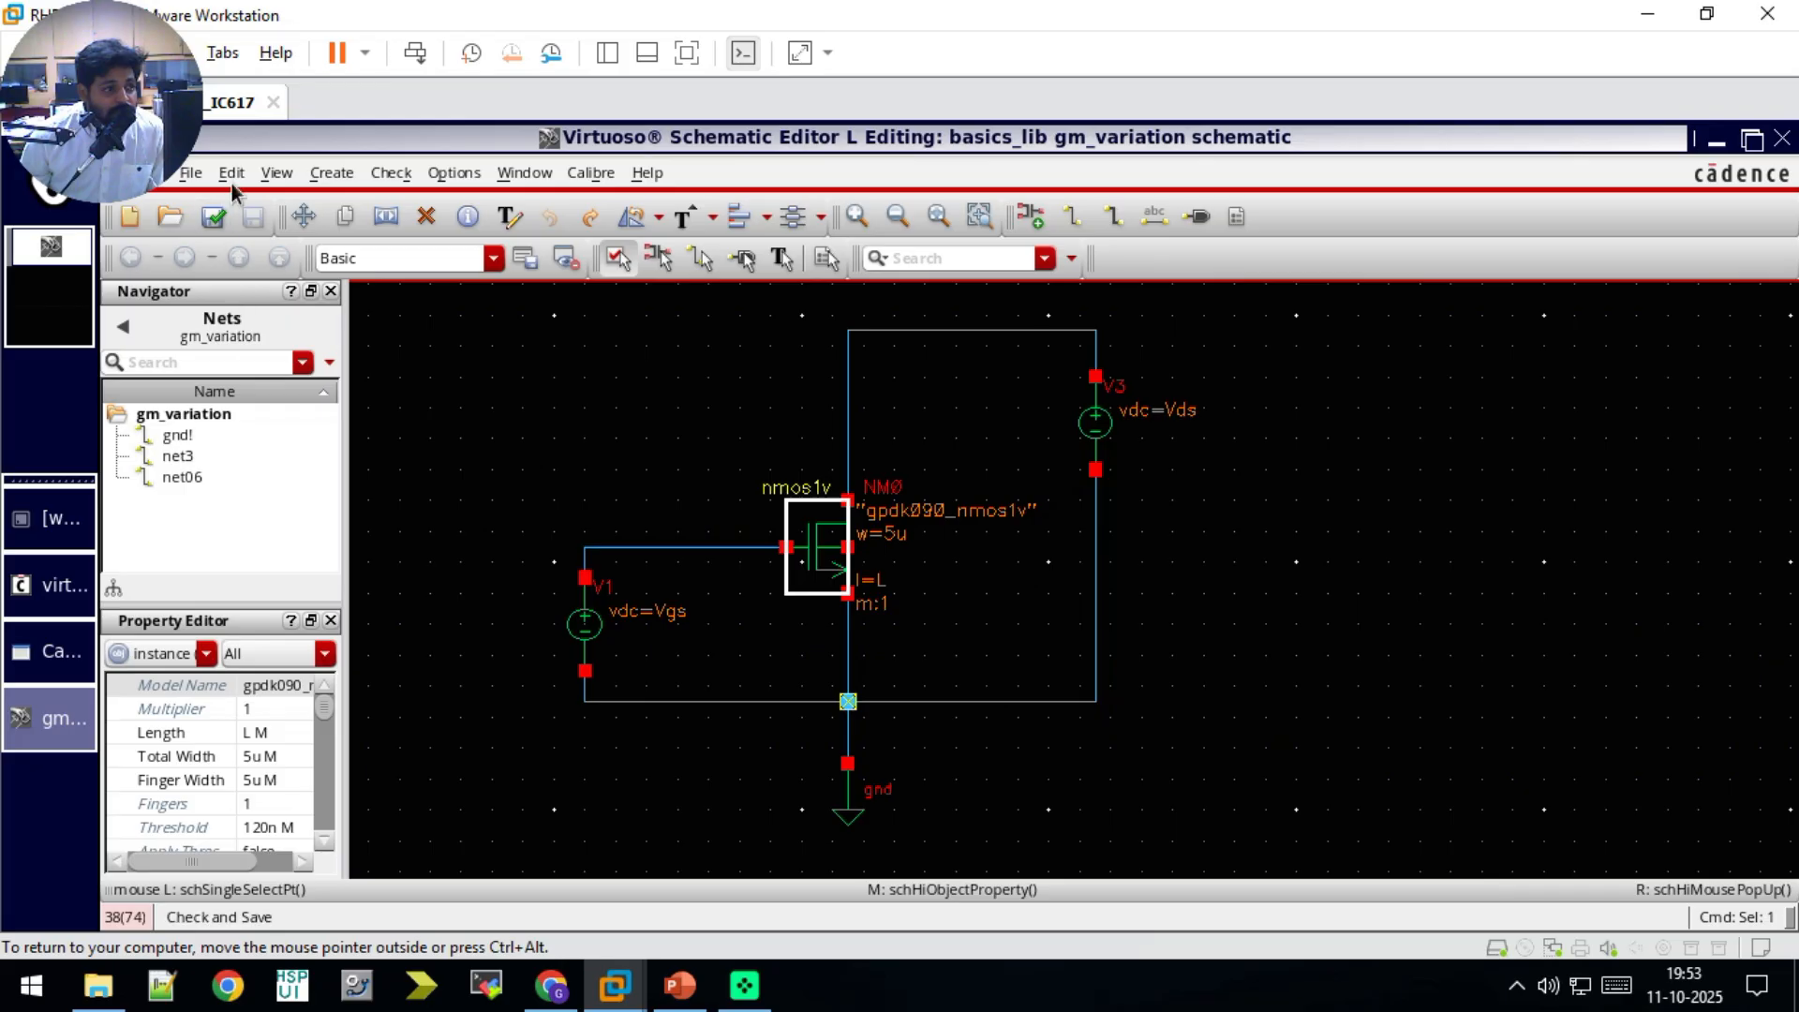
double_click(480, 137)
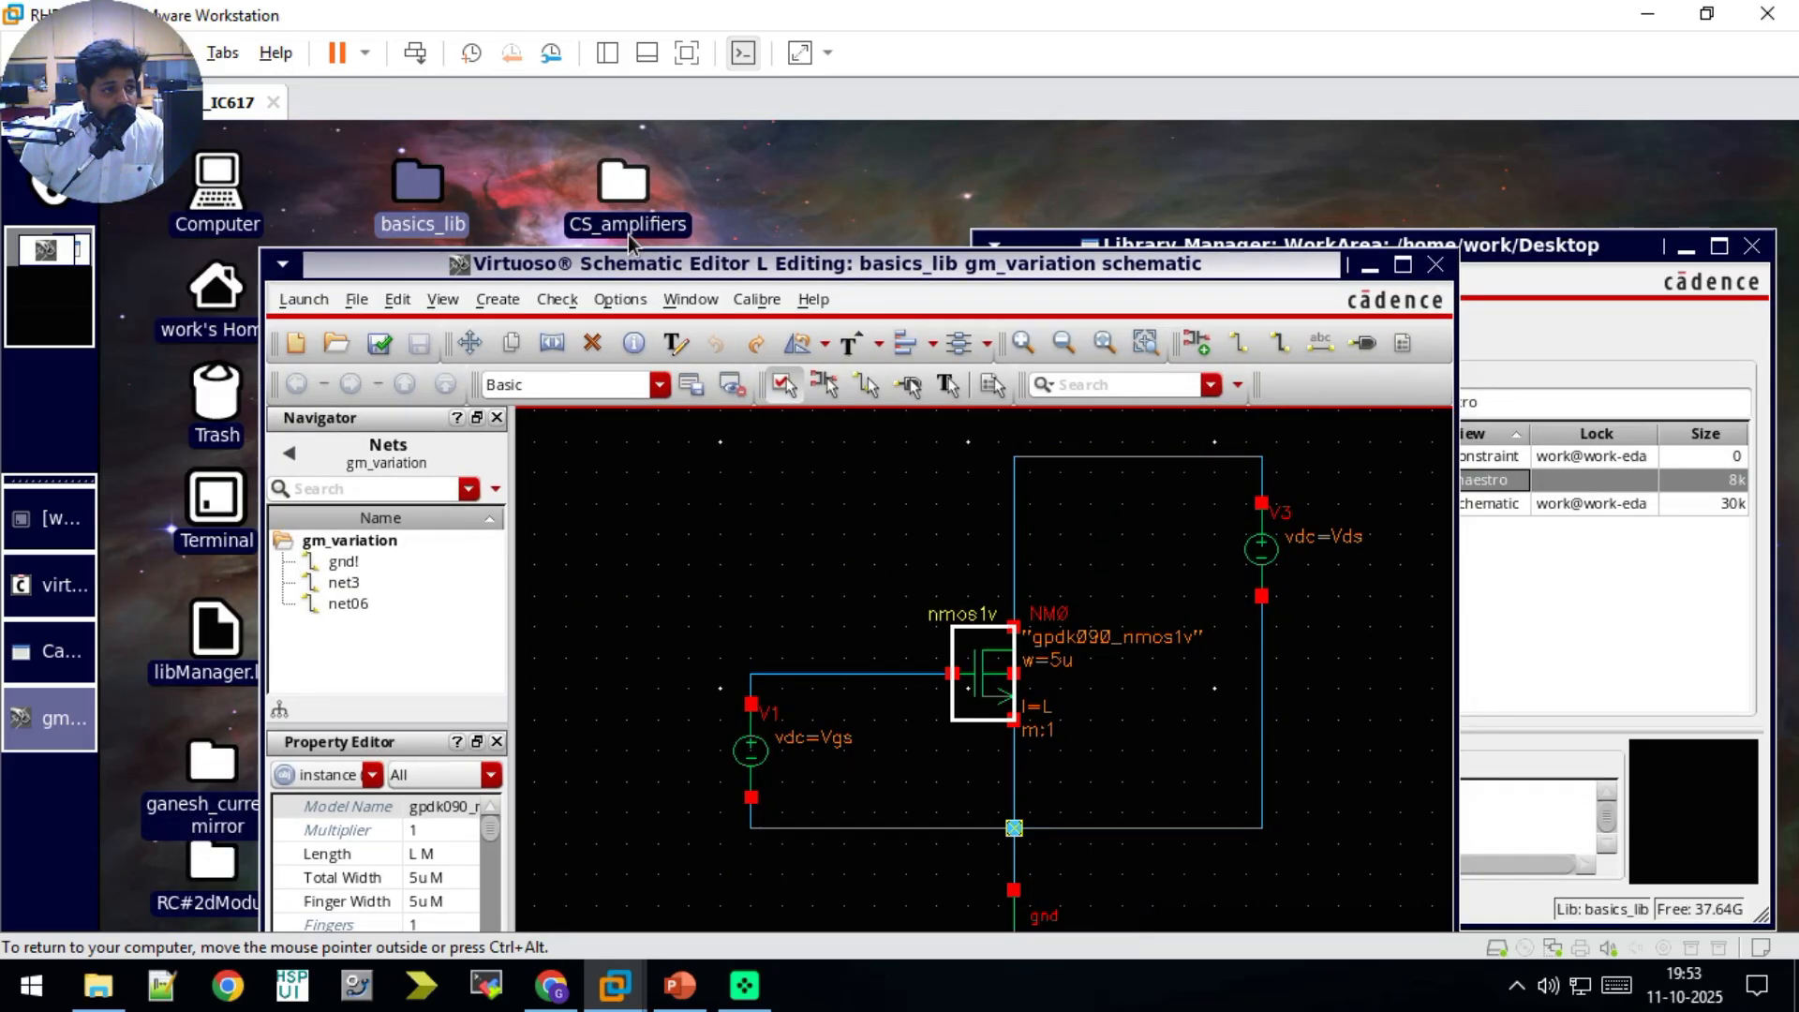
click(306, 302)
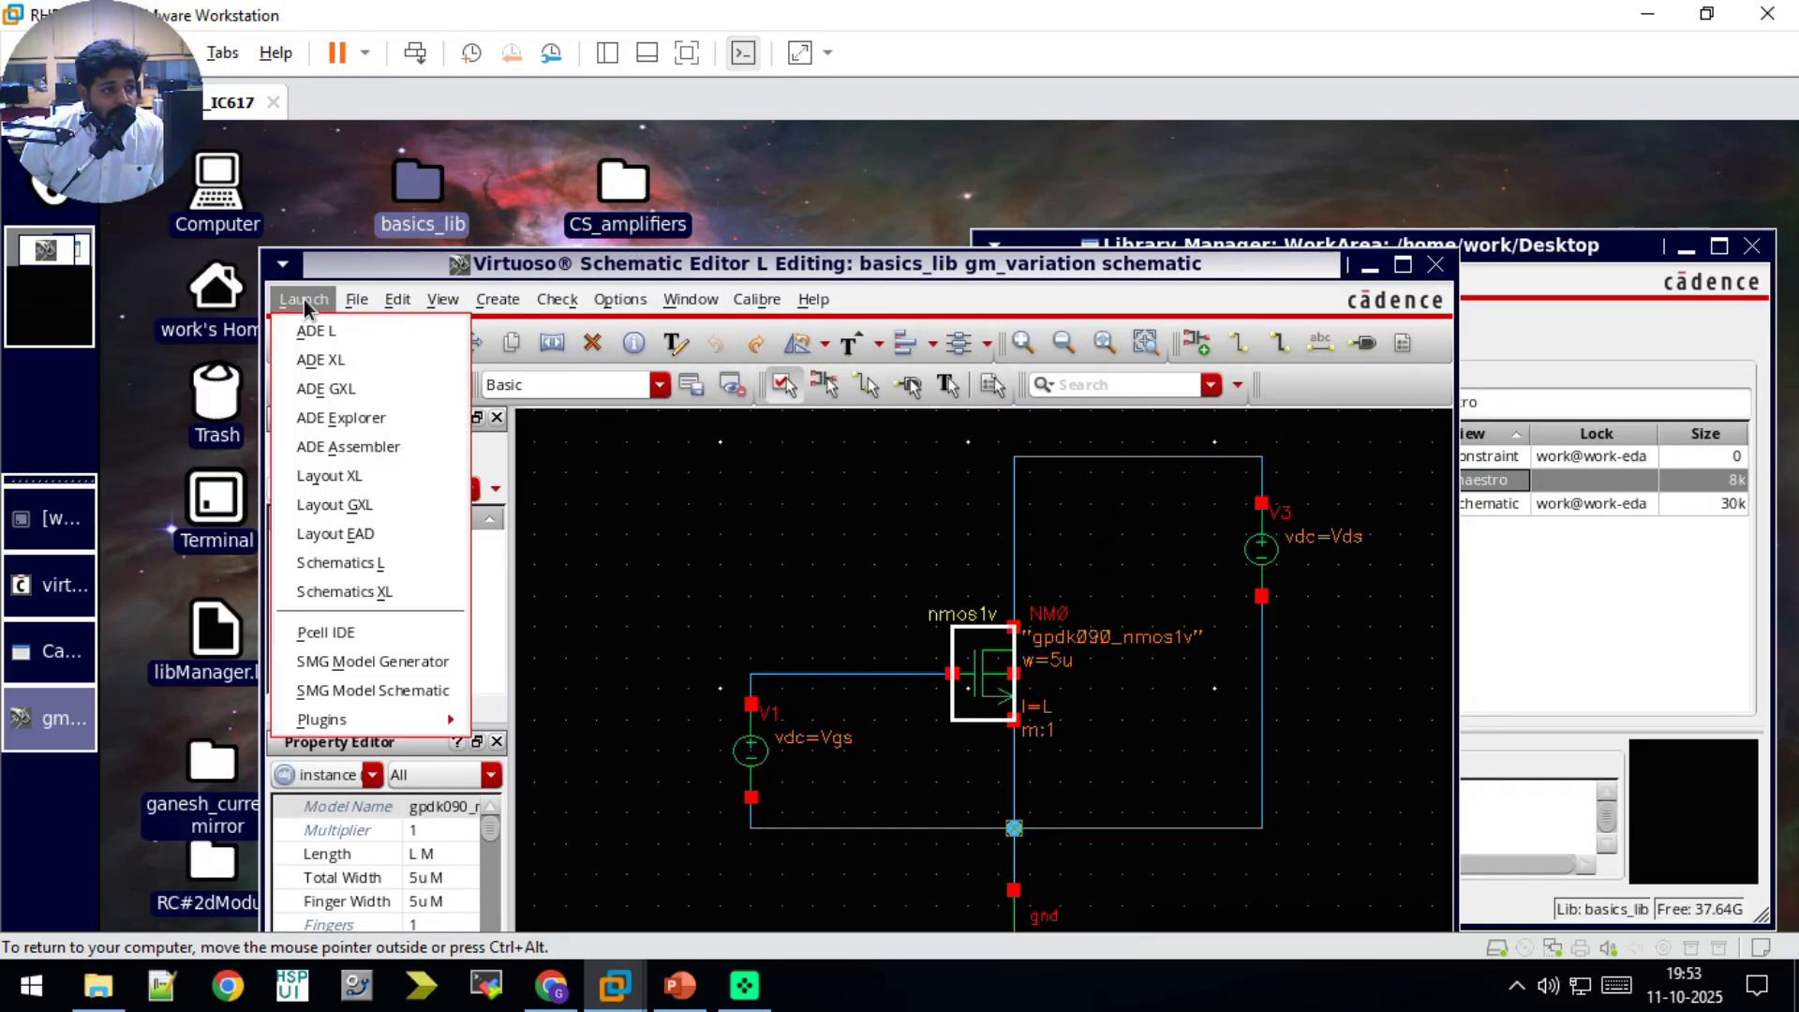
click(368, 423)
click(563, 270)
click(708, 316)
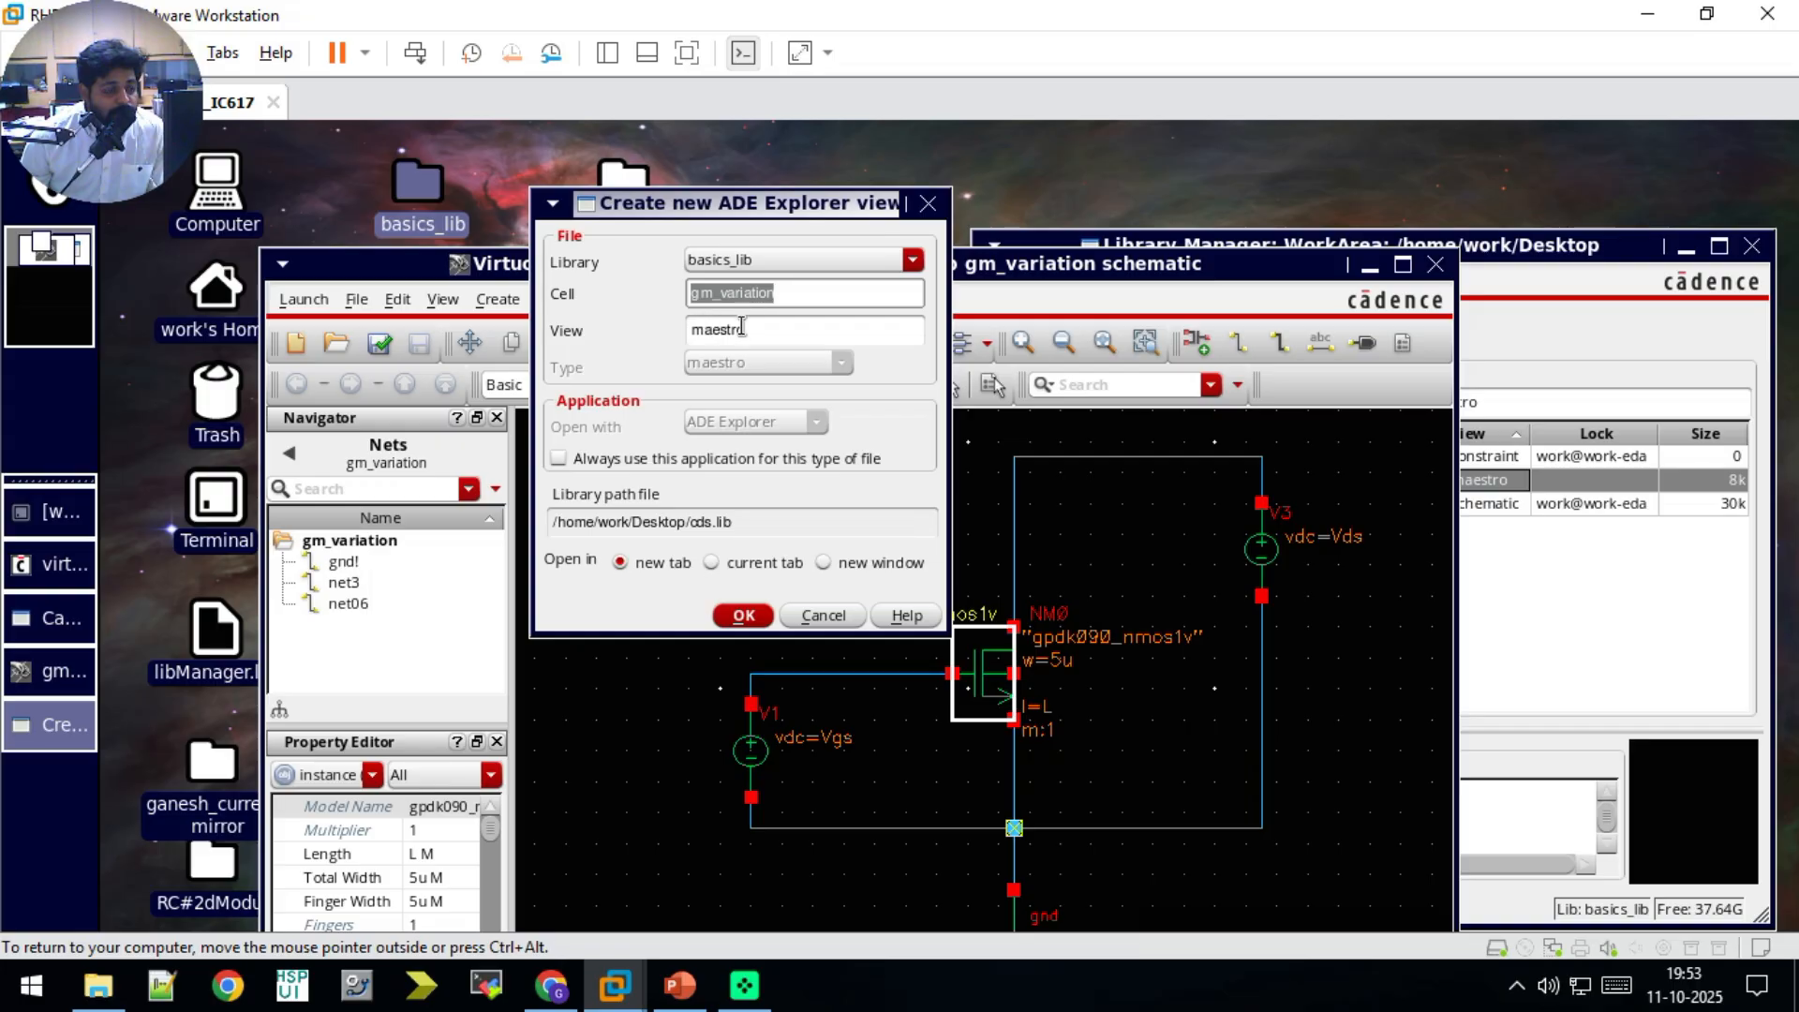
click(789, 298)
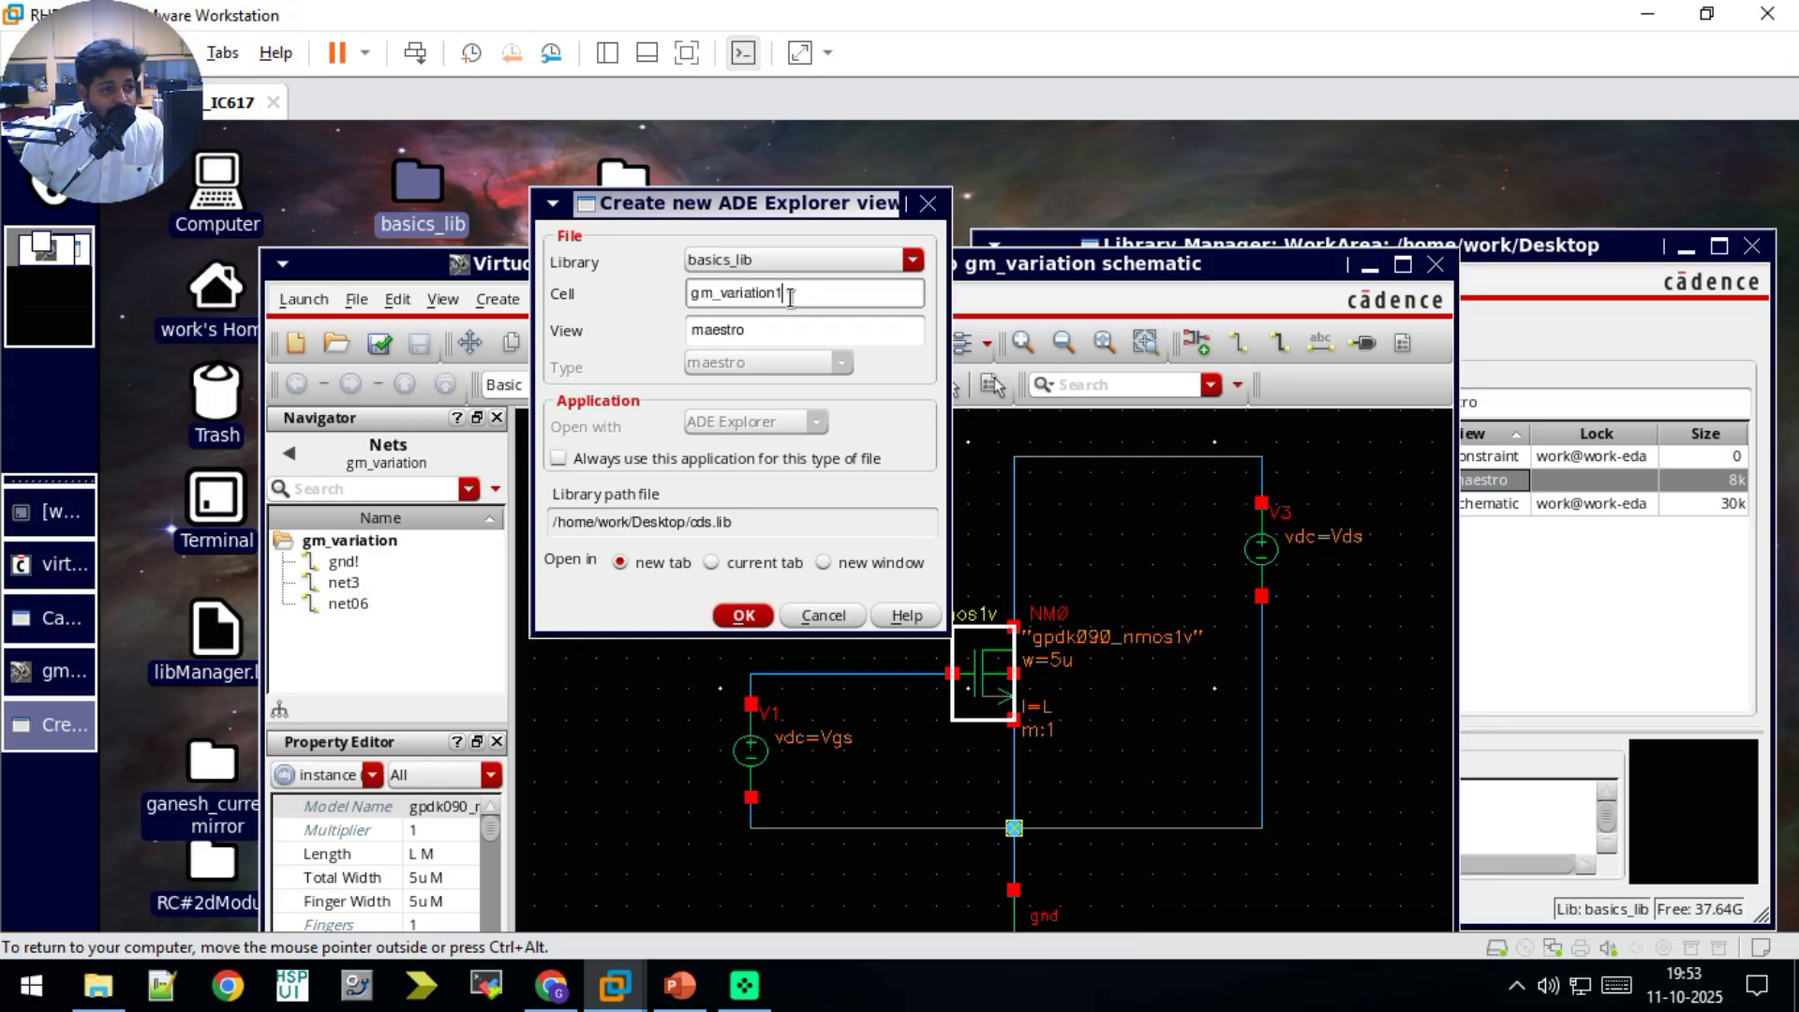
text(1)
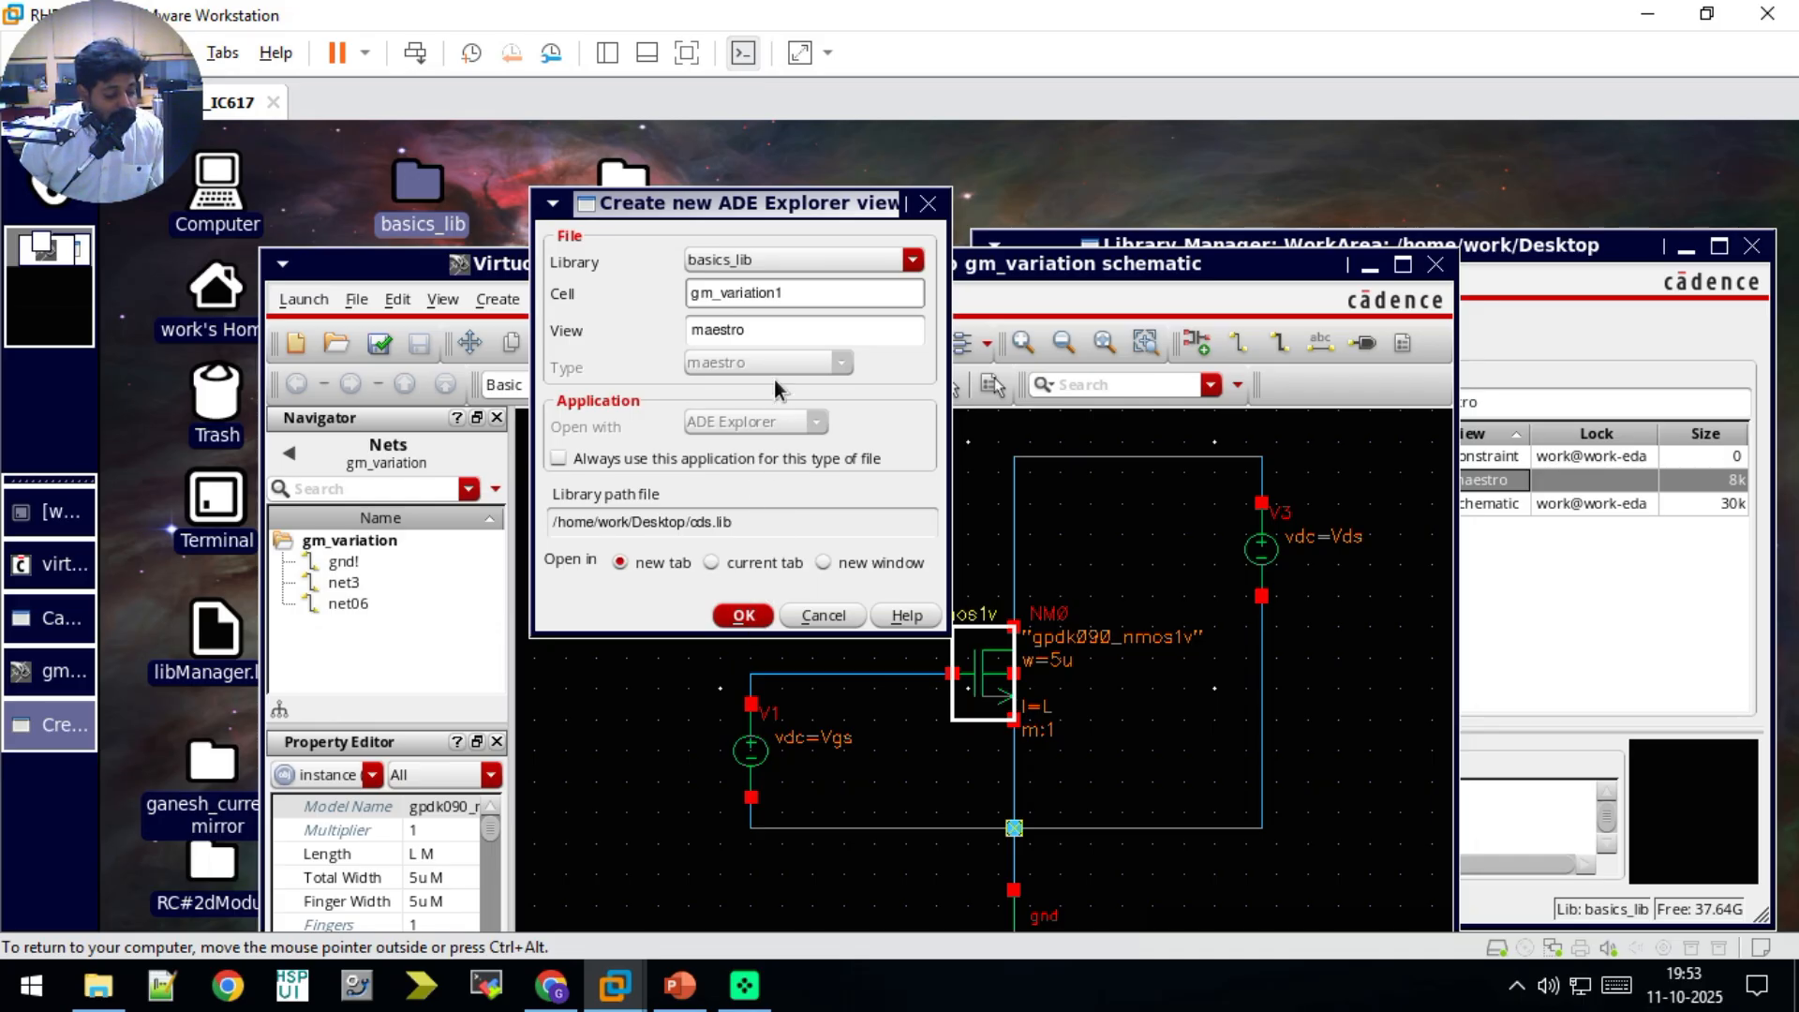
key(BackSpace)
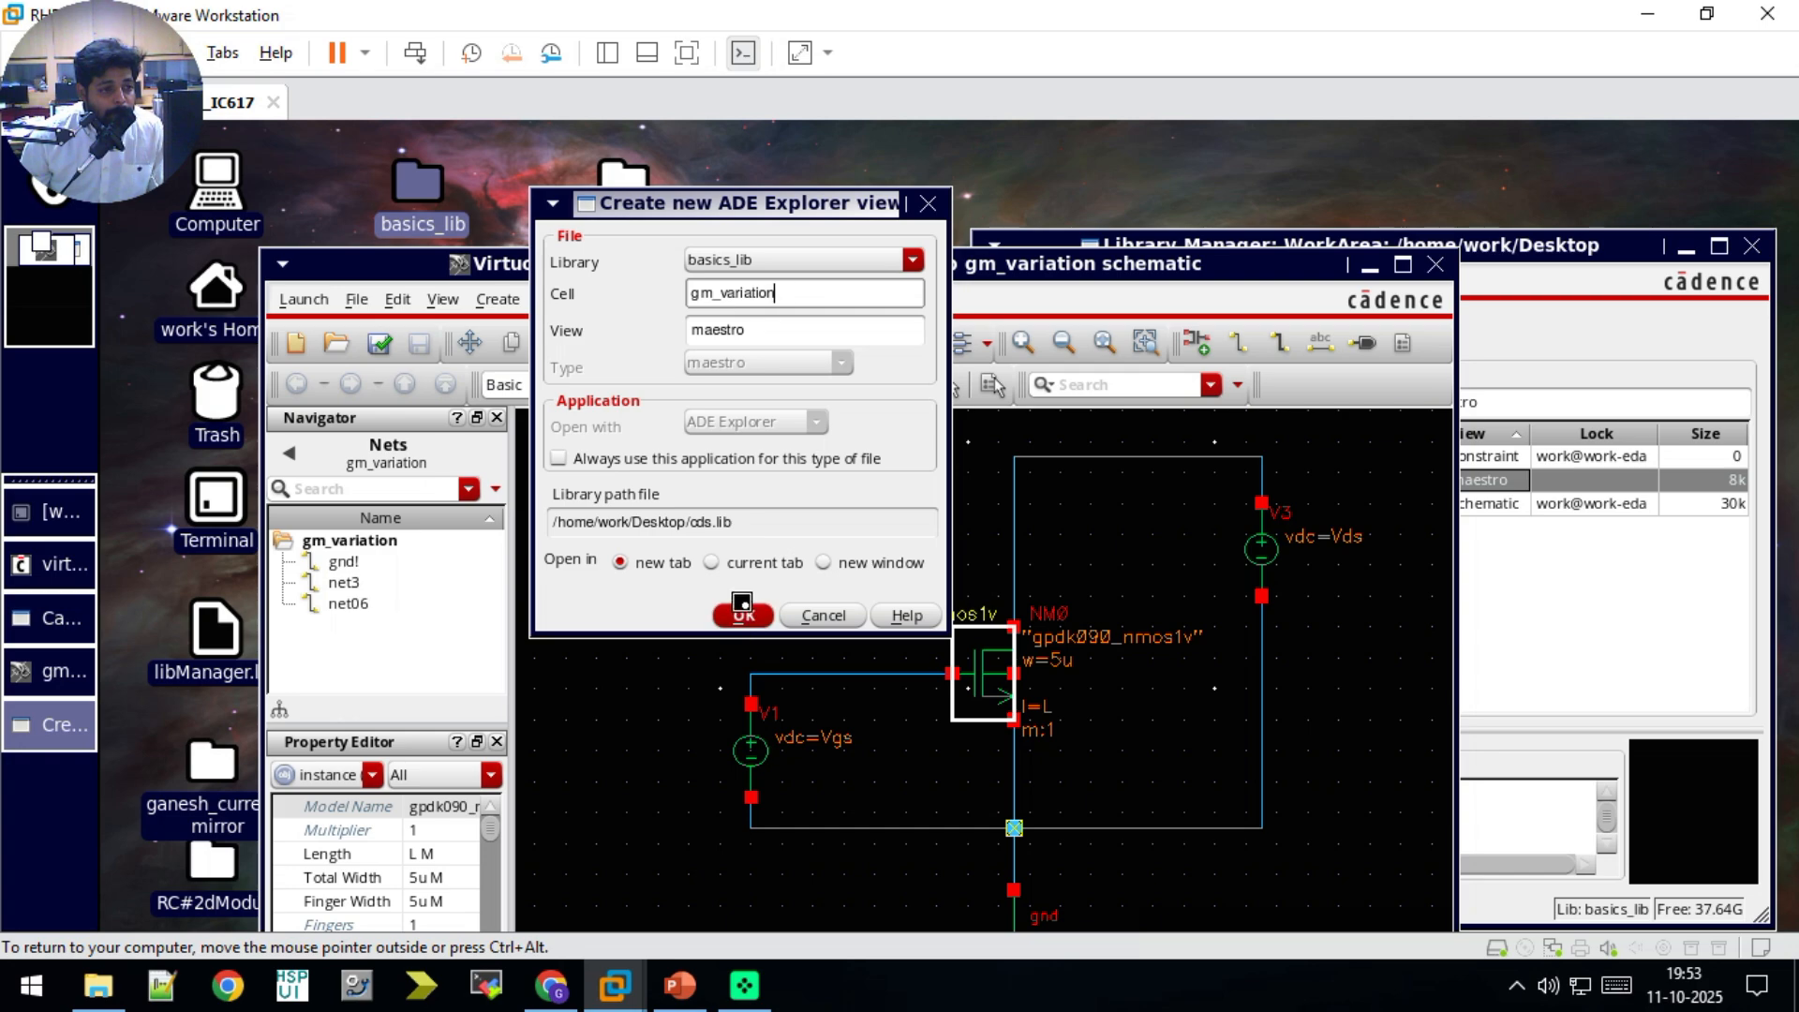
click(743, 613)
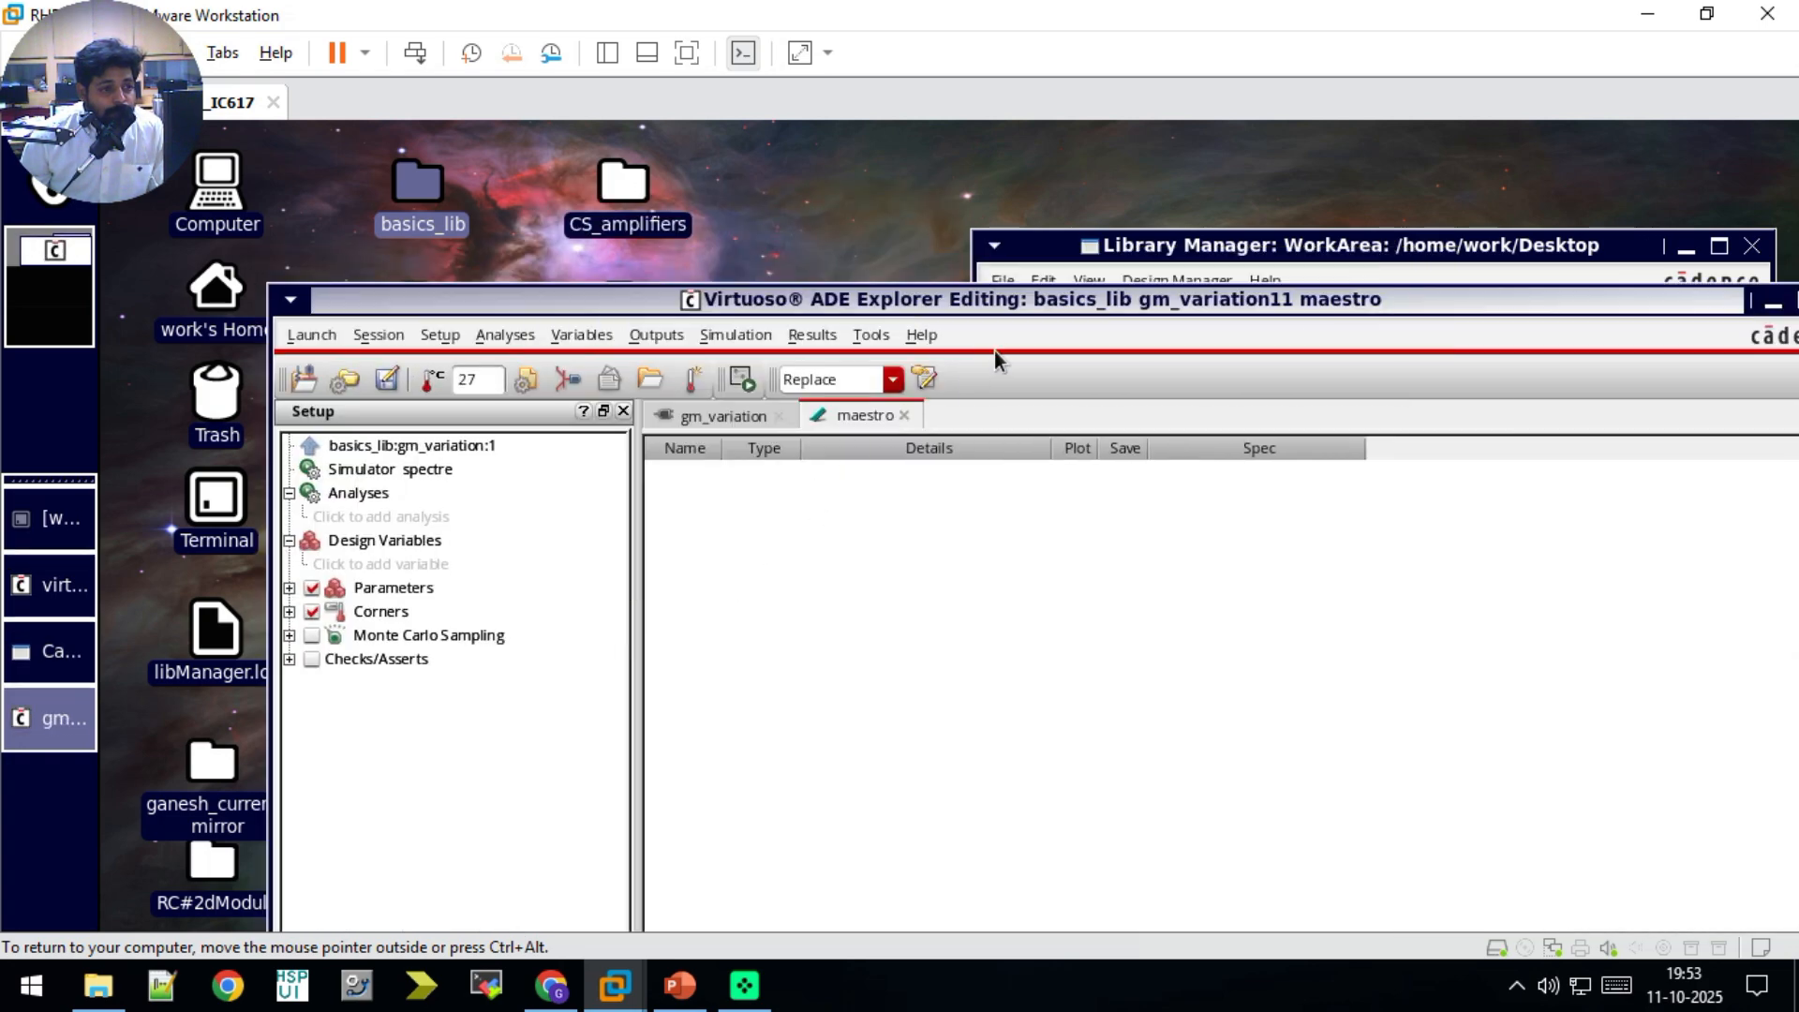
double_click(995, 308)
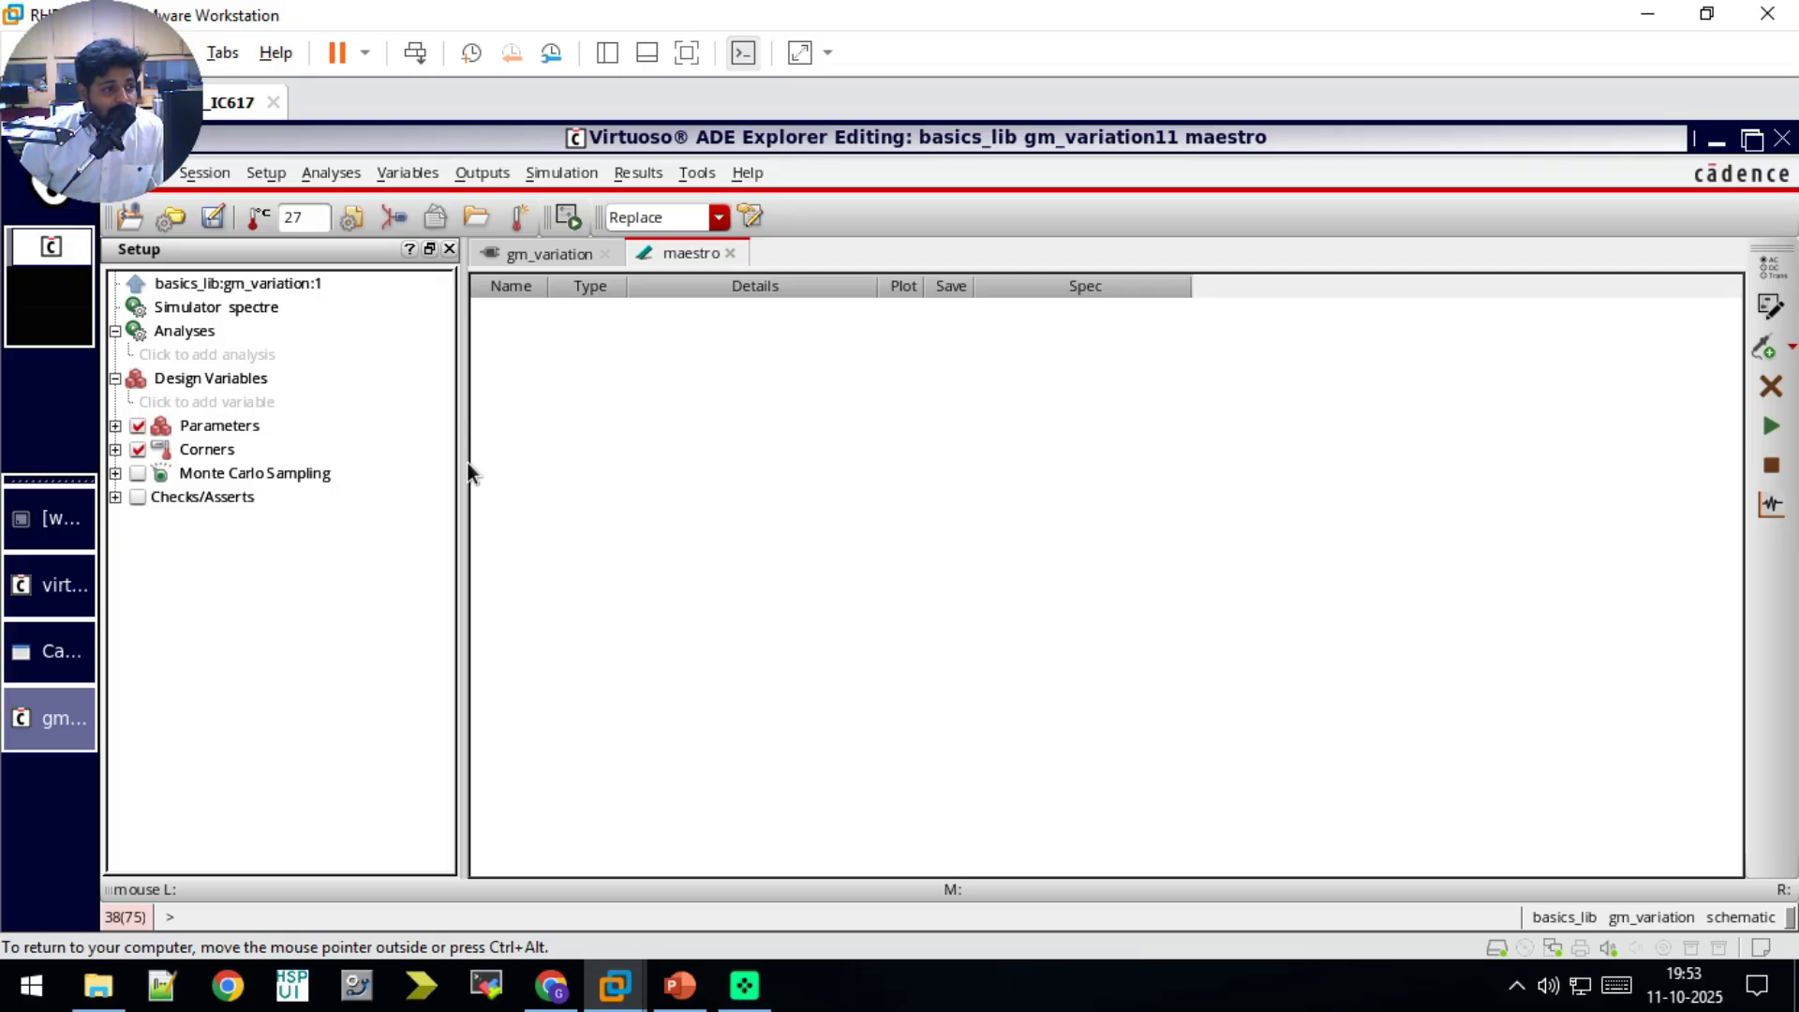
Step: Add a dc analysis that saves the DC operating point and sweeps the DC voltage component parameter of source V3
click(177, 355)
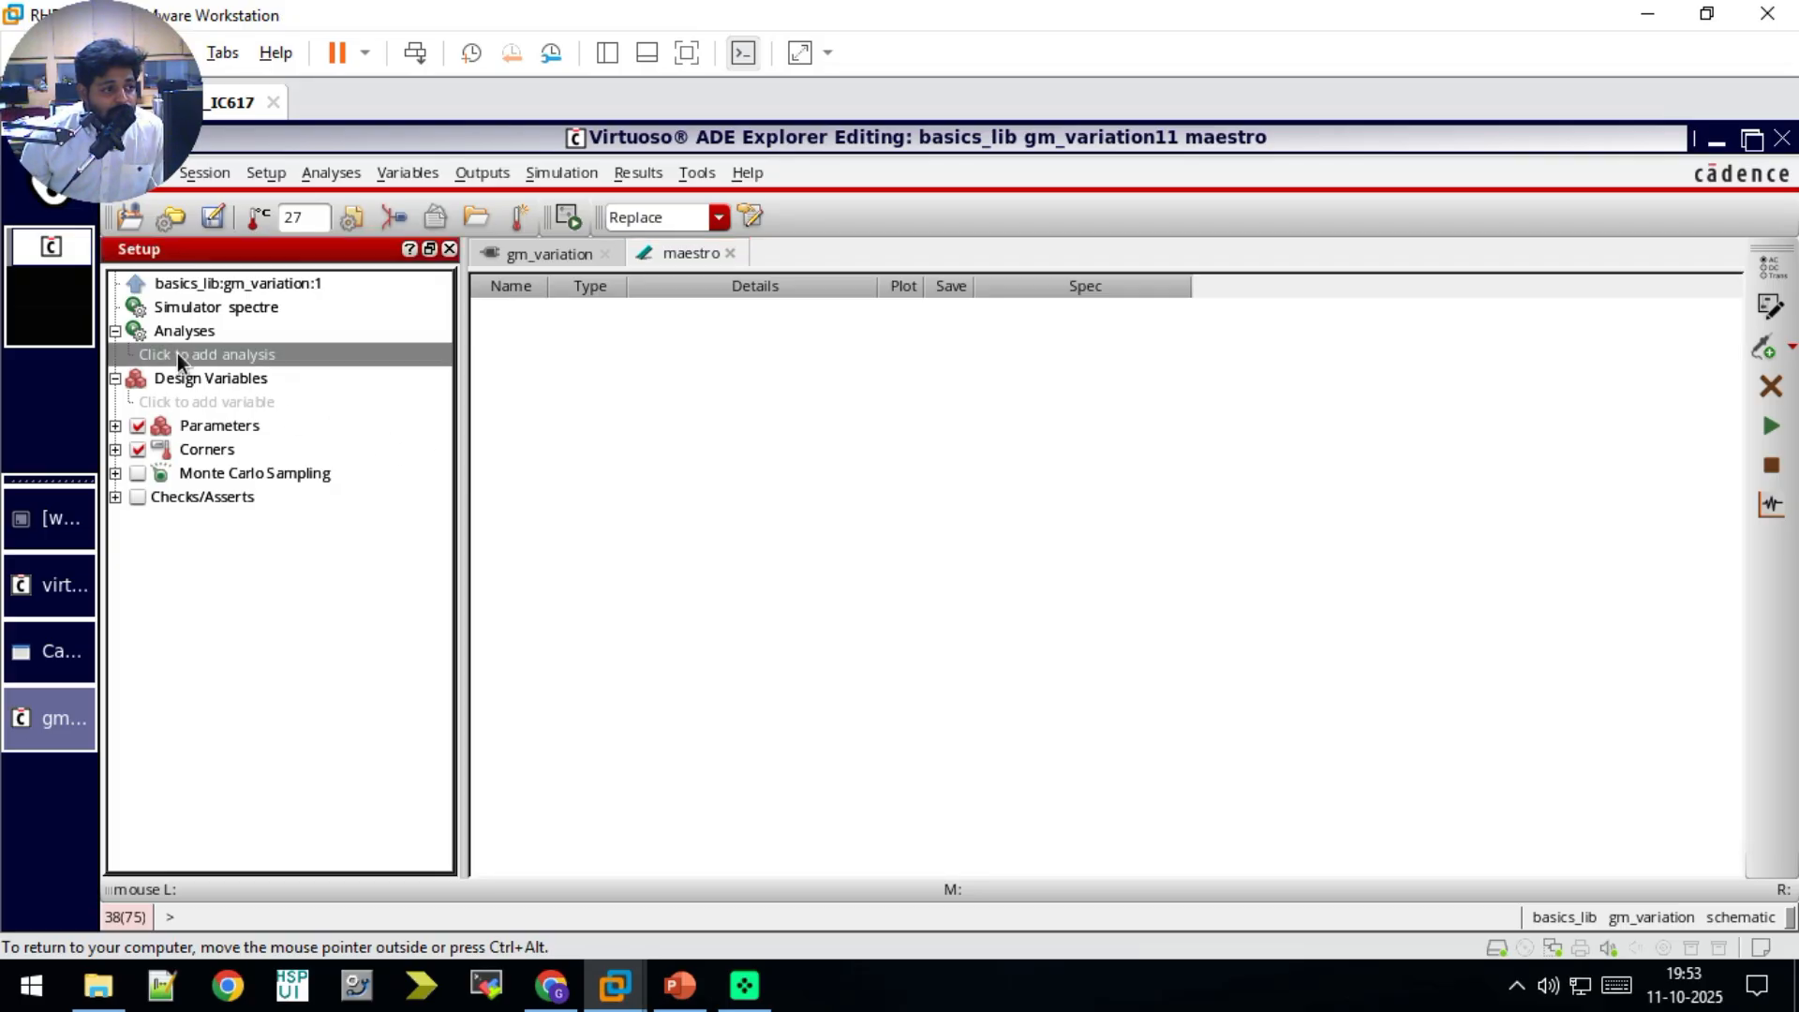
click(752, 244)
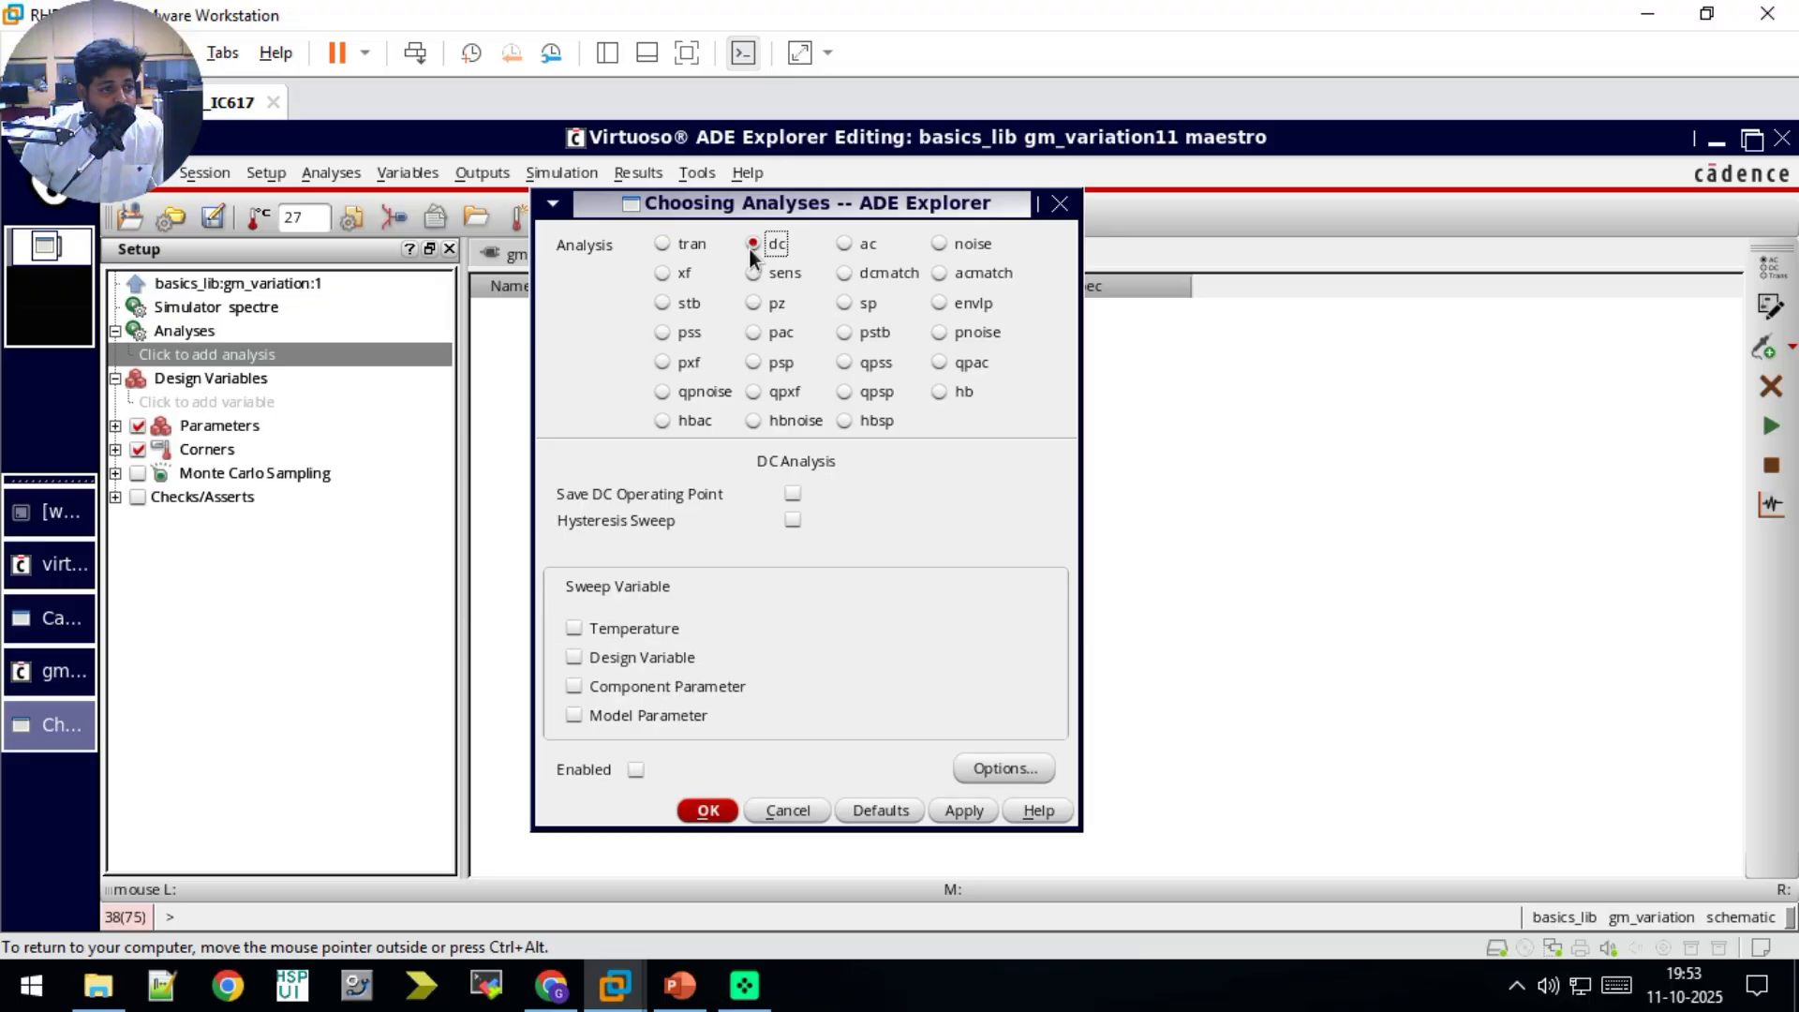
click(793, 494)
click(573, 687)
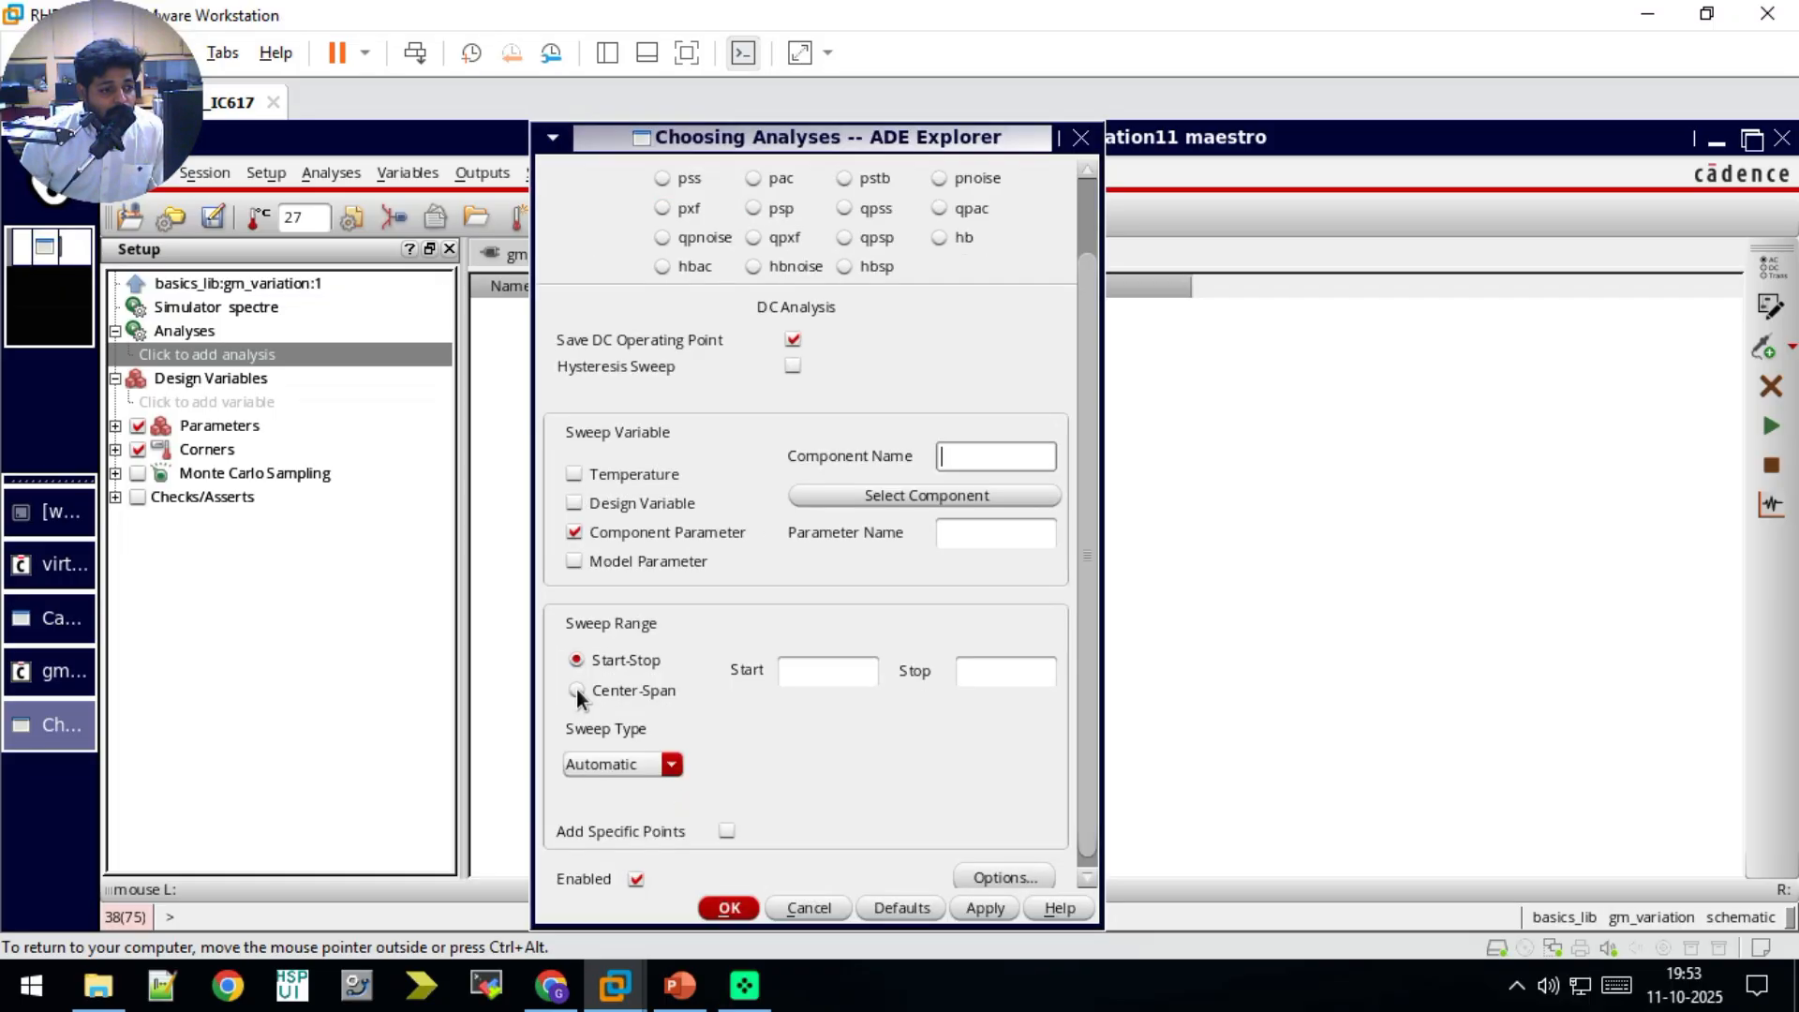
click(952, 497)
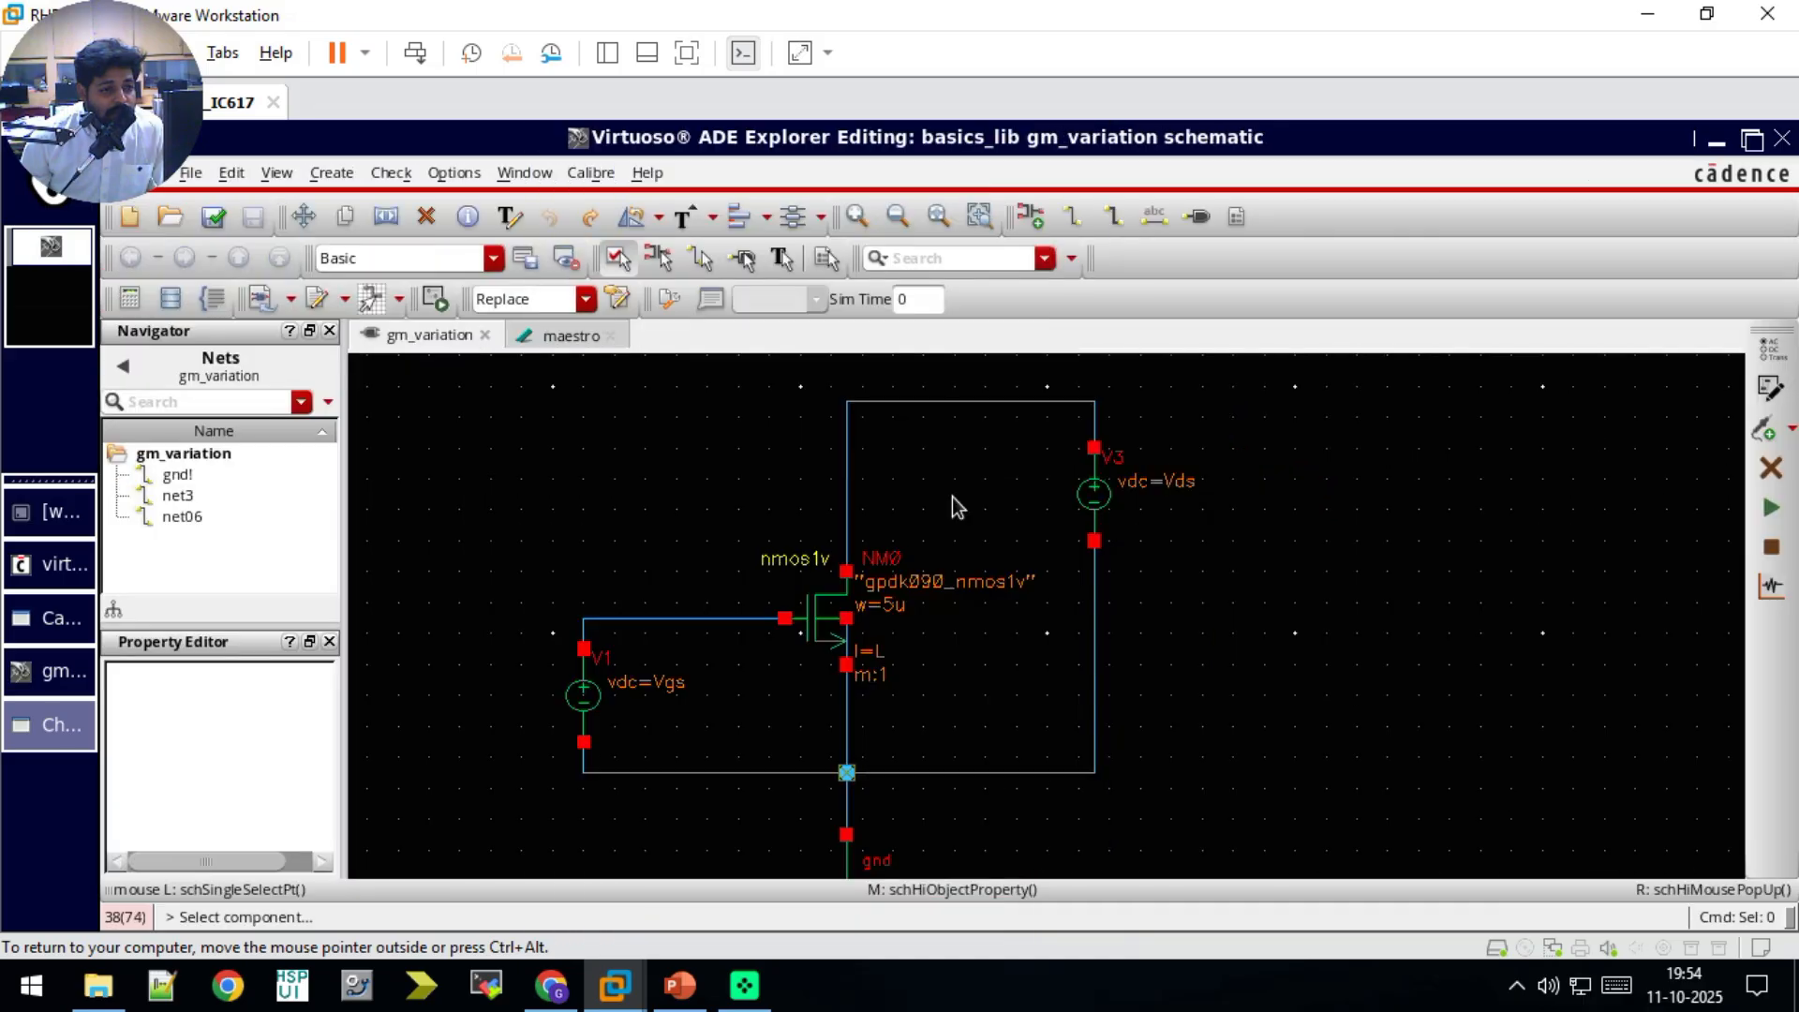
click(1094, 495)
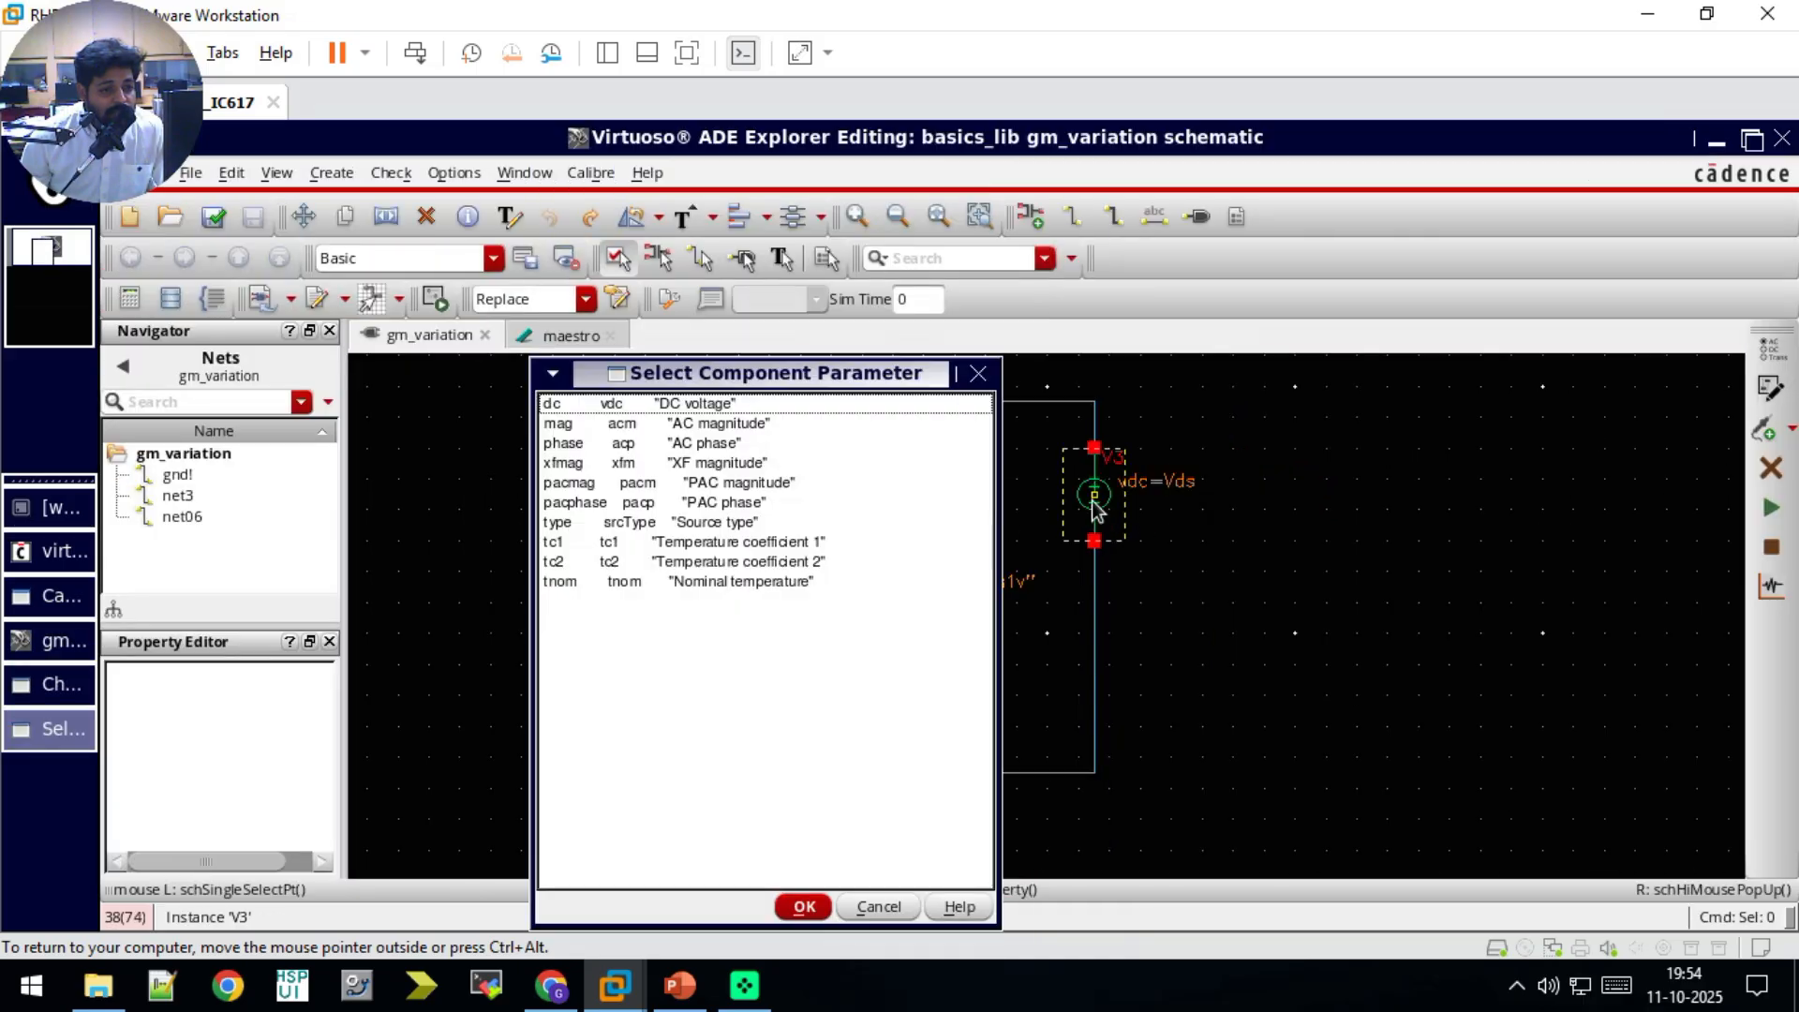
click(704, 405)
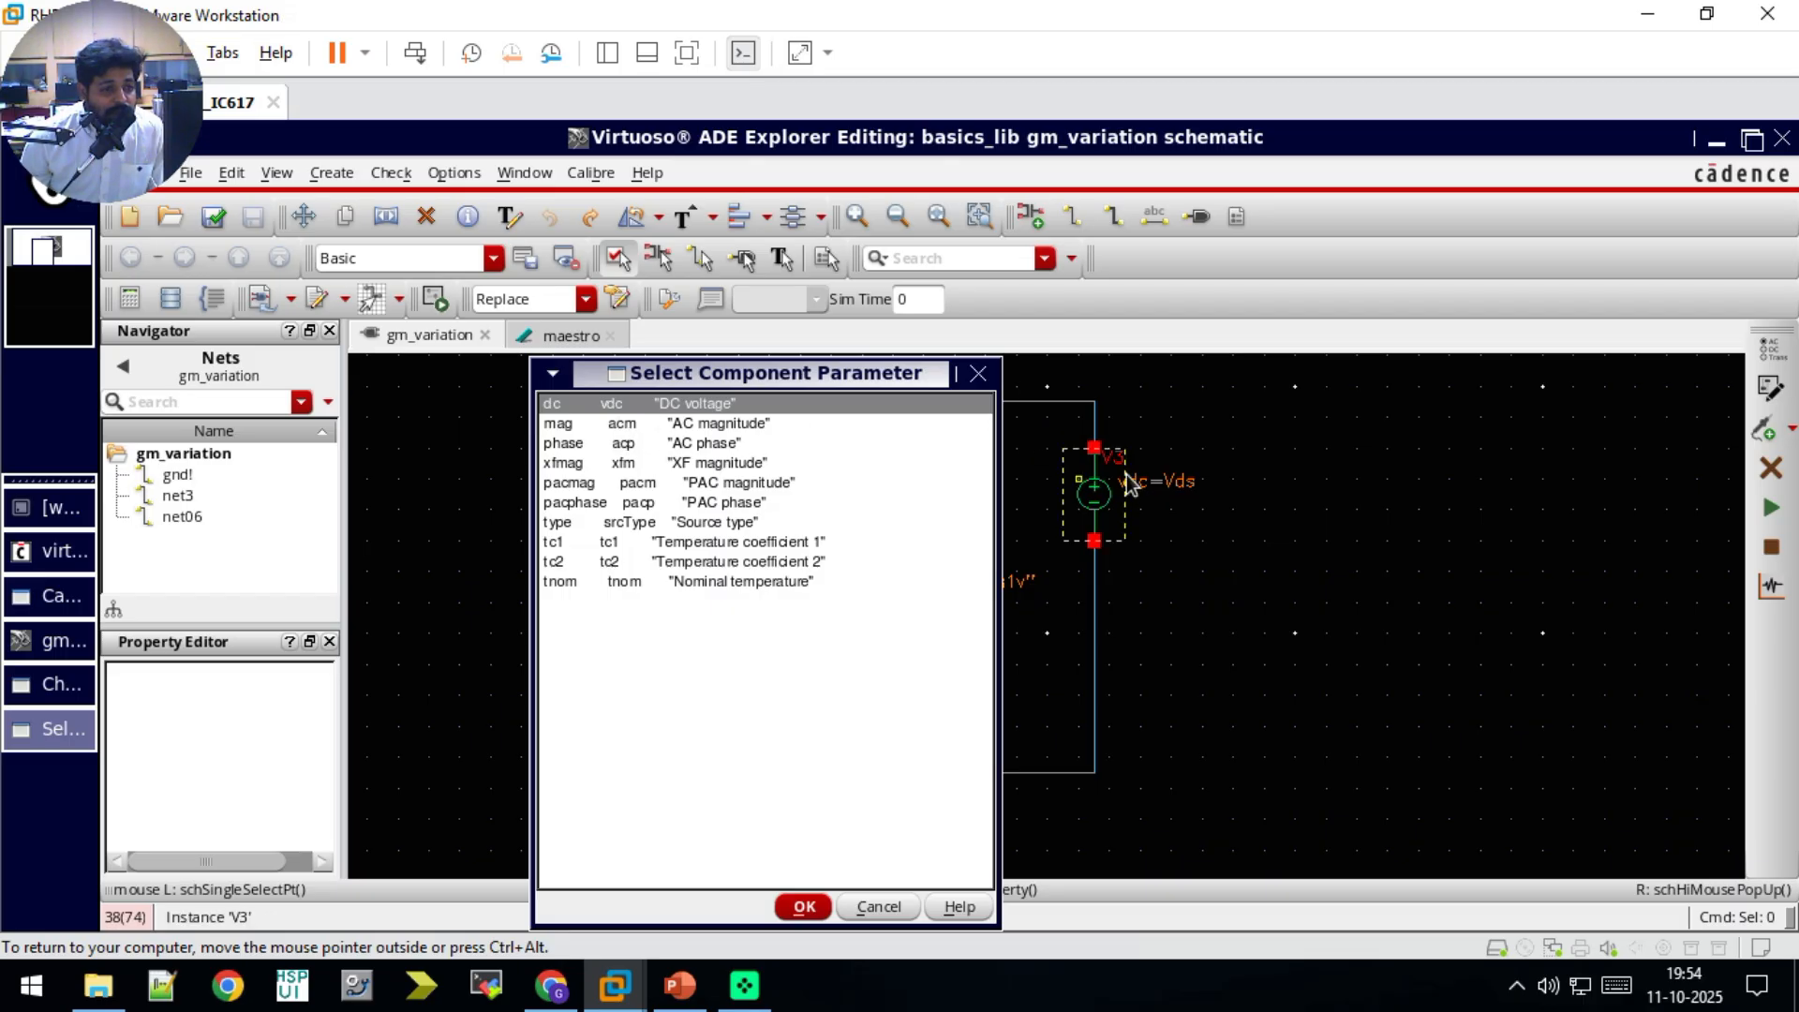
click(804, 907)
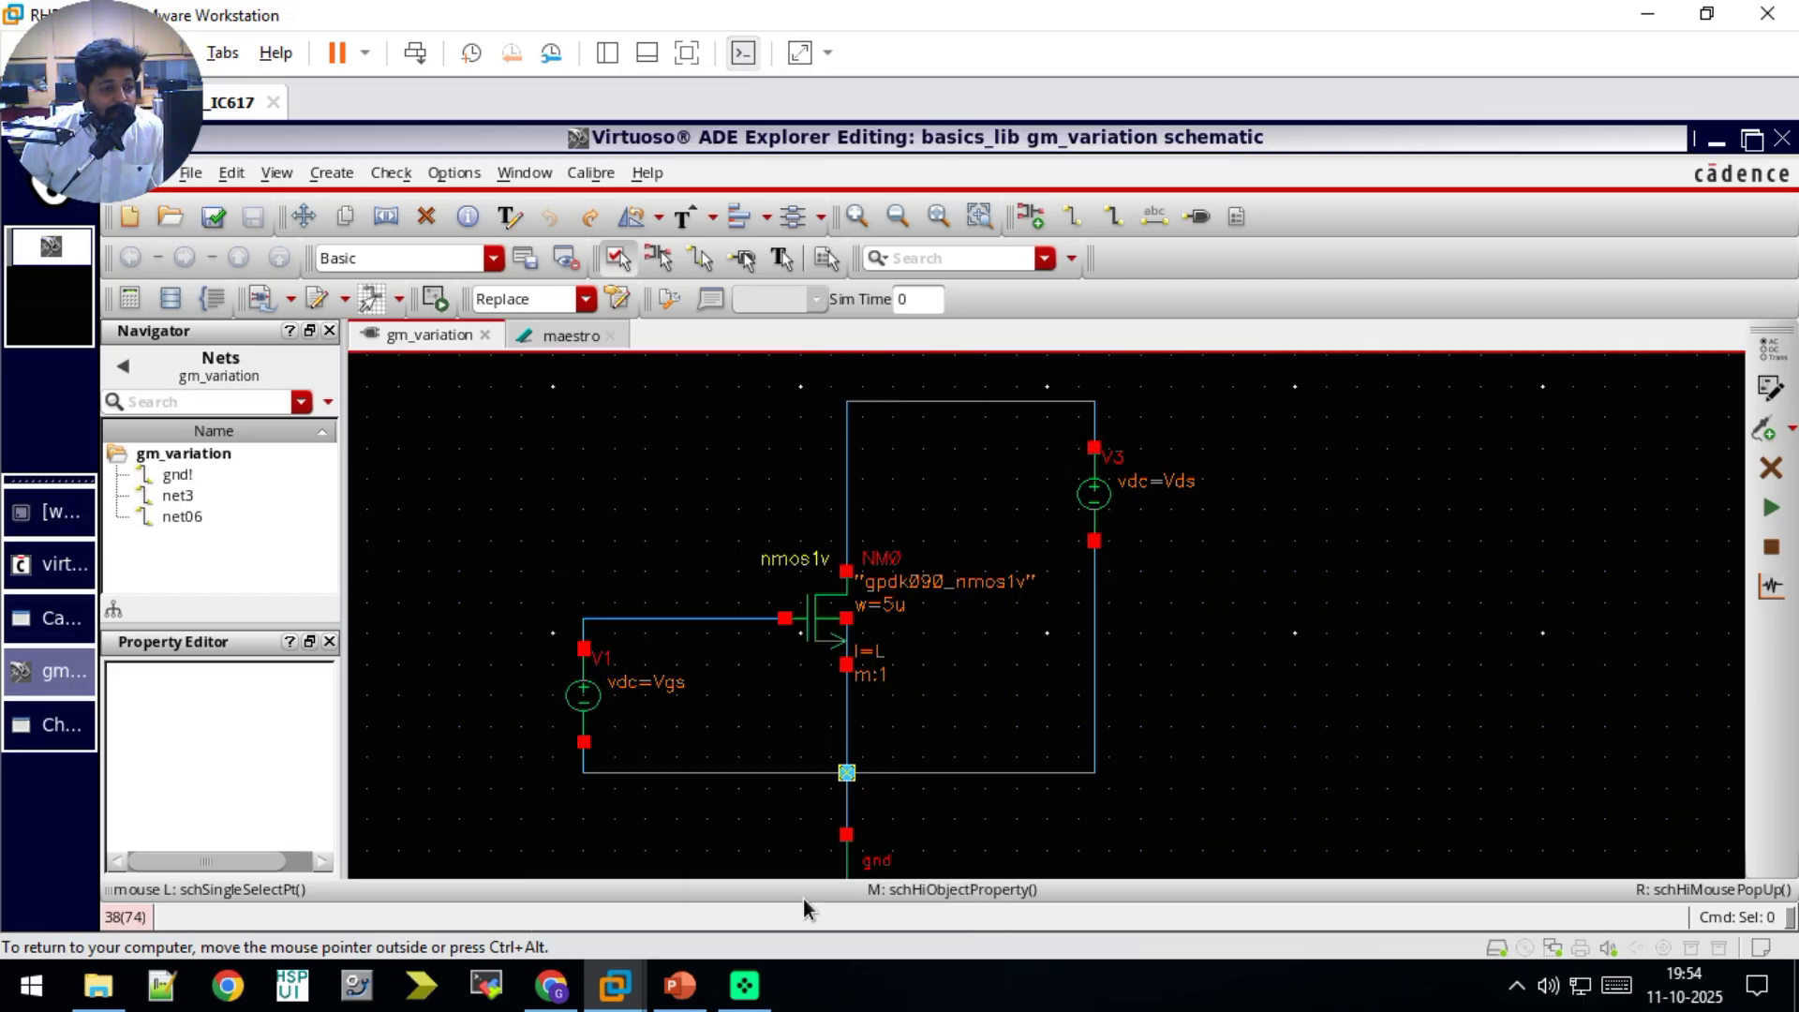
Step: Consult the gm plots on the PowerPoint slide and set the dc sweep range from 0 to 1.8
click(694, 995)
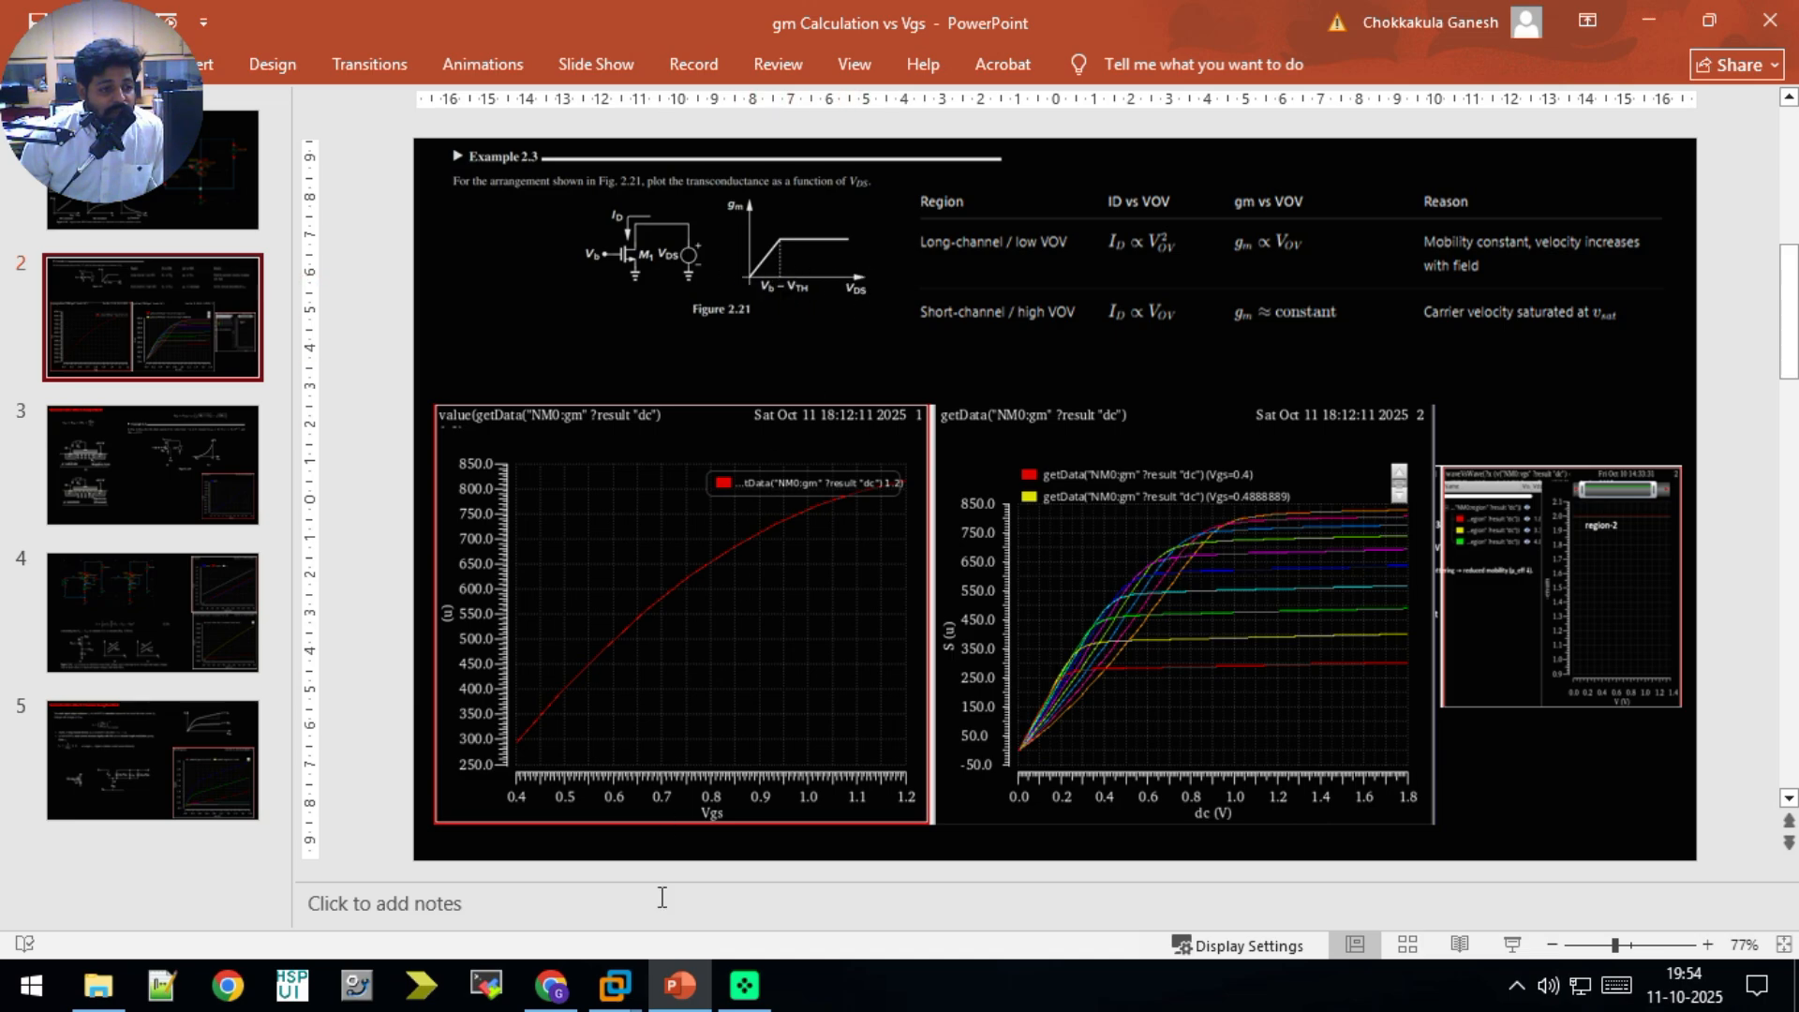
click(679, 986)
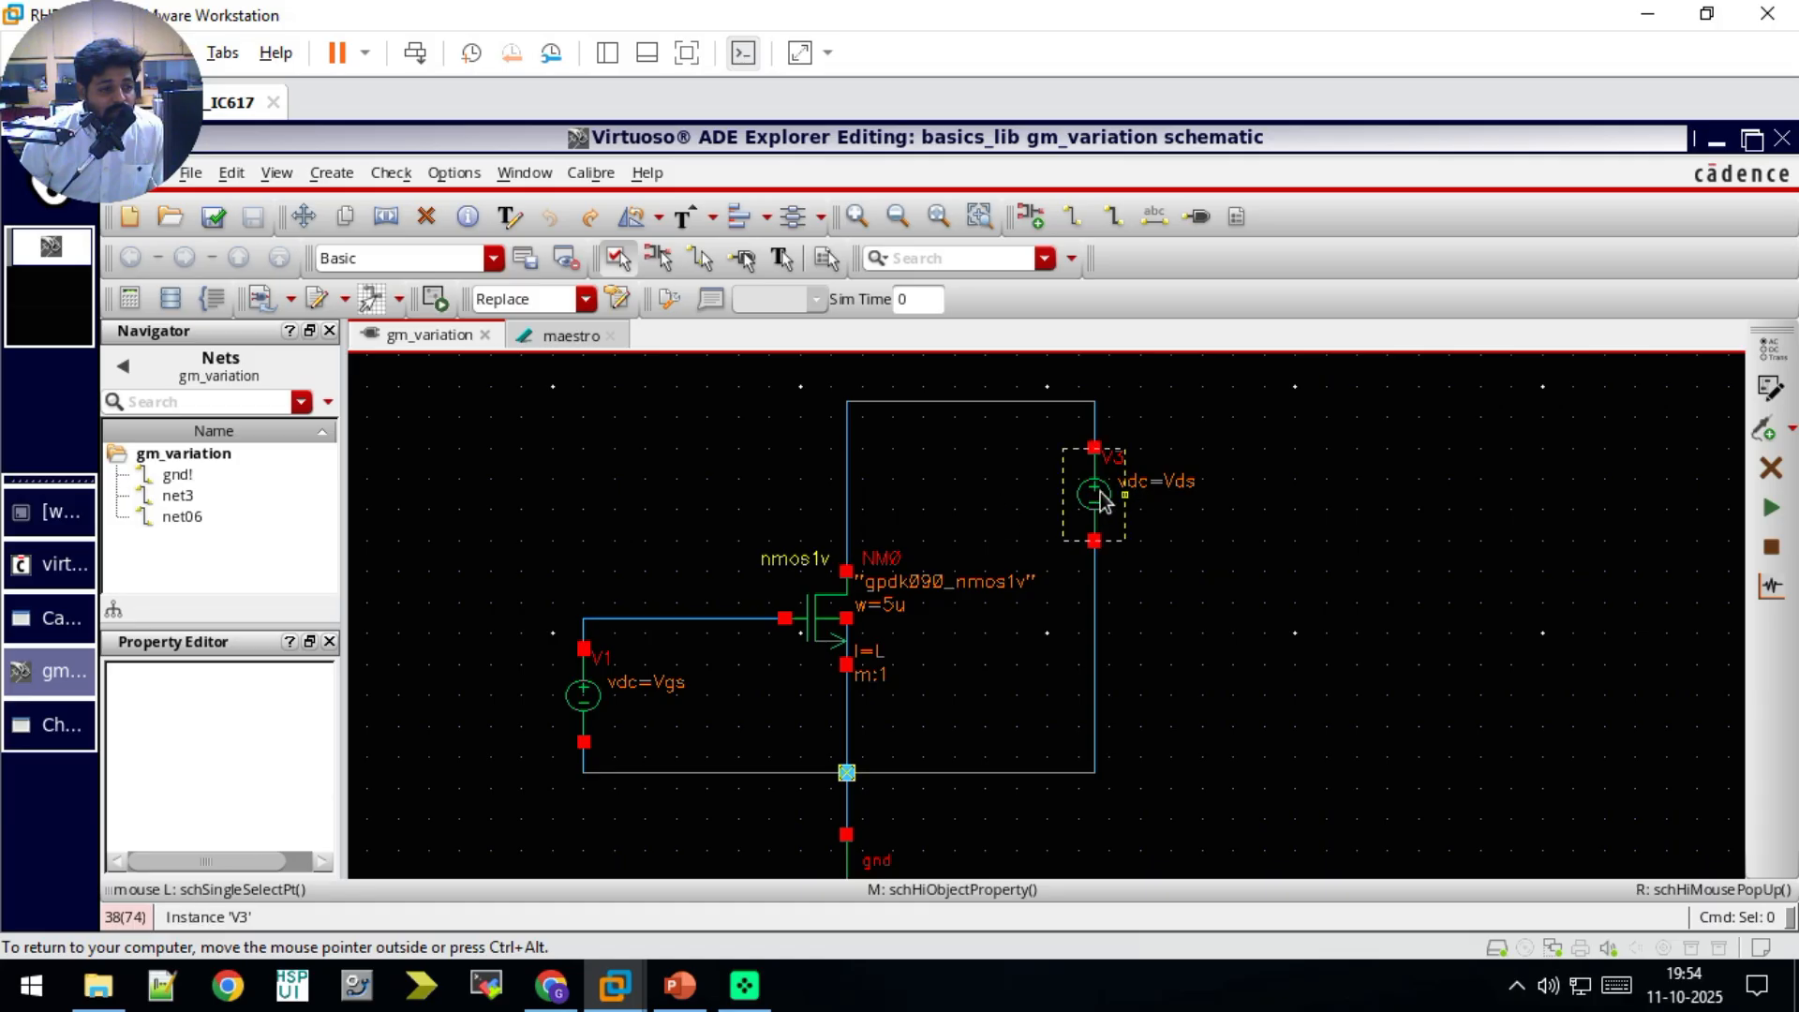
key(alt+Tab)
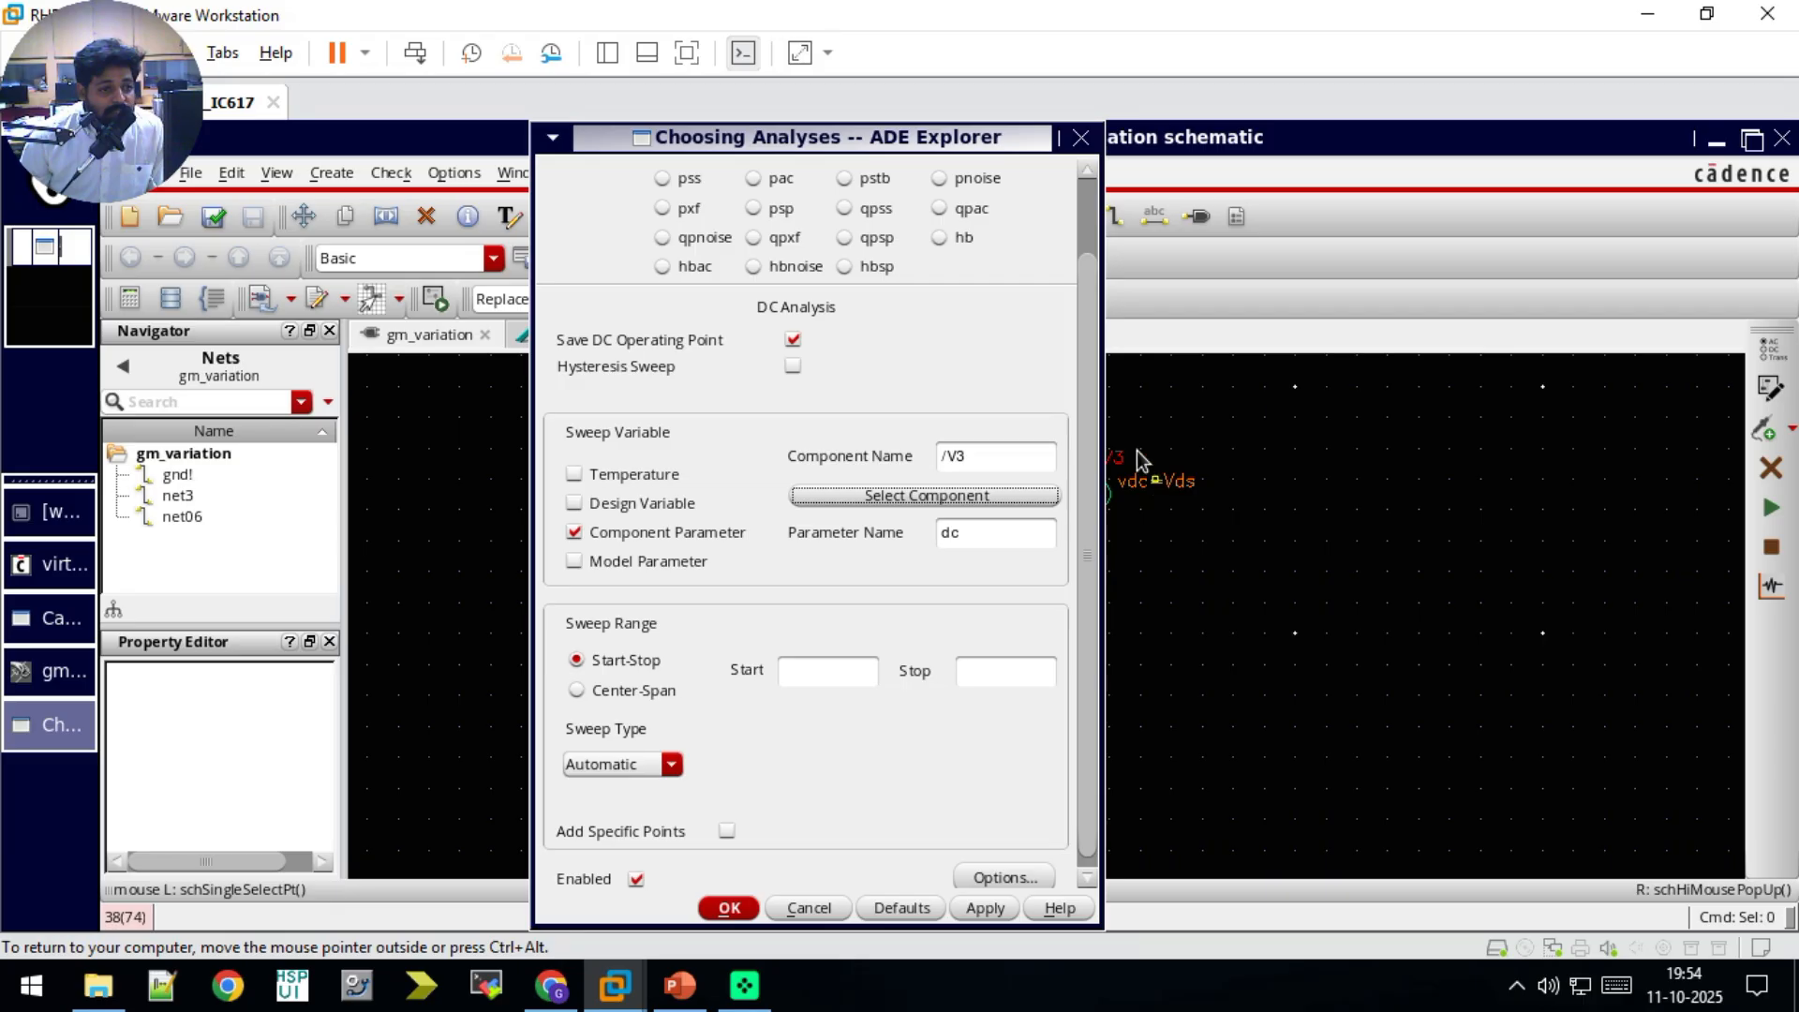
click(838, 668)
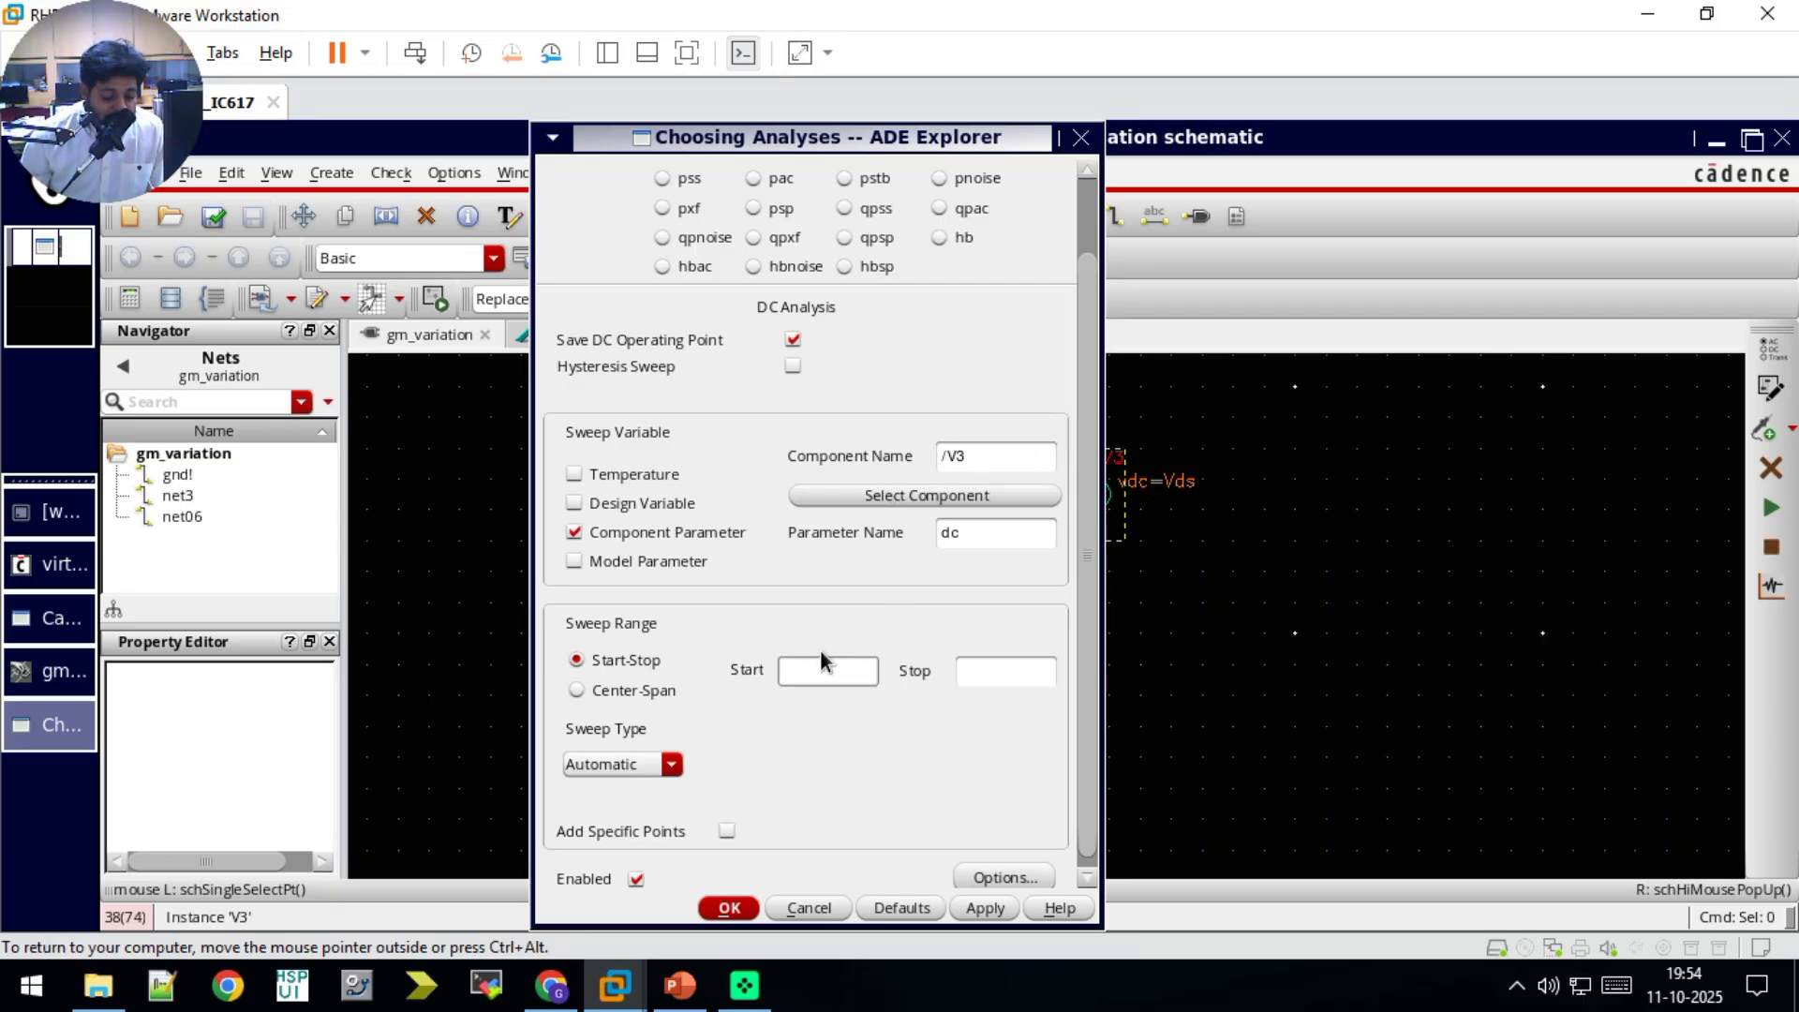
text(0)
key(Tab)
text(1.8)
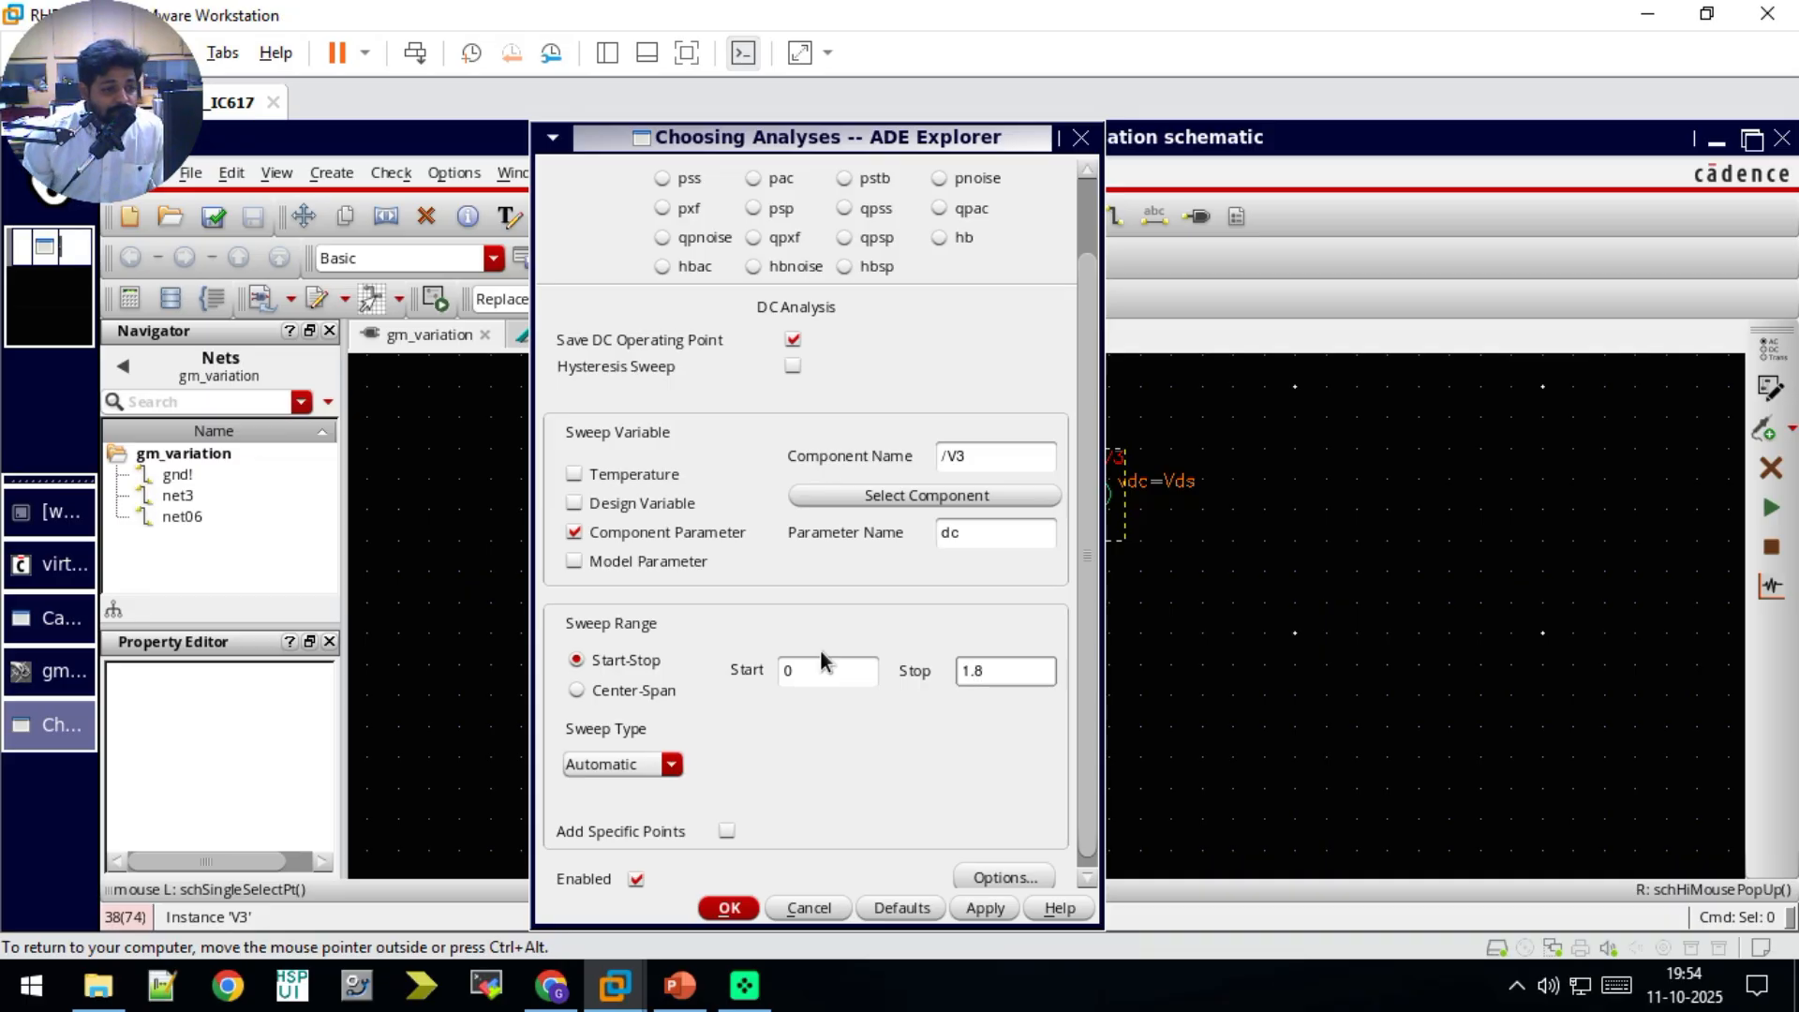
Step: Make the dc sweep linear with a step size of .01 and accept the analysis
click(671, 765)
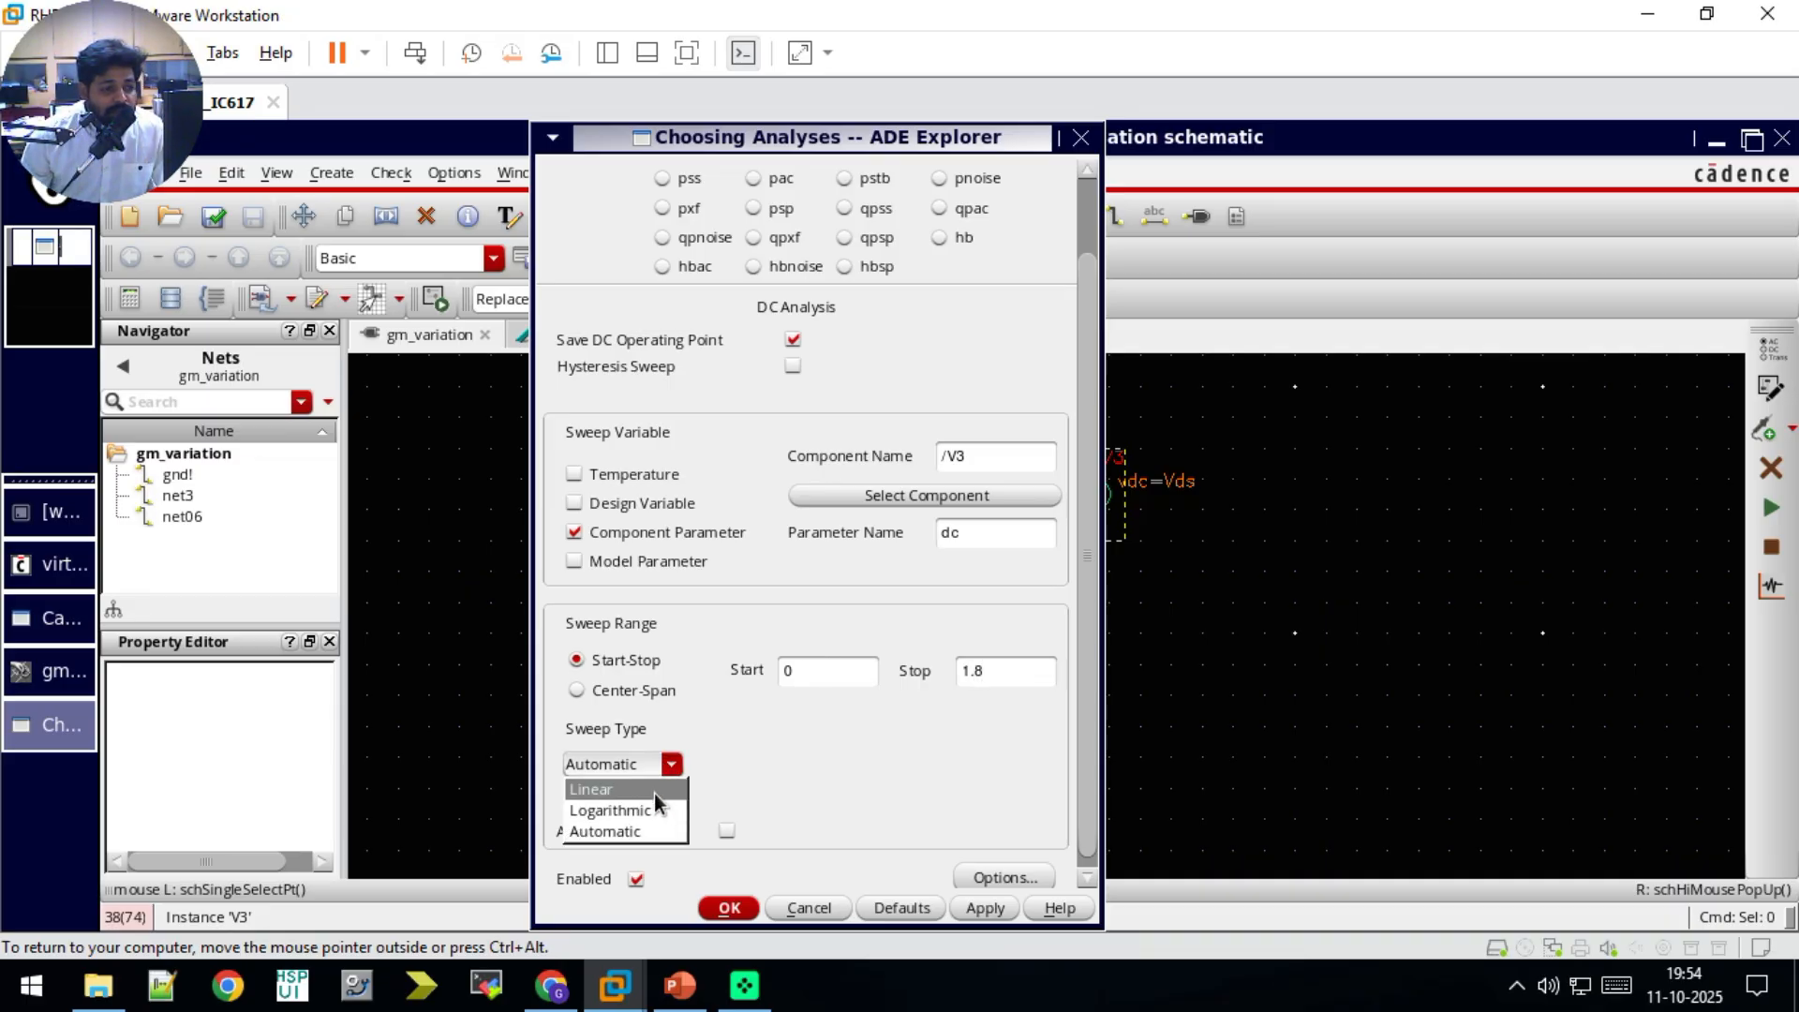
click(655, 793)
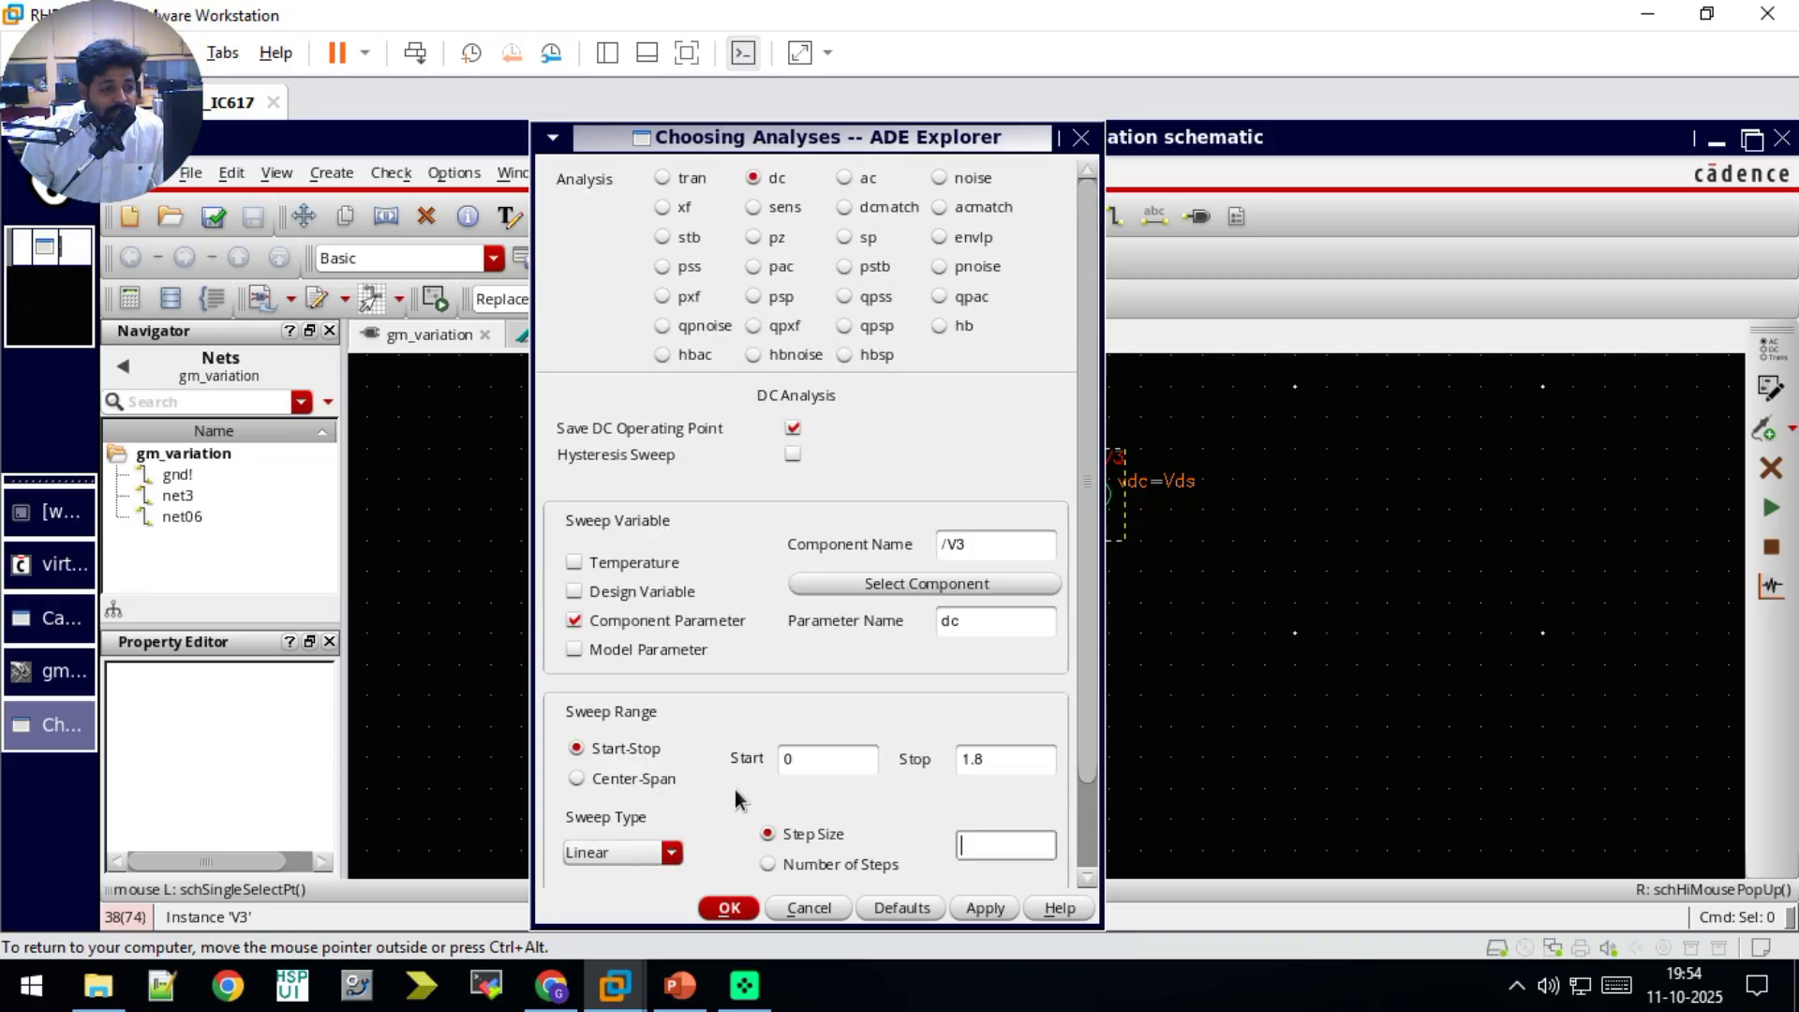
click(976, 848)
text(.01)
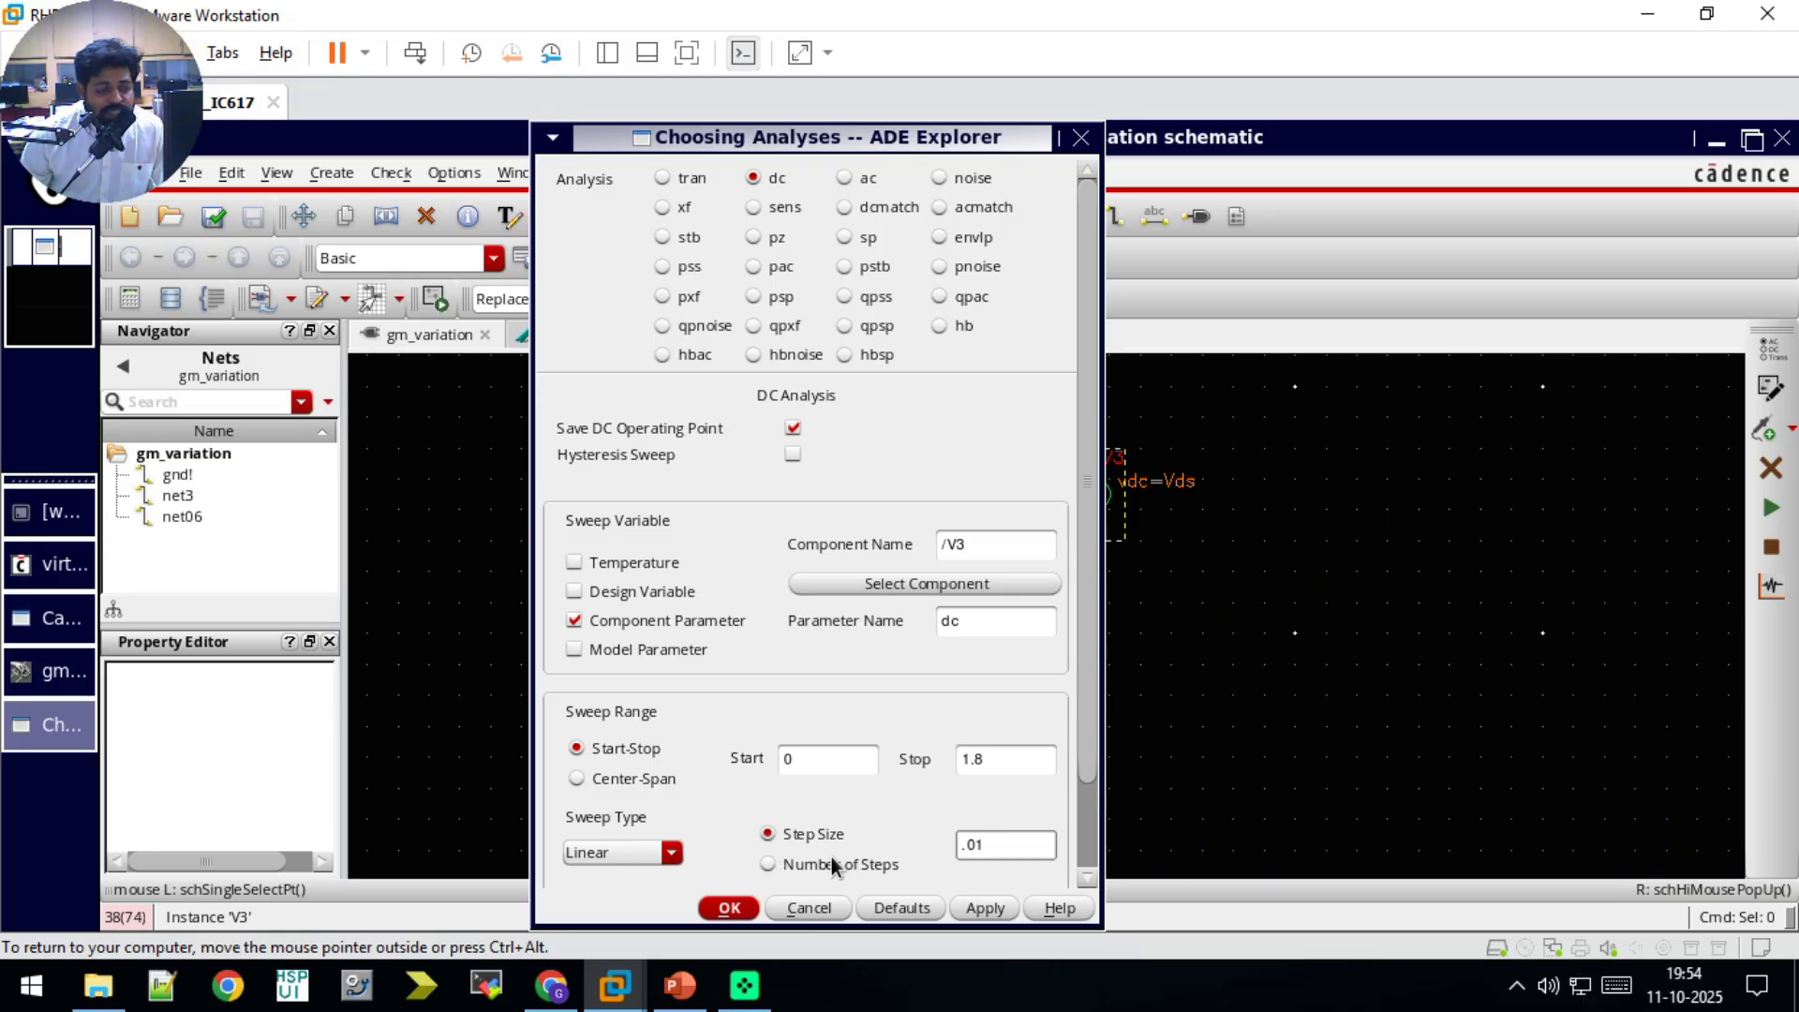
click(727, 910)
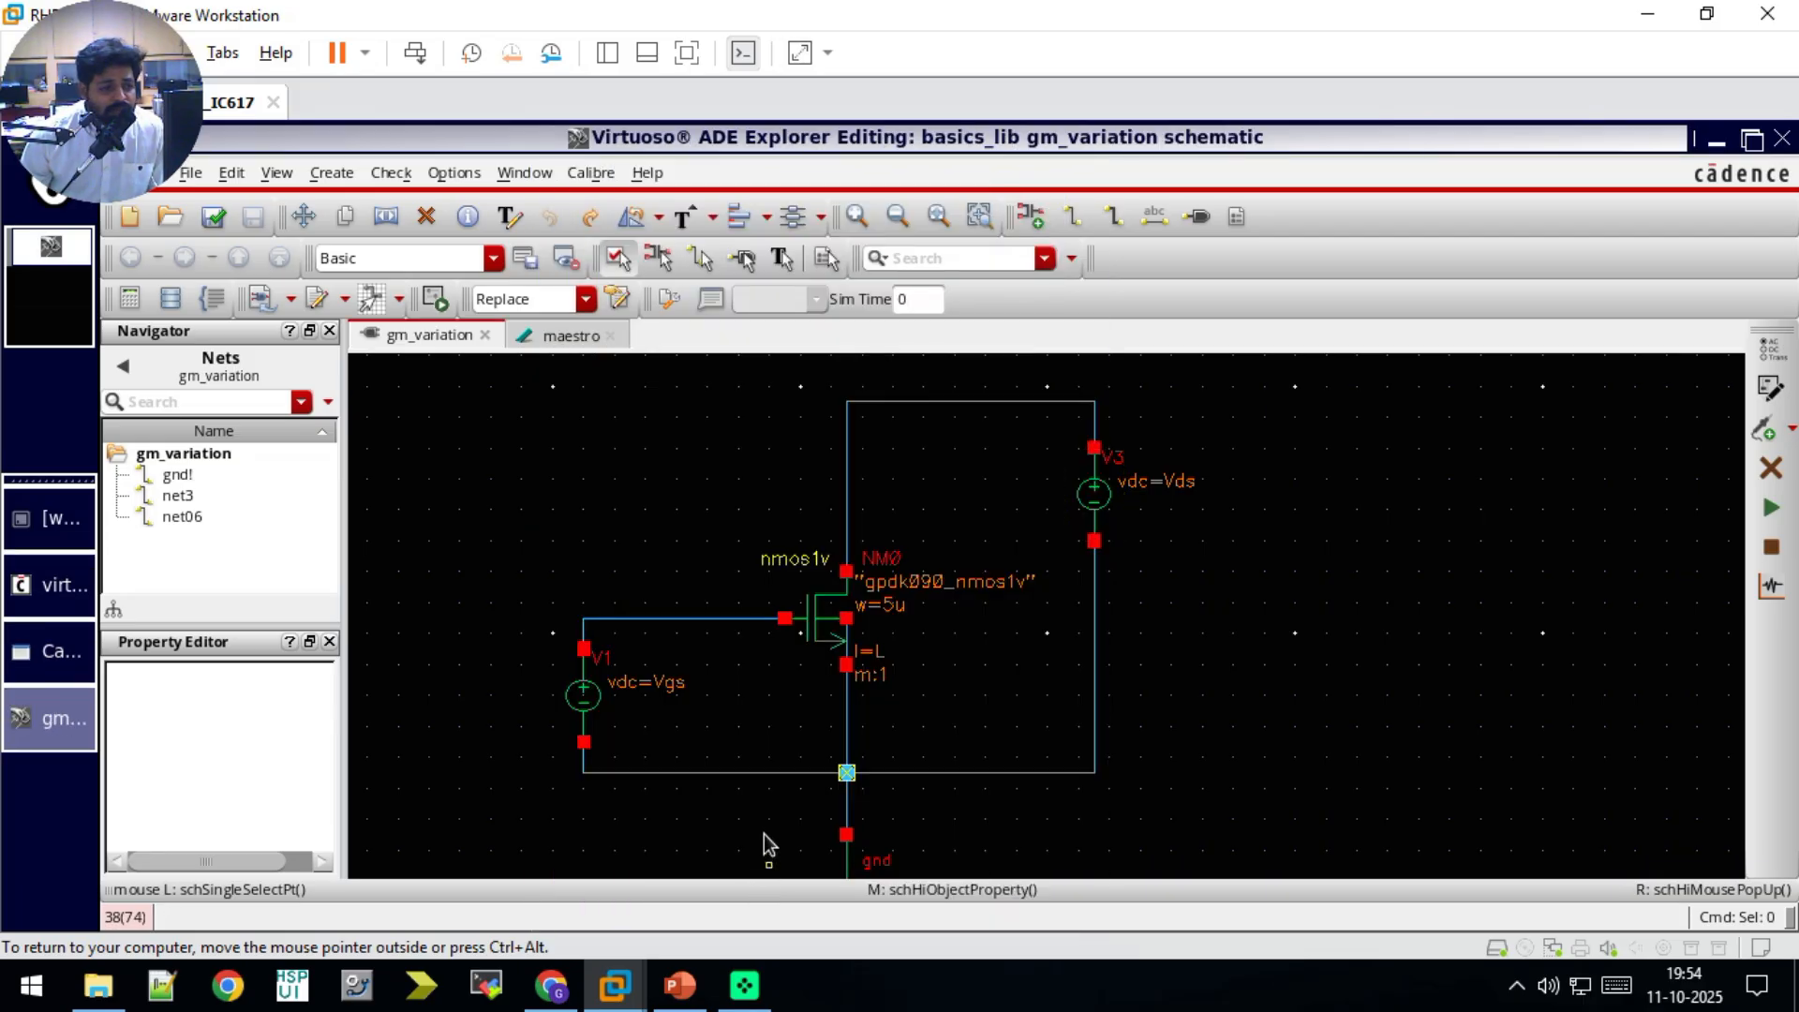
Step: Copy the design variables from the cellview into the gm_variation11 maestro setup and set L to 1u
click(538, 336)
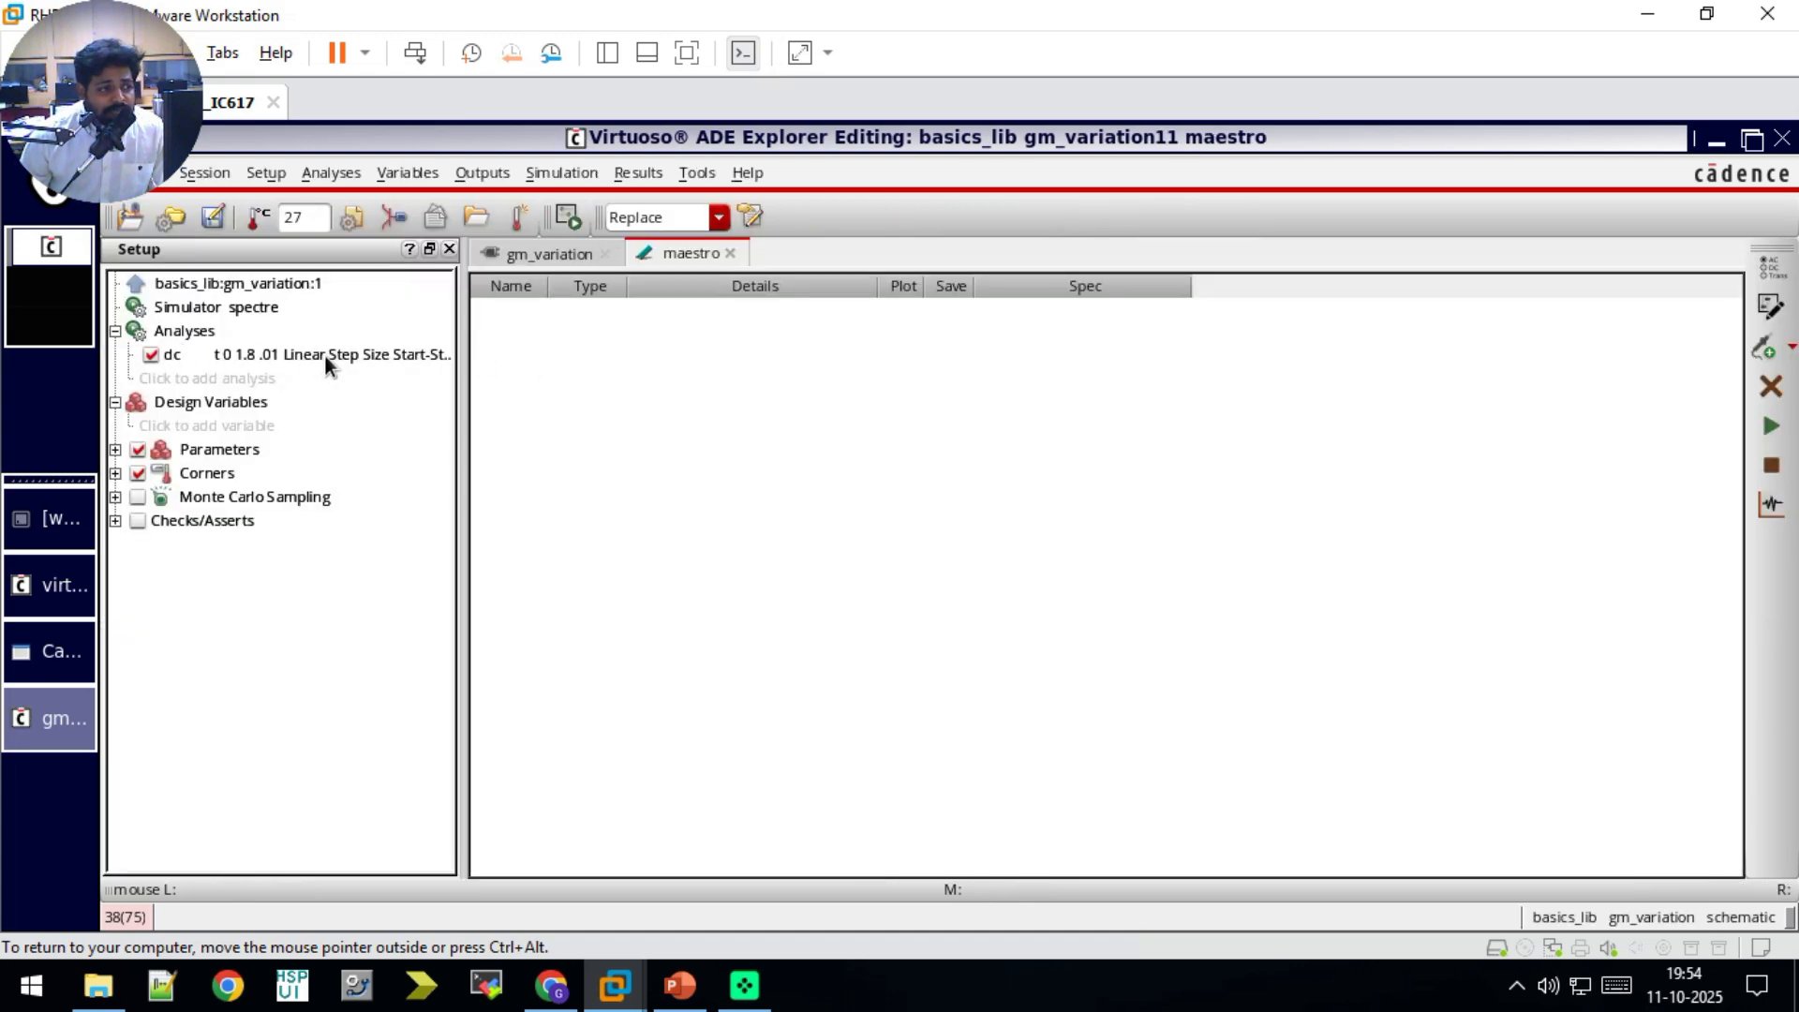
double_click(197, 424)
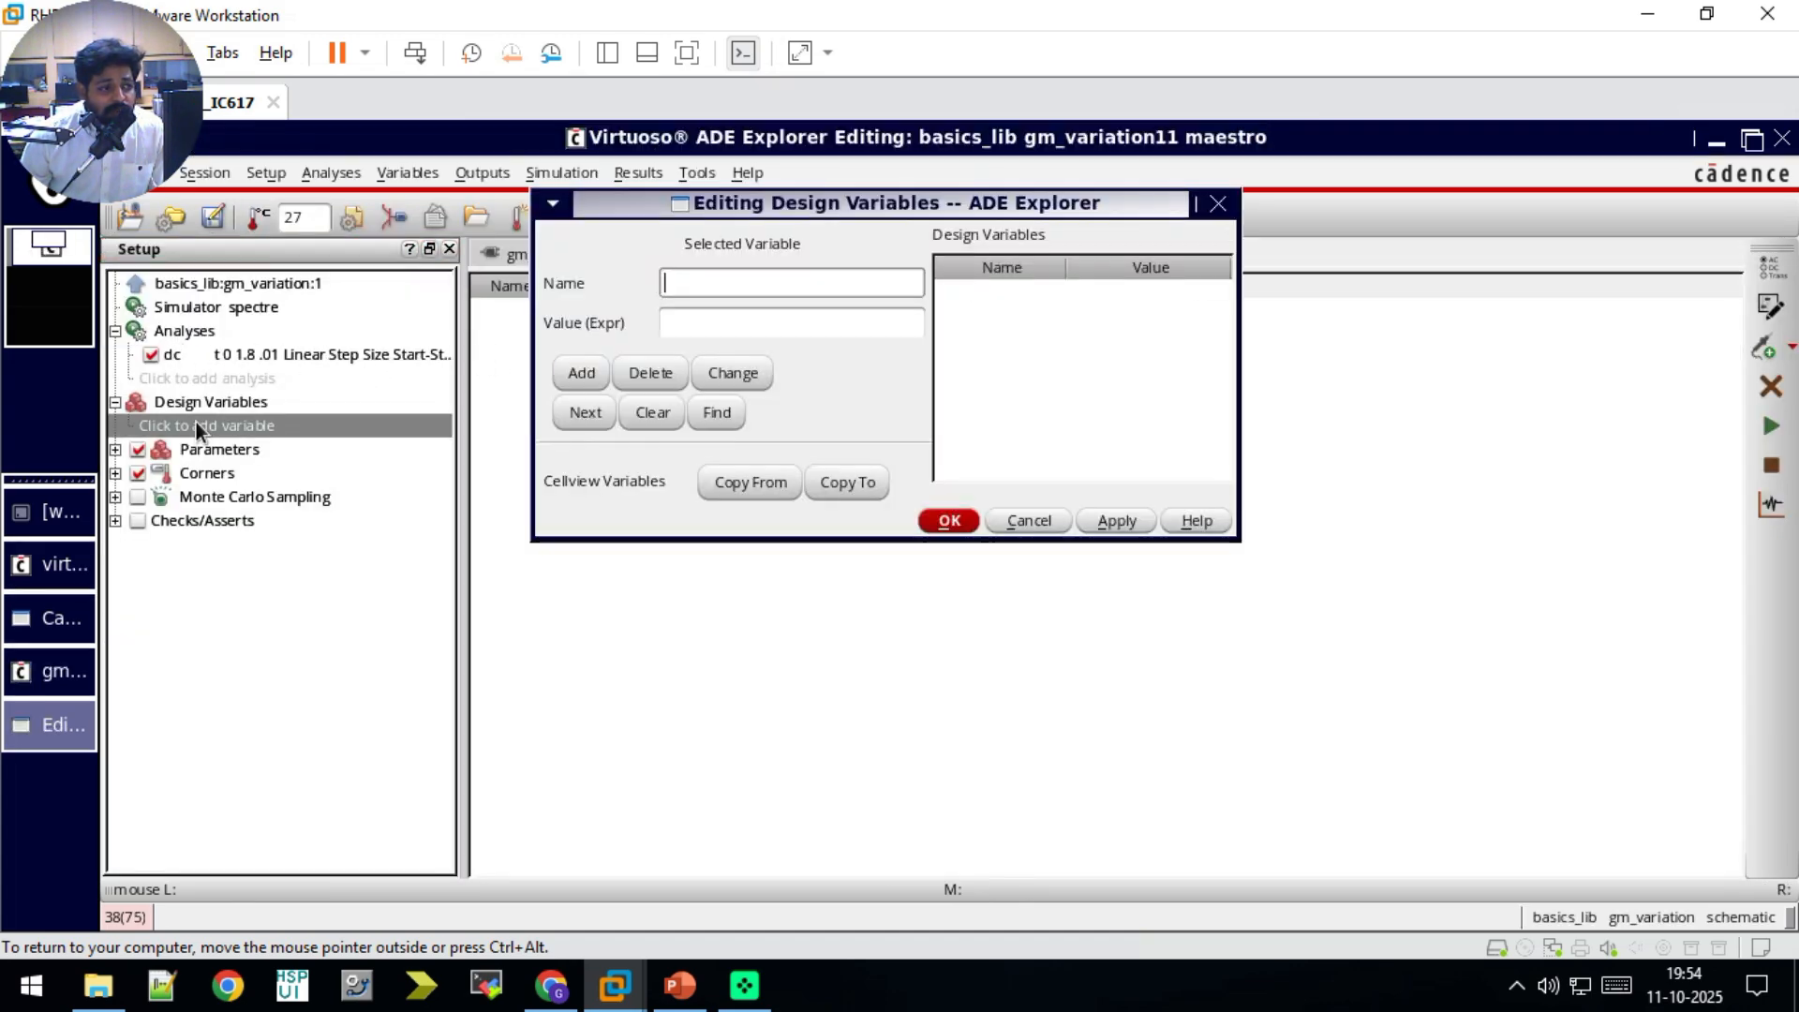
click(754, 483)
click(1030, 295)
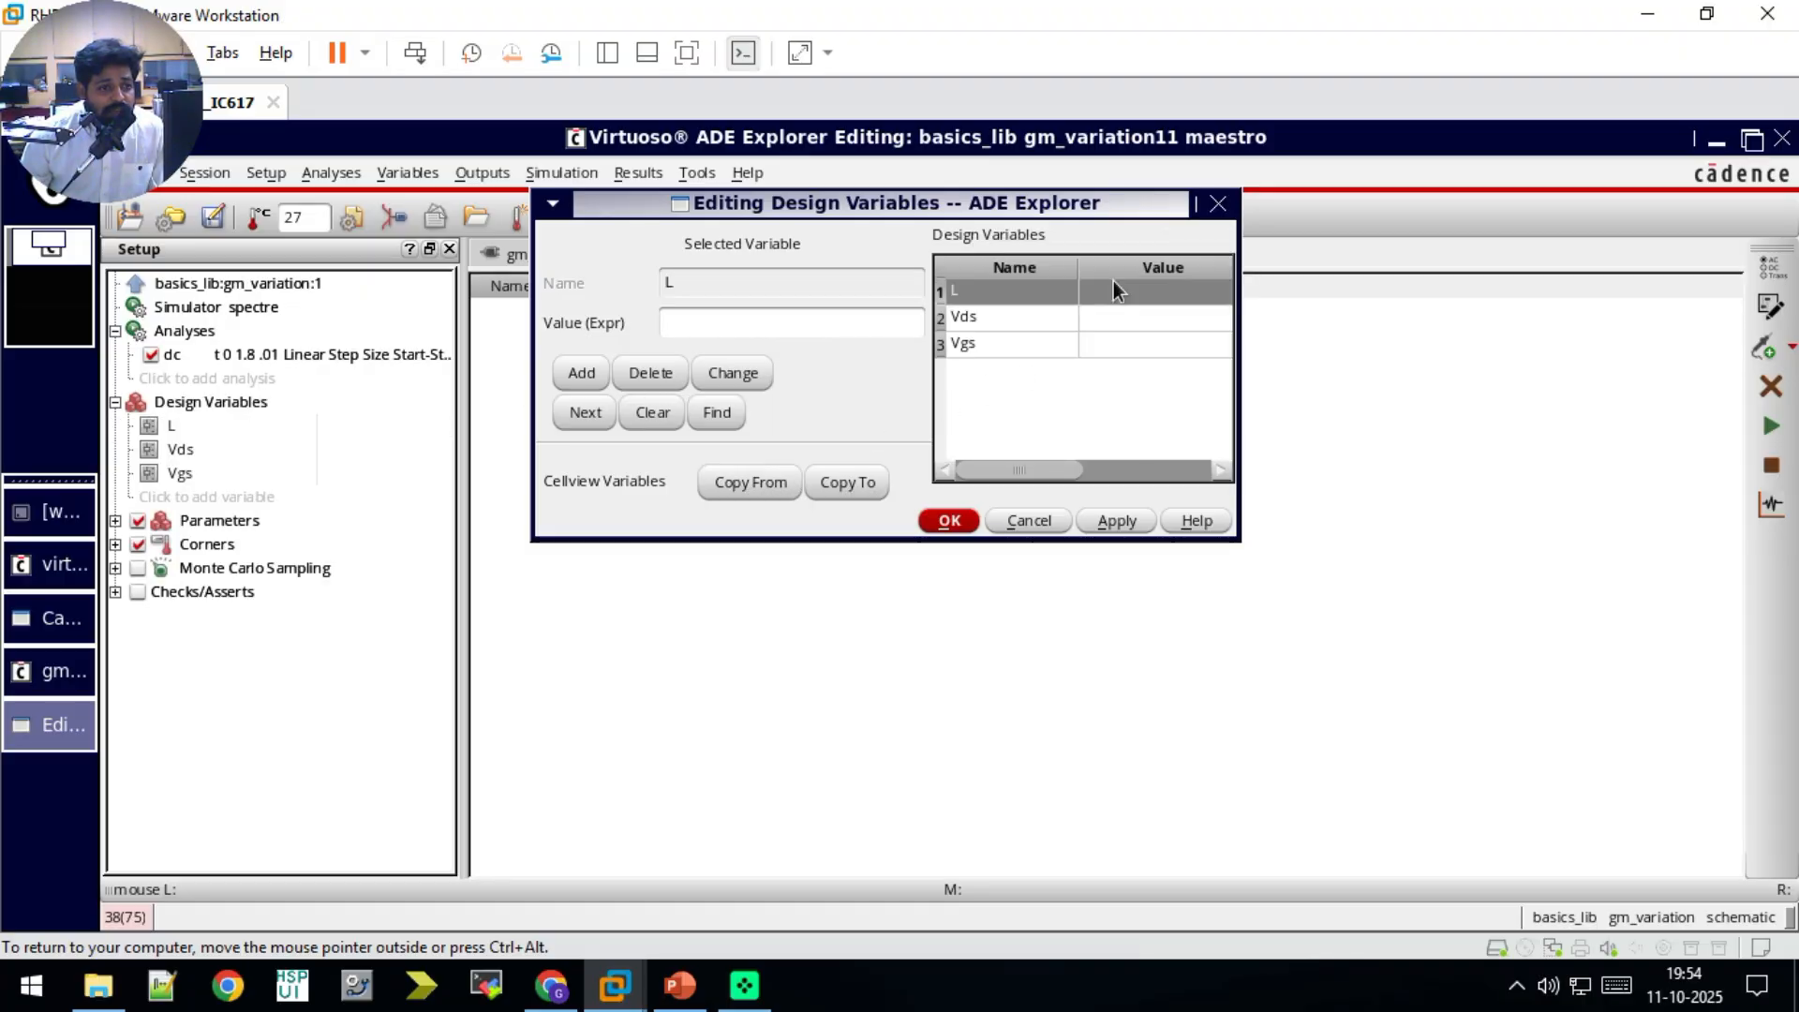
click(808, 334)
text(1u)
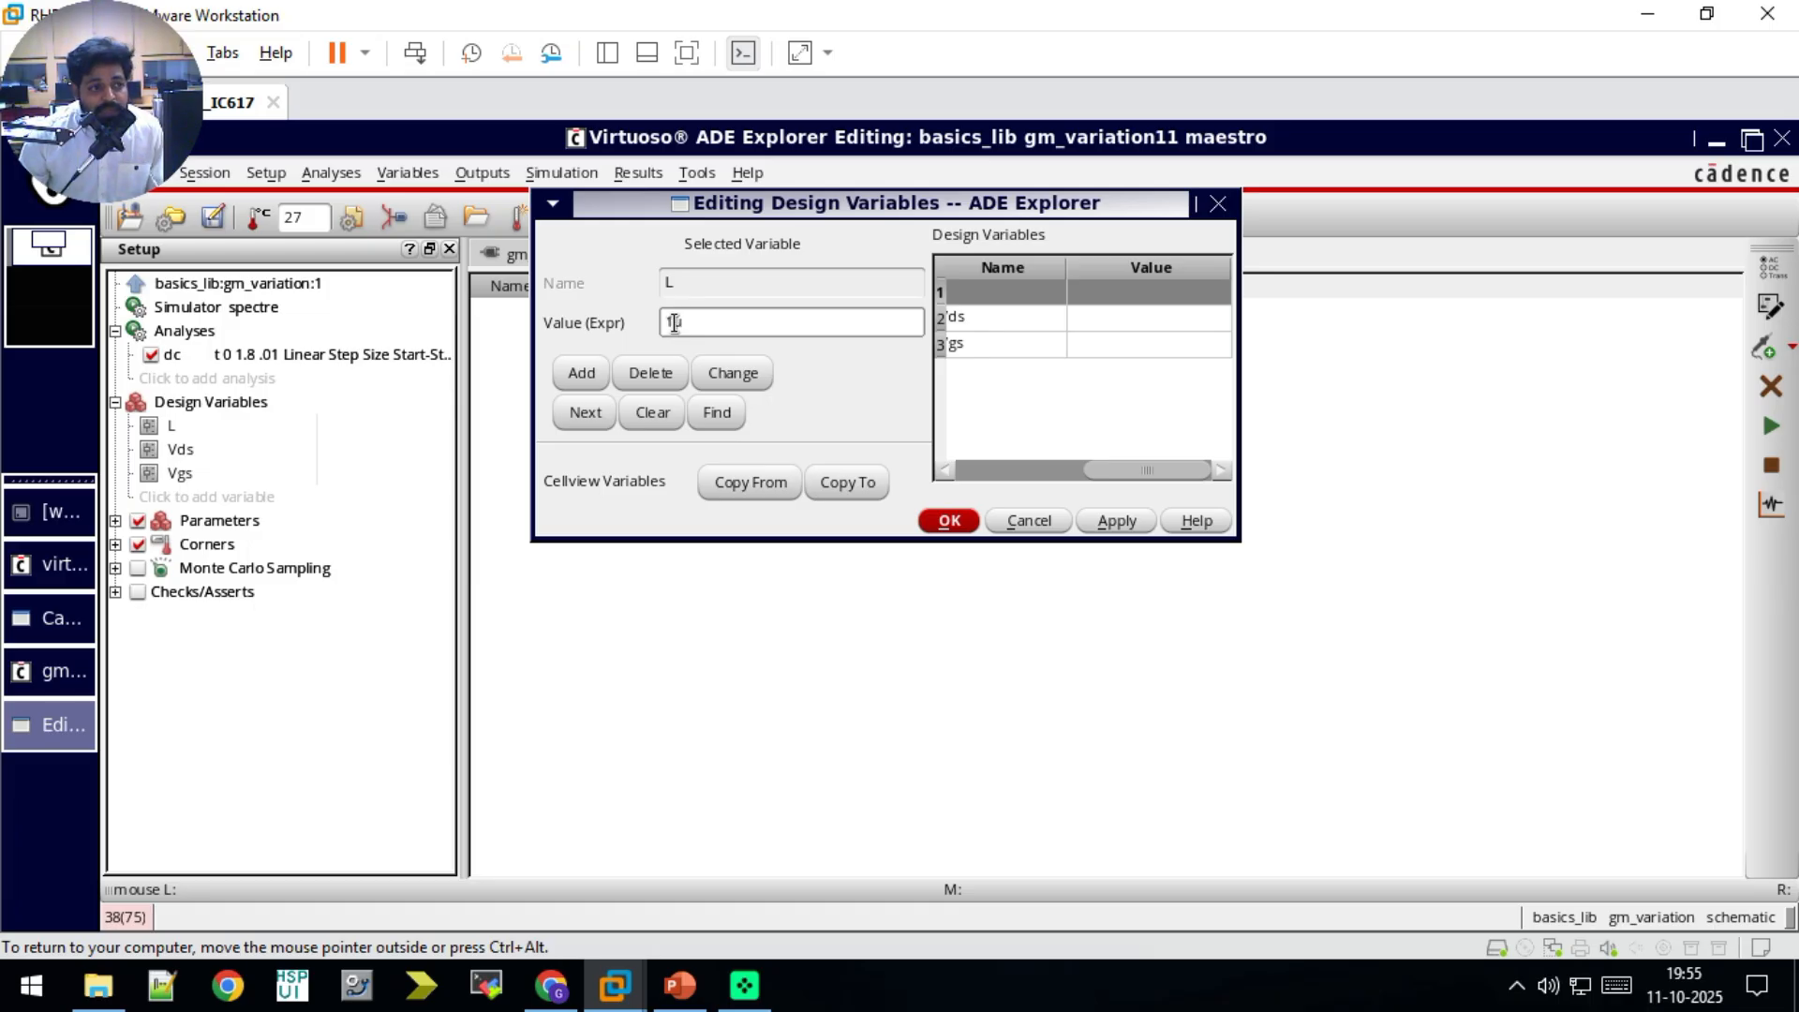
click(949, 520)
Step: Set the design variable Vds to 1.8 and enter 0.6 for Vgs
double_click(341, 447)
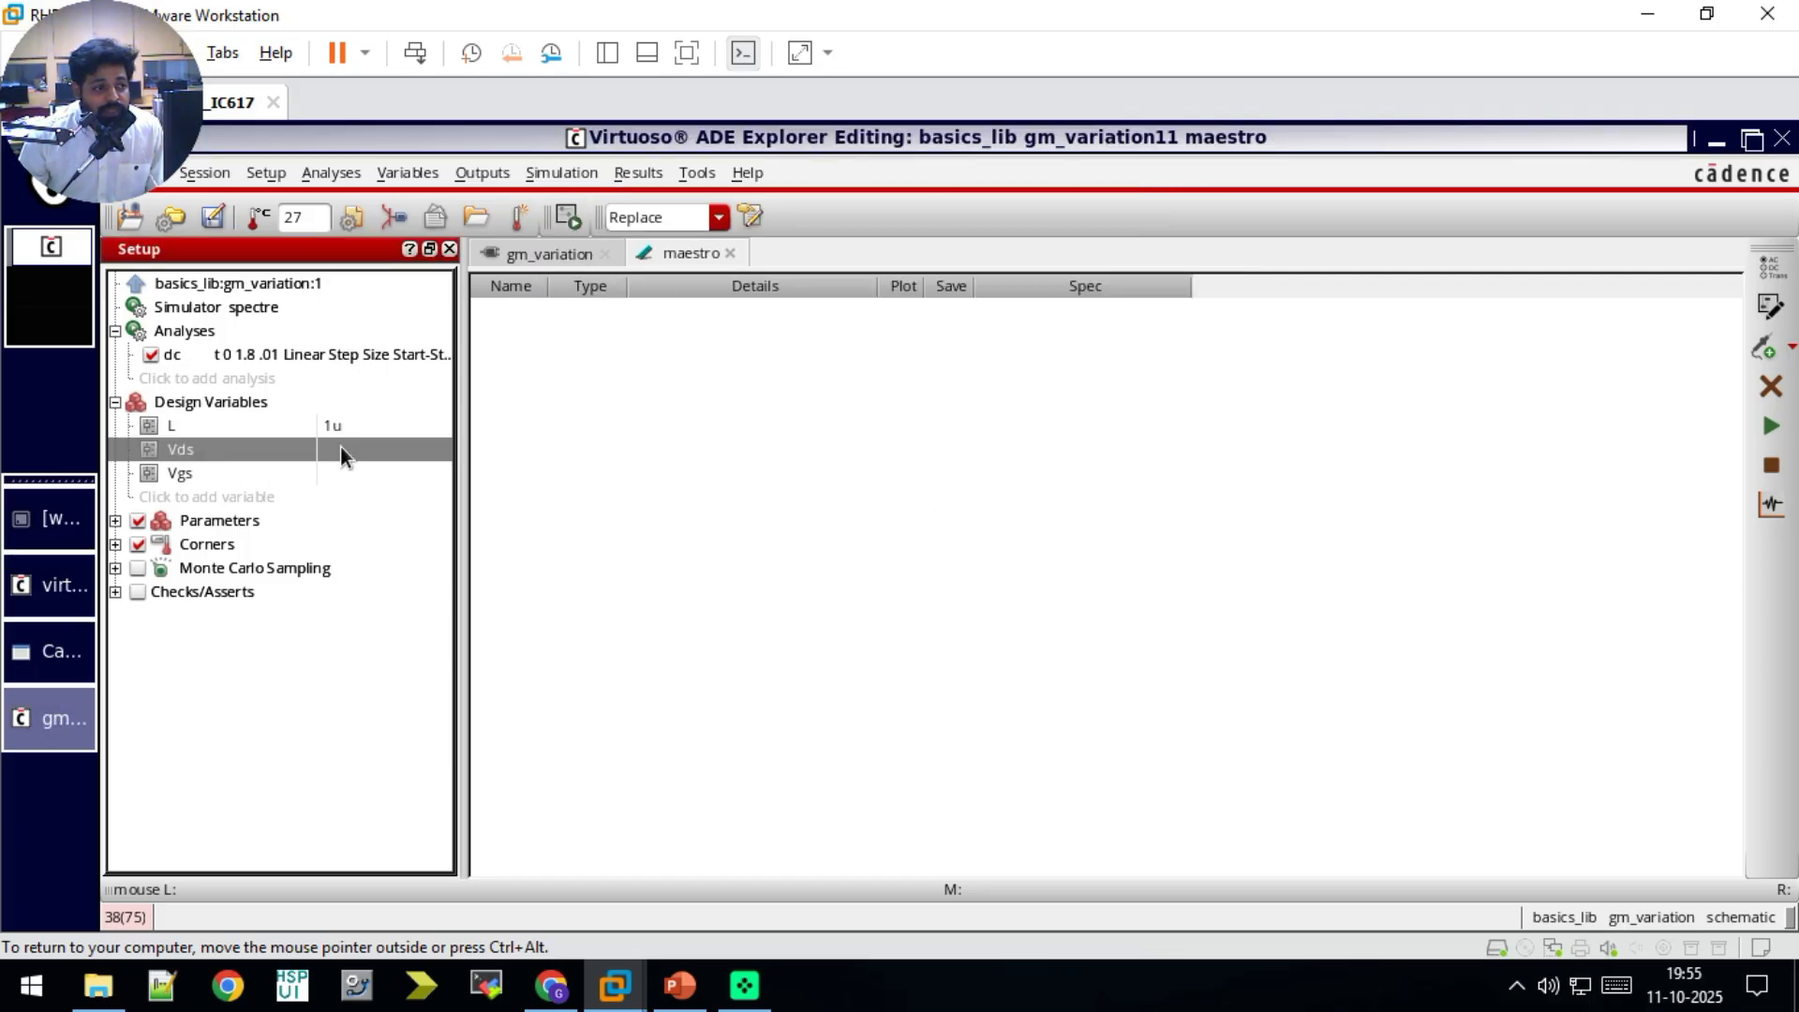
text(1.8)
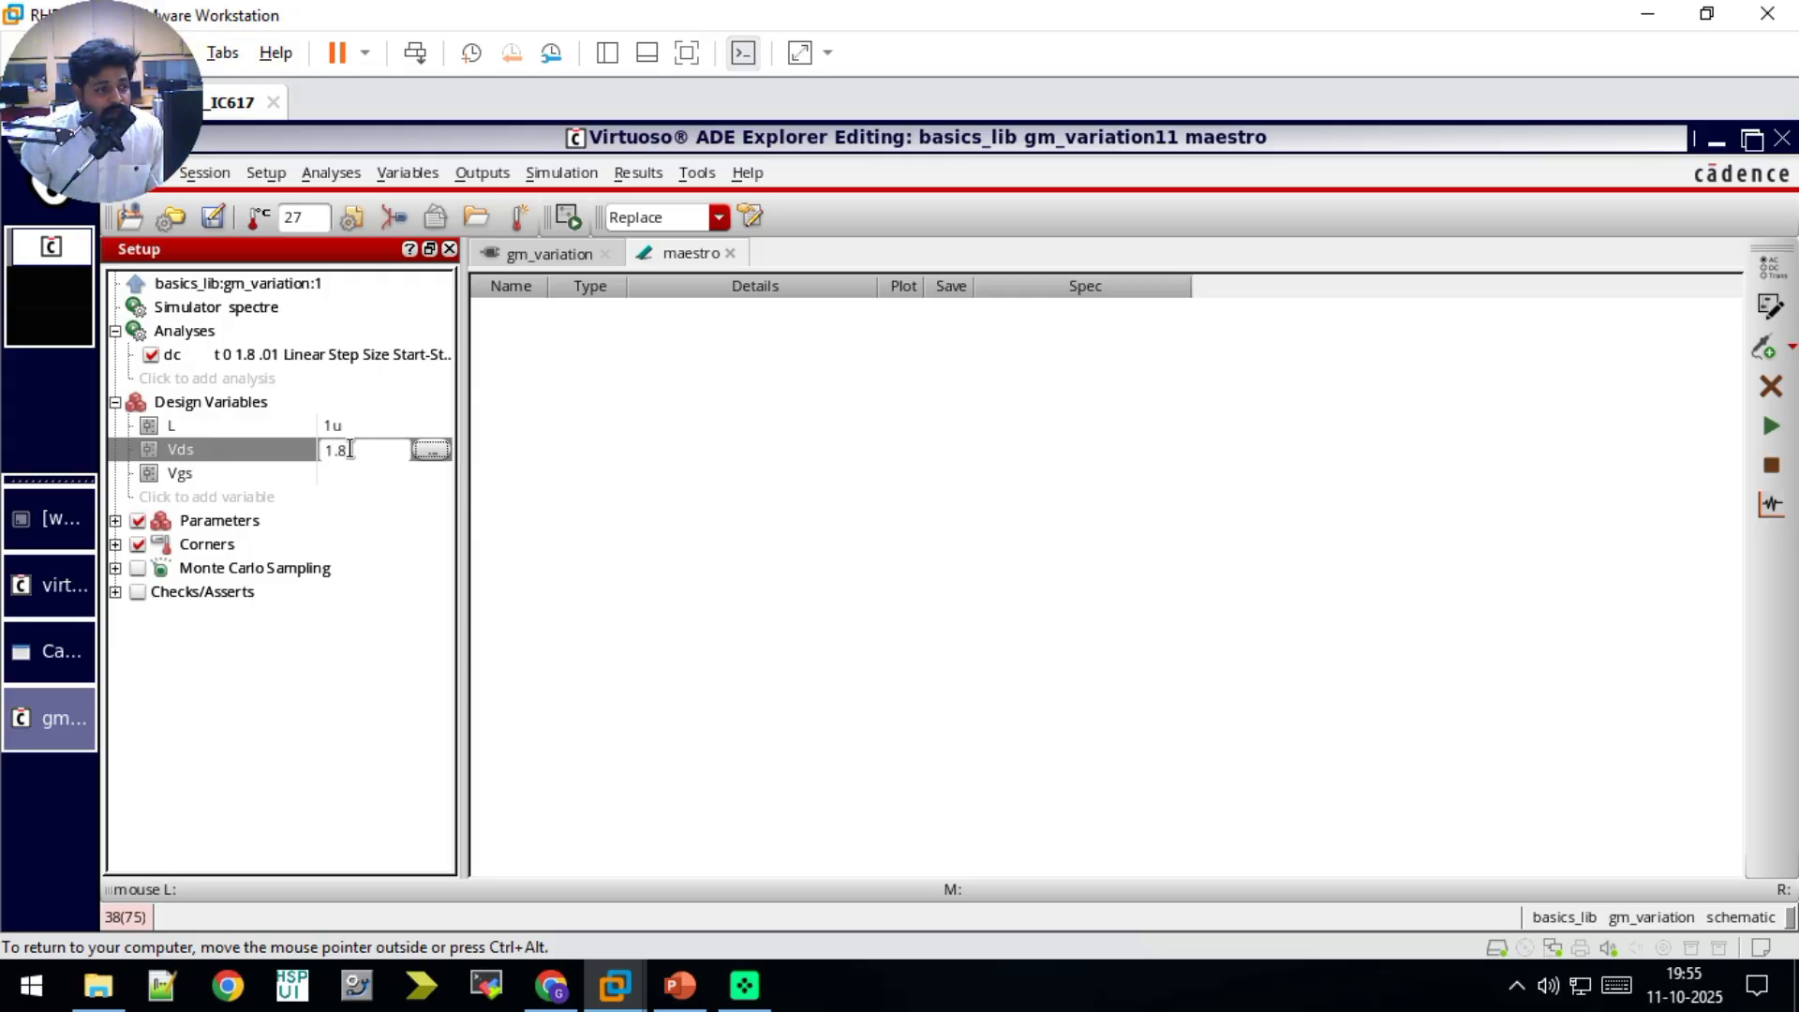
click(361, 480)
click(365, 472)
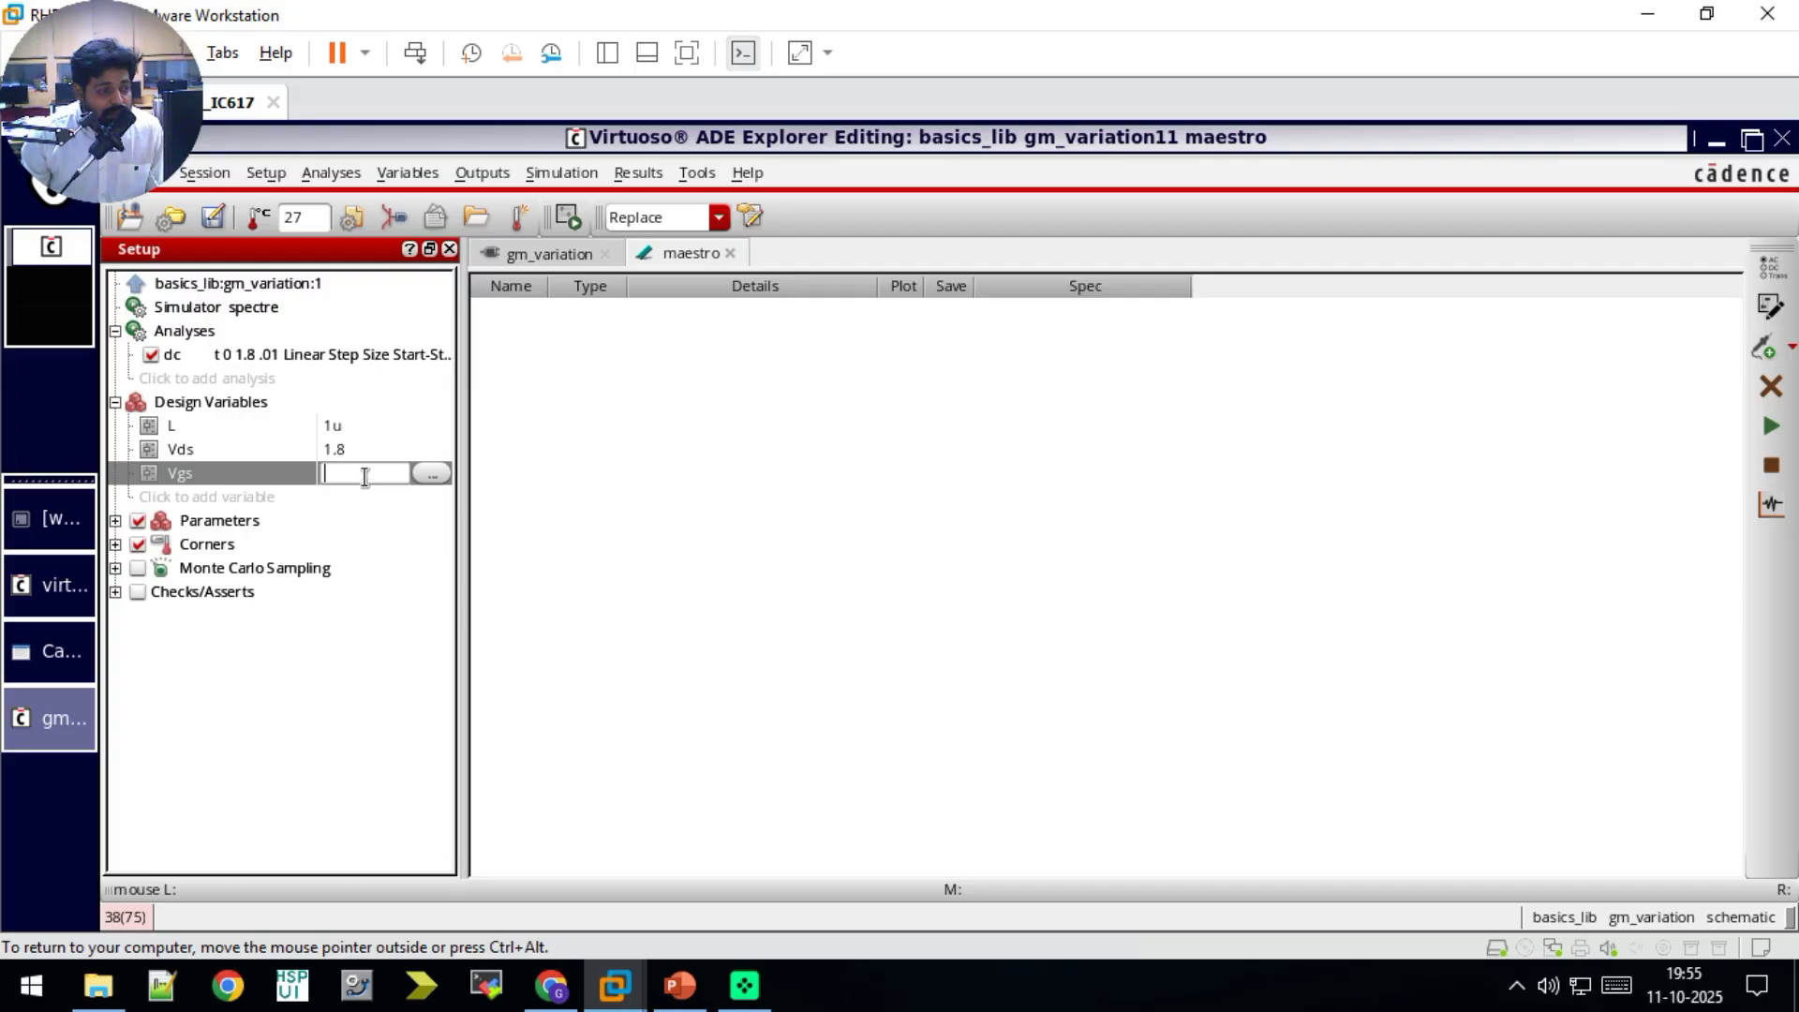
text(0)
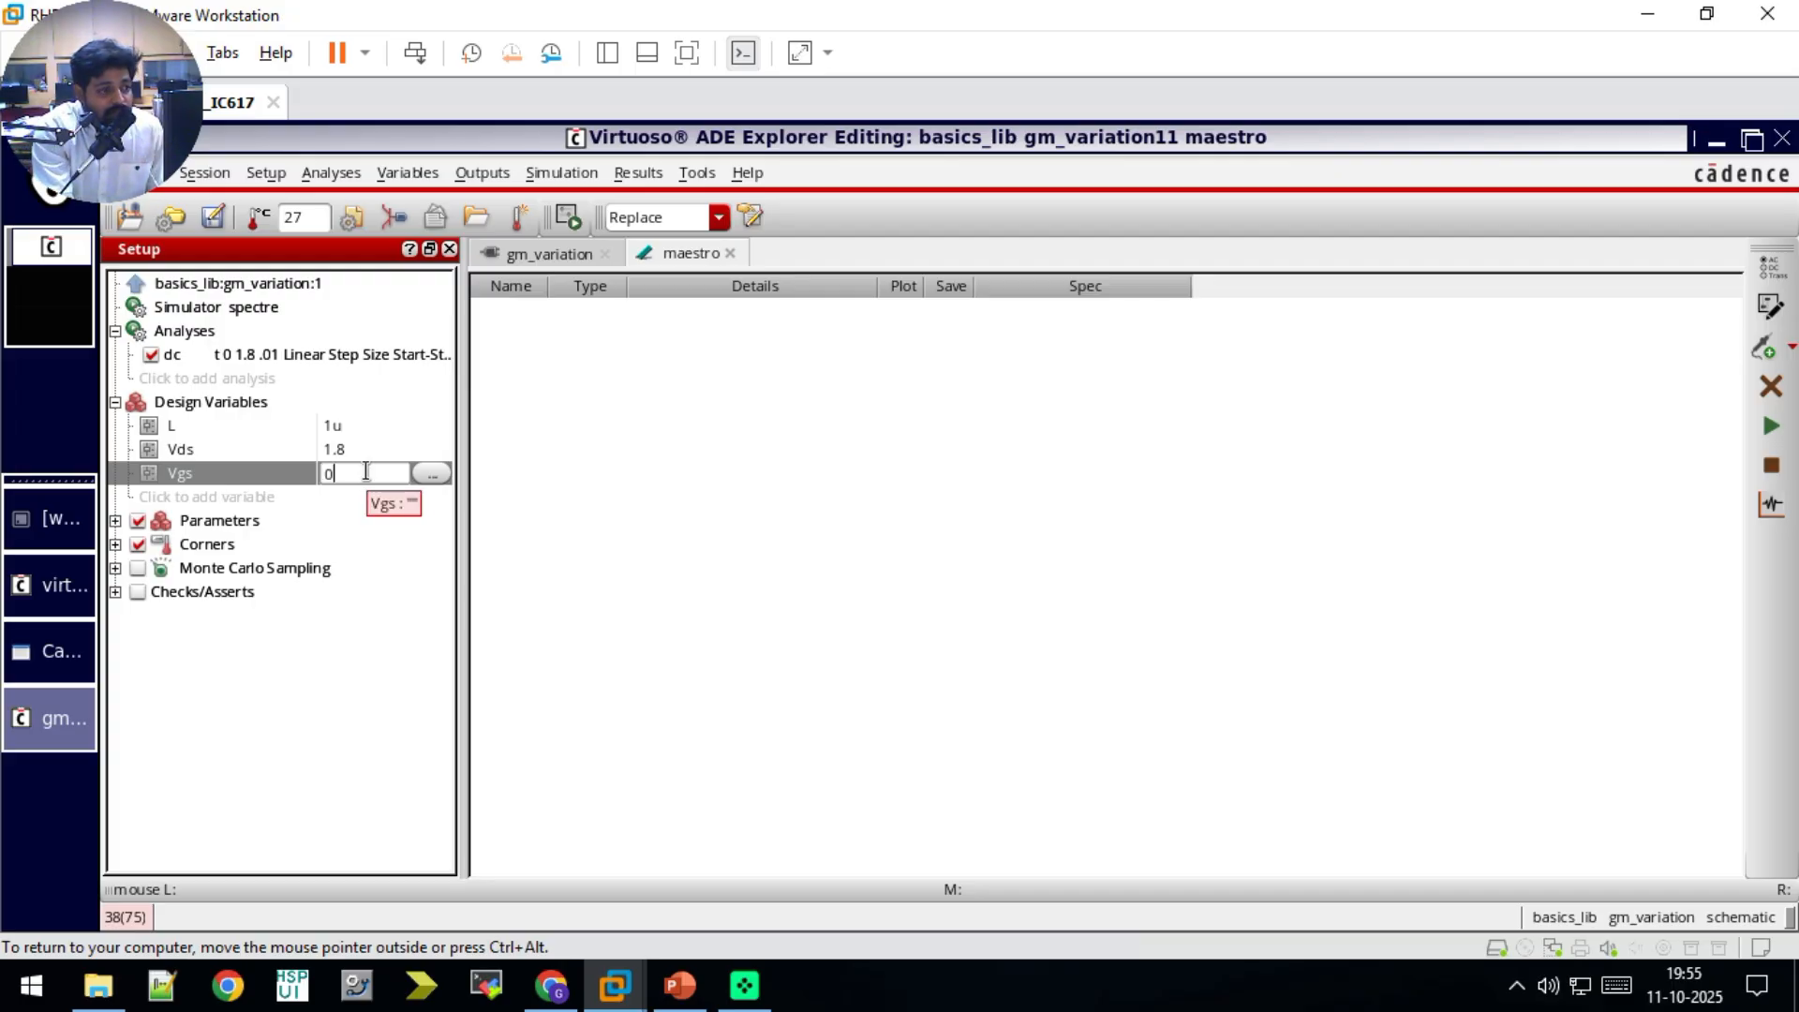
text(.6,0.)
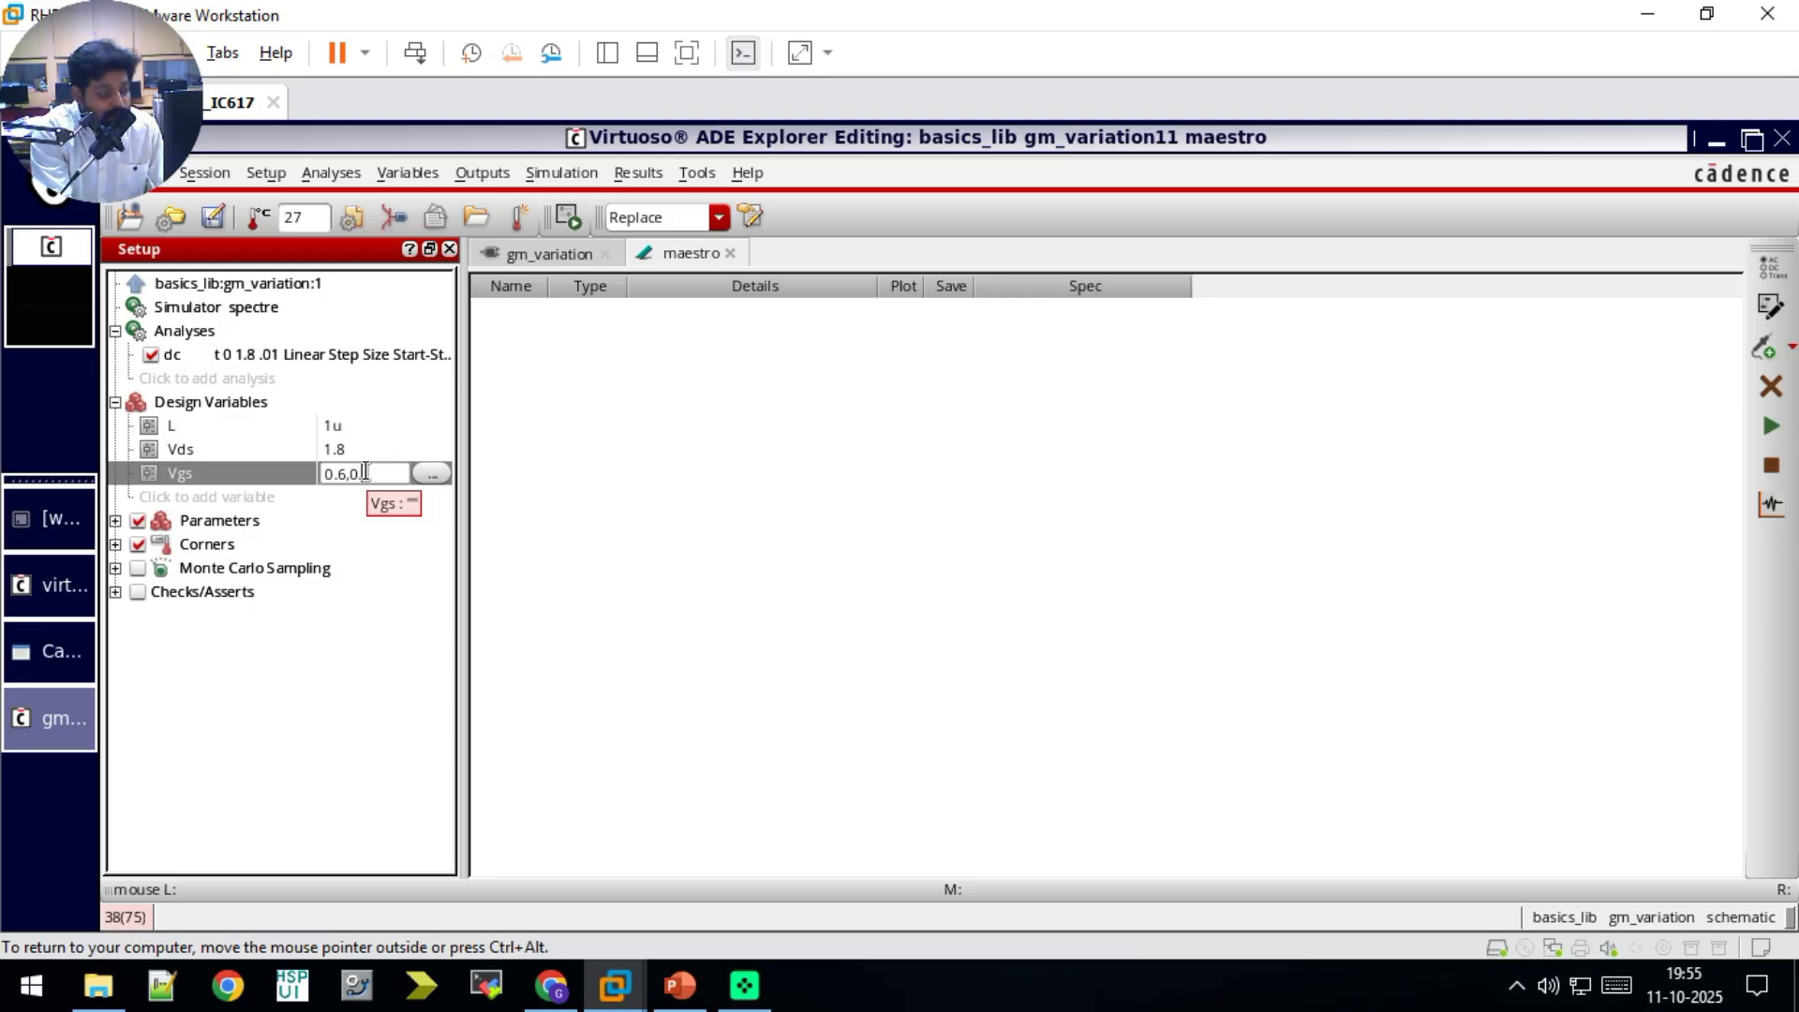
text(1)
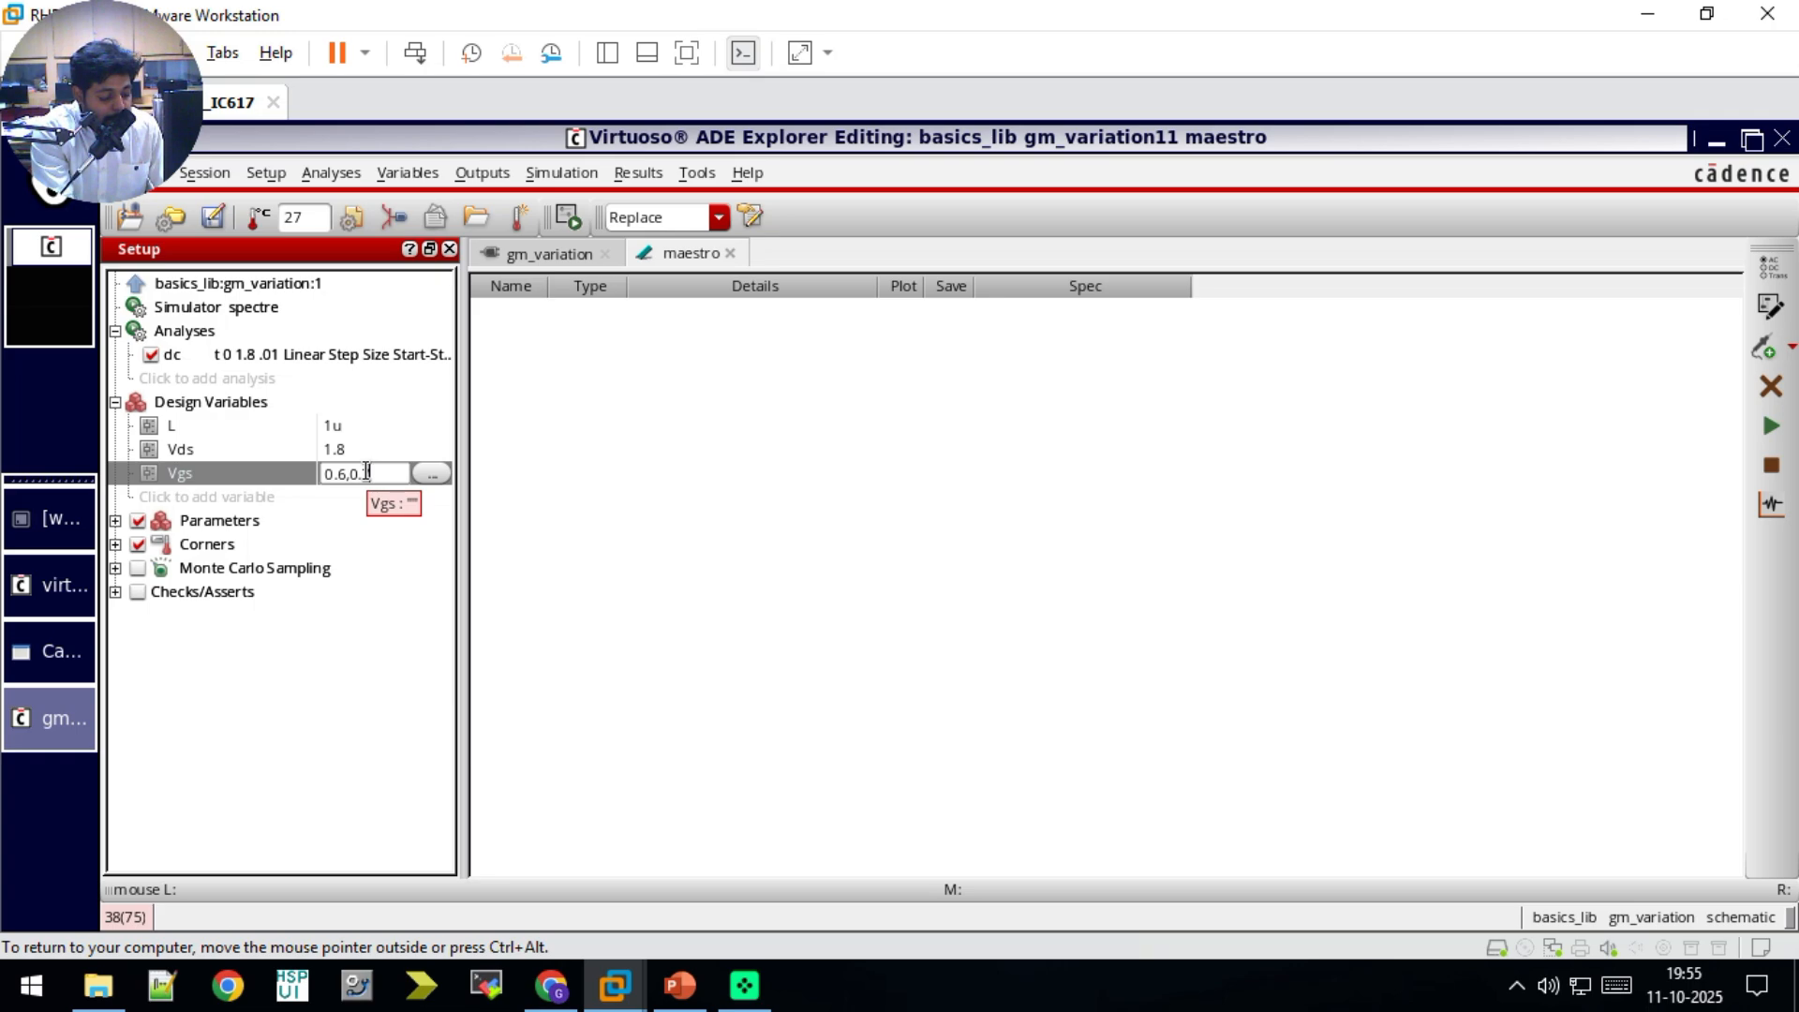
text(,0.8)
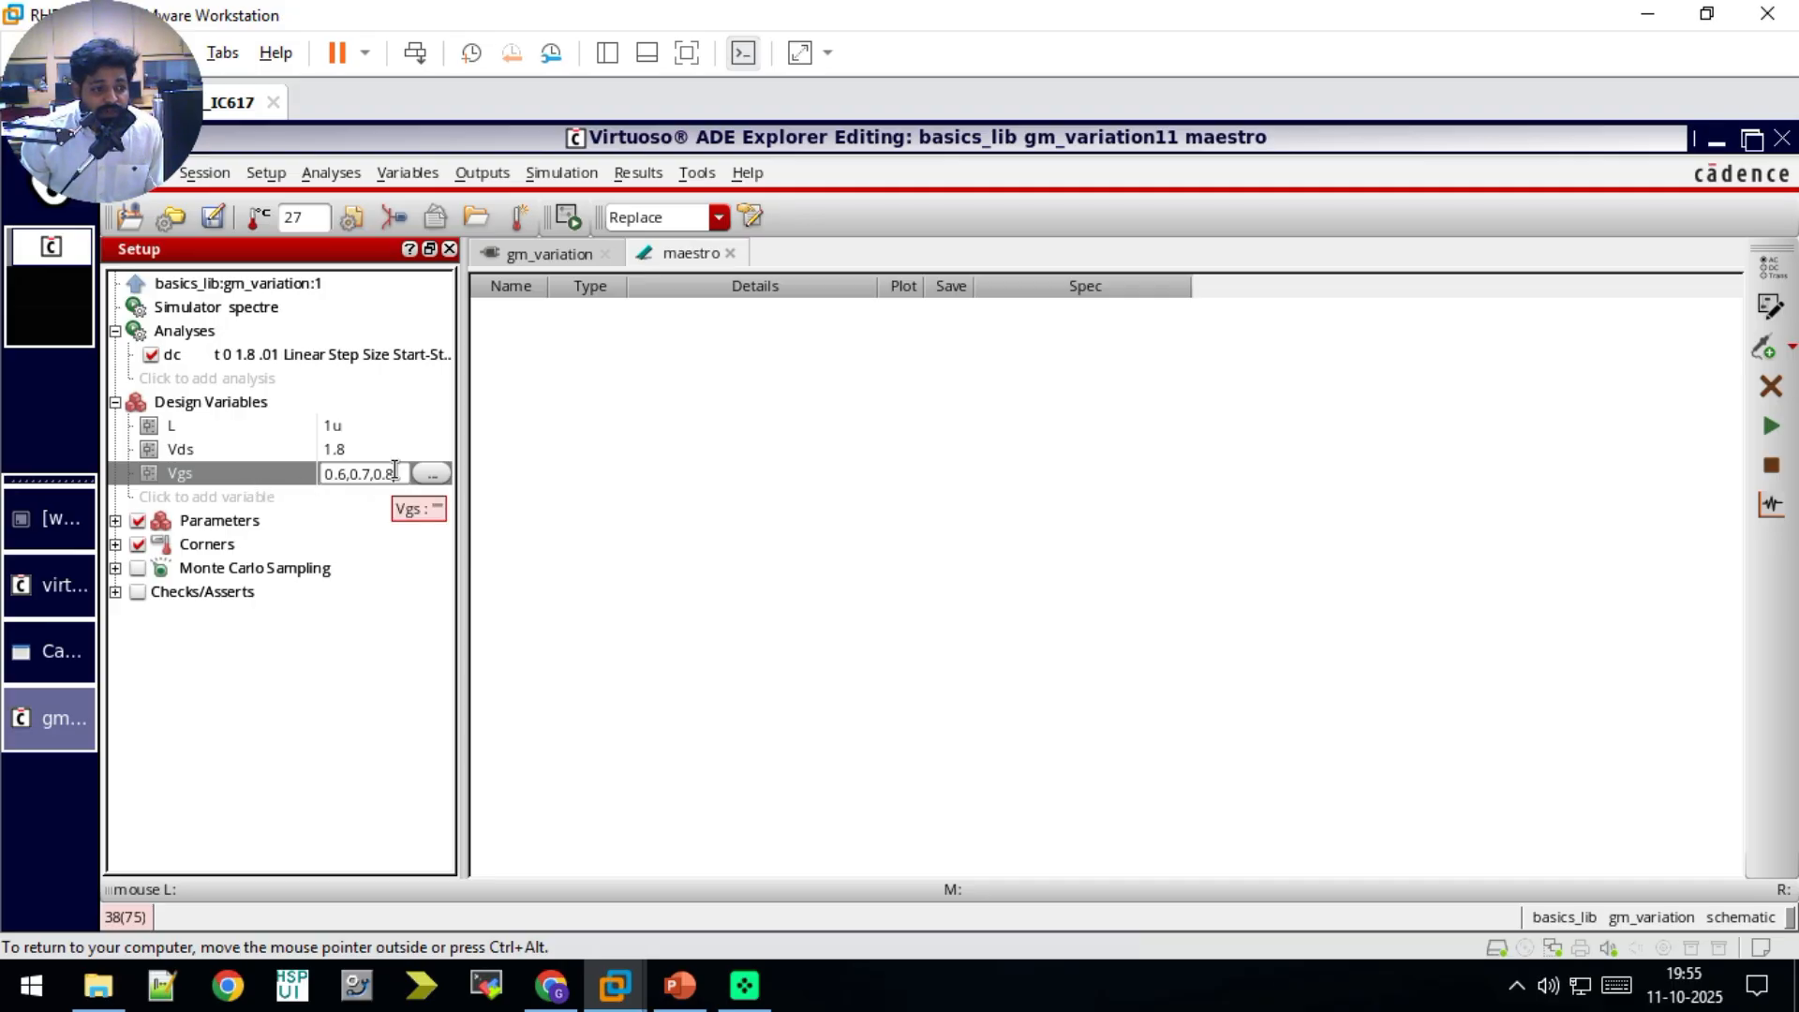
Step: Try the value list 0.6,0.7,0.8 for Vgs, check it against the PowerPoint slide, and cut it back to 0.6
click(680, 985)
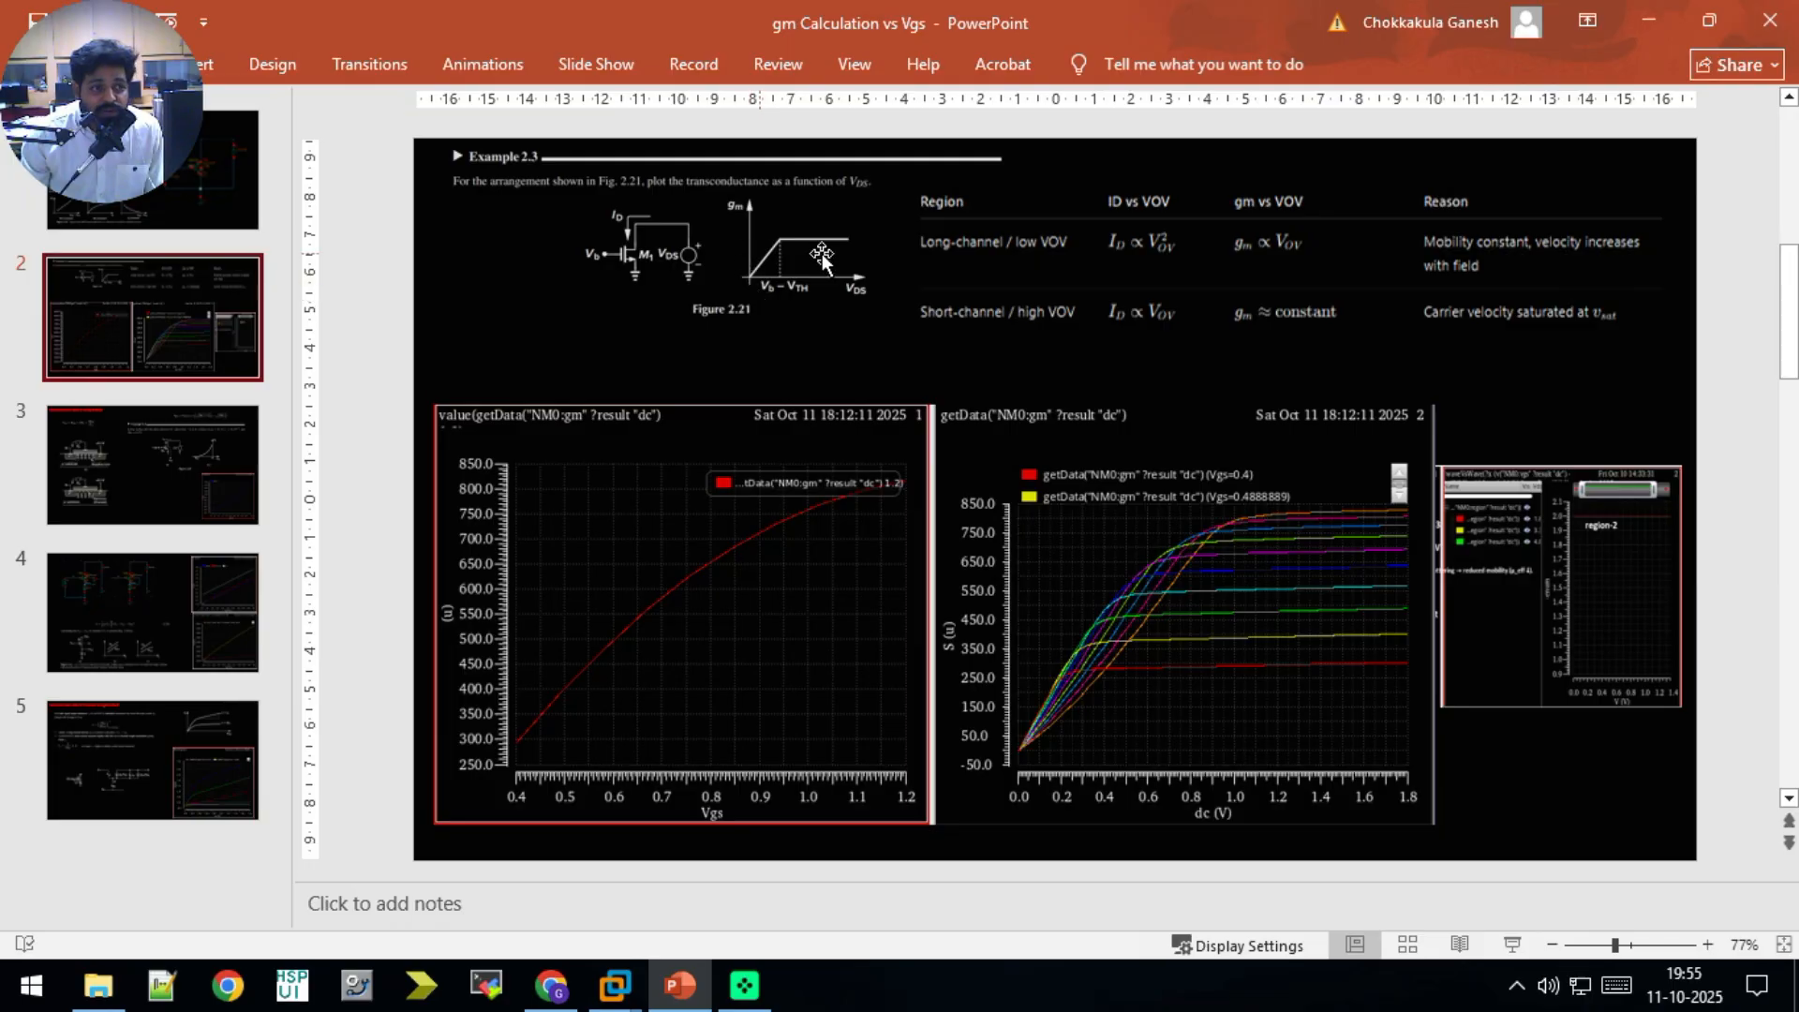
click(688, 1000)
key(BackSpace)
key(BackSpace)
key(BackSpace)
key(BackSpace)
key(BackSpace)
key(BackSpace)
key(BackSpace)
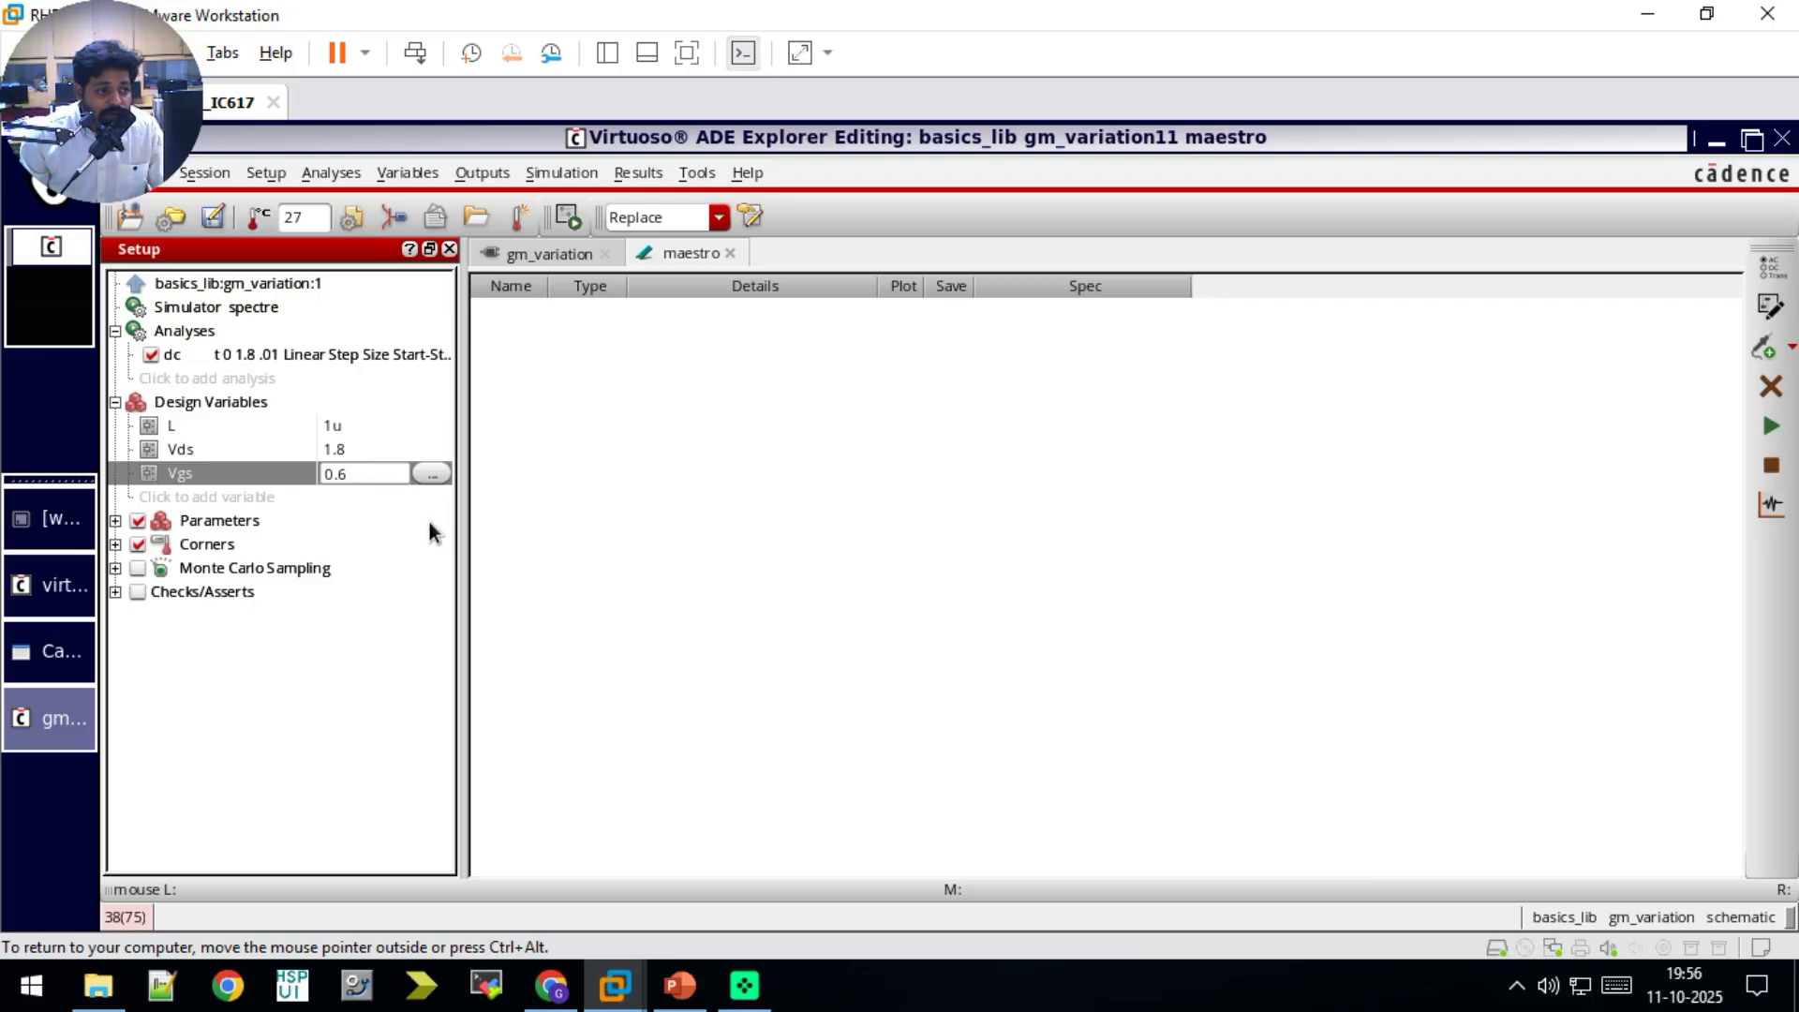
Step: Review the PowerPoint slide's Example 2.3 for transconductance as a function of VDS
click(529, 522)
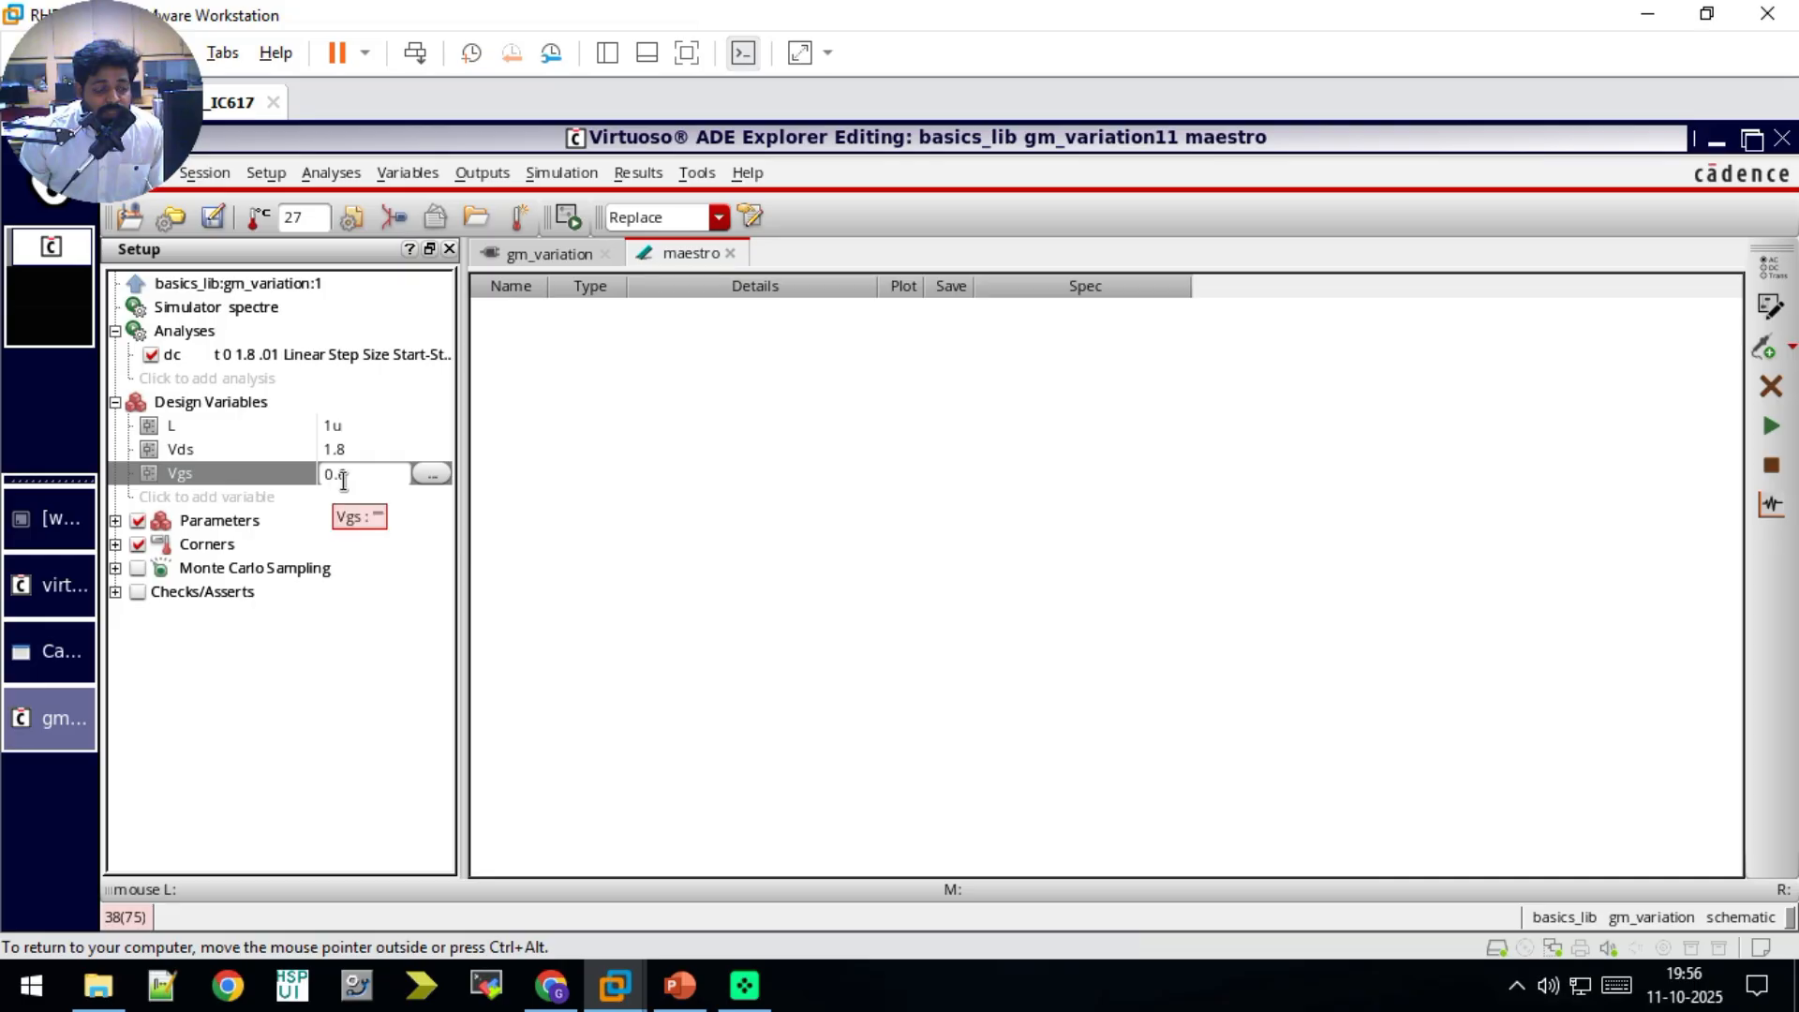
click(680, 985)
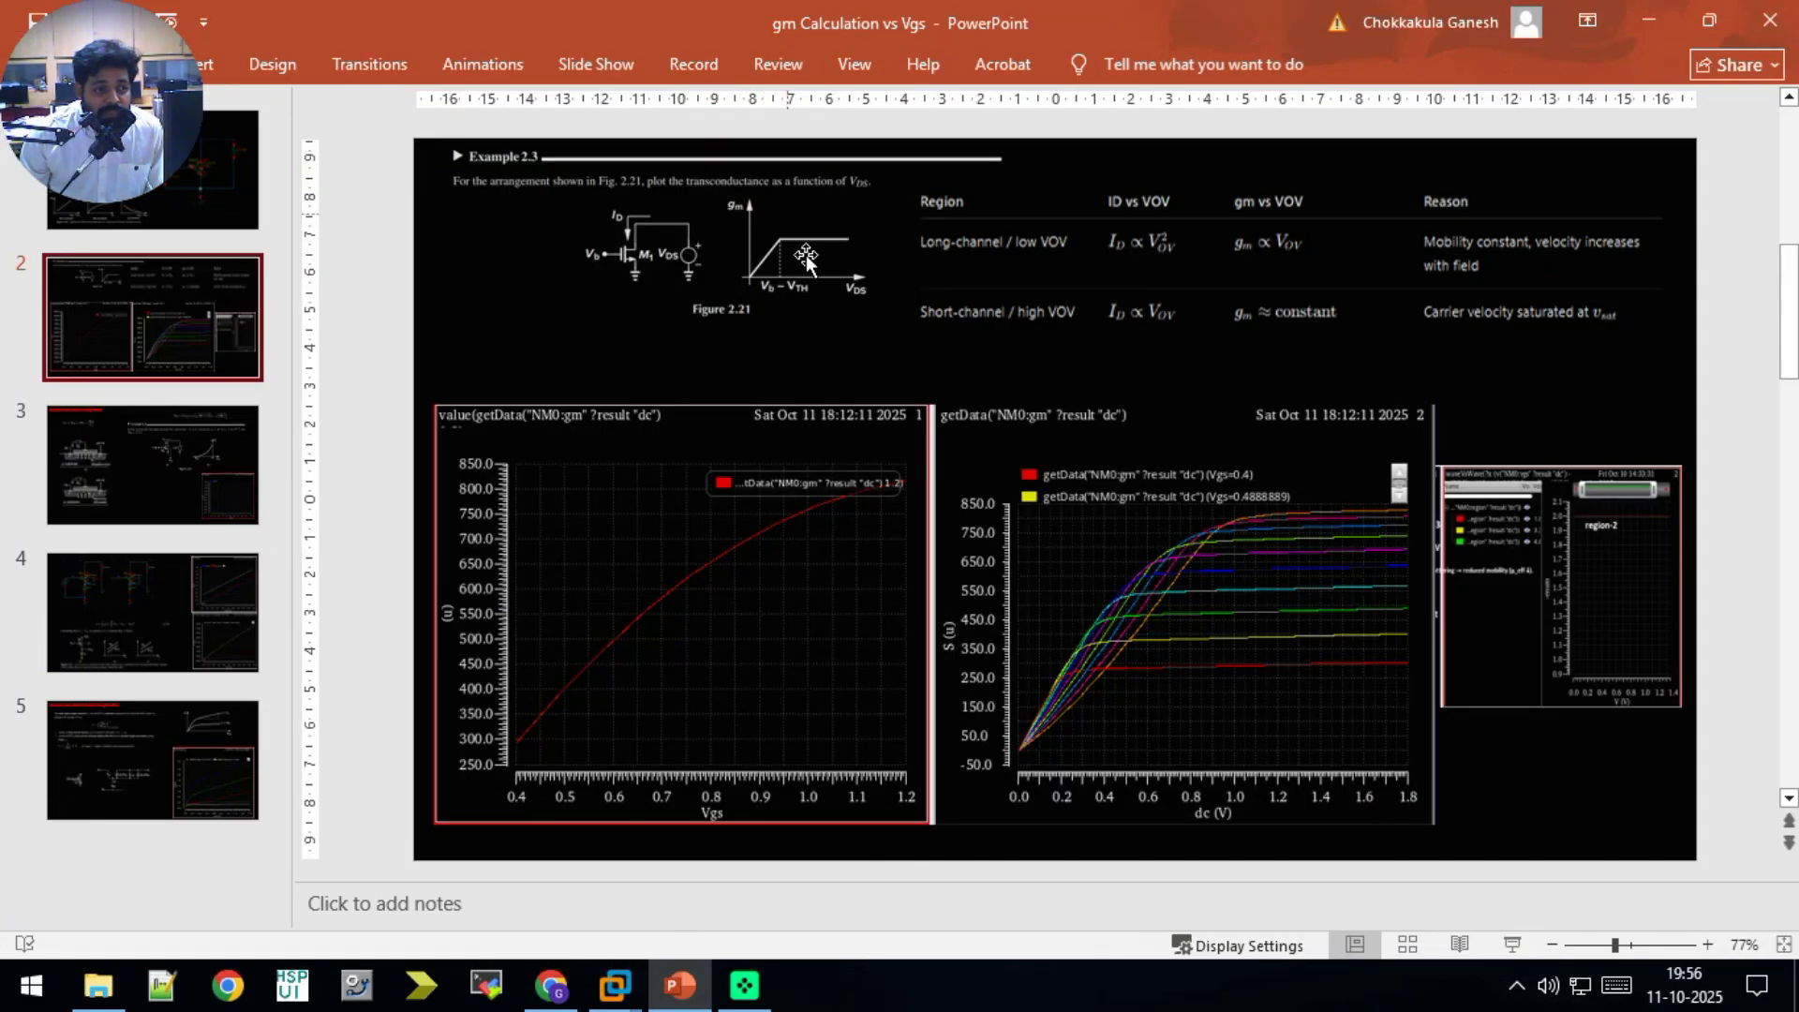
click(681, 995)
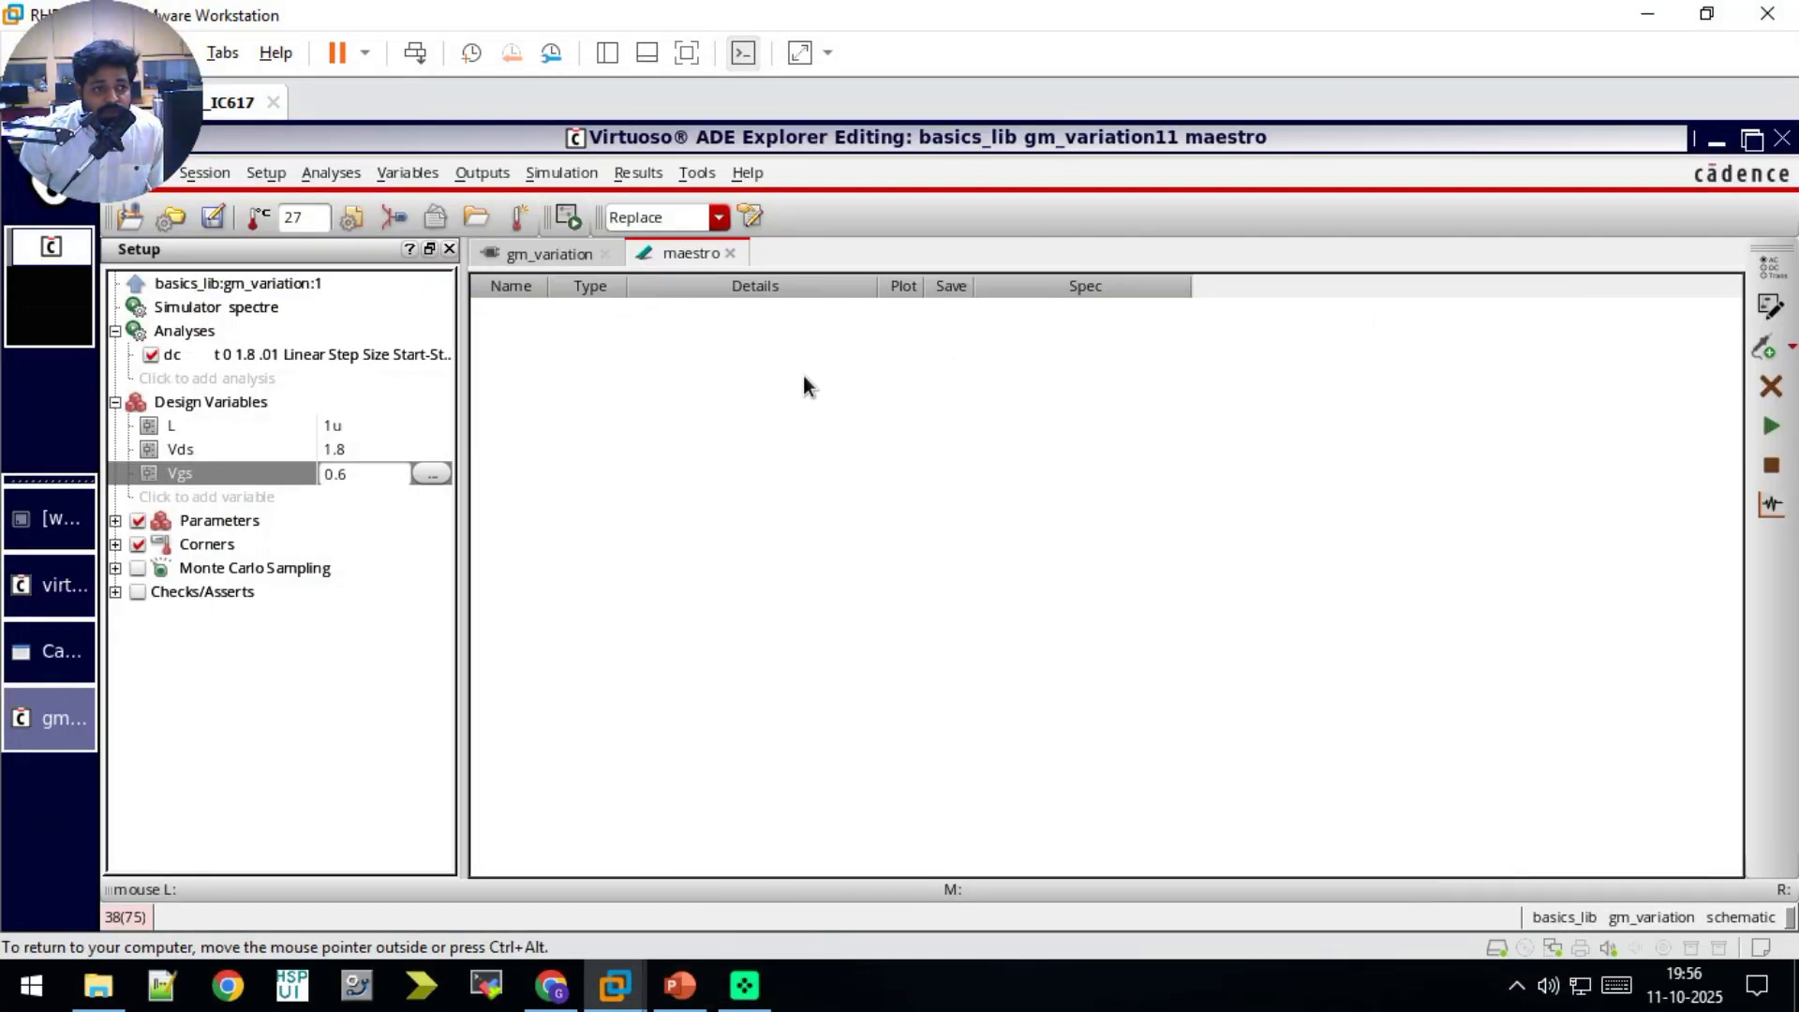
click(680, 985)
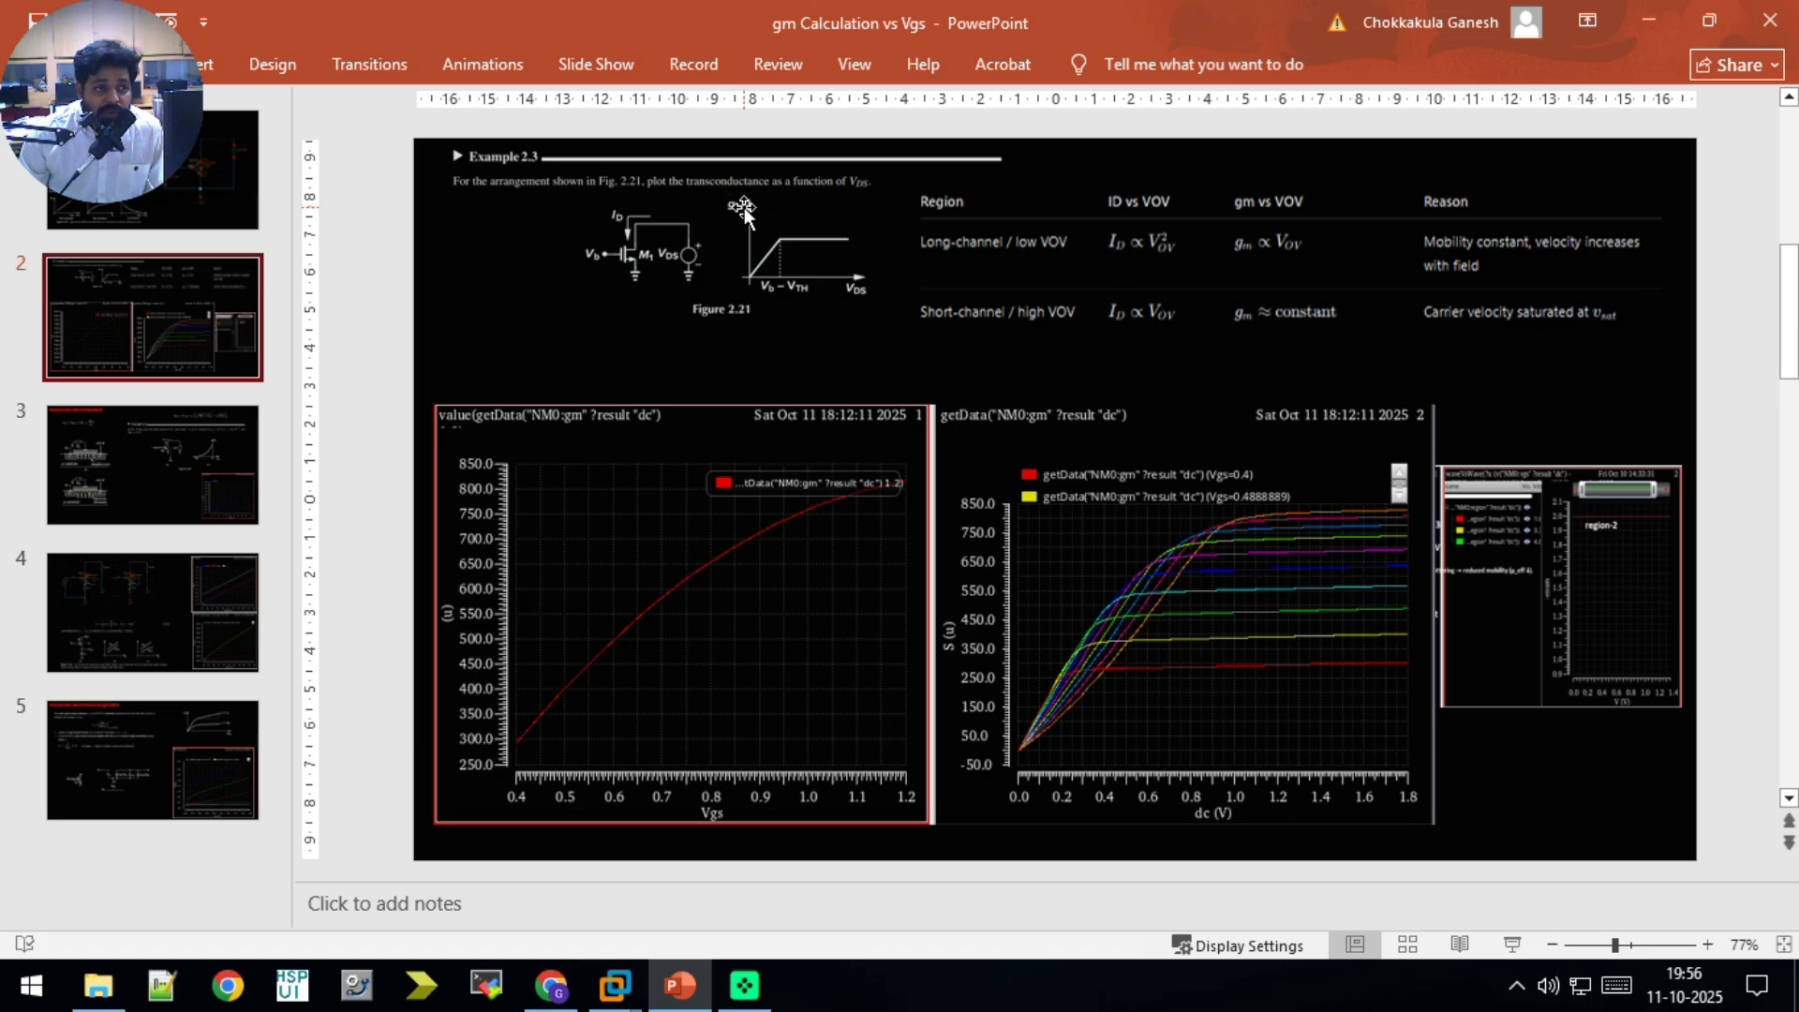
click(681, 991)
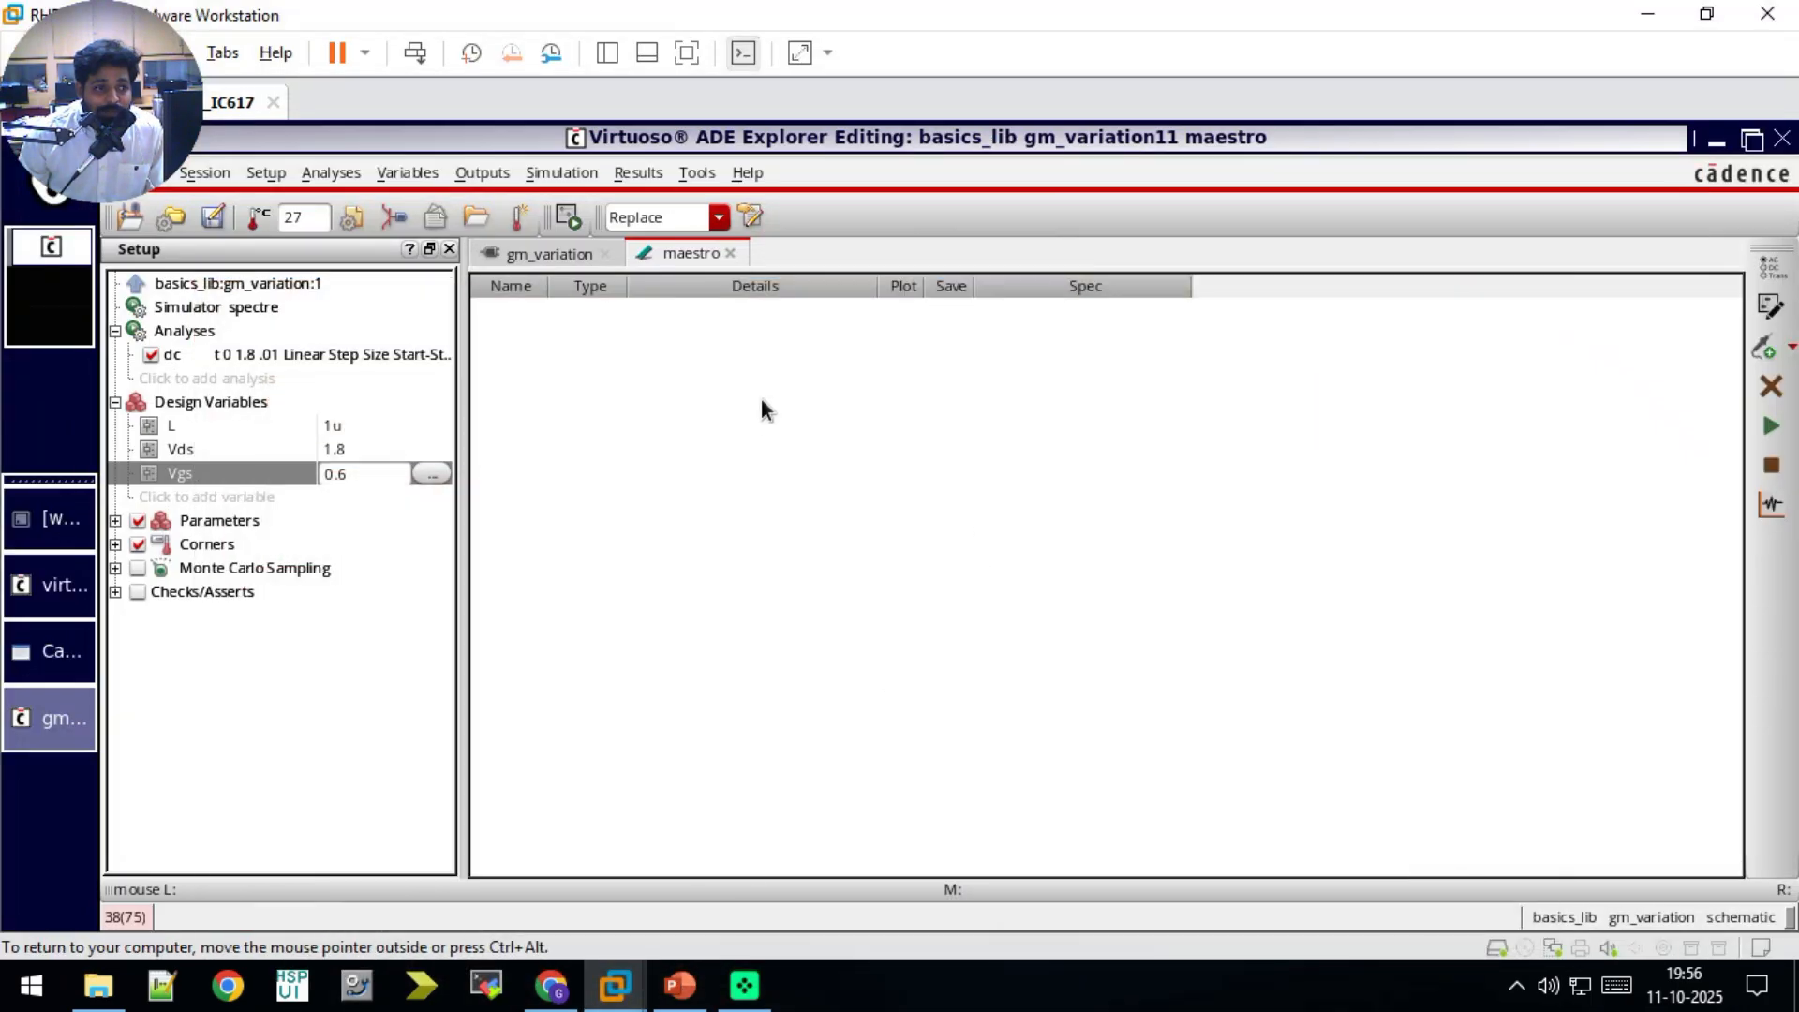
Step: Add a signal output for the drain terminal /NM0/D picked from the schematic and enable plotting for it
click(1764, 349)
click(593, 307)
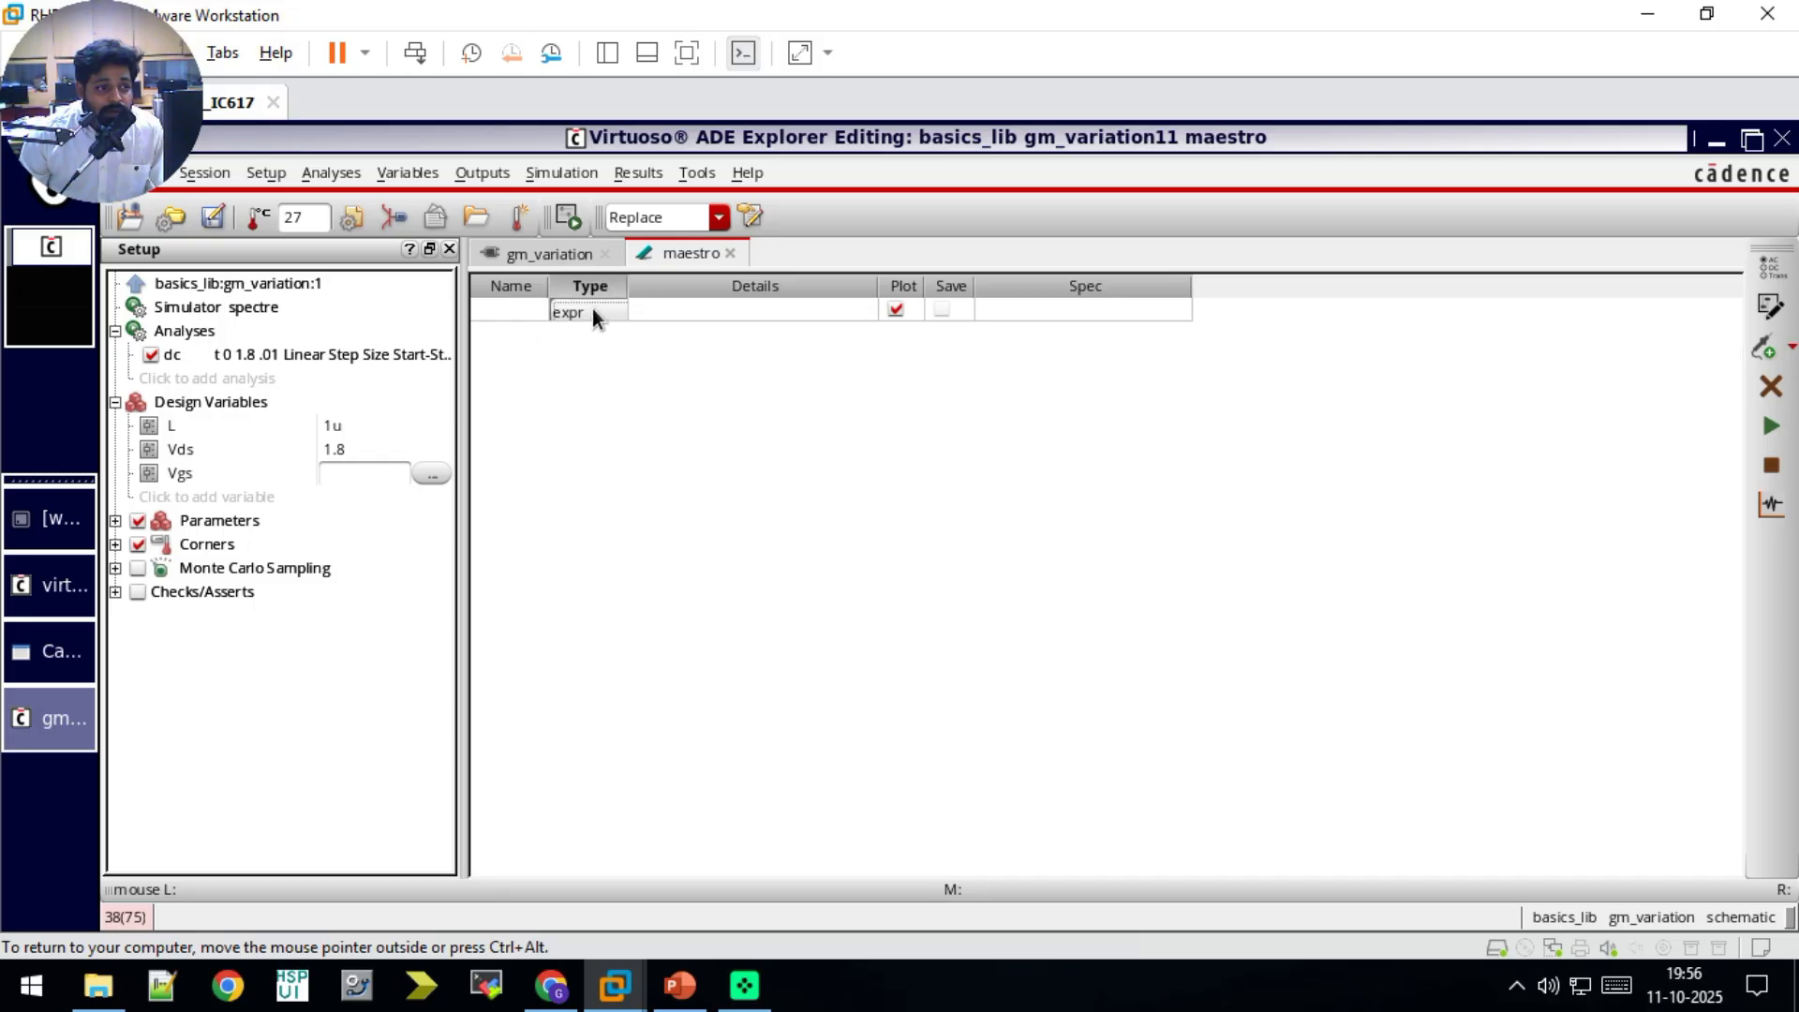
click(596, 360)
click(752, 313)
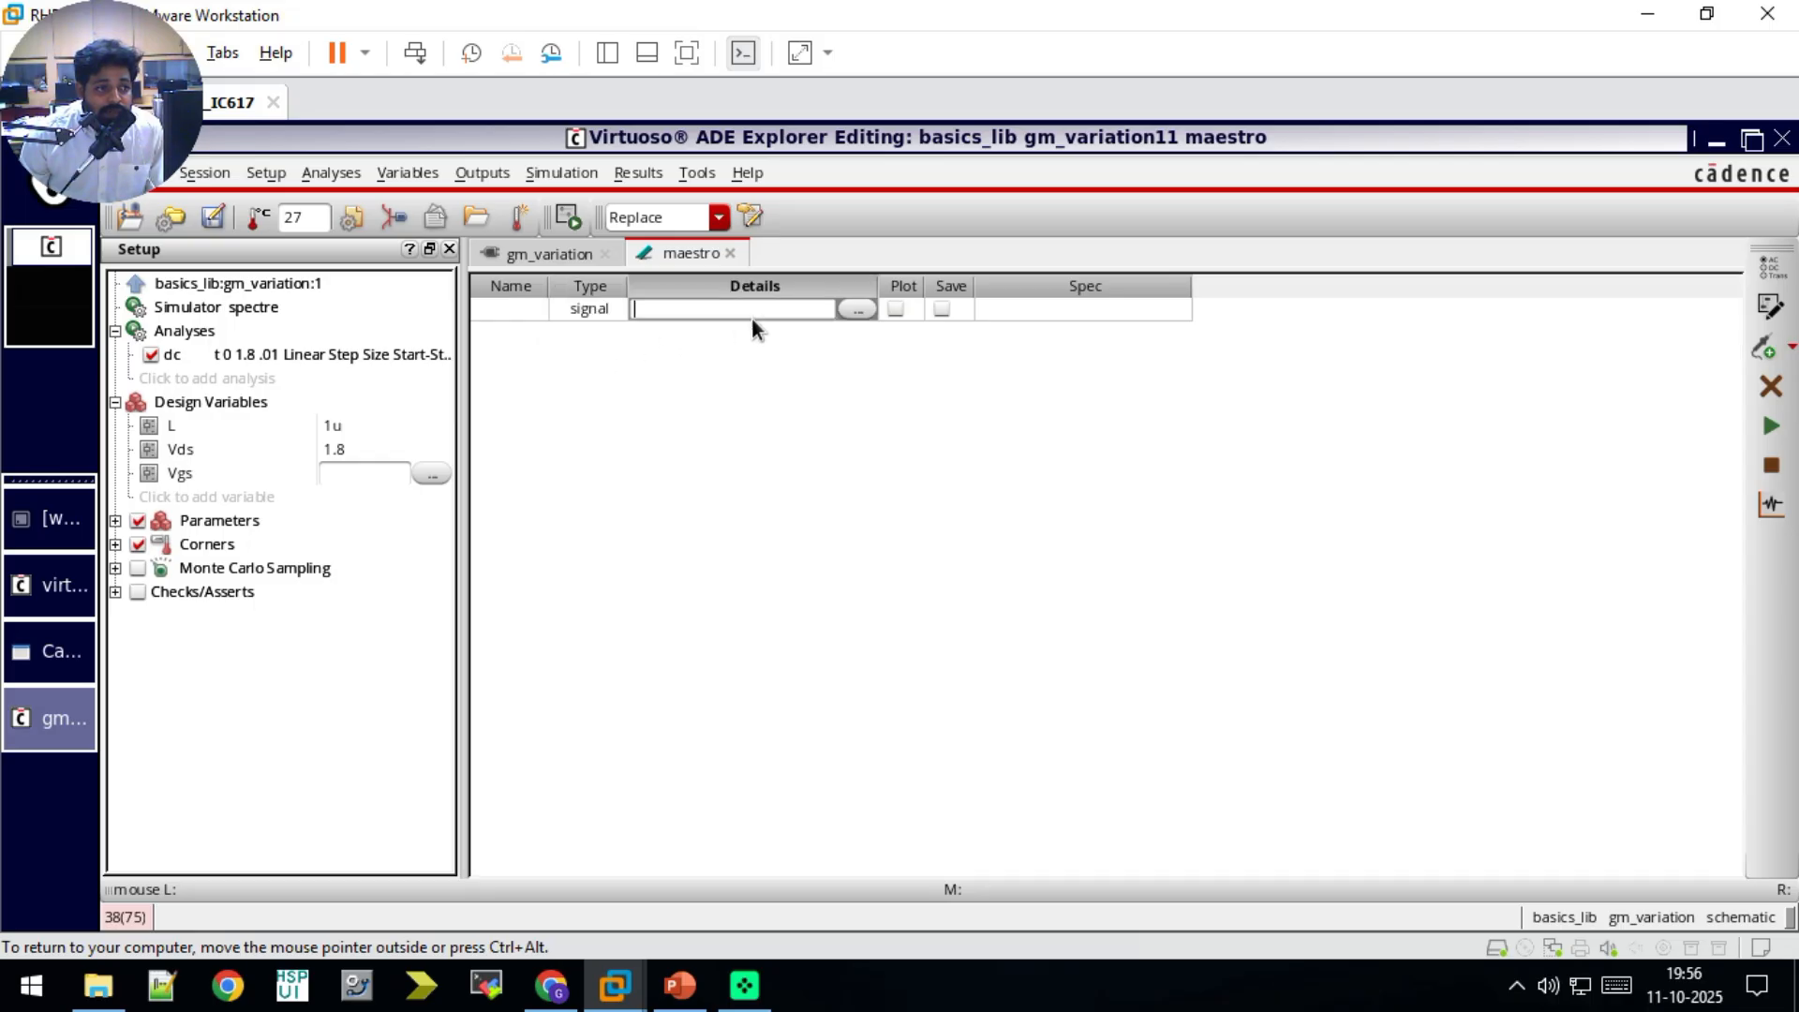
click(855, 309)
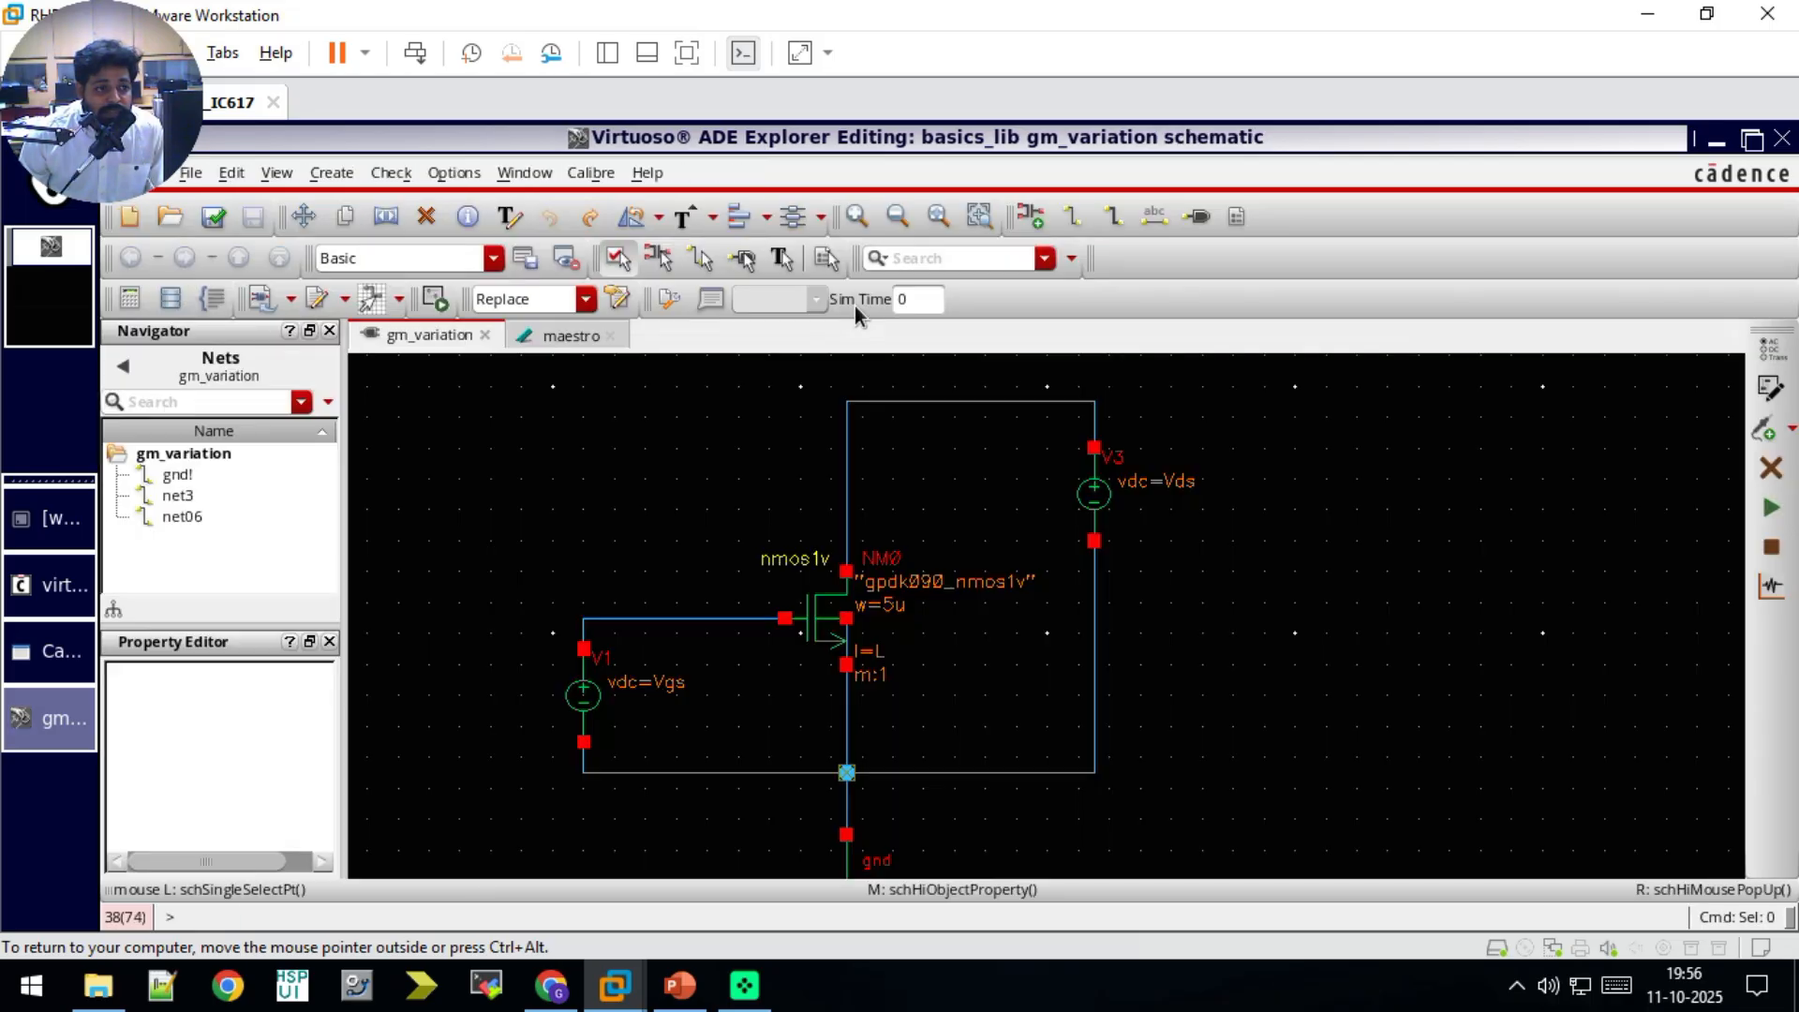
click(846, 570)
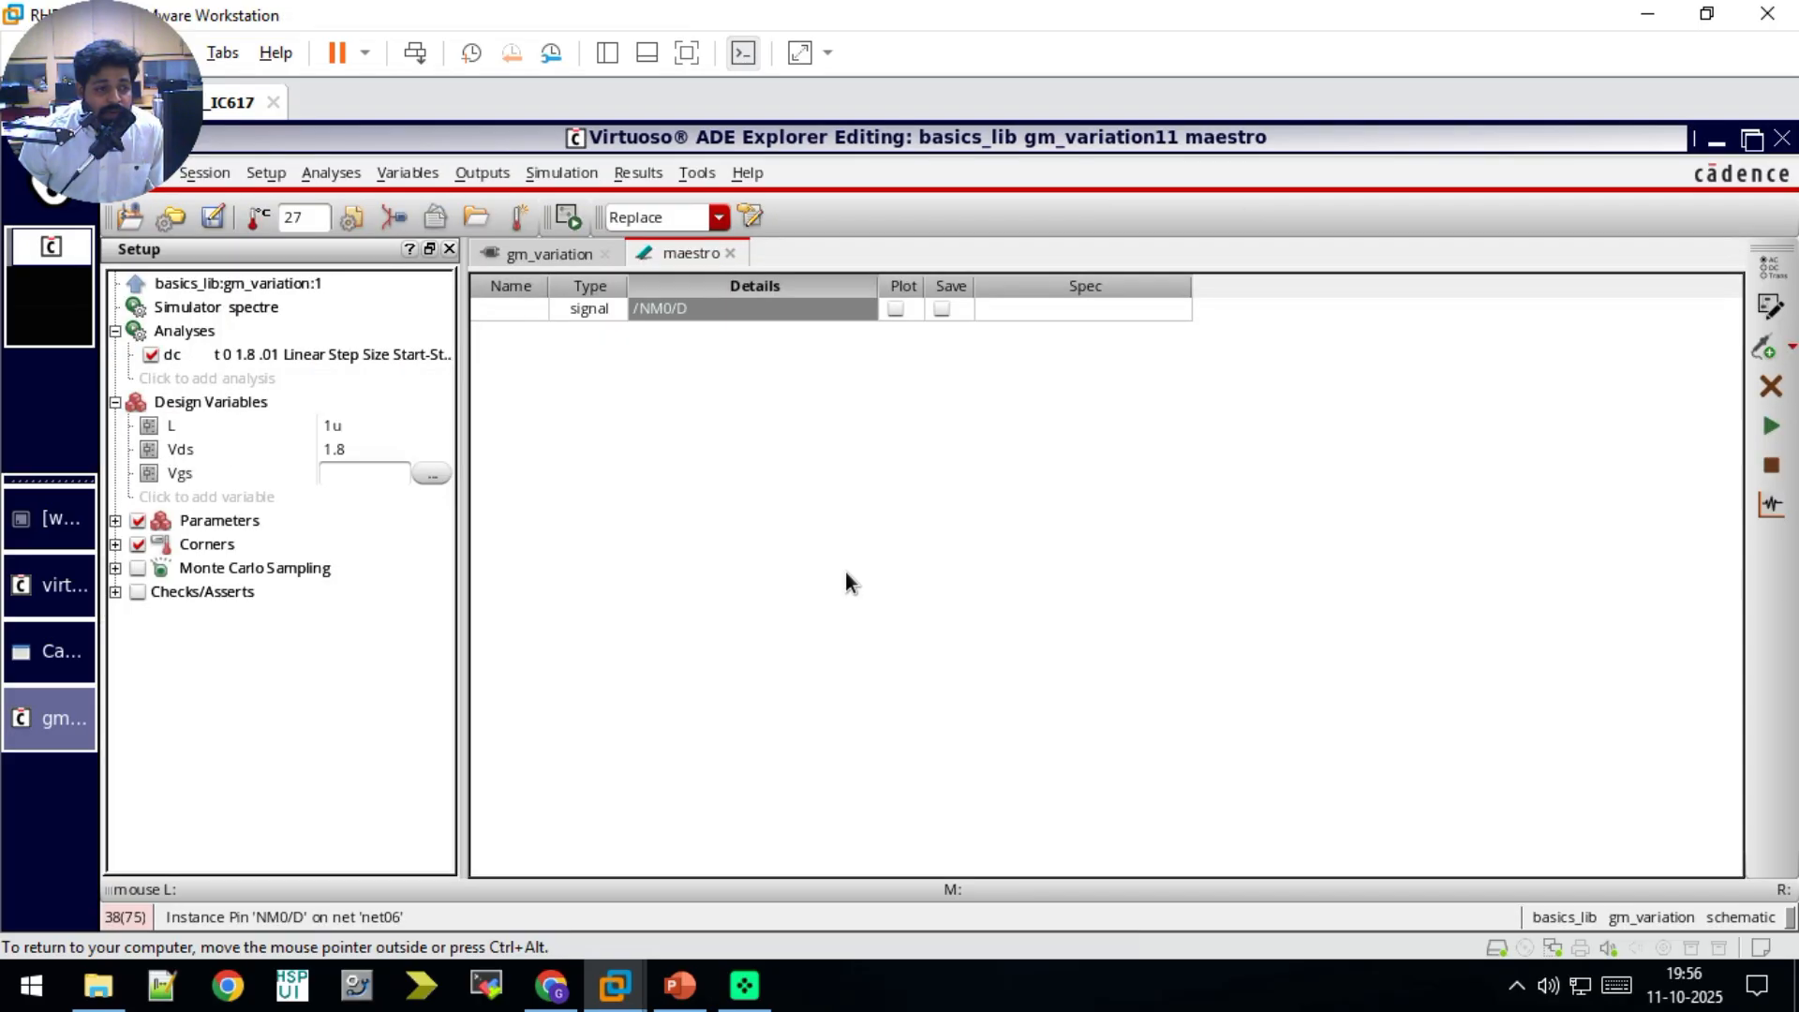
click(896, 309)
Step: Abandon the simulation run started without Vgs, set Vgs to 0.6, and enable saving of the /NM0/D output
click(1771, 426)
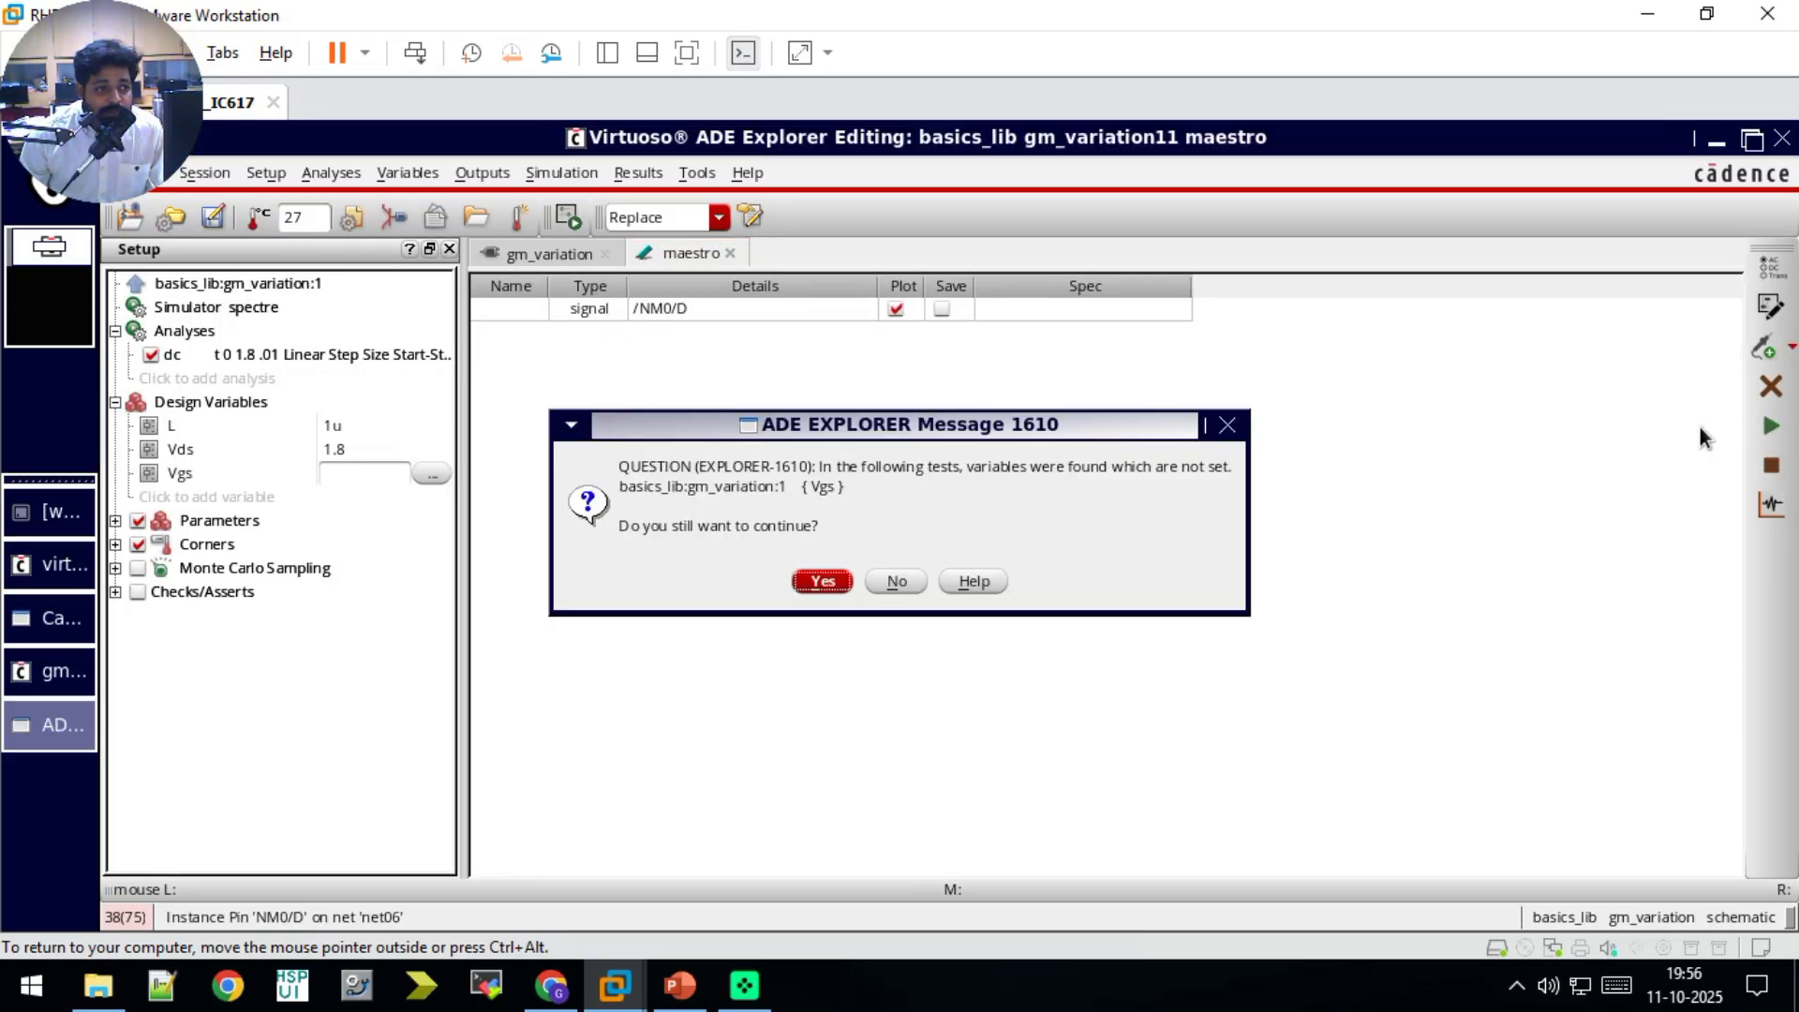
click(1237, 426)
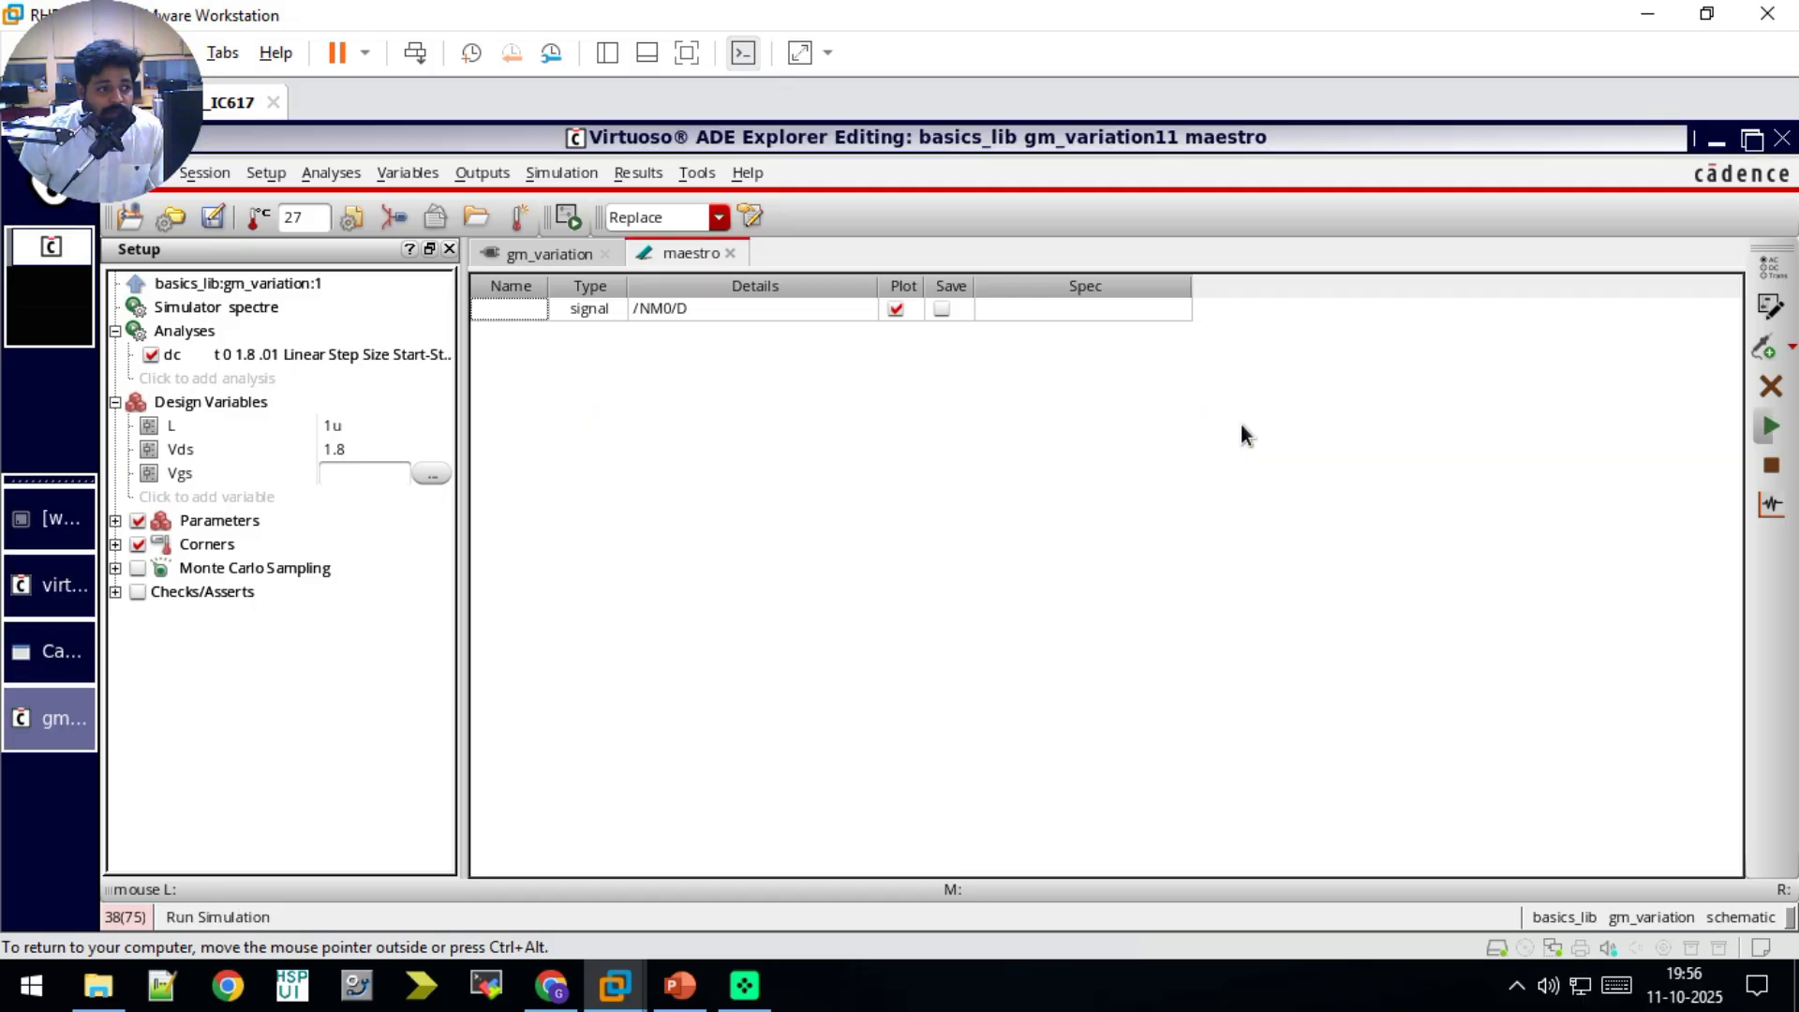
click(368, 471)
text(0.6)
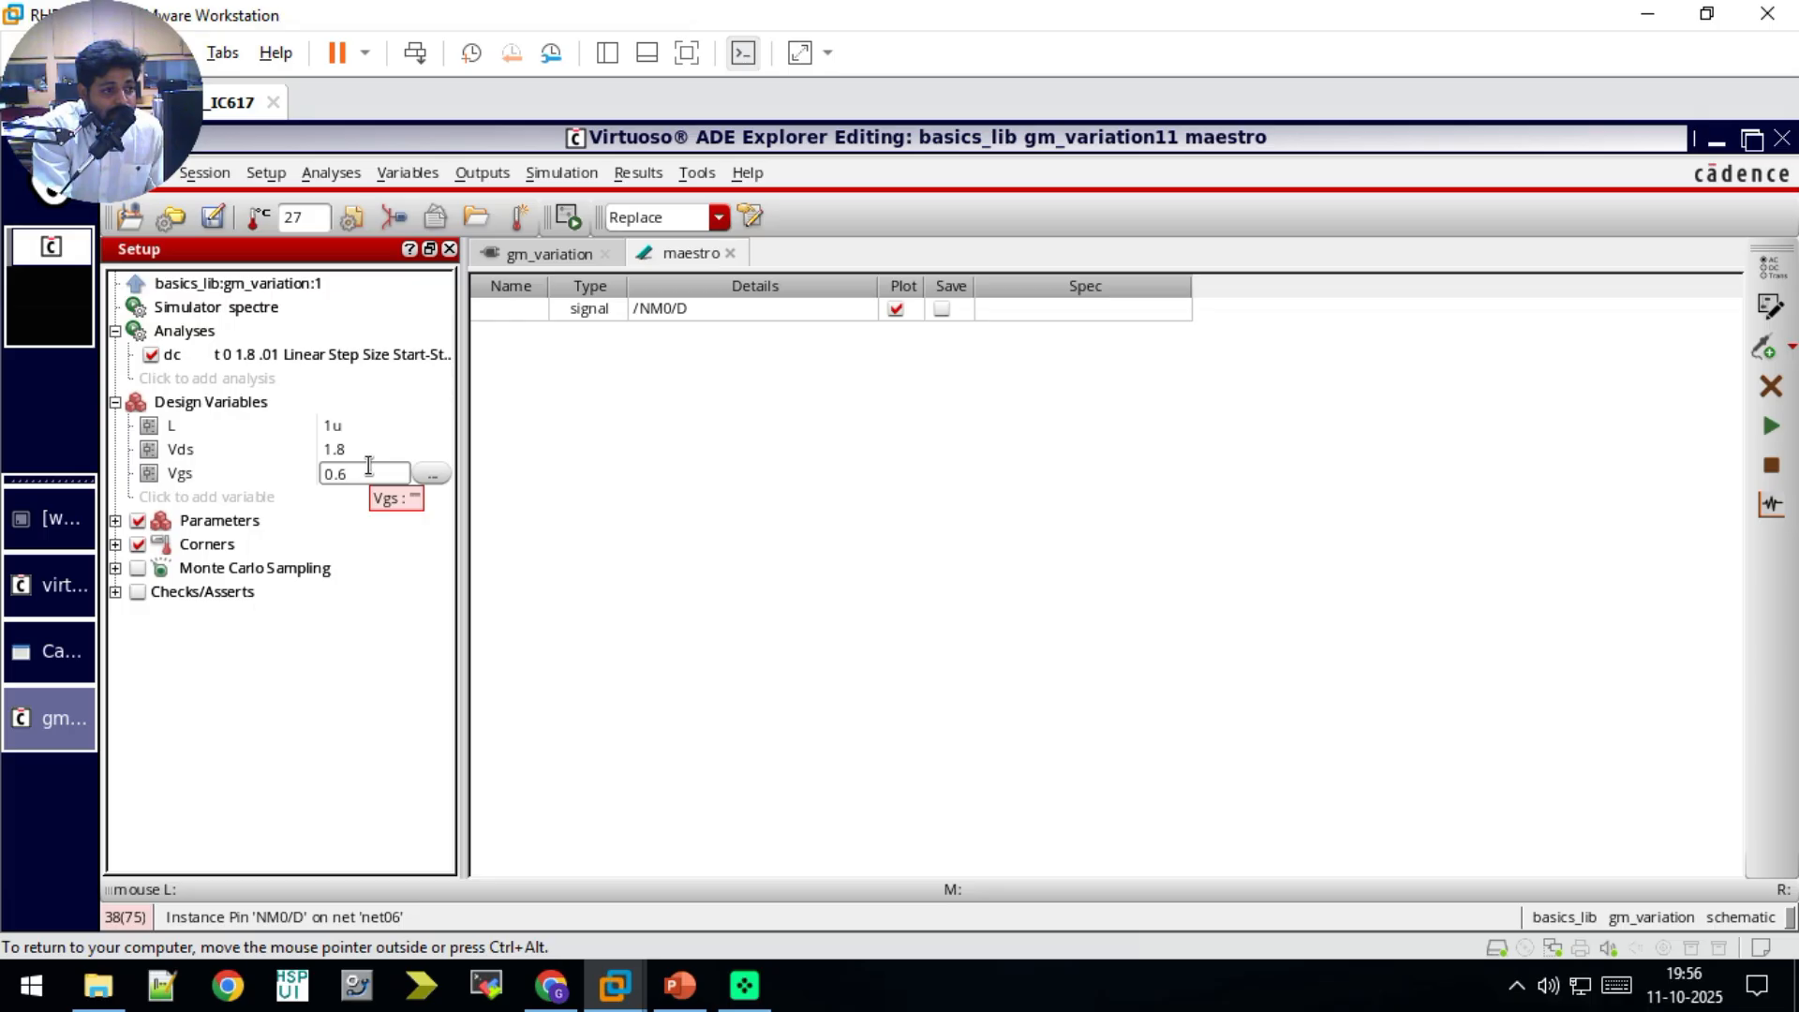
key(Return)
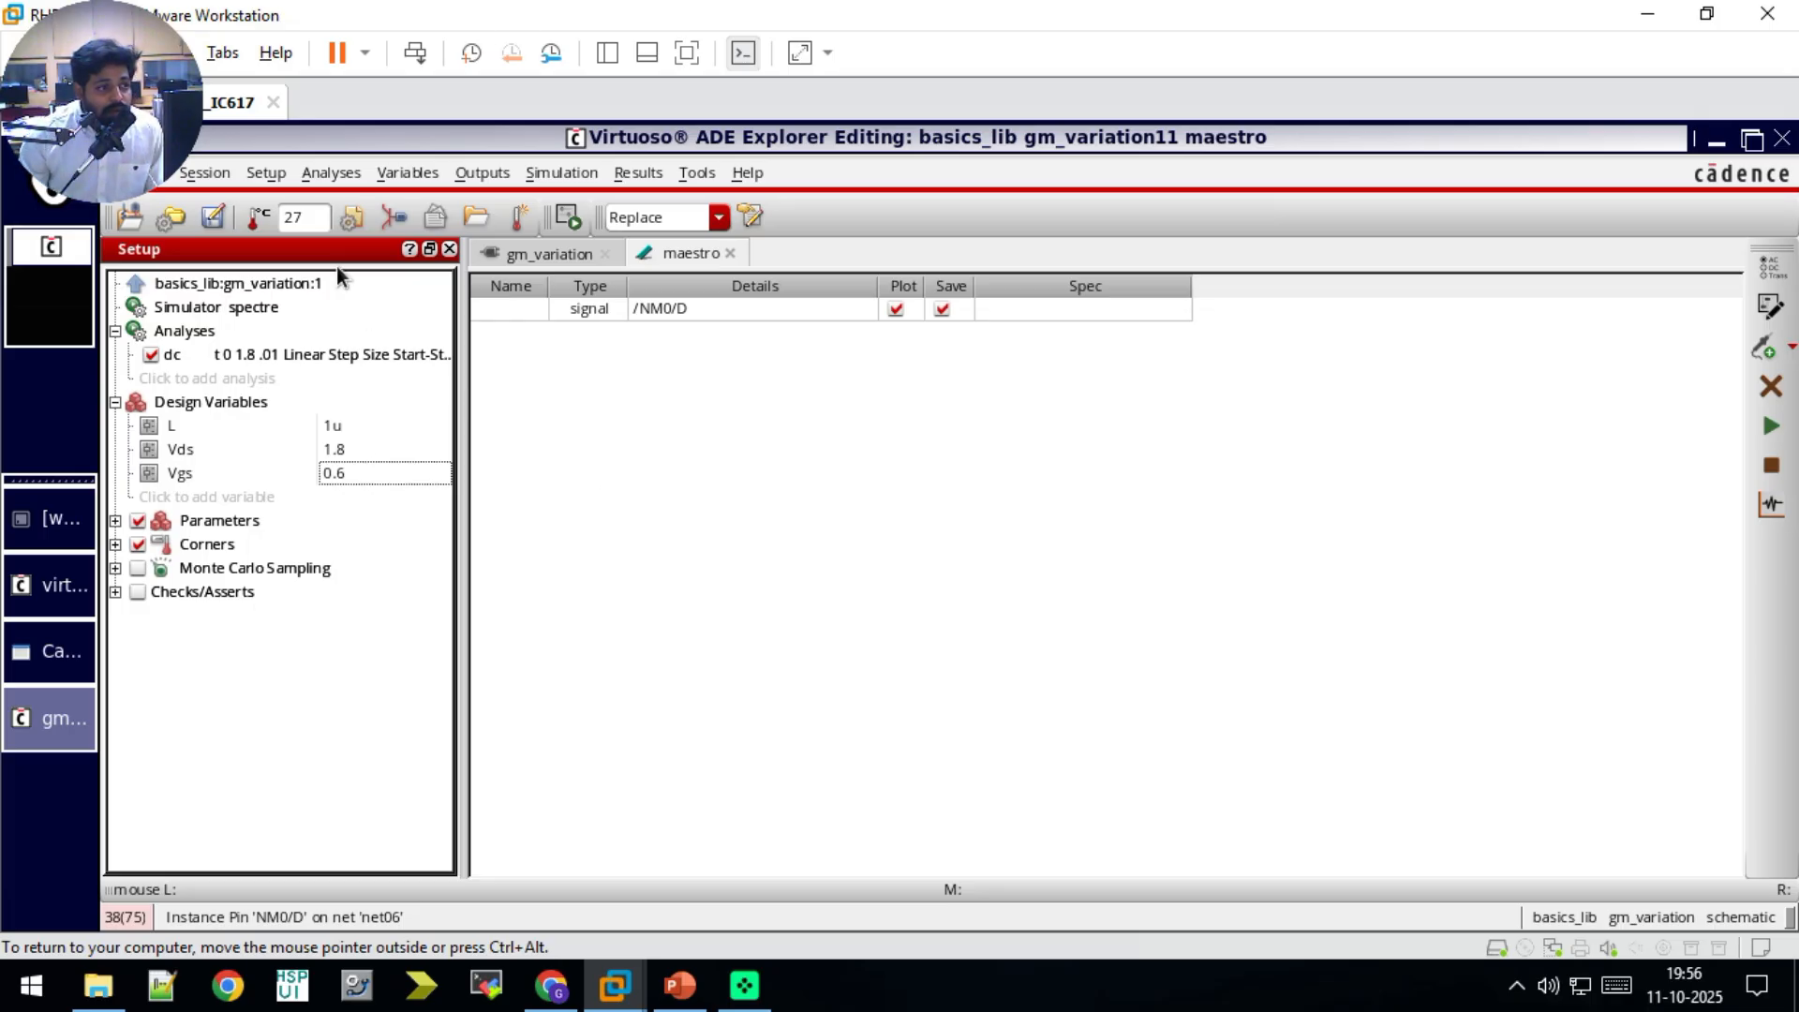
Step: Check and accept the gpdk090.scs model library setup, and run the simulation to plot the /NM0/D current
click(266, 174)
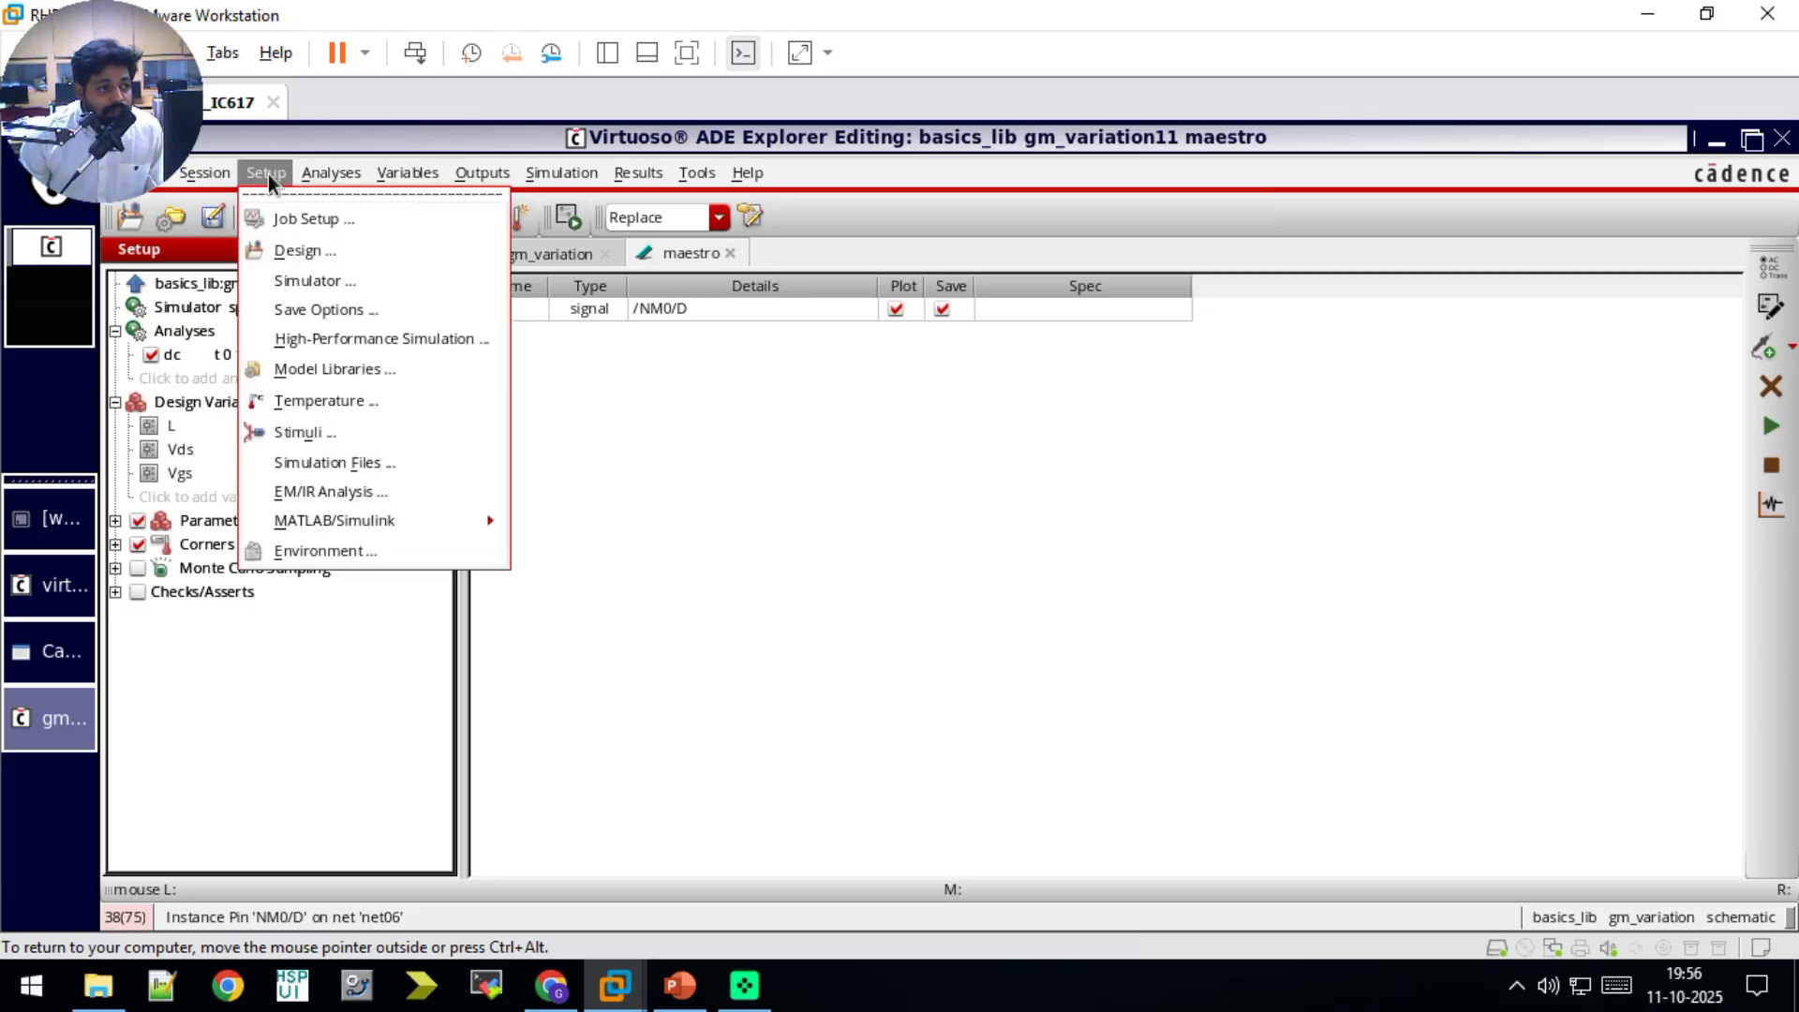
click(315, 368)
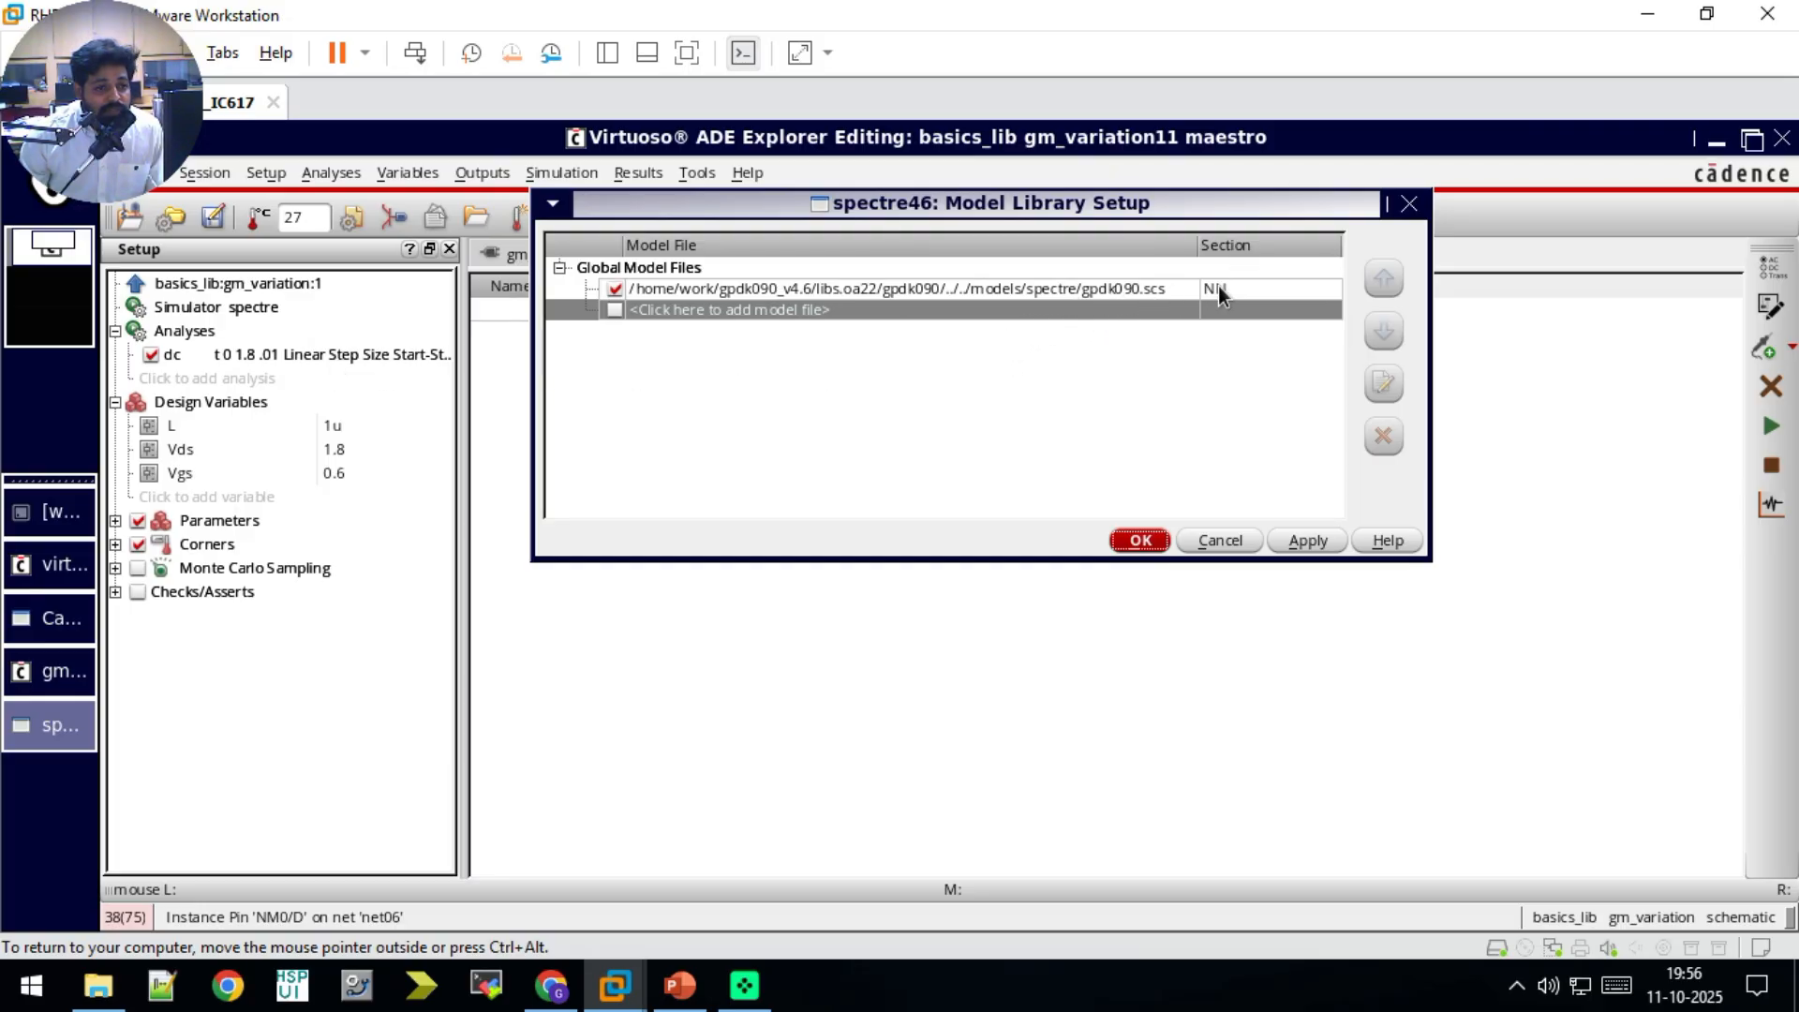
click(1141, 540)
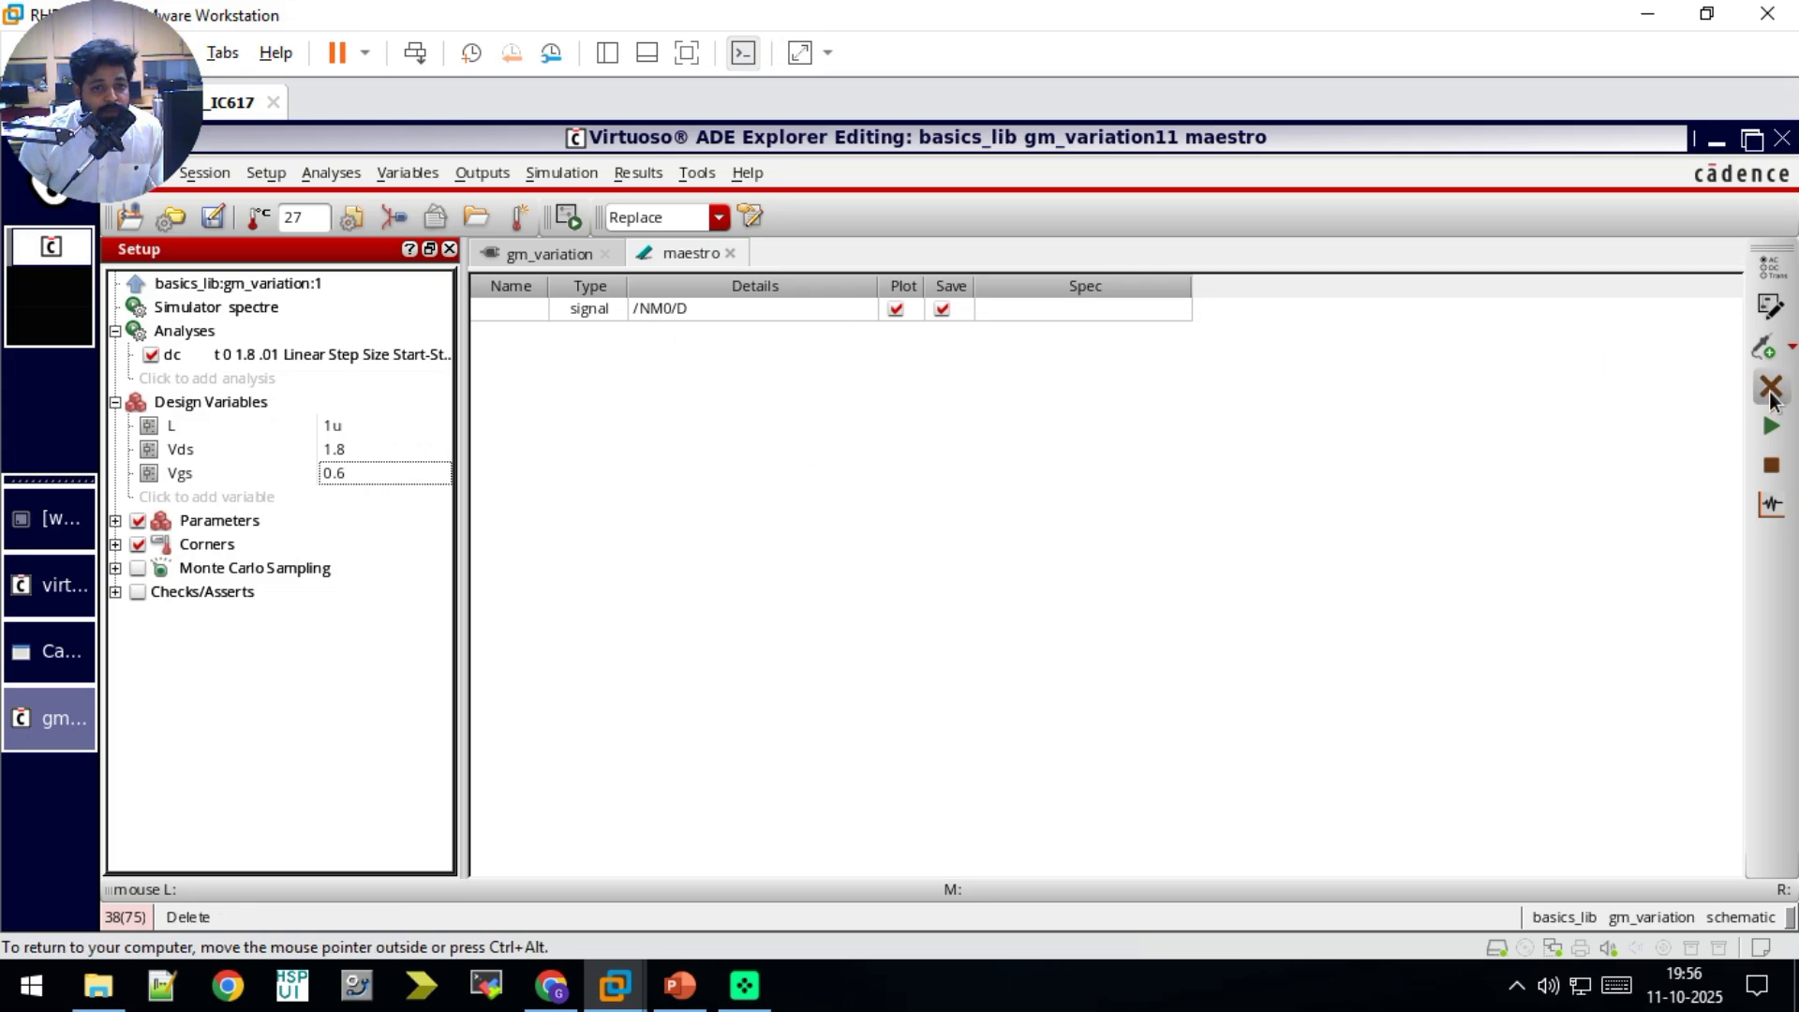
click(1772, 430)
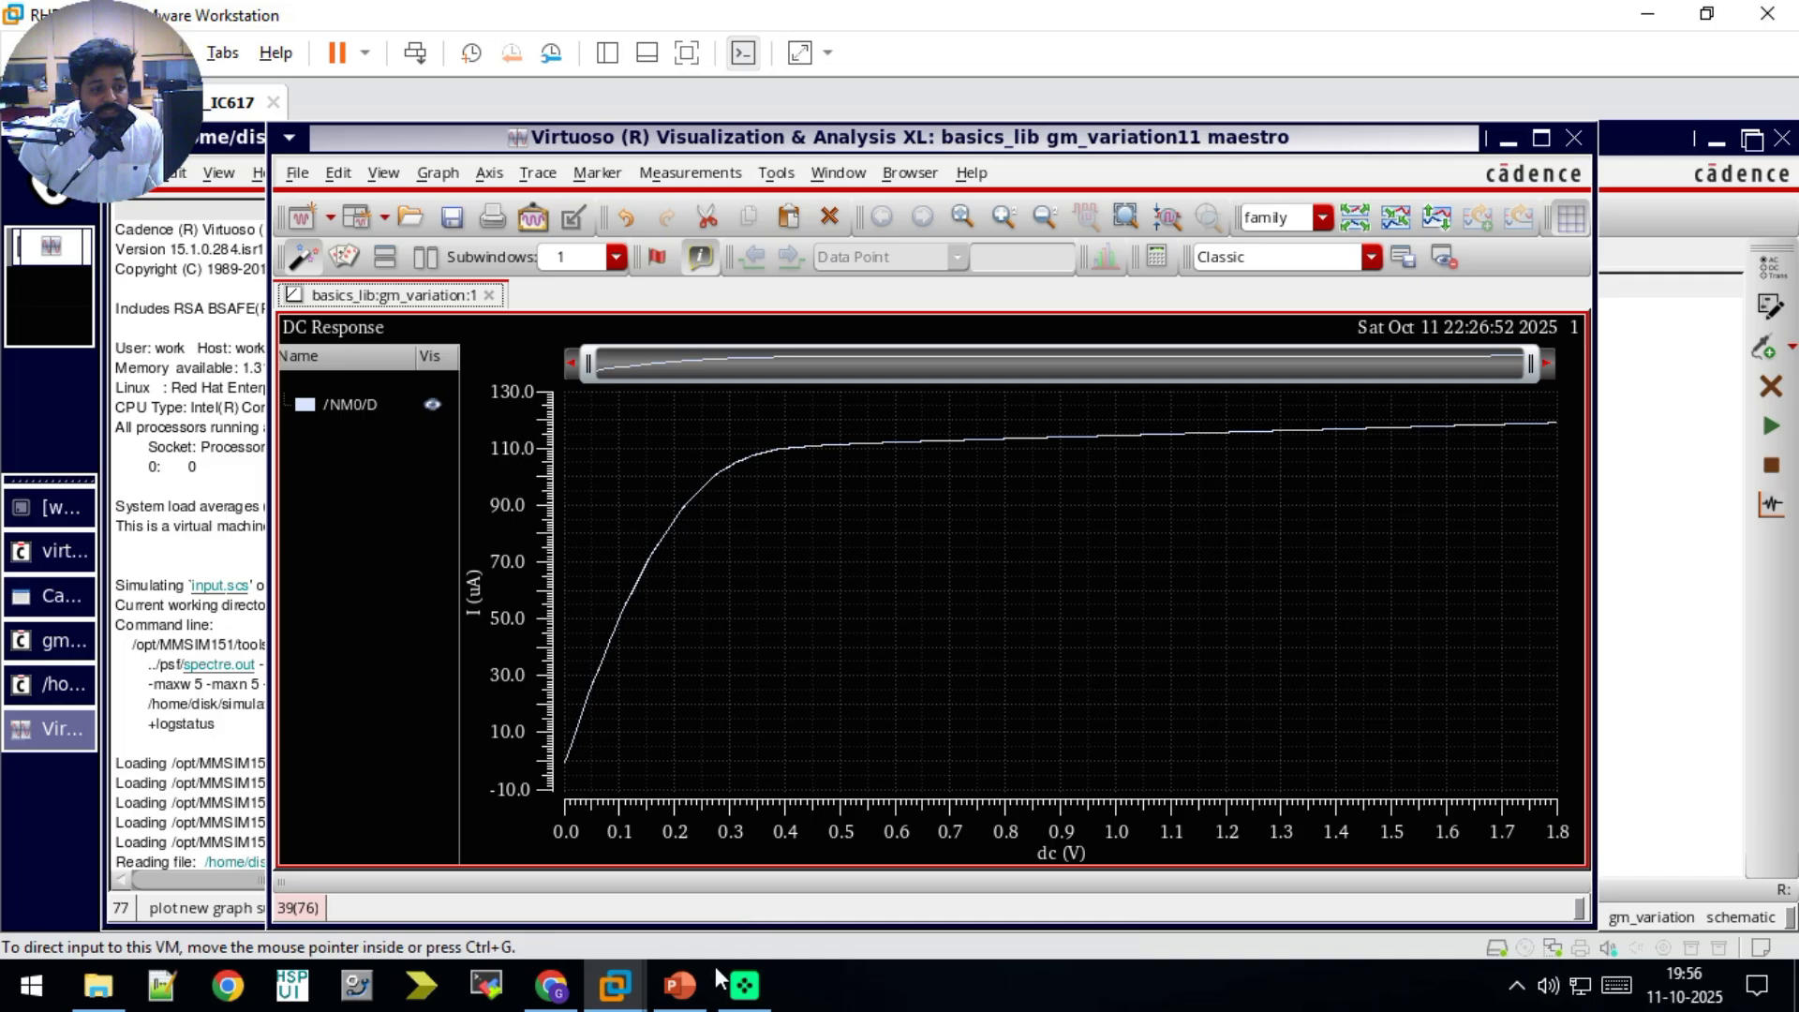
Step: Compare the plotted drain current with the gm curves on the PowerPoint slide and return to the maestro setup
click(682, 984)
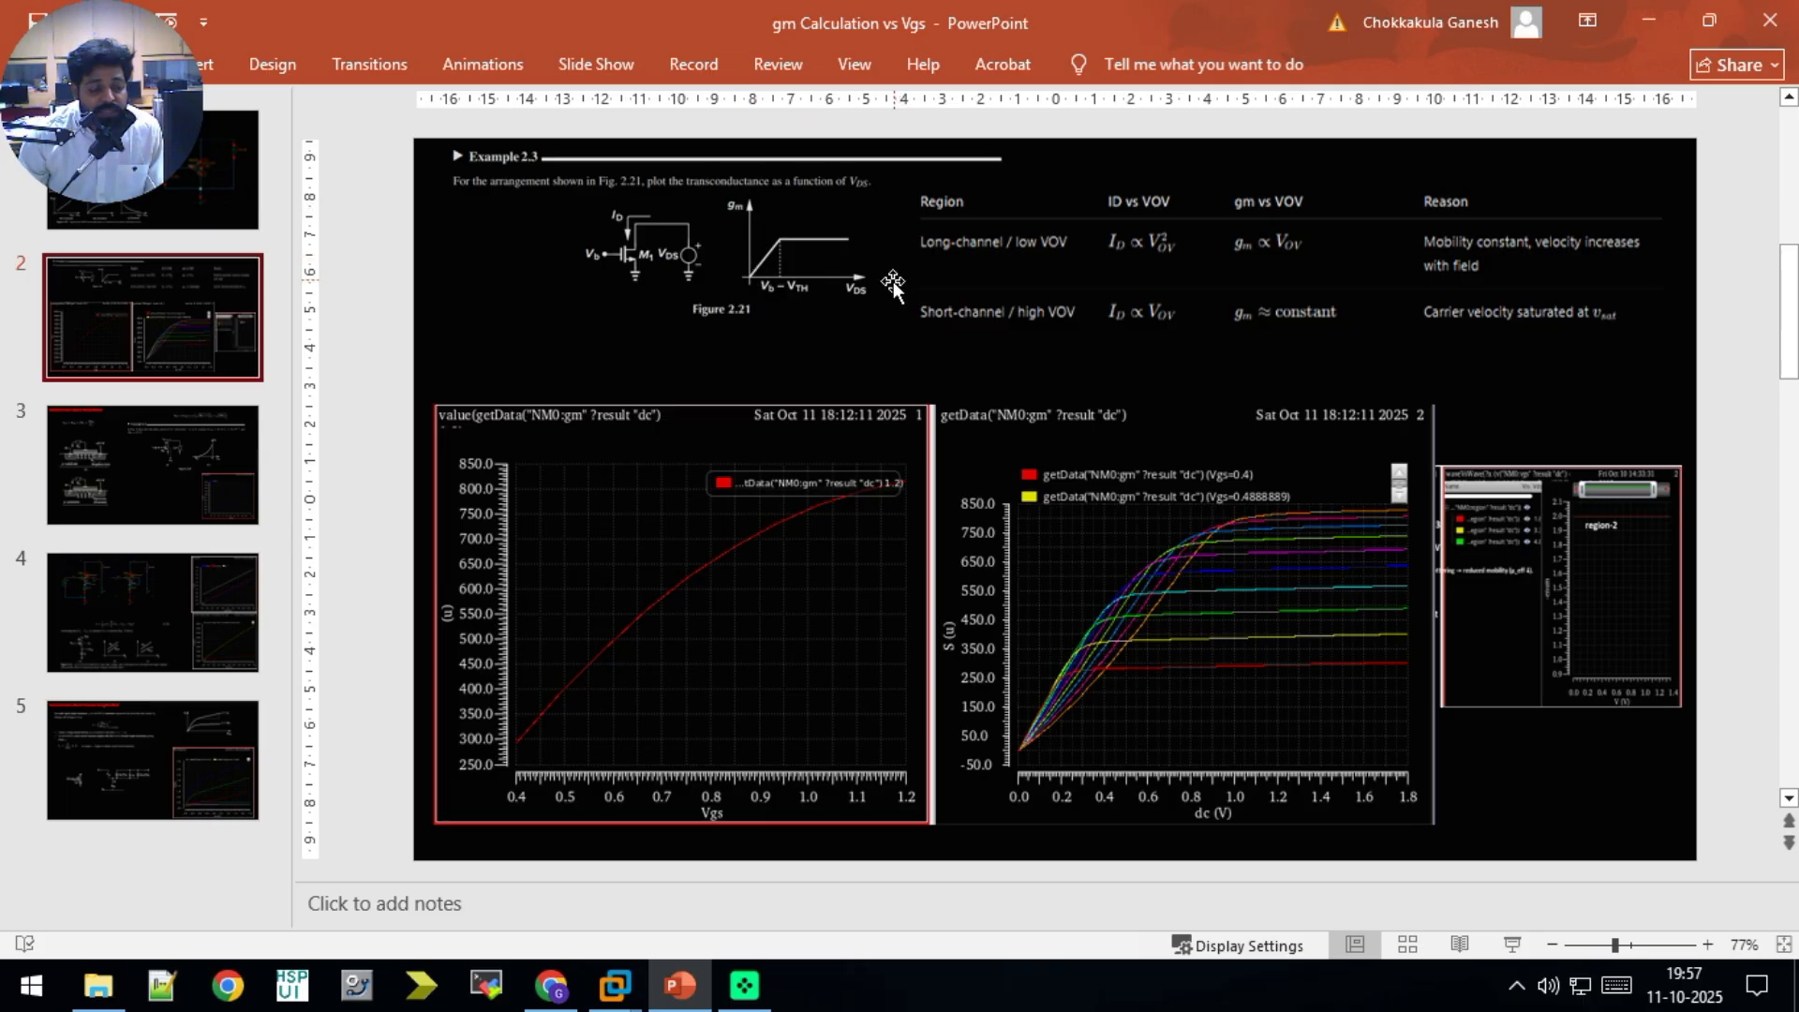
click(671, 1005)
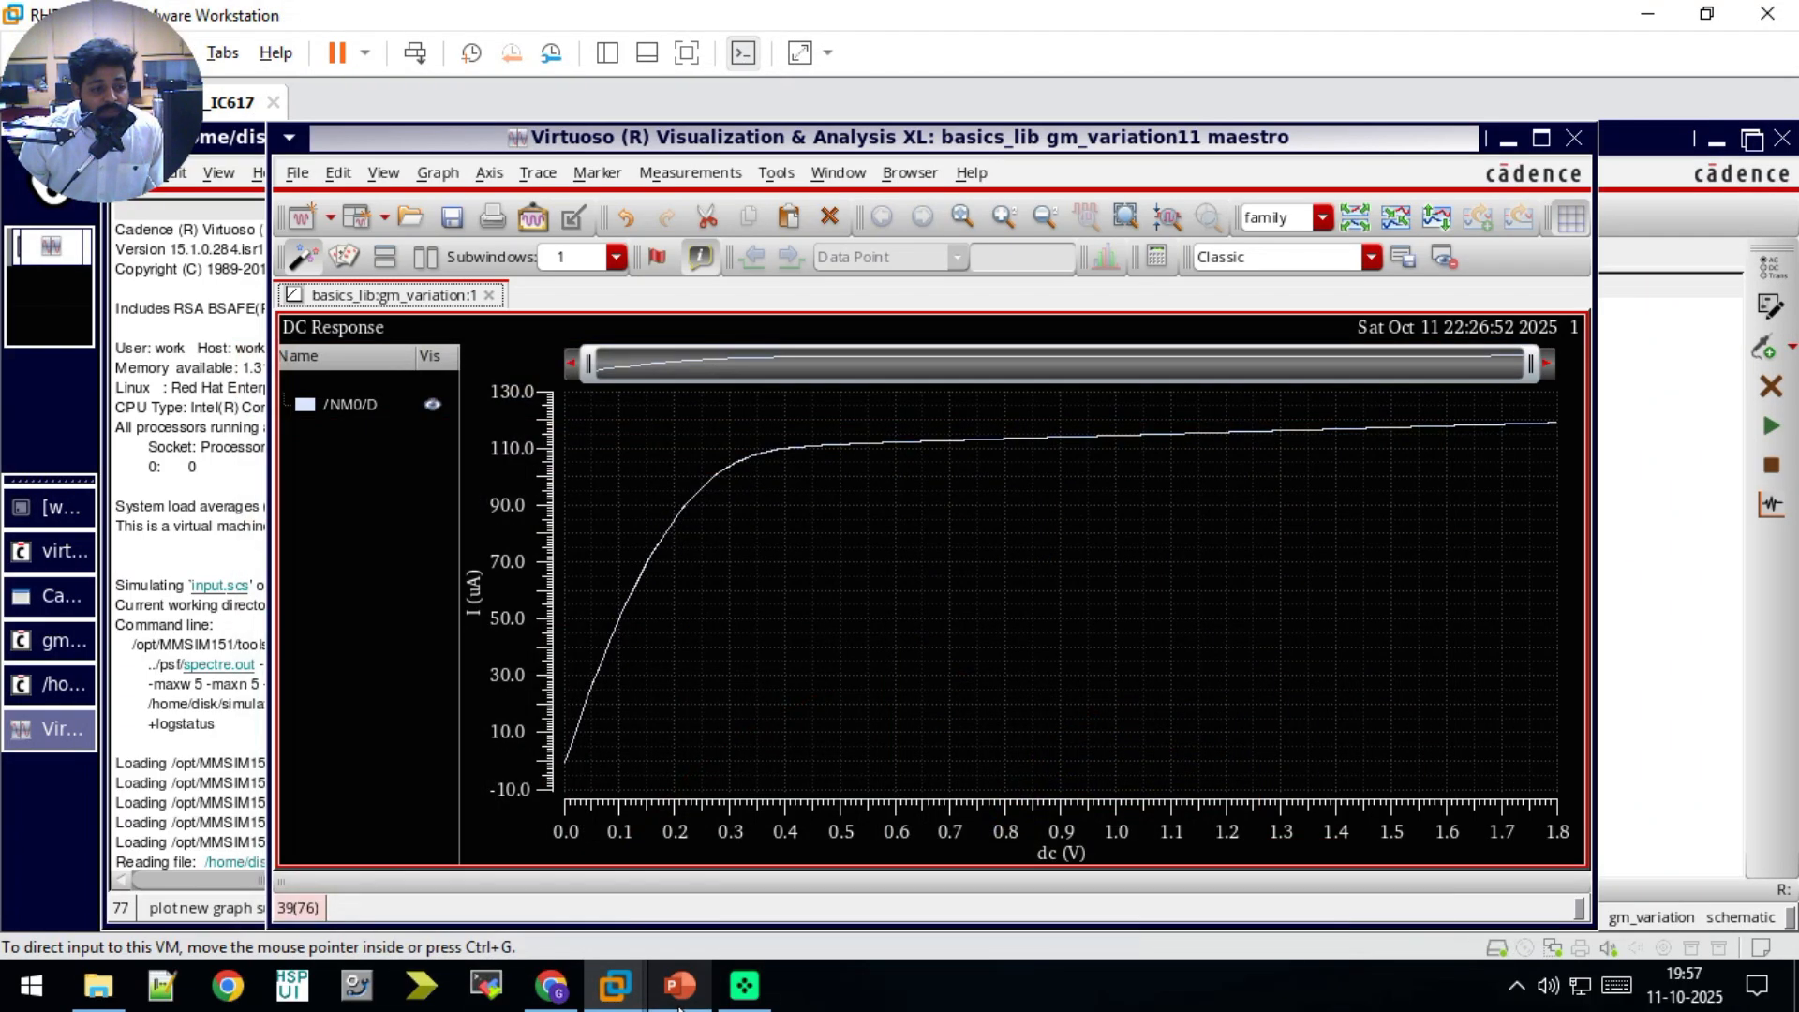
click(1676, 477)
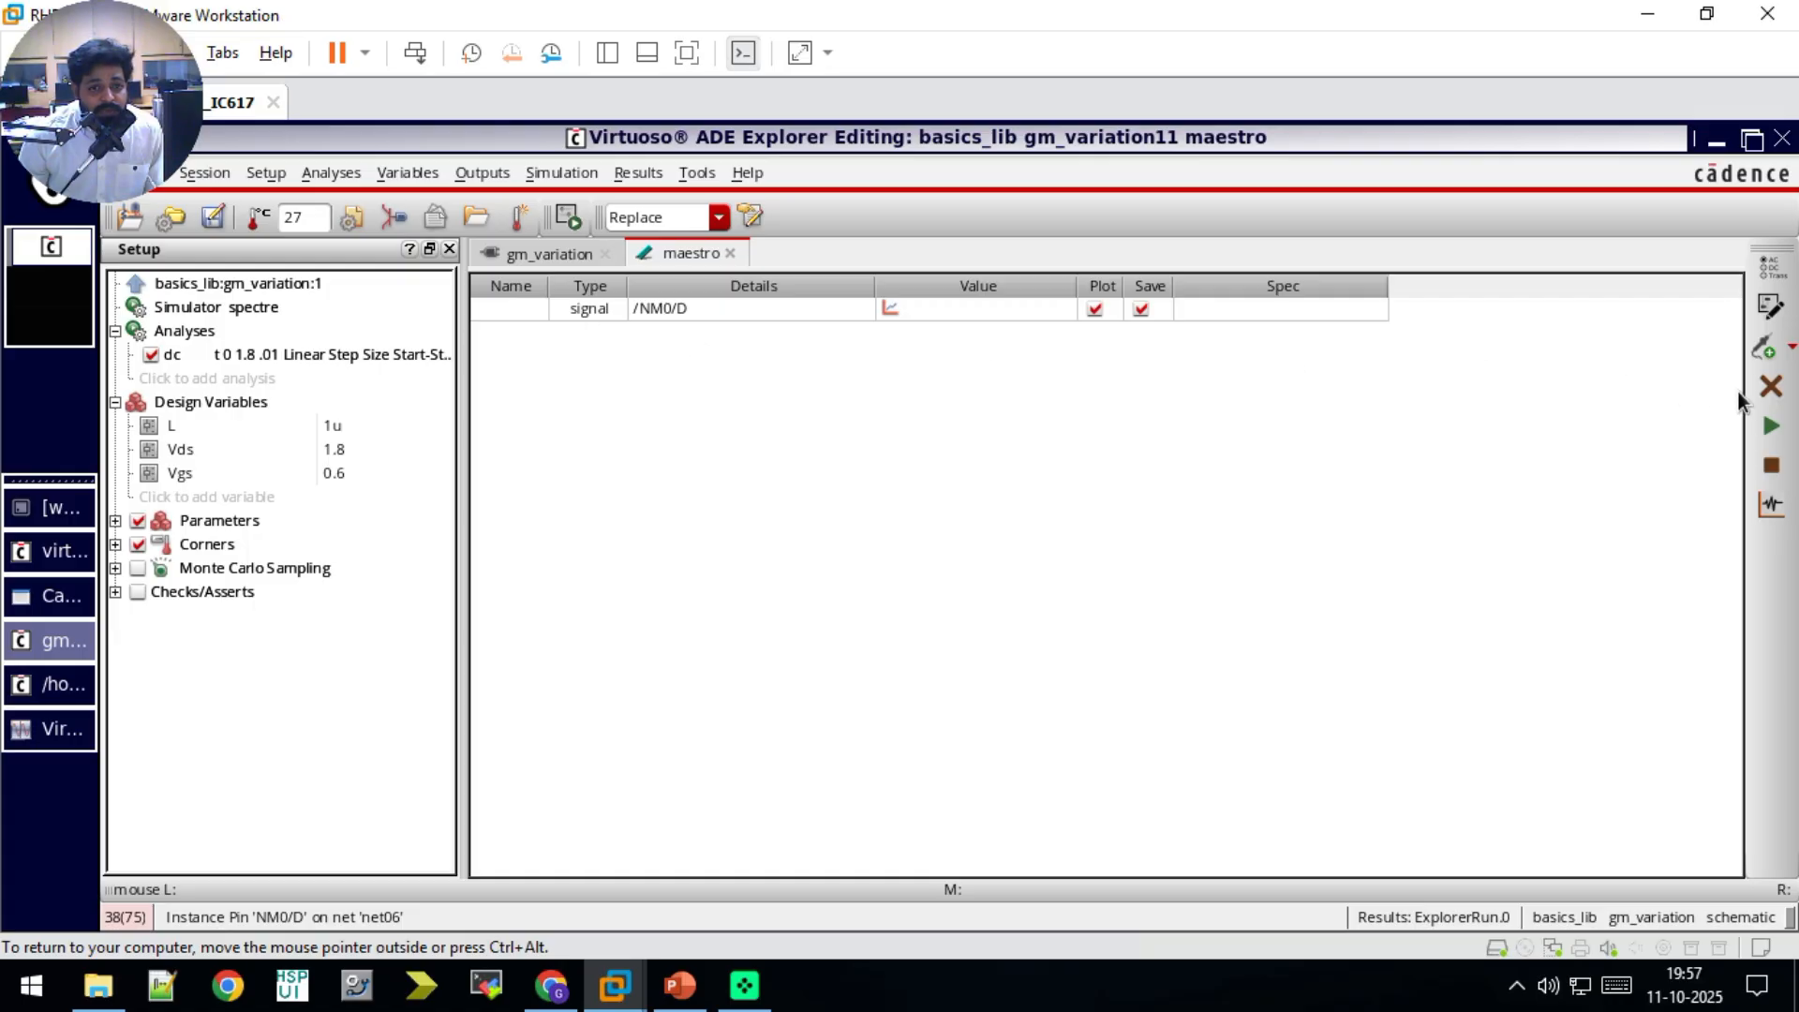
Step: Add an expression output, open the calculator from it, and clear the old expression in the buffer
click(1765, 348)
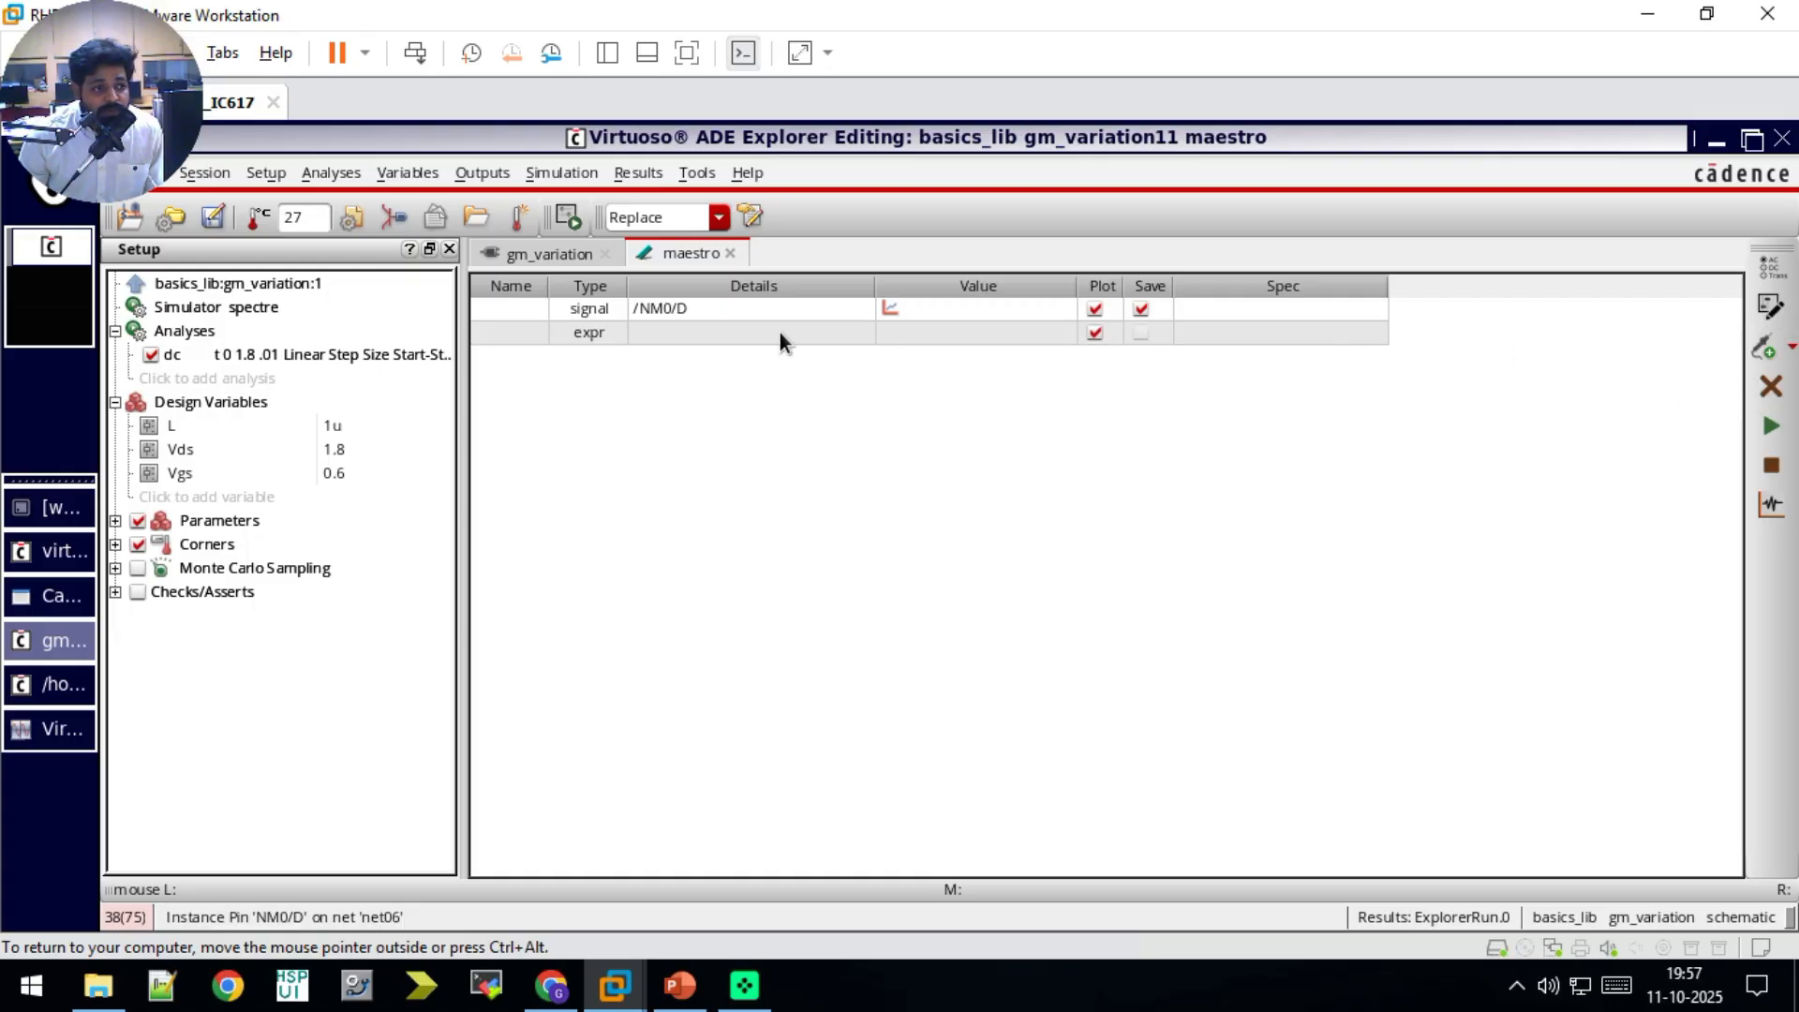
click(694, 334)
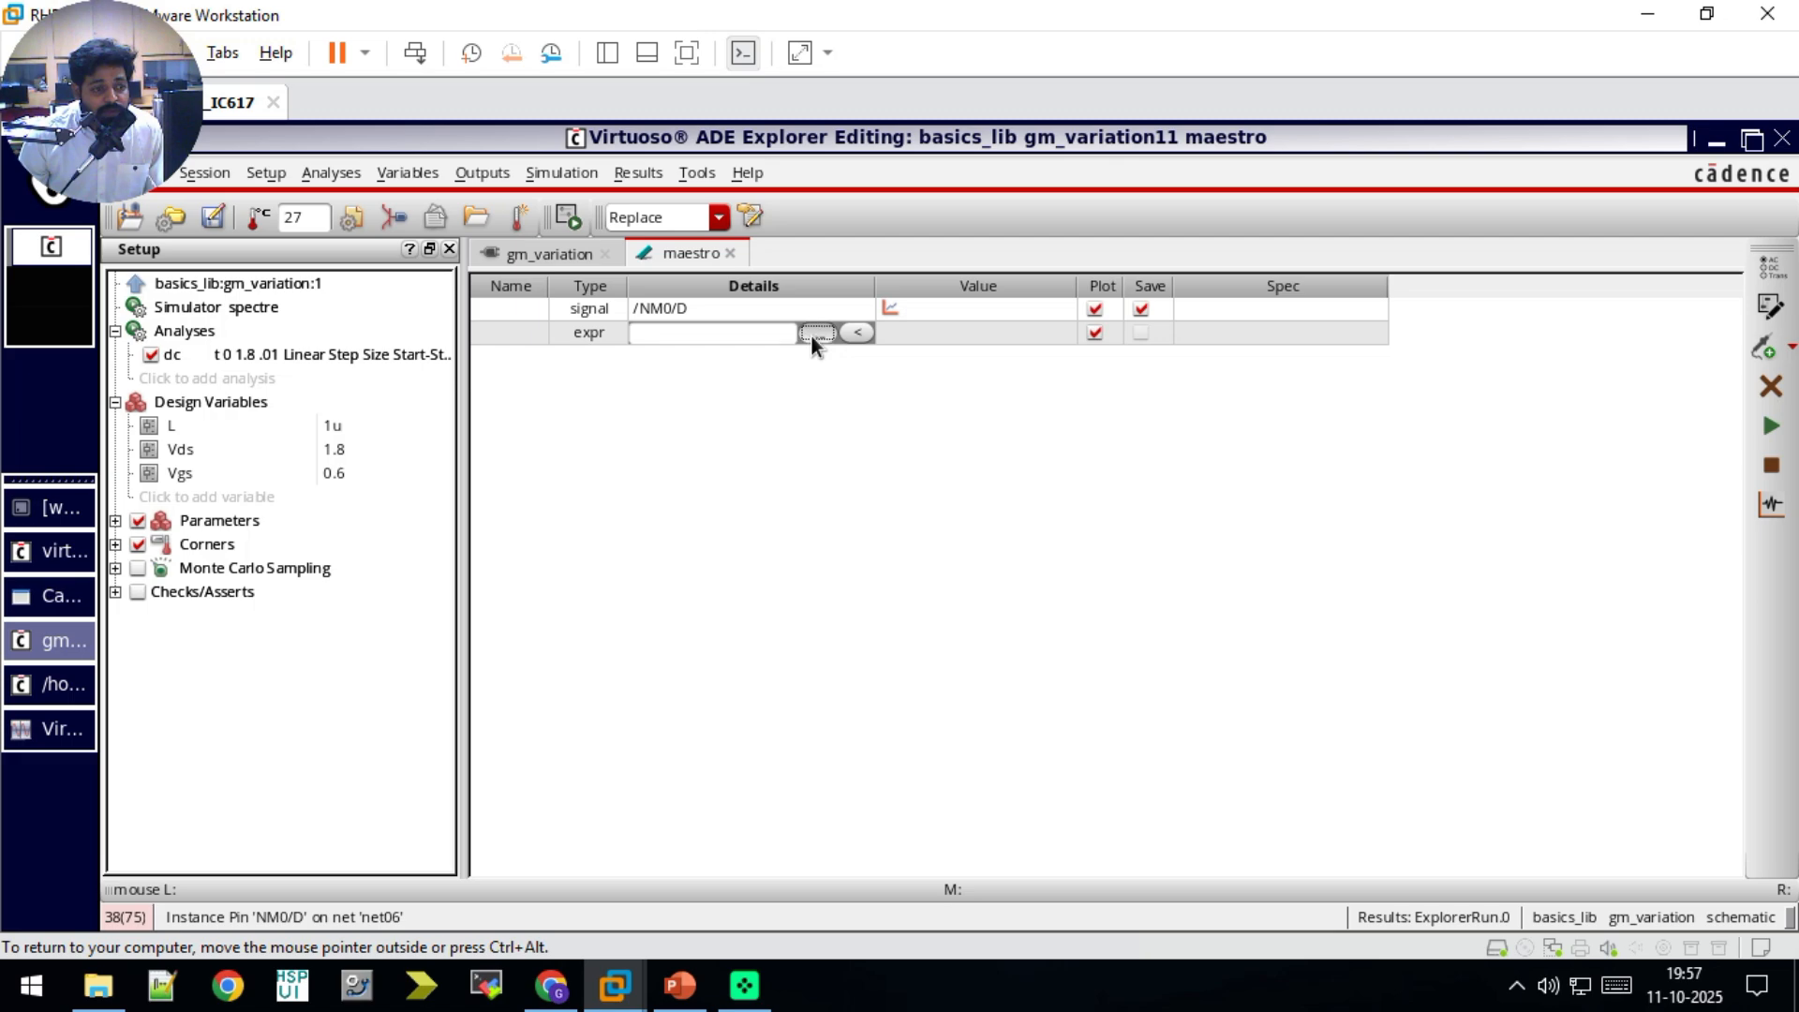
click(811, 335)
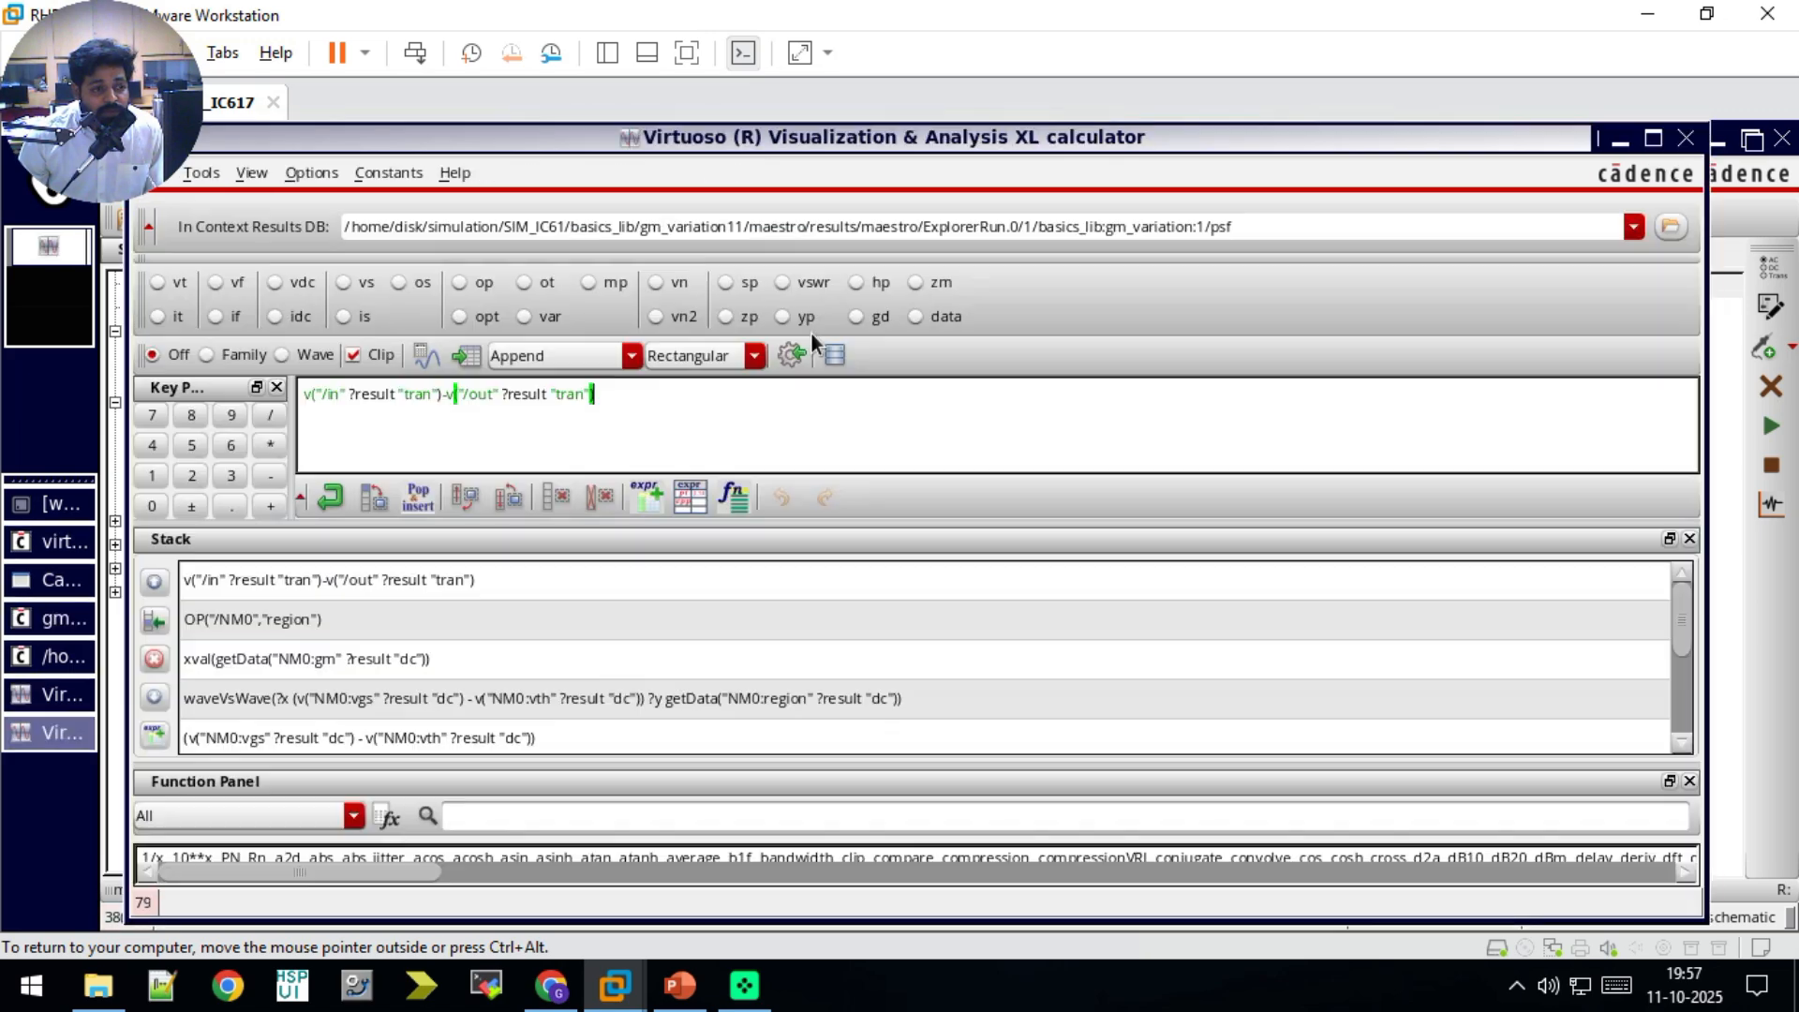
triple_click(665, 394)
key(Delete)
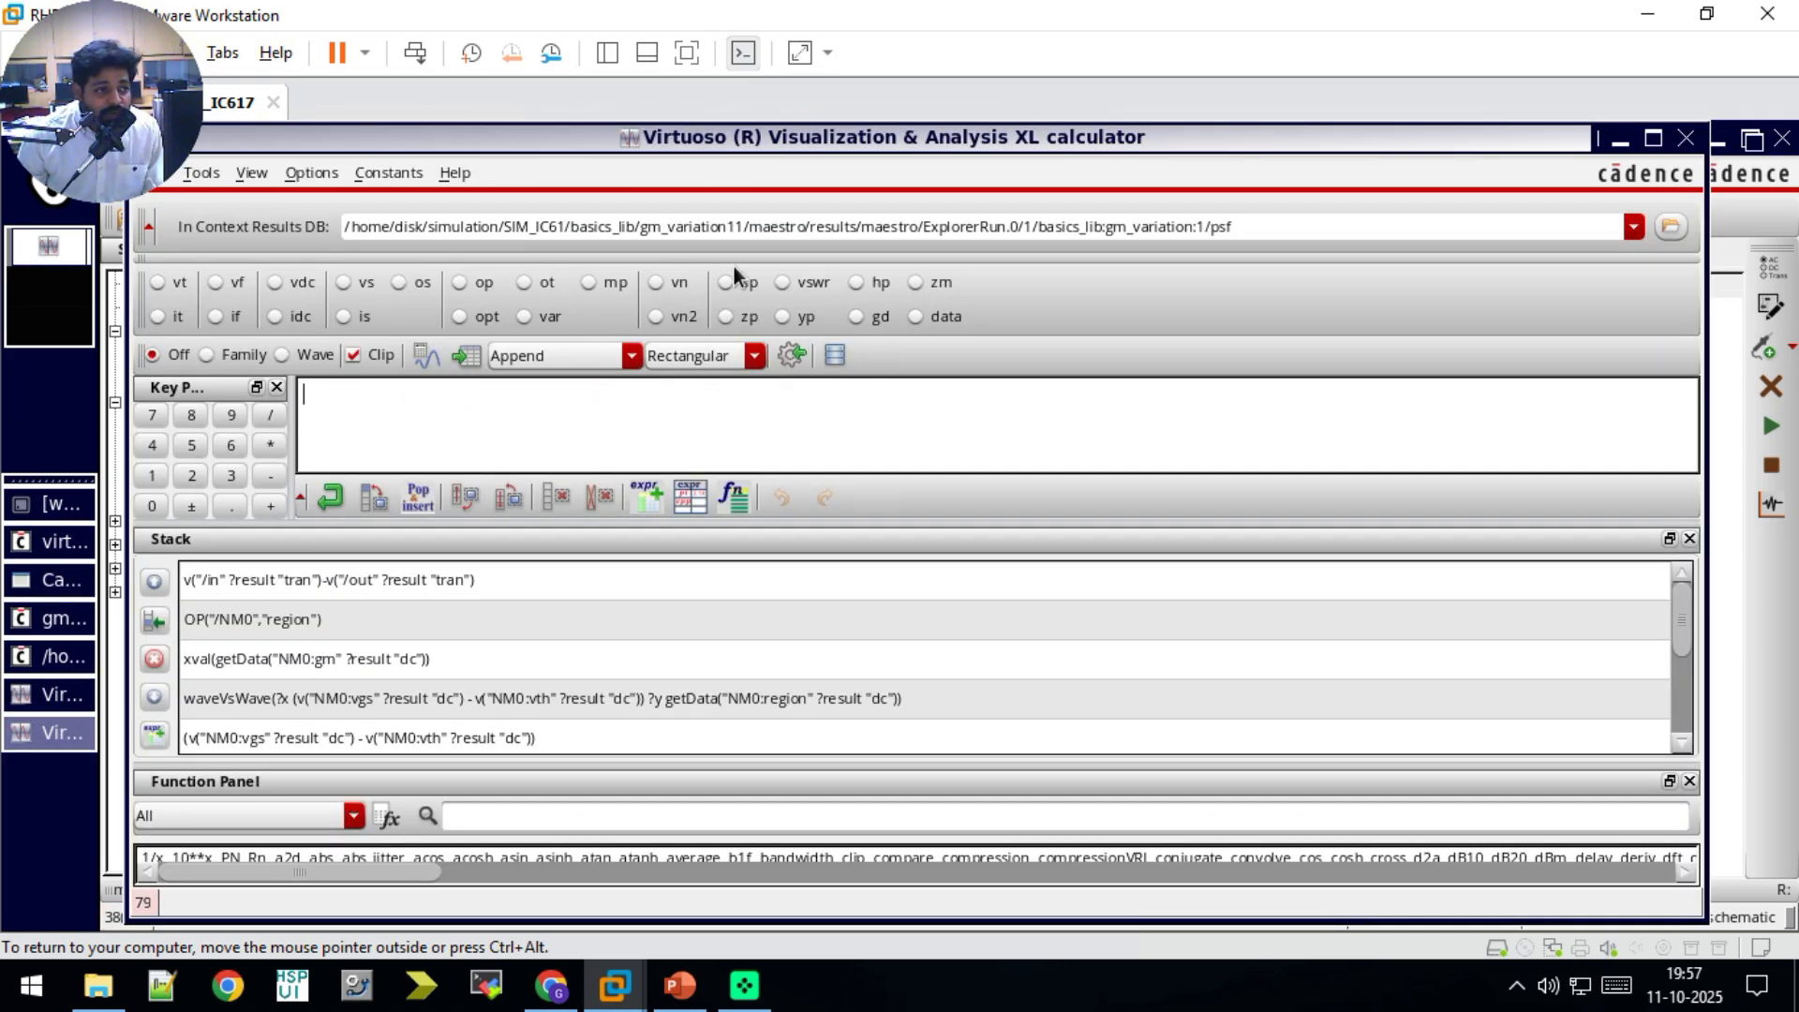
Step: Build an operating-point expression in the calculator for the gm parameter of transistor NM0
click(459, 281)
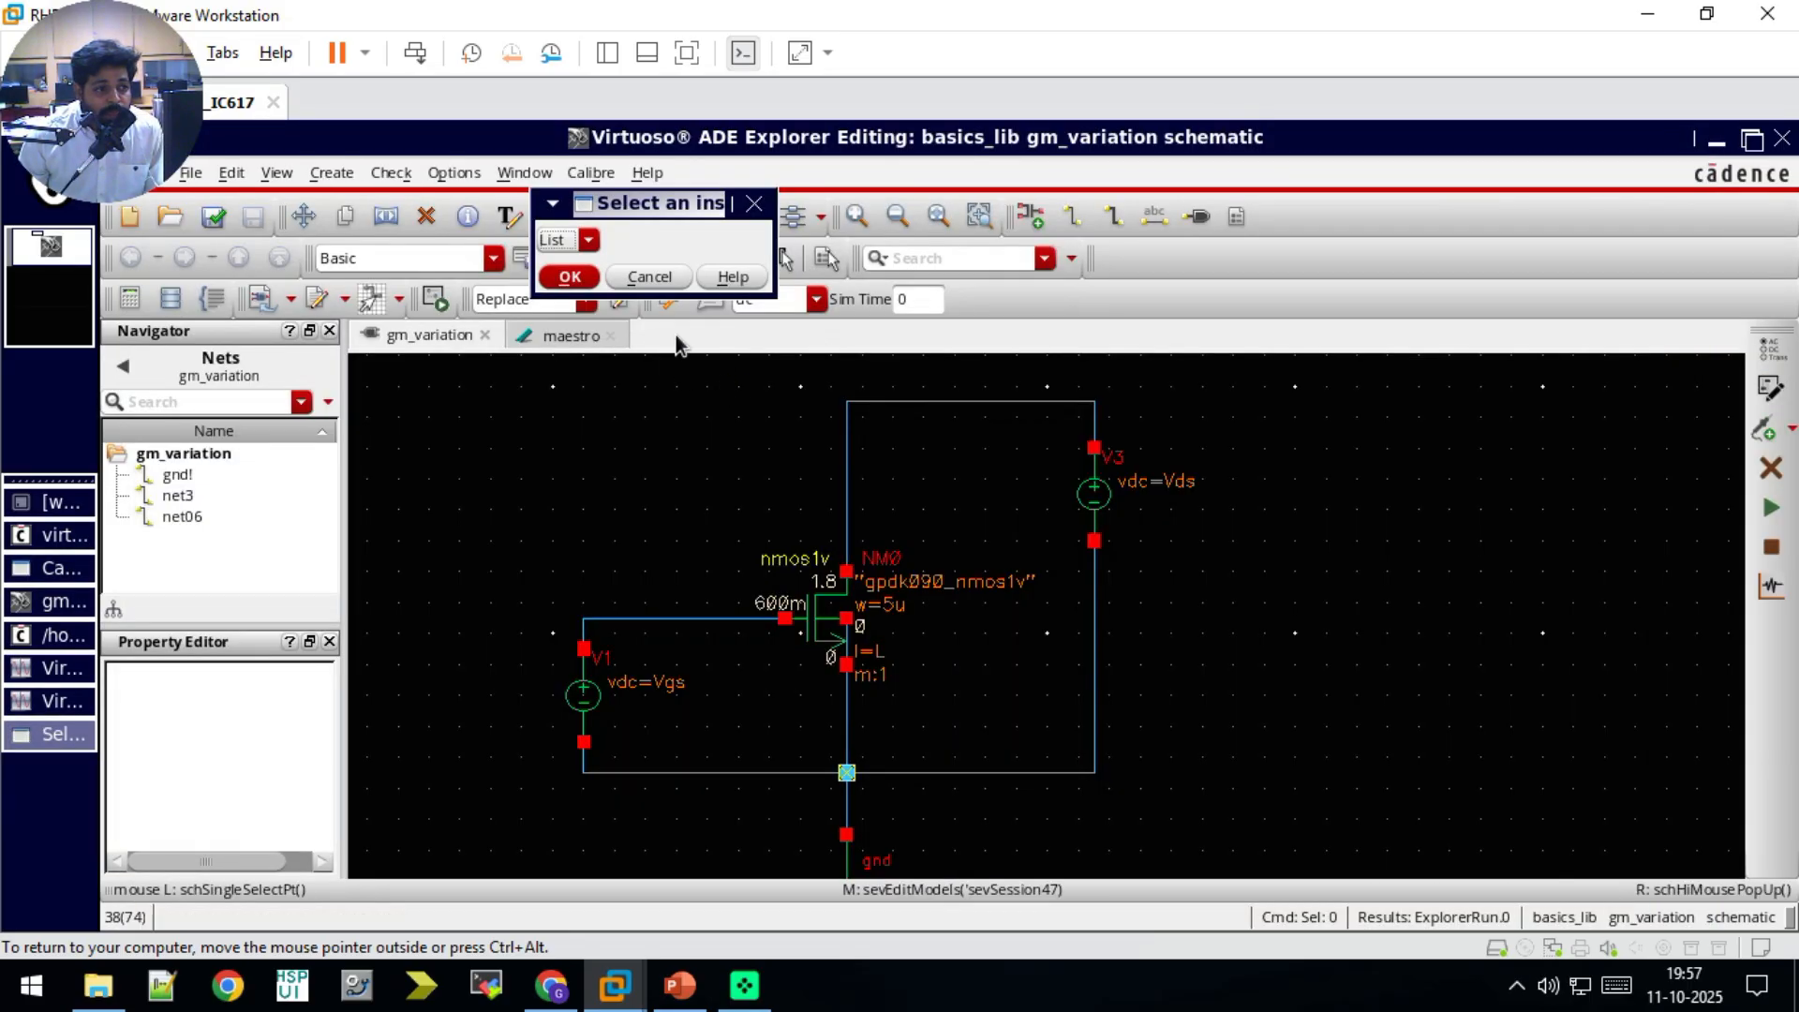
click(816, 619)
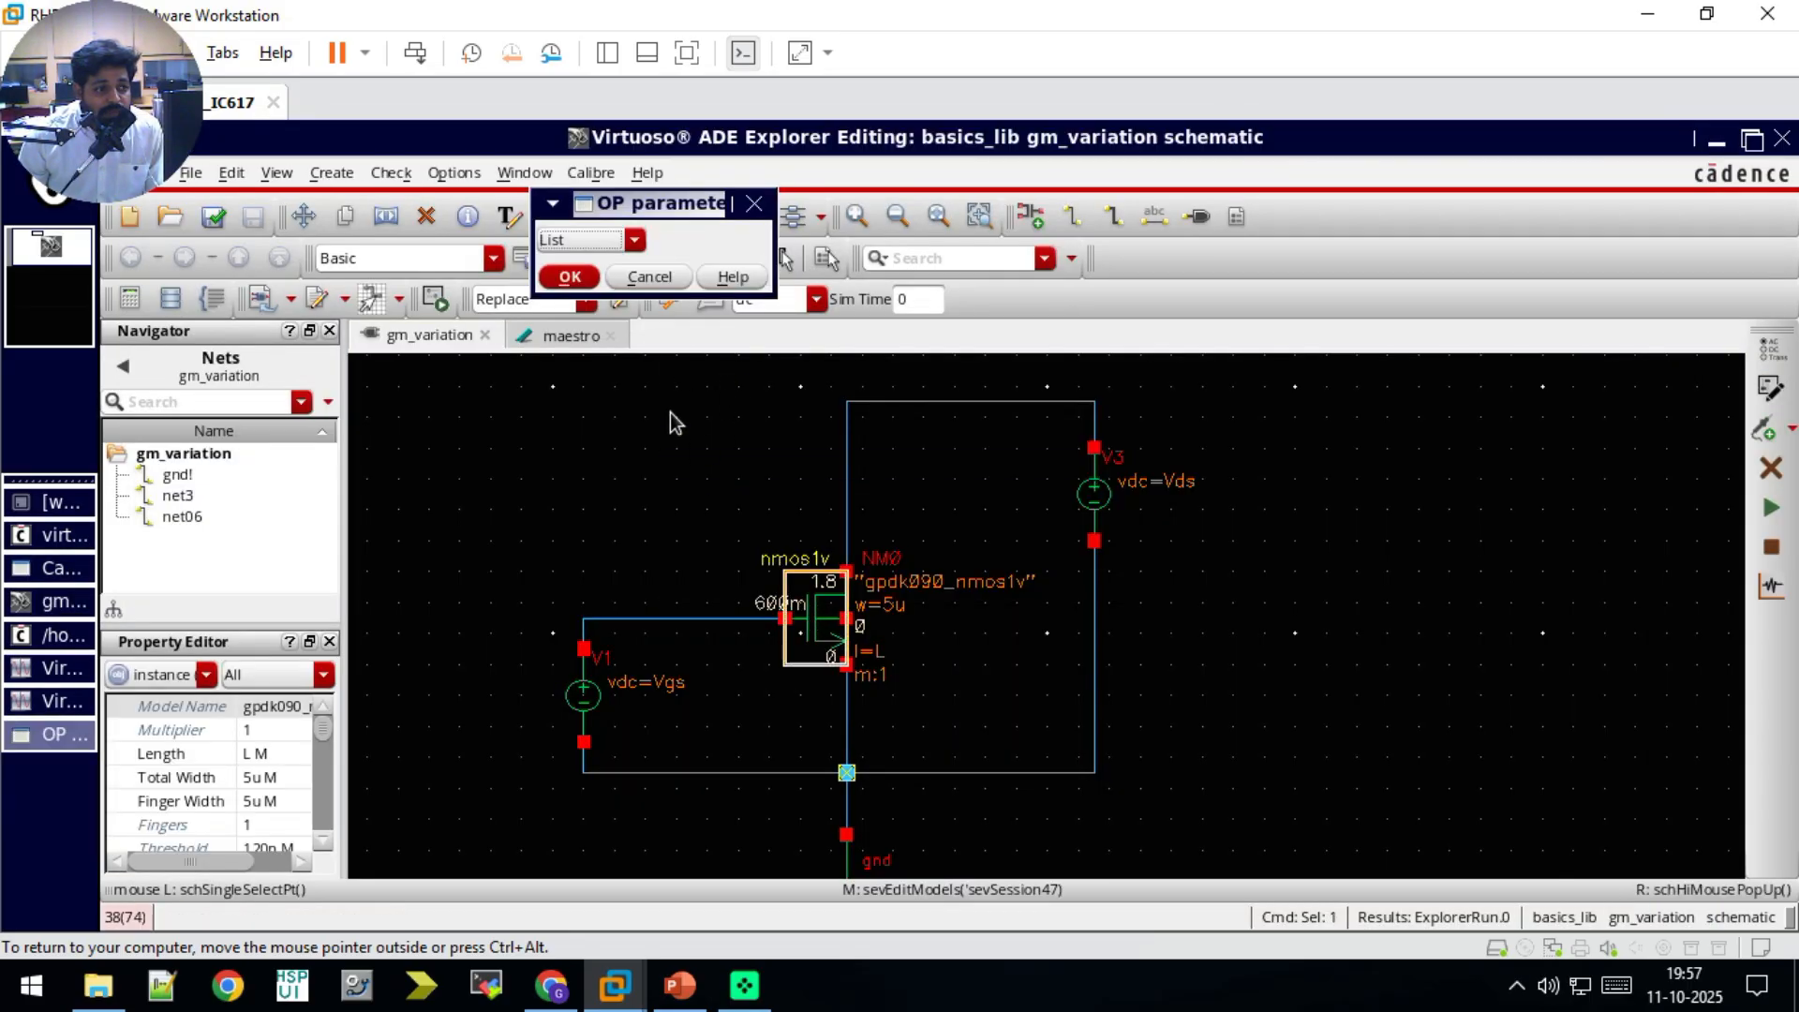
click(634, 241)
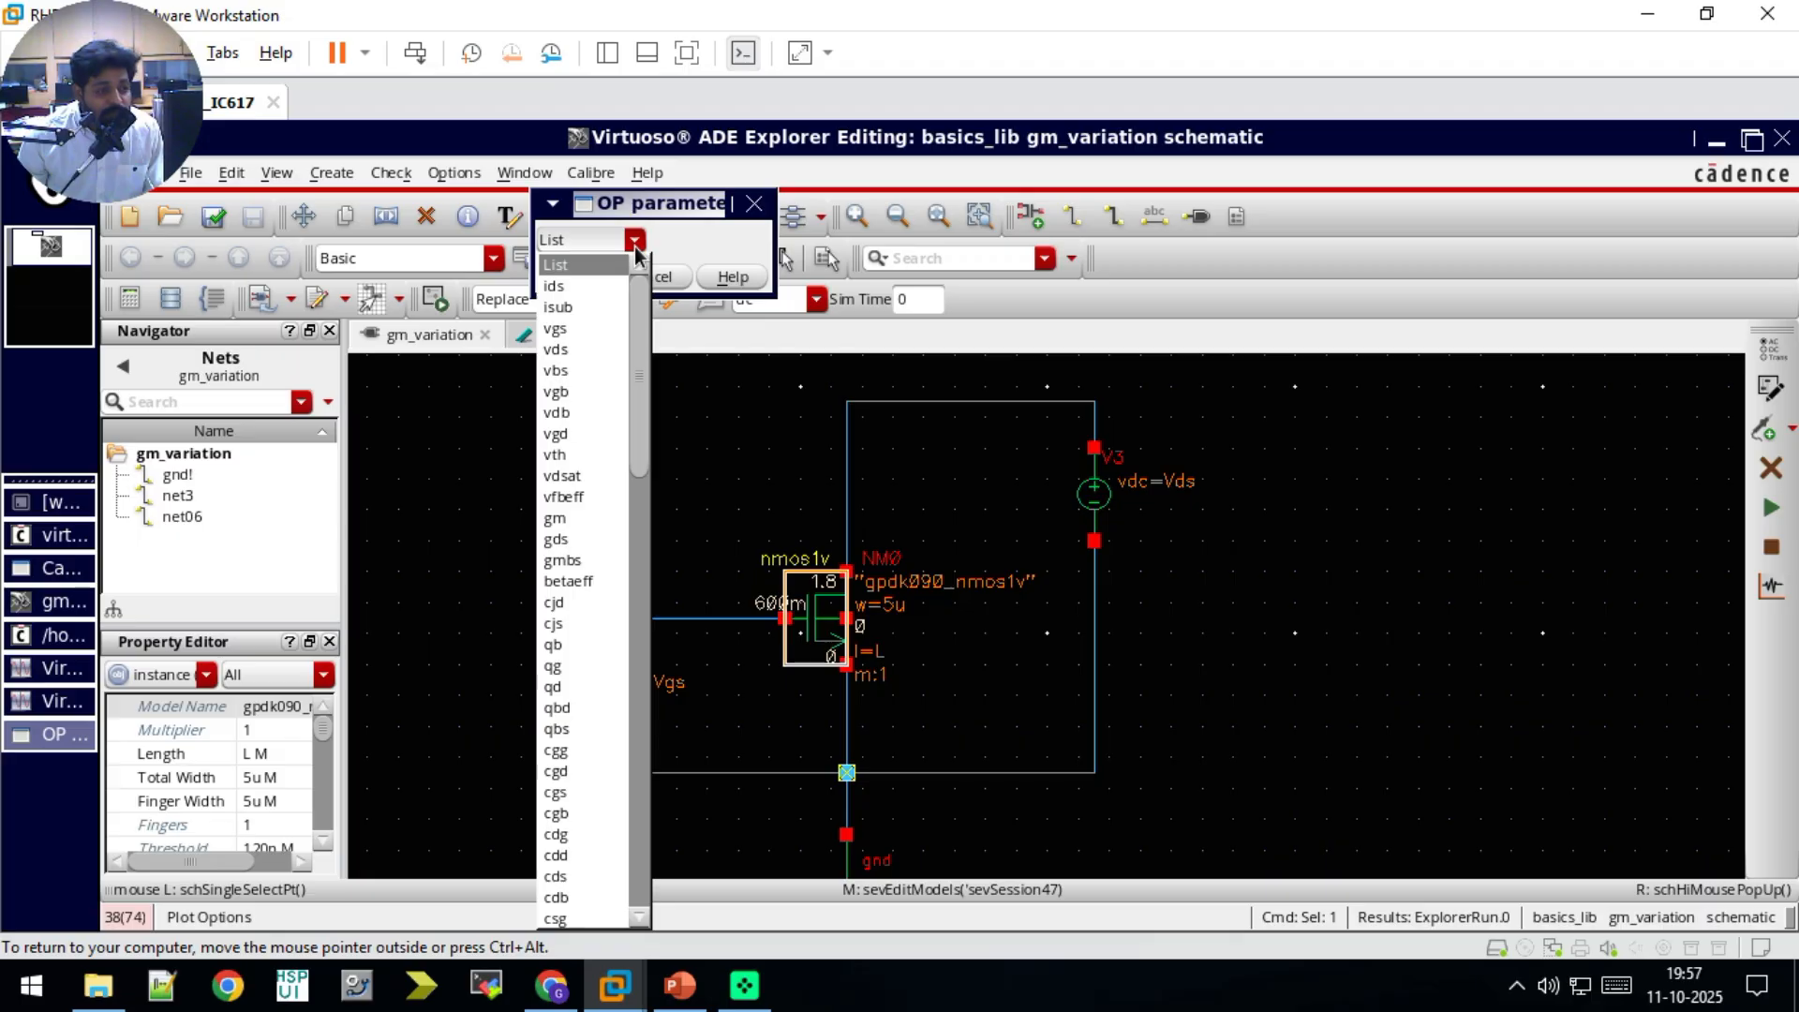
click(575, 520)
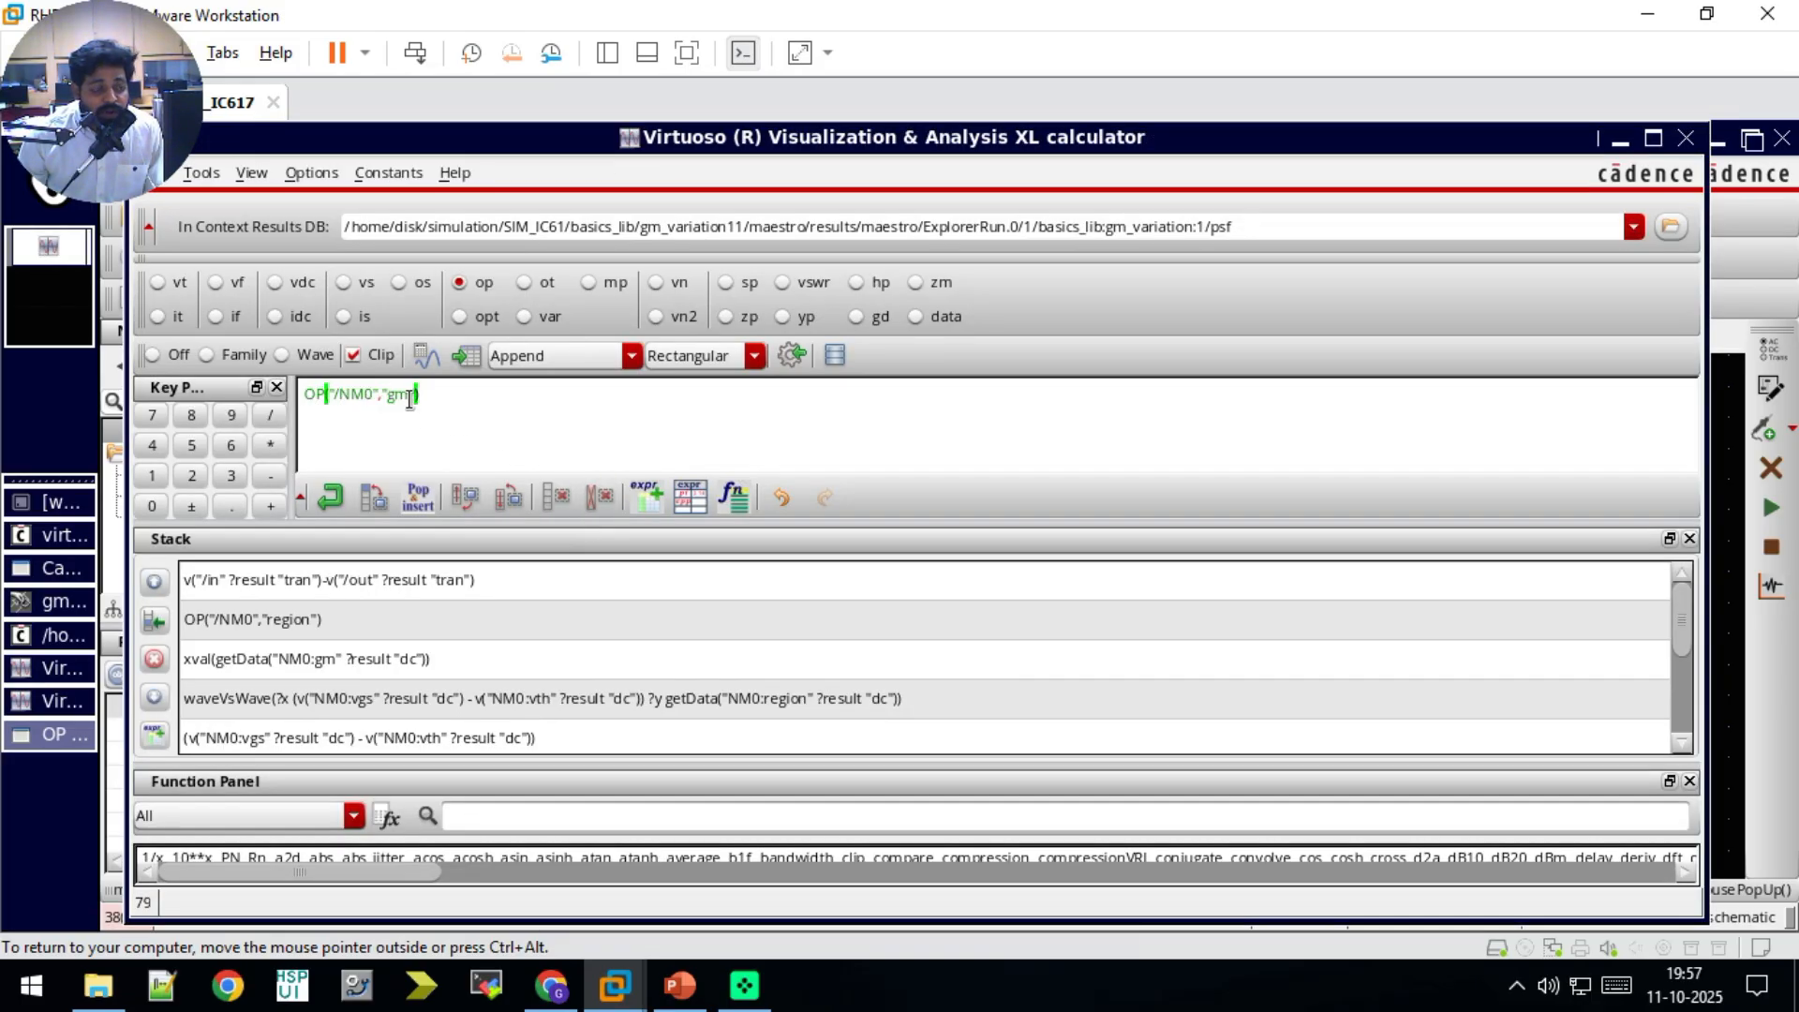
Step: Send OP("/NM0","gm") to the maestro outputs, close the calculator, and delete the empty expression row
click(792, 355)
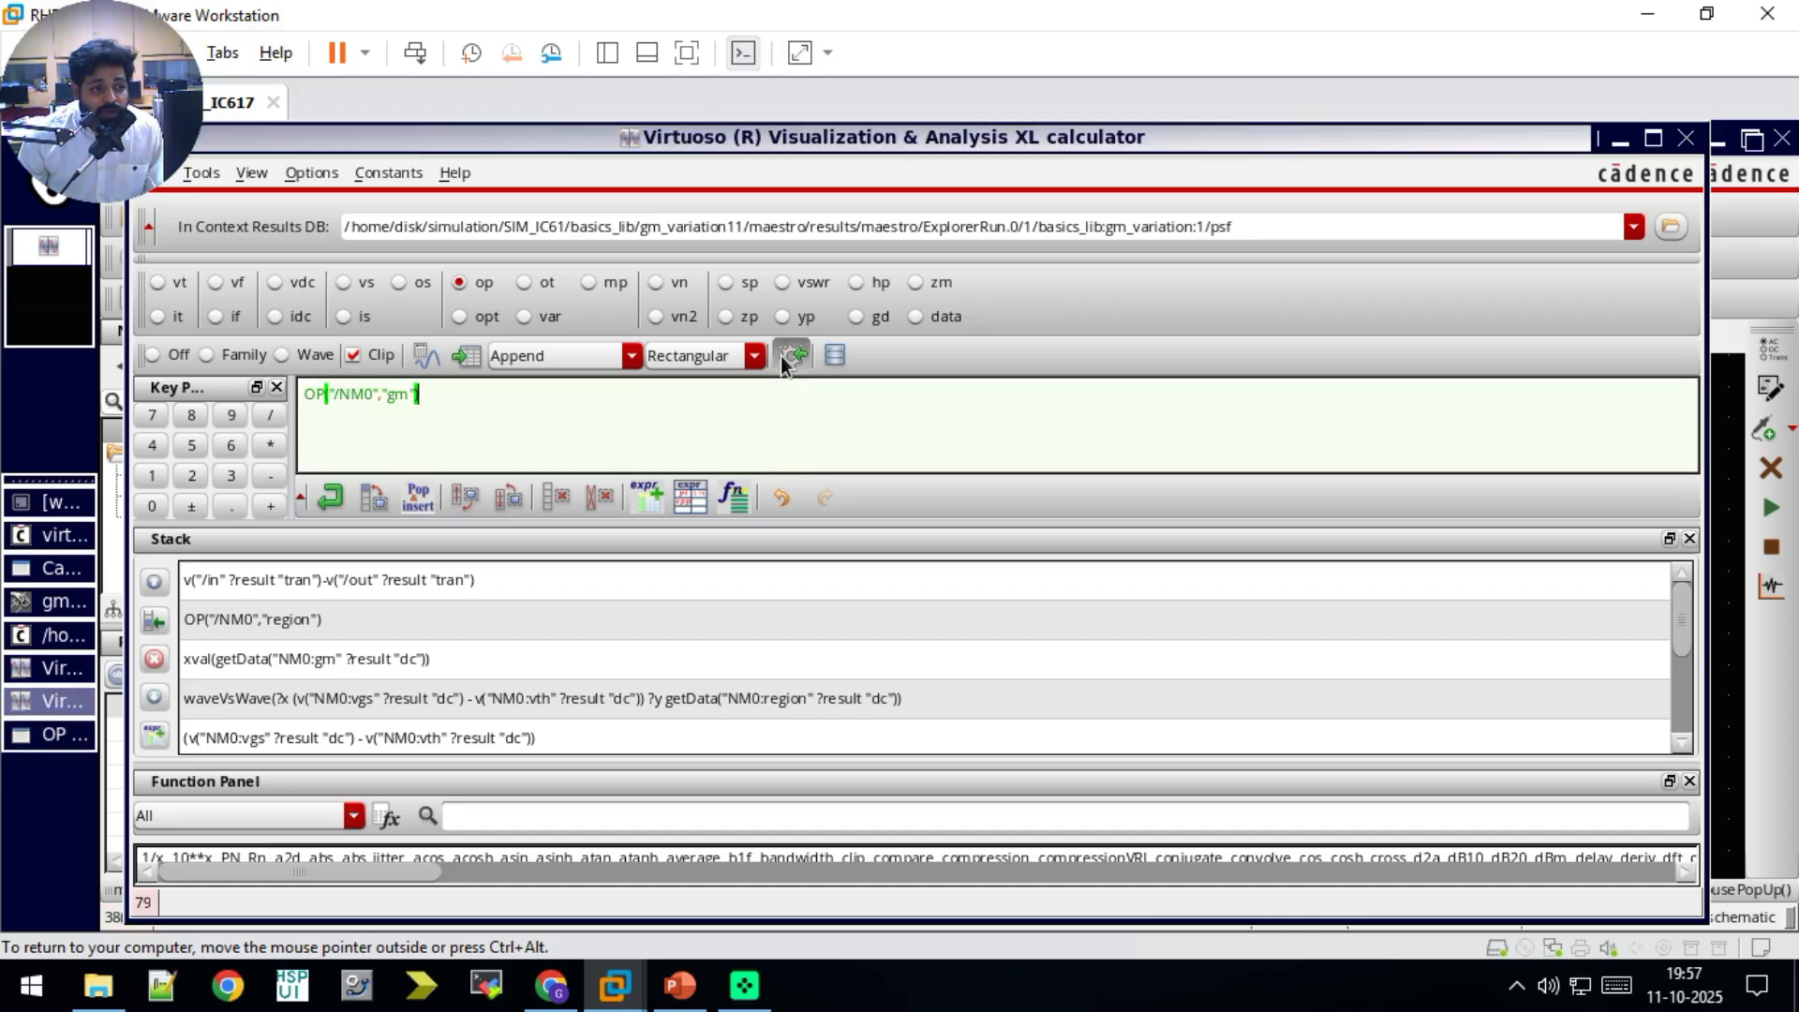
click(1685, 138)
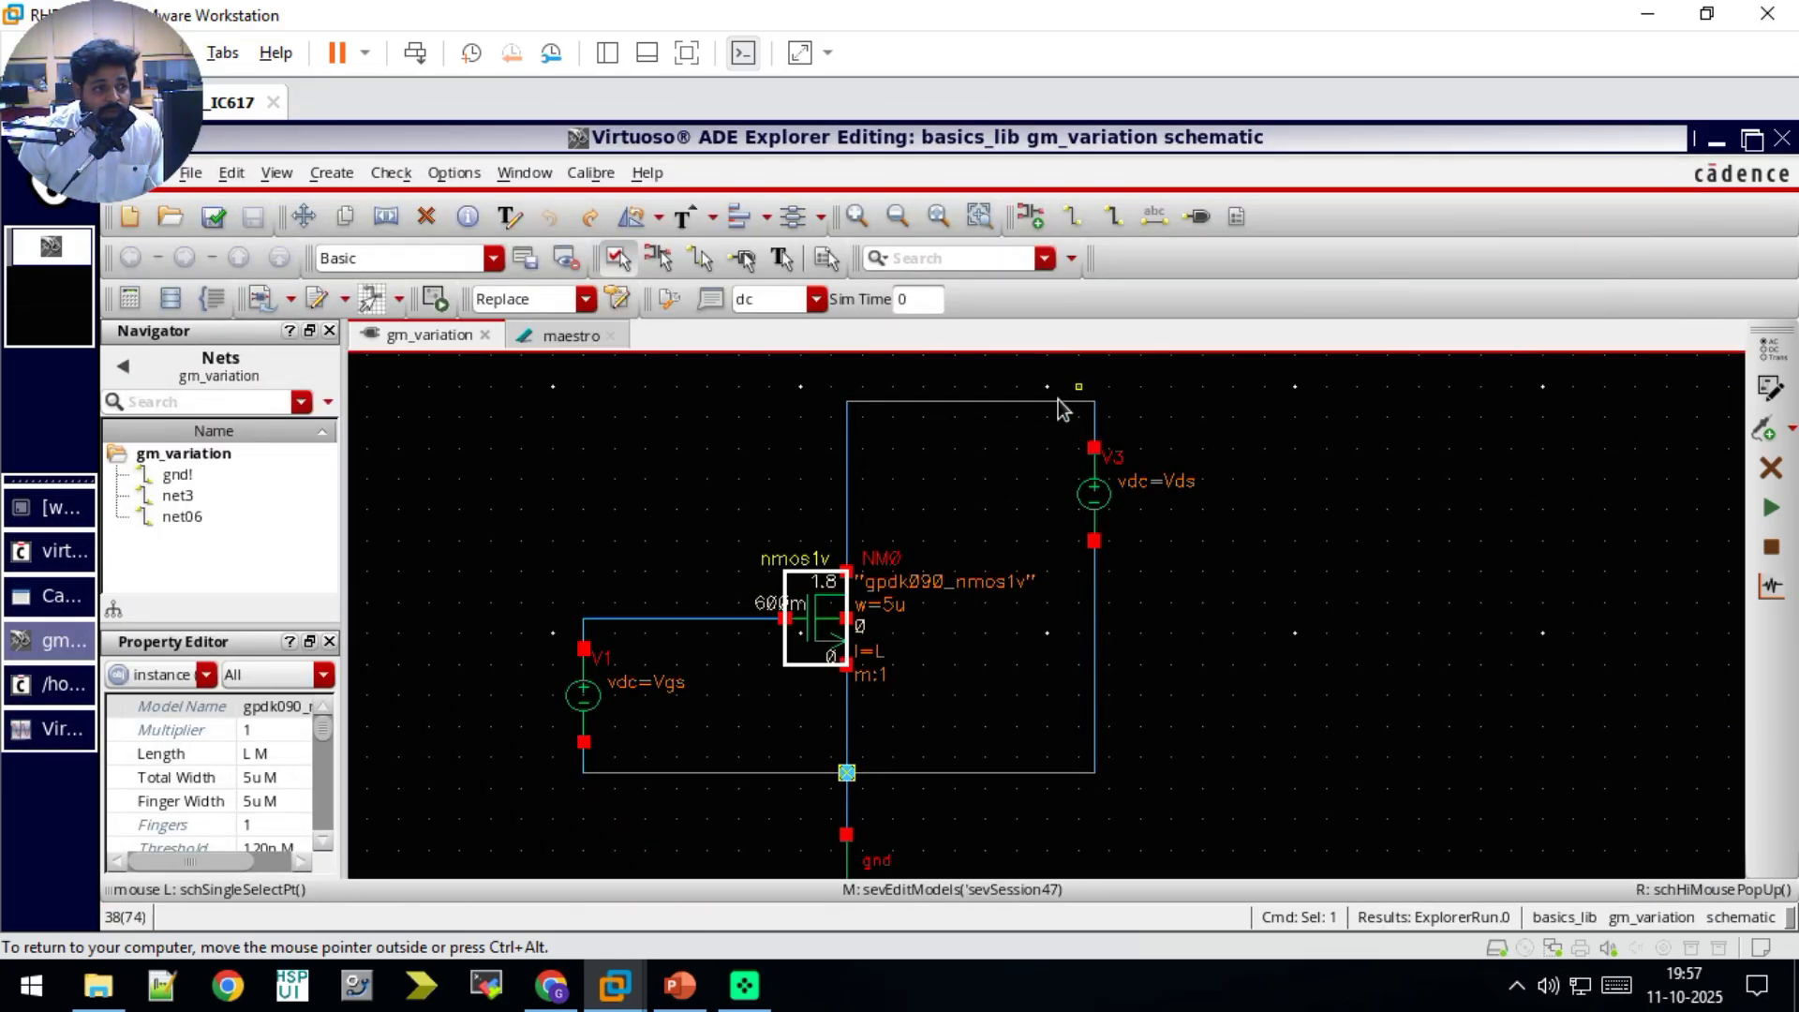
click(574, 335)
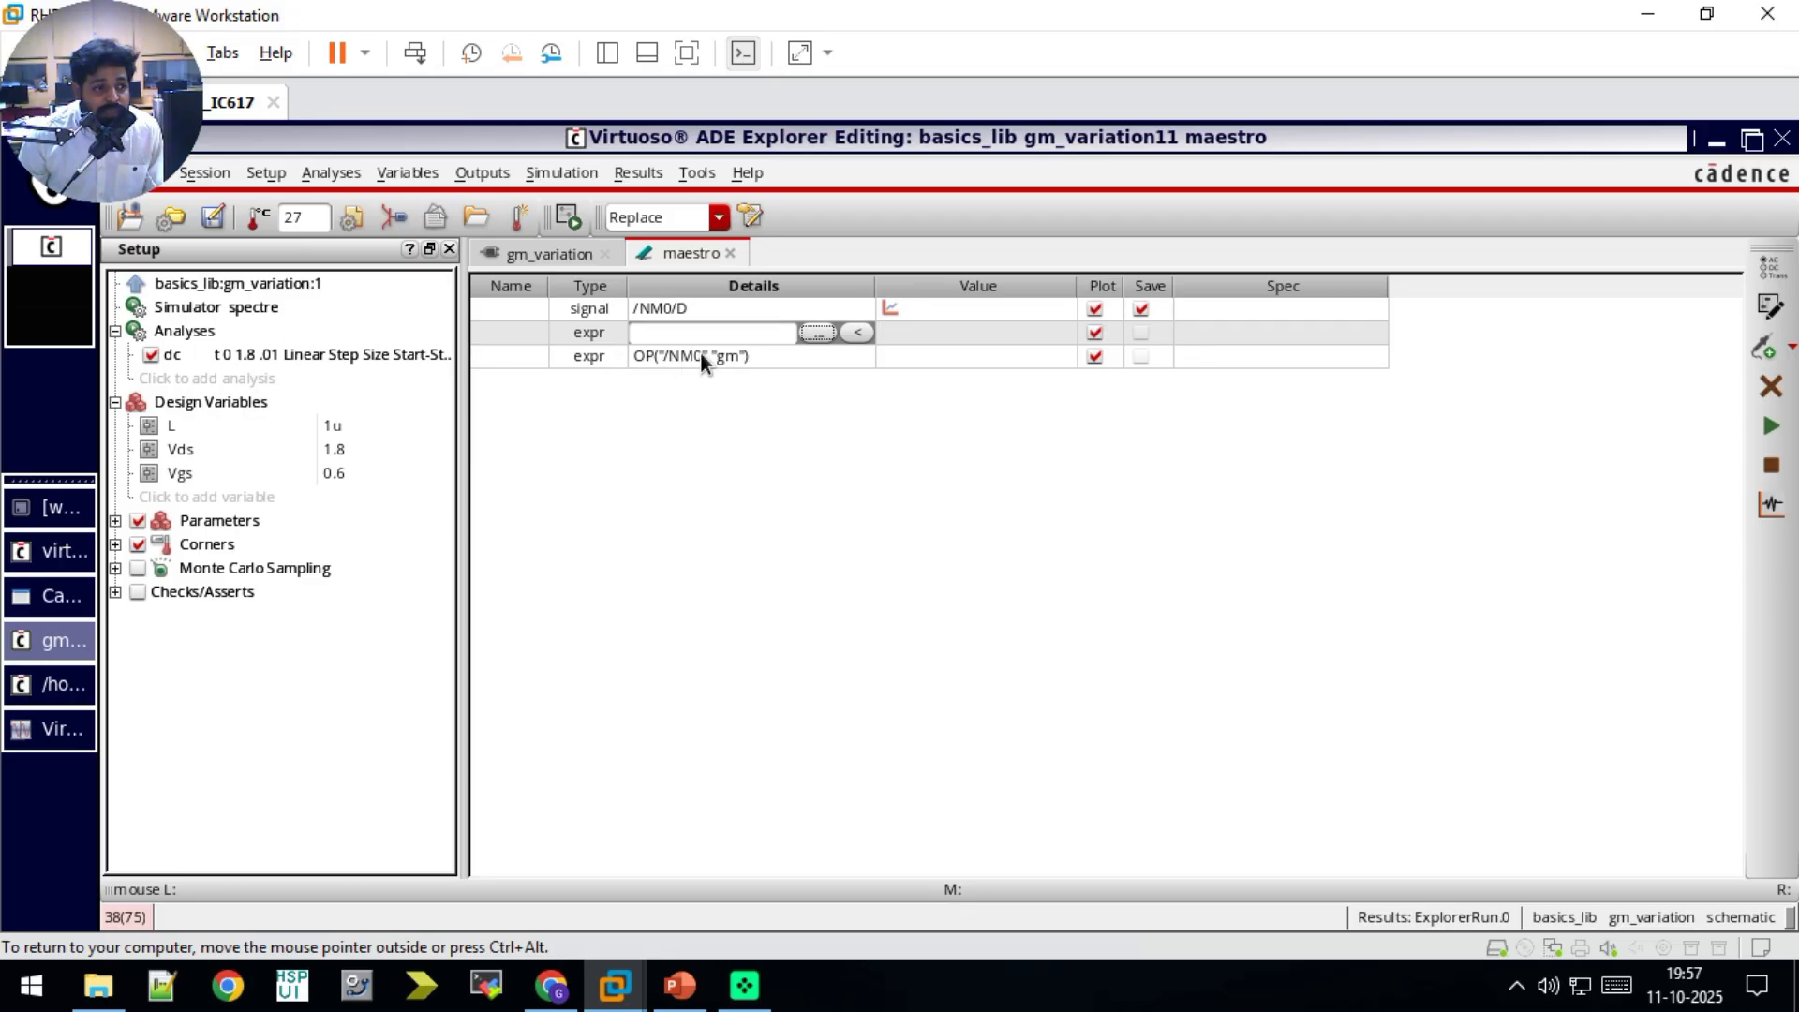
click(947, 332)
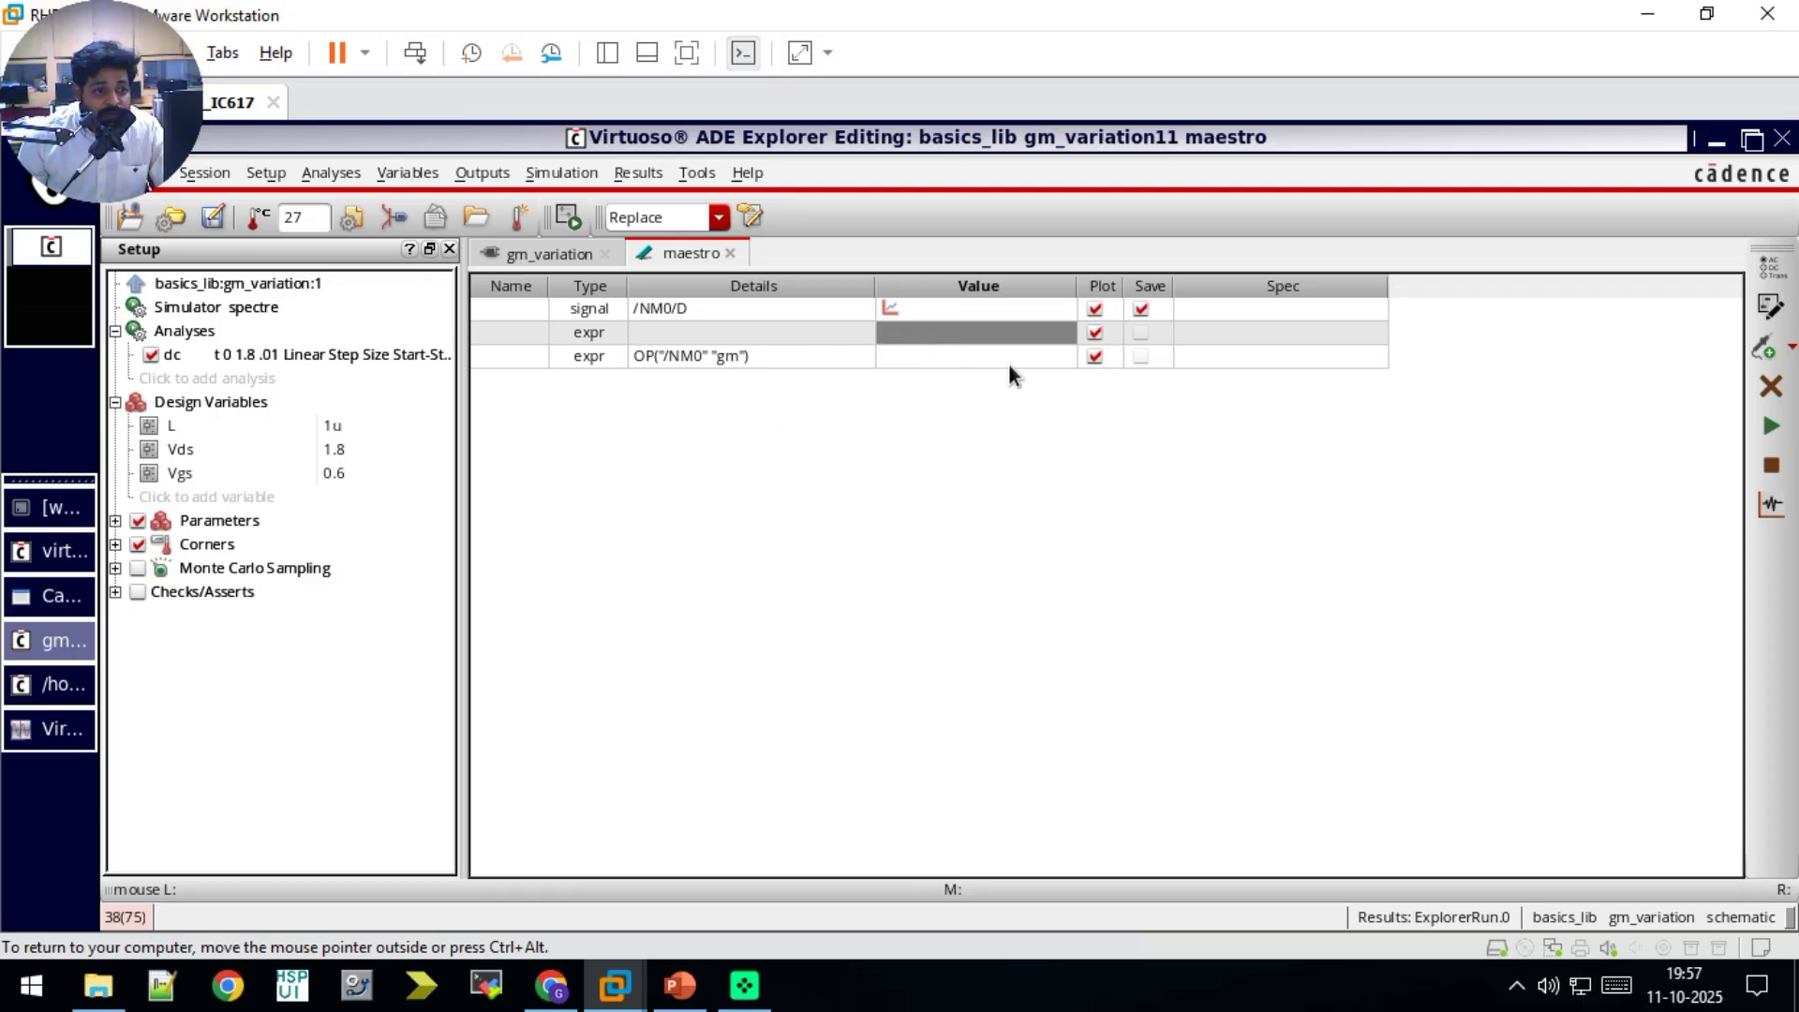
click(1771, 386)
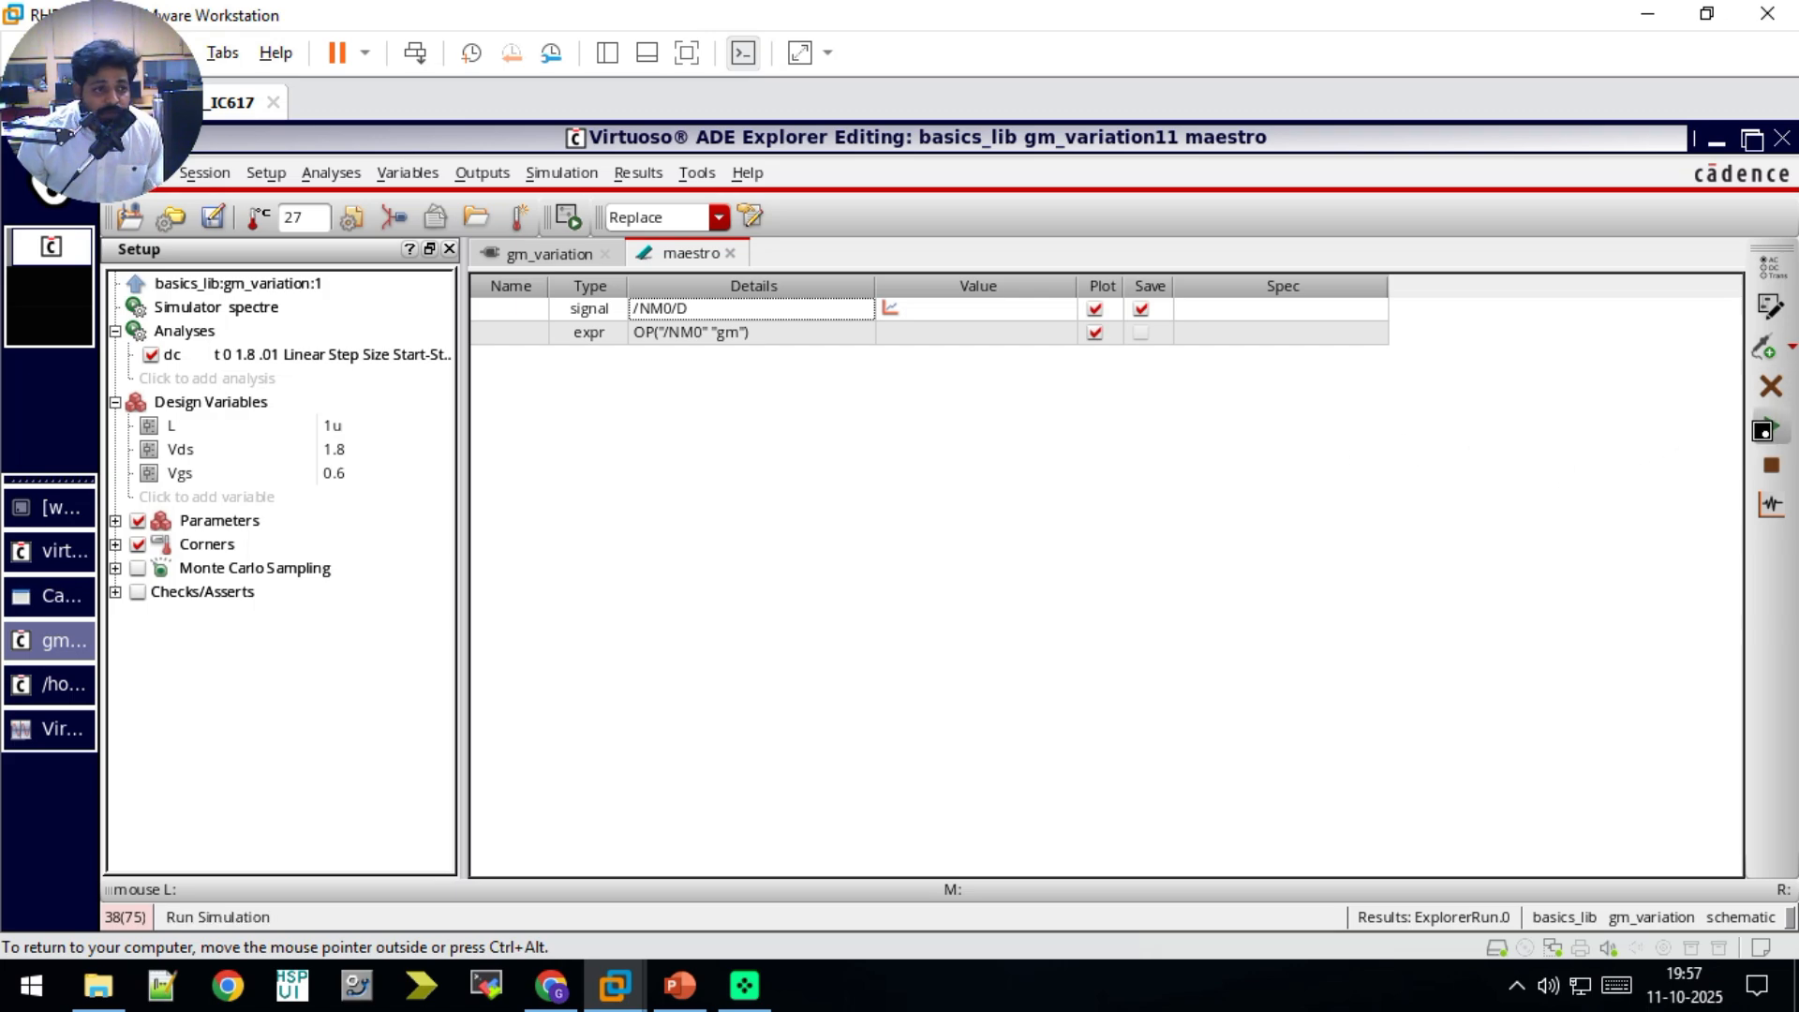
Step: Rerun the simulation with the gm expression included and close the DC response plot window
click(1771, 427)
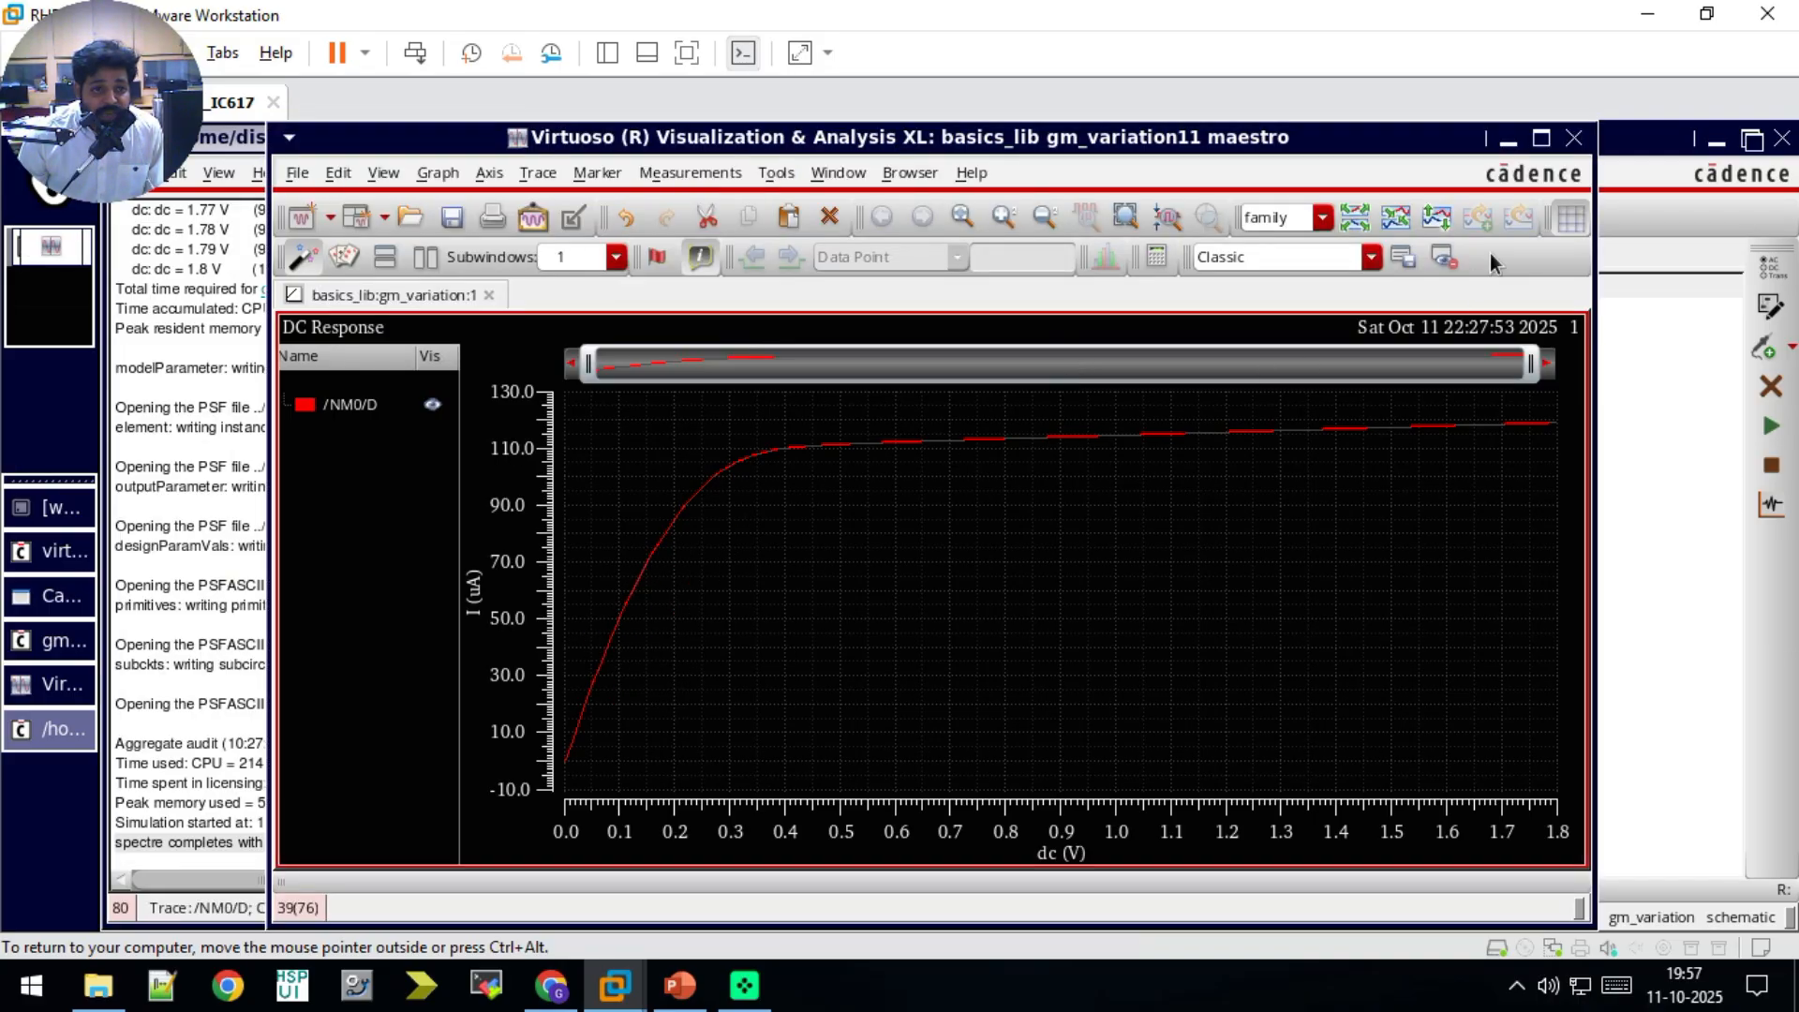
click(1575, 139)
click(946, 434)
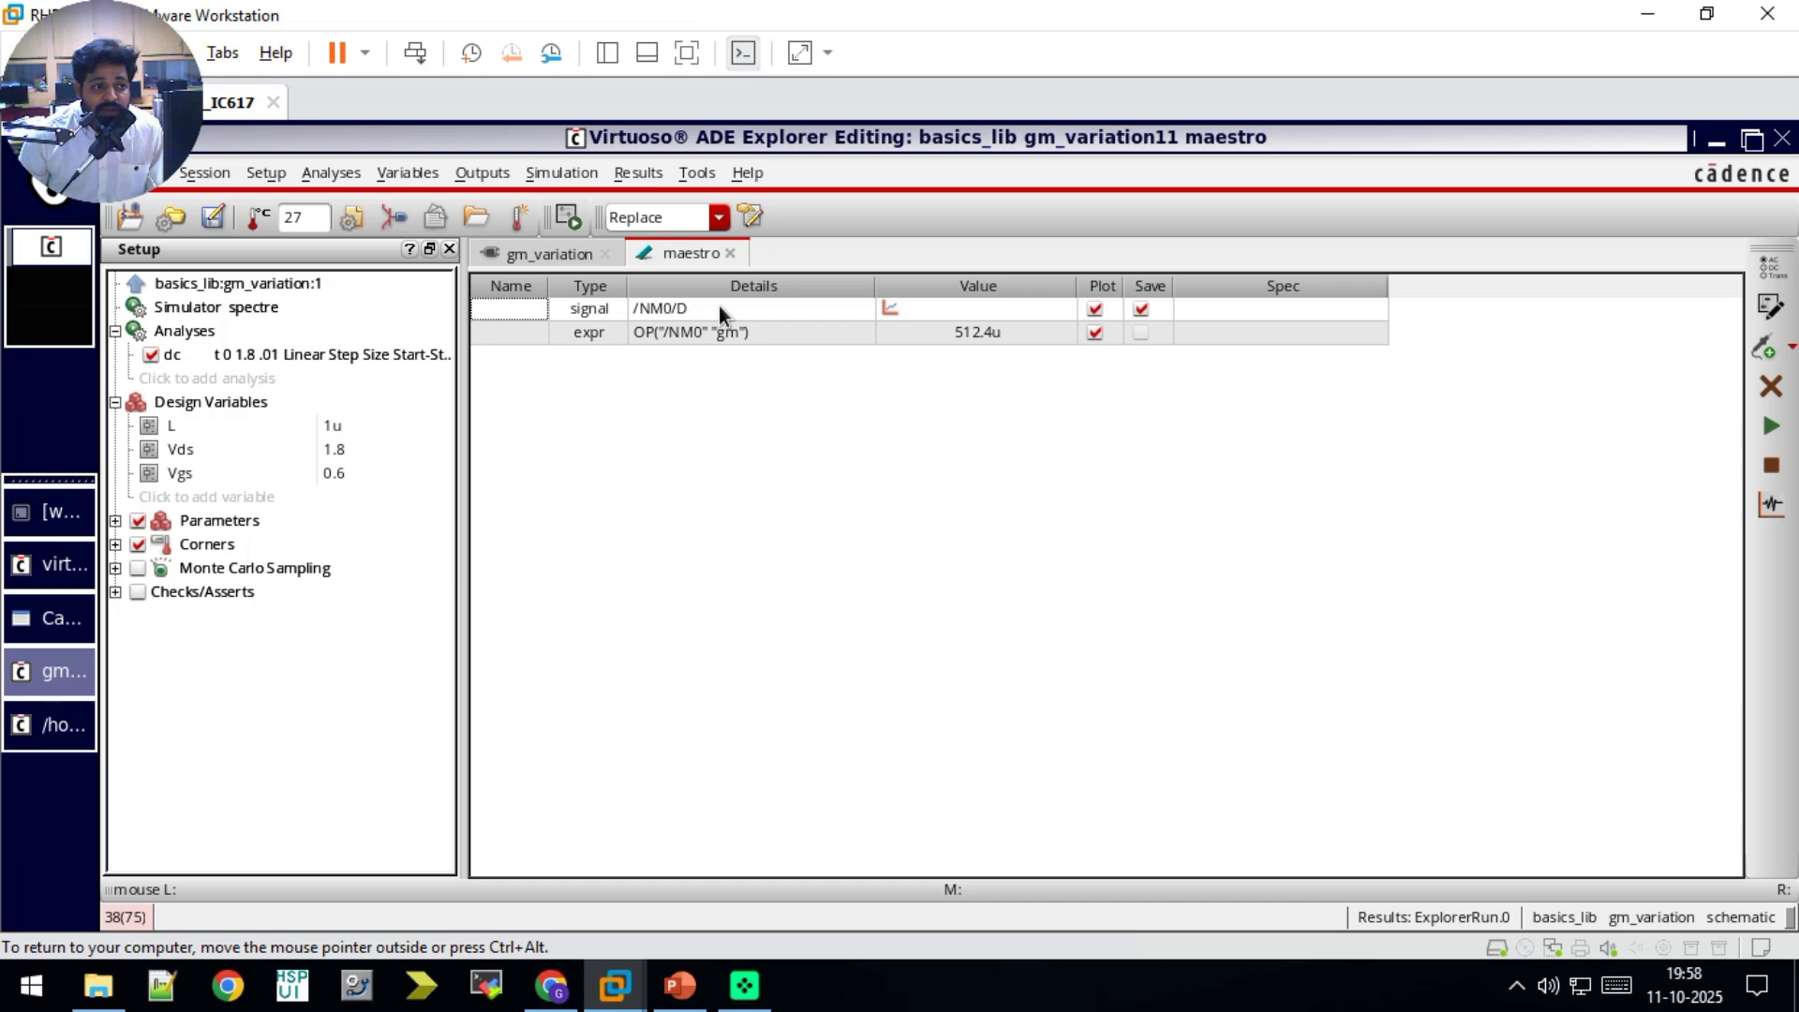
Step: Plot the simulation outputs to inspect the DC response, and close the graph window
click(885, 311)
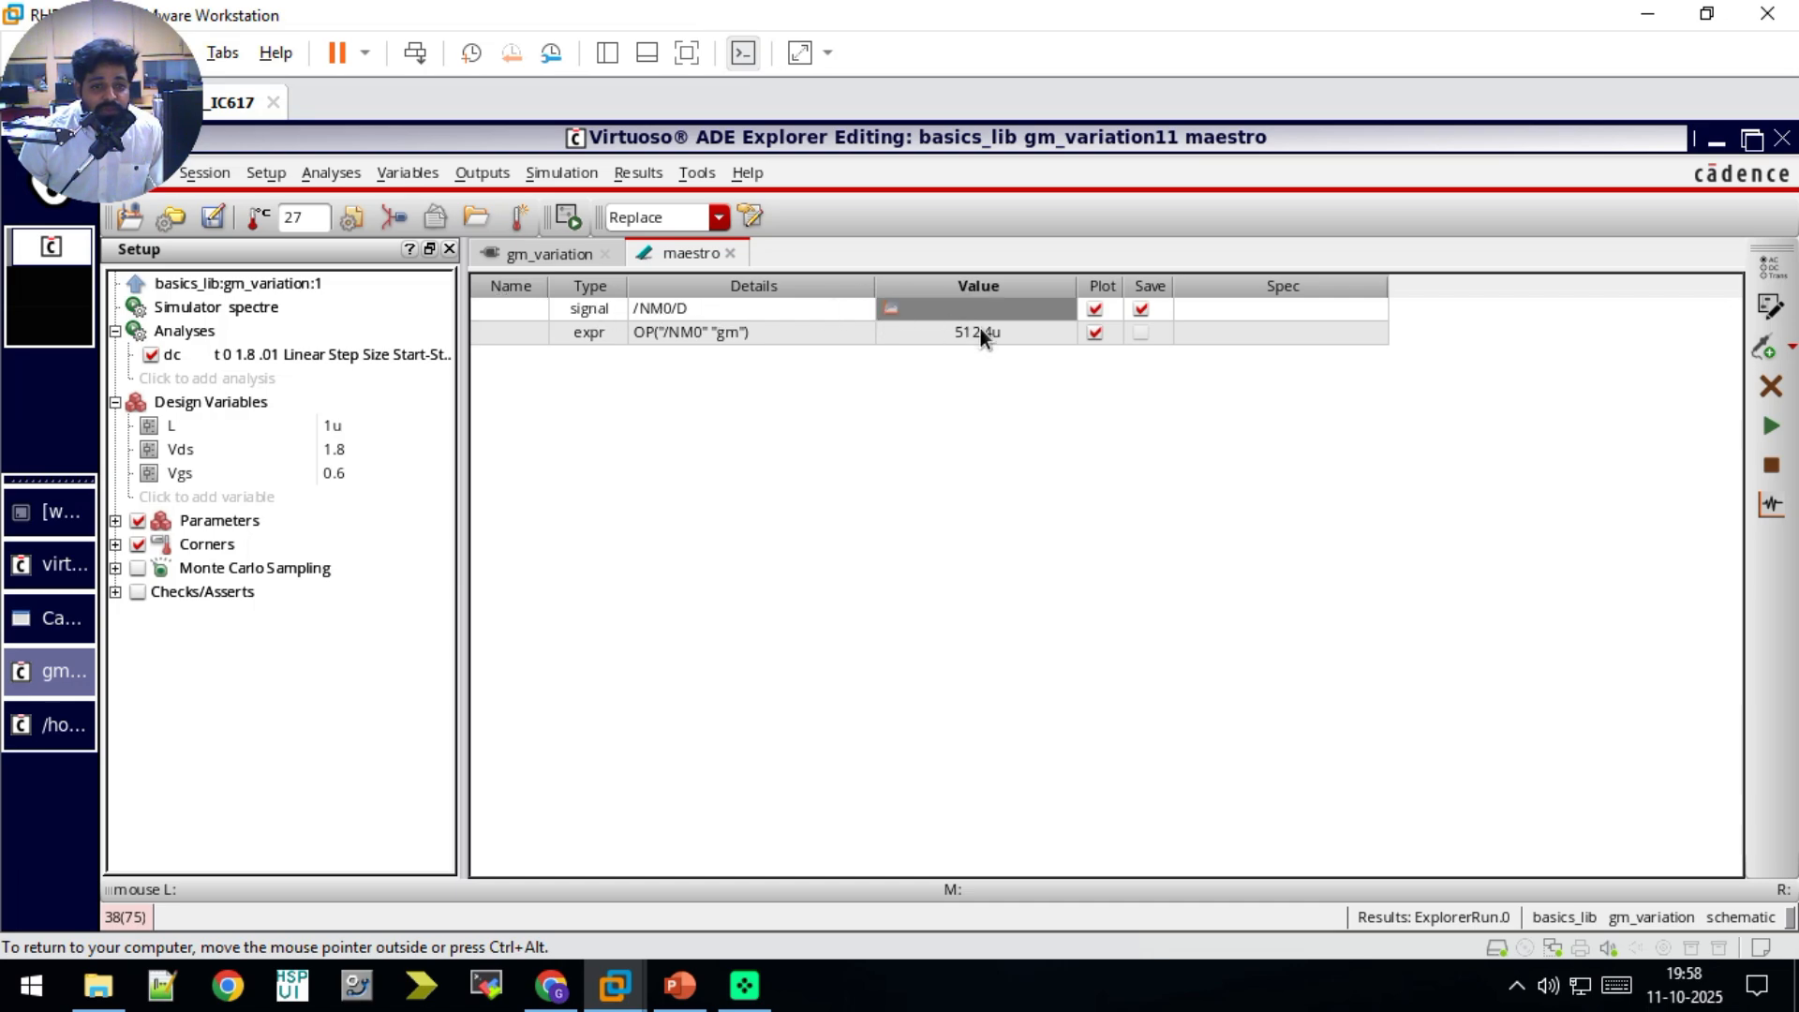
click(1770, 504)
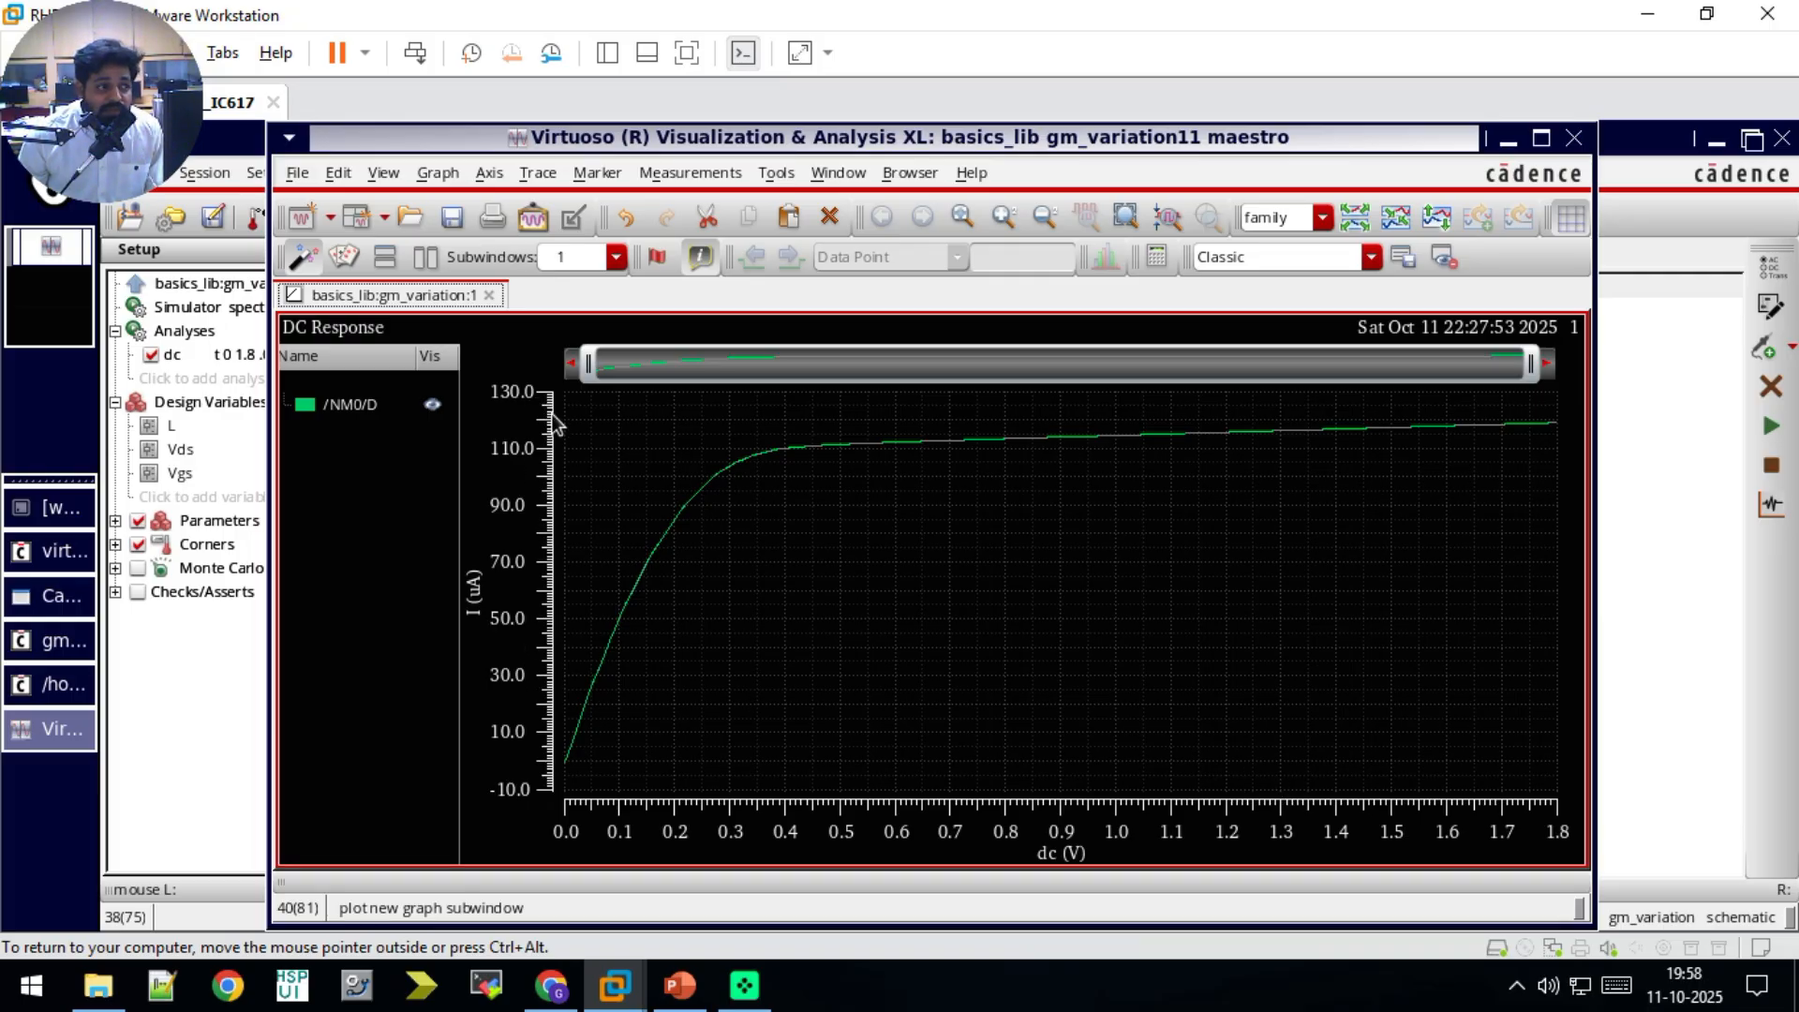
click(1574, 138)
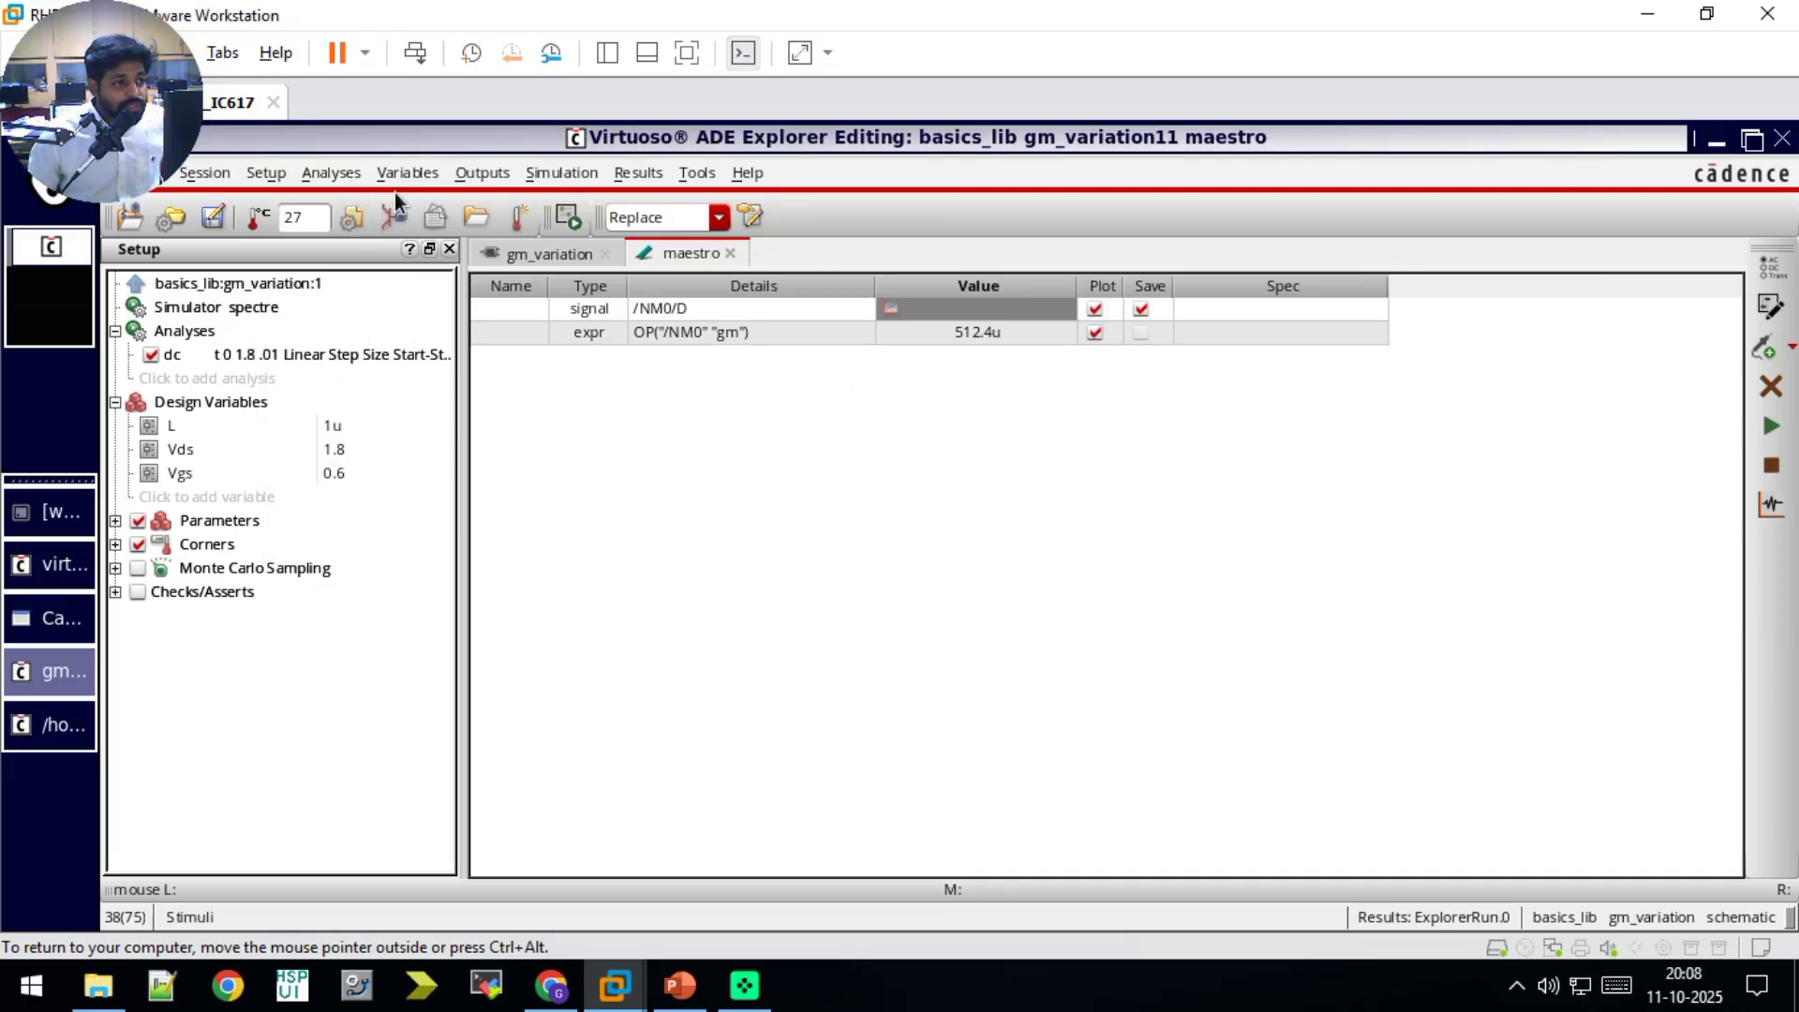
Step: Minimize the ADE Explorer and simulation log windows and open the basics_lib folder on the desktop
click(341, 177)
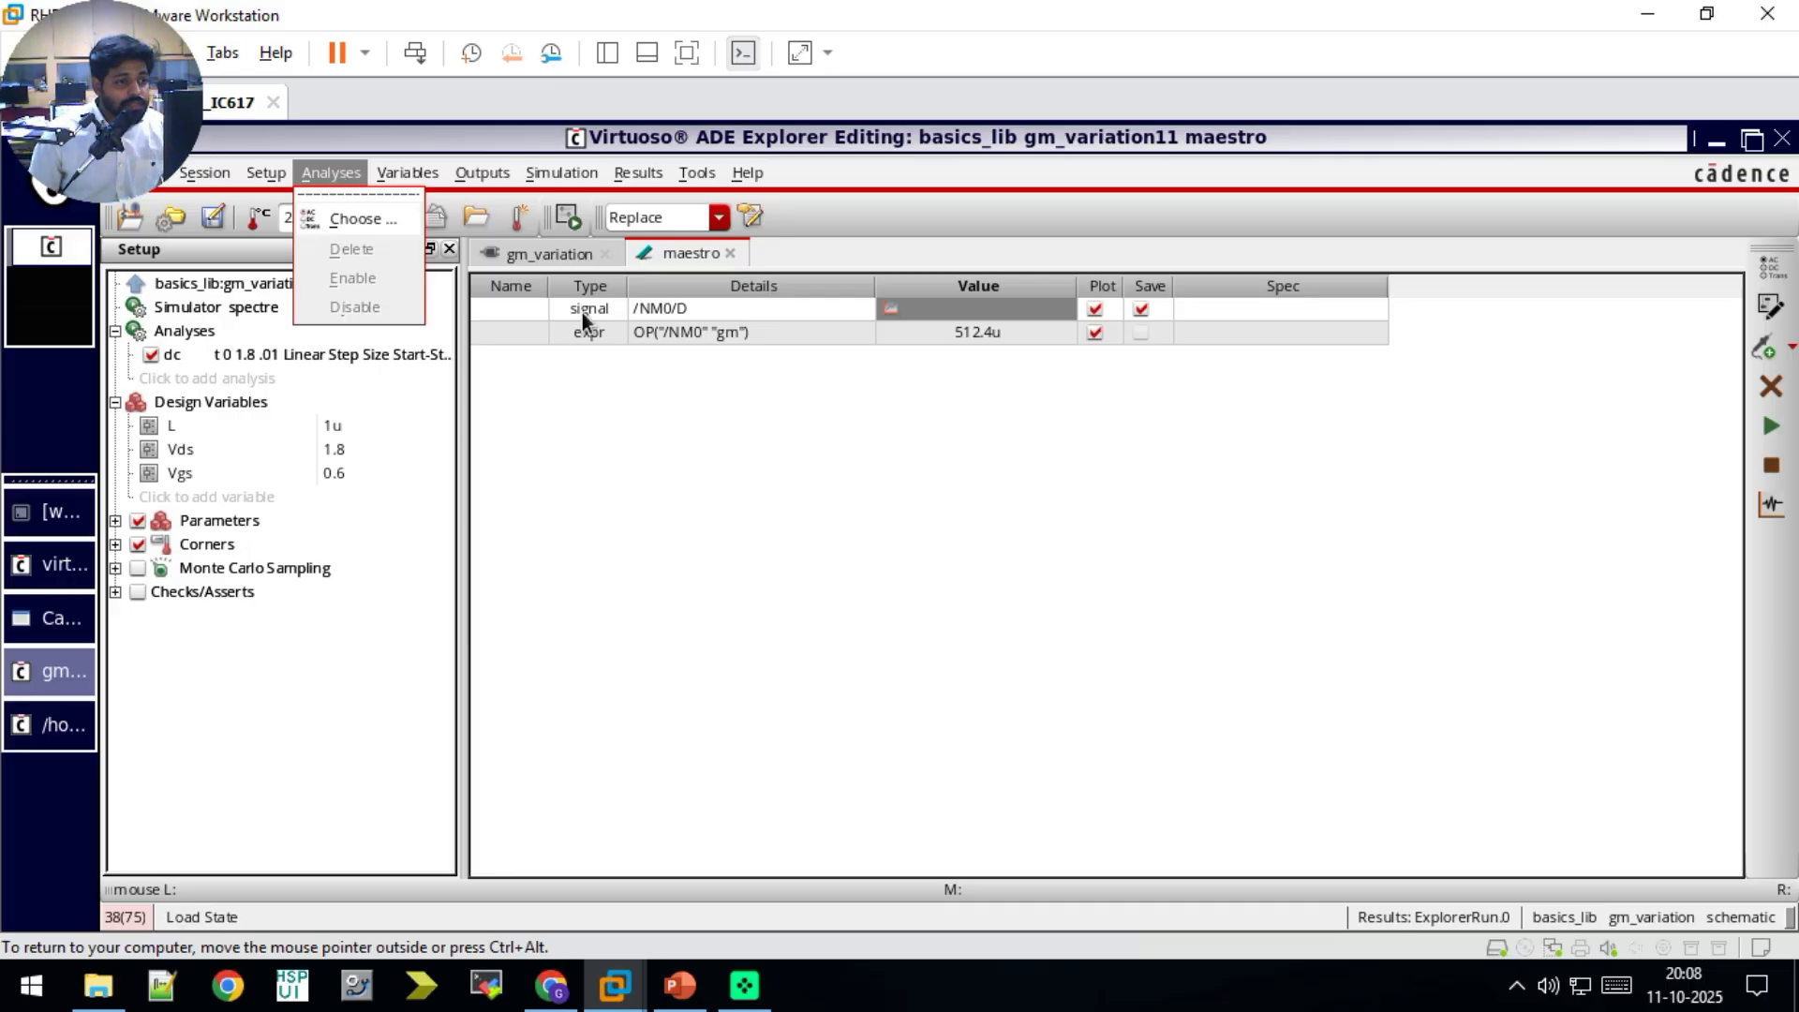
click(1718, 137)
click(1716, 137)
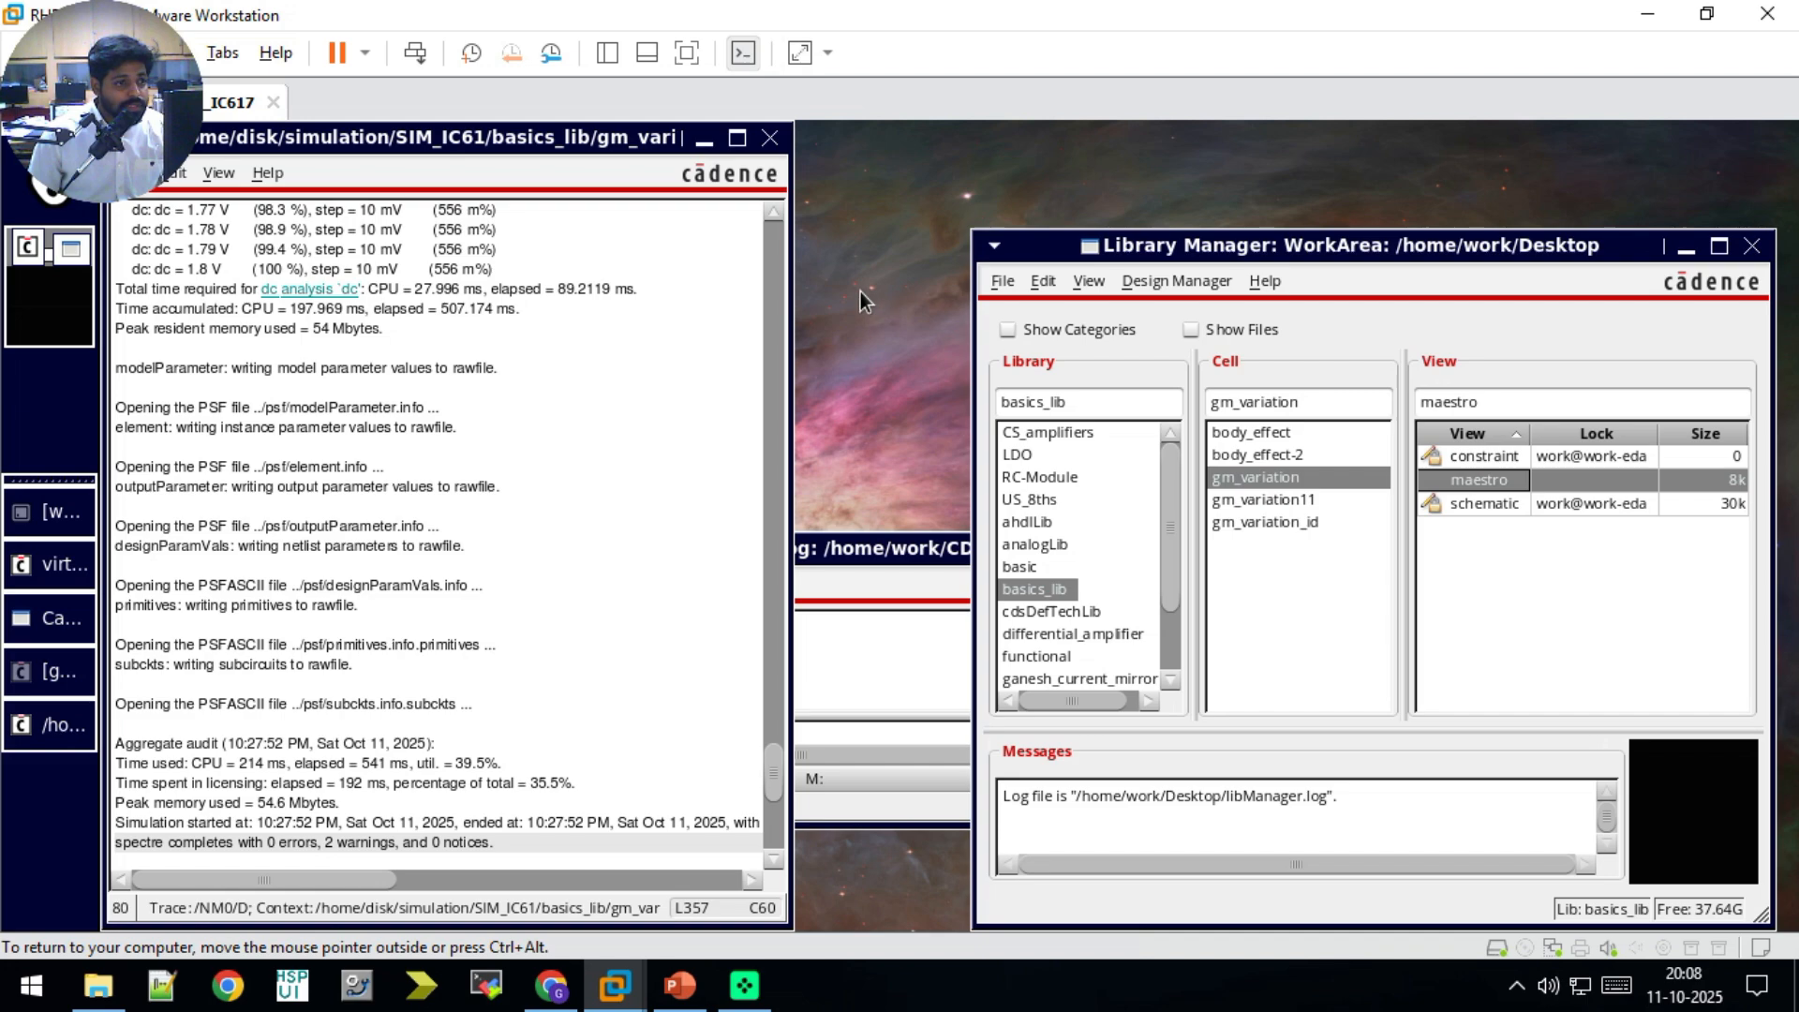
click(705, 141)
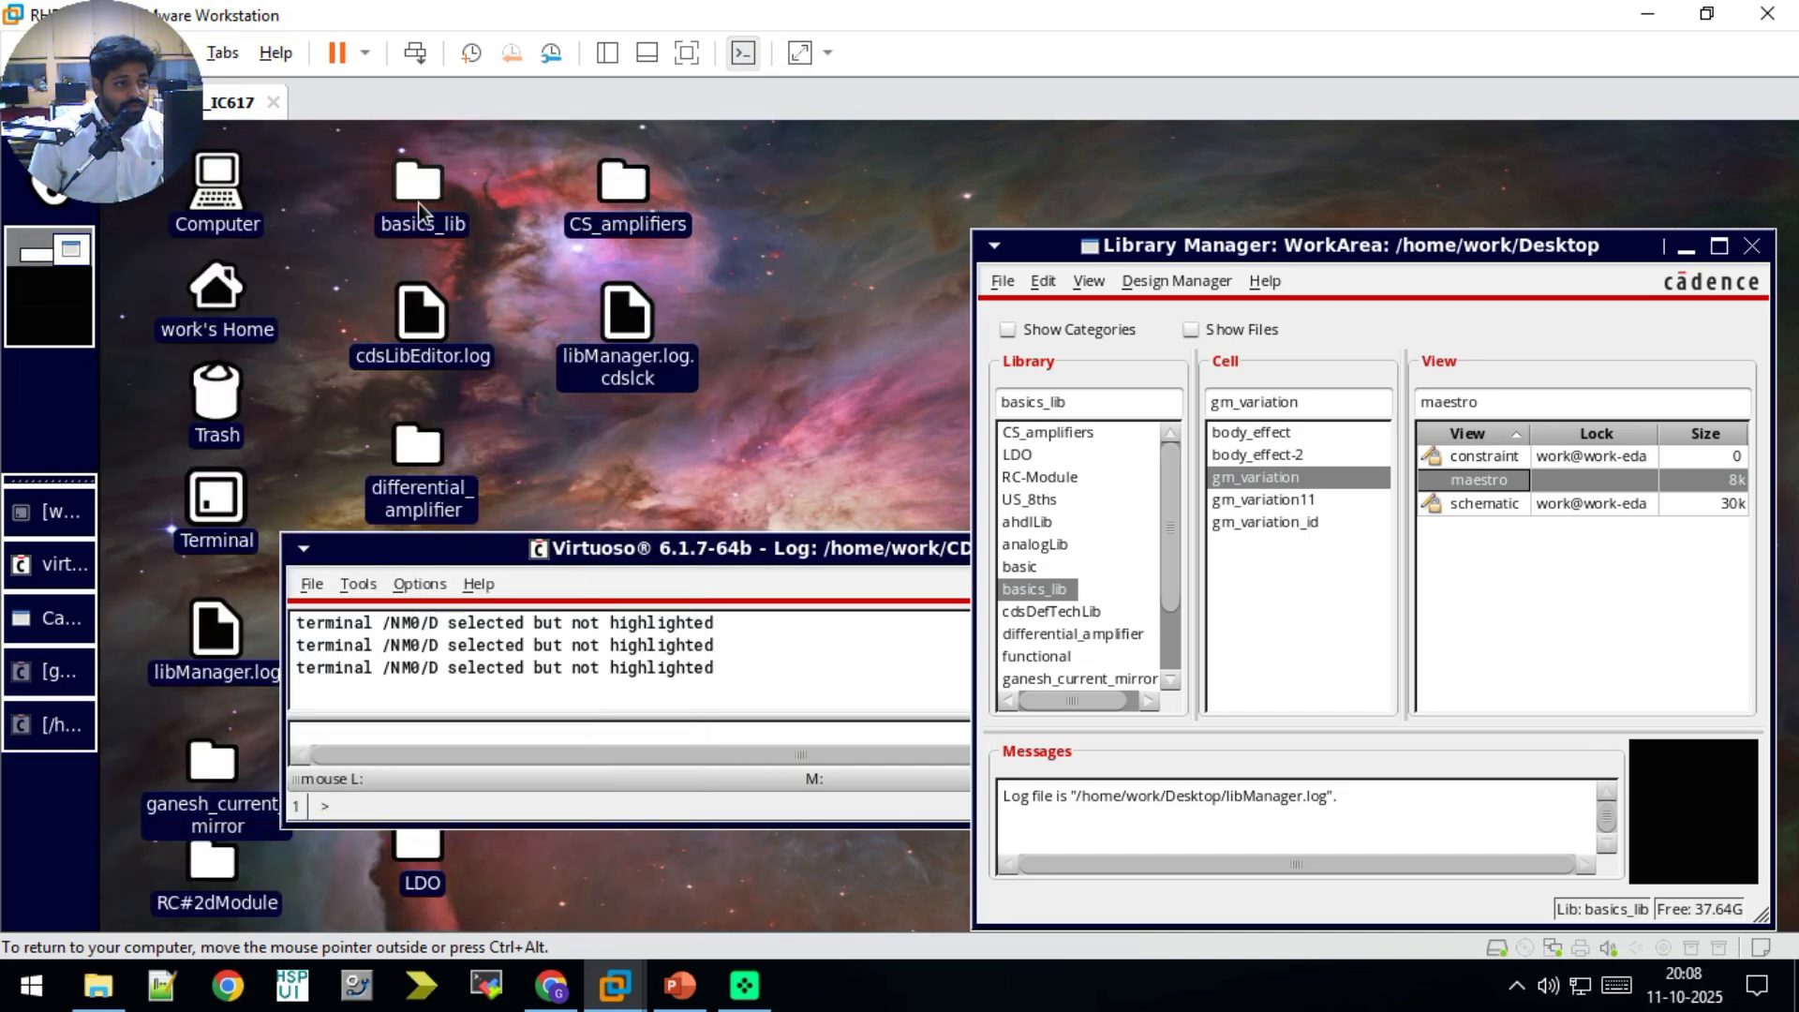
double_click(418, 202)
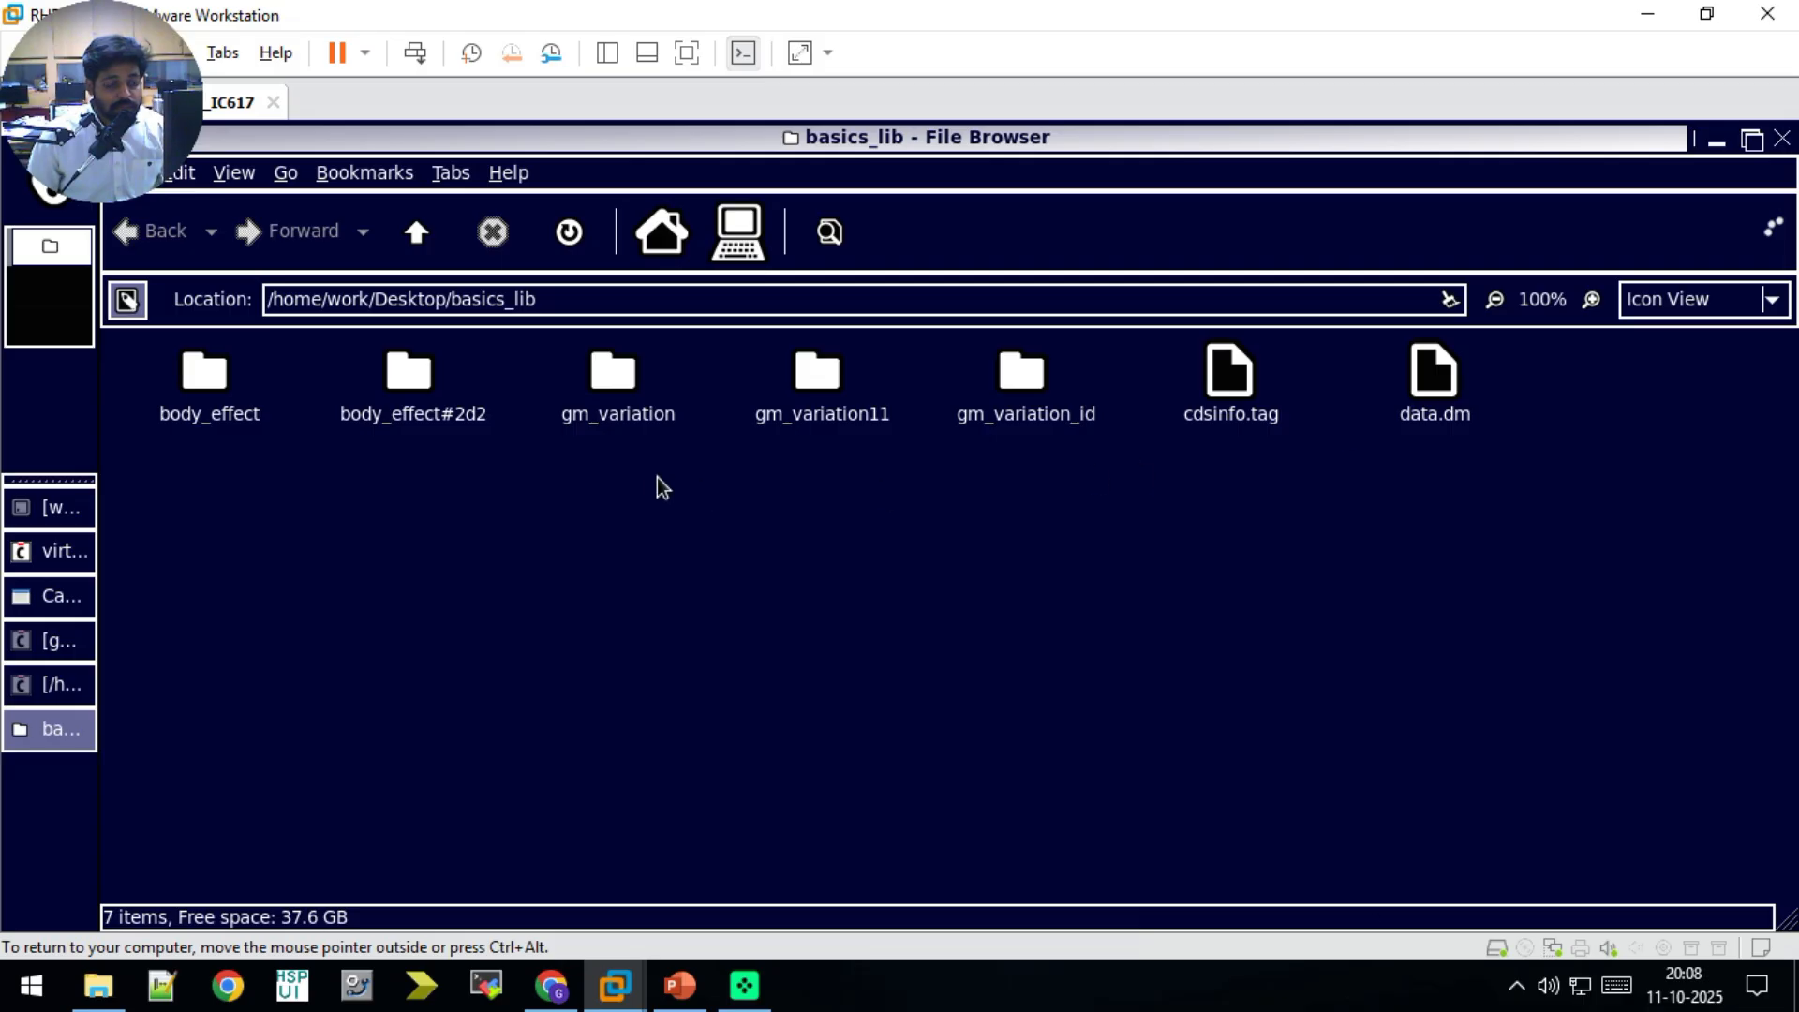
Step: Create an empty file named saveop.scs in the basics_lib folder
right_click(829, 543)
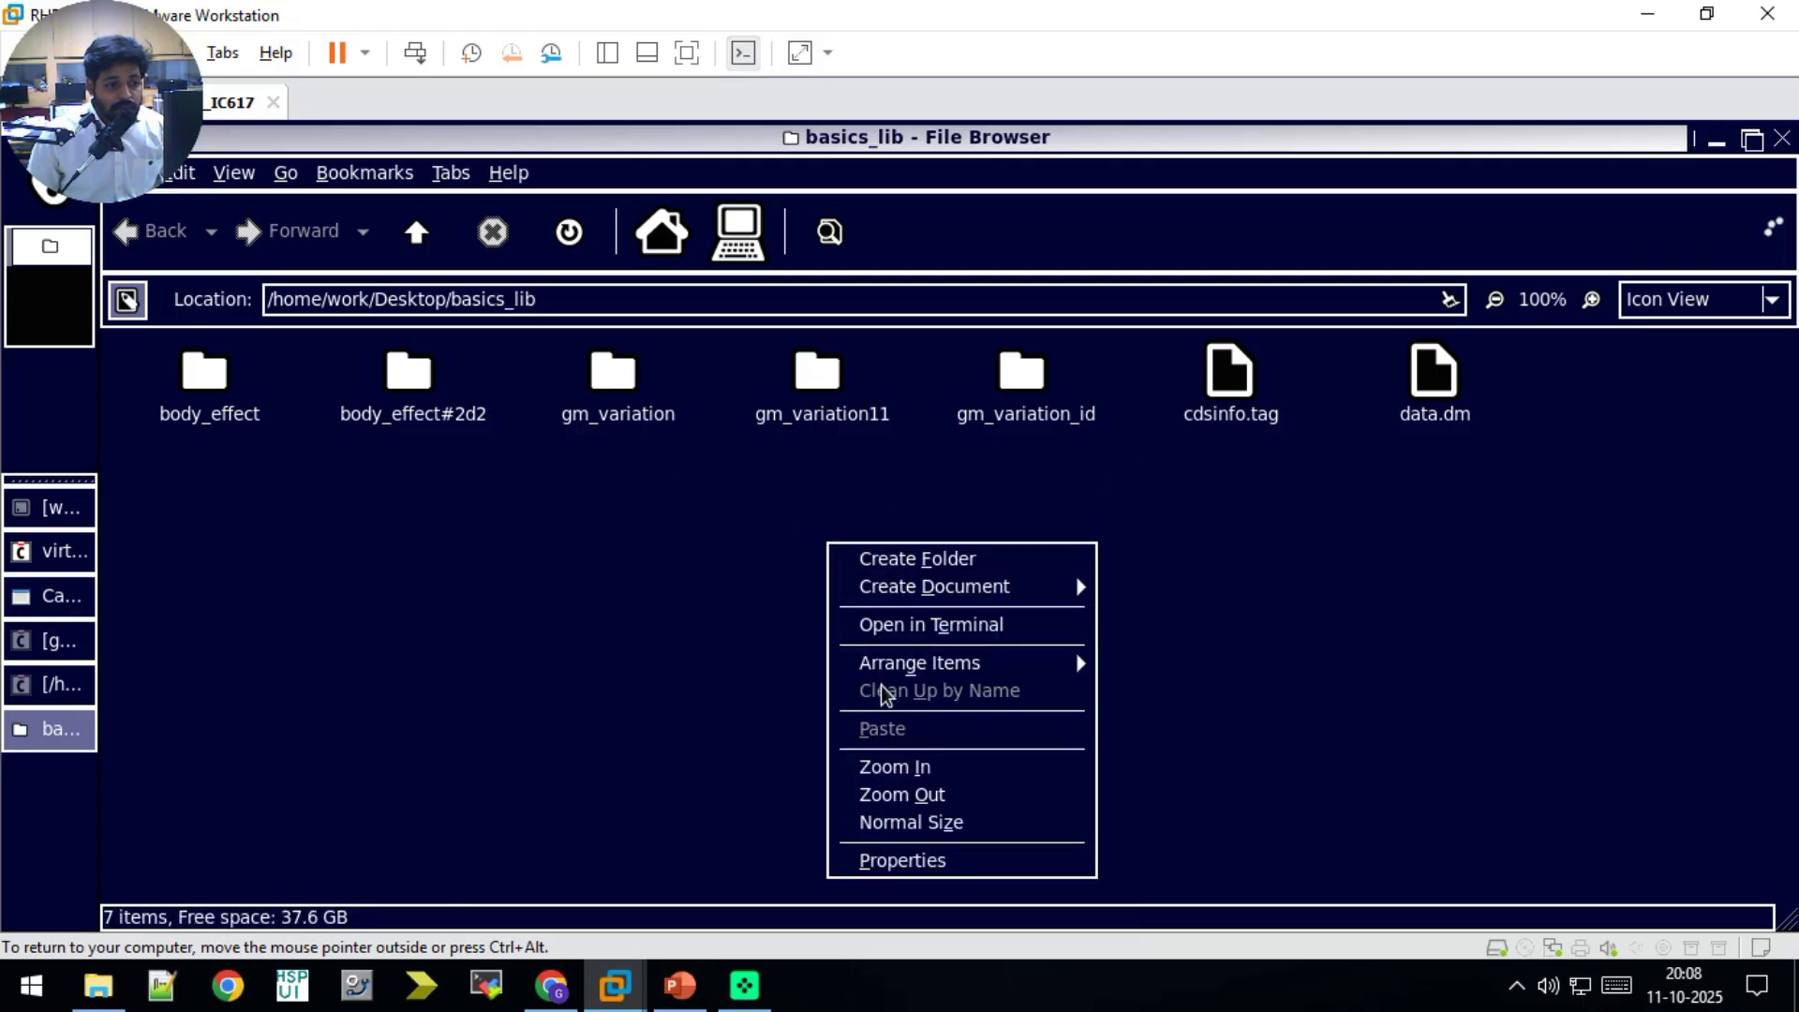
mouse_move(935, 590)
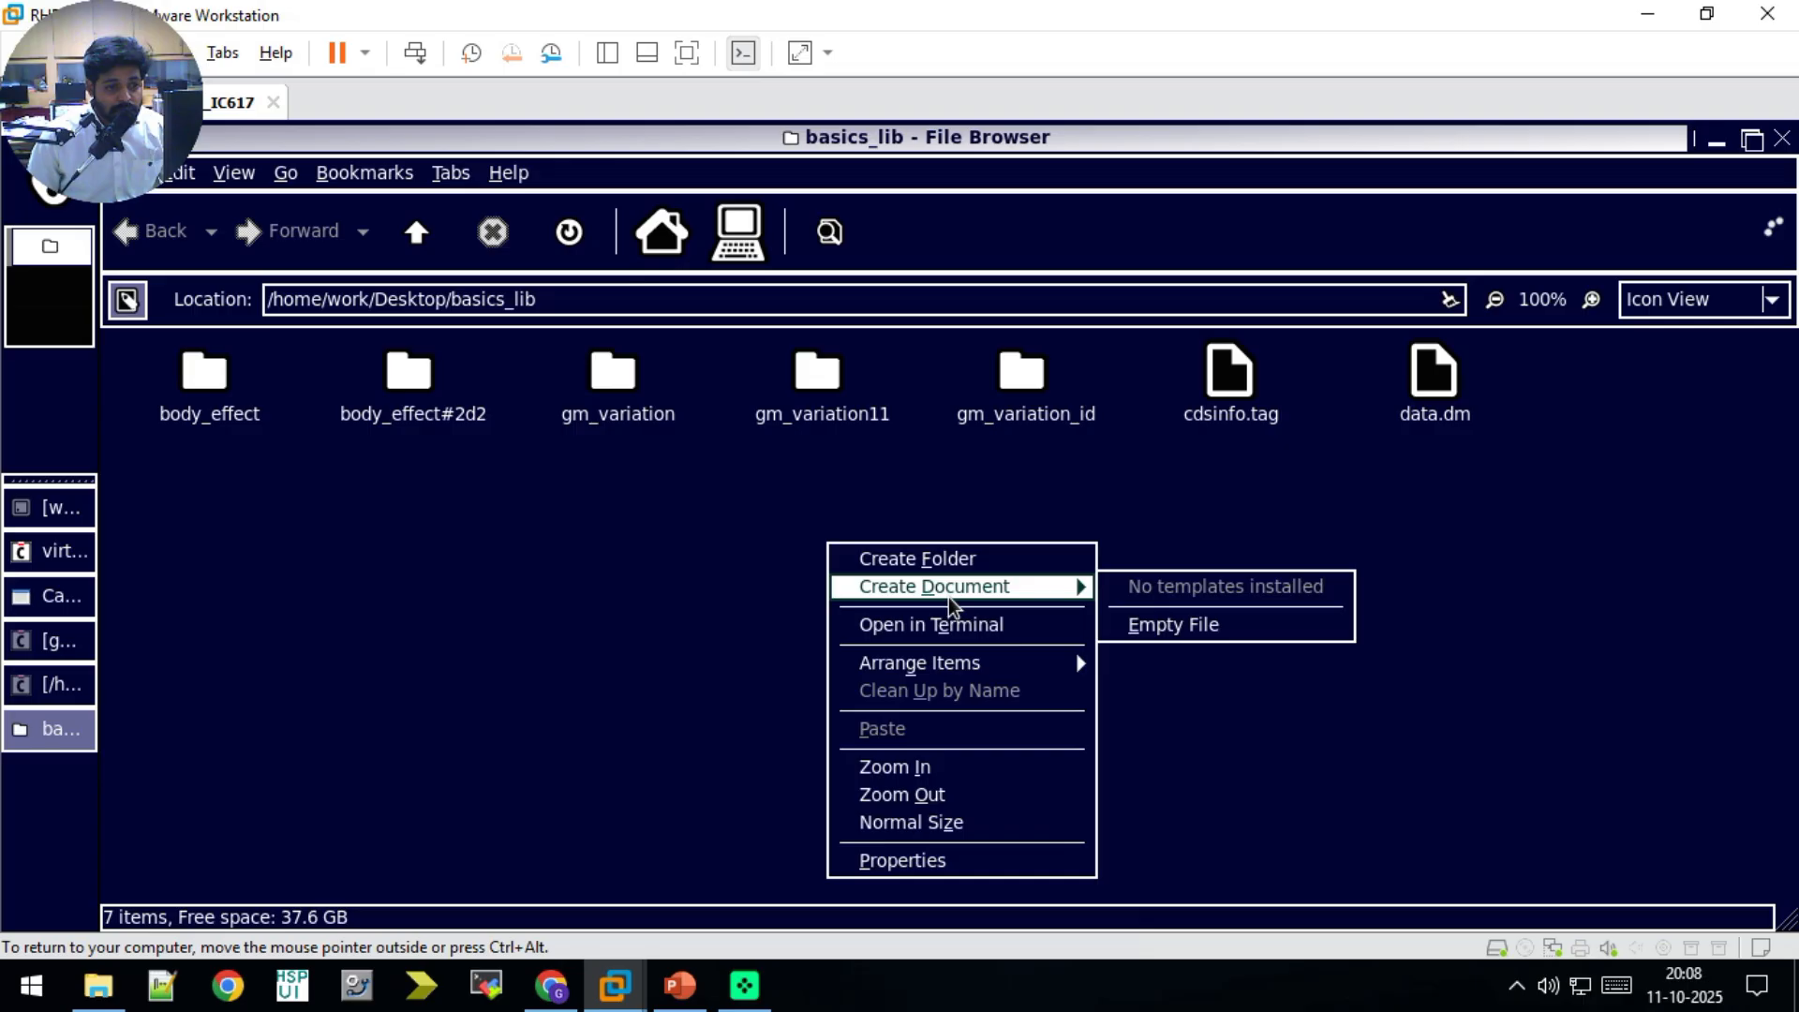
click(1188, 624)
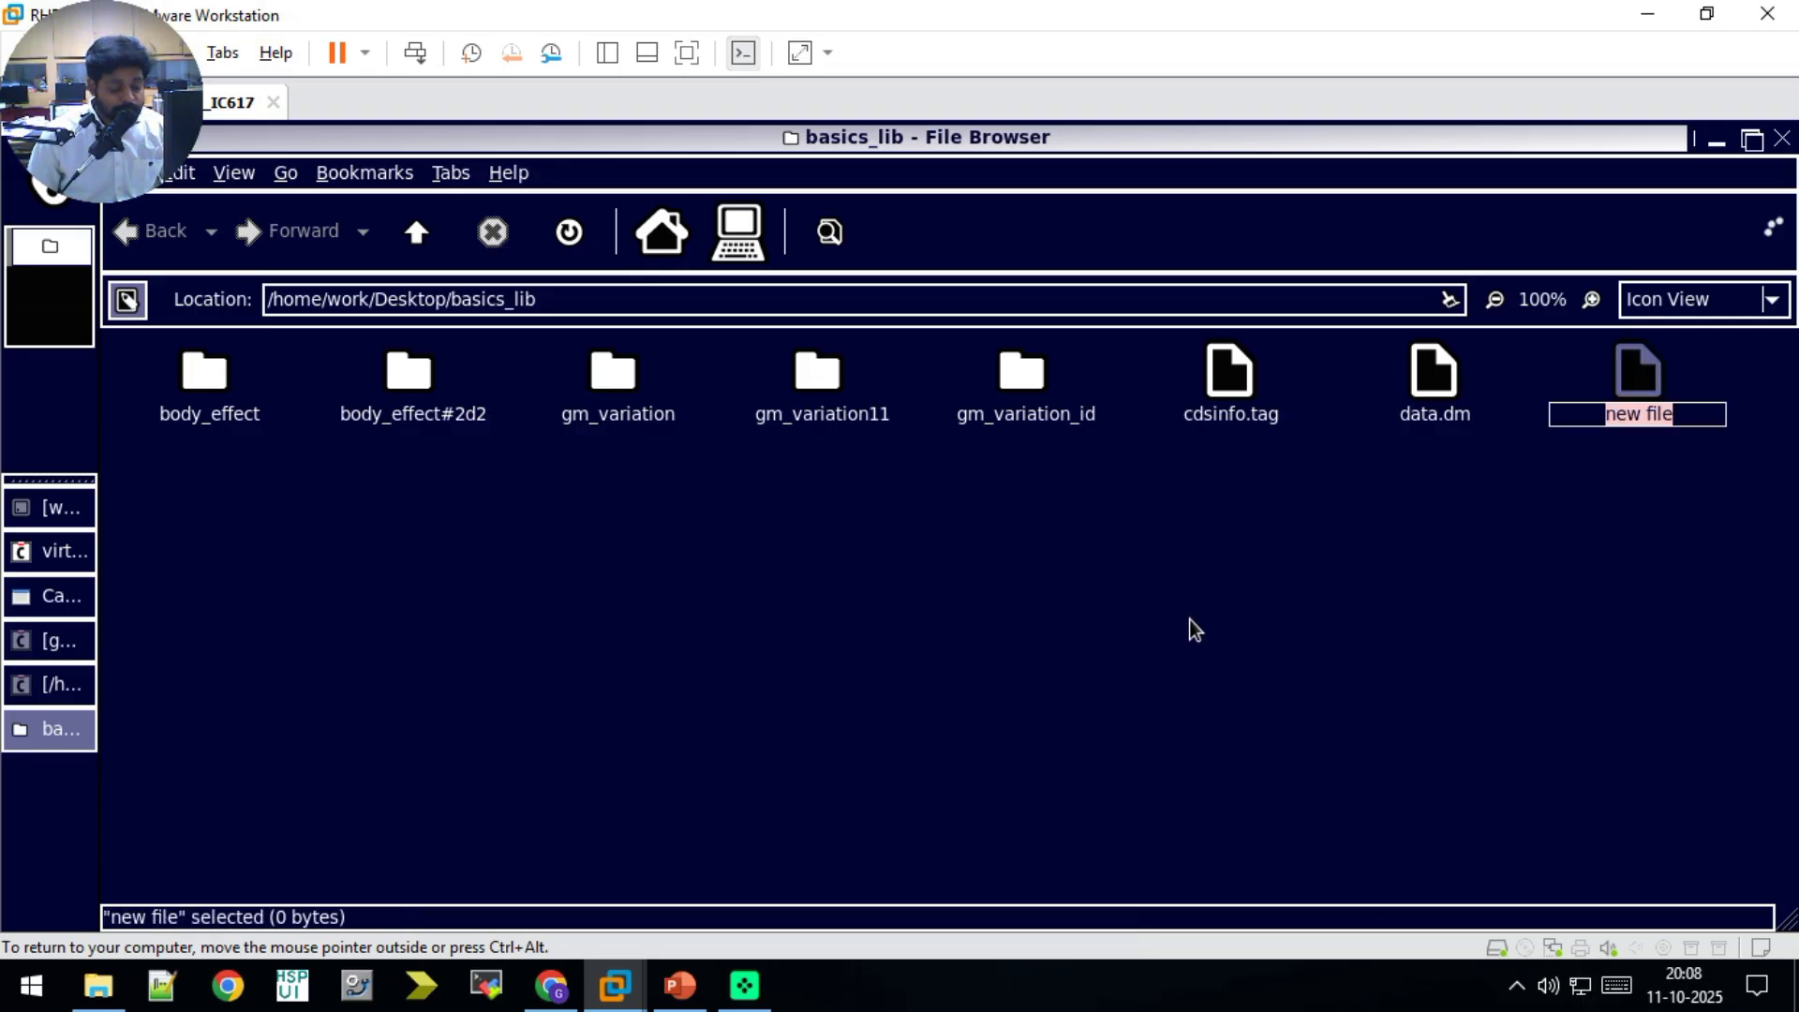
text(save)
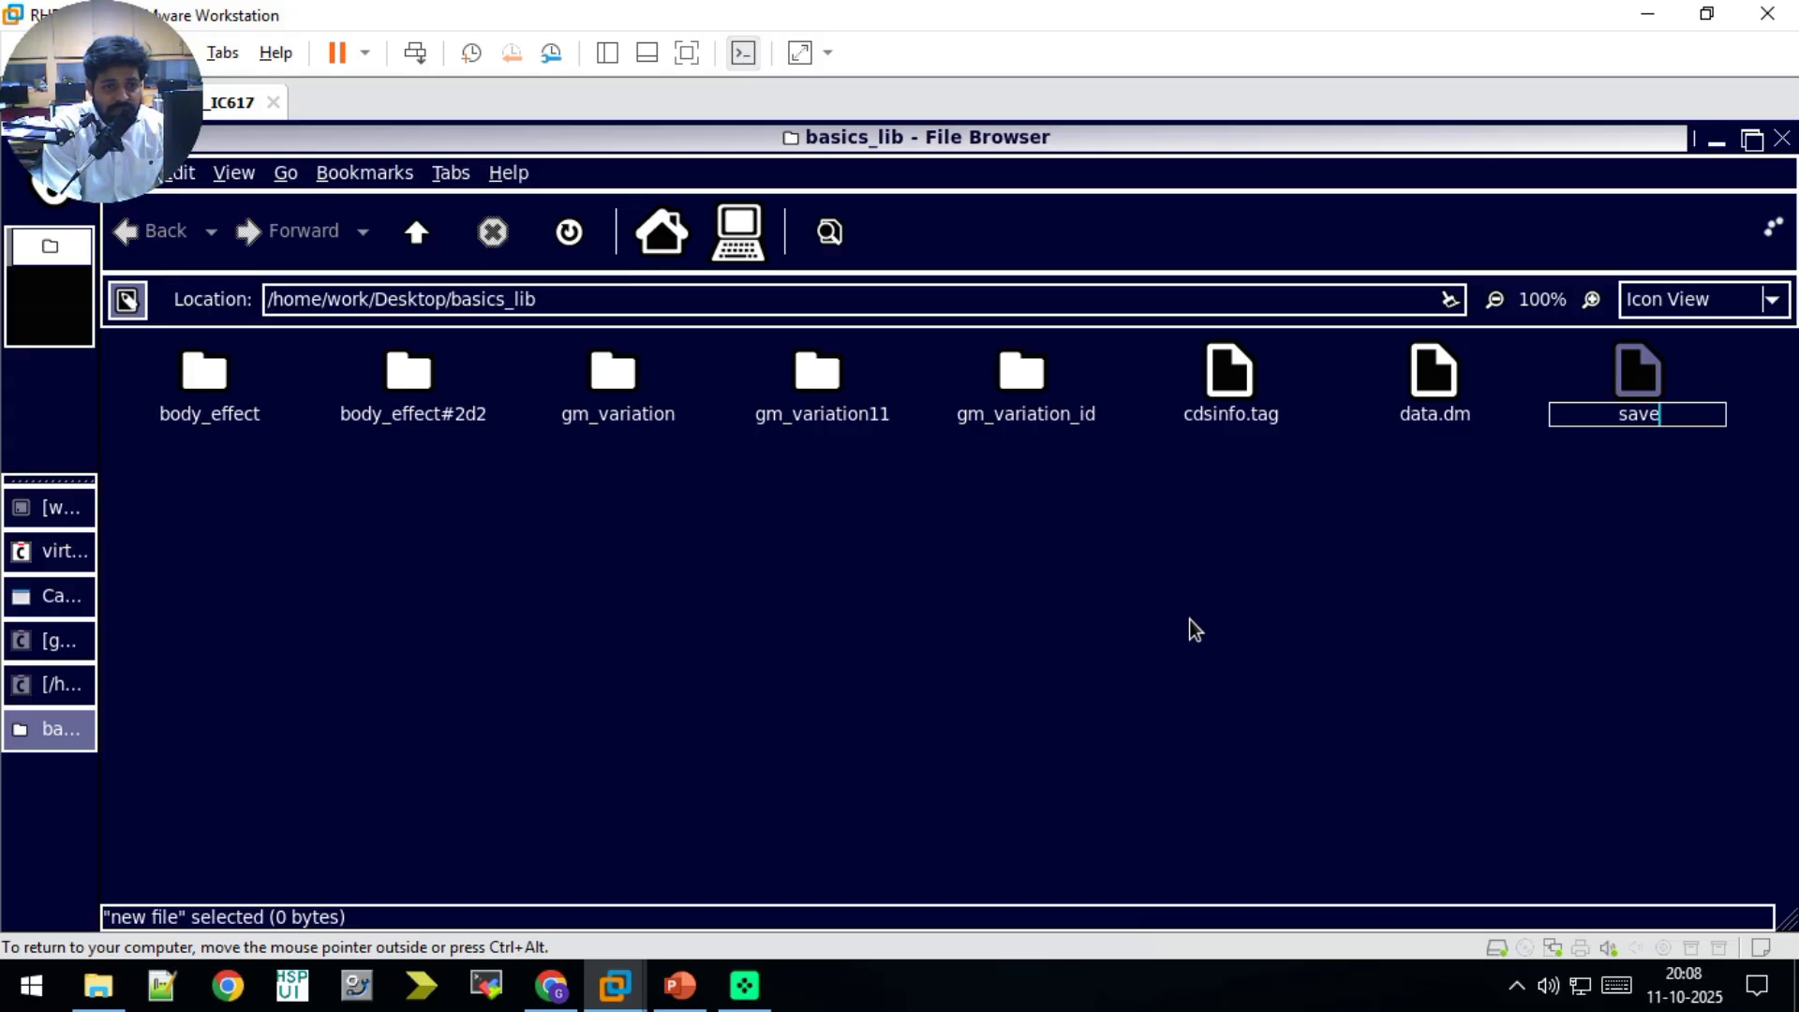
text(.scs)
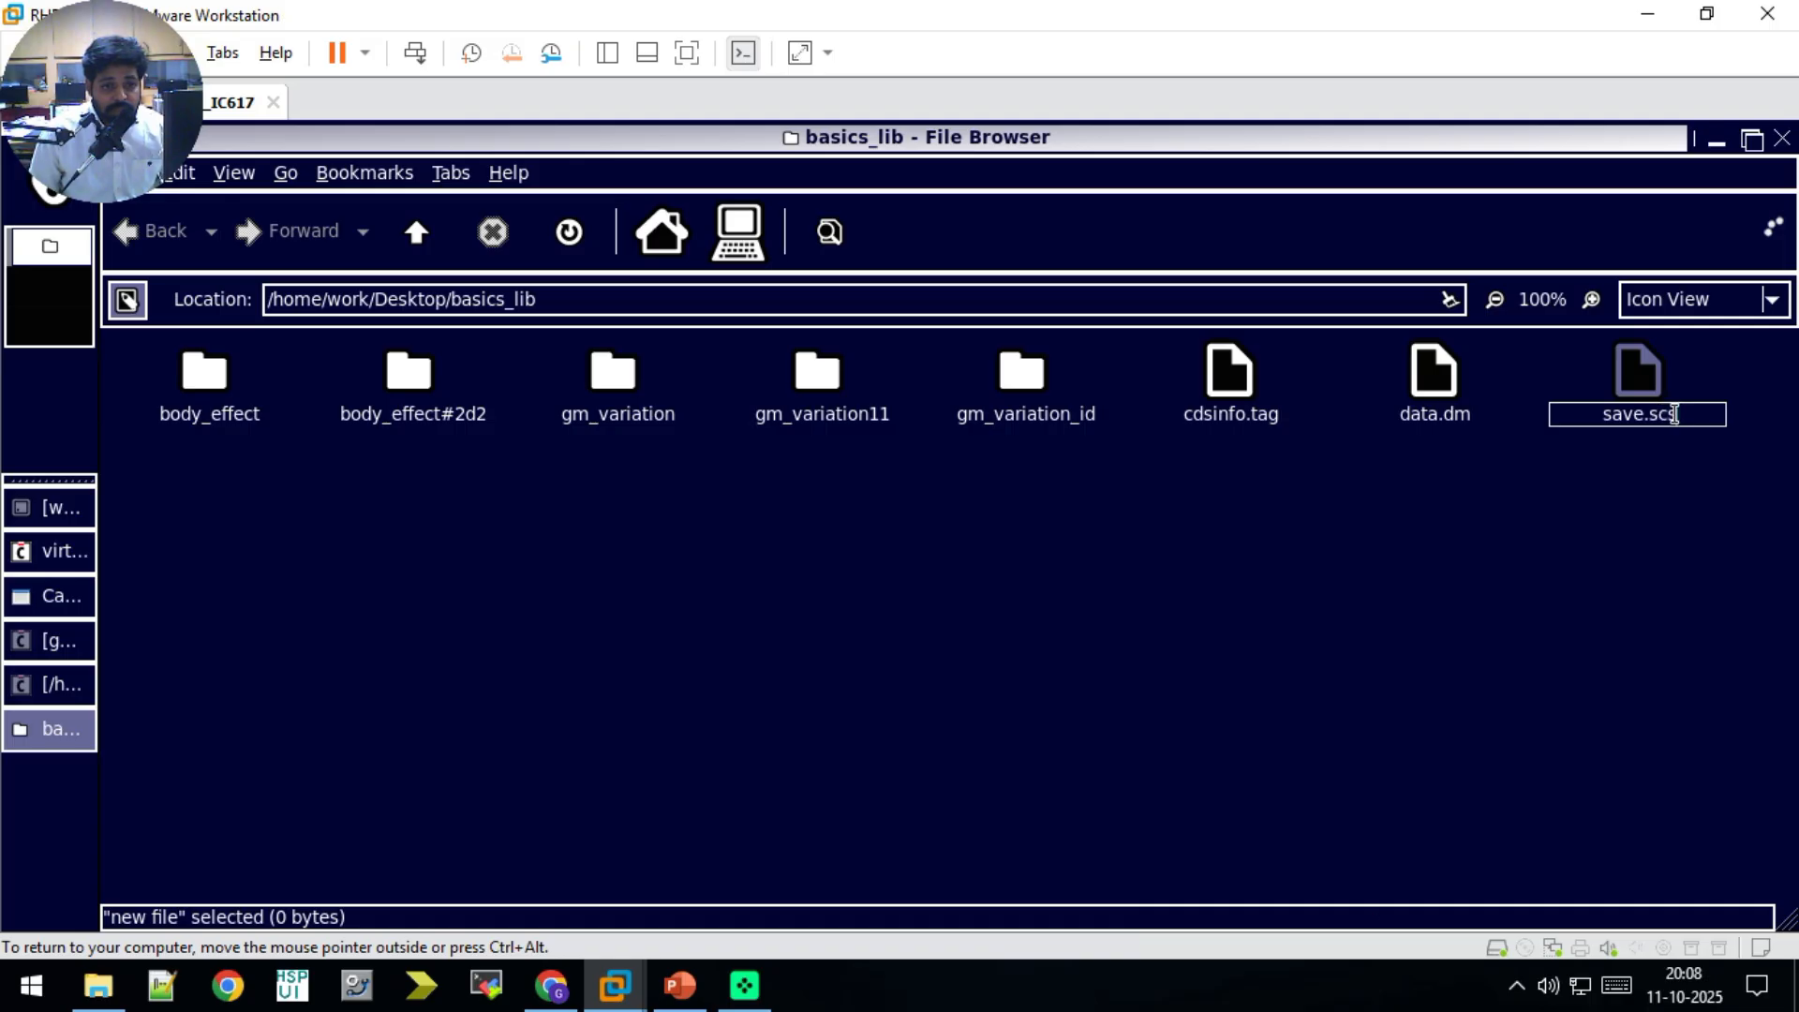
click(1647, 413)
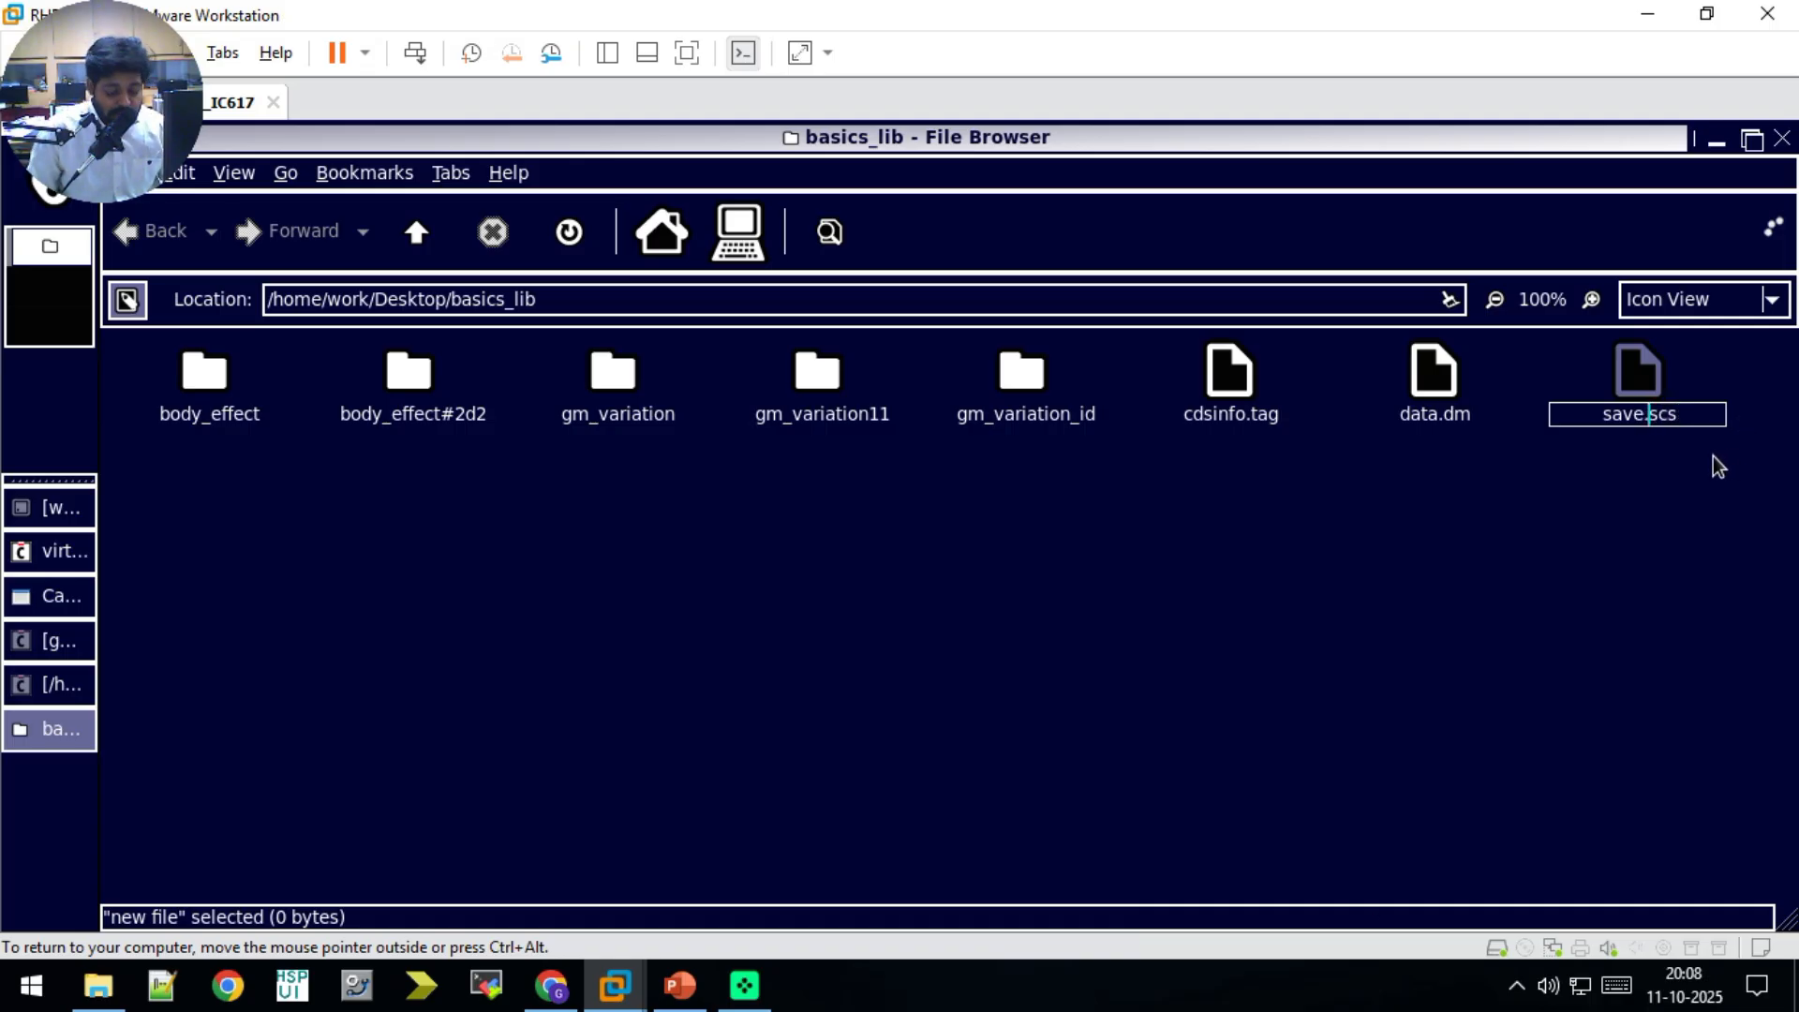
key(Left)
text(op)
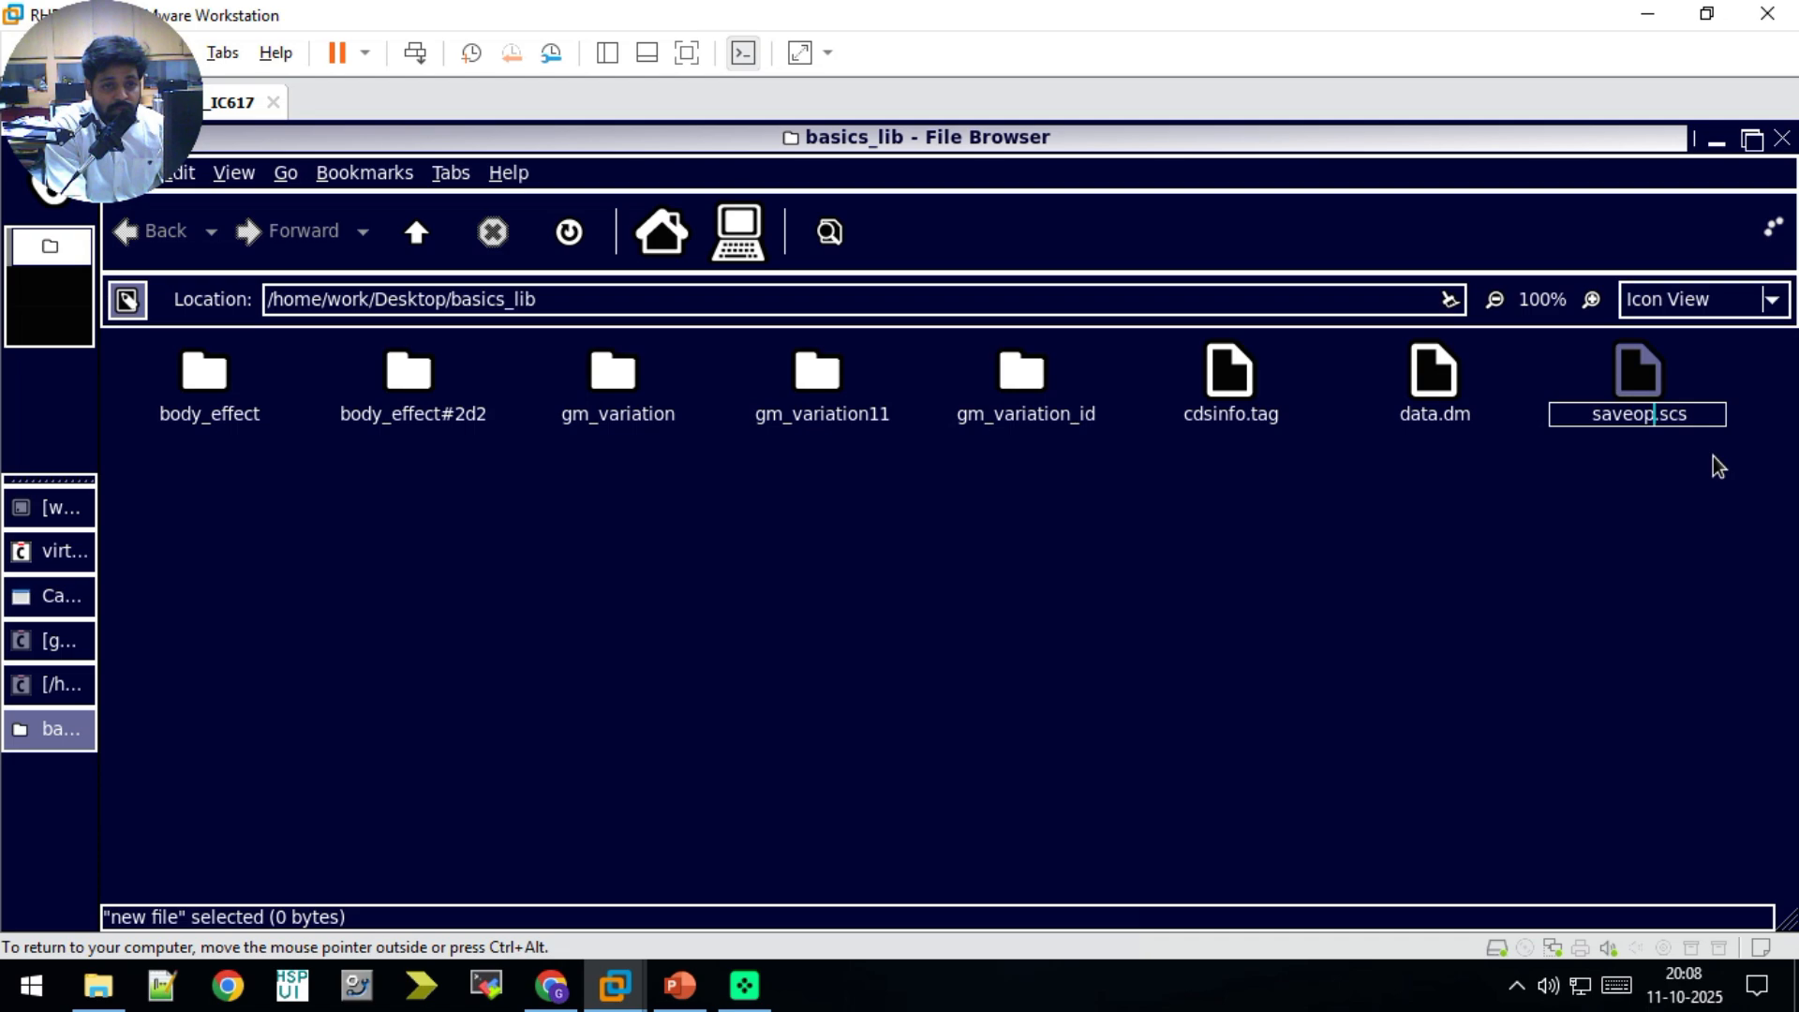
key(Return)
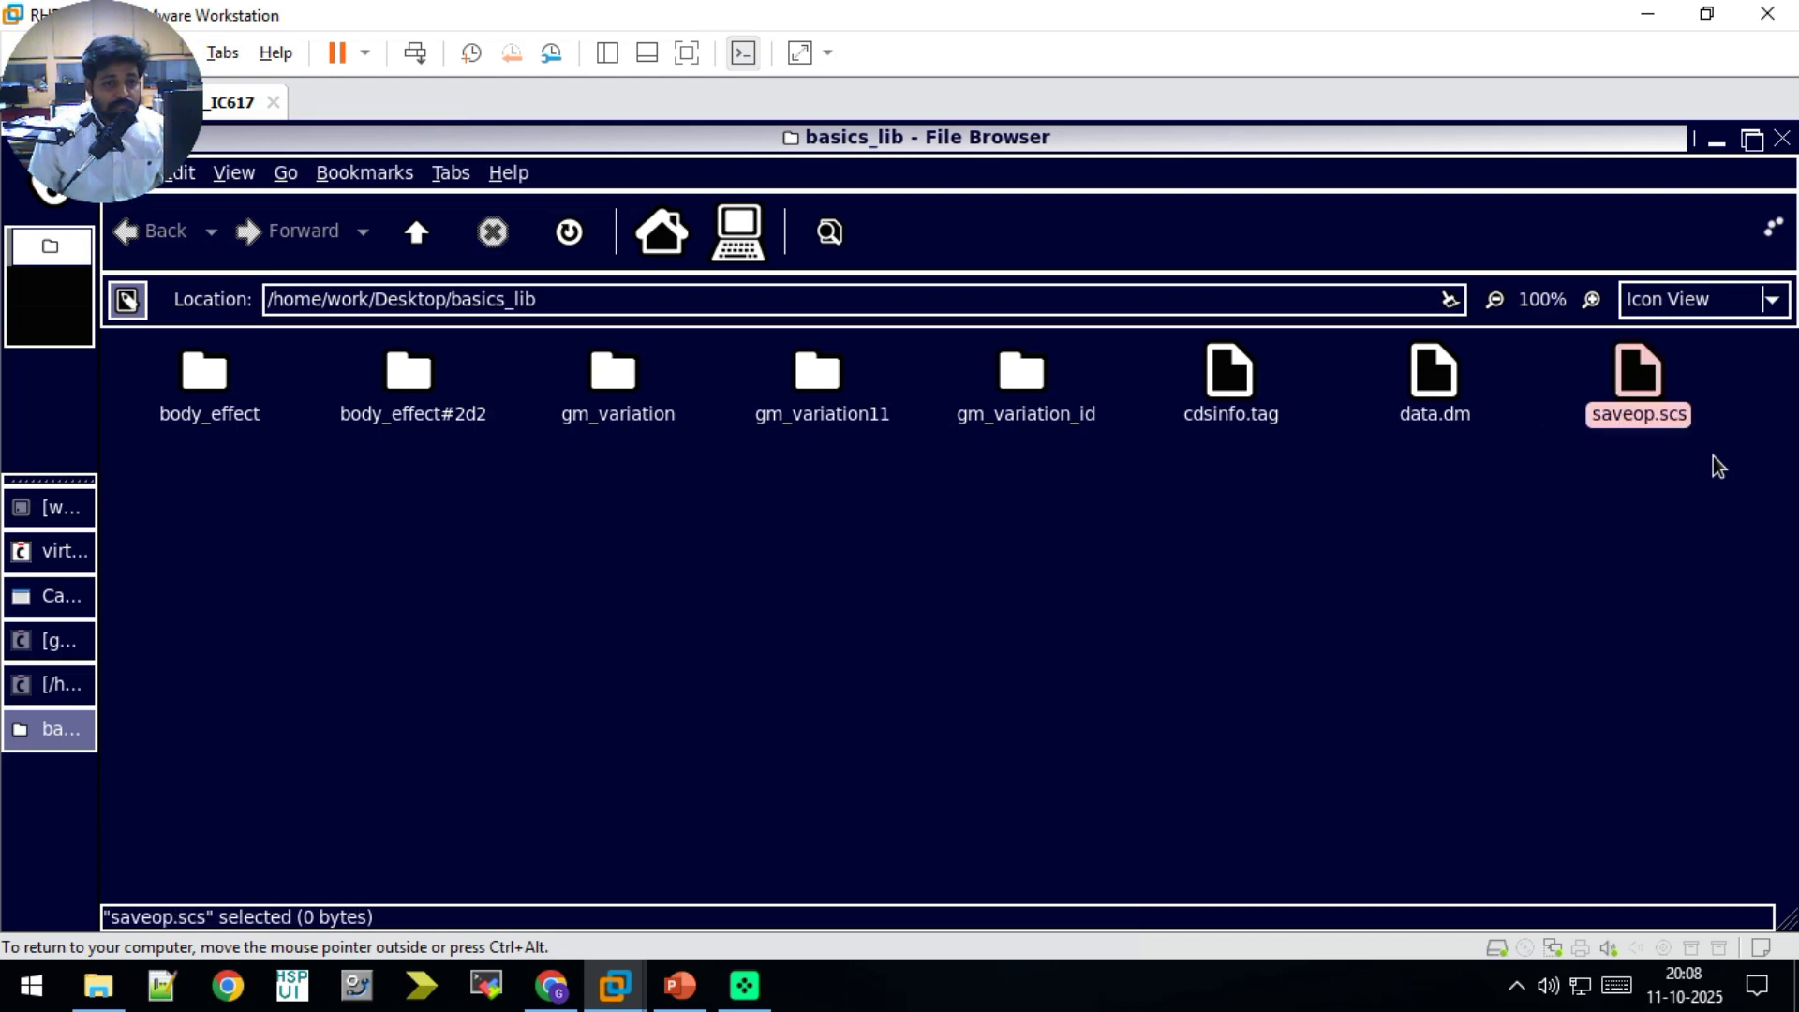
Step: Open saveop.scs in the text editor and write the line "save NM0:all"
double_click(1631, 379)
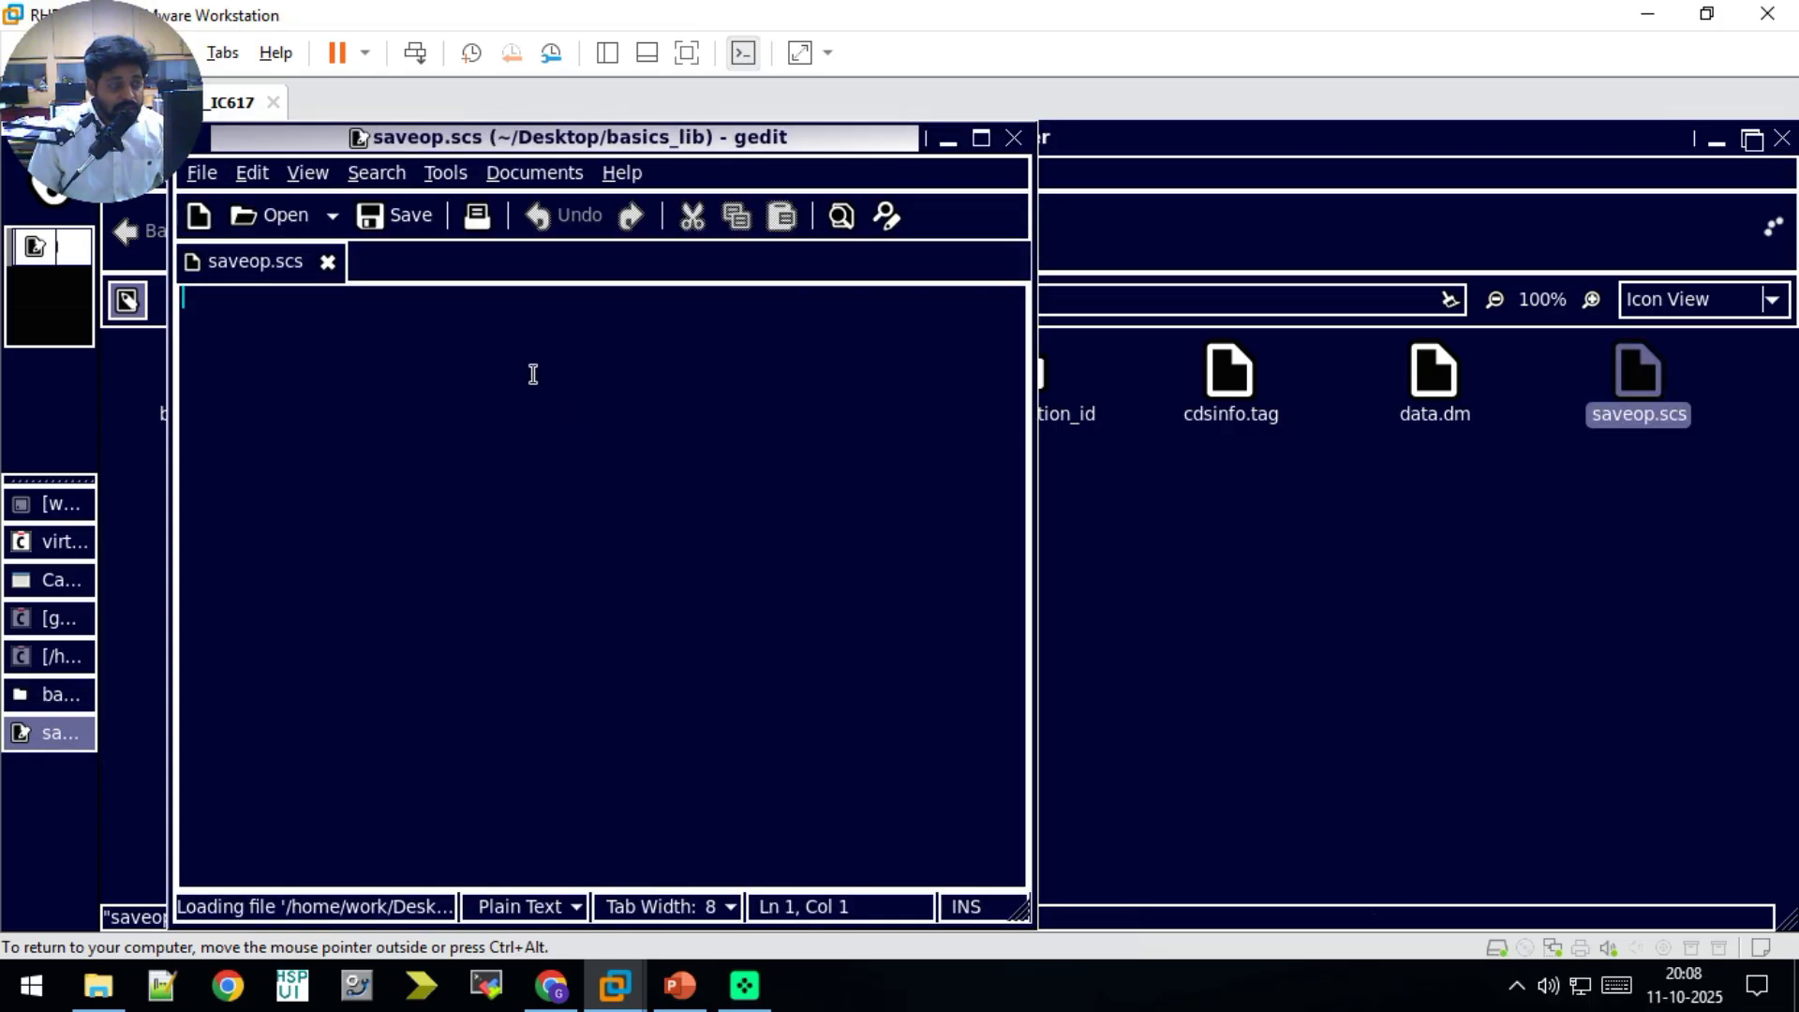
text(save )
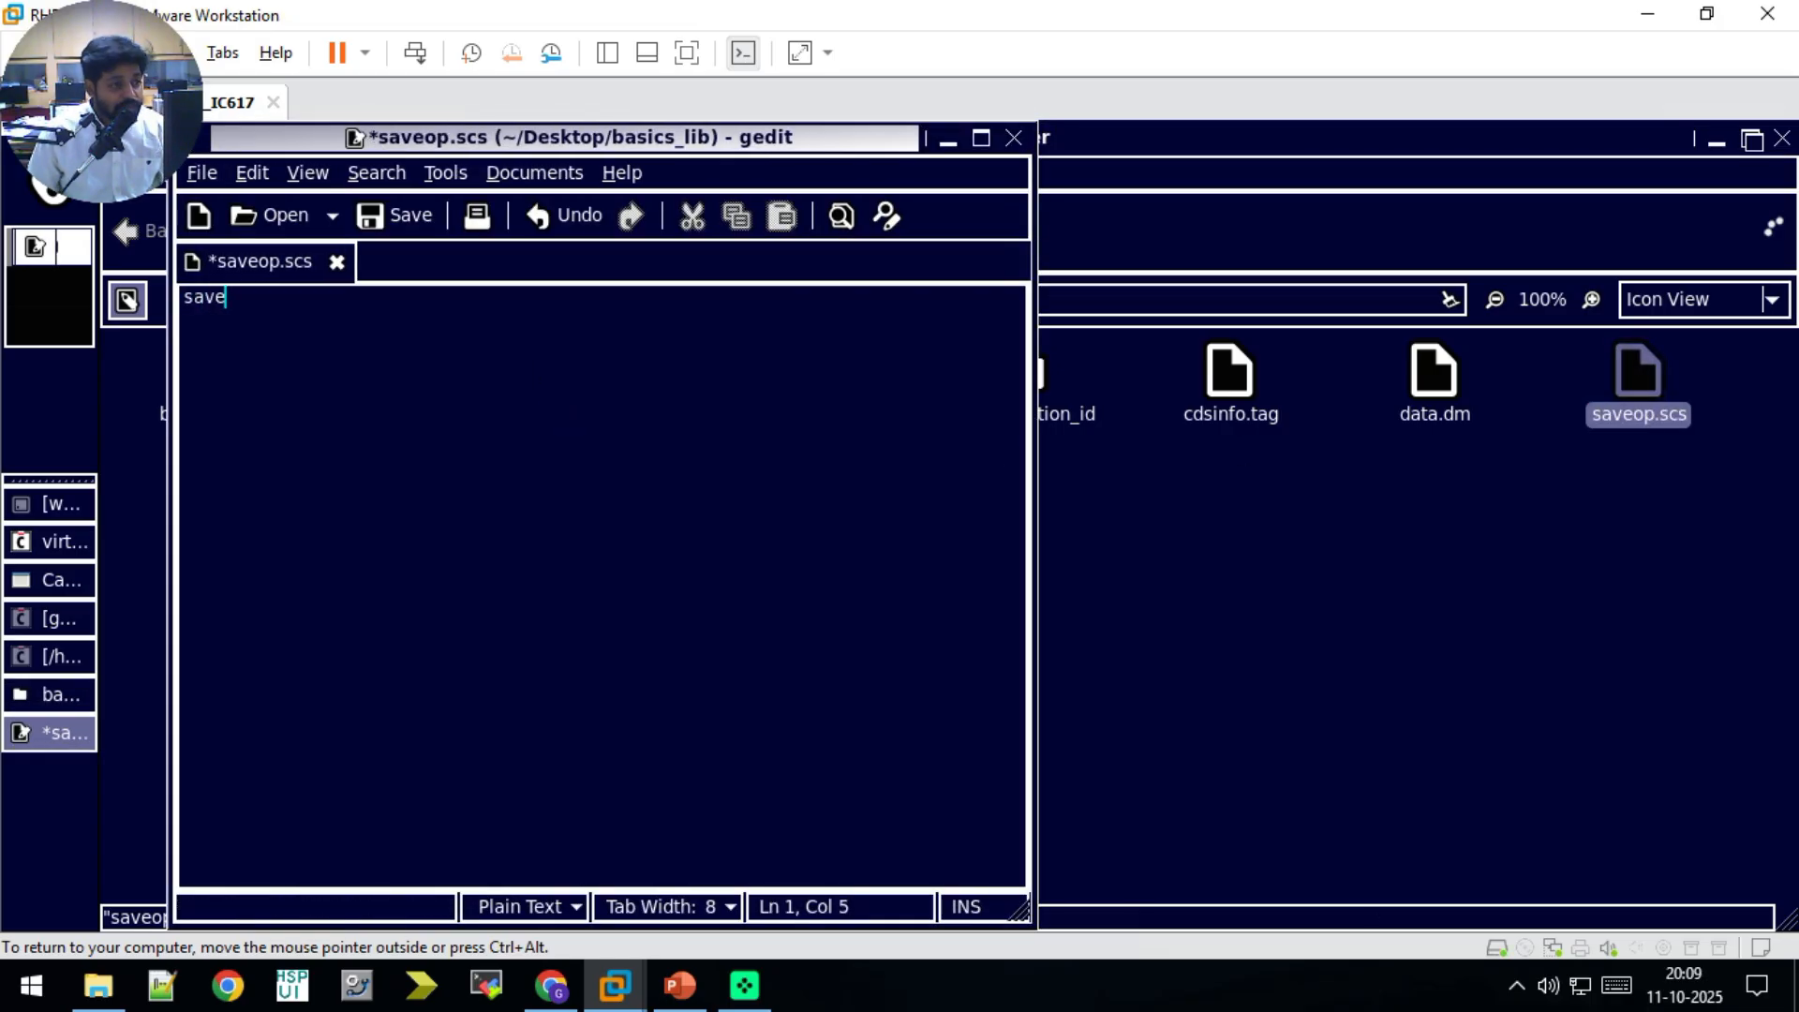
text(NMO)
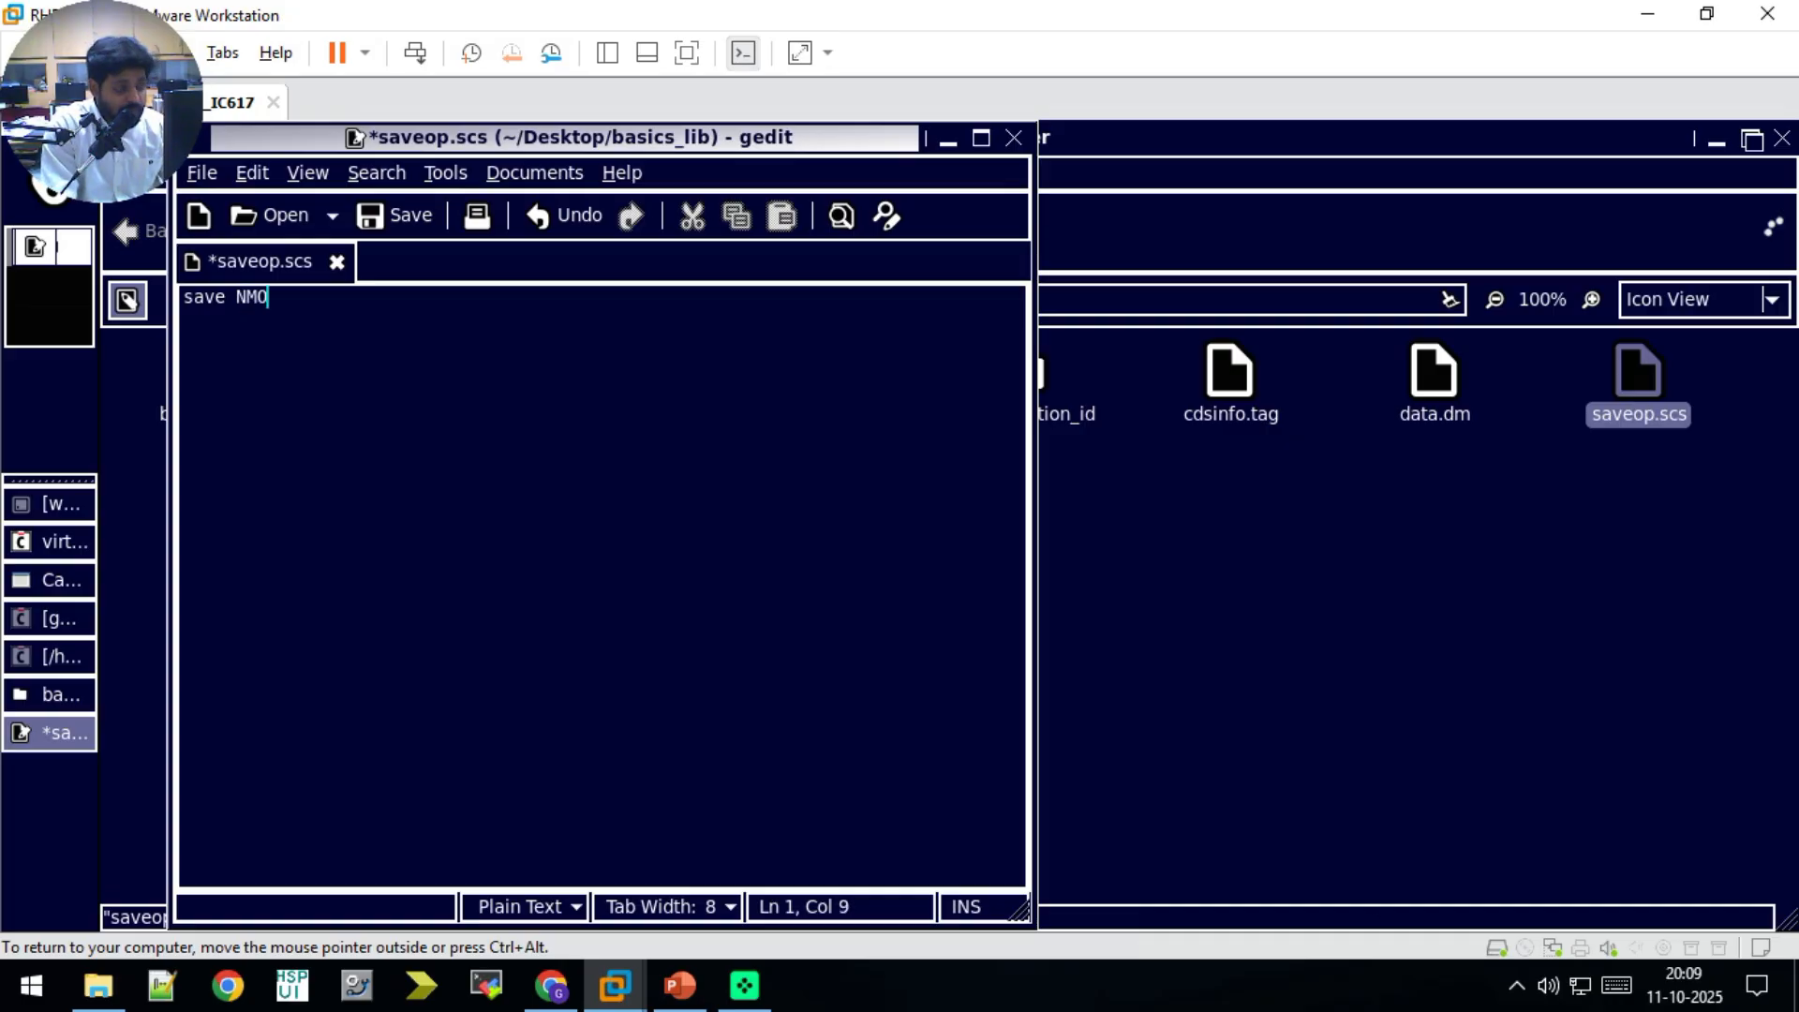
key(BackSpace)
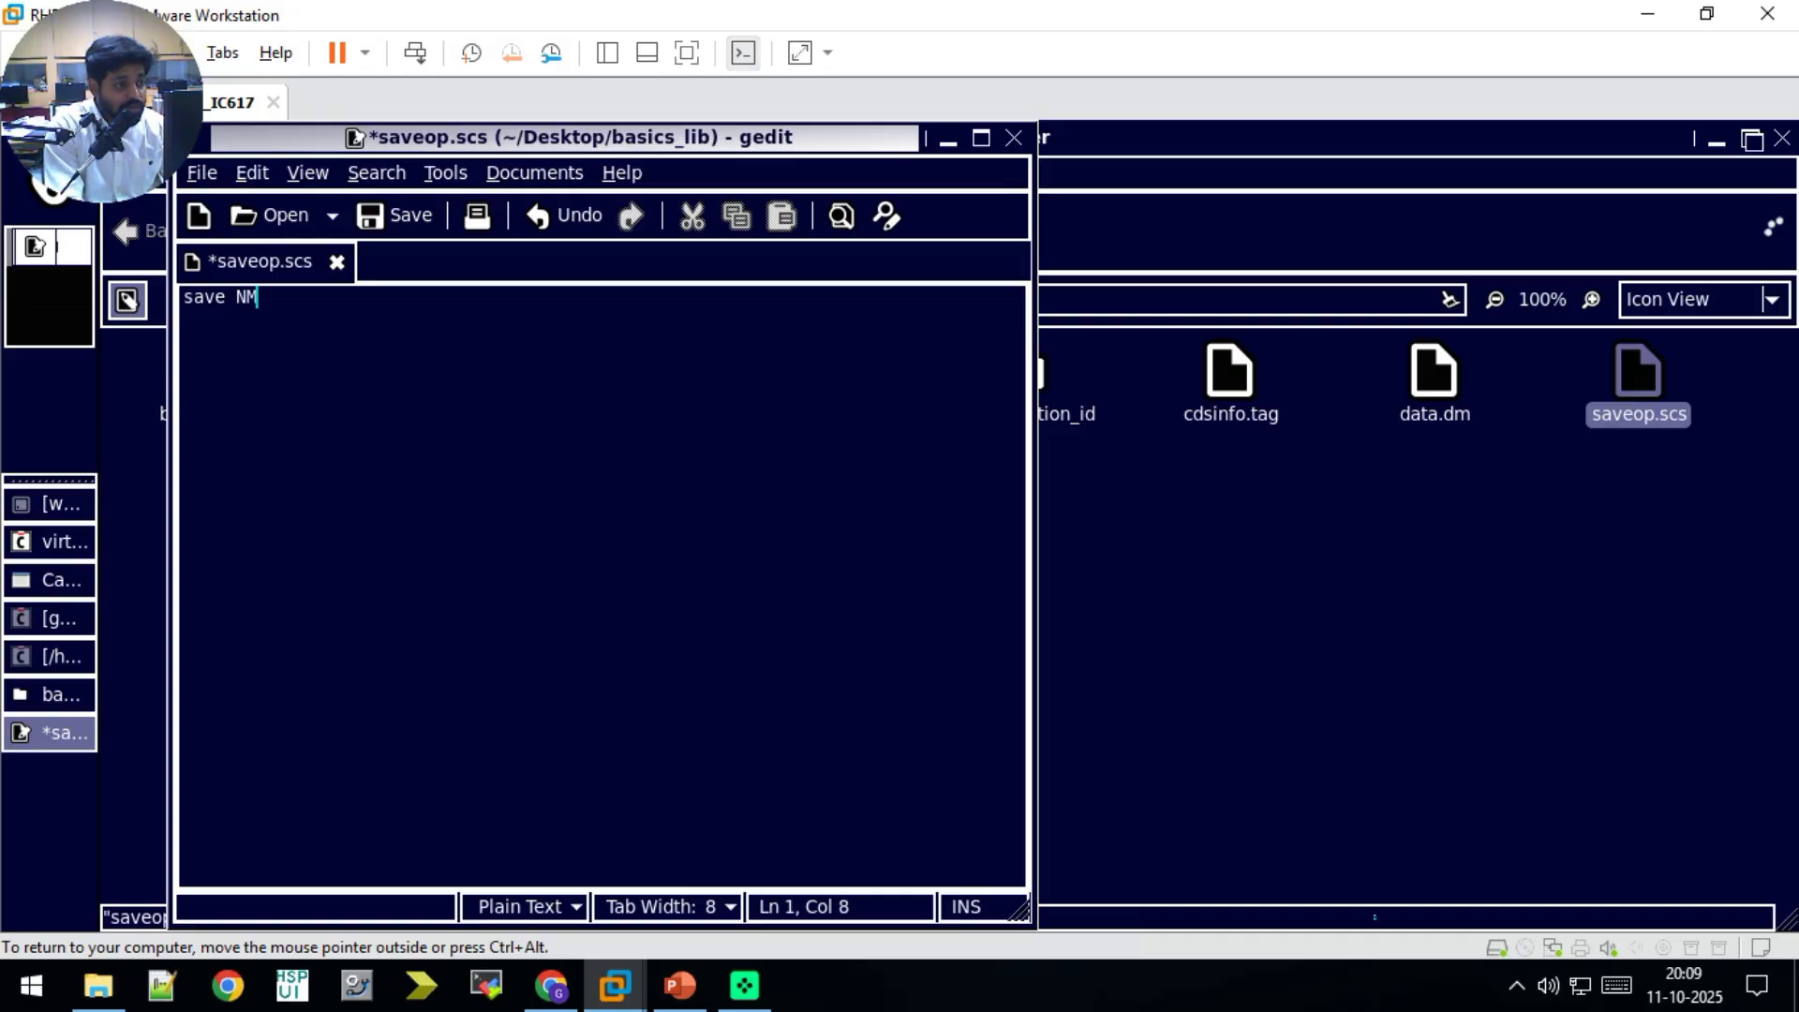
text(0:all)
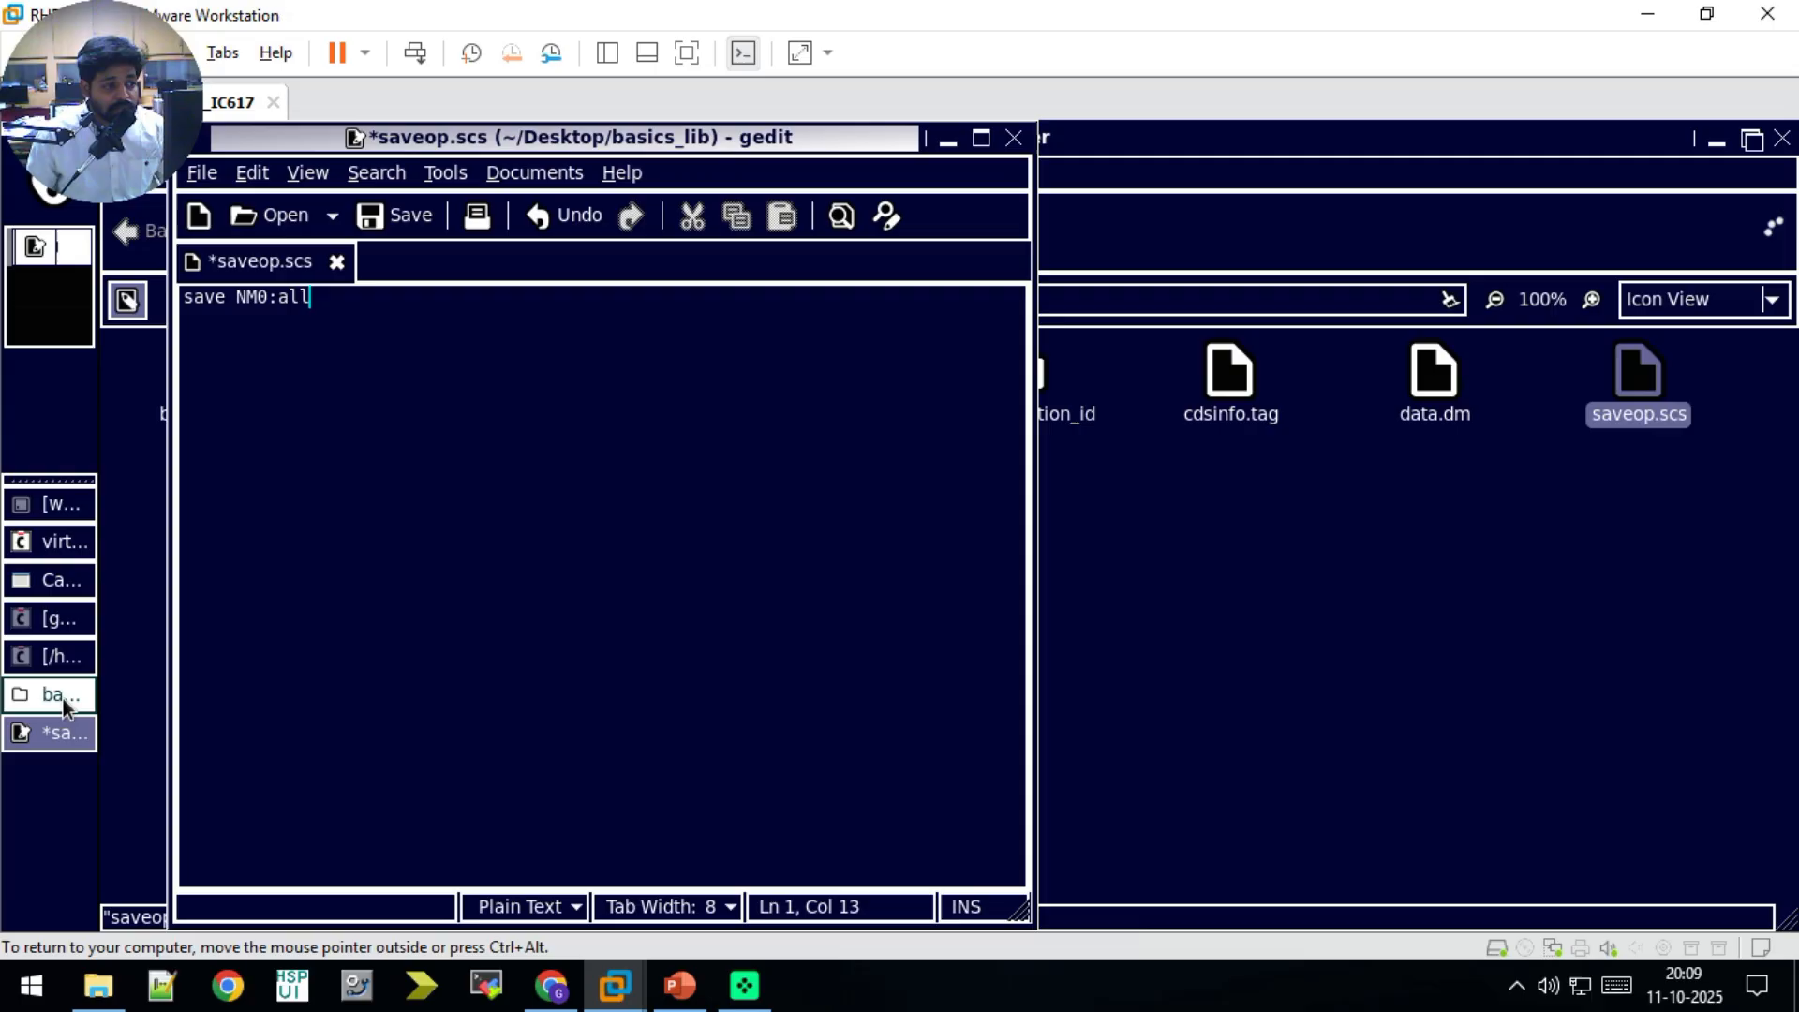
Step: Look through the open windows for the gm_variation schematic and check the transistor's instance name
click(55, 658)
click(54, 630)
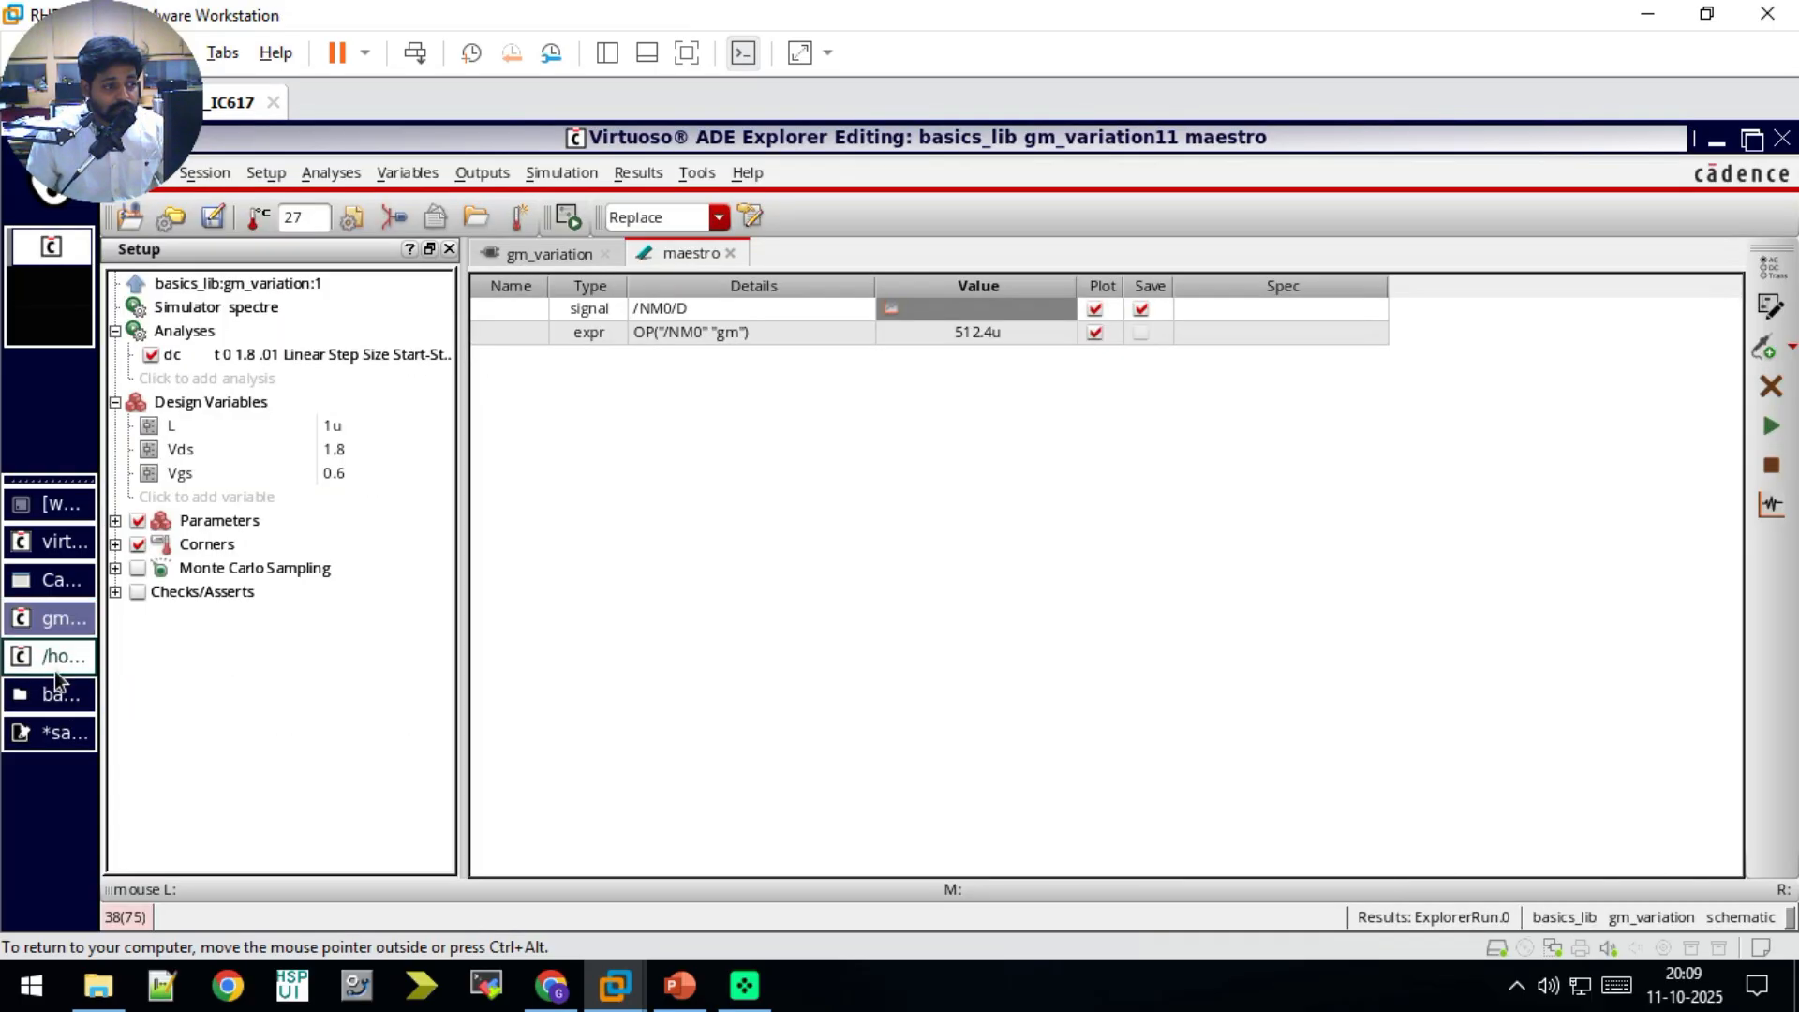
click(50, 723)
click(51, 705)
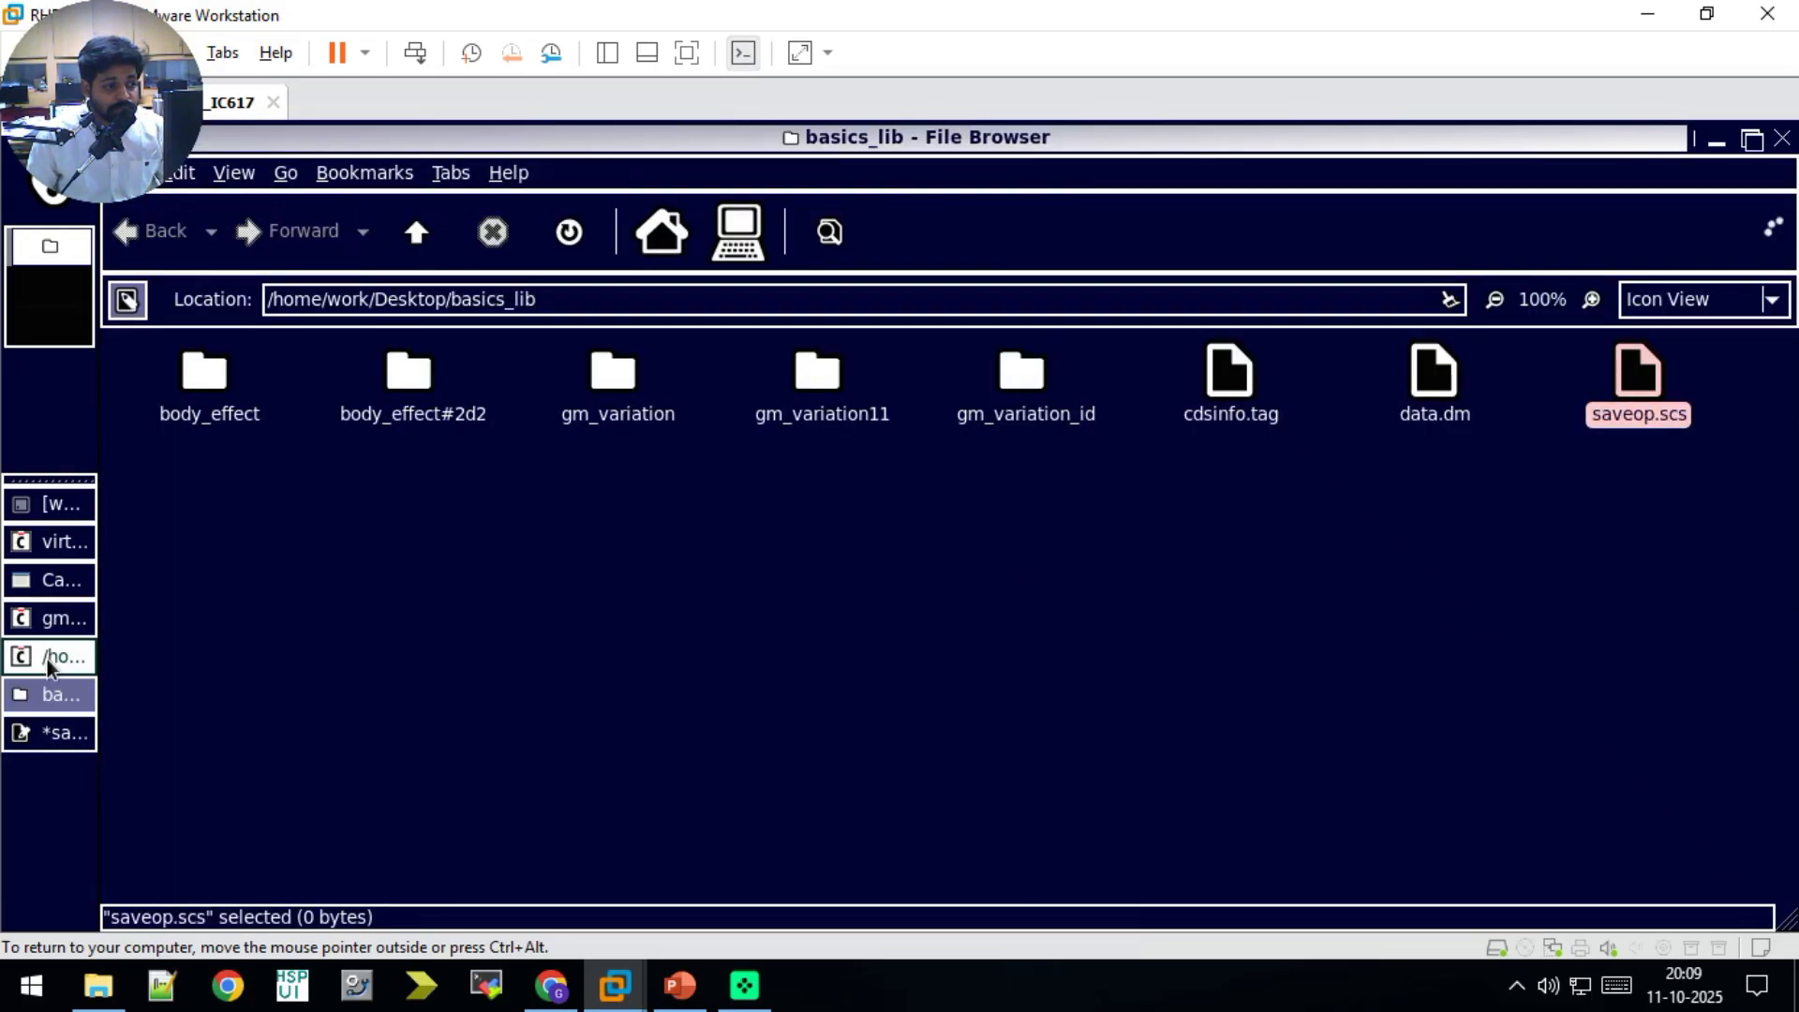
click(47, 660)
click(45, 574)
click(50, 538)
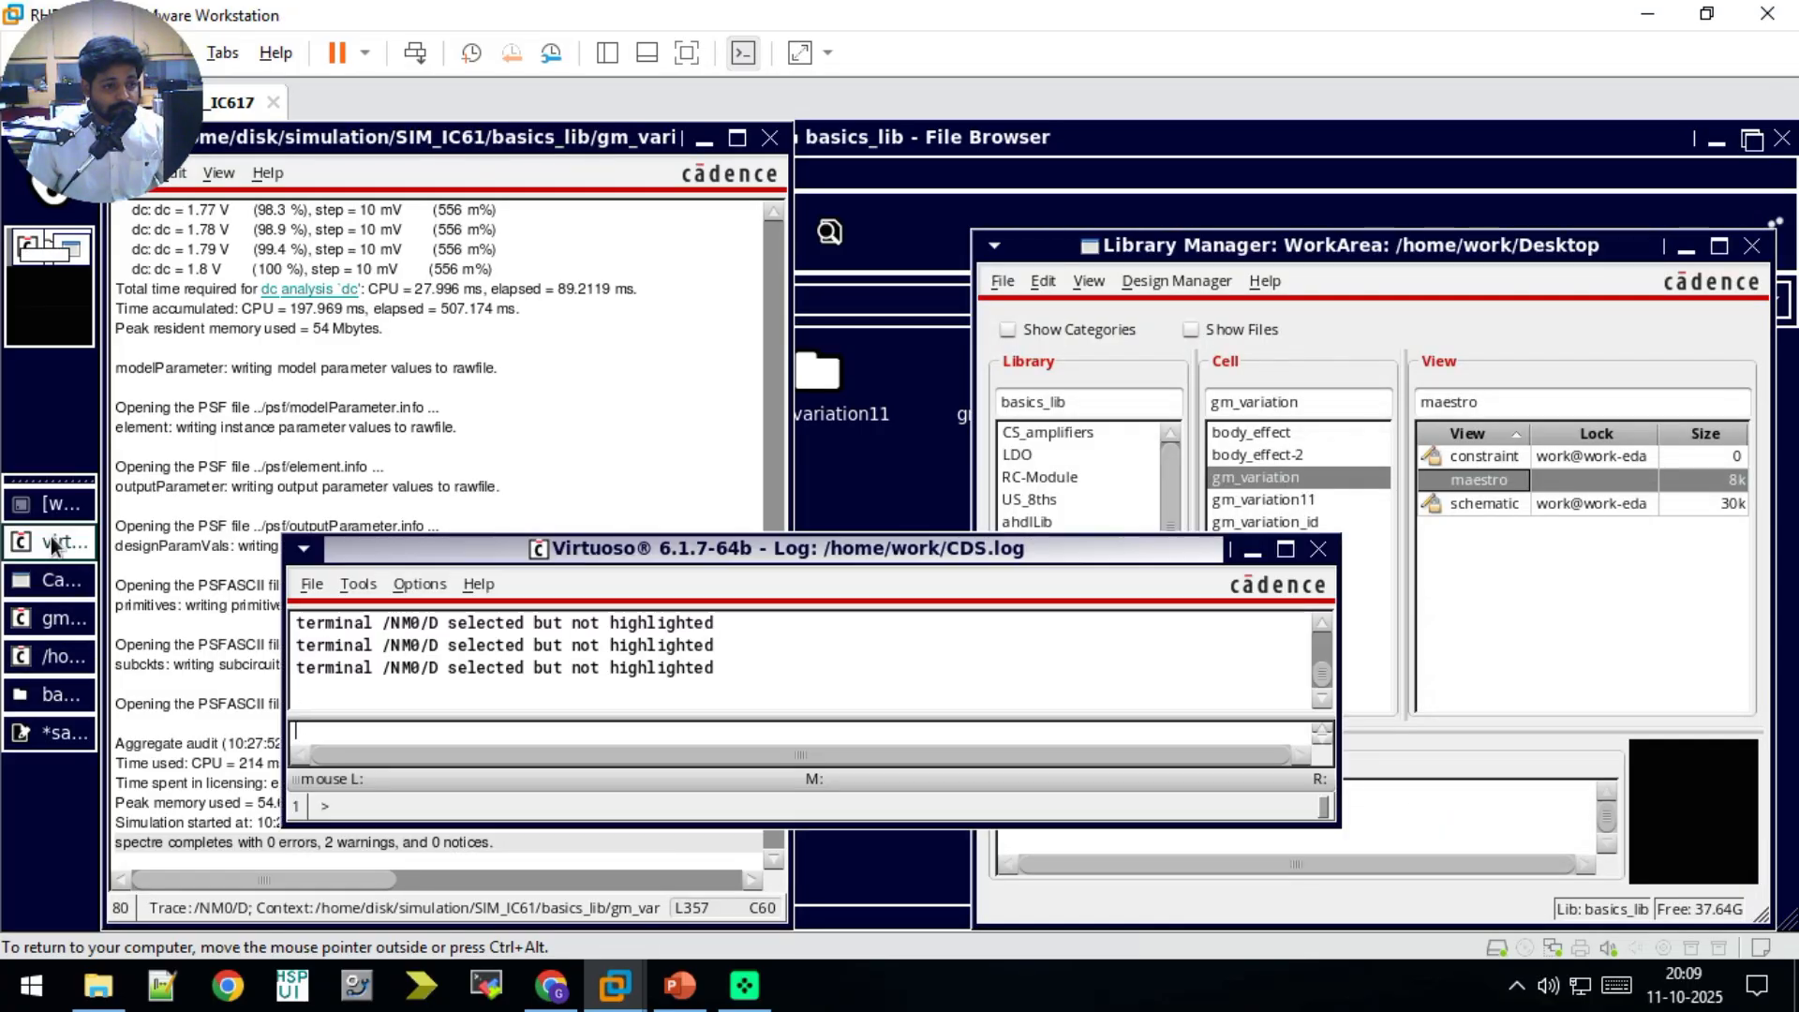
click(54, 519)
click(53, 552)
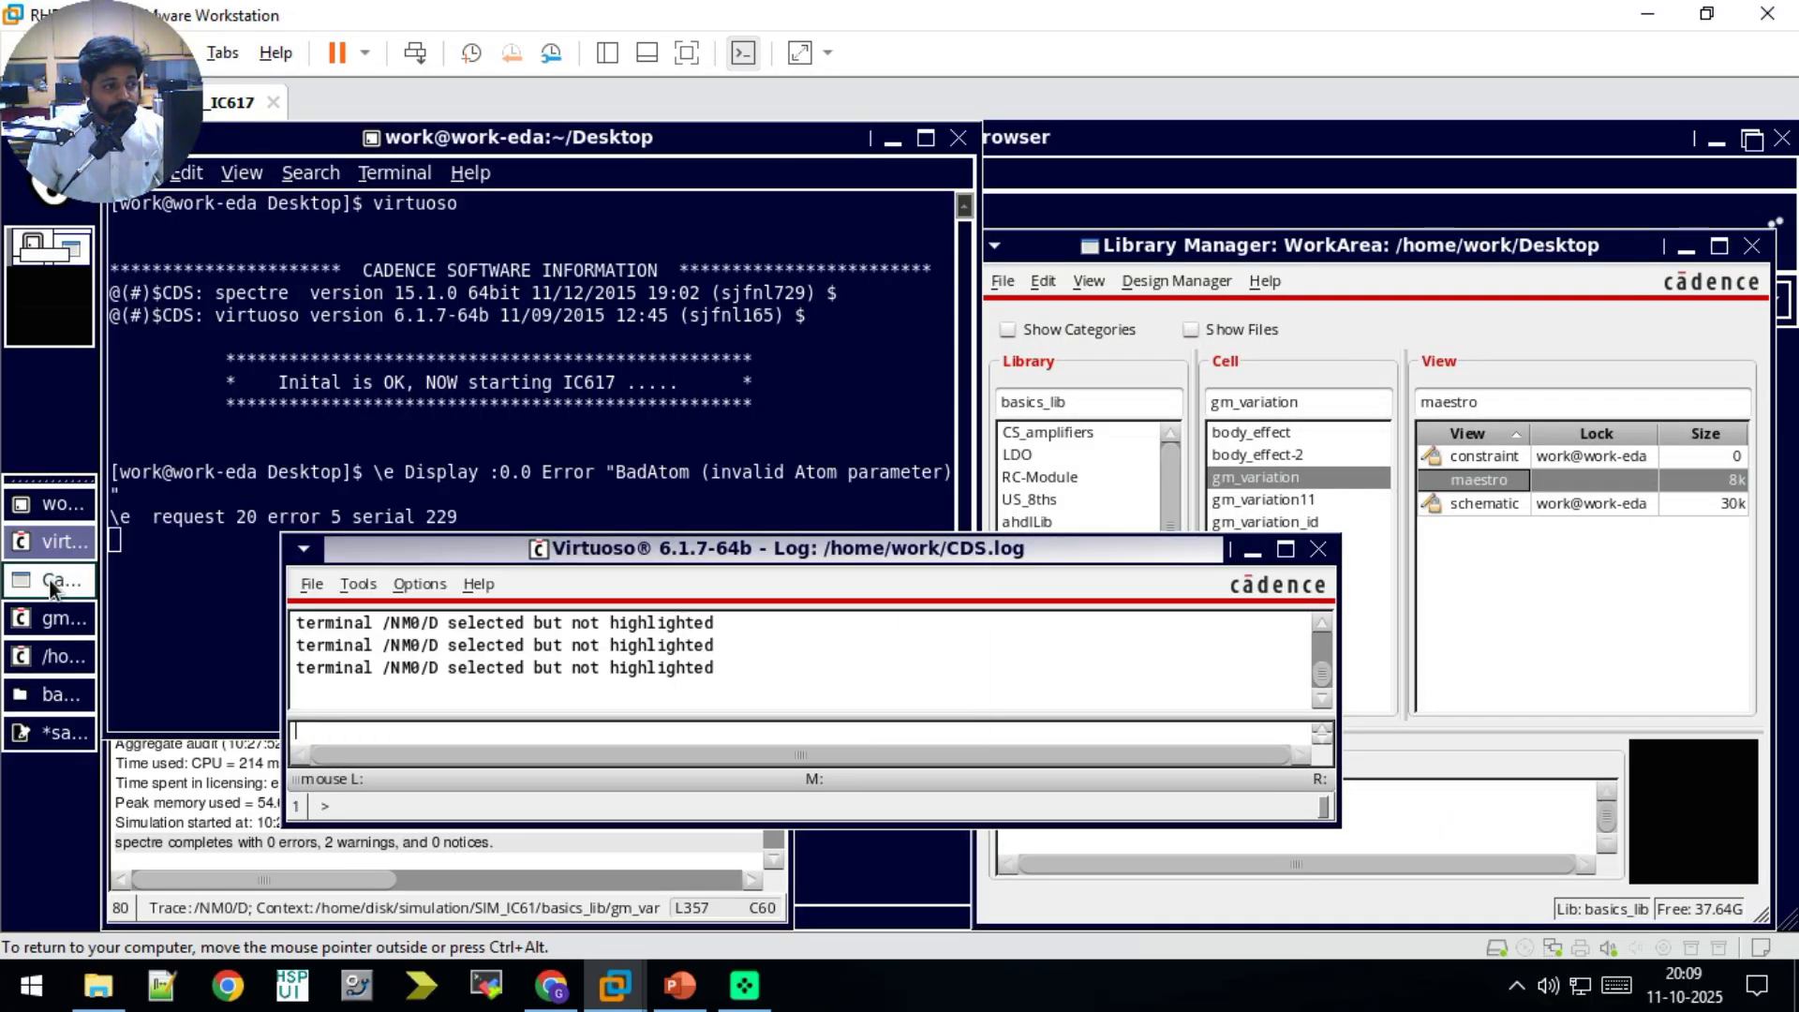
click(49, 581)
click(41, 614)
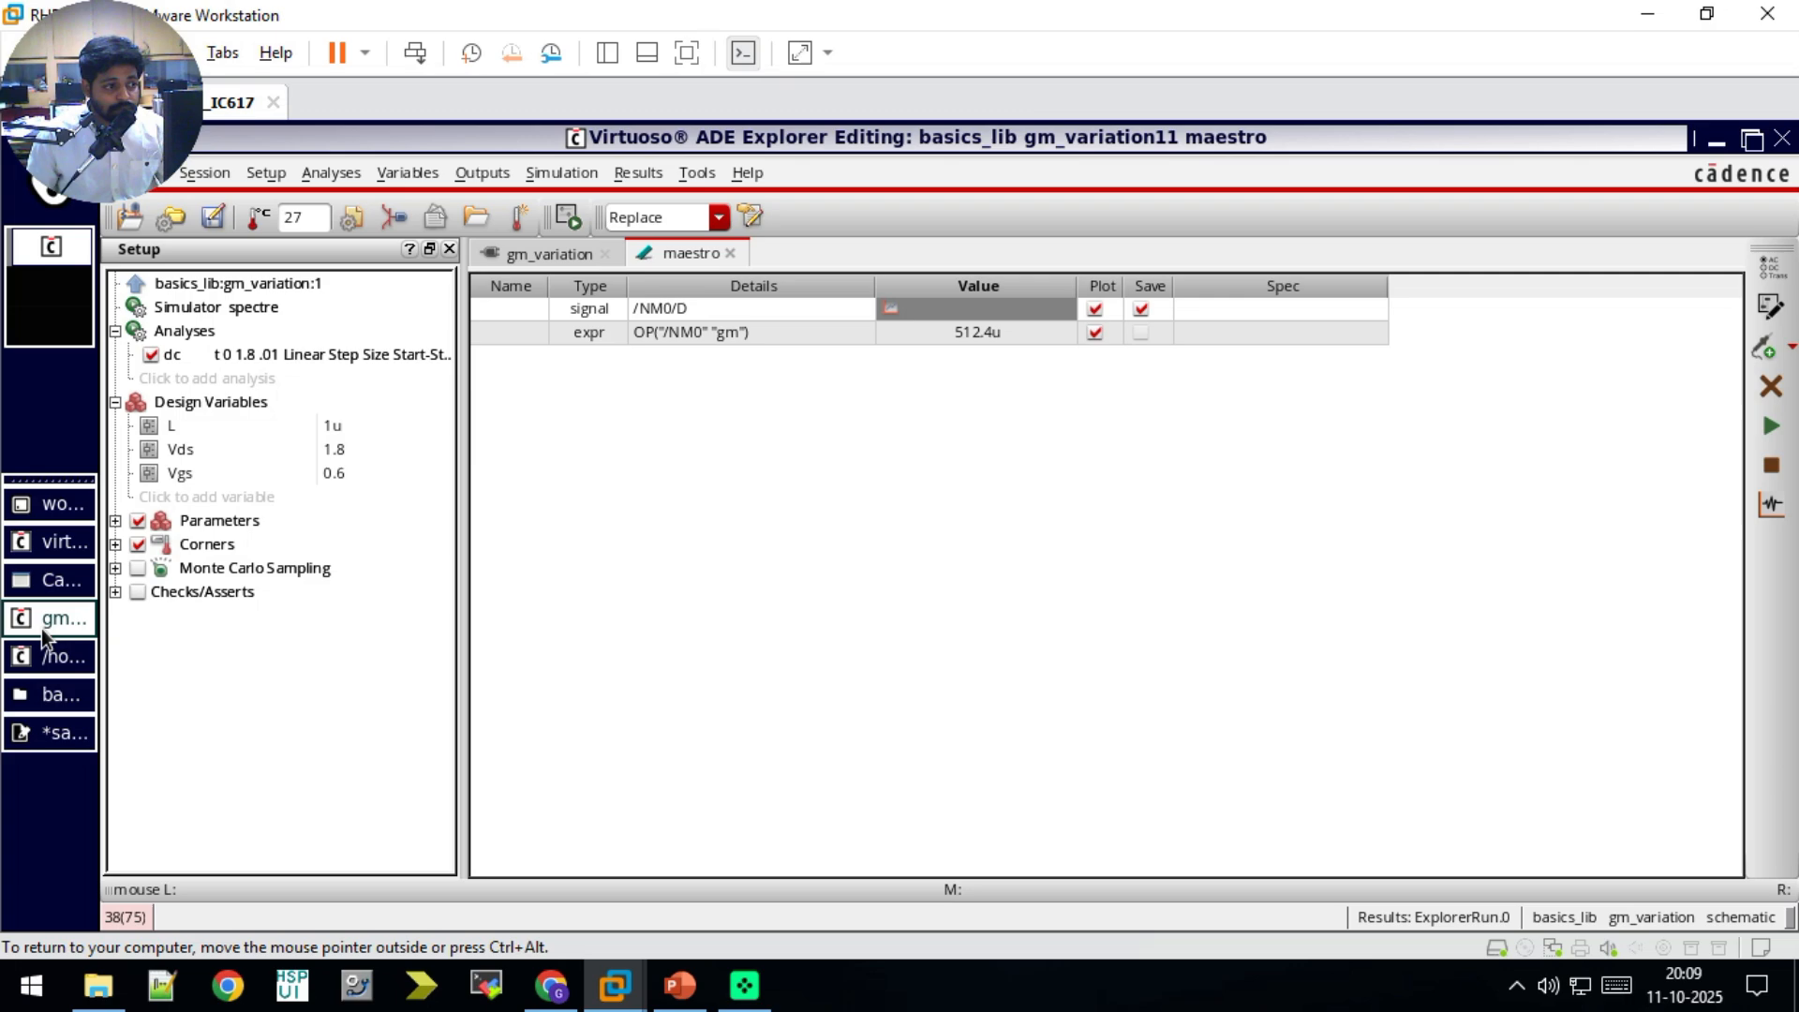
click(553, 253)
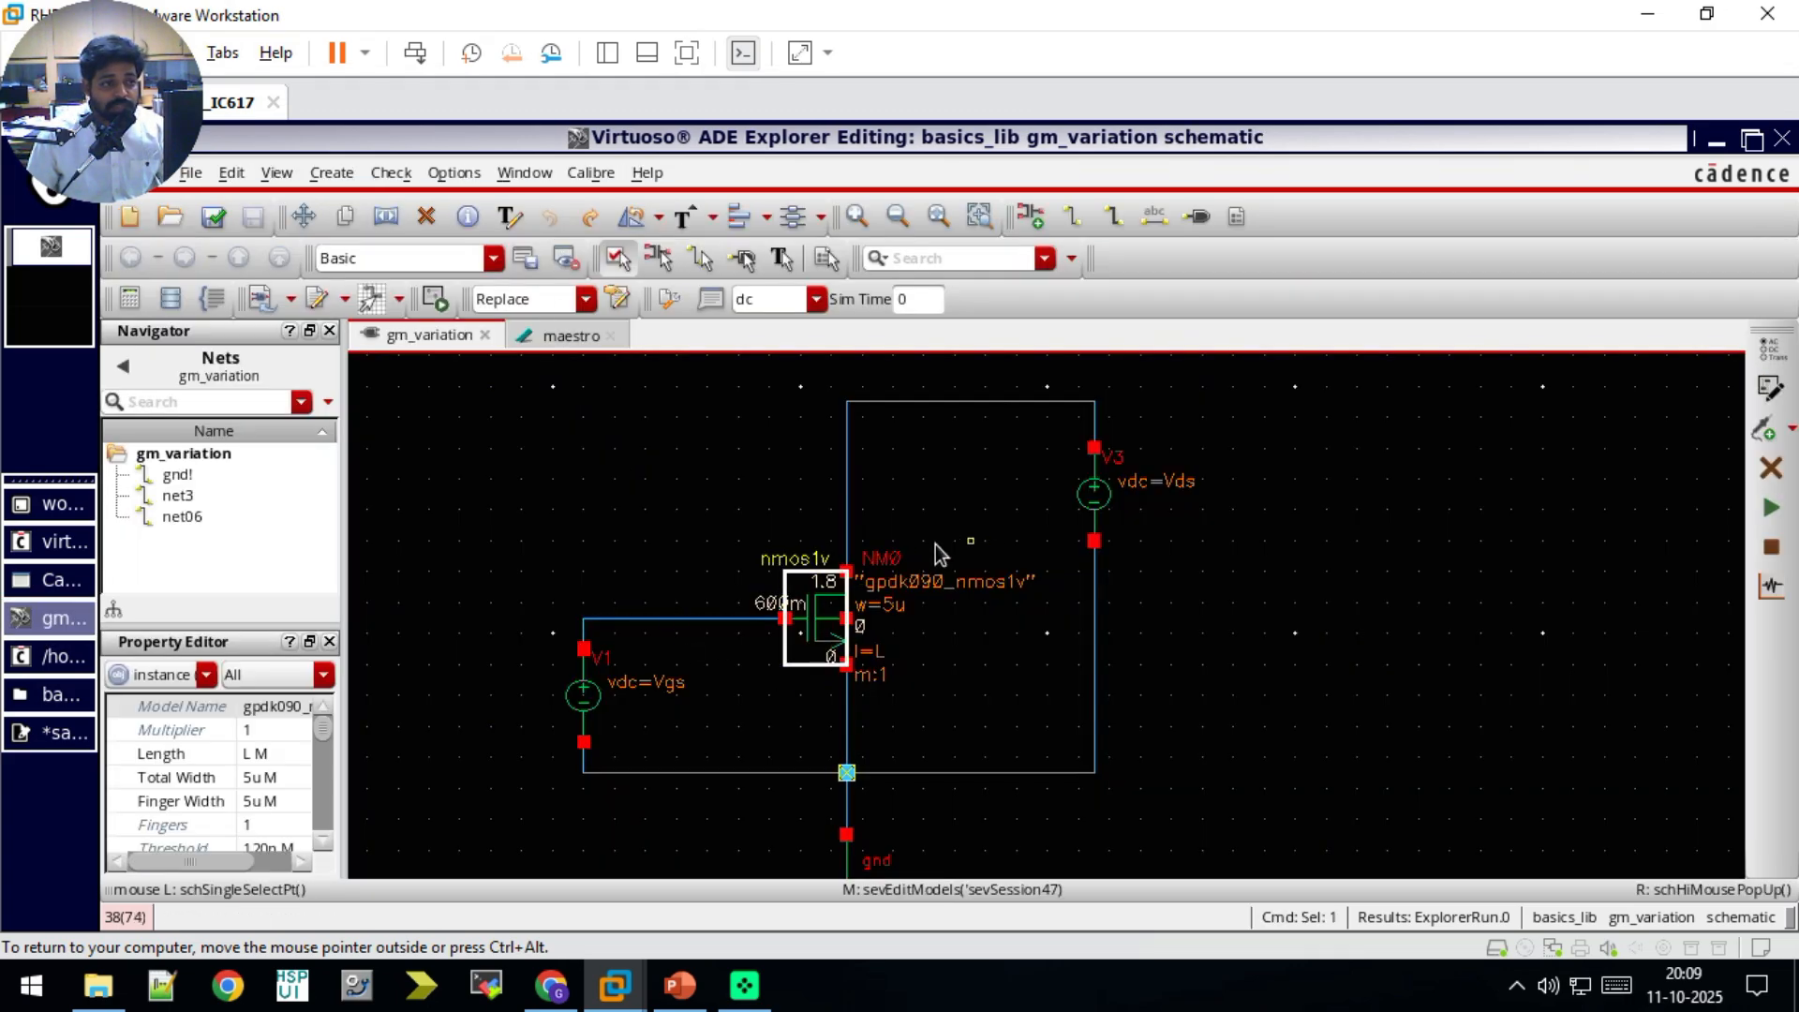
Step: Return to the saveop.scs text file, save it, and close the editor
click(70, 579)
key(alt+Tab)
key(alt+Tab)
key(alt+Tab)
key(alt+Tab)
key(alt+Tab)
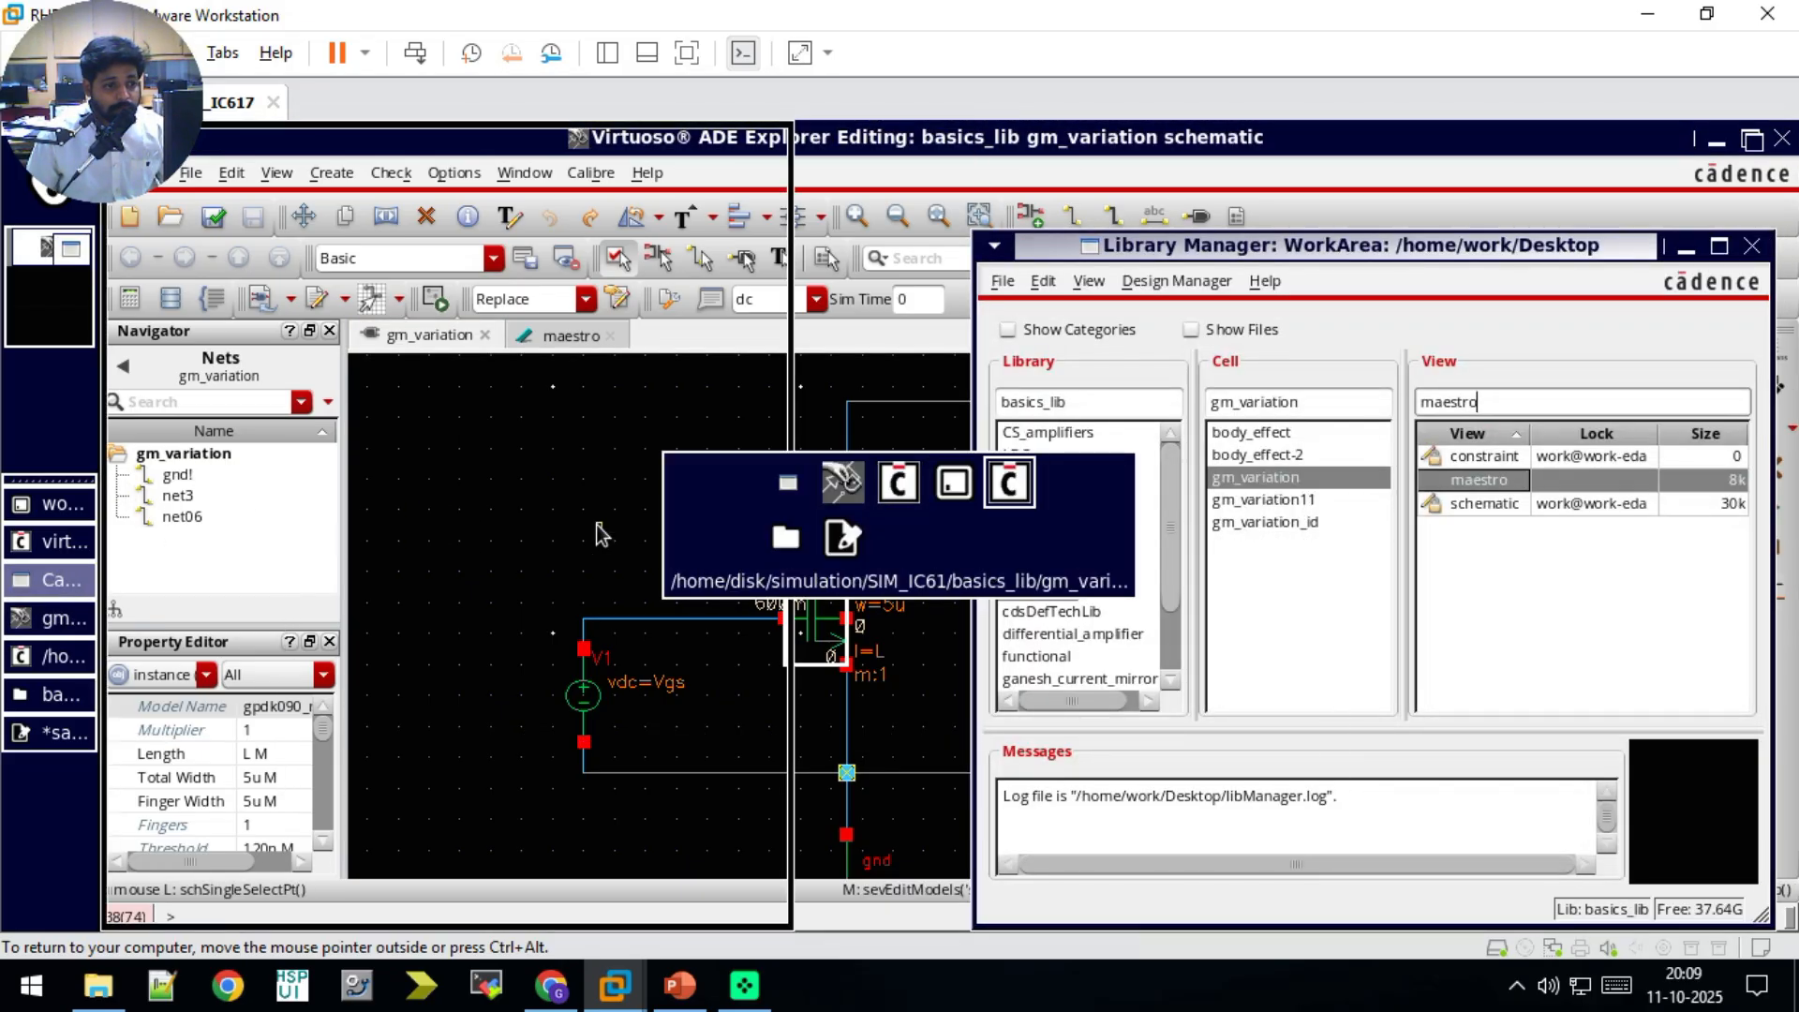
key(ctrl+s)
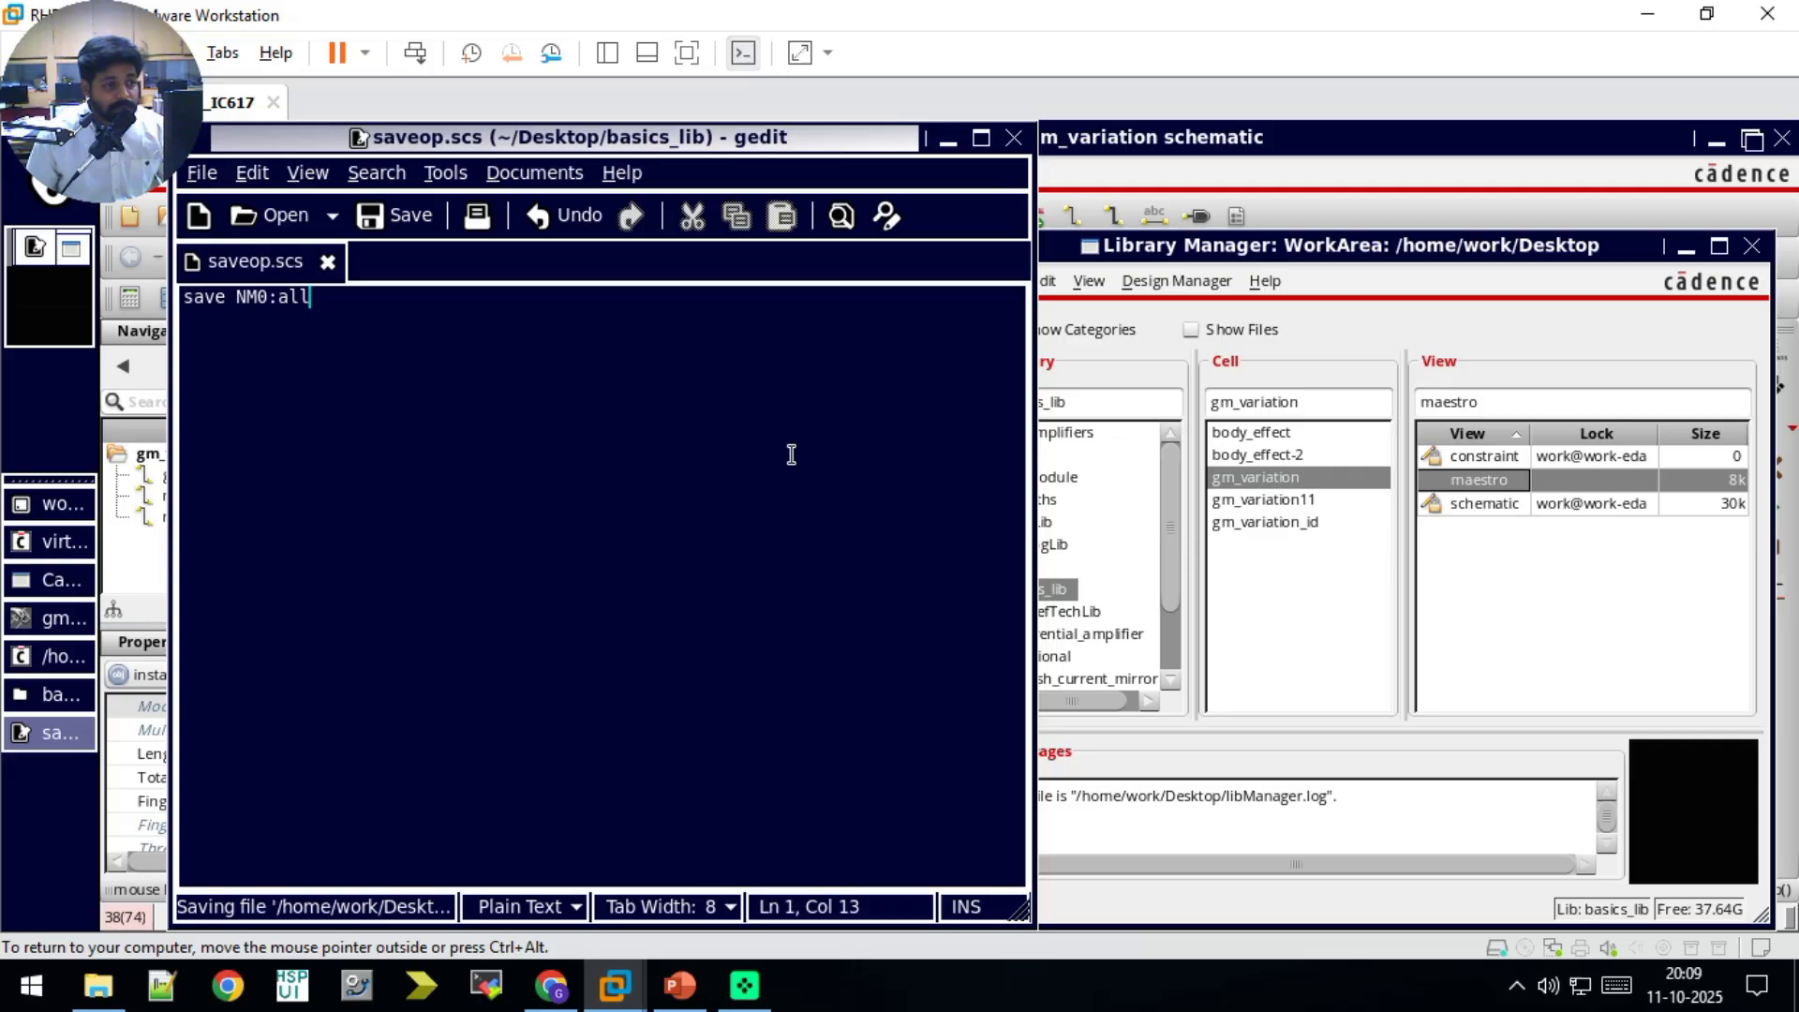
click(1014, 138)
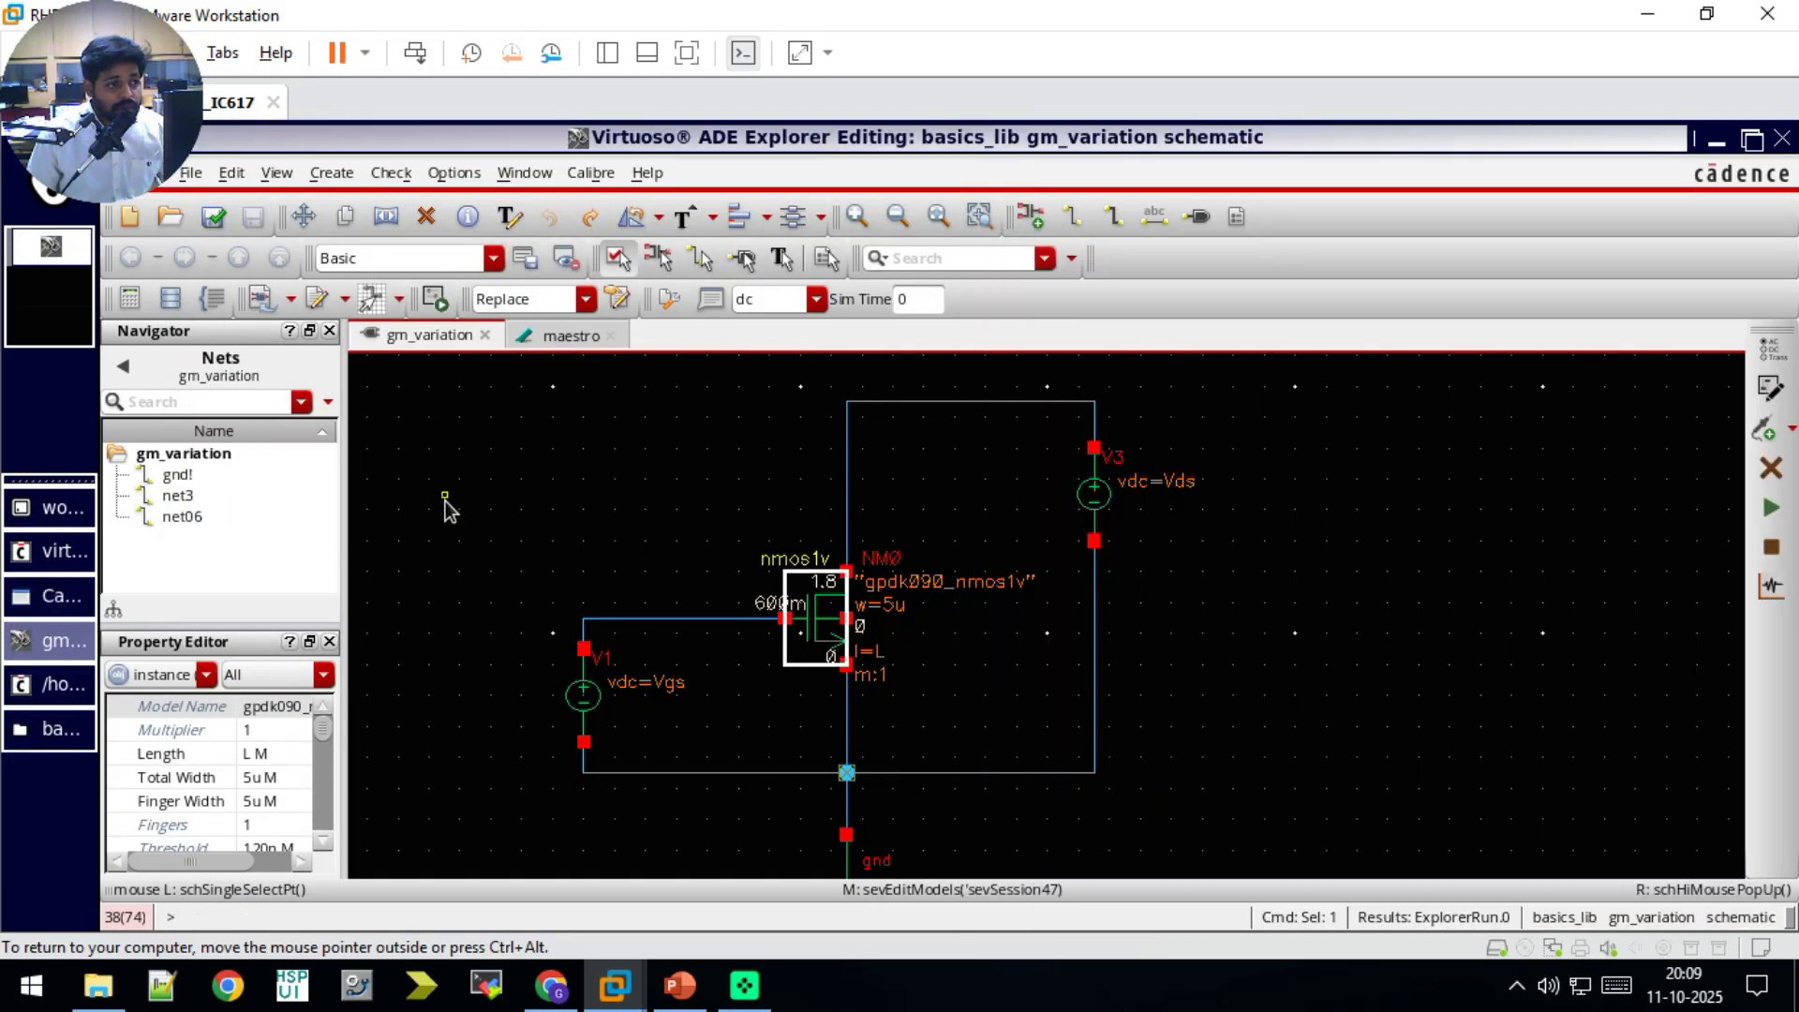
Step: Return to the maestro view of gm_variation and open the simulation files setup
click(446, 506)
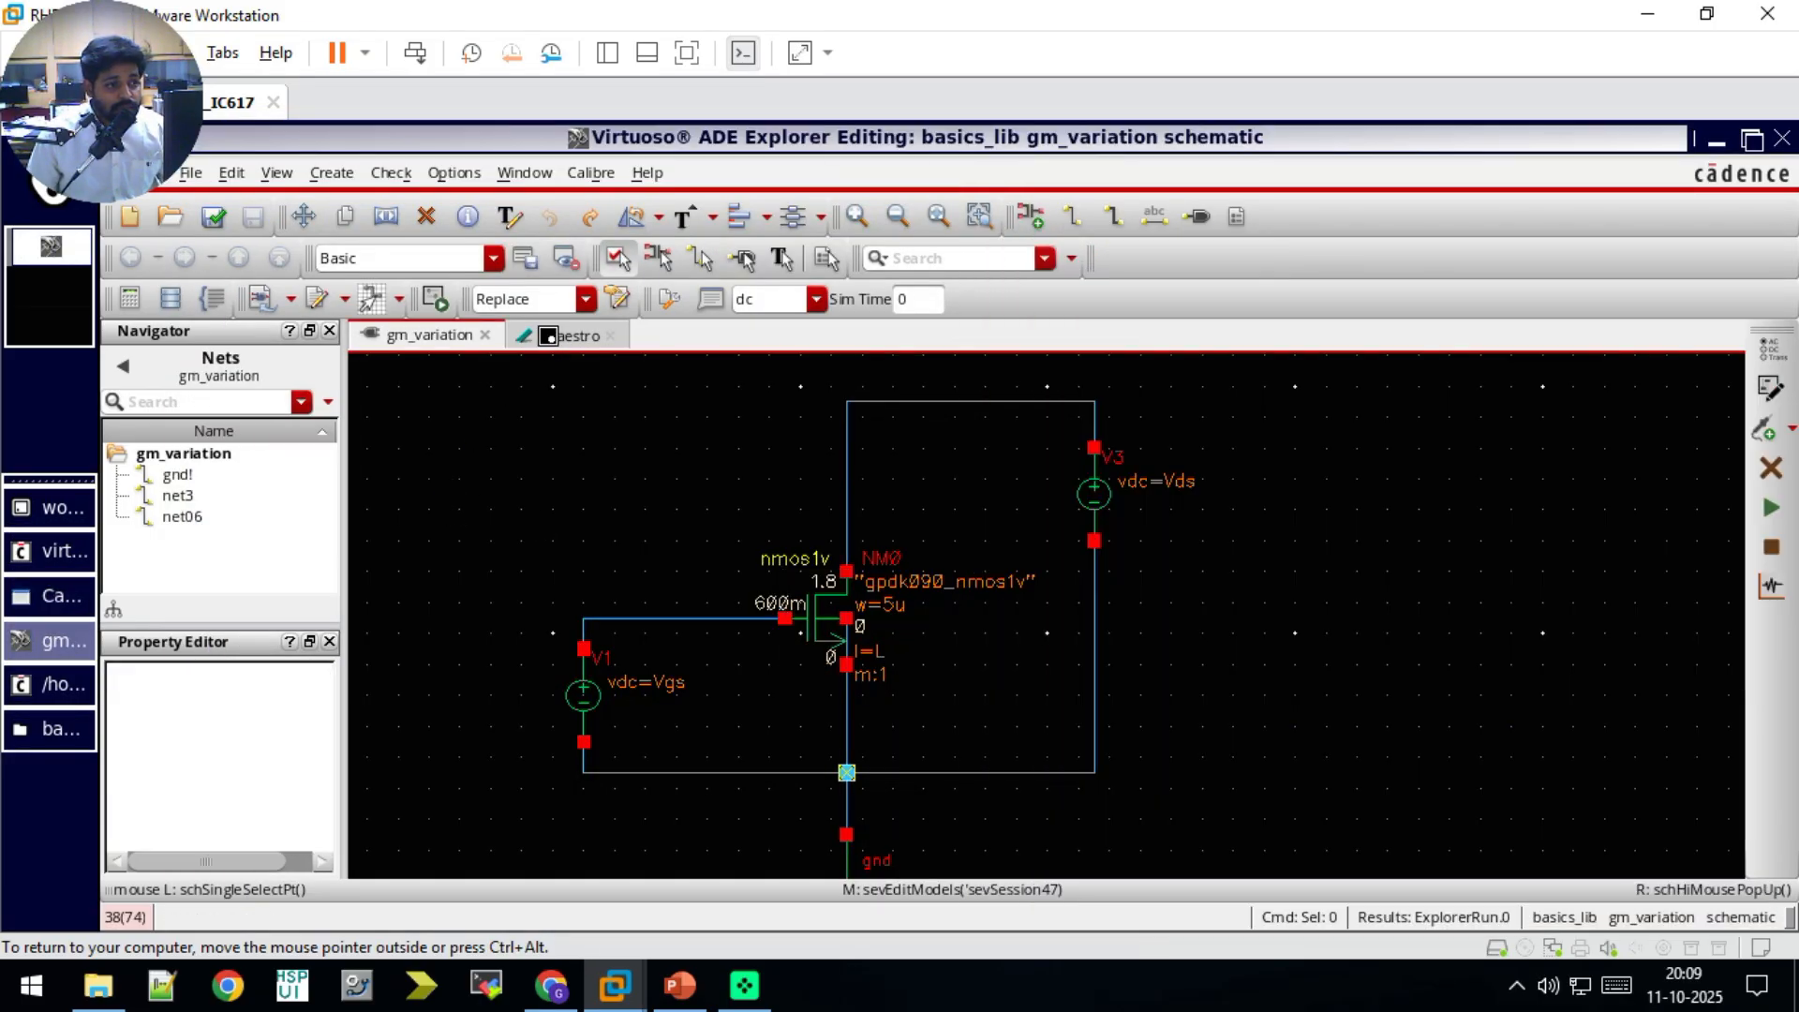
click(557, 335)
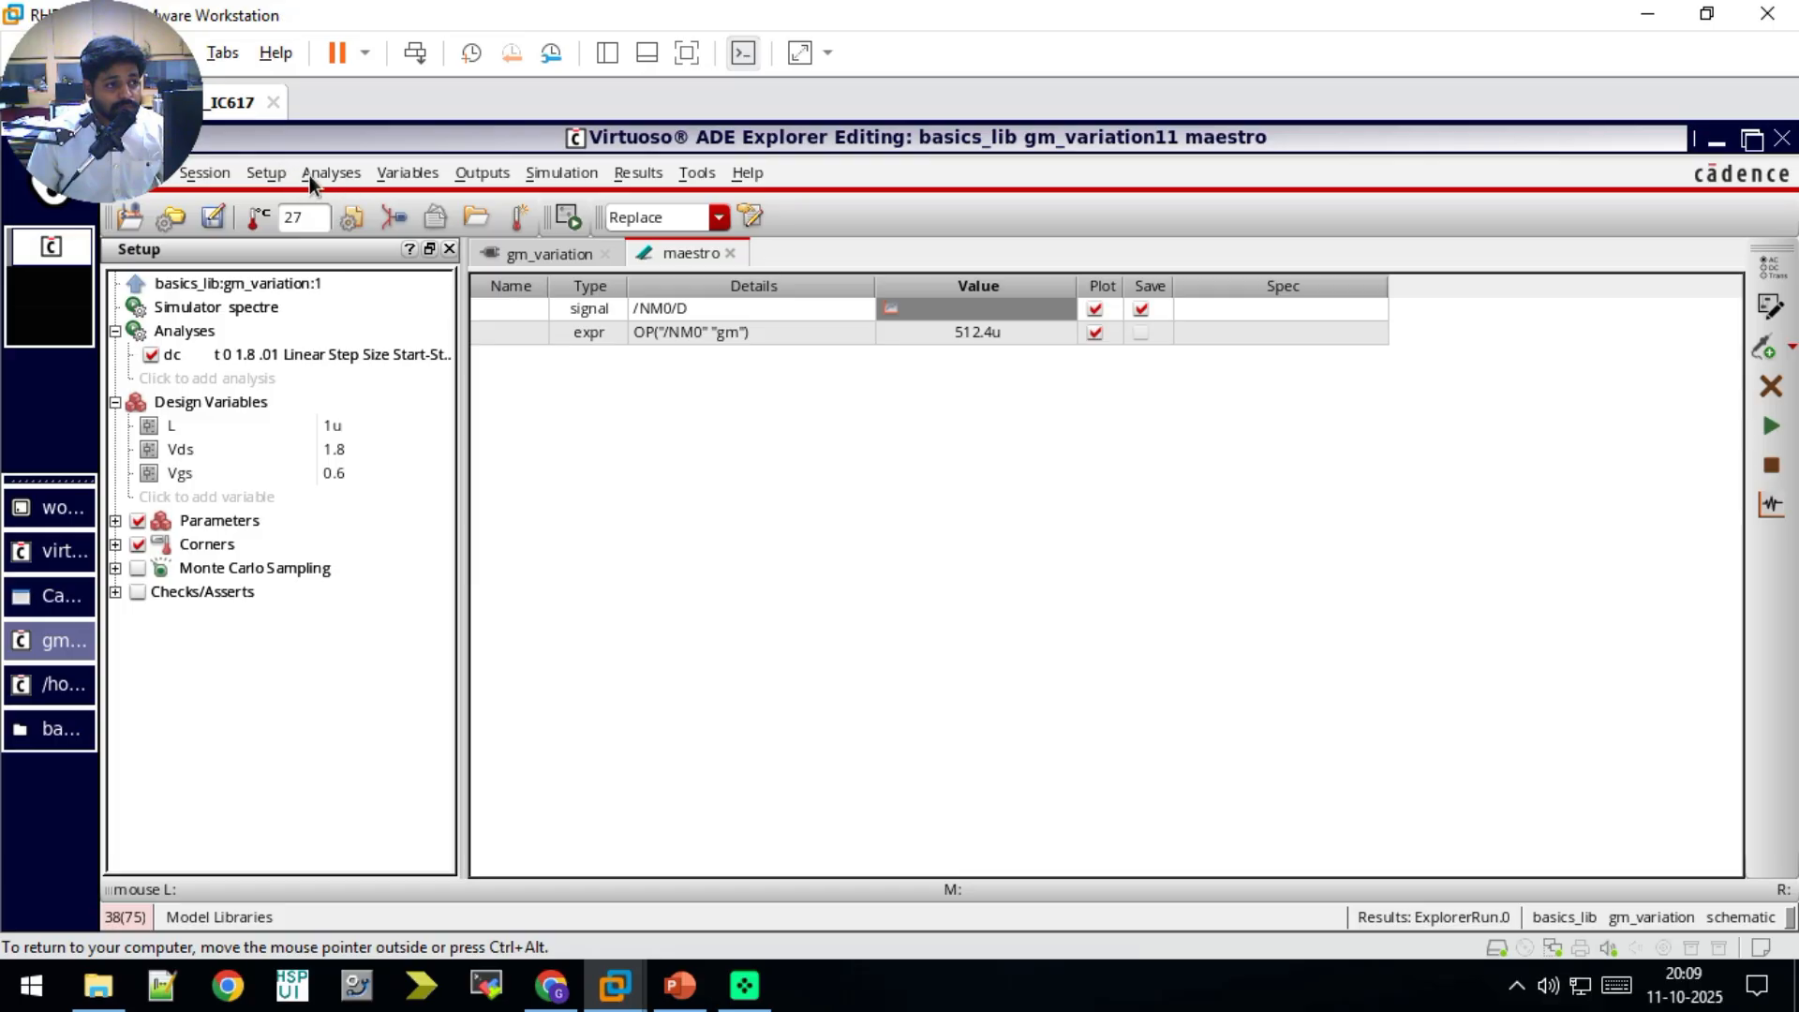
click(267, 175)
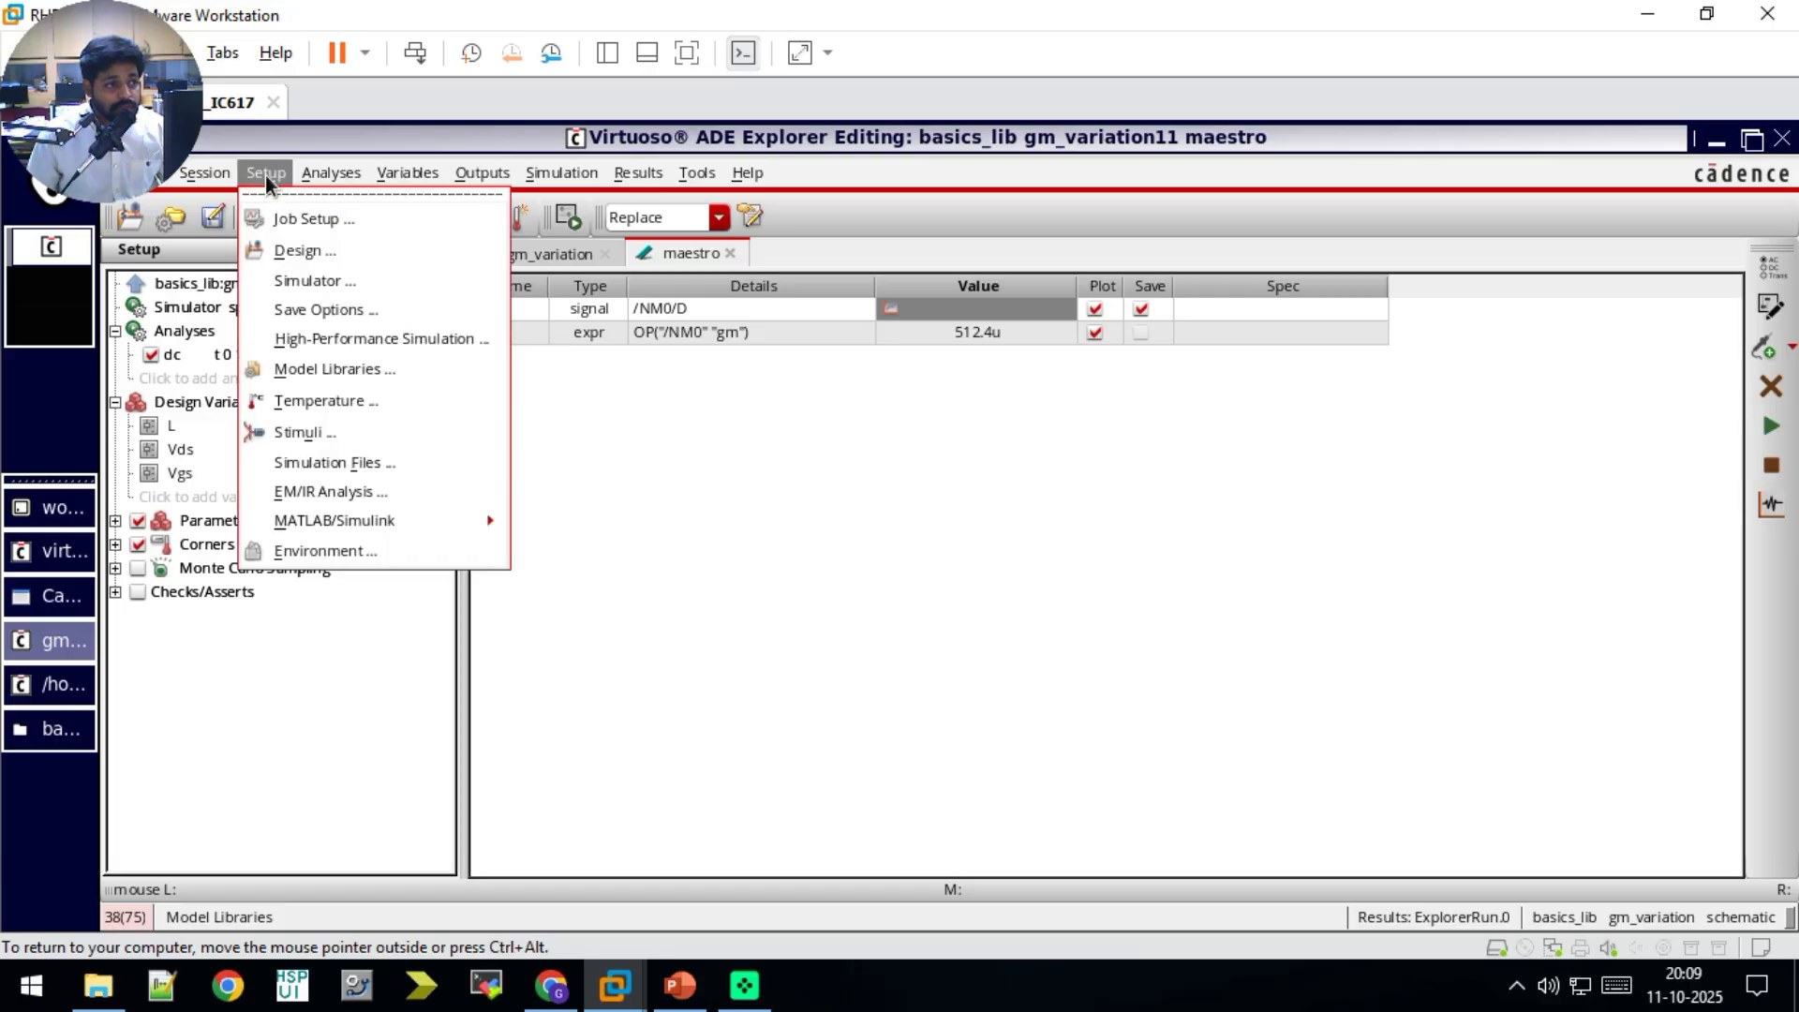
click(323, 463)
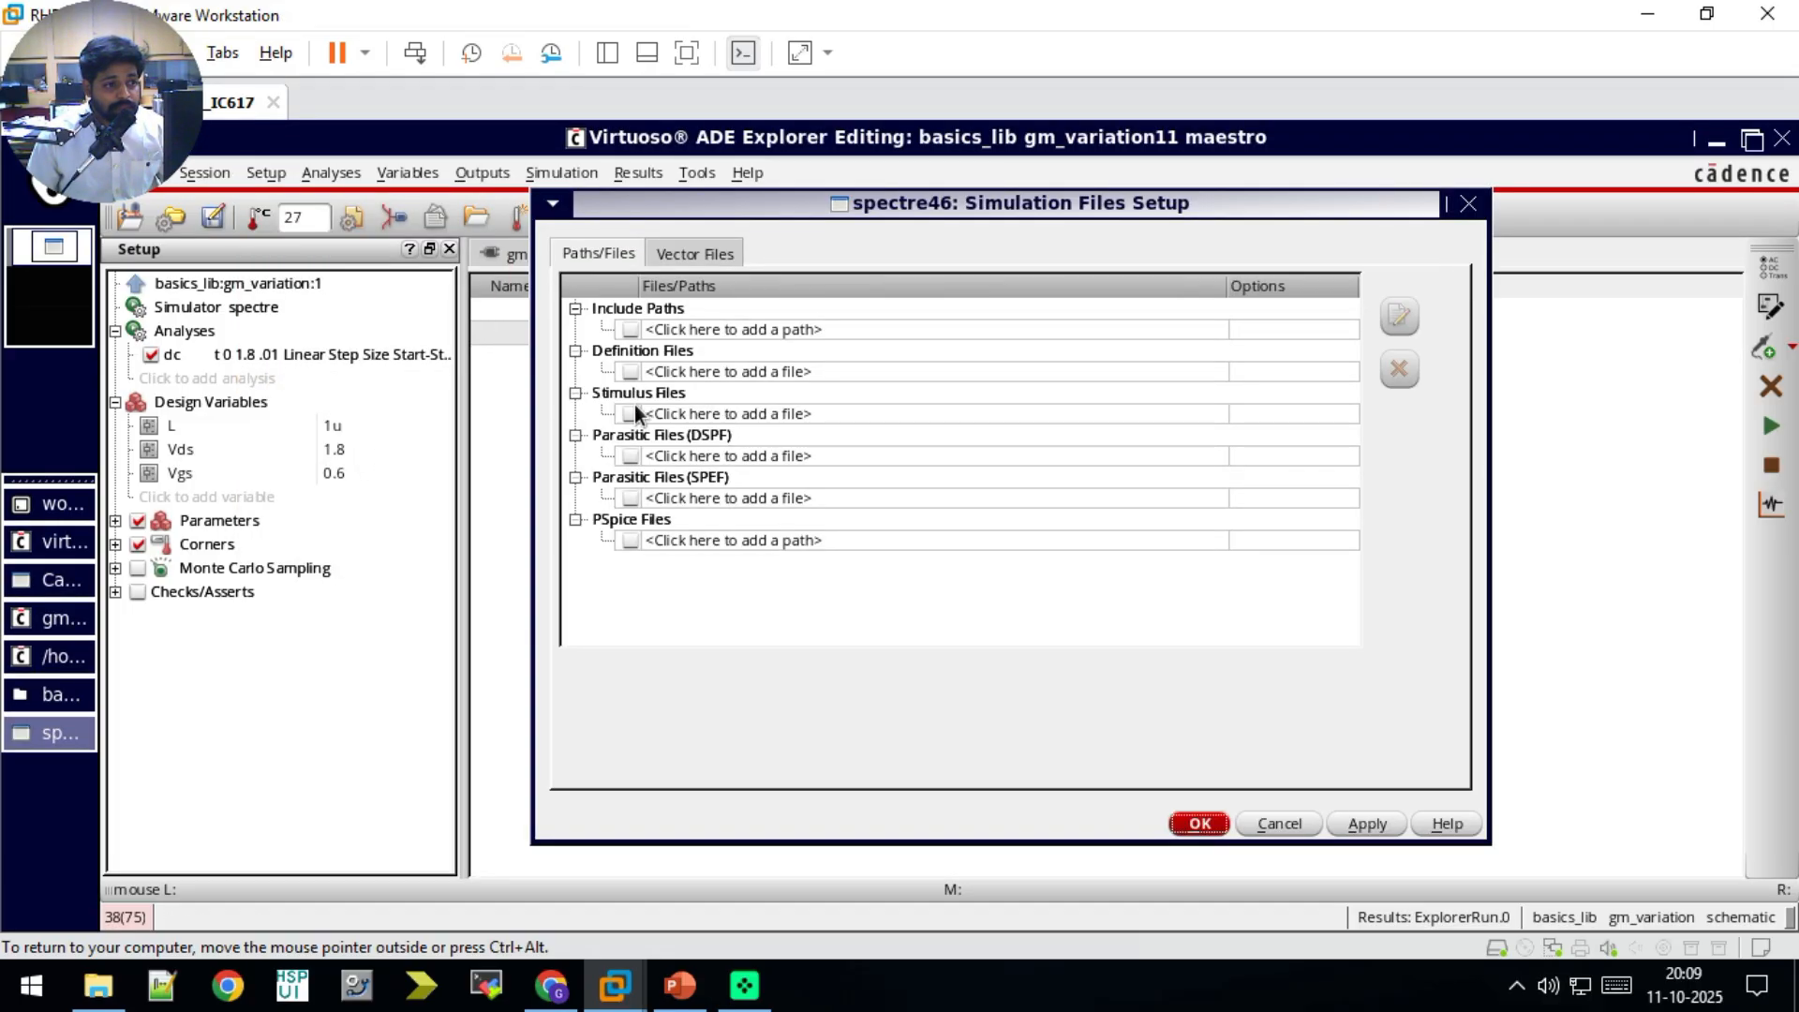
Step: Enable a definition file entry, set it to /home/work/Desktop/basics_lib/saveop.scs, and confirm the simulation files setup
click(630, 371)
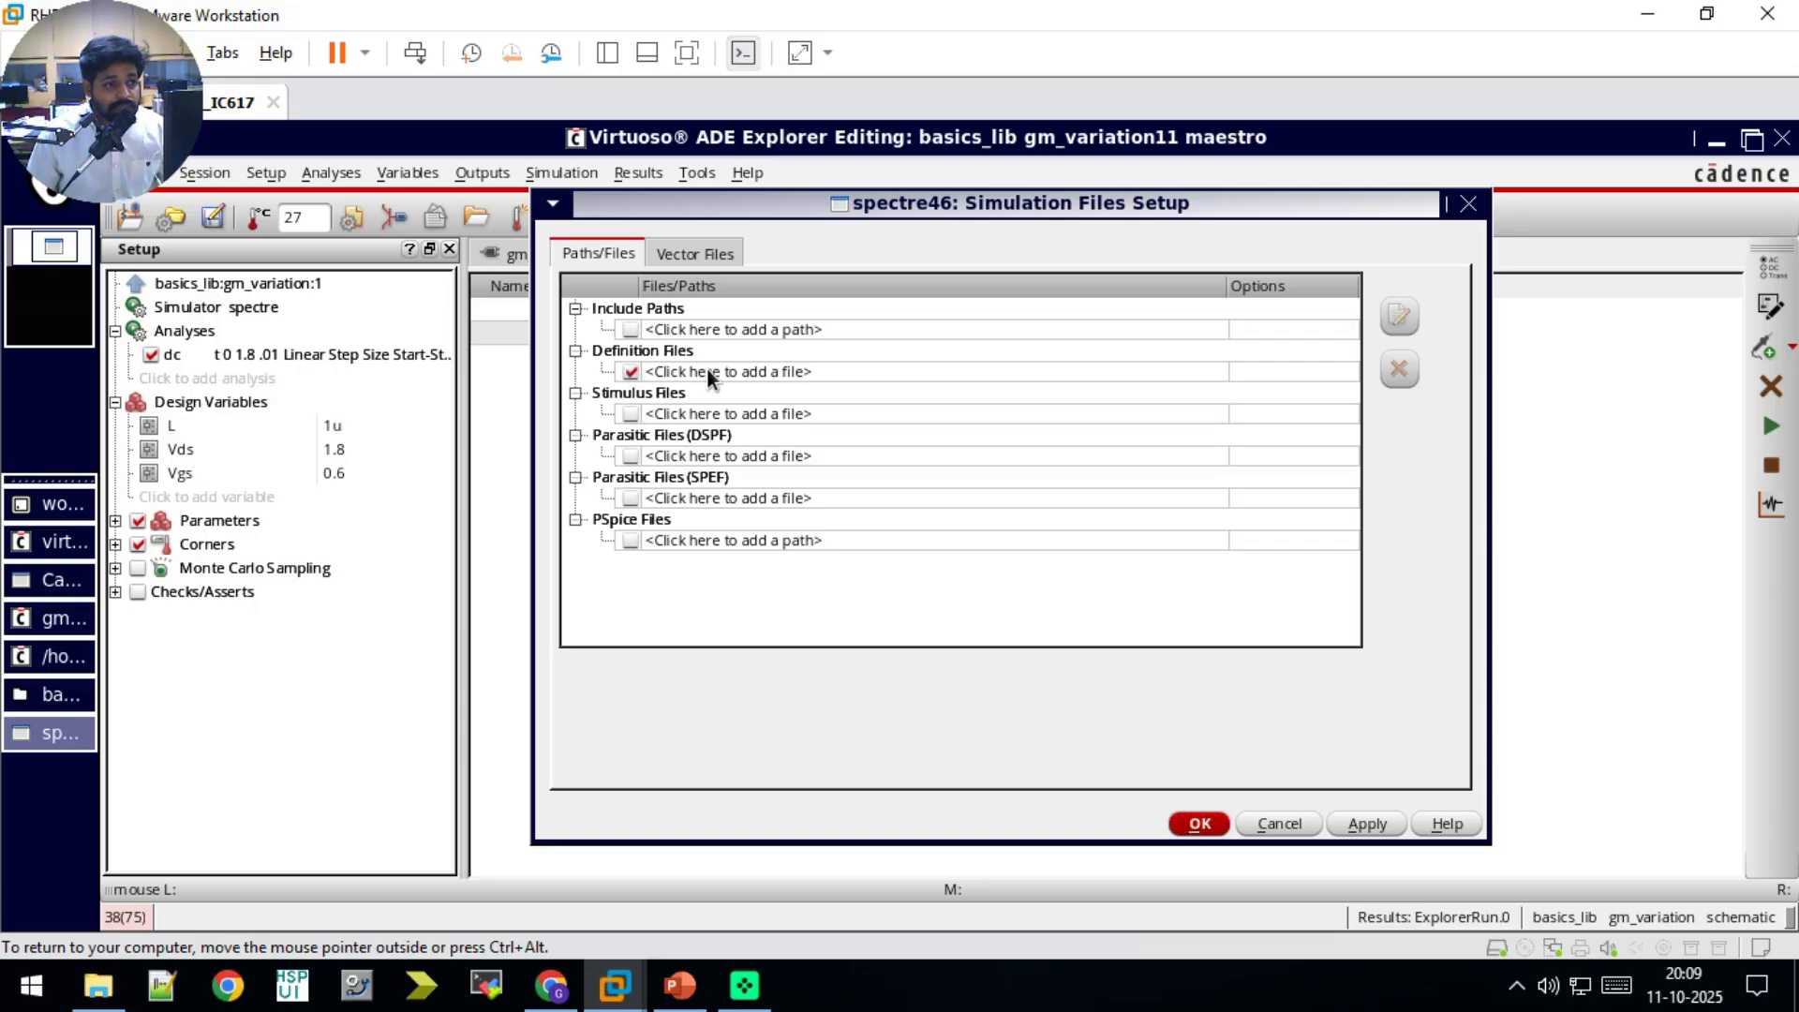
click(1200, 358)
click(1195, 369)
click(1194, 372)
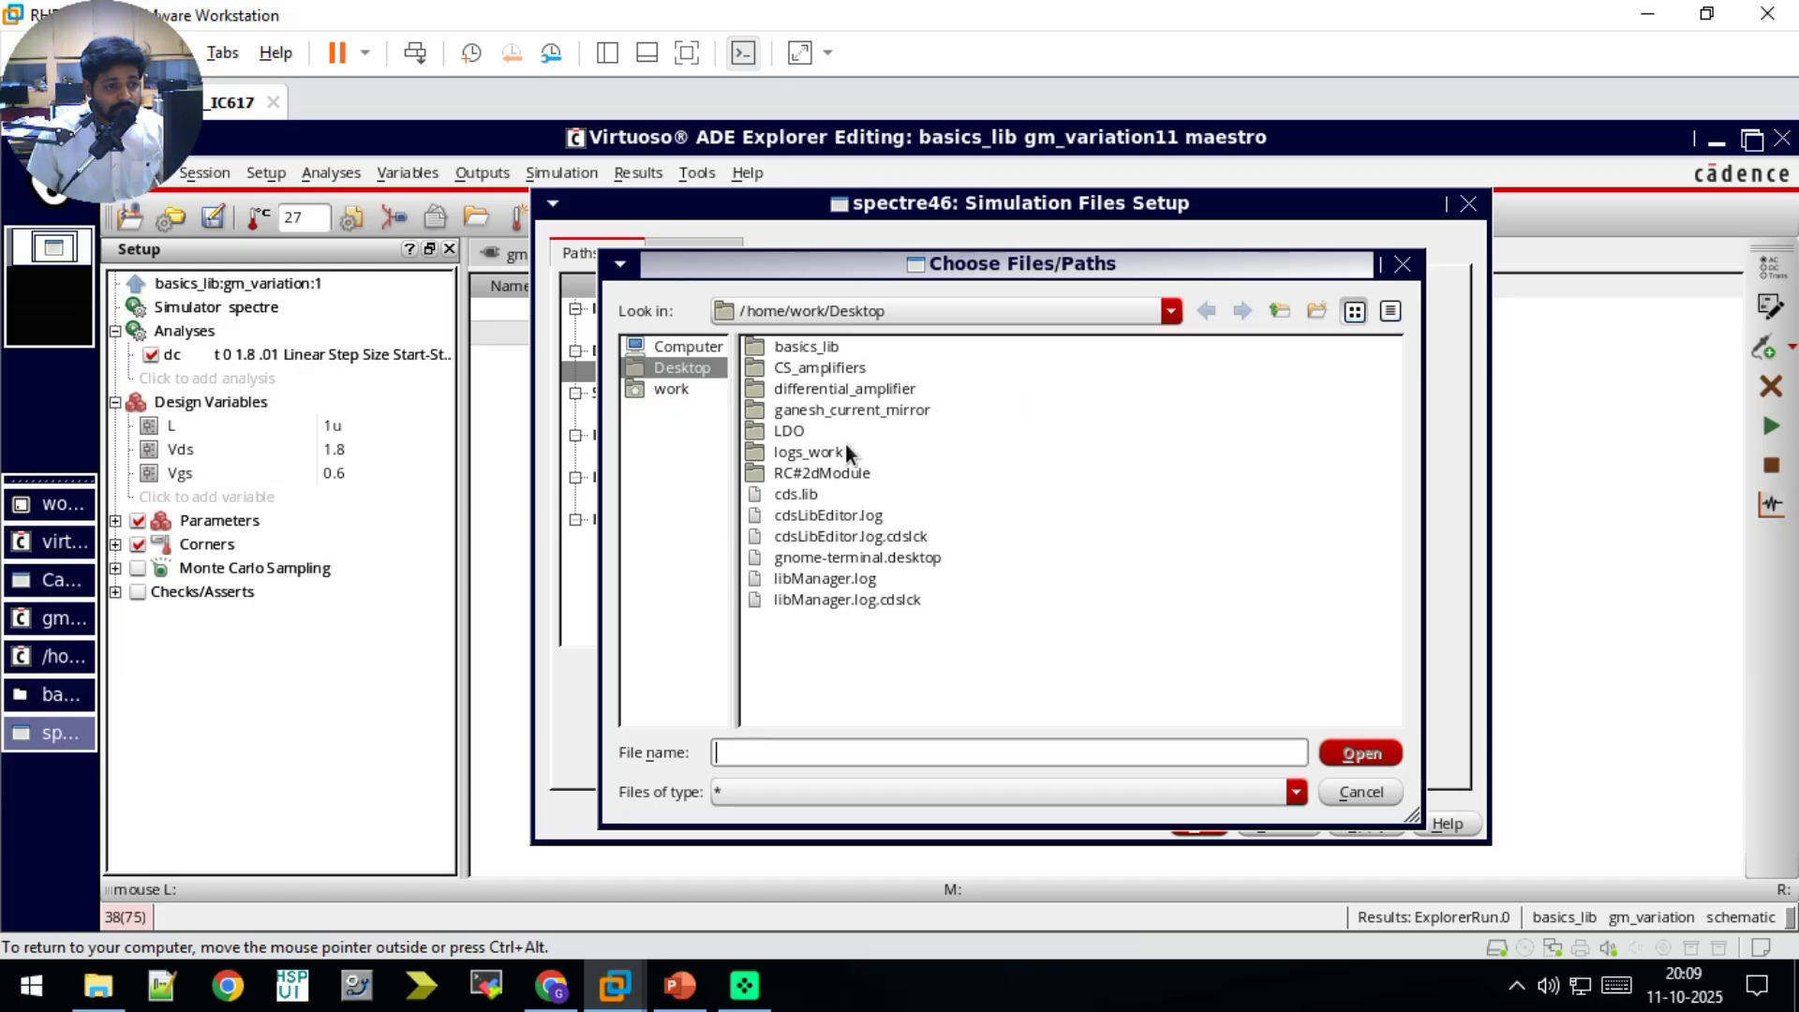
click(800, 349)
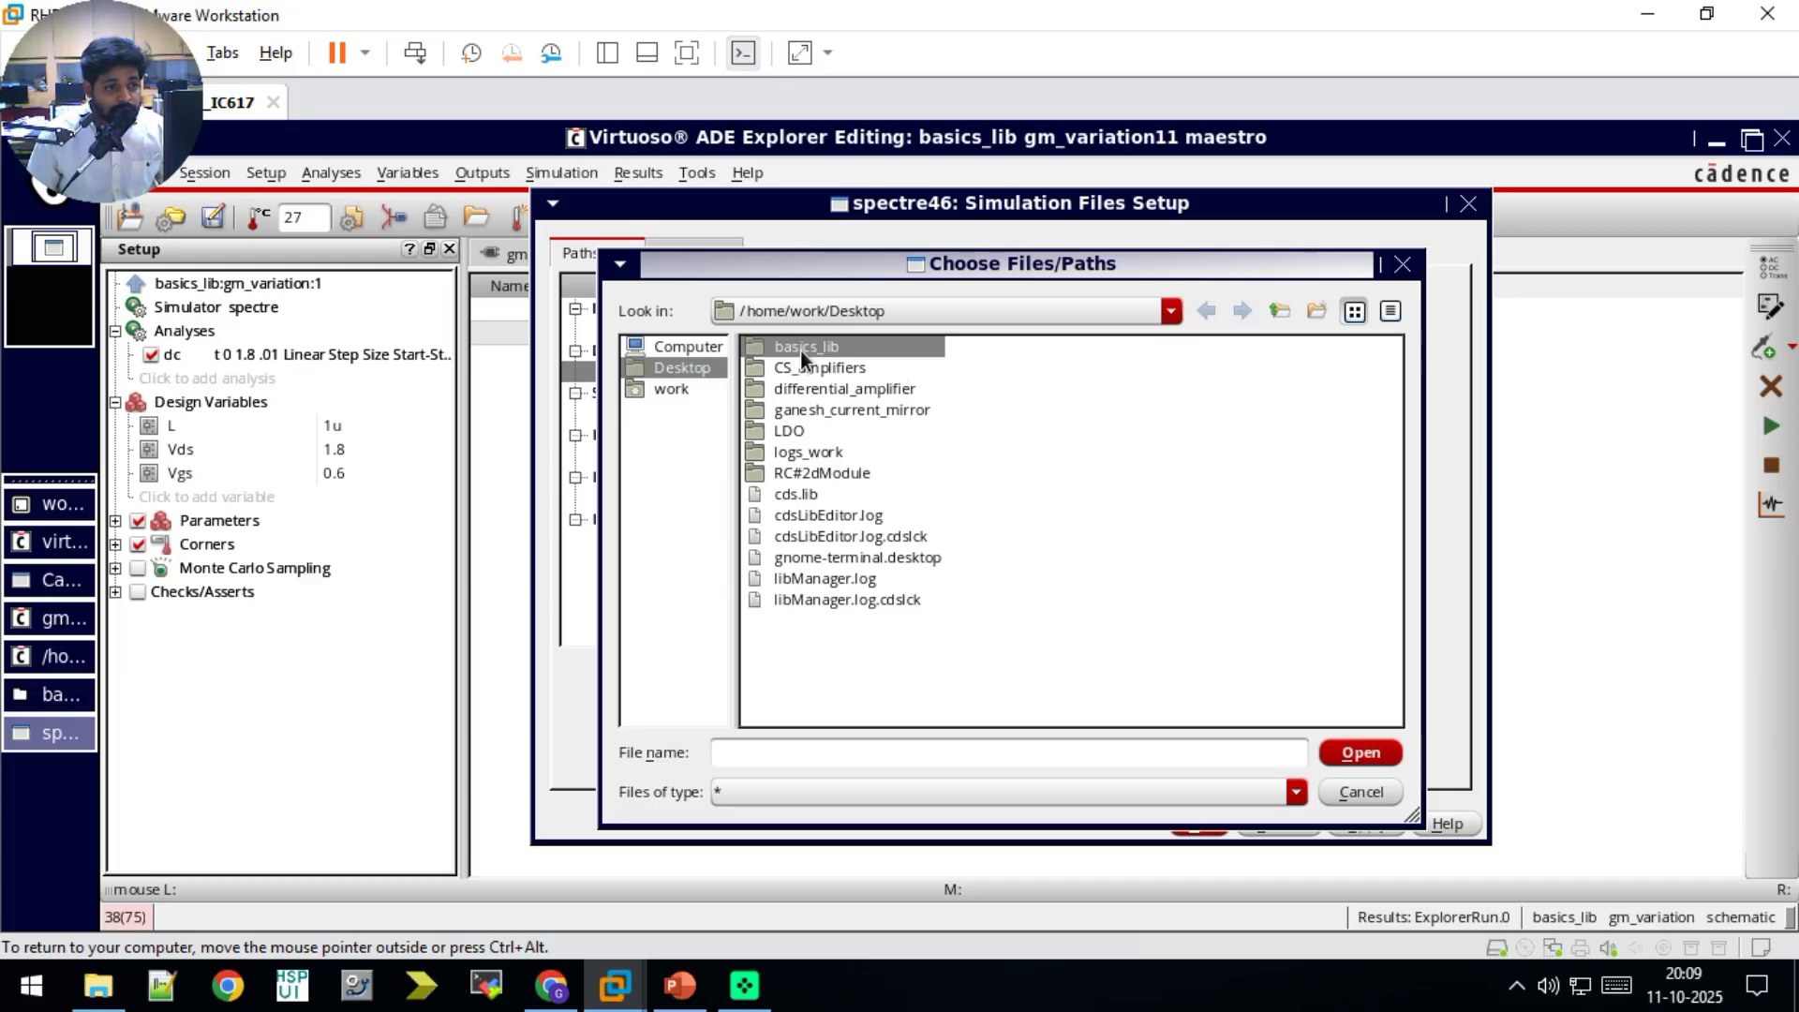
double_click(801, 350)
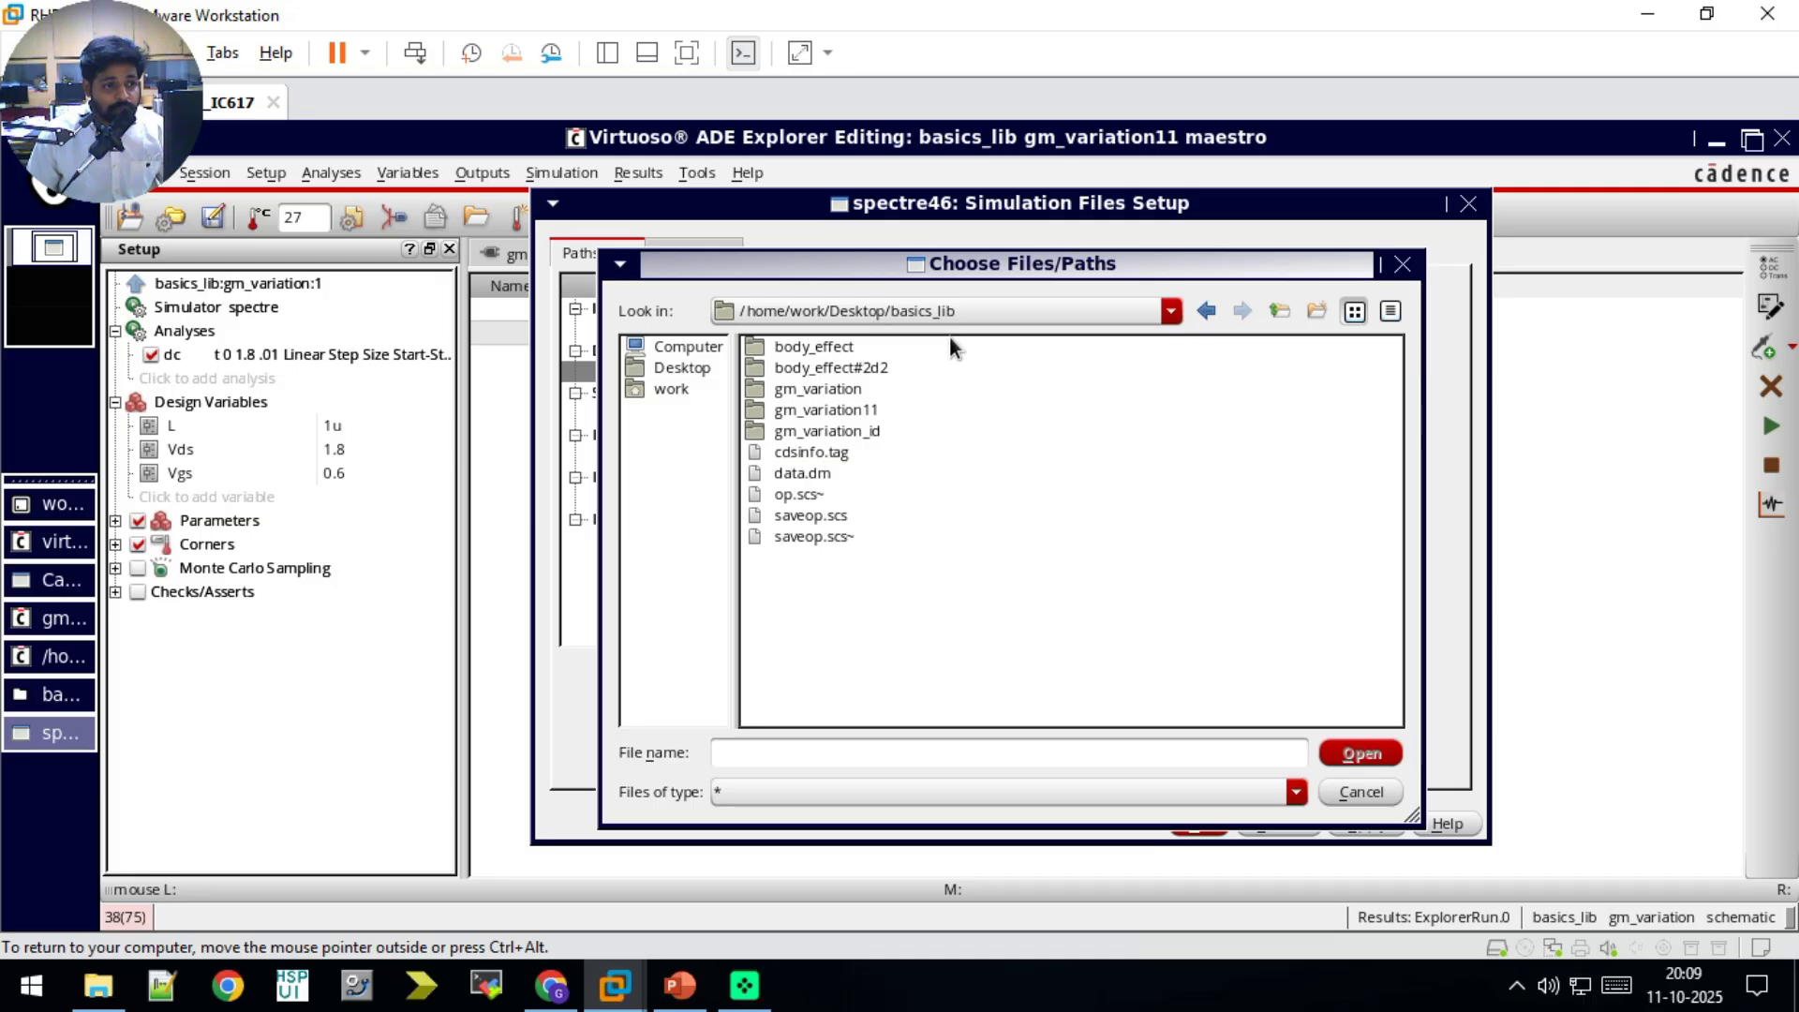
click(812, 519)
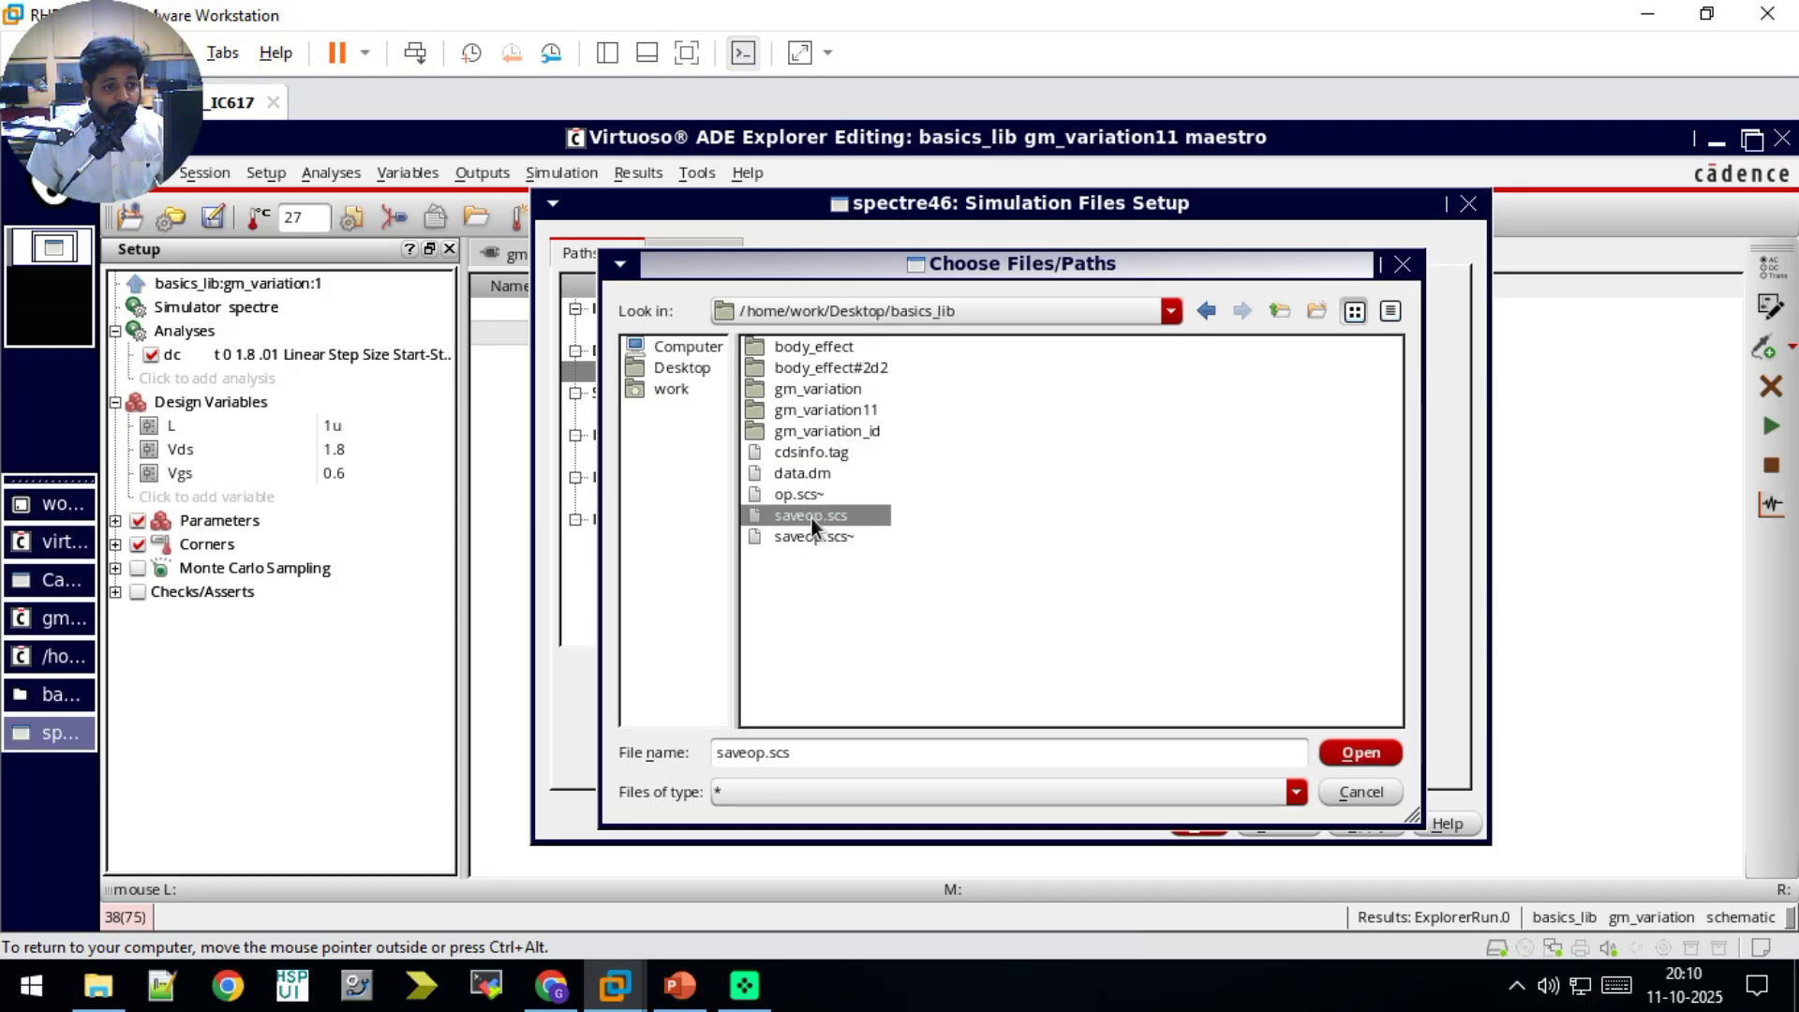
click(1347, 756)
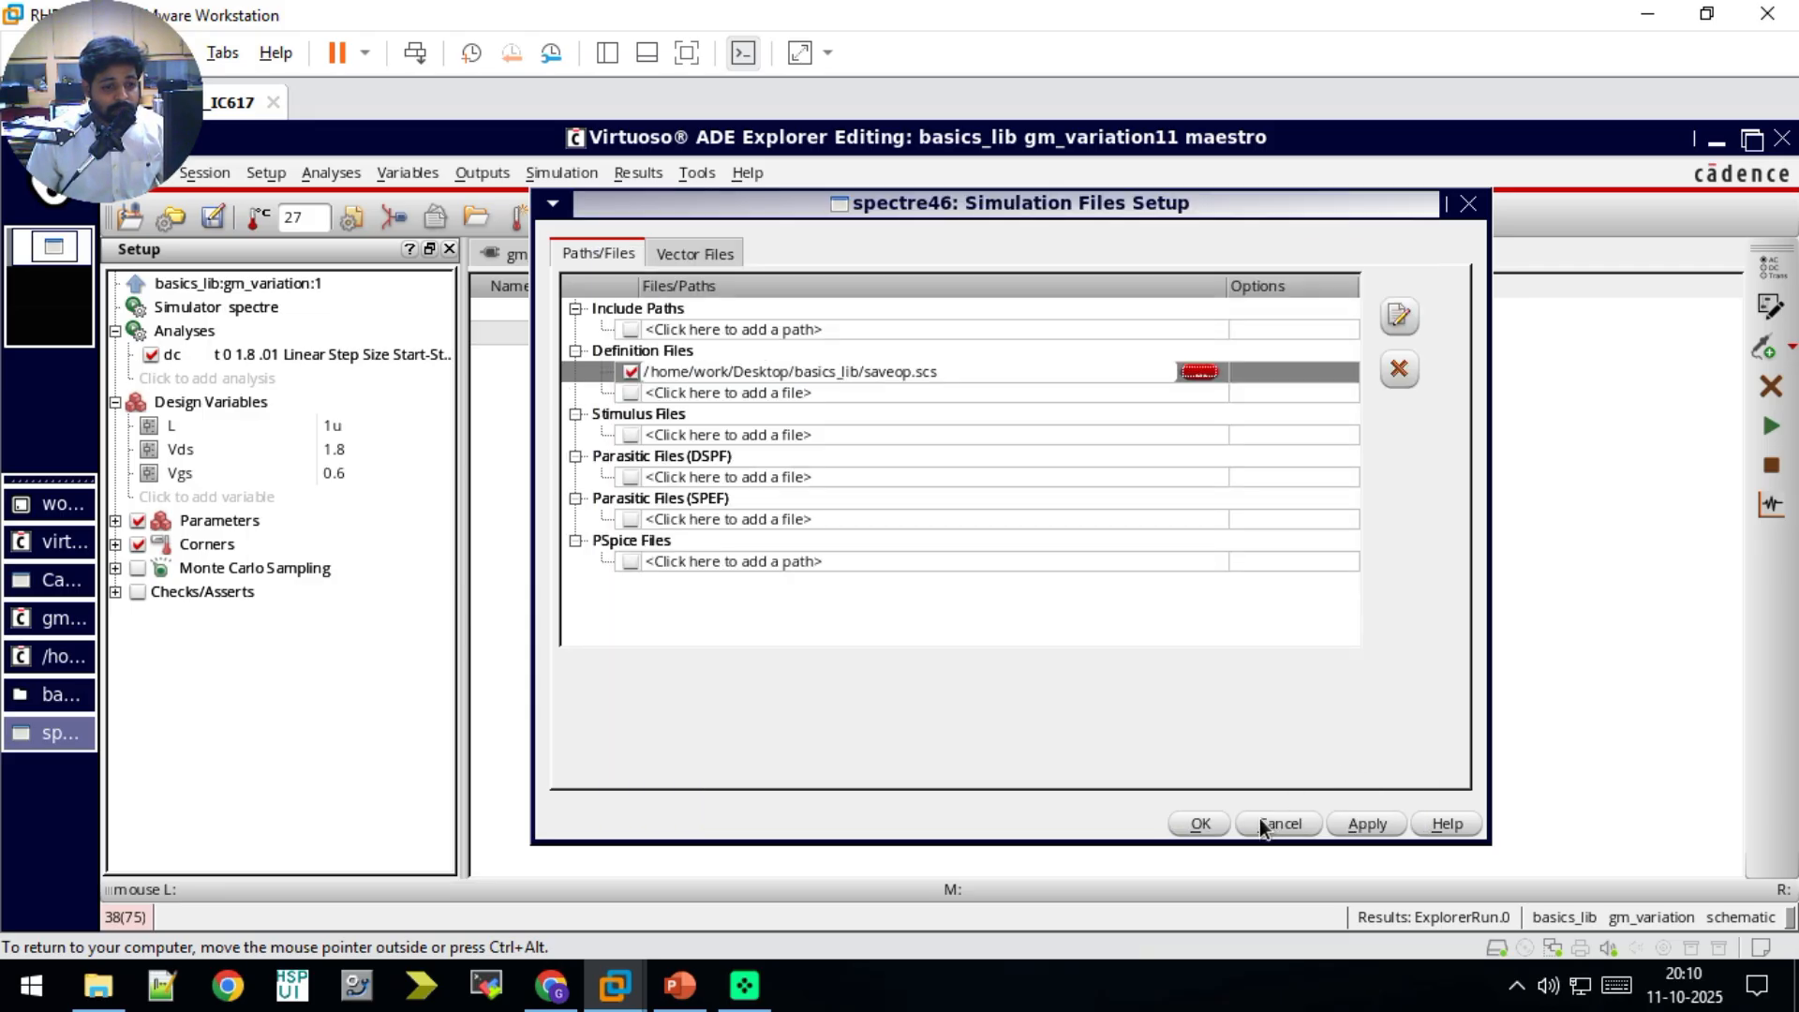
click(1200, 824)
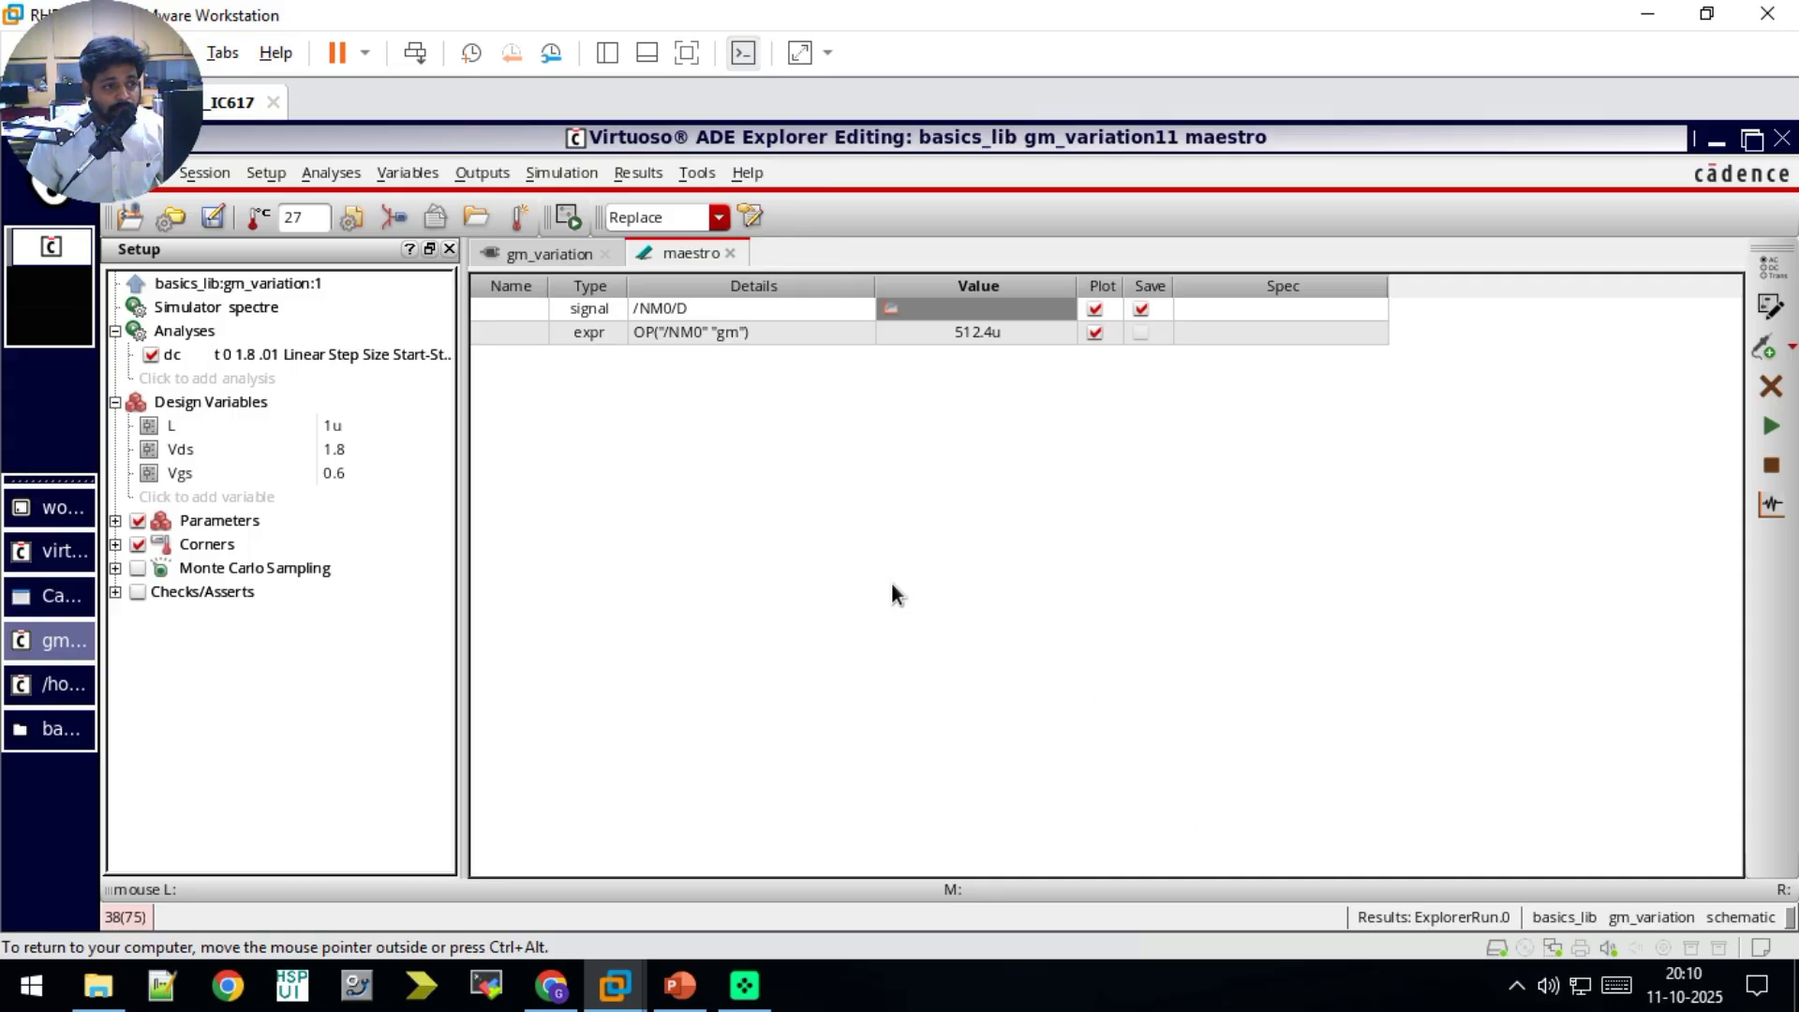
Step: Run the simulation with the definition file included, close the plot window, and return to the maestro view
click(1770, 433)
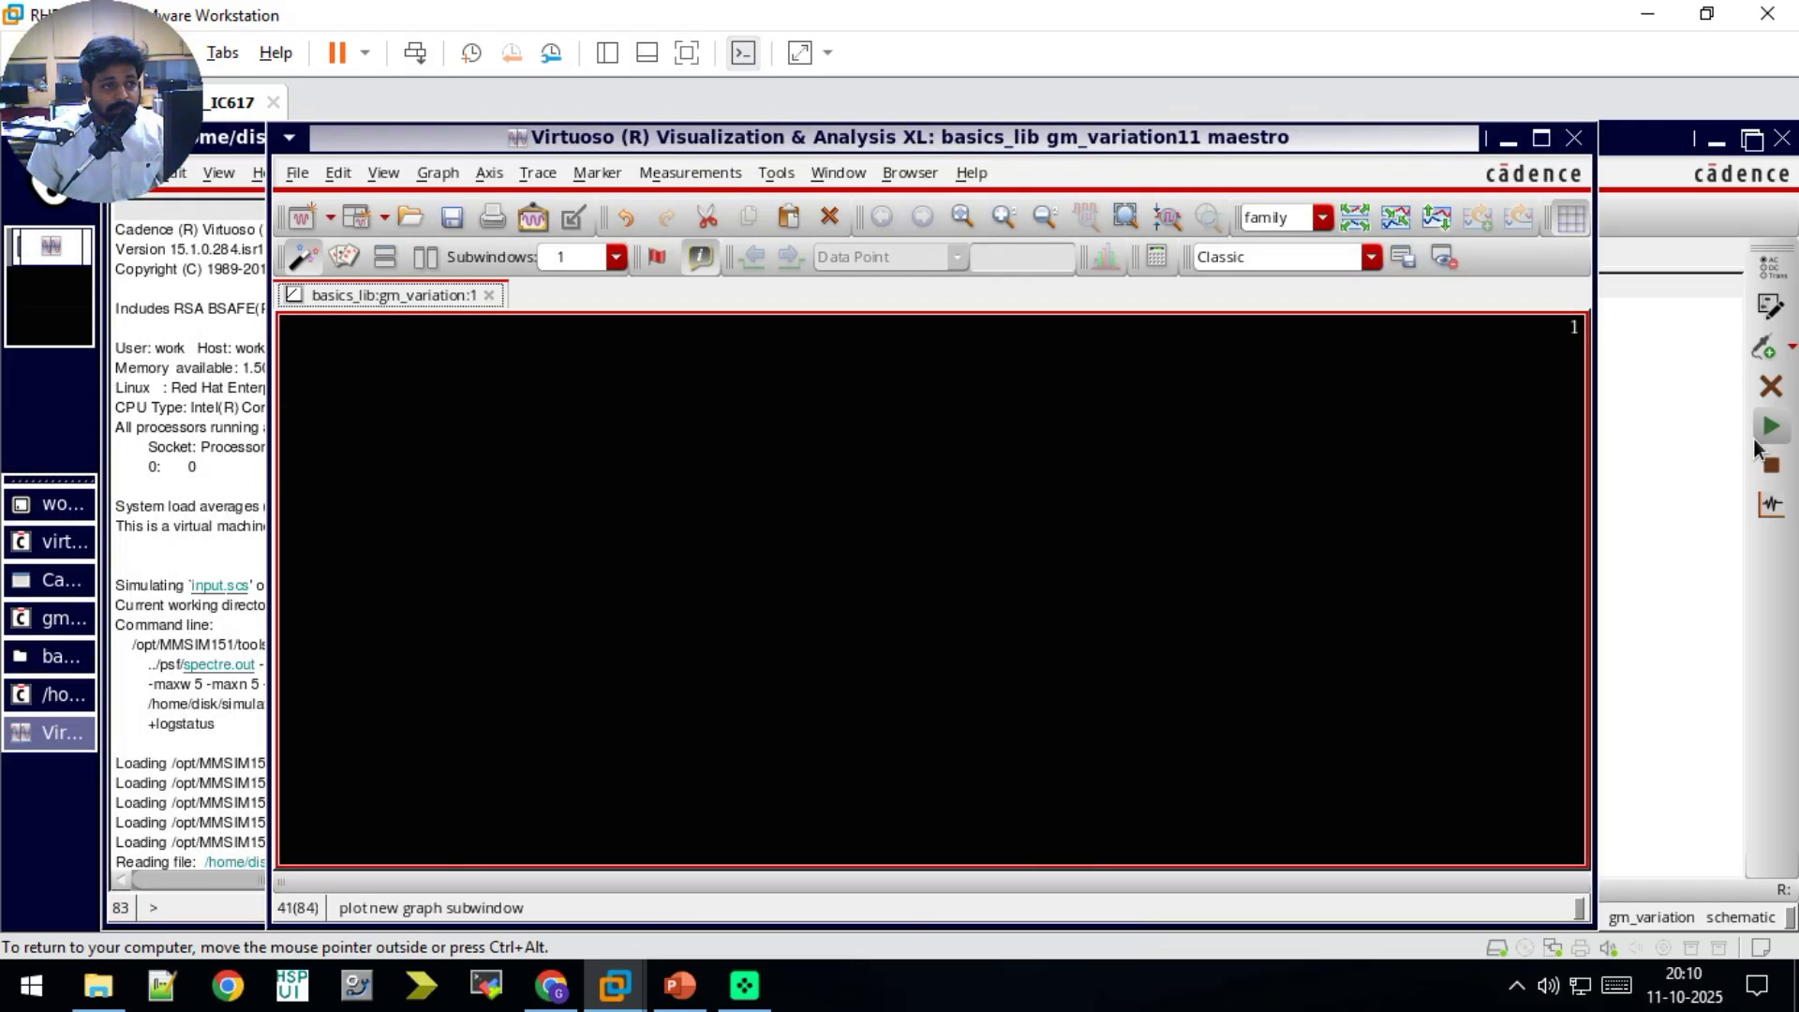
click(1574, 140)
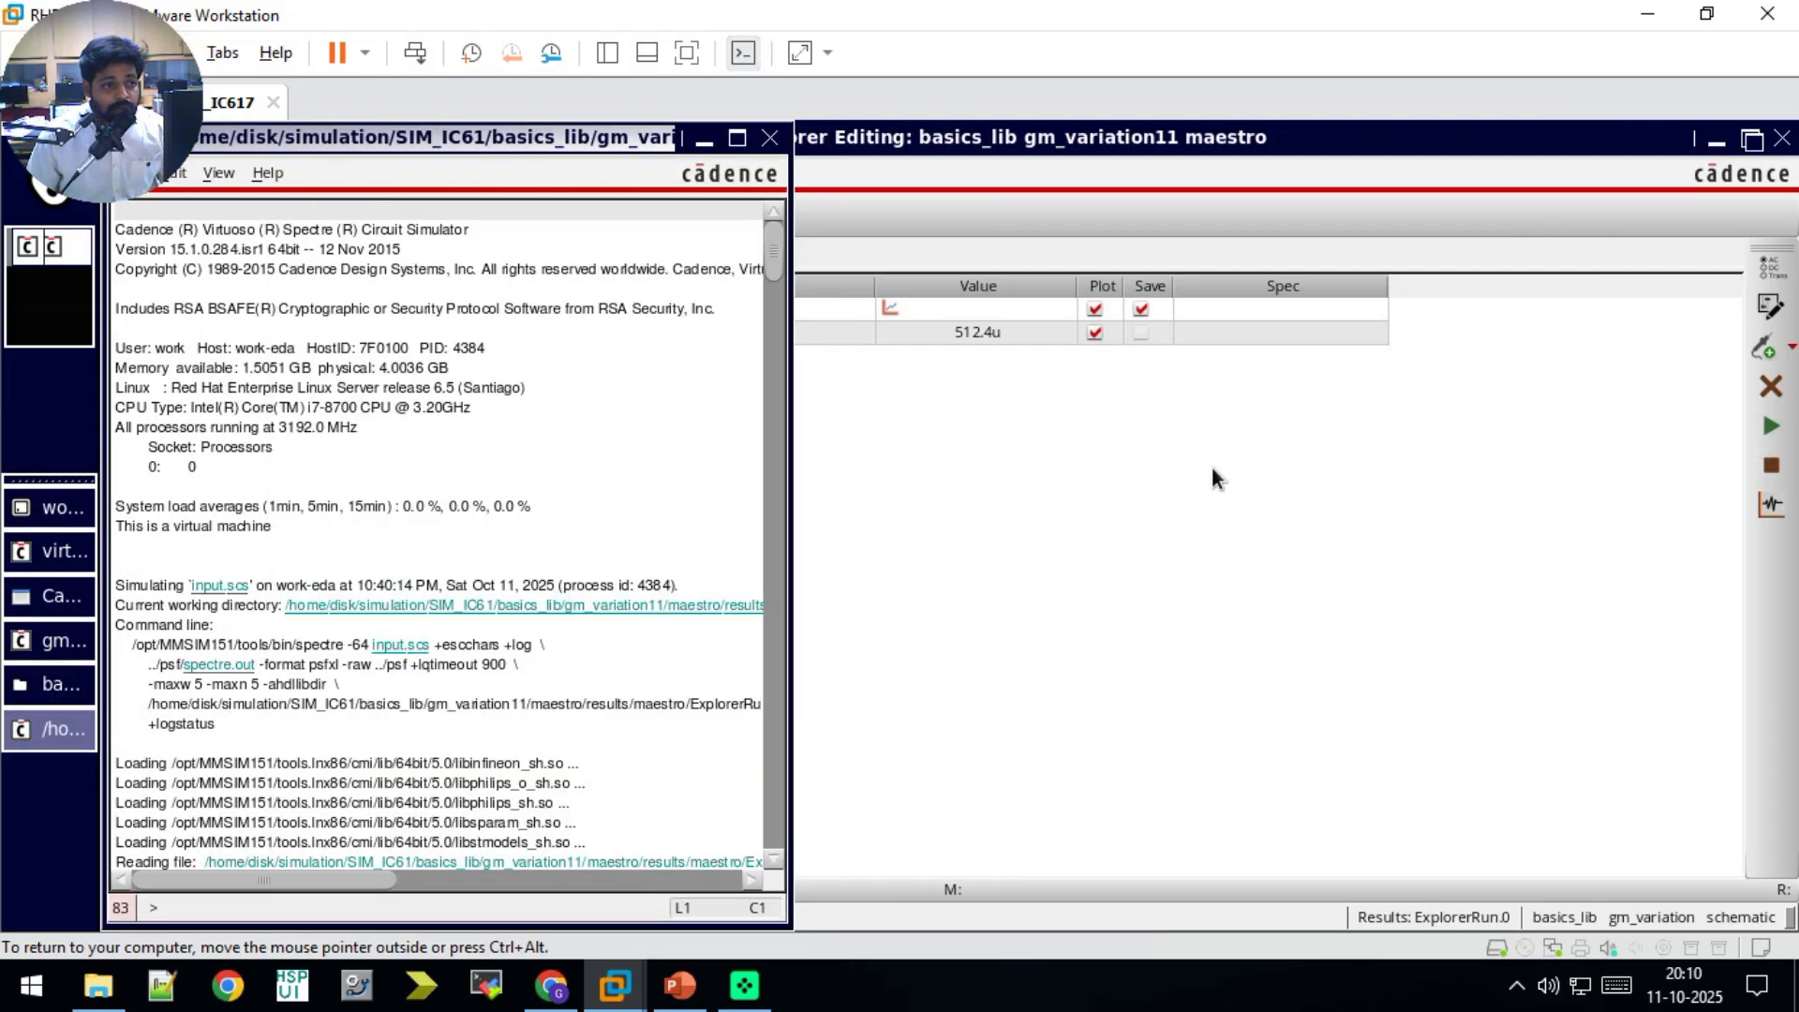
click(1212, 465)
Step: Open the Results Browser, expand the gm_variation results, and list the signals of the dc analysis
click(629, 173)
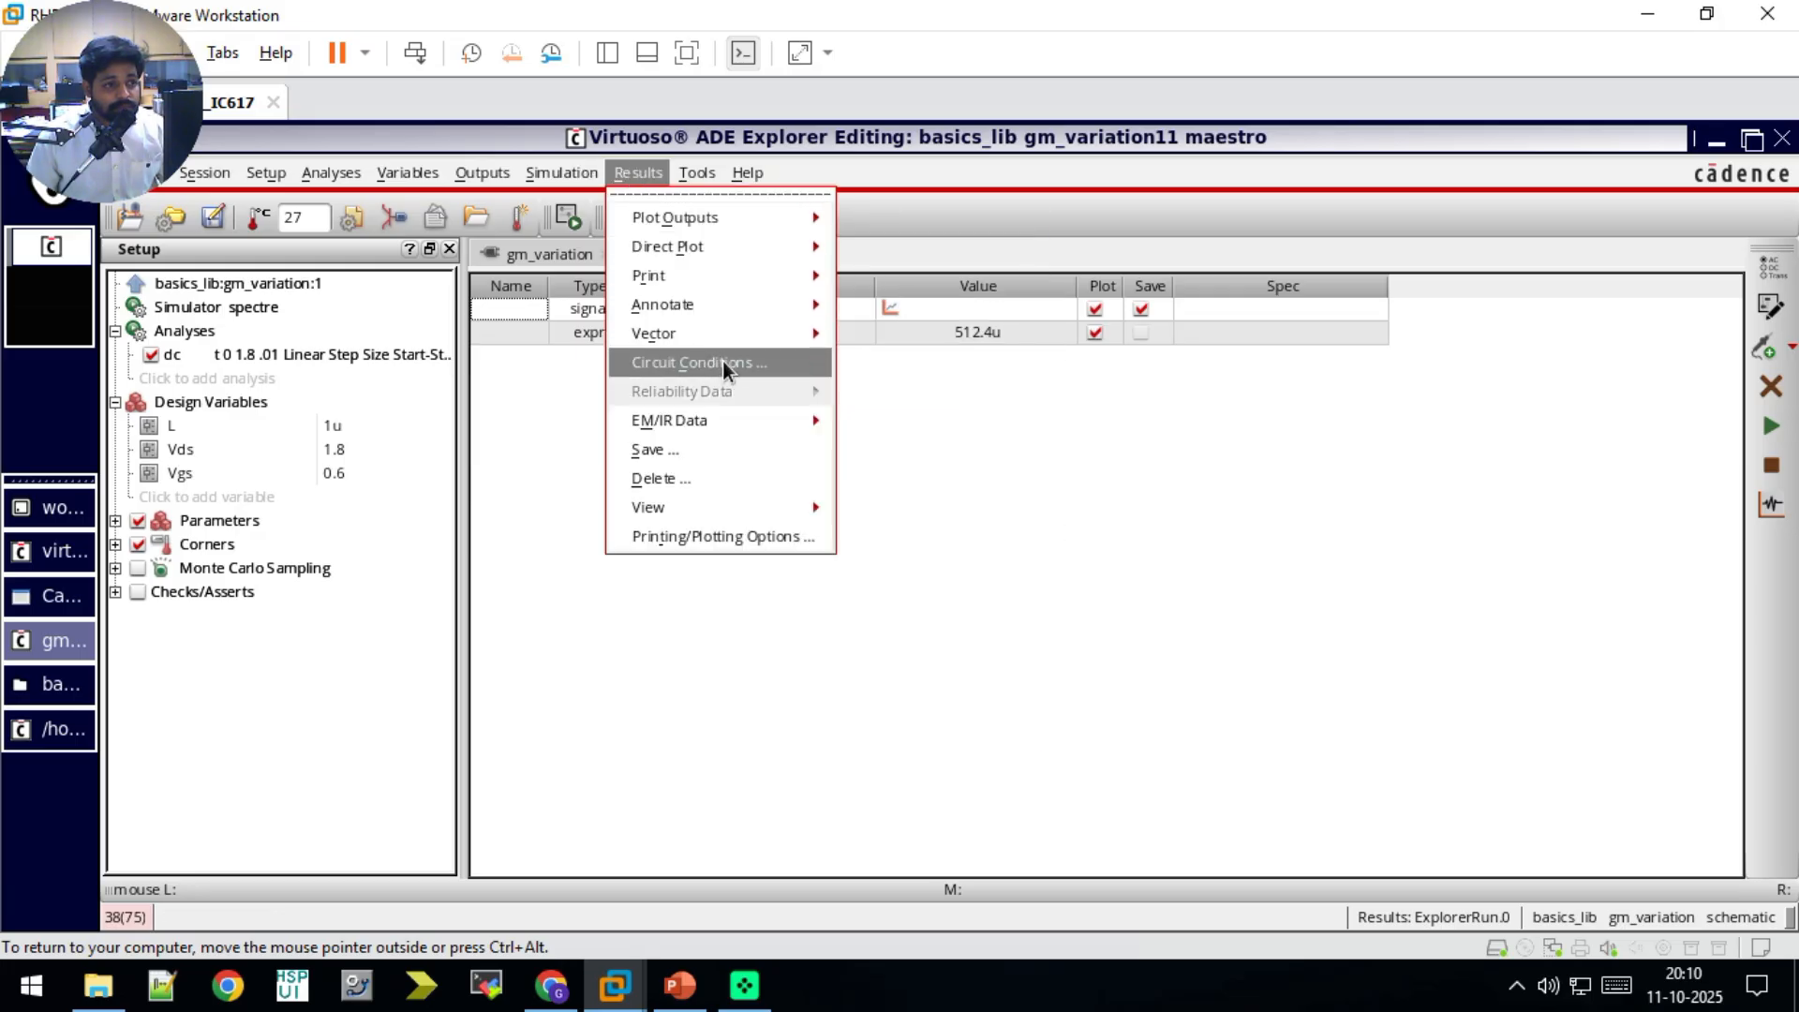
mouse_move(697, 172)
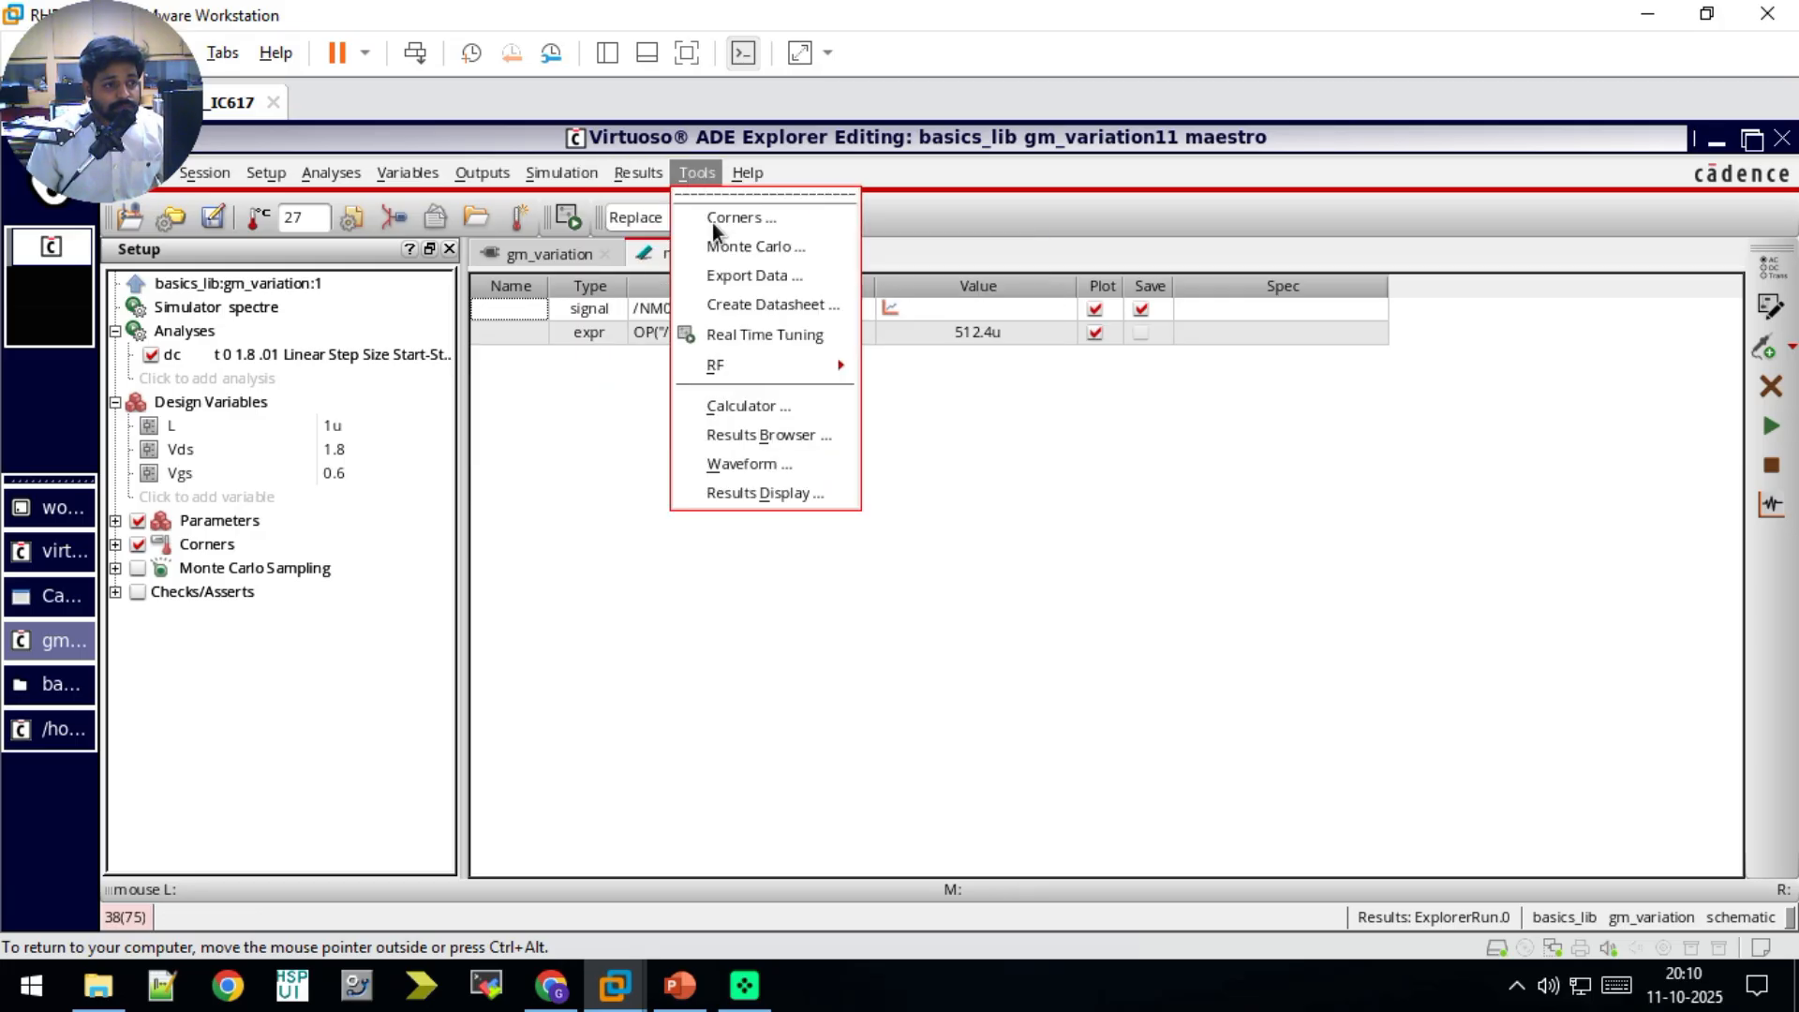
click(772, 431)
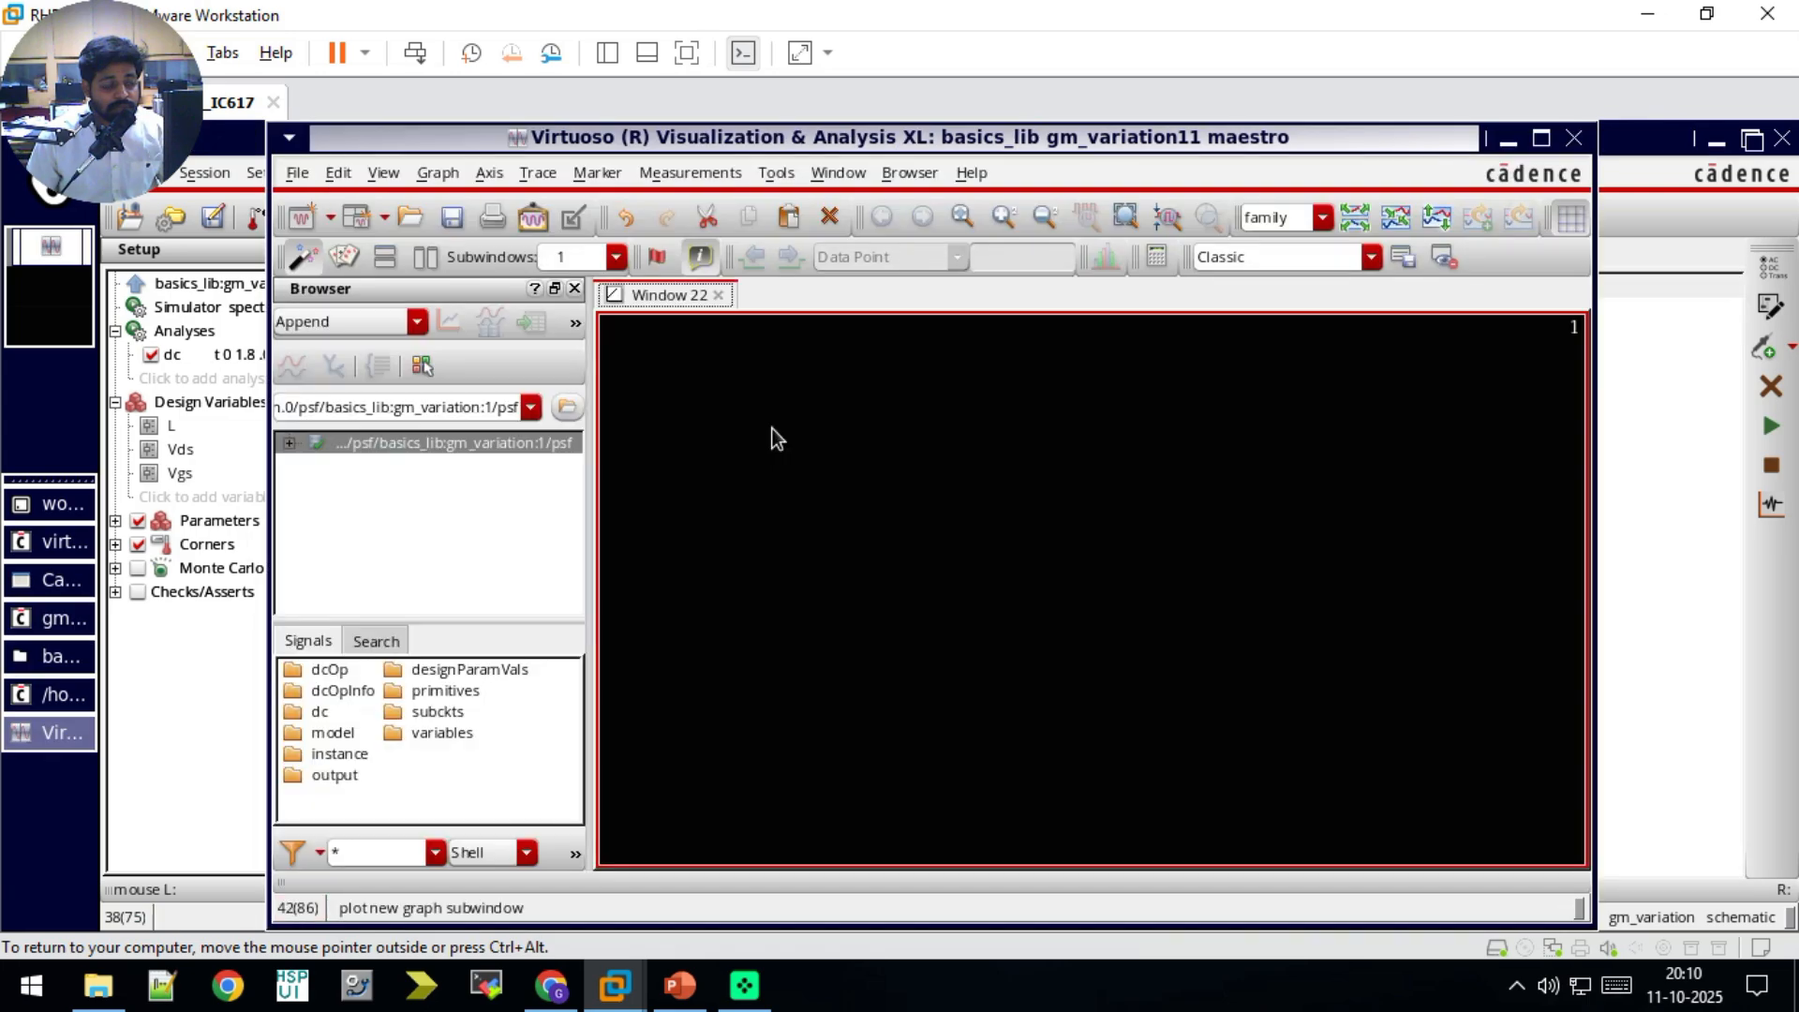
click(290, 442)
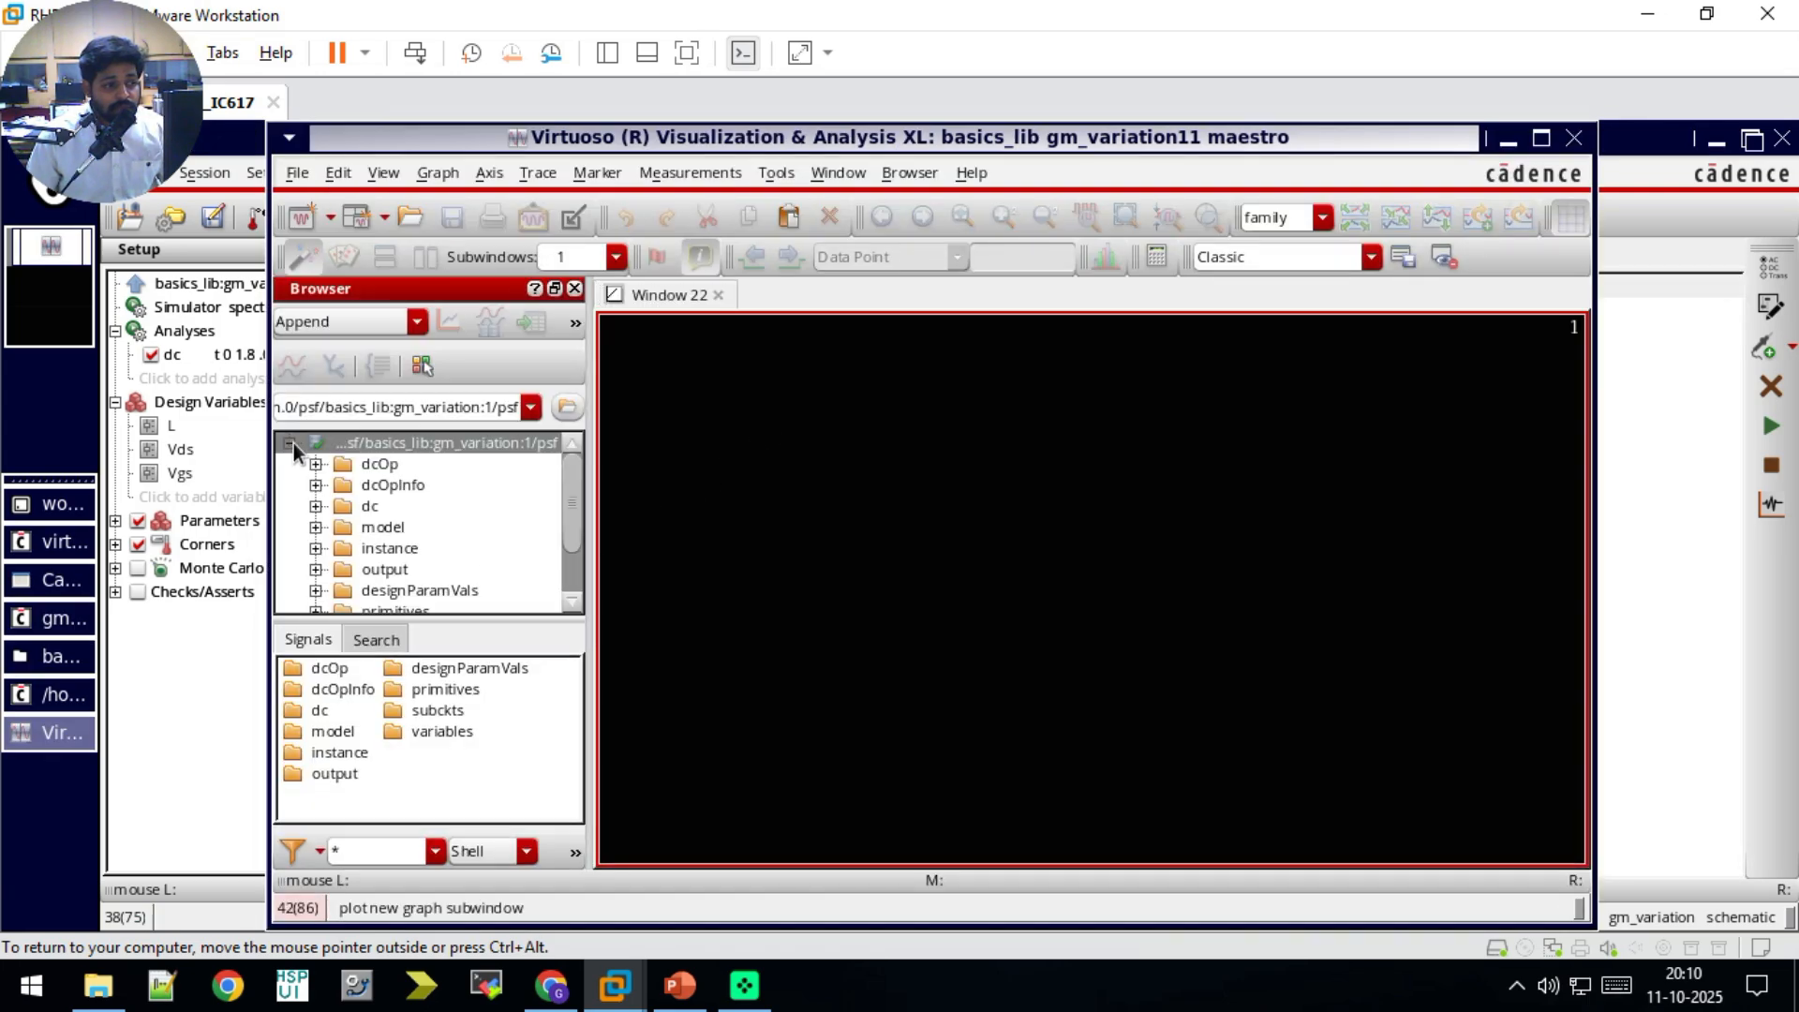
click(375, 504)
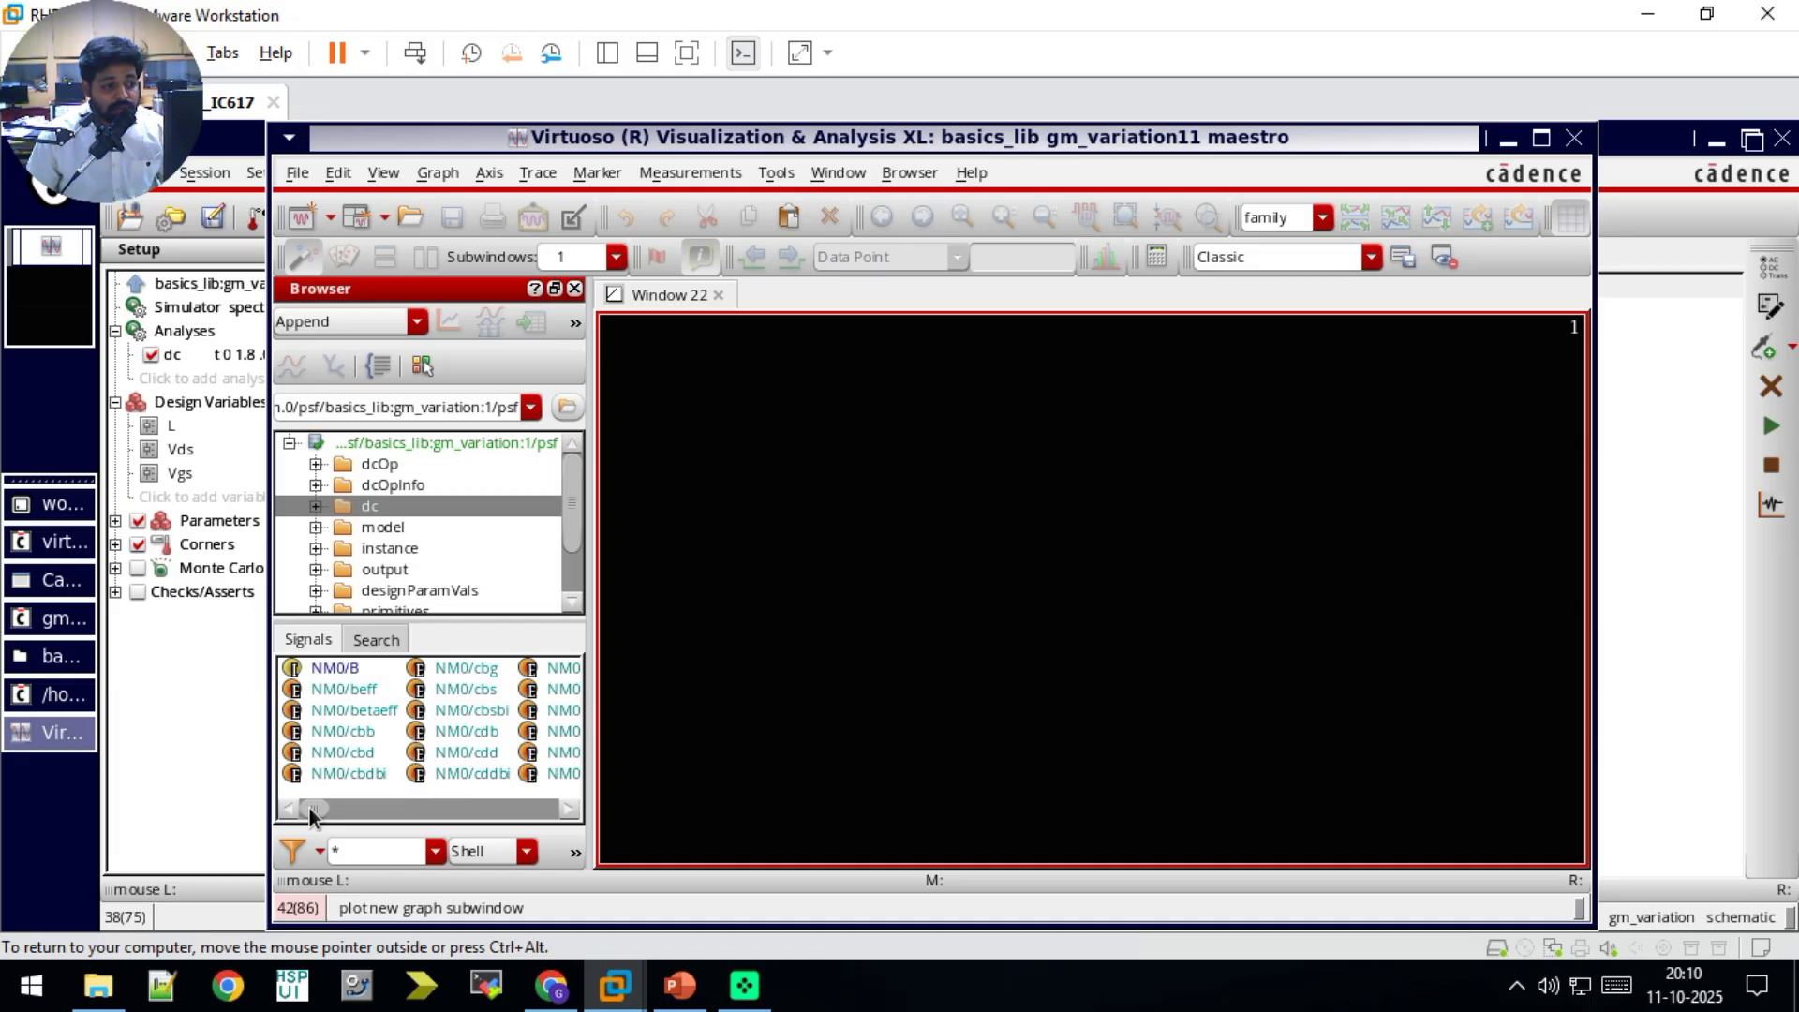
Step: Send the NM0/gm dc signal to the calculator, add getData("NM0:gm" ?result "dc") to the outputs, and return to maestro
drag(313, 806, 387, 808)
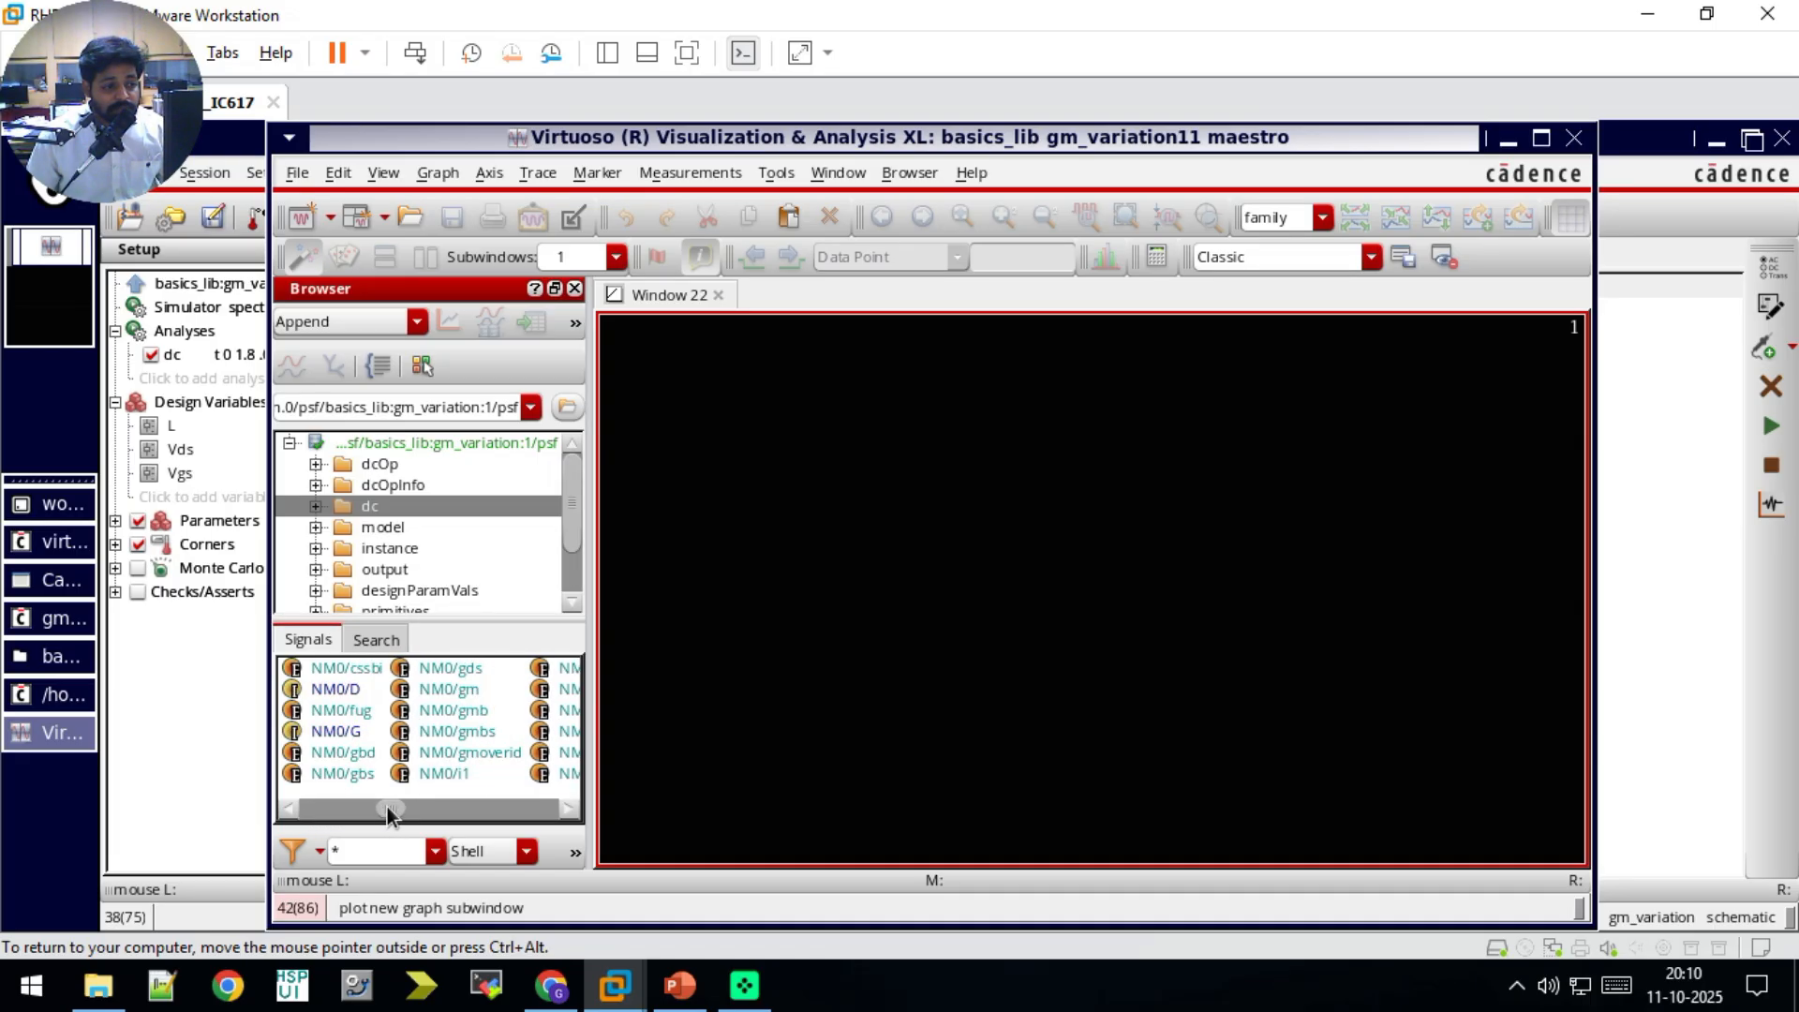
click(446, 692)
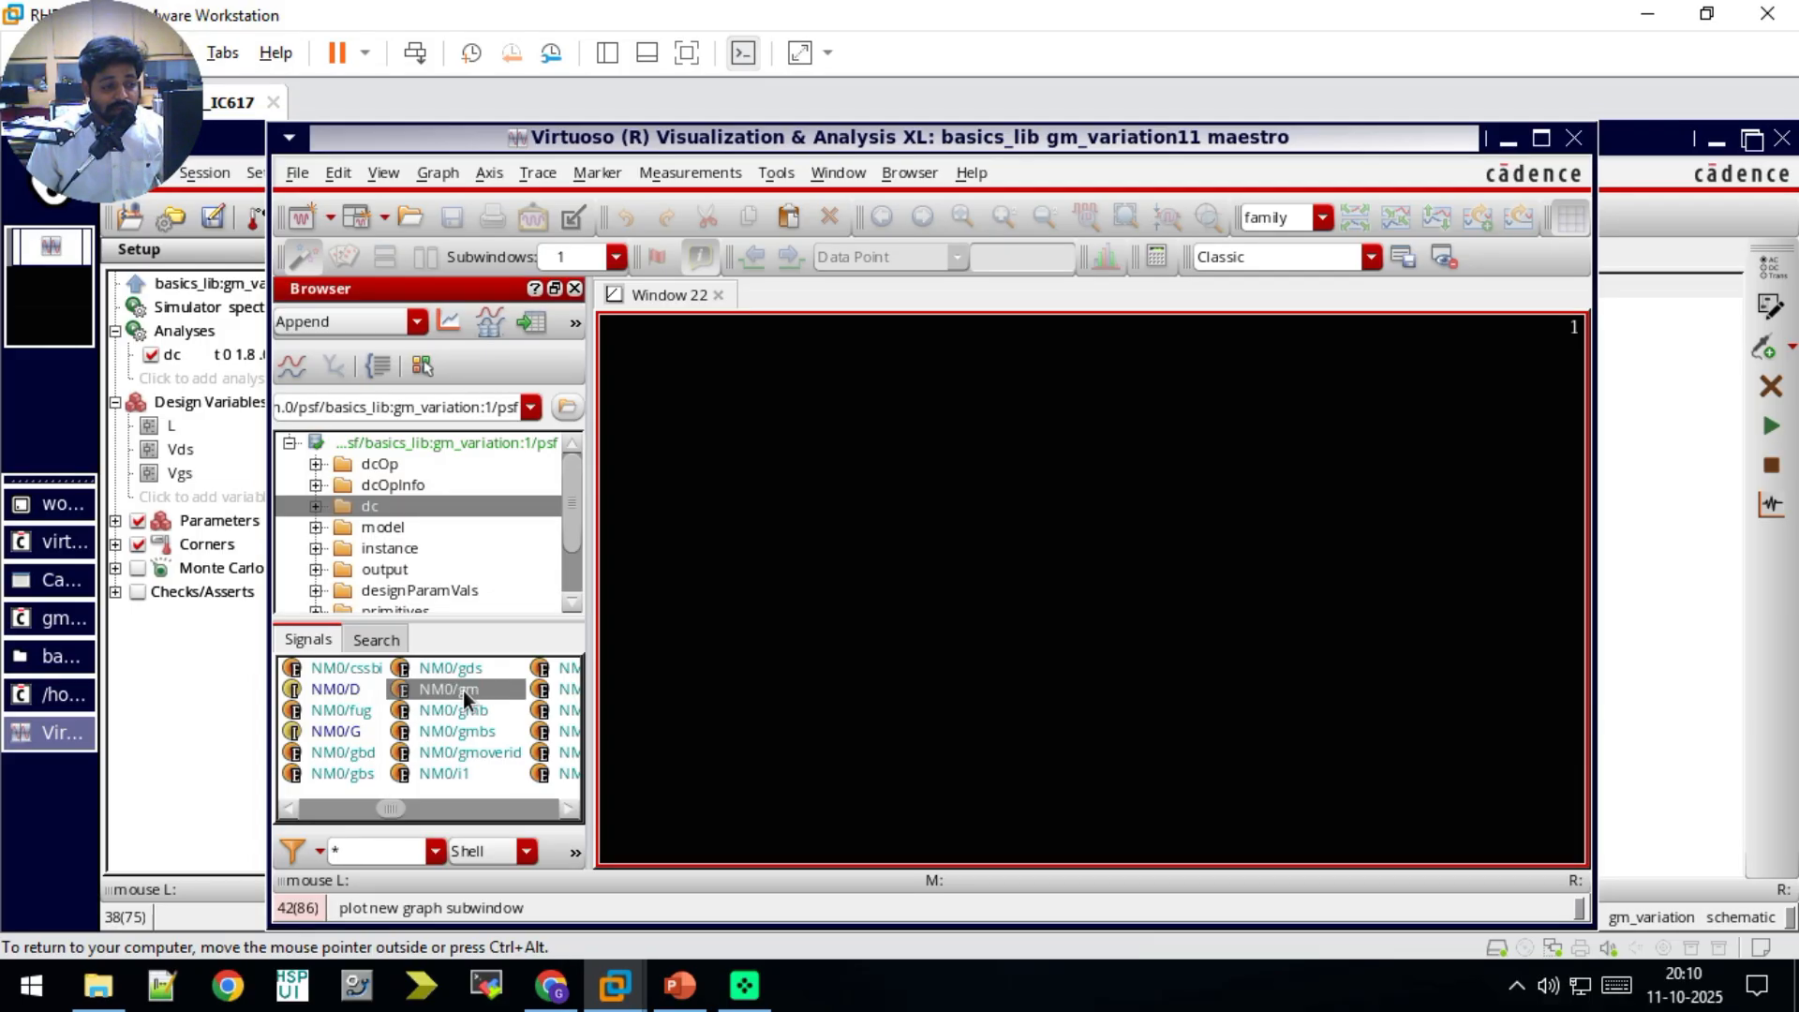
right_click(463, 689)
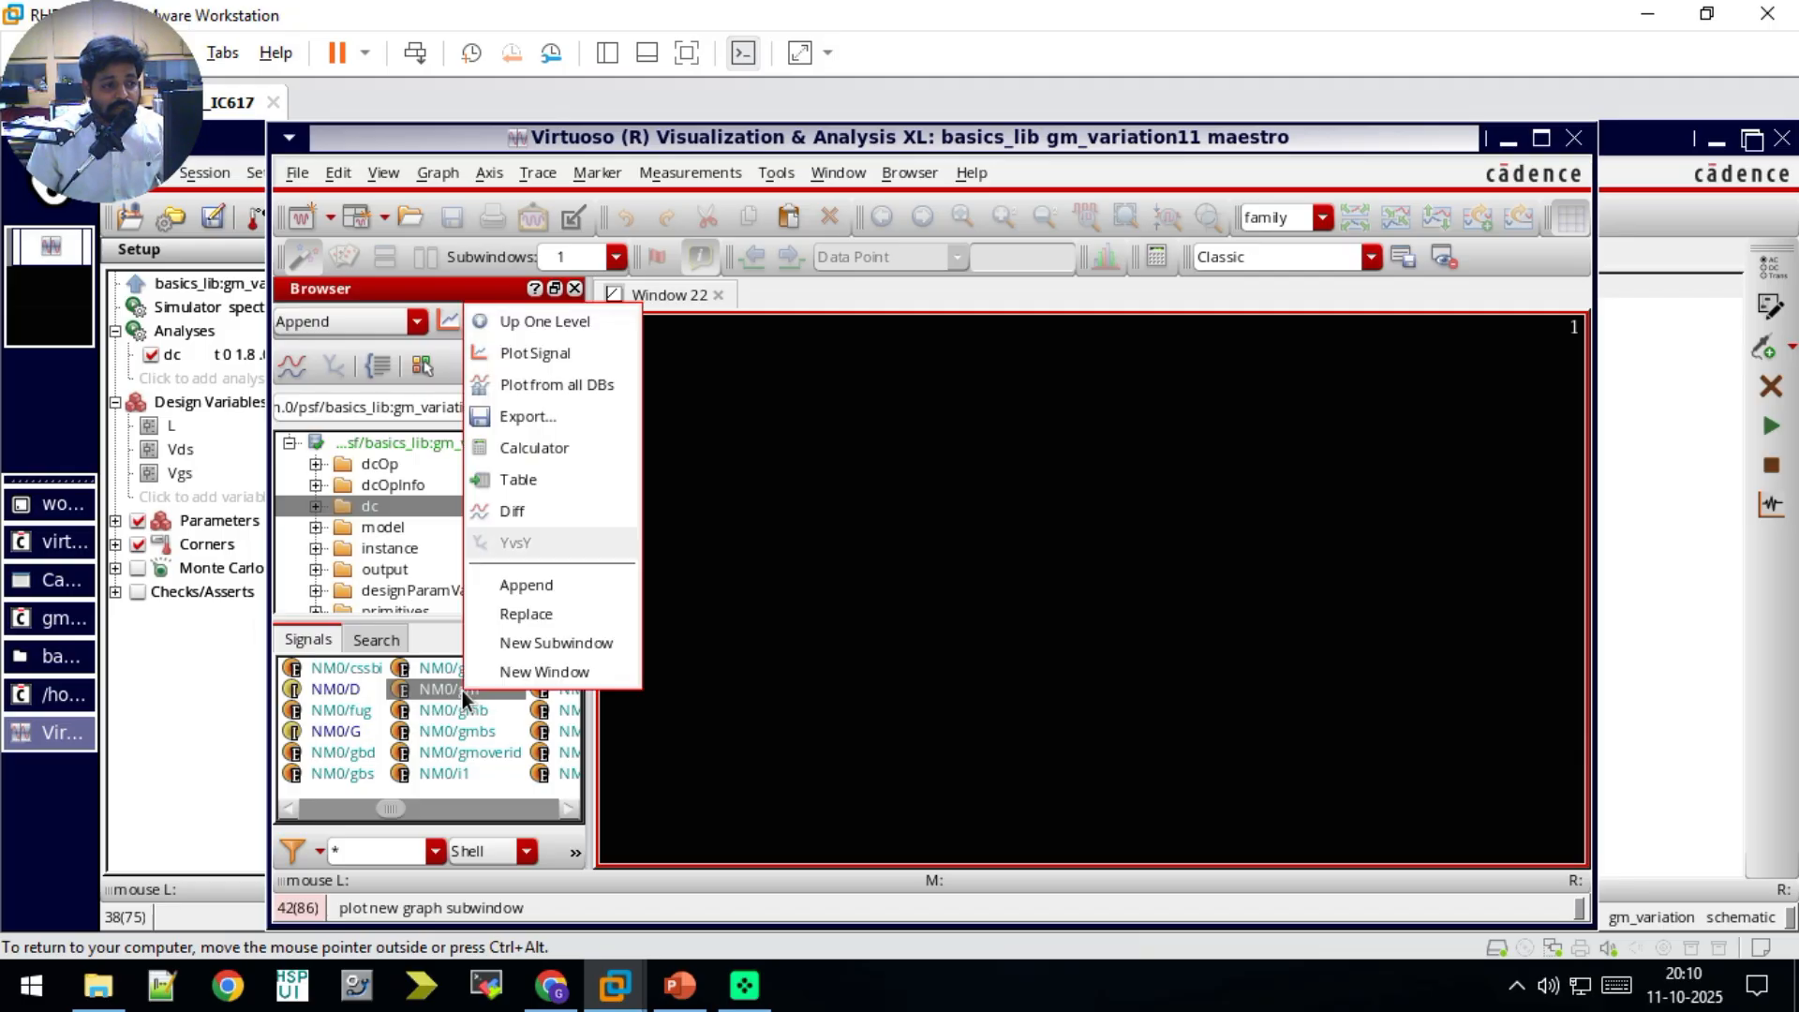
click(533, 448)
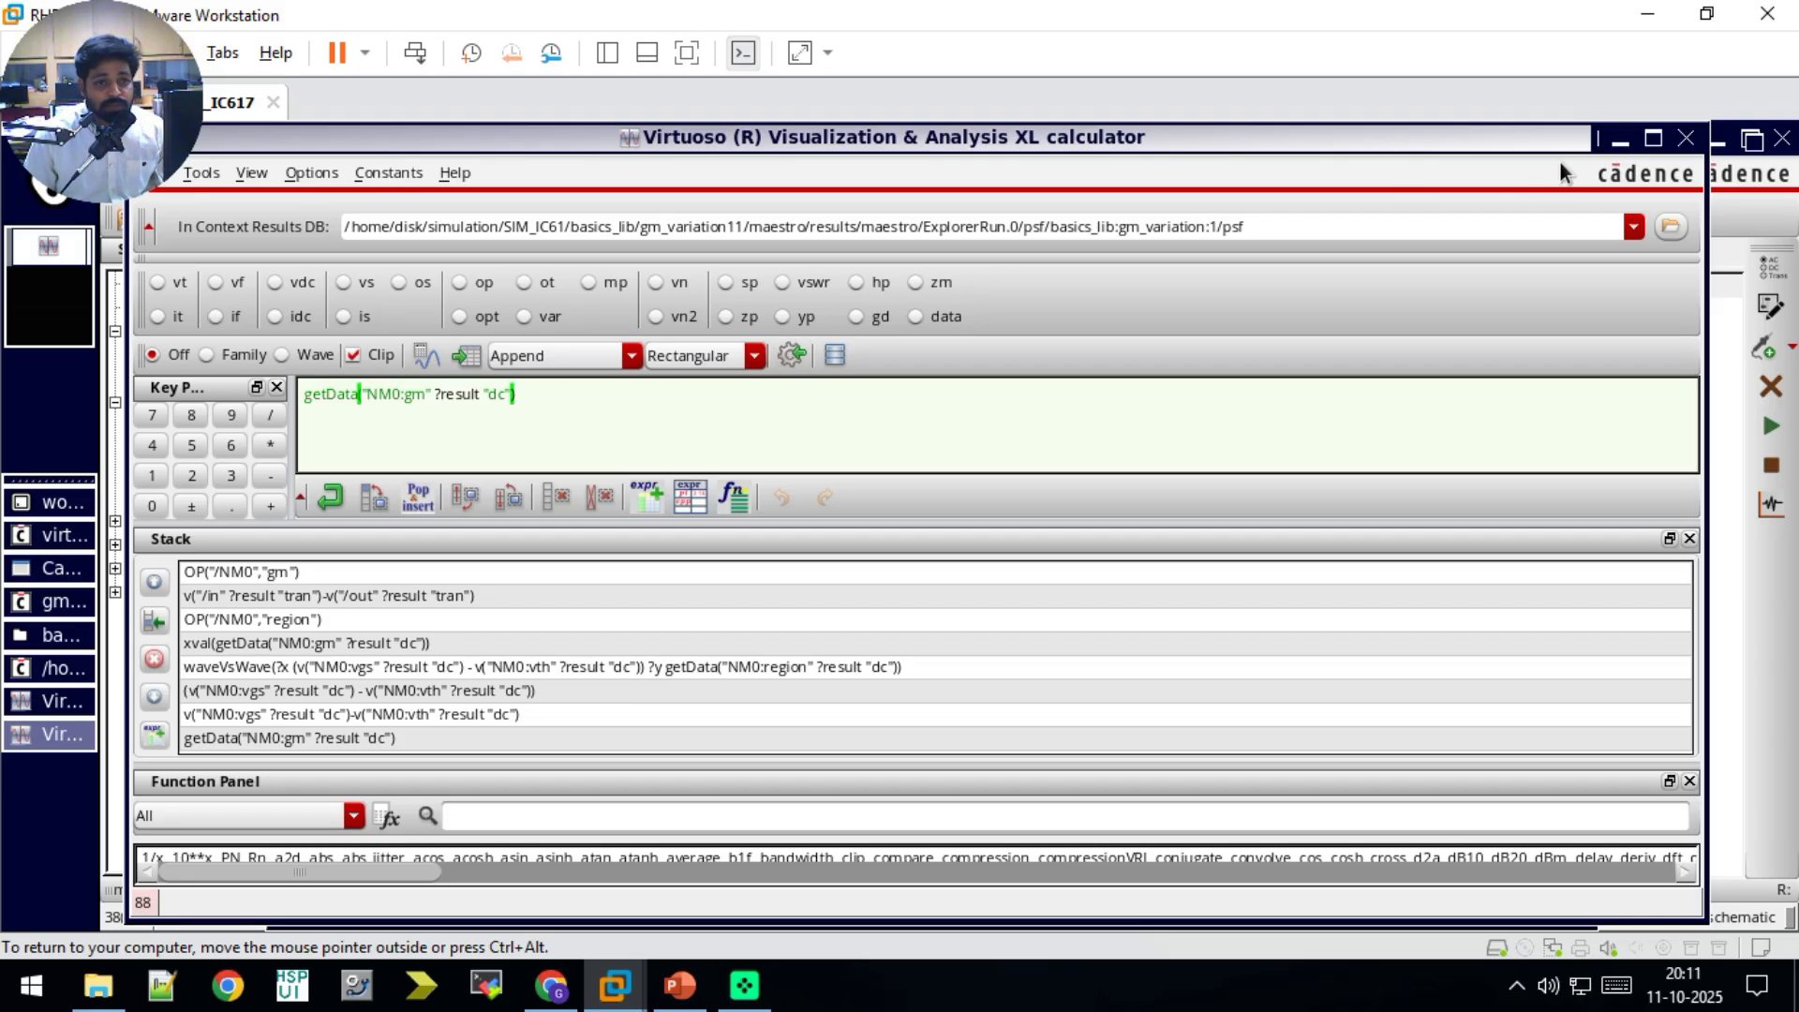
click(1687, 140)
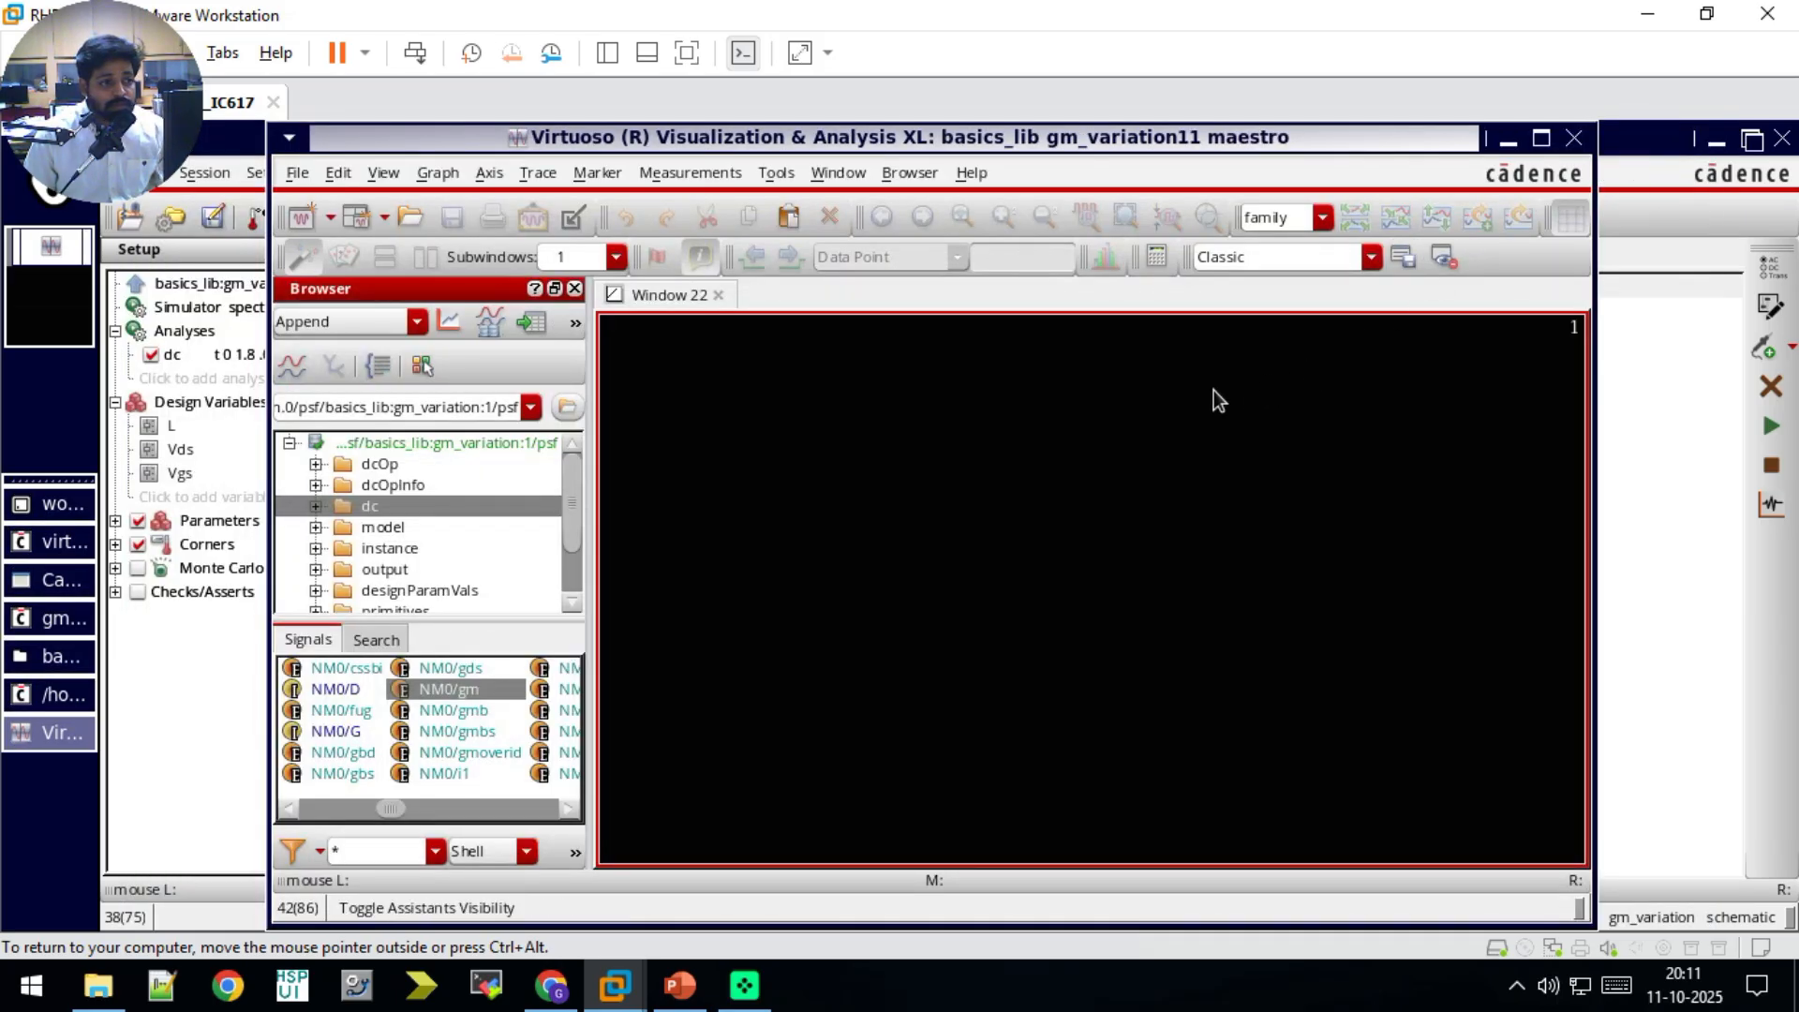
click(1623, 386)
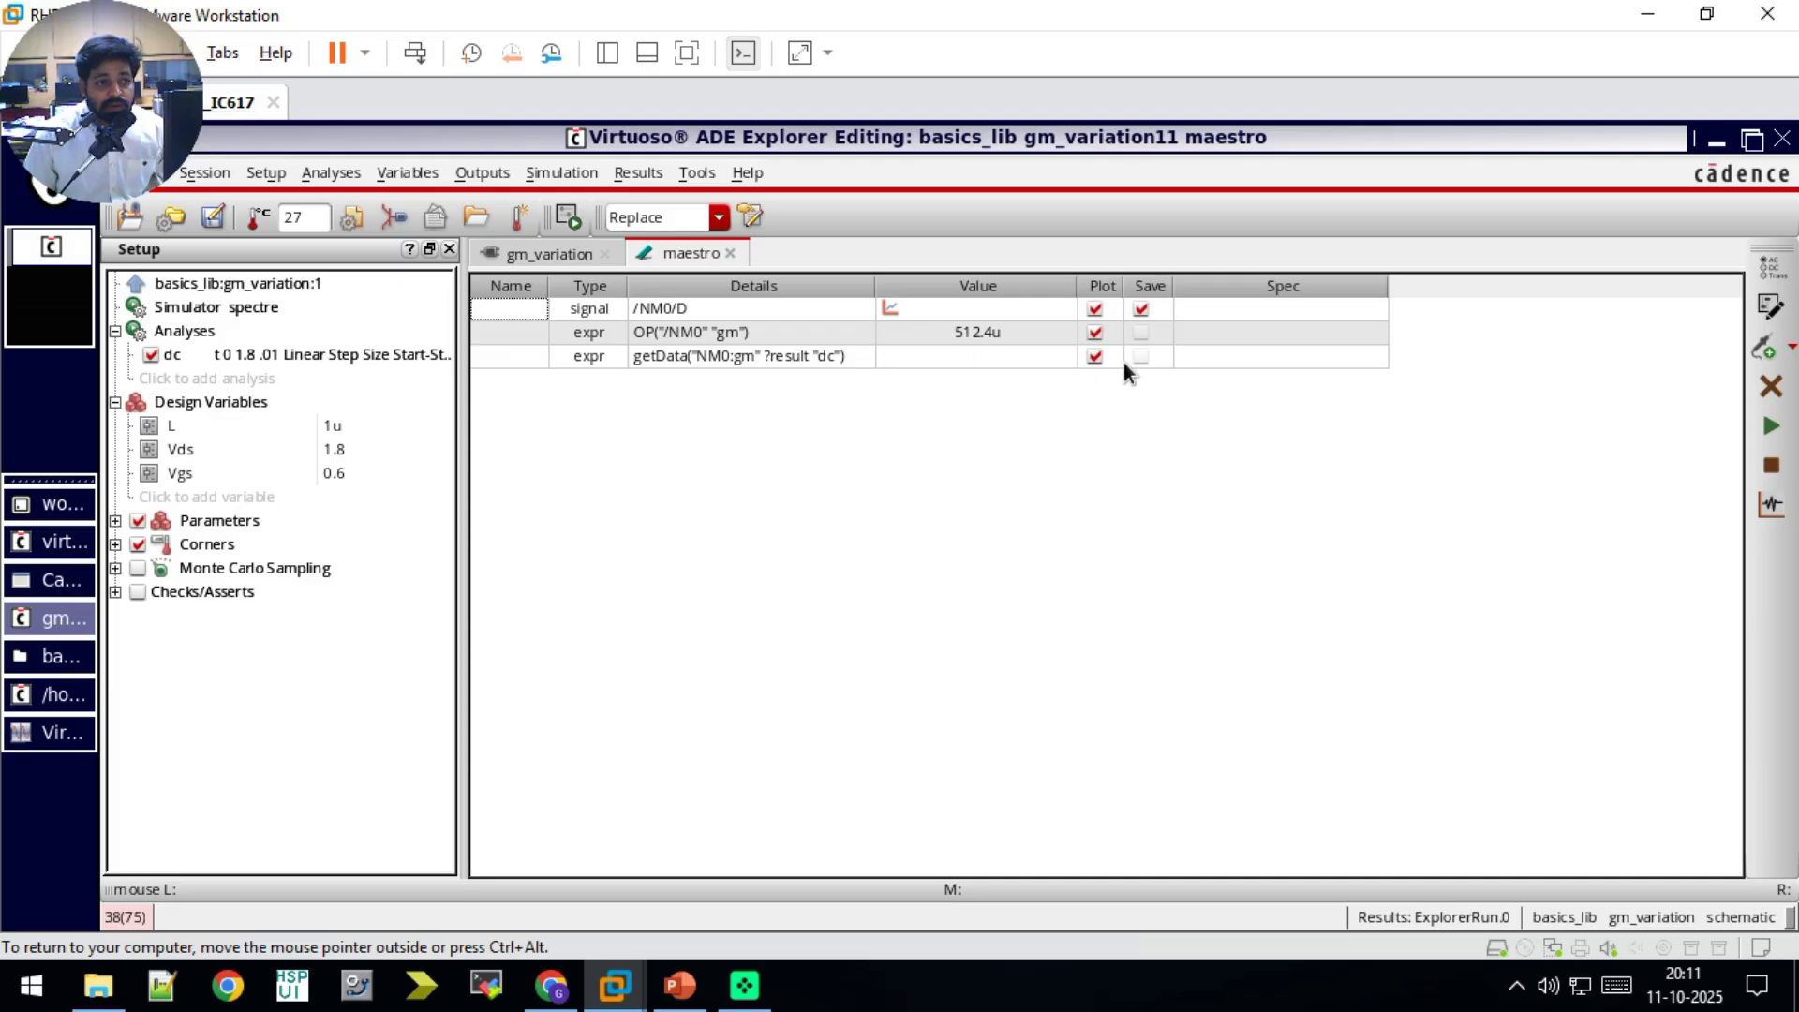
Step: Rerun the simulation to plot gm and the drain current against the dc sweep, enlarge the plots to examine them, and close them
click(1770, 426)
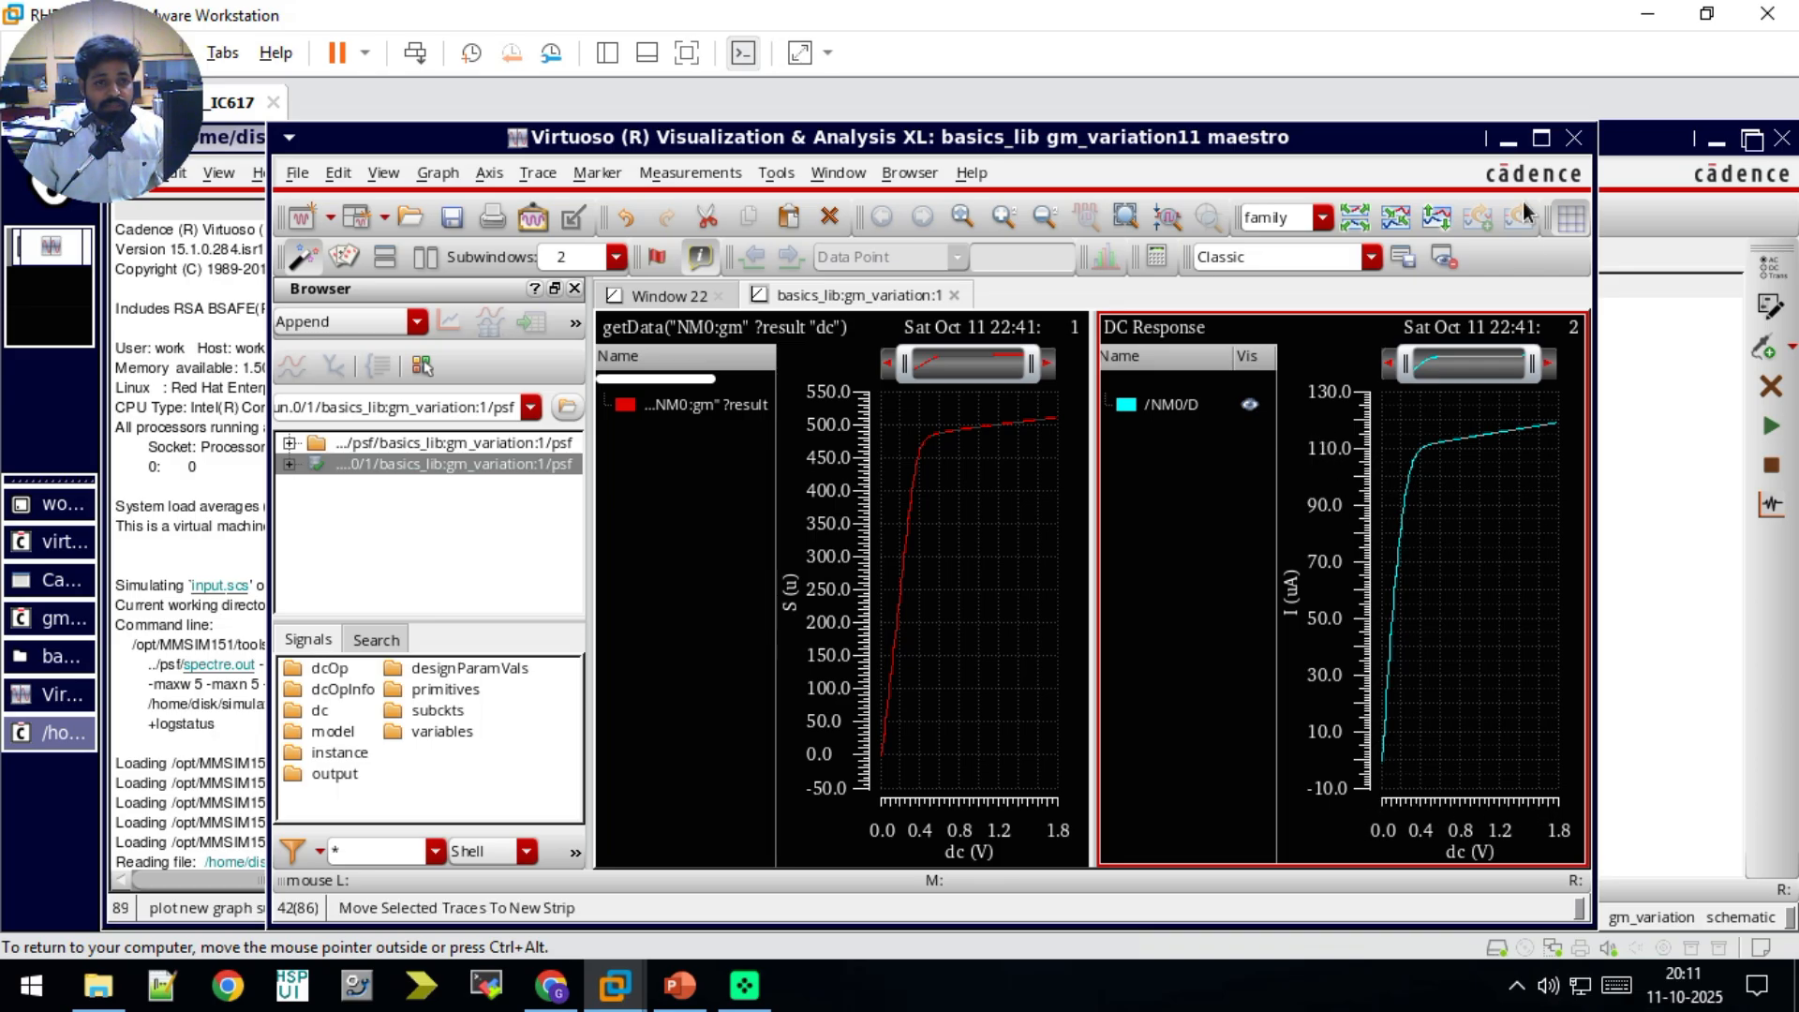
click(1539, 139)
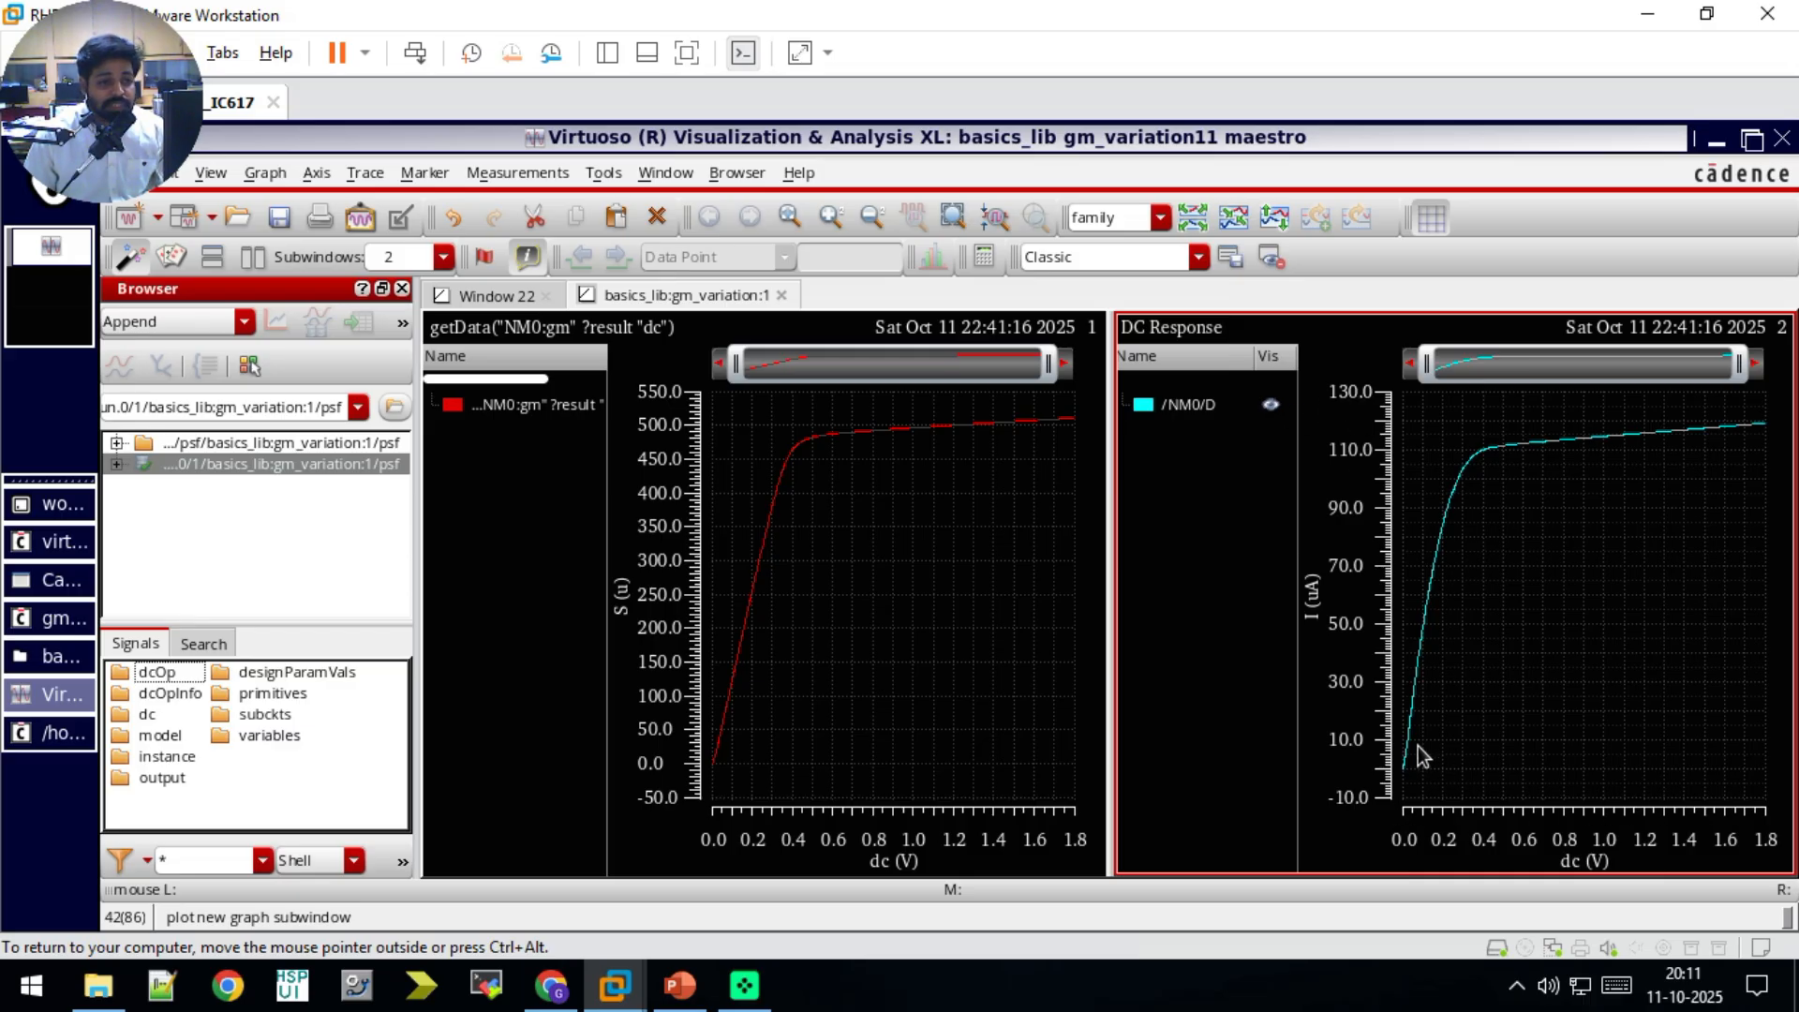
click(1782, 138)
click(1226, 462)
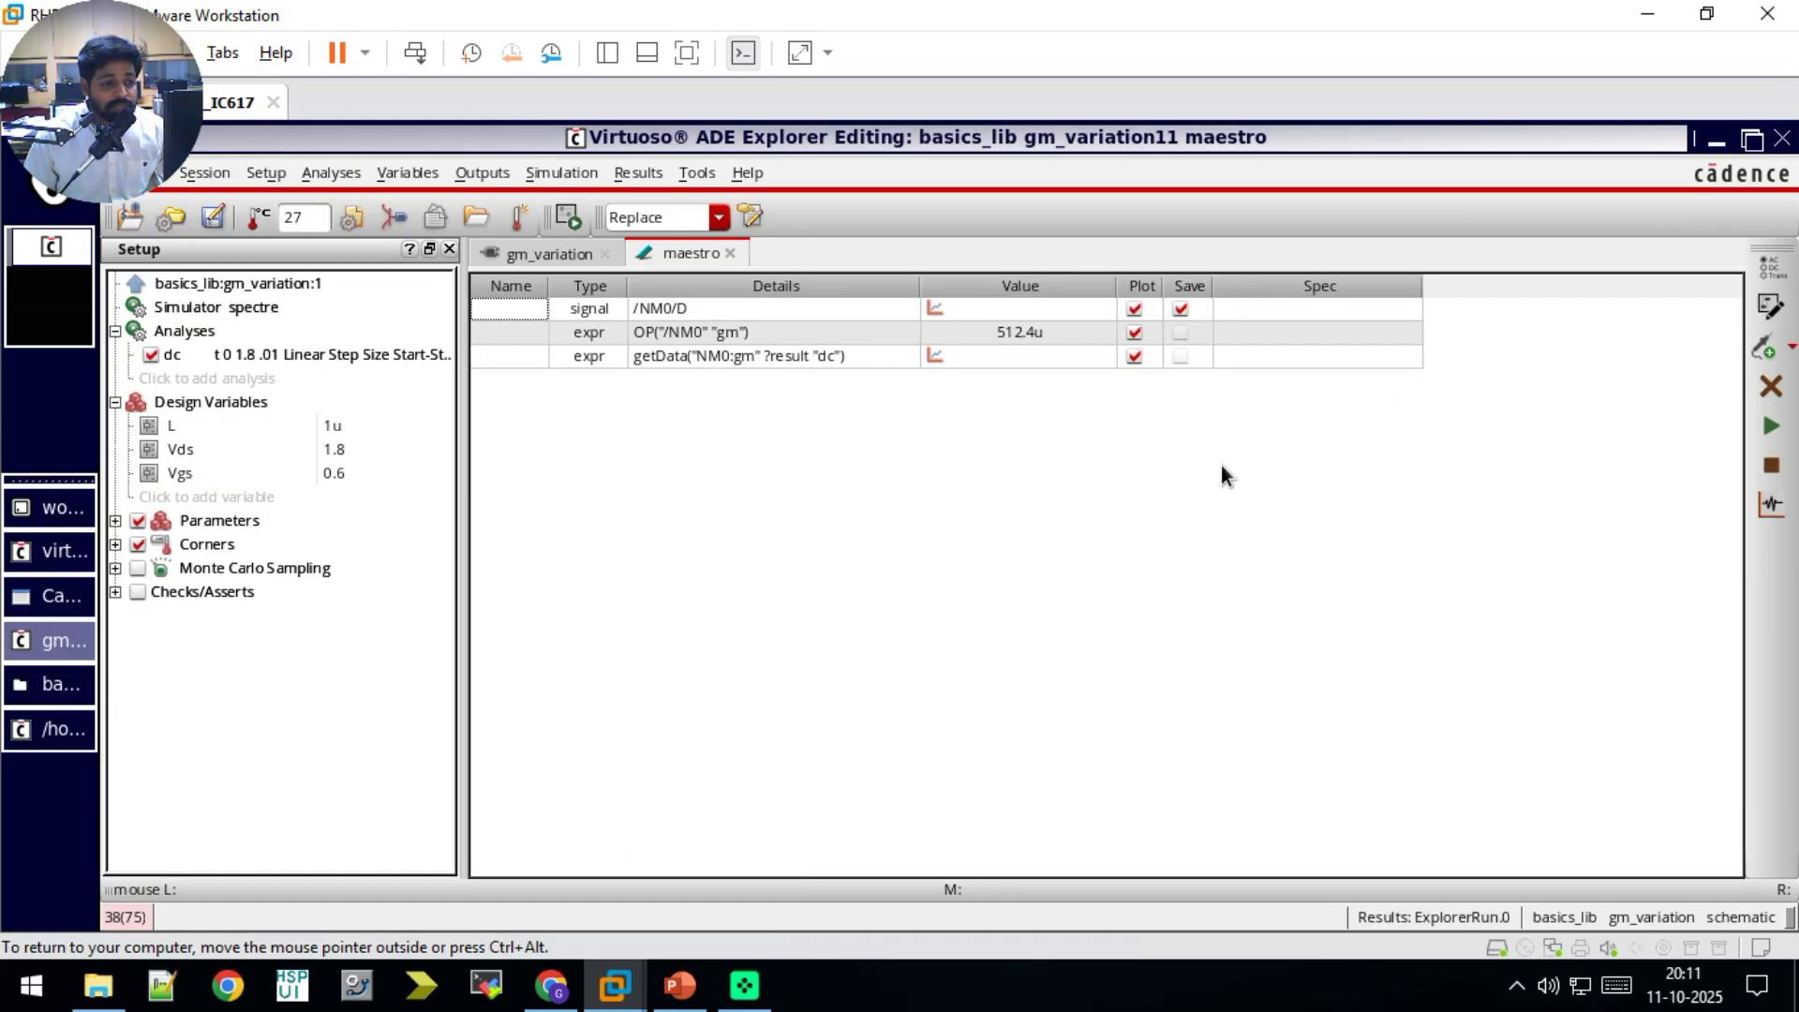
Step: Switch to the Razavi textbook PDF in Chrome and find the gm equations in section 2.2.3, MOS Transconductance
click(679, 985)
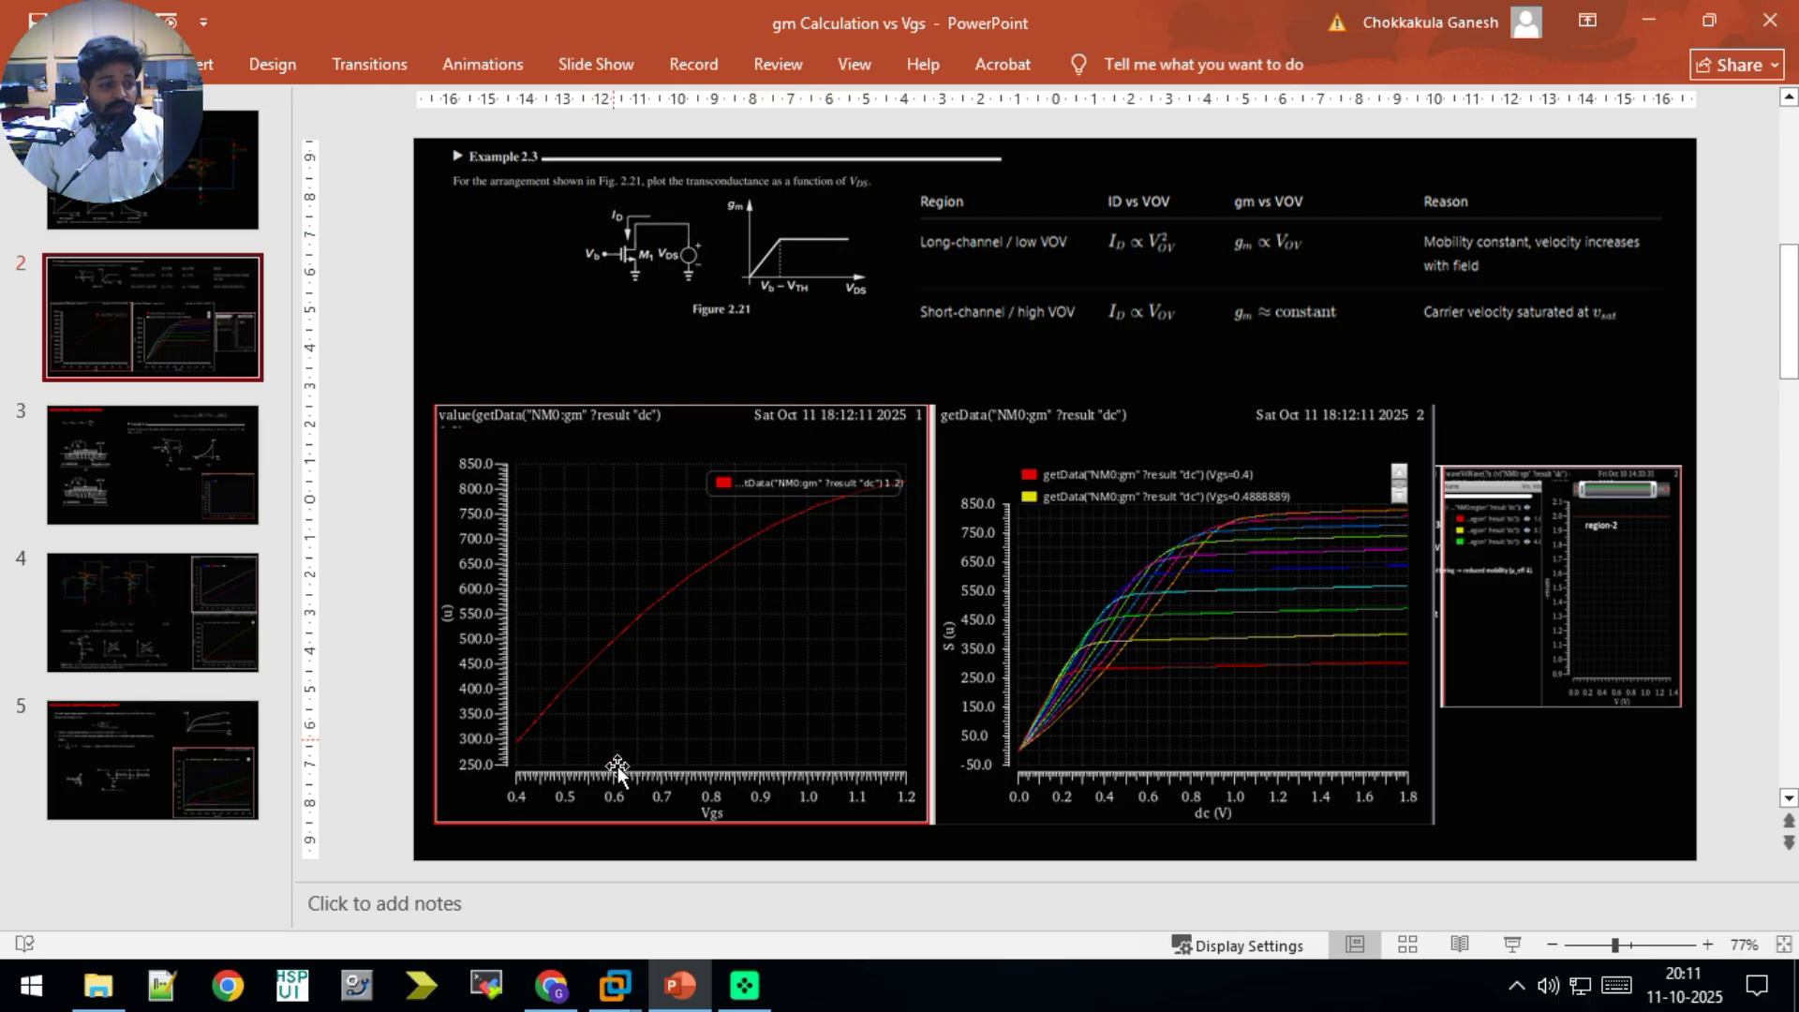
click(551, 985)
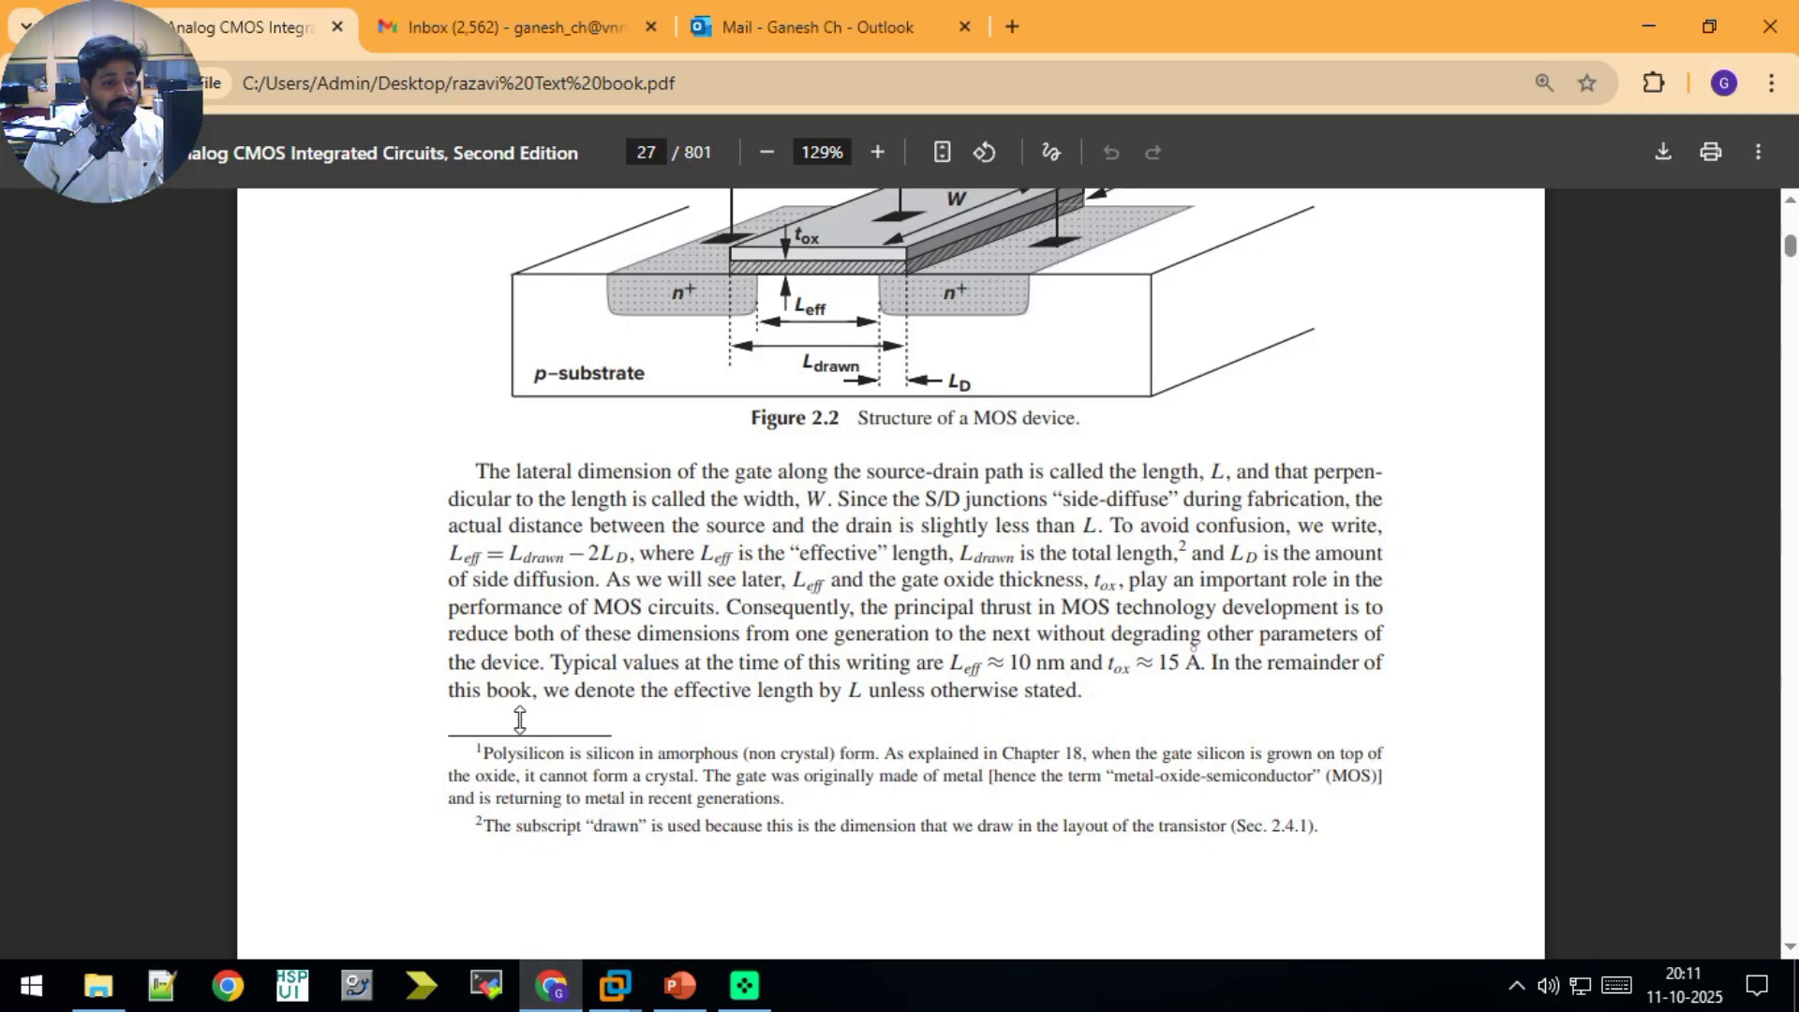
scroll(520, 720, down, 20)
scroll(515, 725, down, 20)
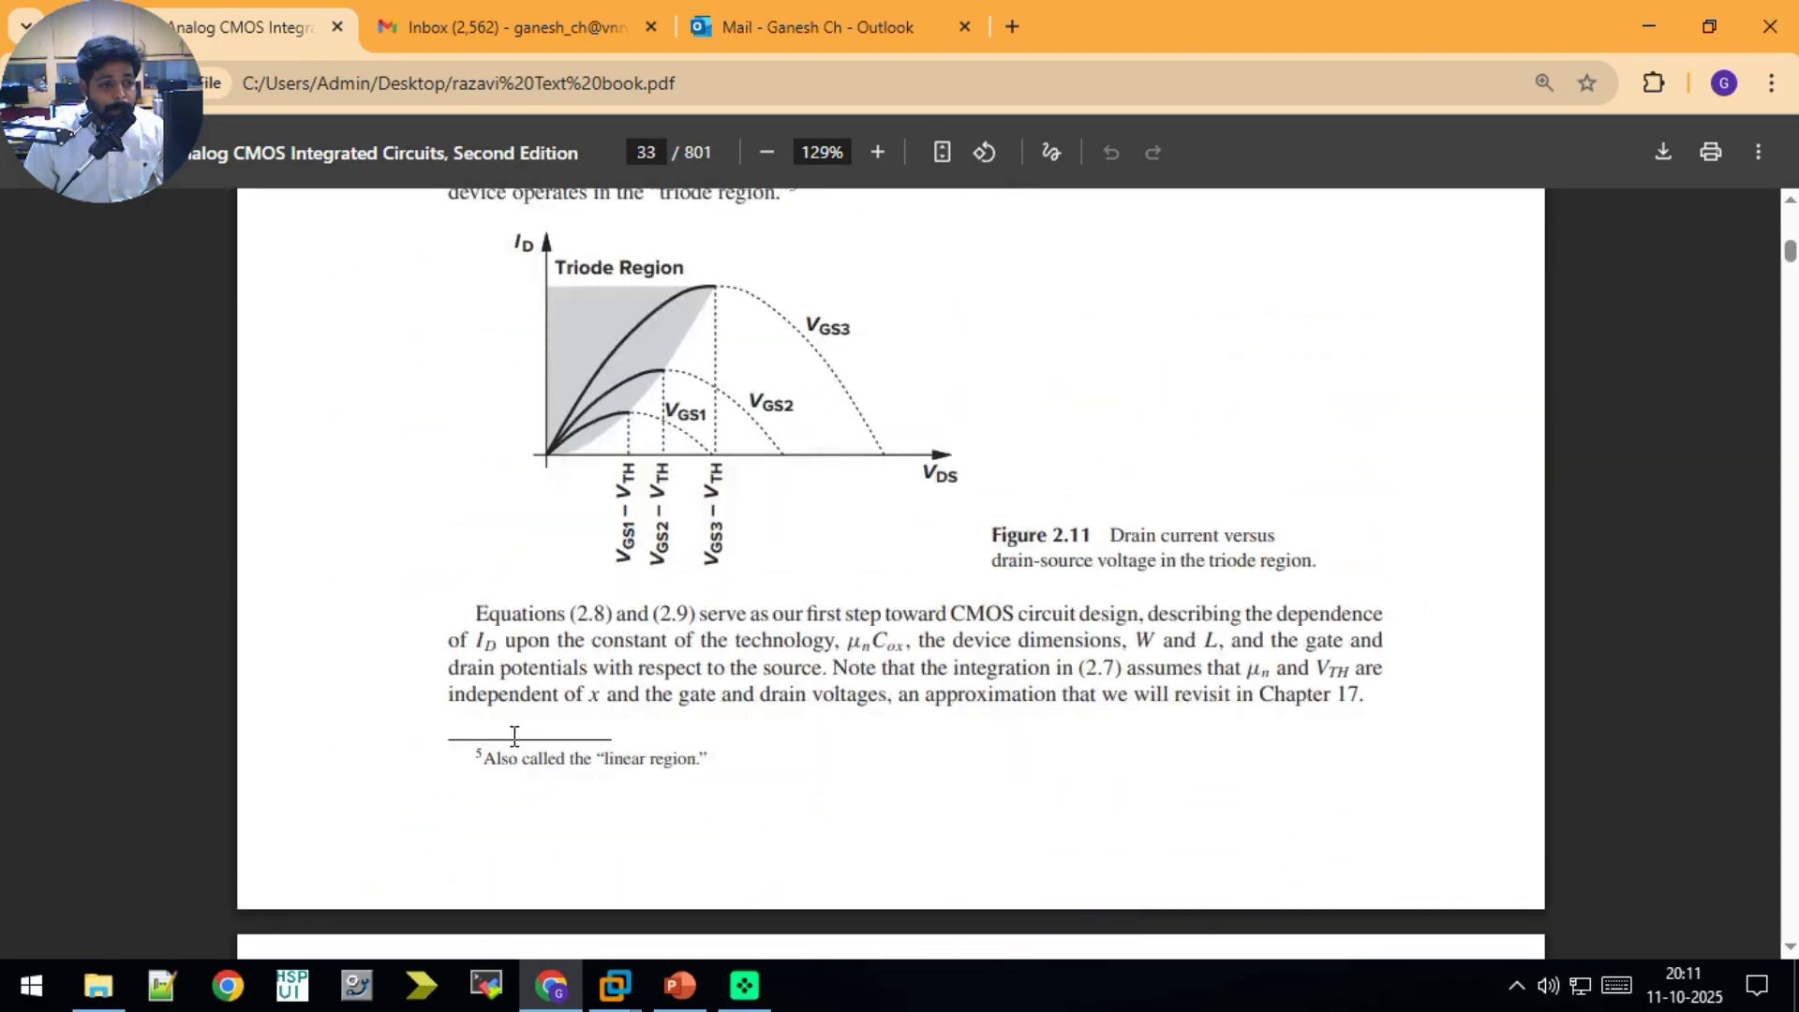
scroll(515, 737, down, 20)
scroll(510, 736, down, 20)
scroll(510, 740, down, 8)
scroll(510, 736, up, 12)
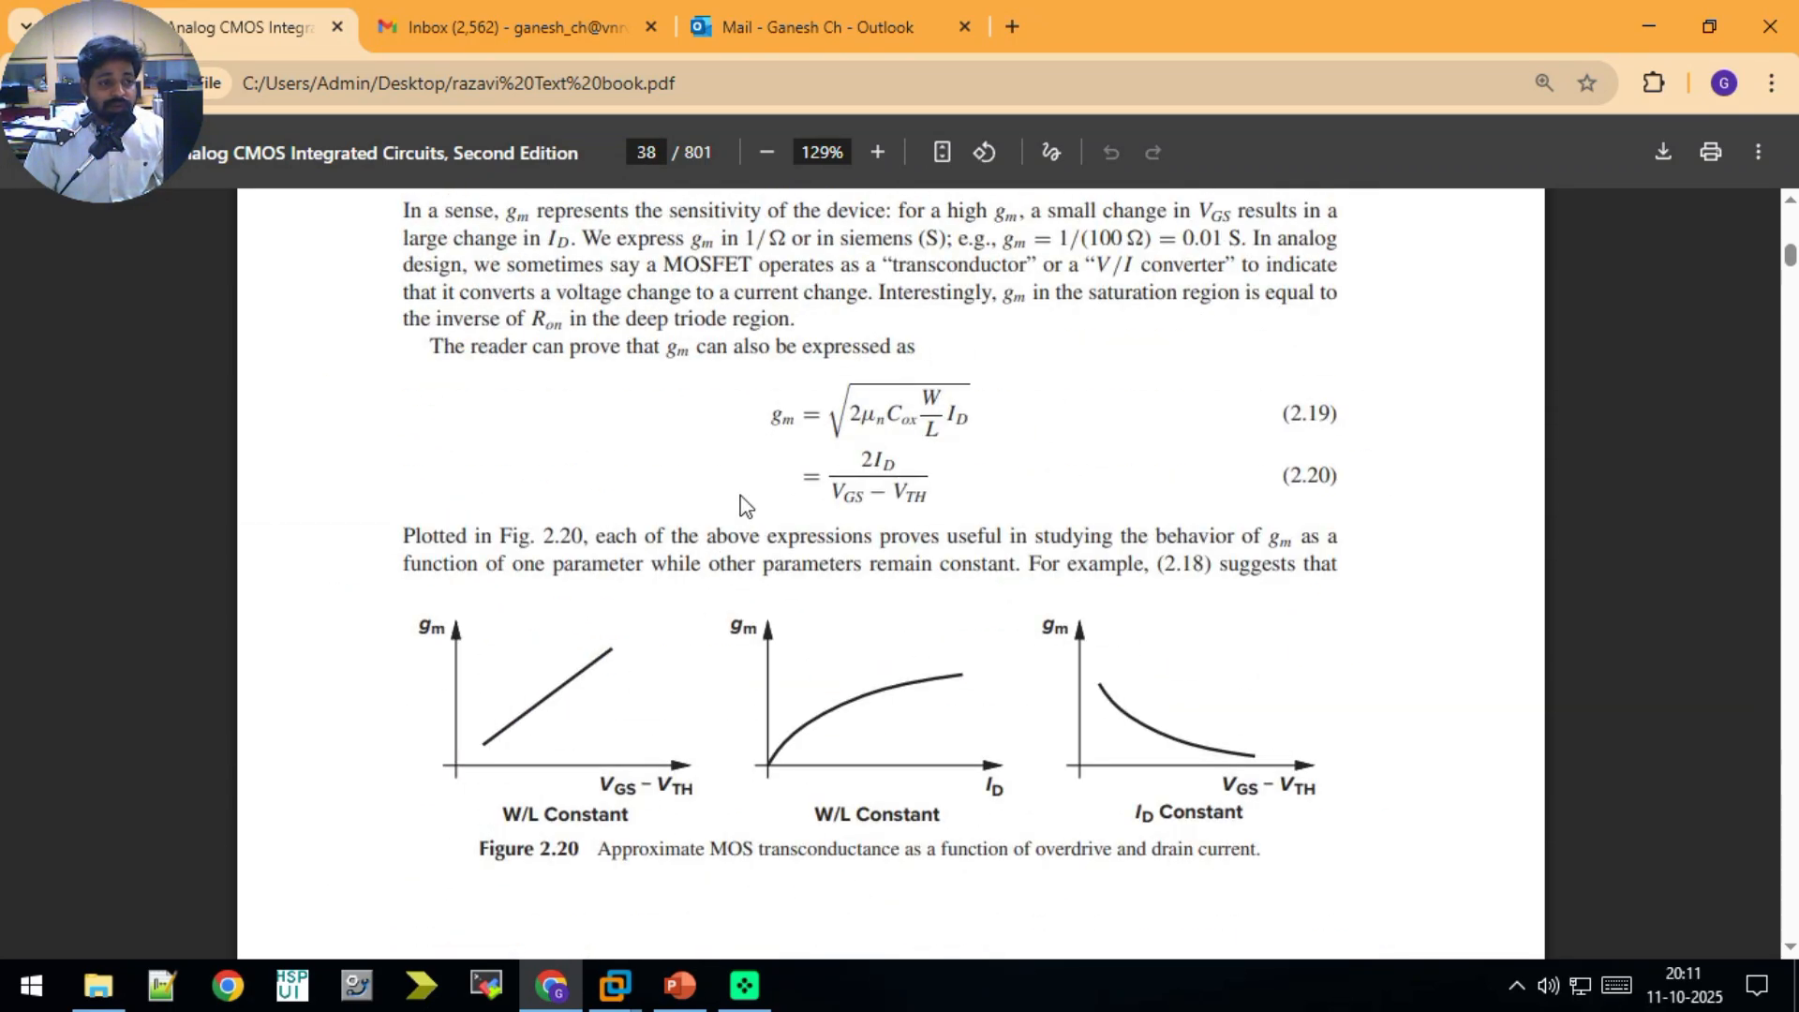
scroll(745, 506, up, 10)
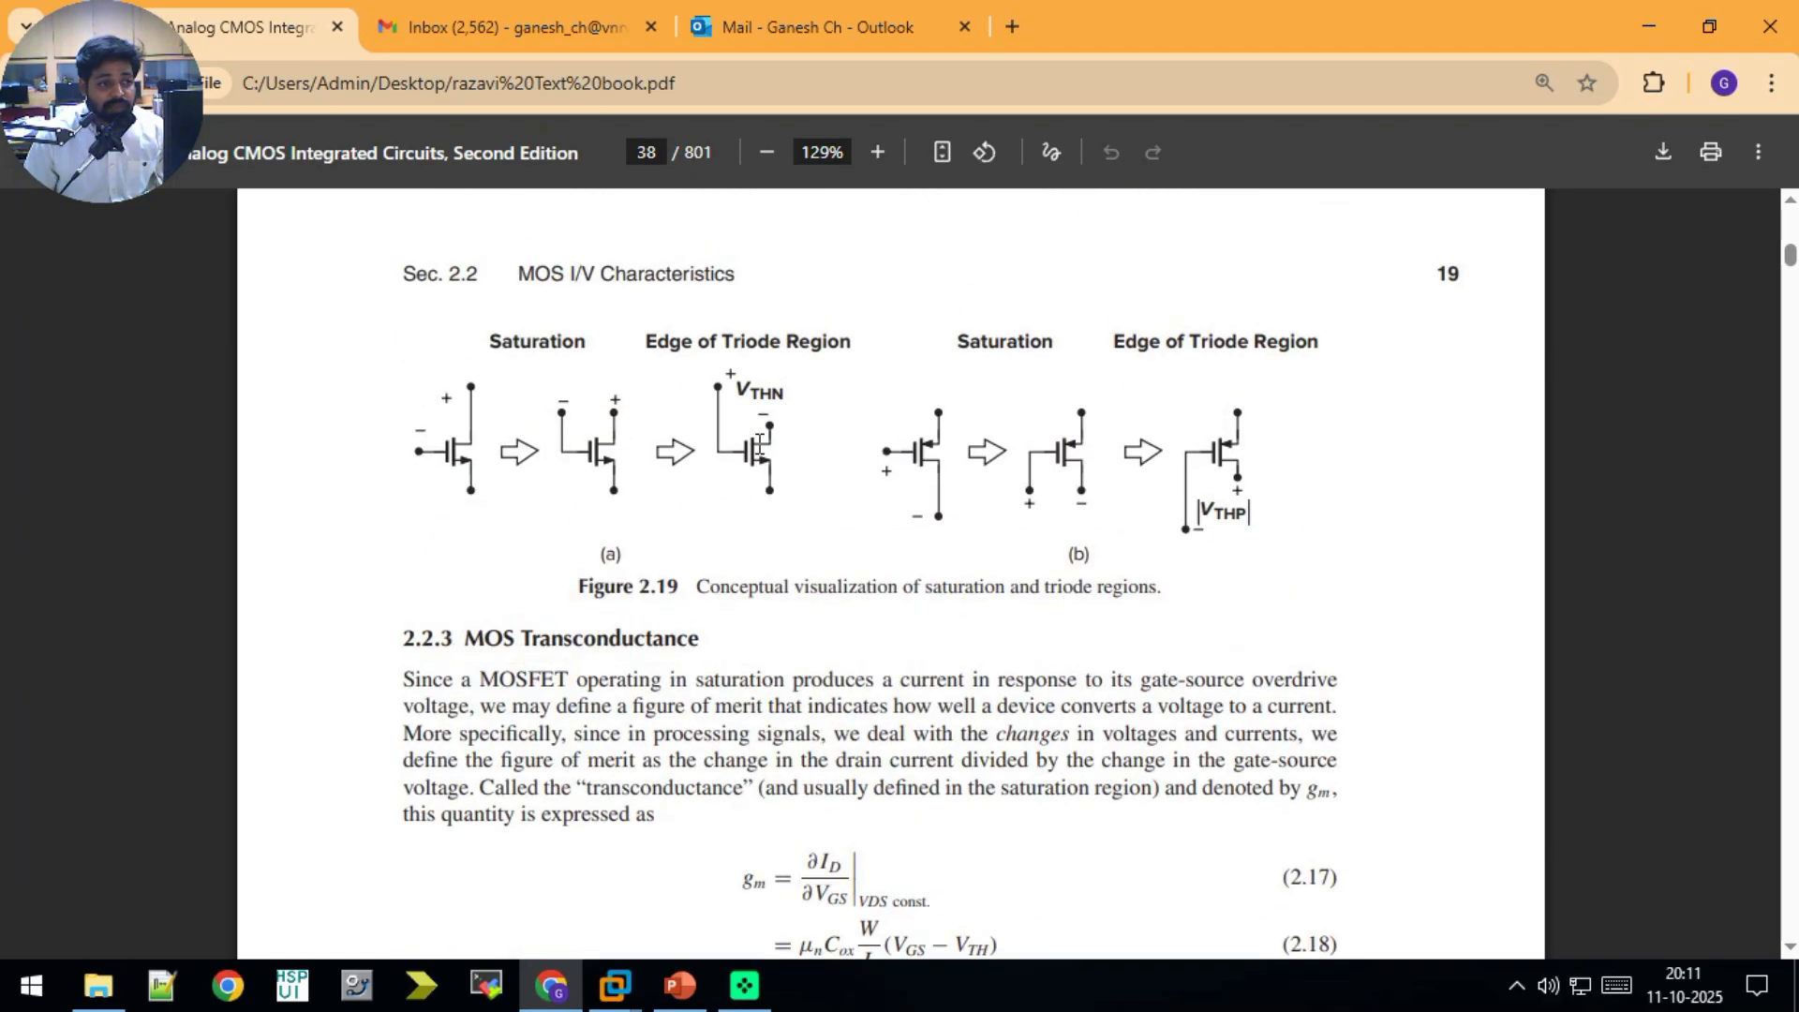
scroll(539, 475, down, 4)
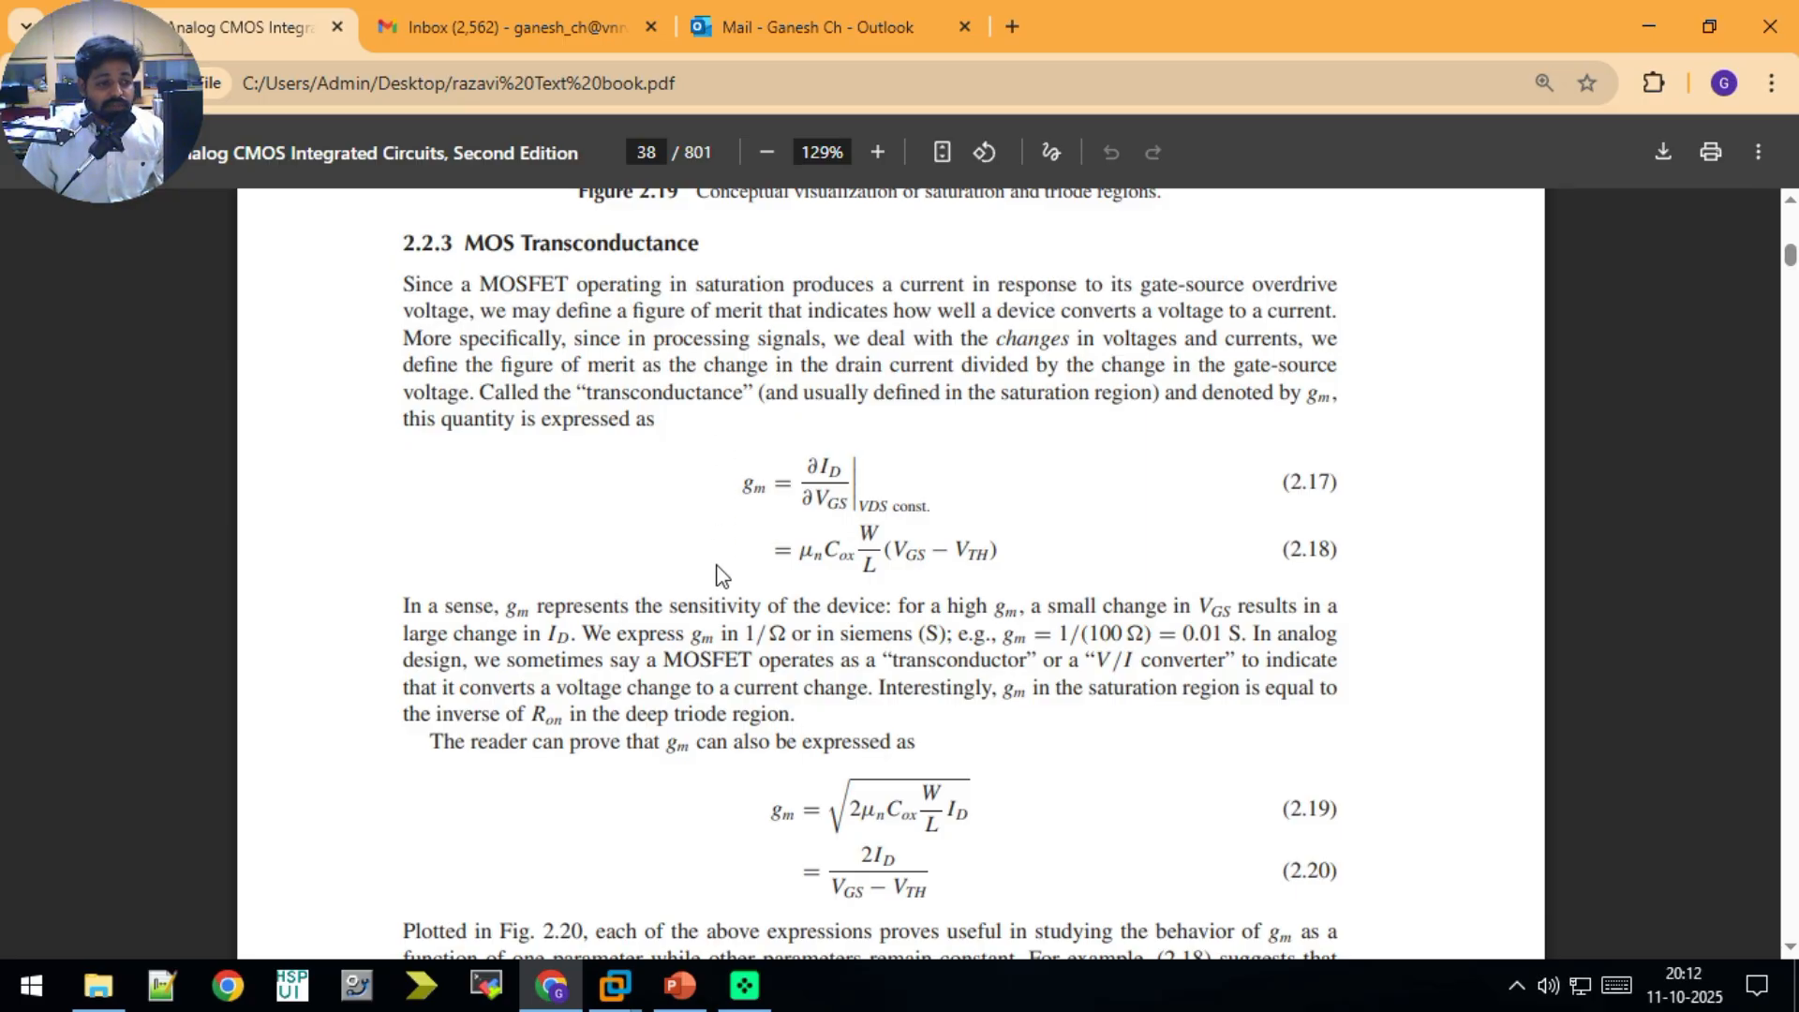
Step: Switch to the gm Calculation vs Vgs presentation in PowerPoint, start the slide show from the beginning, and advance to the Example 2.3 slide
click(679, 985)
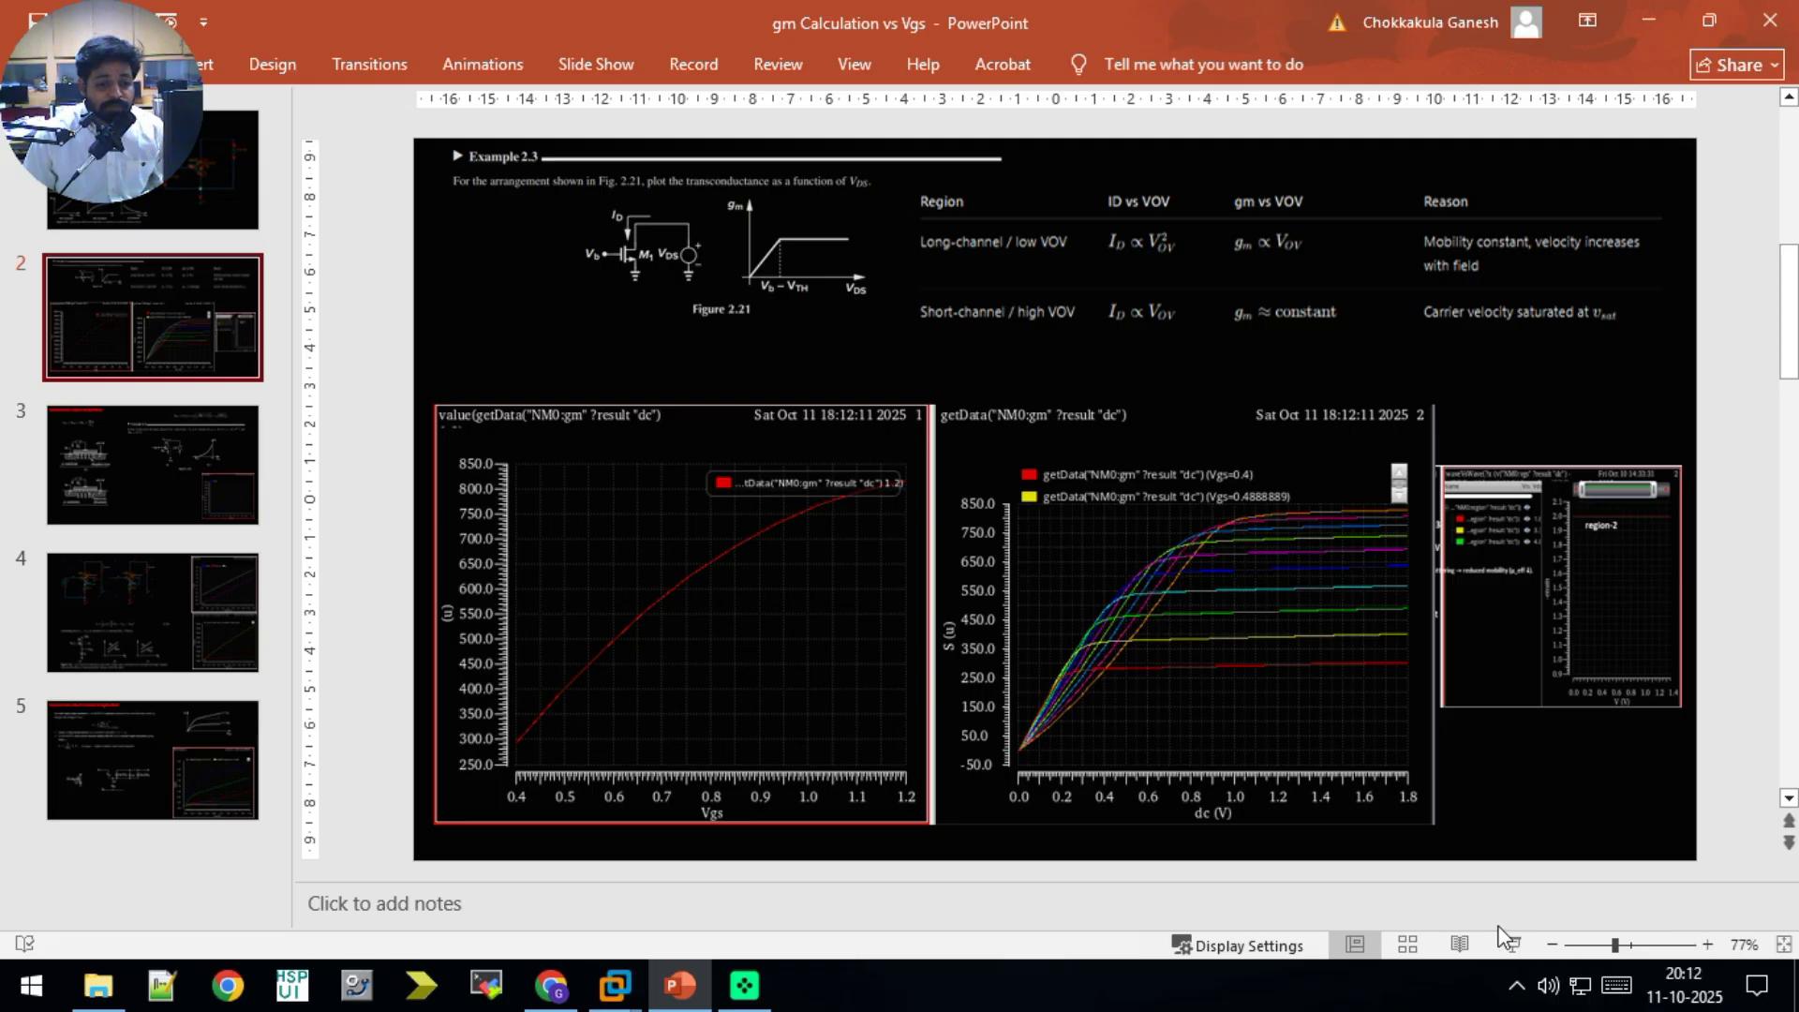
click(594, 58)
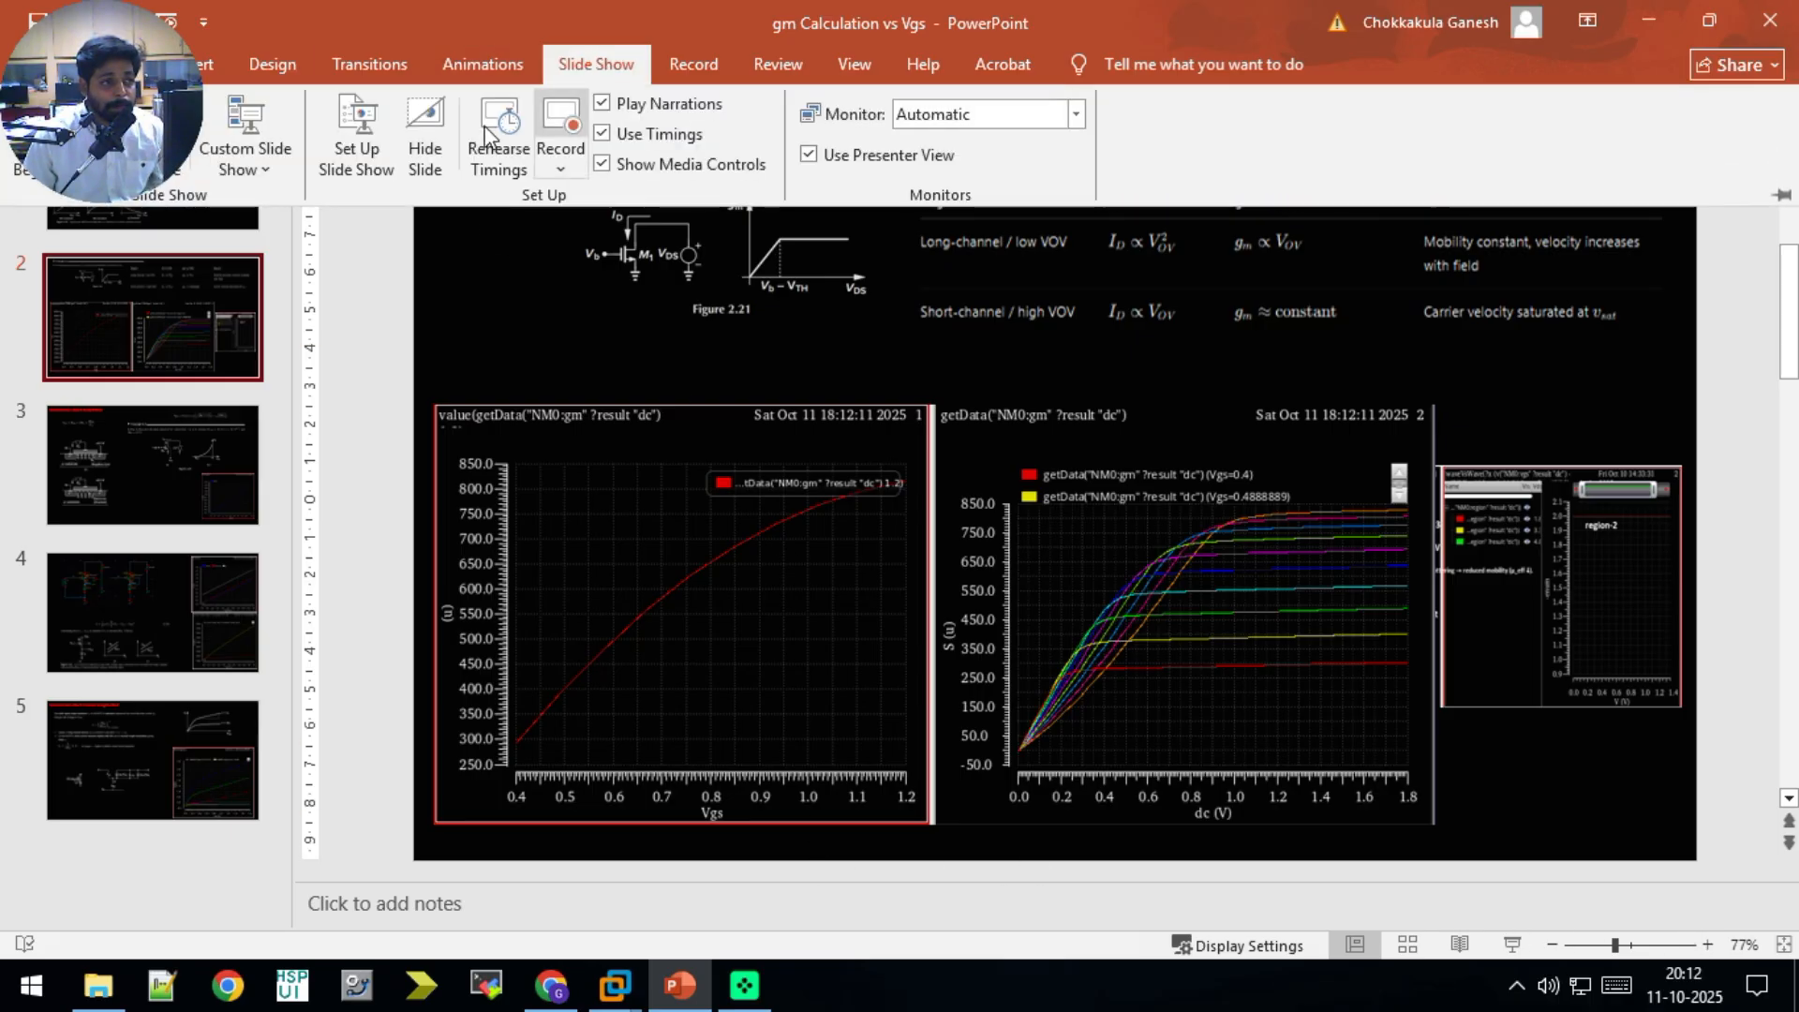
click(26, 154)
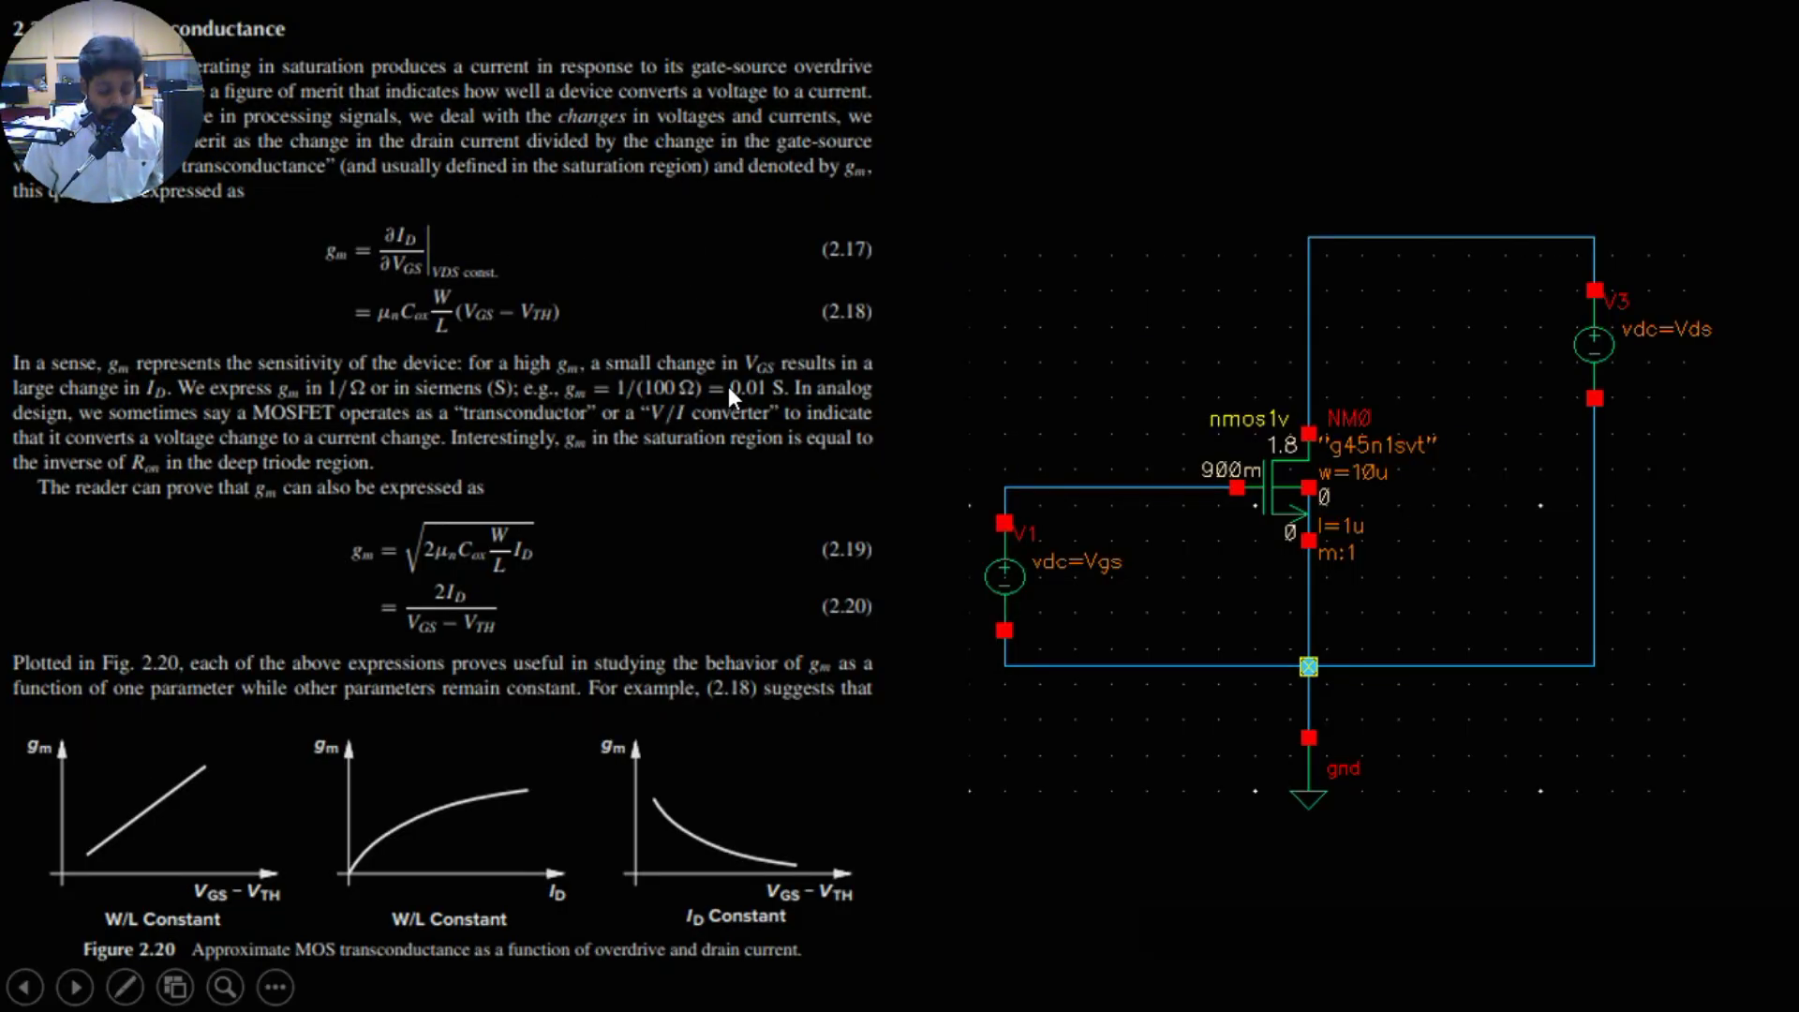
key(Right)
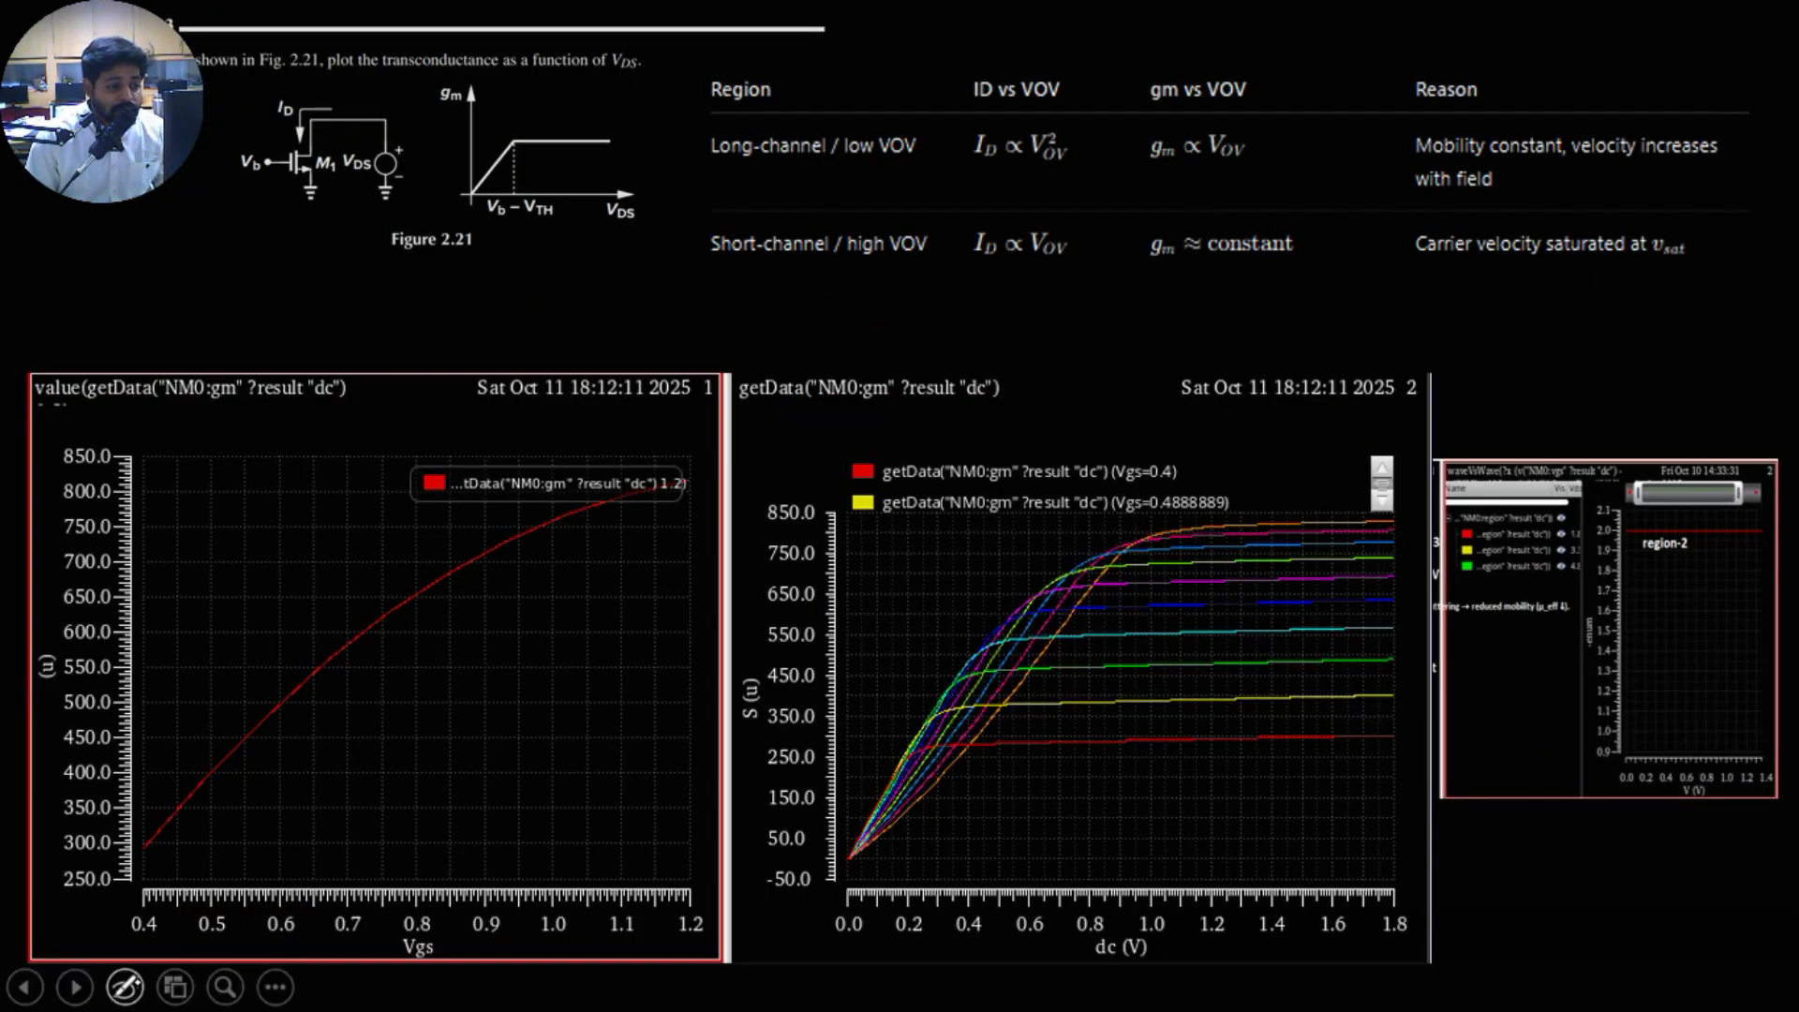
Step: With the slide show pen, annotate Figure 2.21 with gm∝Vds for region L, gm∝(Vgs−Vth) for region S, and a Vgs note beneath Vb
click(125, 986)
click(283, 922)
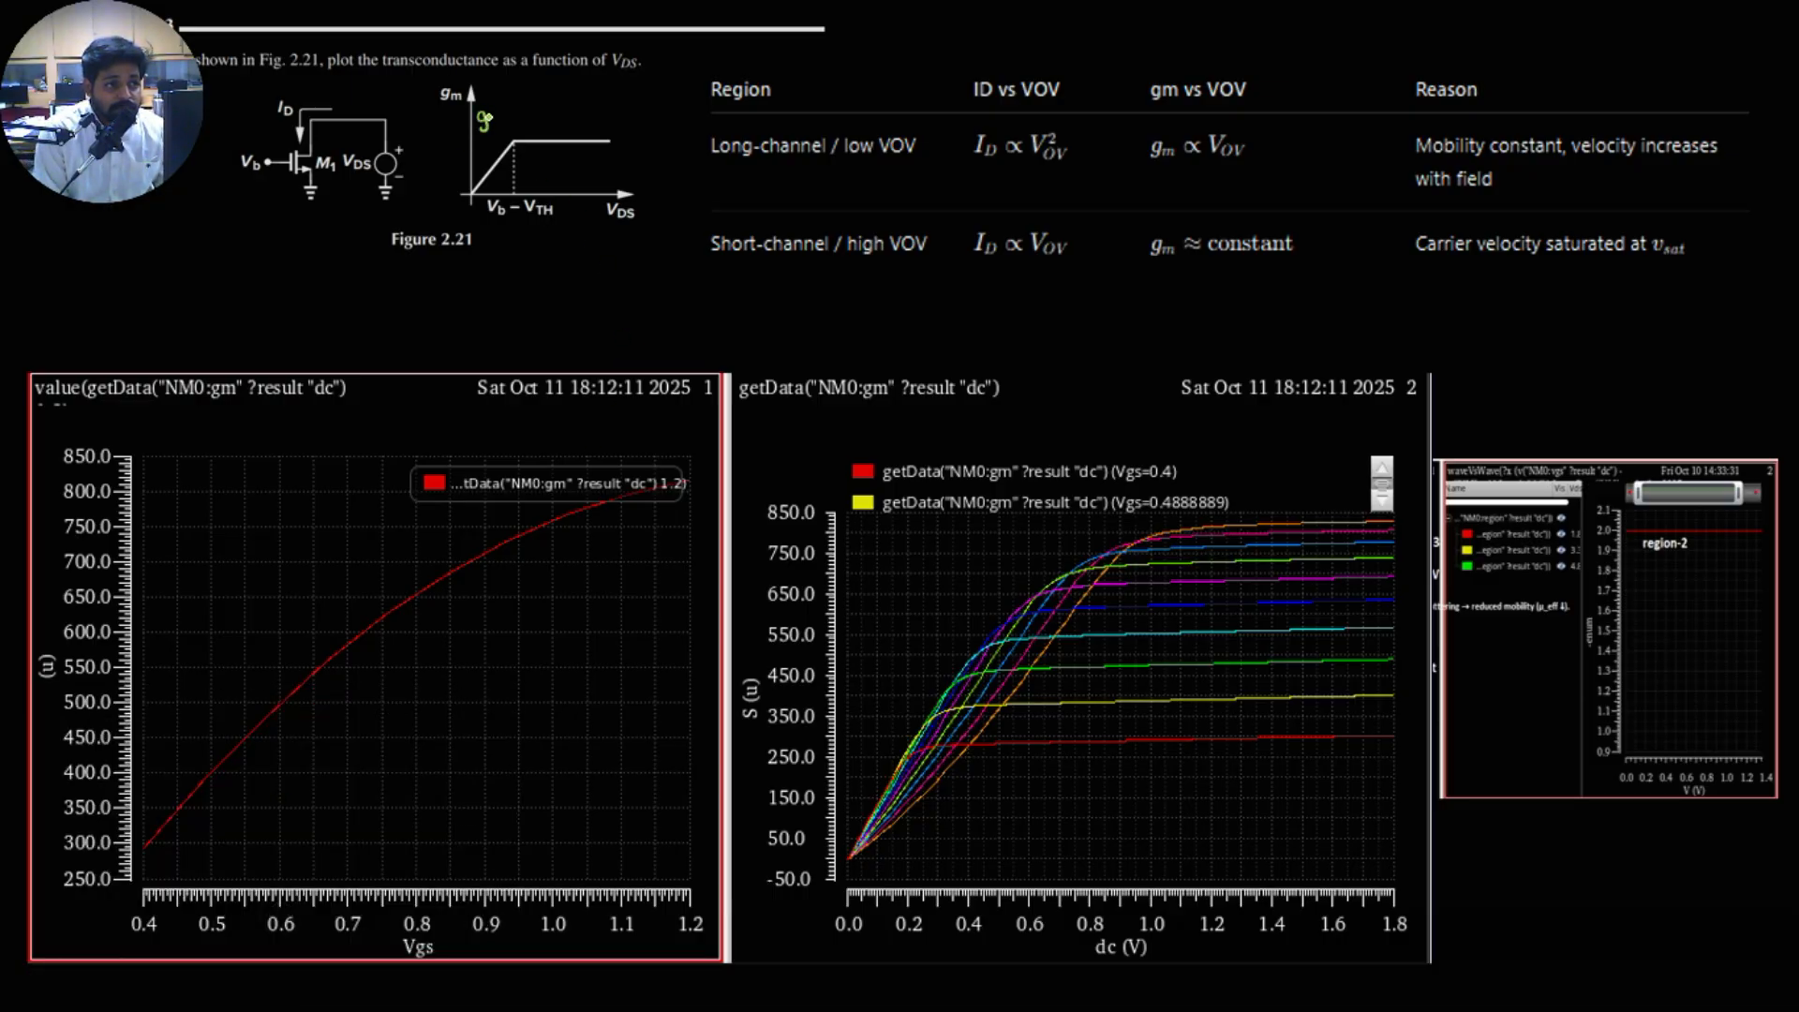
mouse_move(509, 106)
mouse_down()
mouse_move(538, 102)
mouse_move(479, 151)
mouse_move(494, 153)
mouse_up()
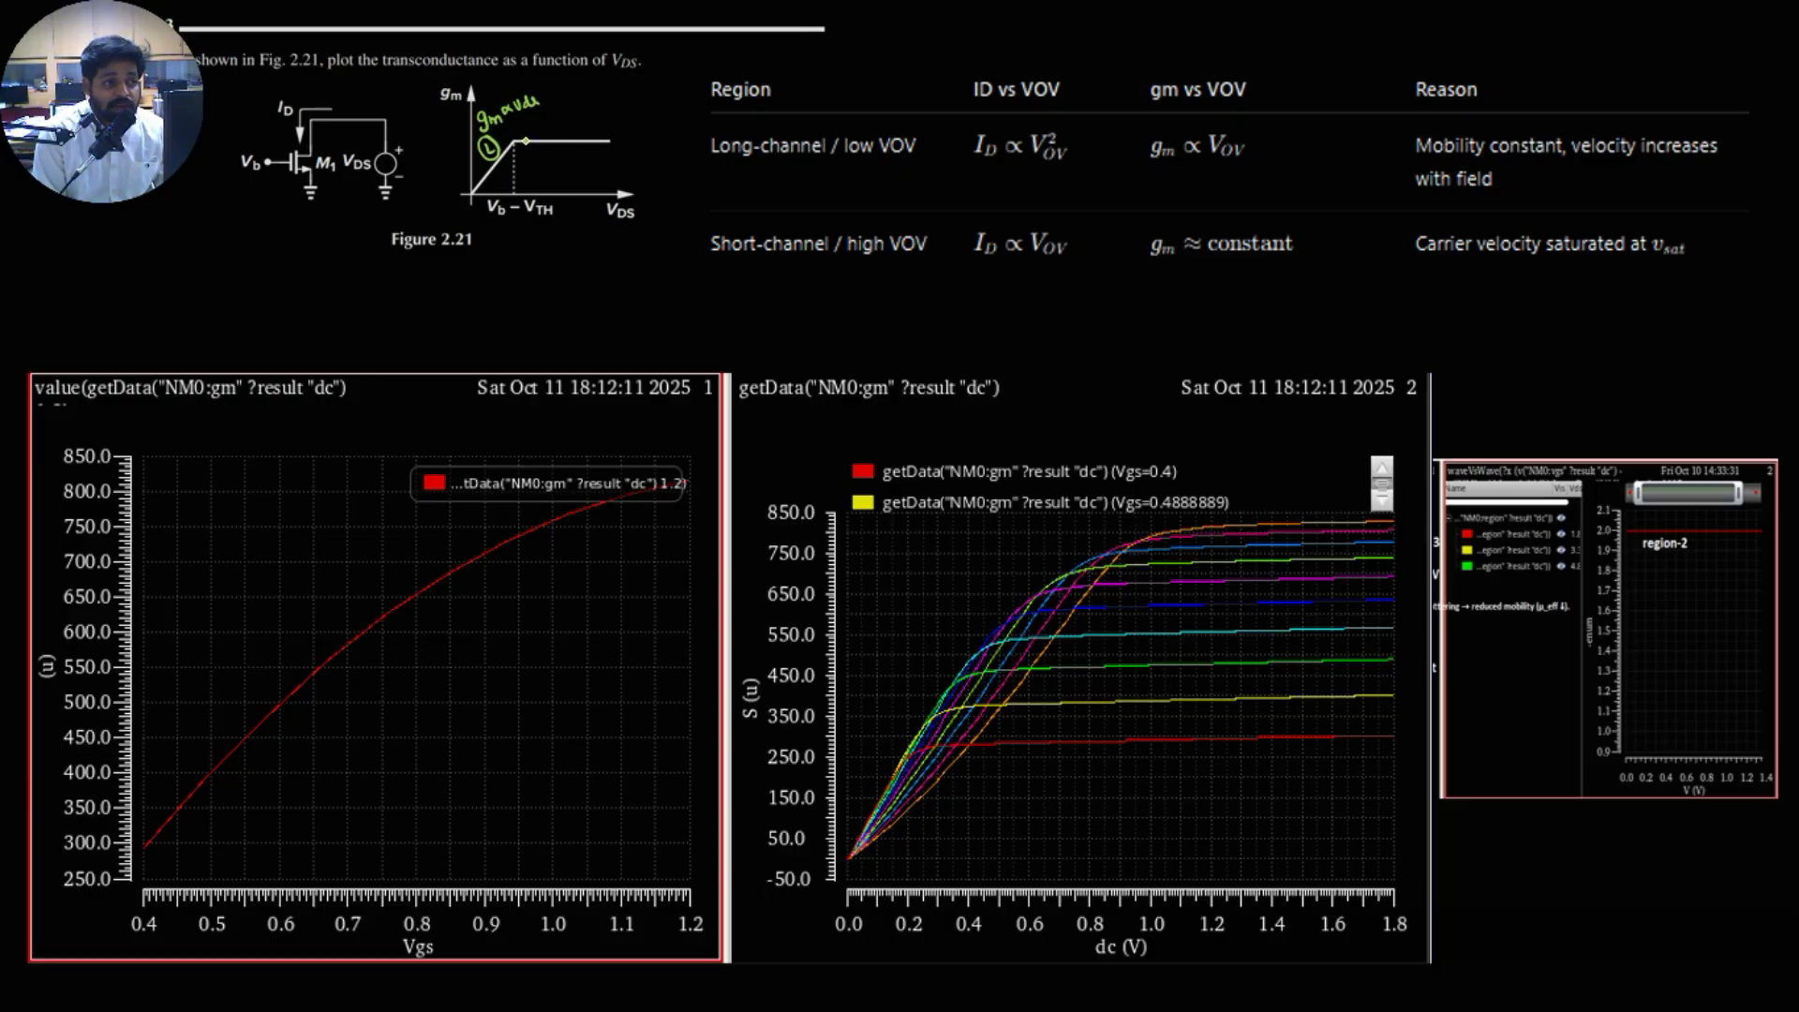
drag(548, 117, 601, 103)
mouse_move(606, 93)
mouse_down()
mouse_move(620, 114)
mouse_move(663, 89)
mouse_up()
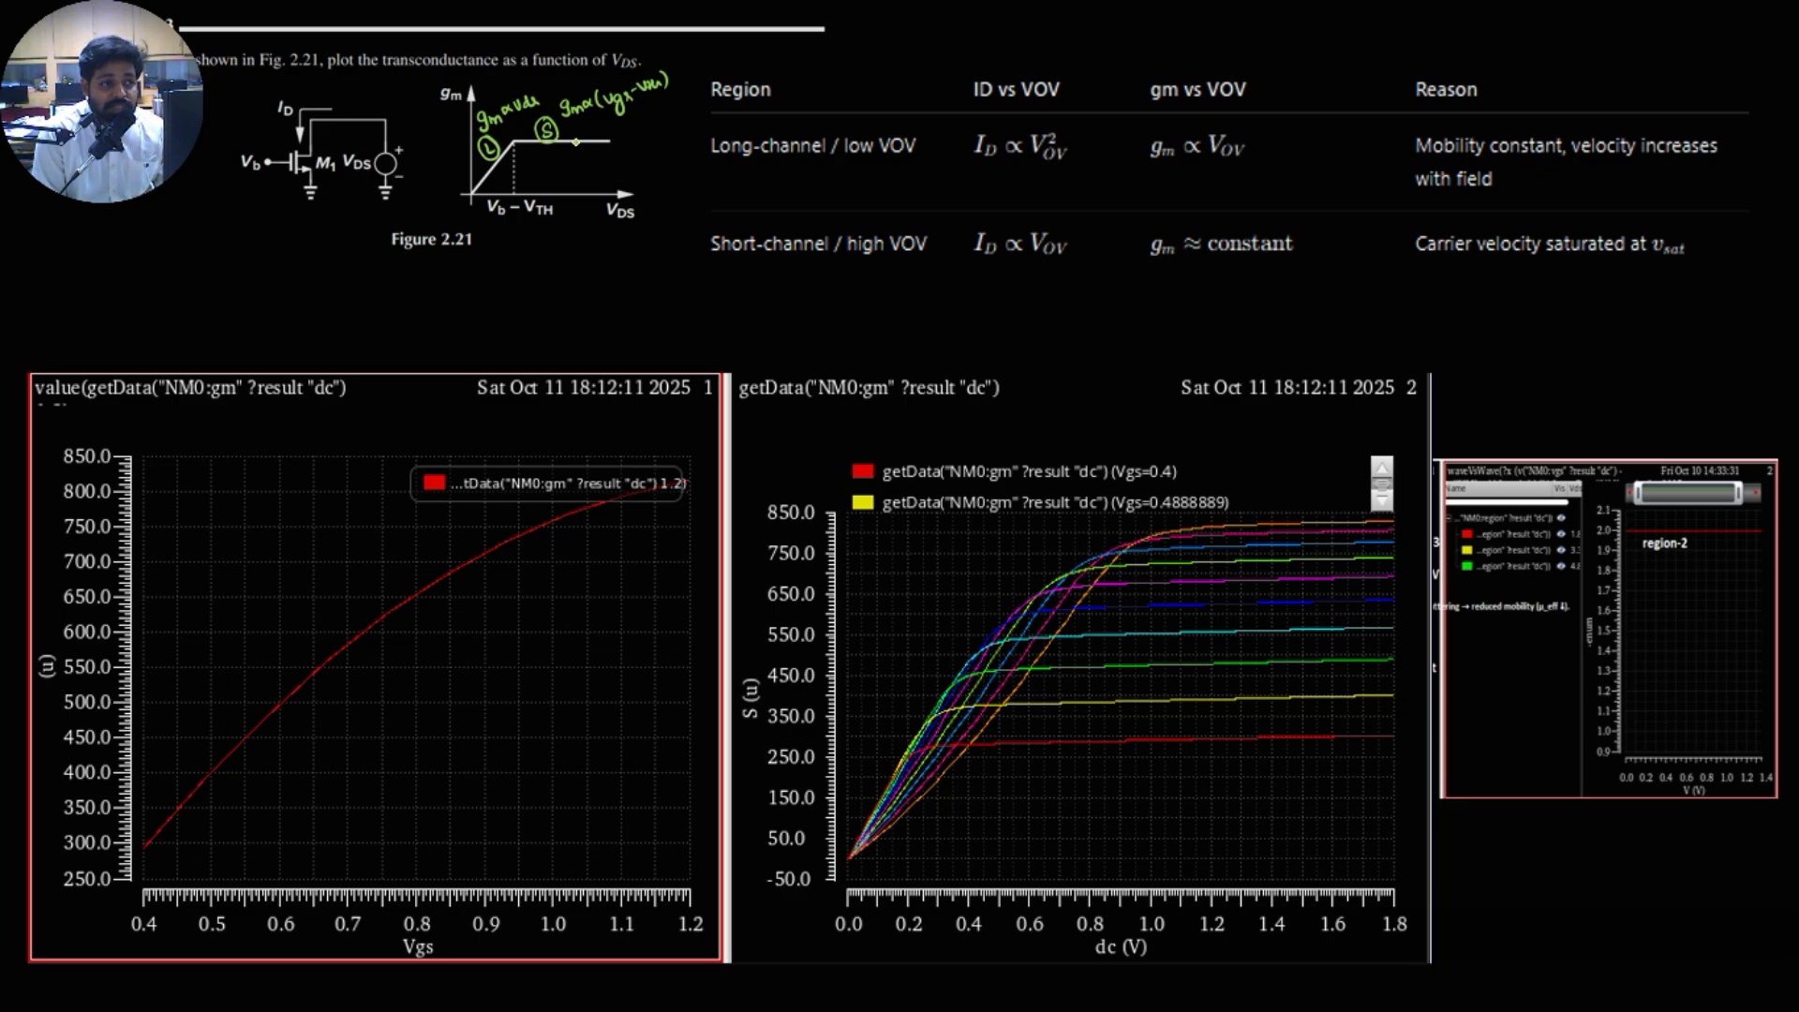
mouse_move(244, 189)
mouse_down()
mouse_move(264, 204)
mouse_move(238, 210)
mouse_move(288, 201)
mouse_up()
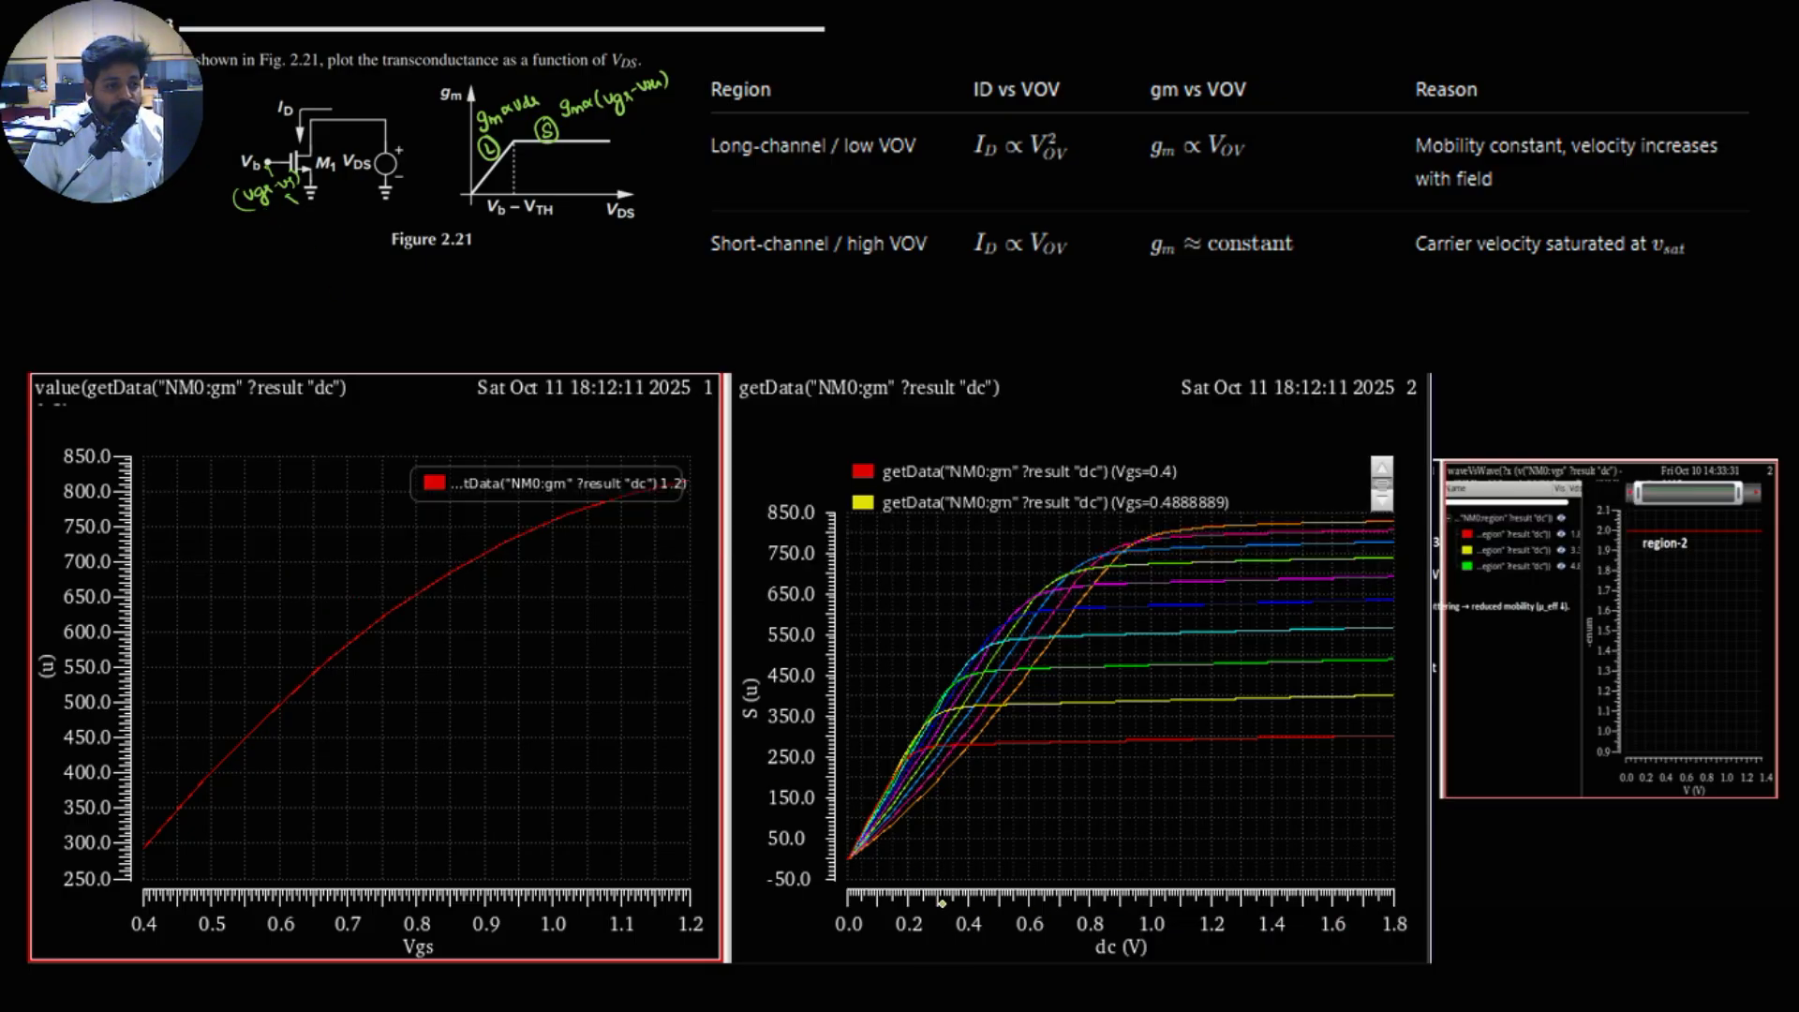
Step: Switch to the Virtuoso ADE Explorer maestro view of gm_variation
key(alt+Tab)
key(alt+Tab)
key(alt+Tab)
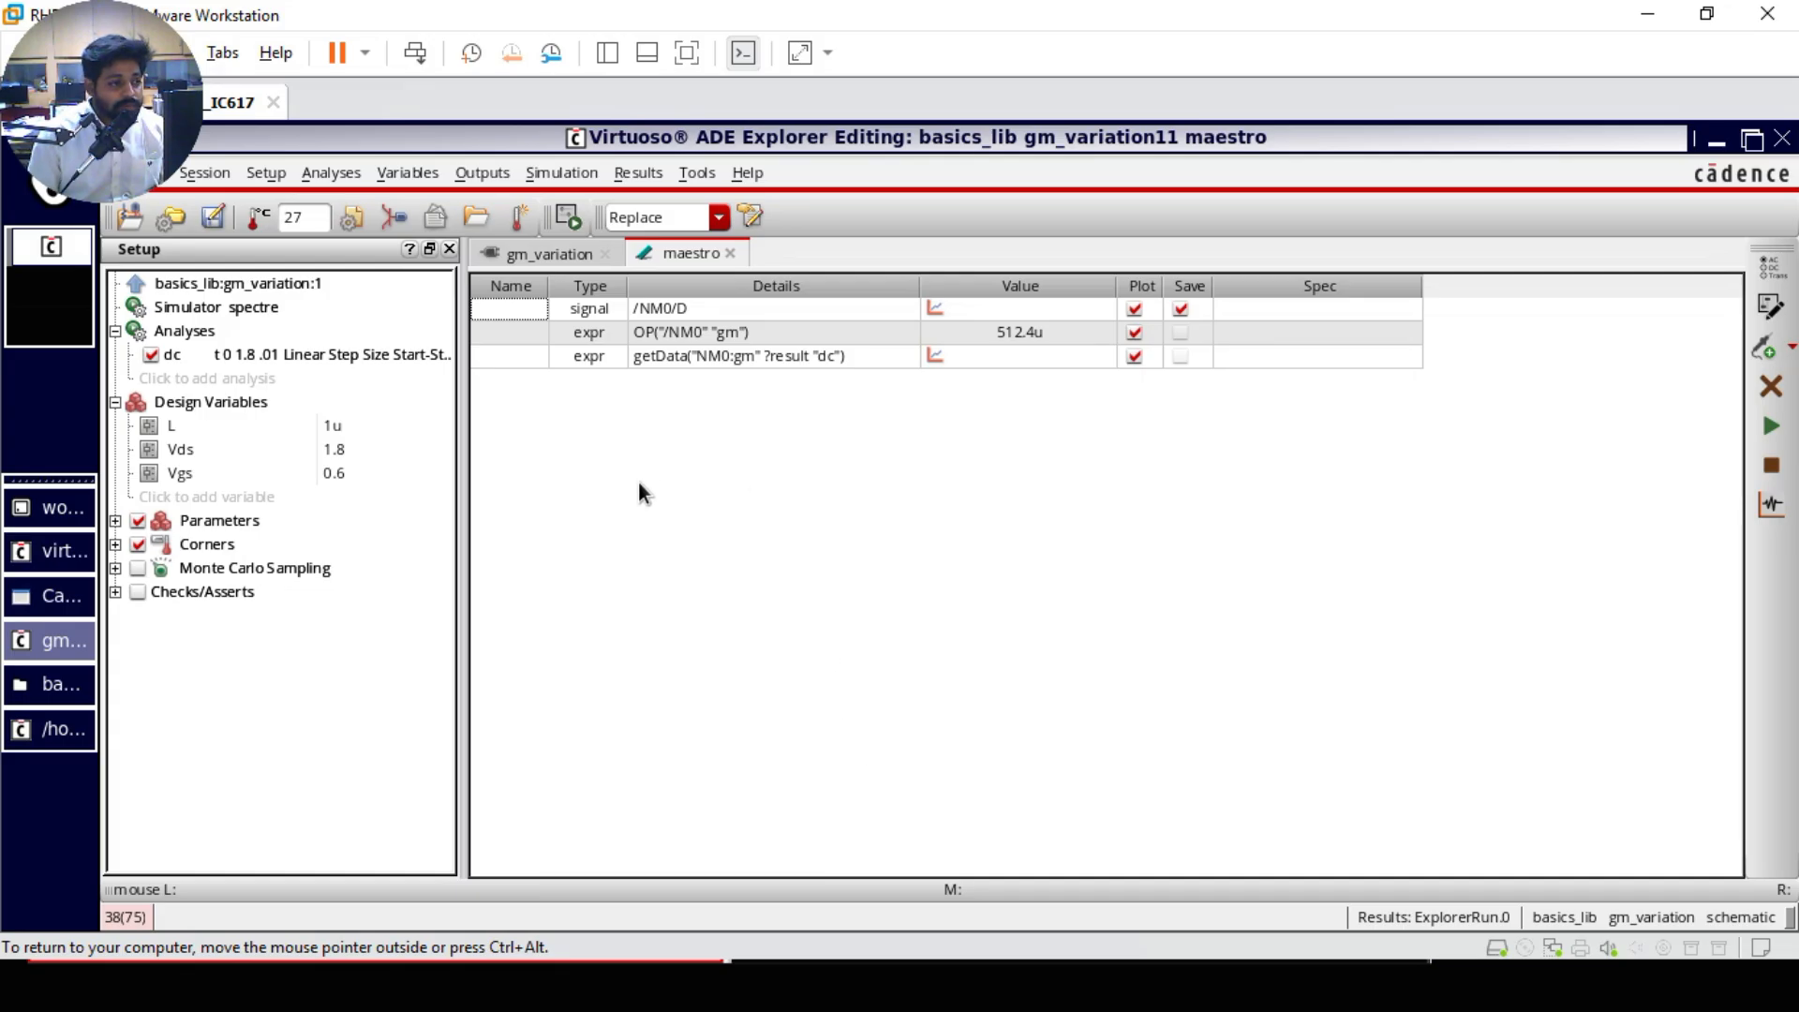
click(341, 475)
text(Vgs)
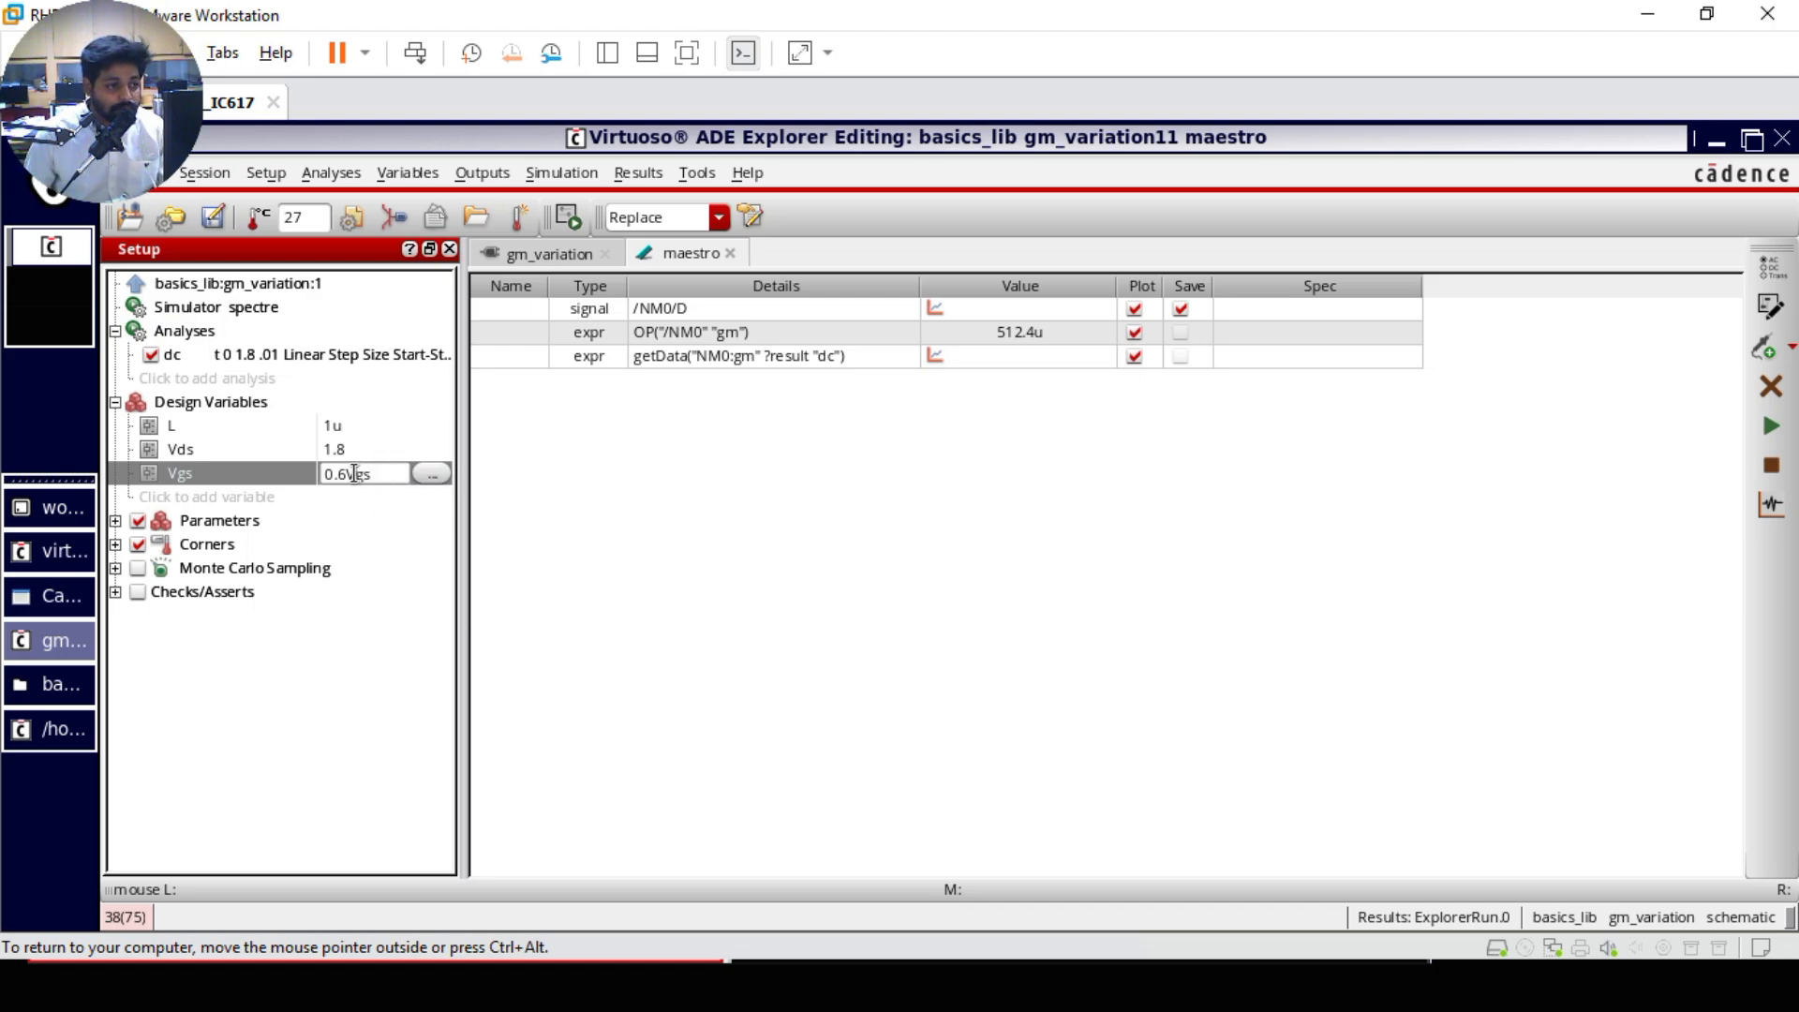
key(Escape)
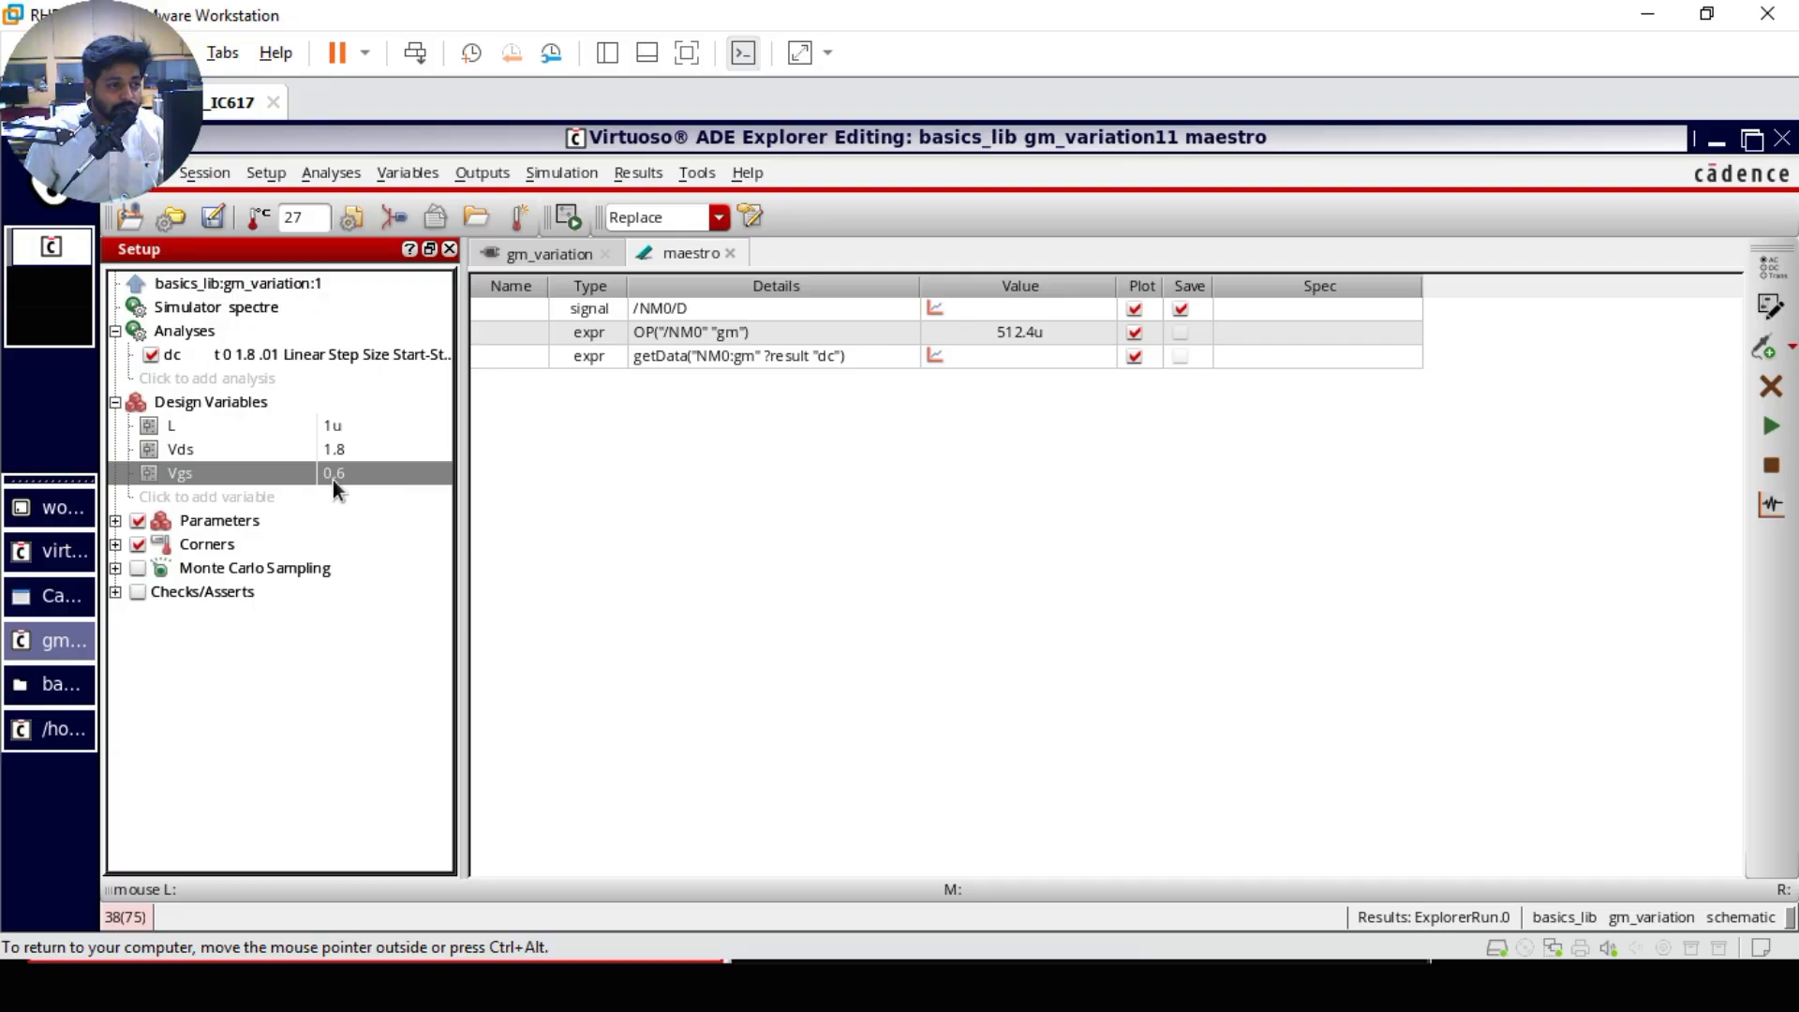
Step: Set the Vgs design variable to the sweep values 0.6,0.7,0.8,0.9
click(333, 474)
click(353, 476)
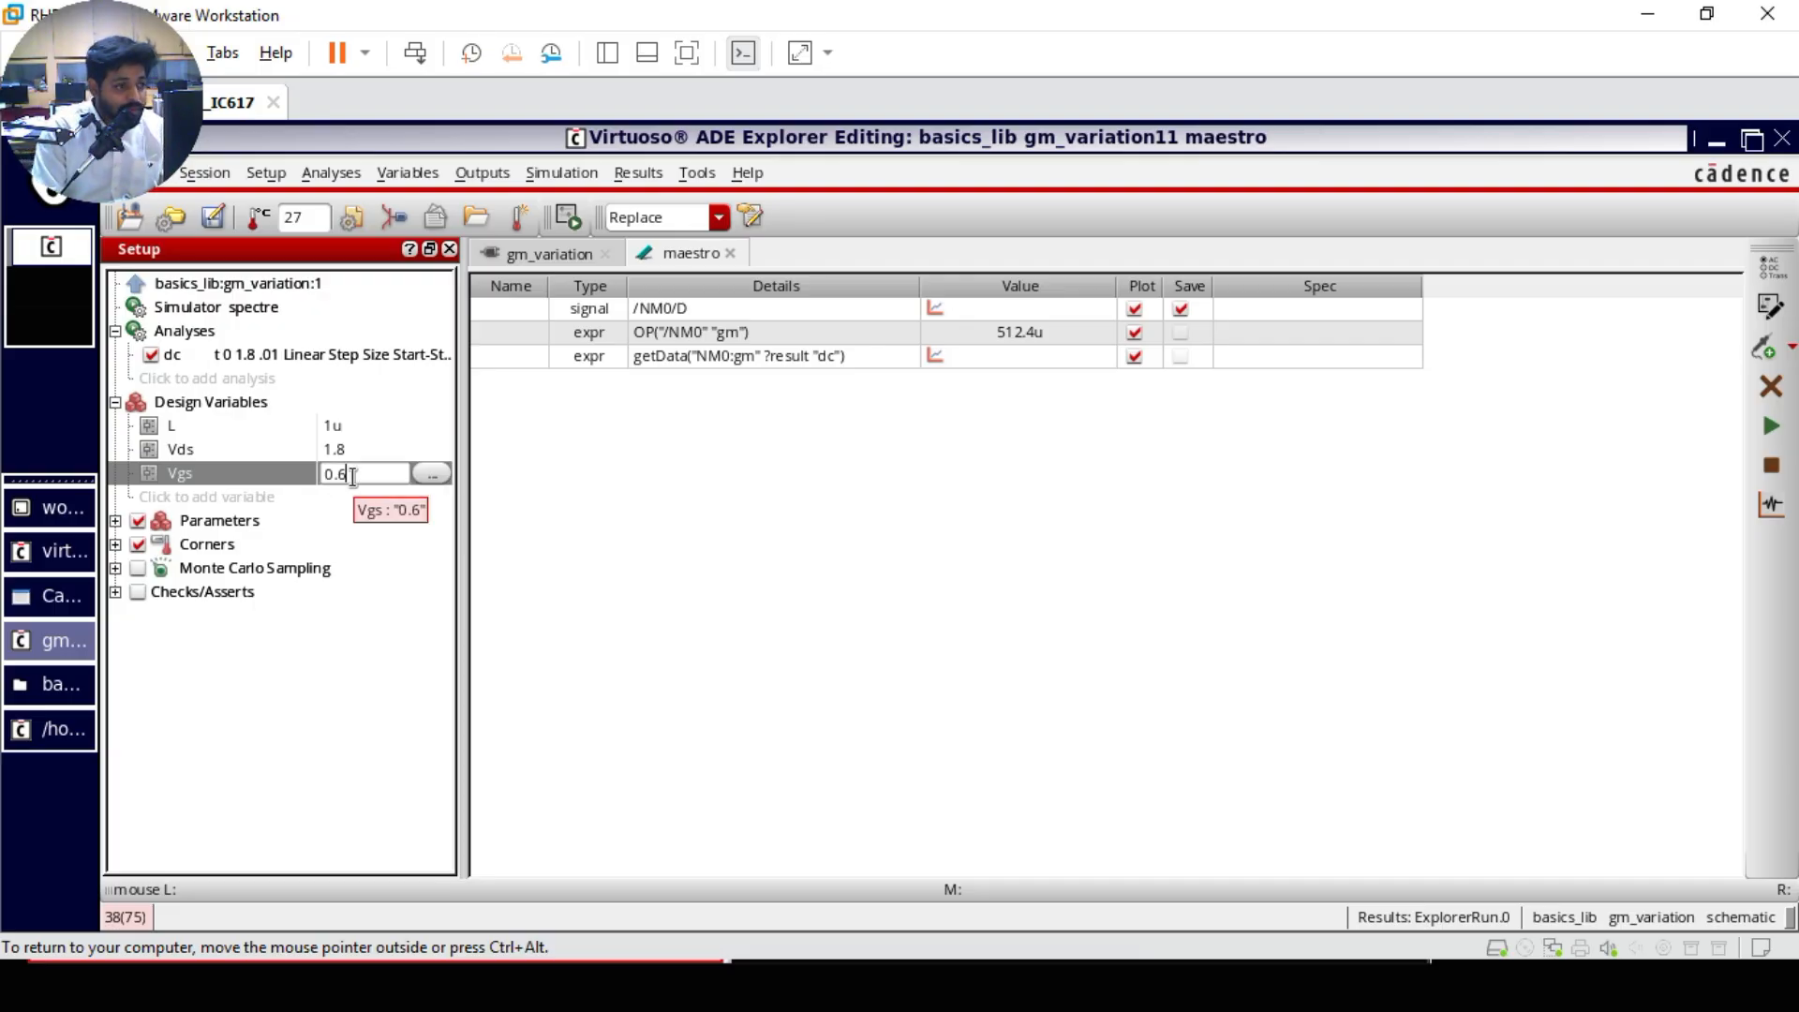
text(,0.7,0.8,0.9)
key(Return)
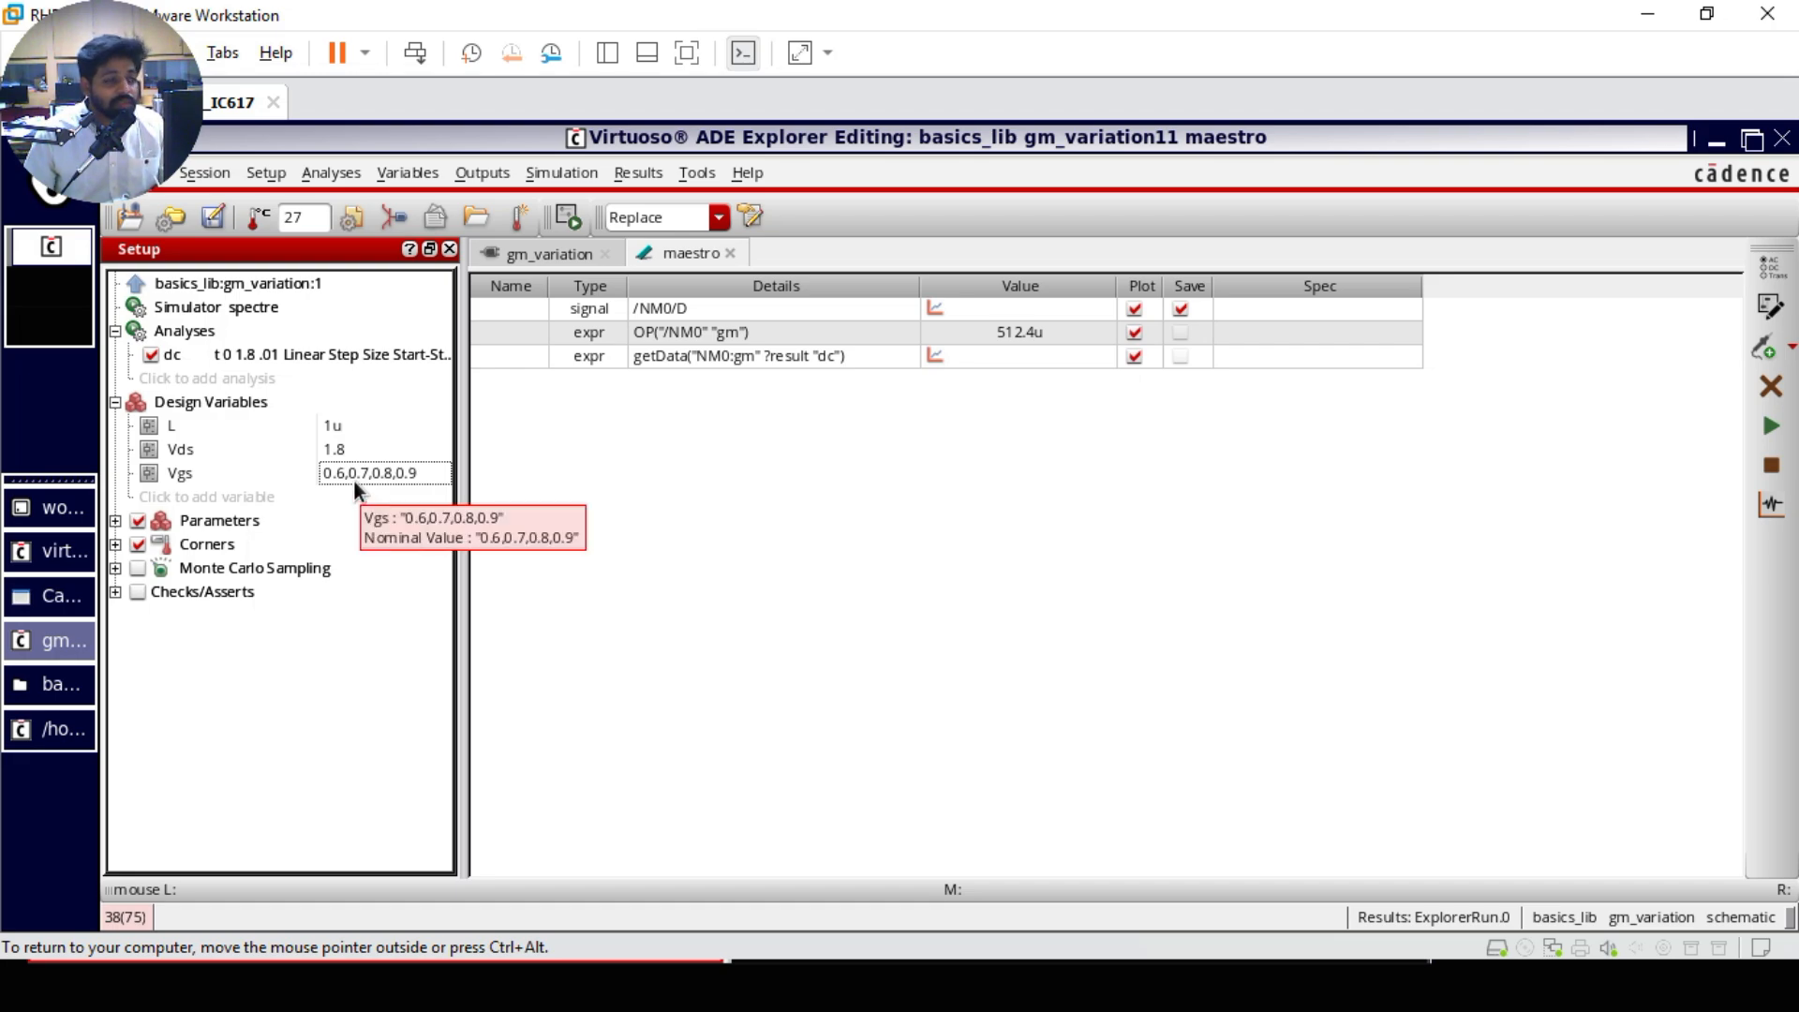
Step: Run the simulation, then remove the OP("/NM0" "gm") trace and its empty subwindow from the plots
click(1771, 427)
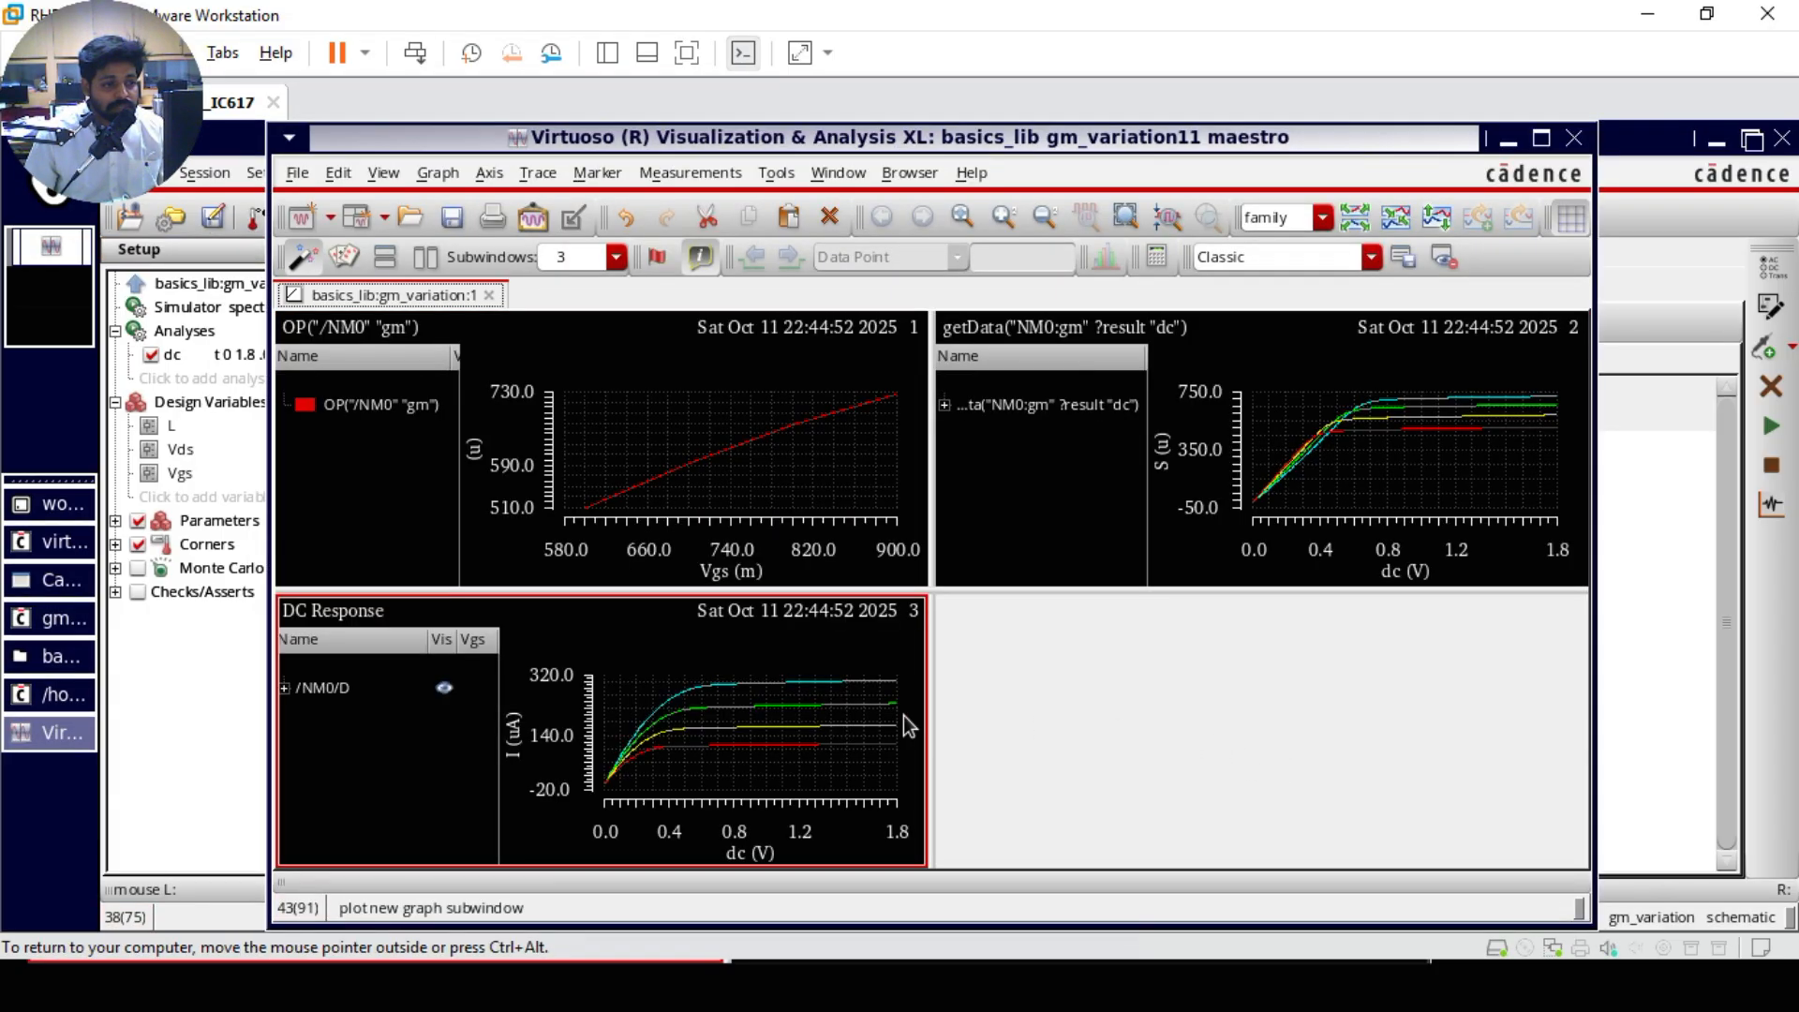
click(397, 408)
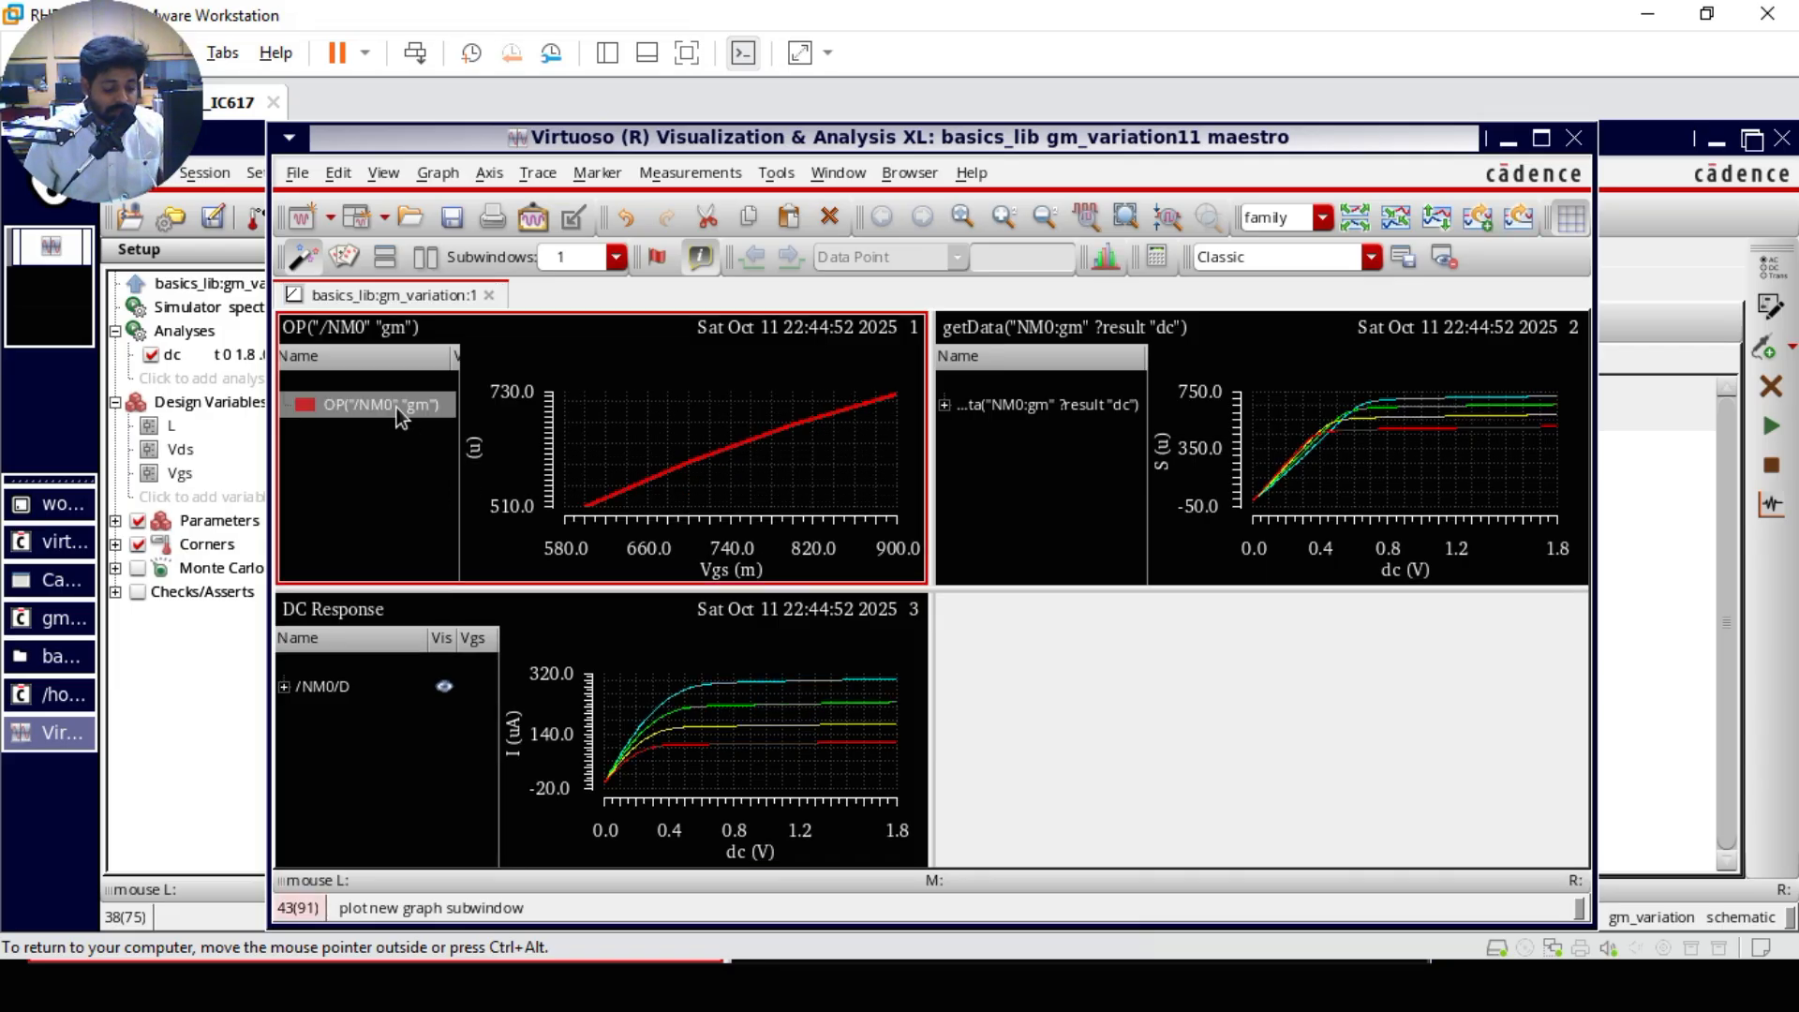
key(Delete)
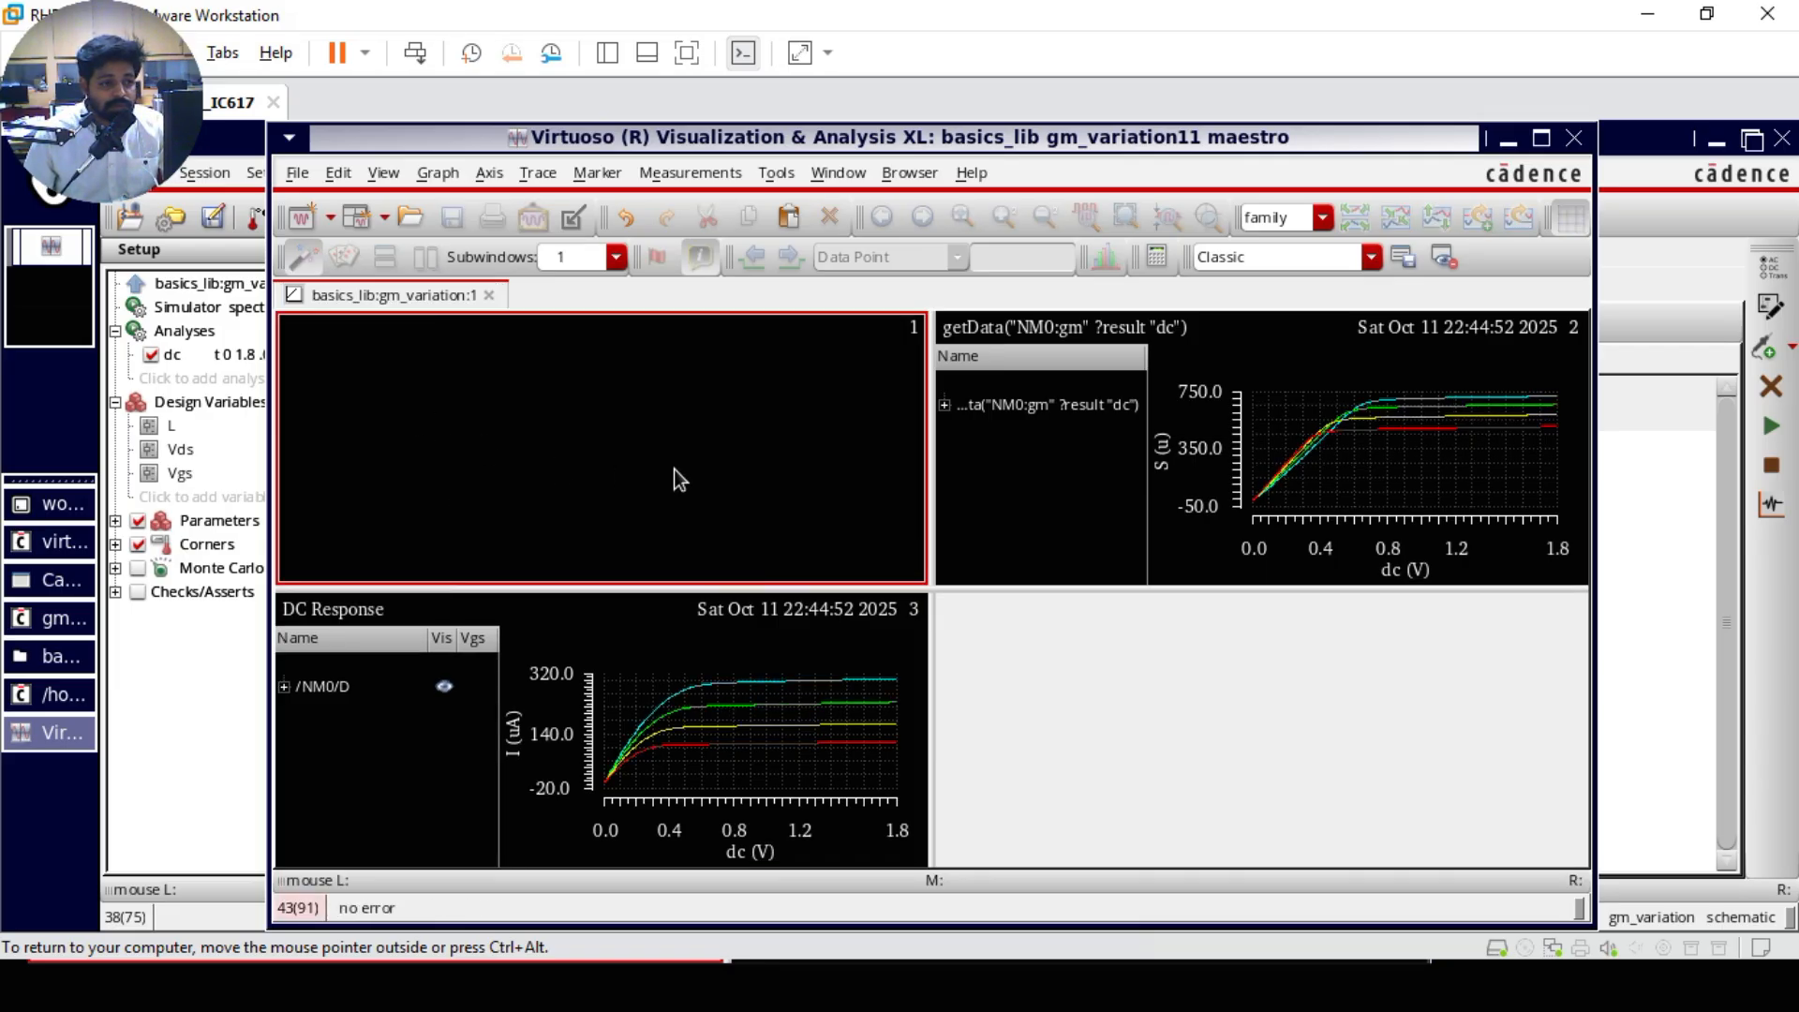
key(Delete)
click(886, 491)
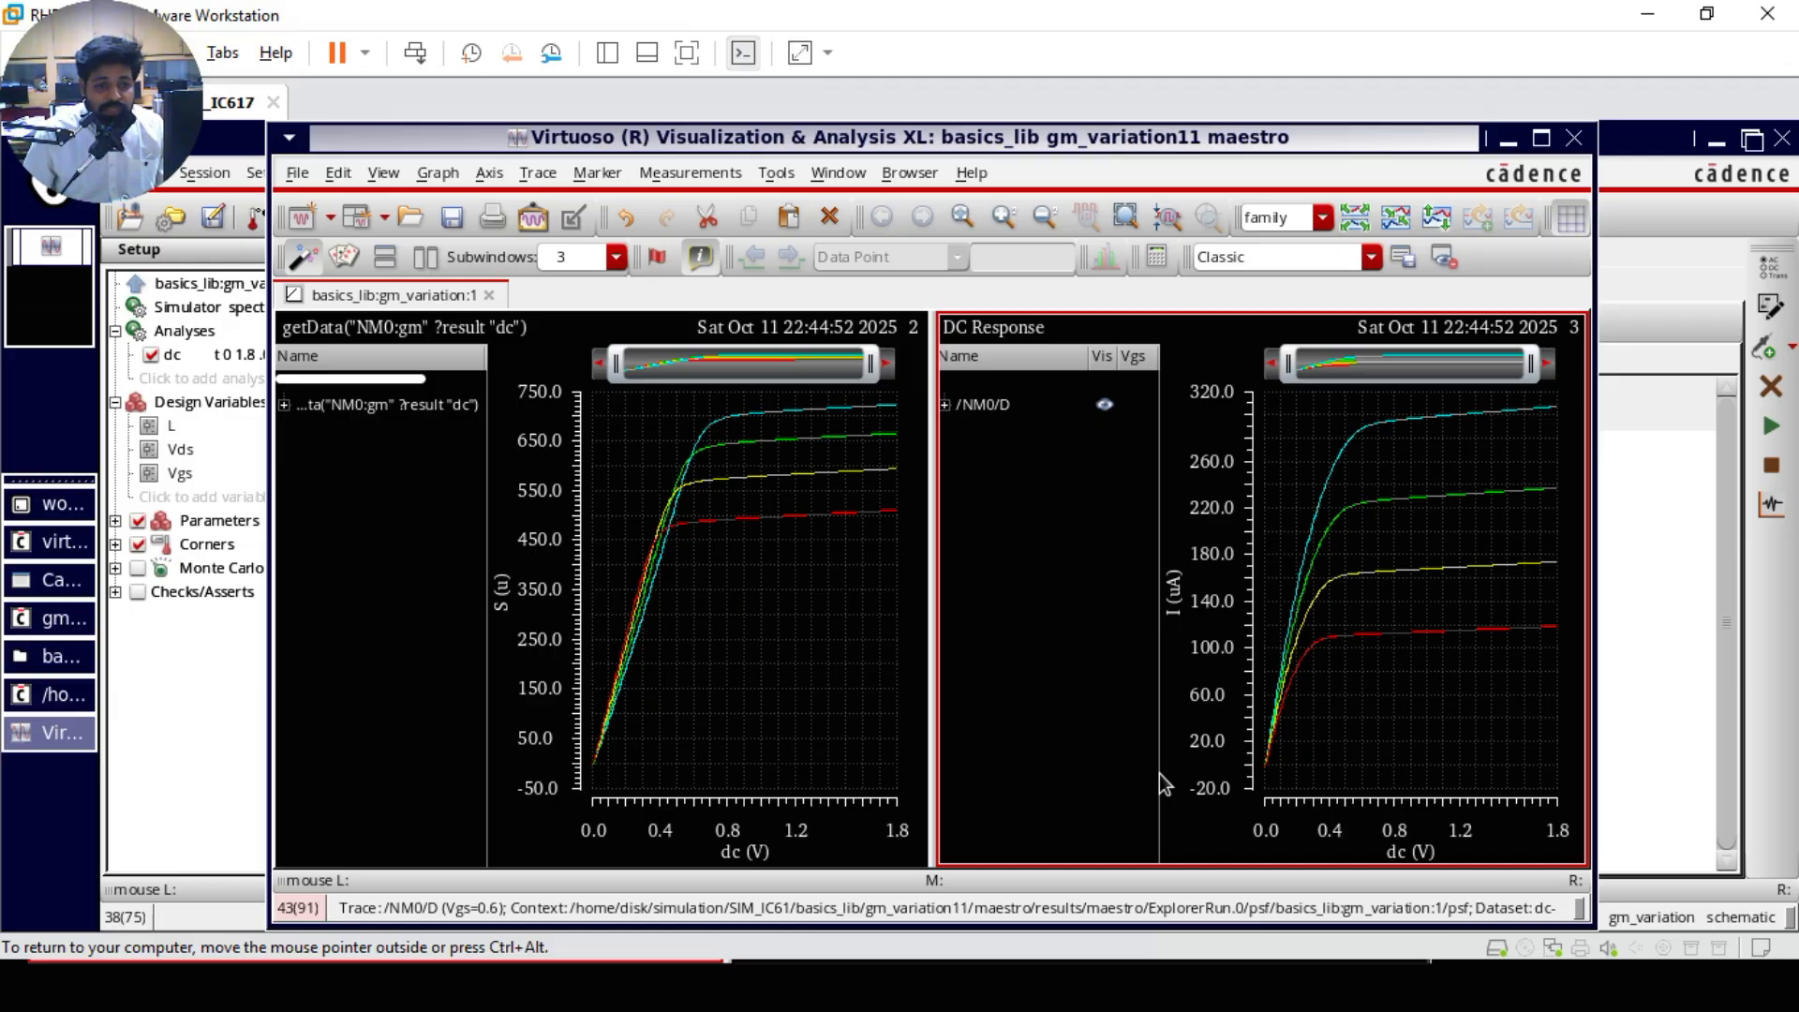
Step: Inspect the /NM0/D drain current curves for the different Vgs values in the DC Response plot
mouse_move(1444, 635)
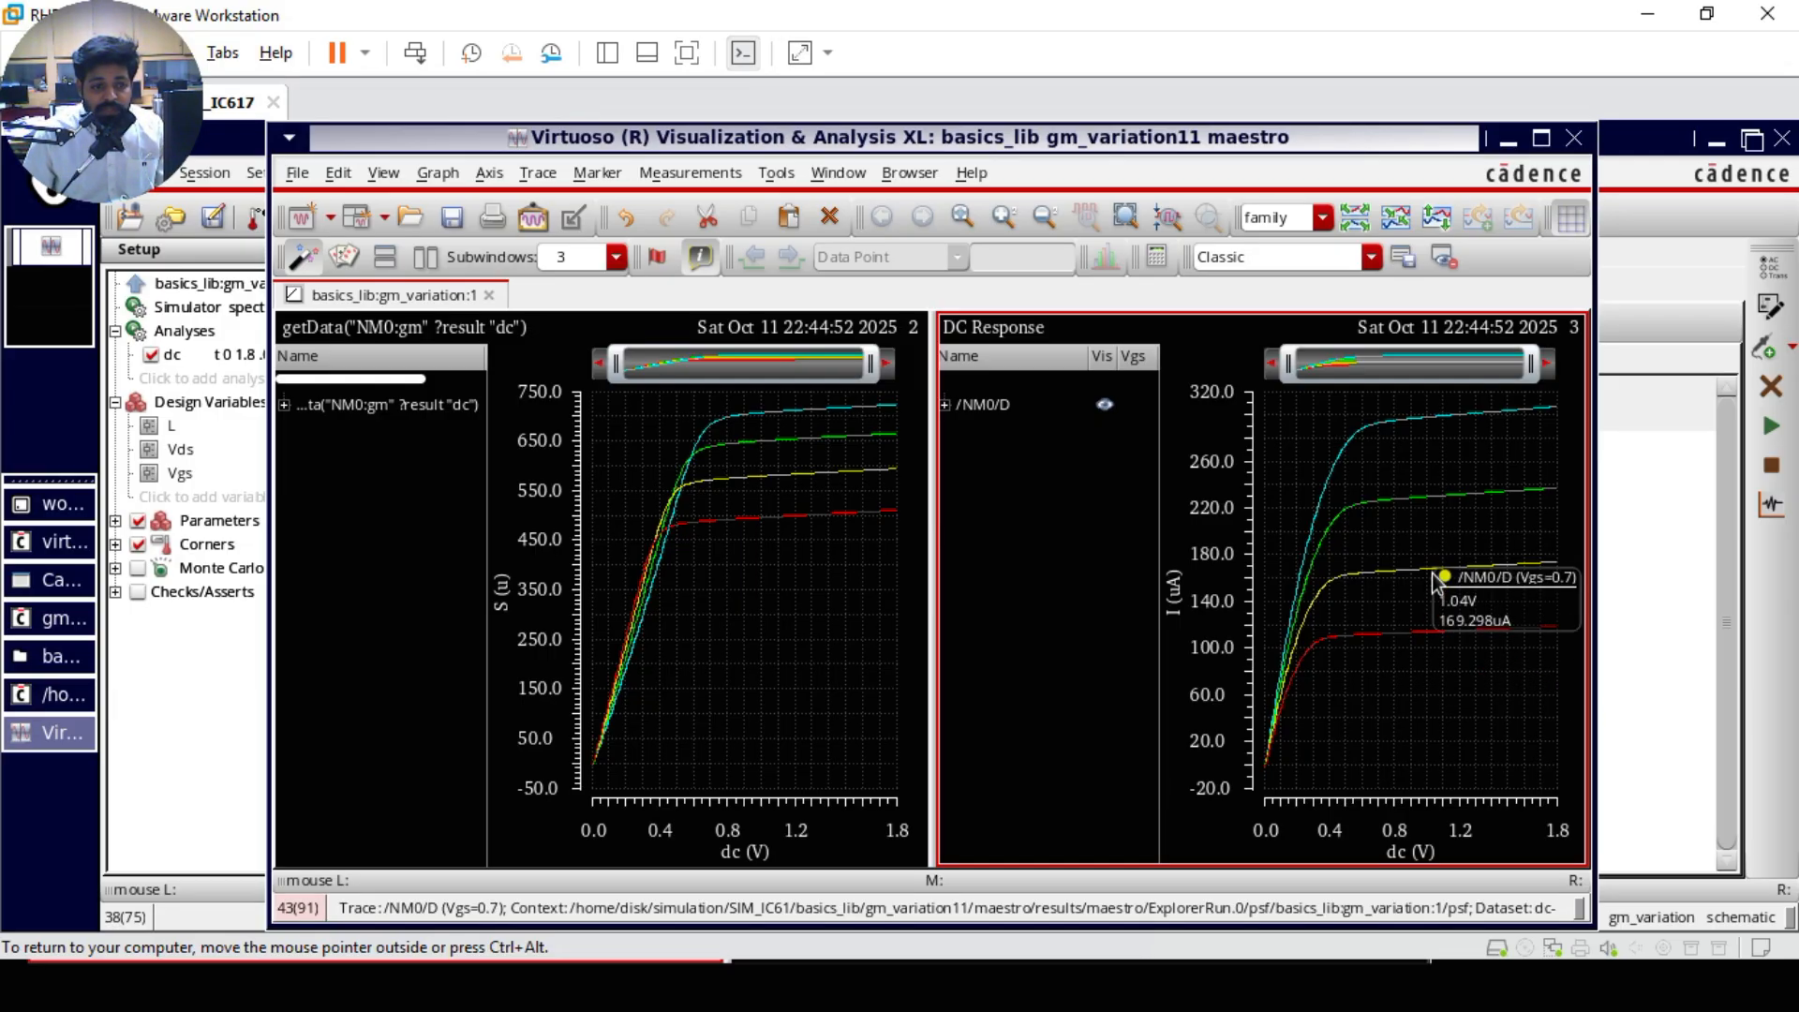
mouse_move(1434, 503)
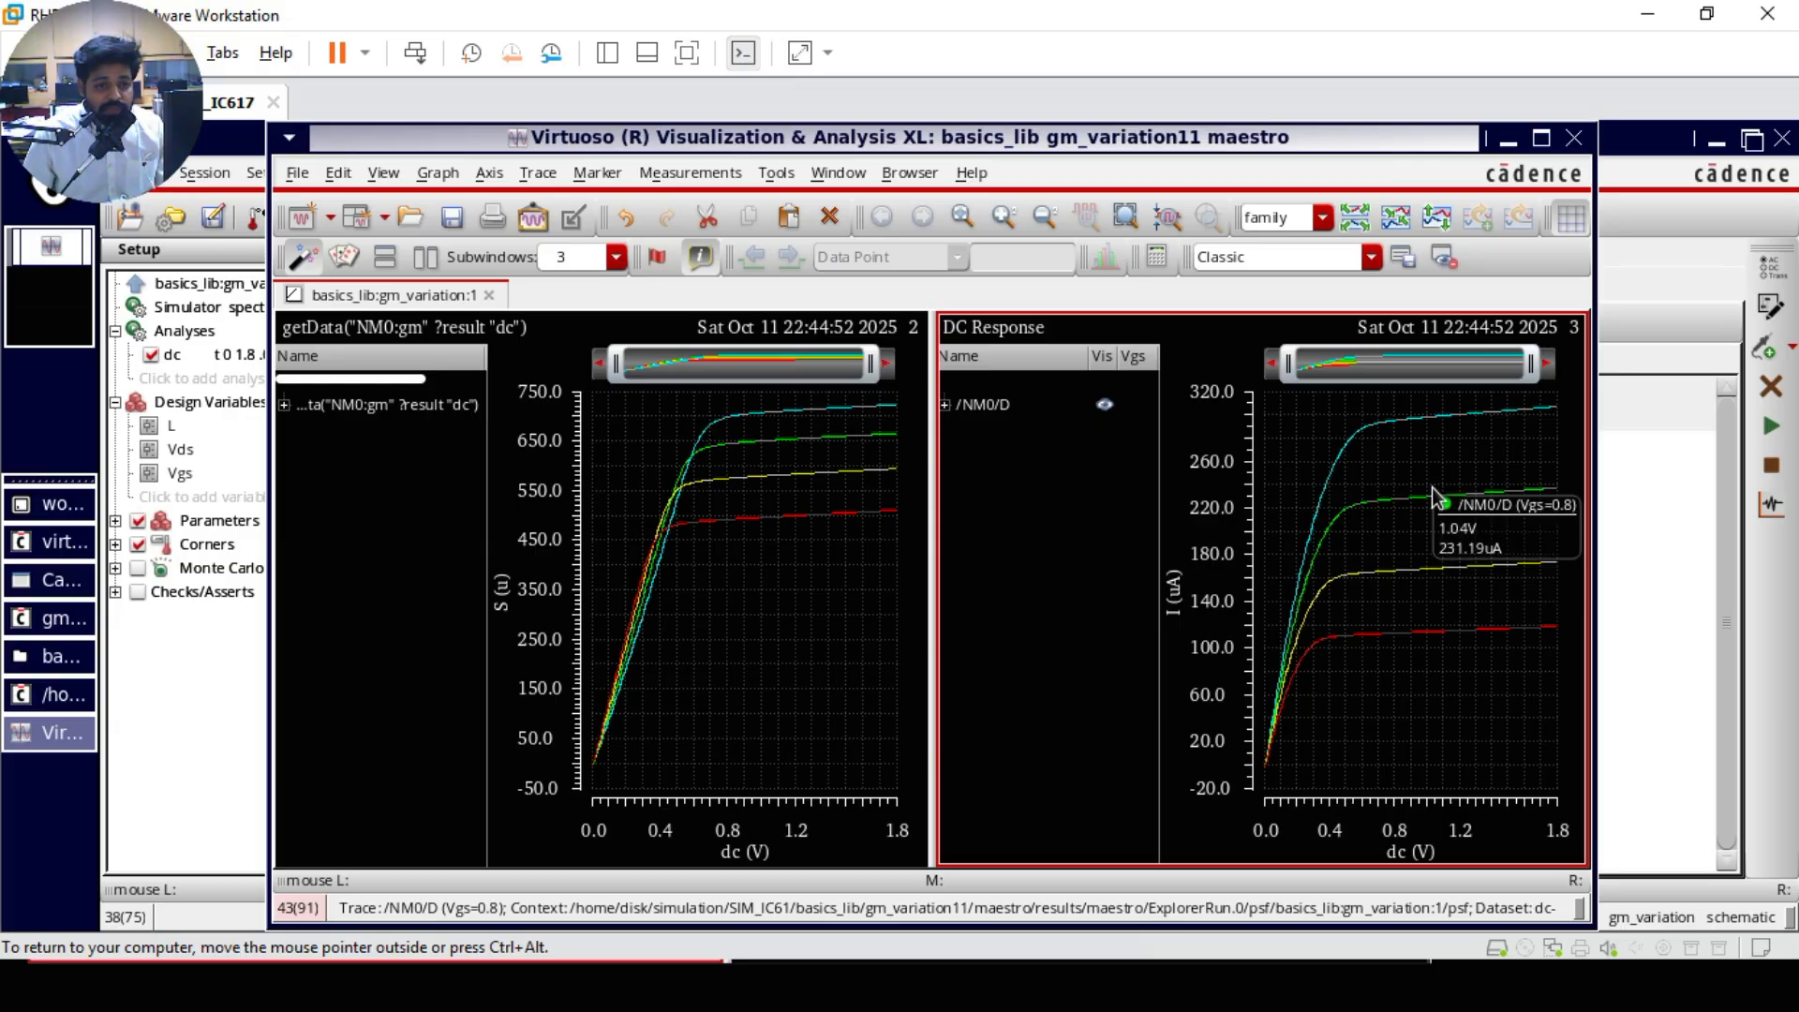
mouse_move(1443, 417)
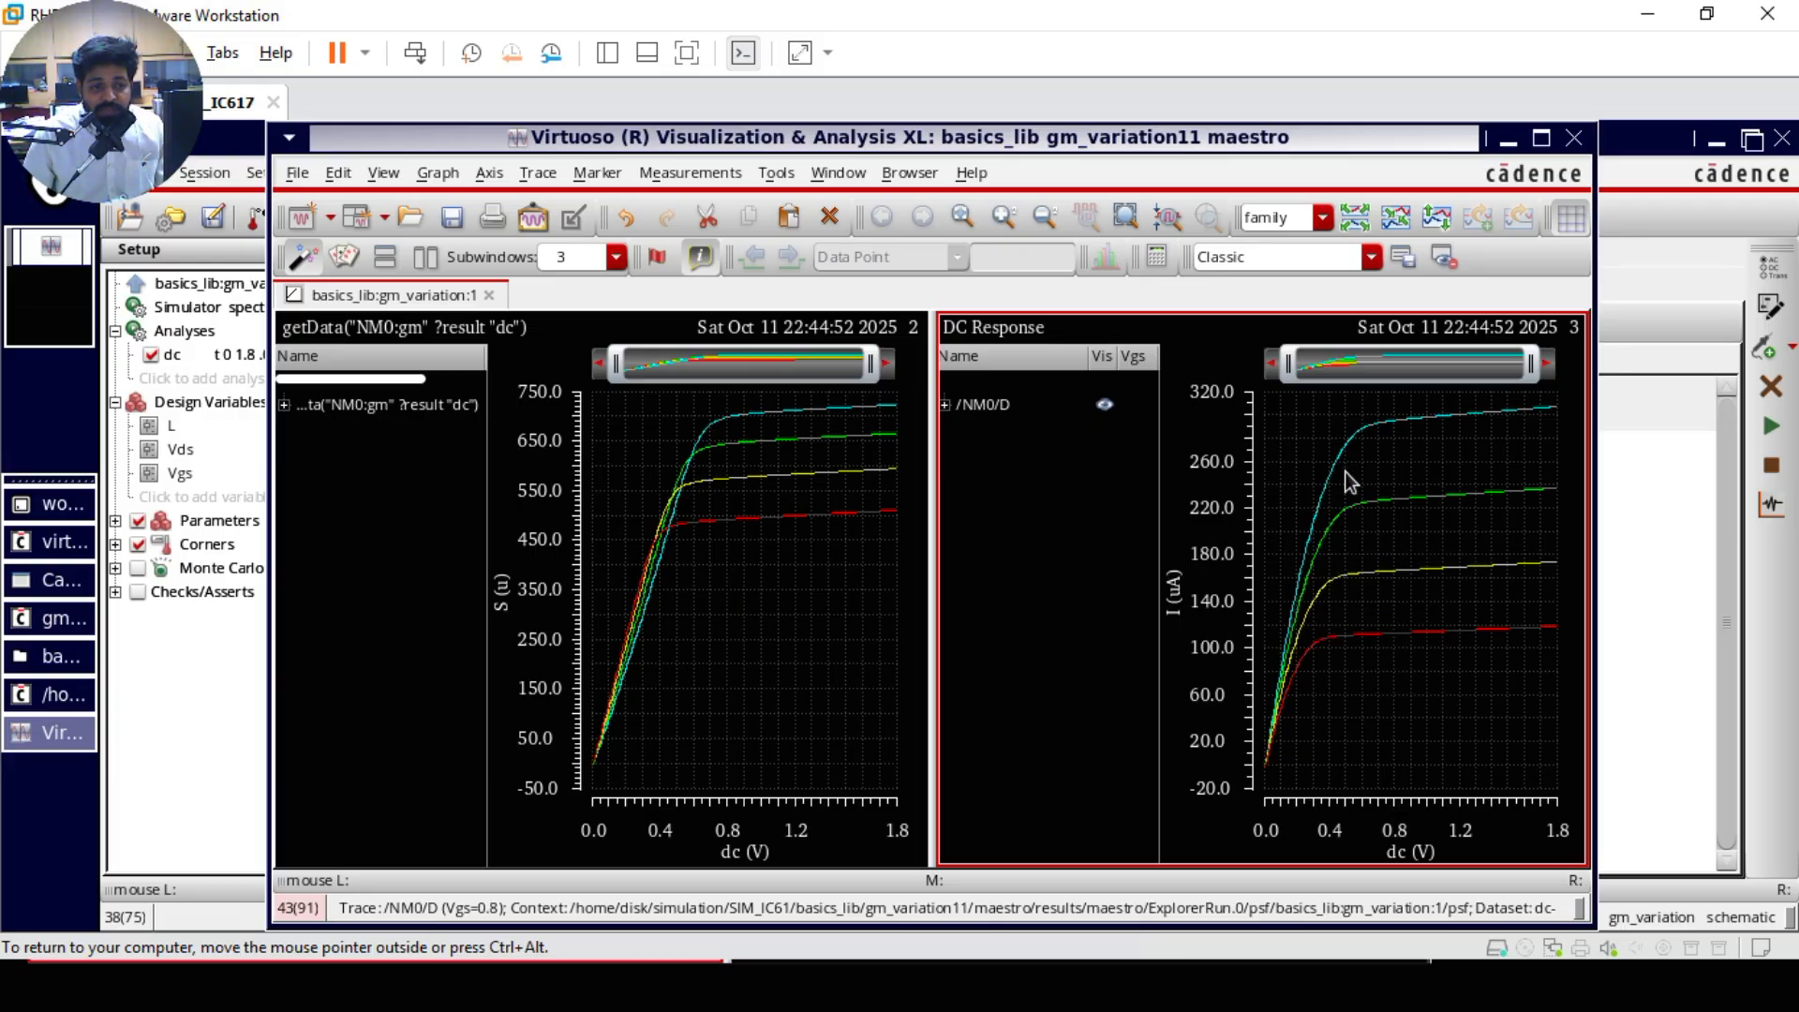
mouse_move(1299, 634)
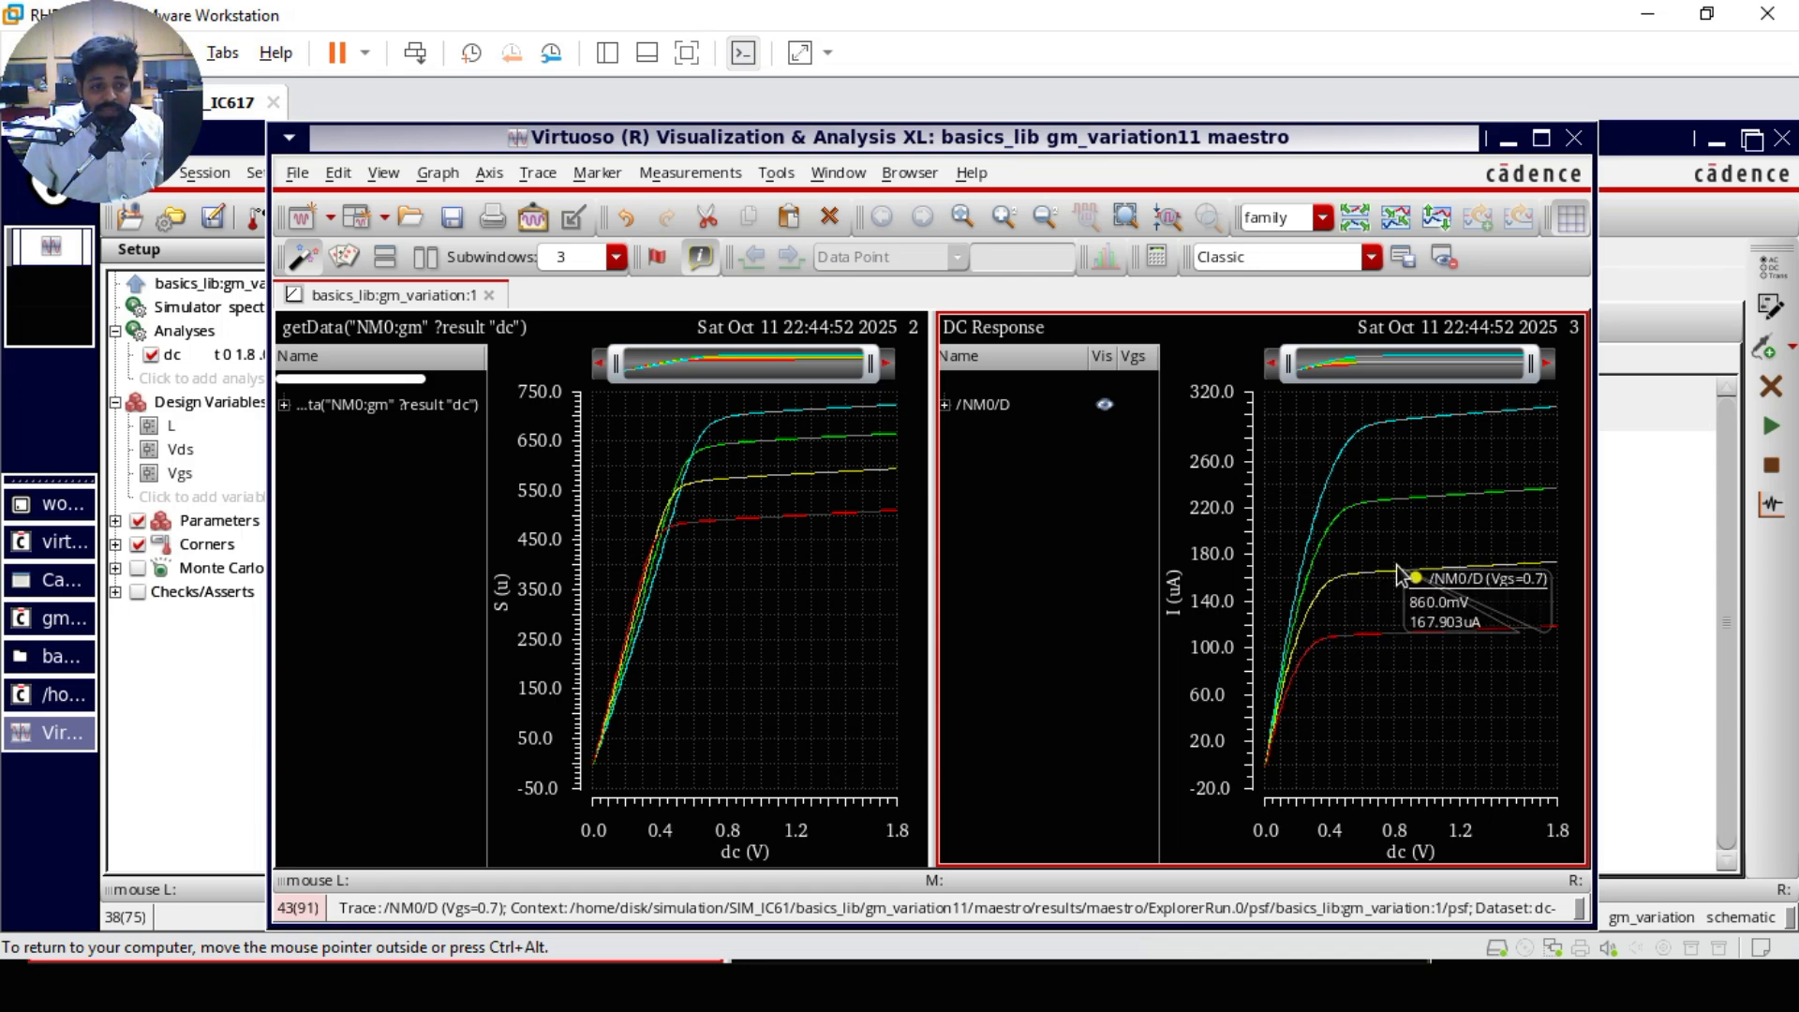
mouse_move(1387, 647)
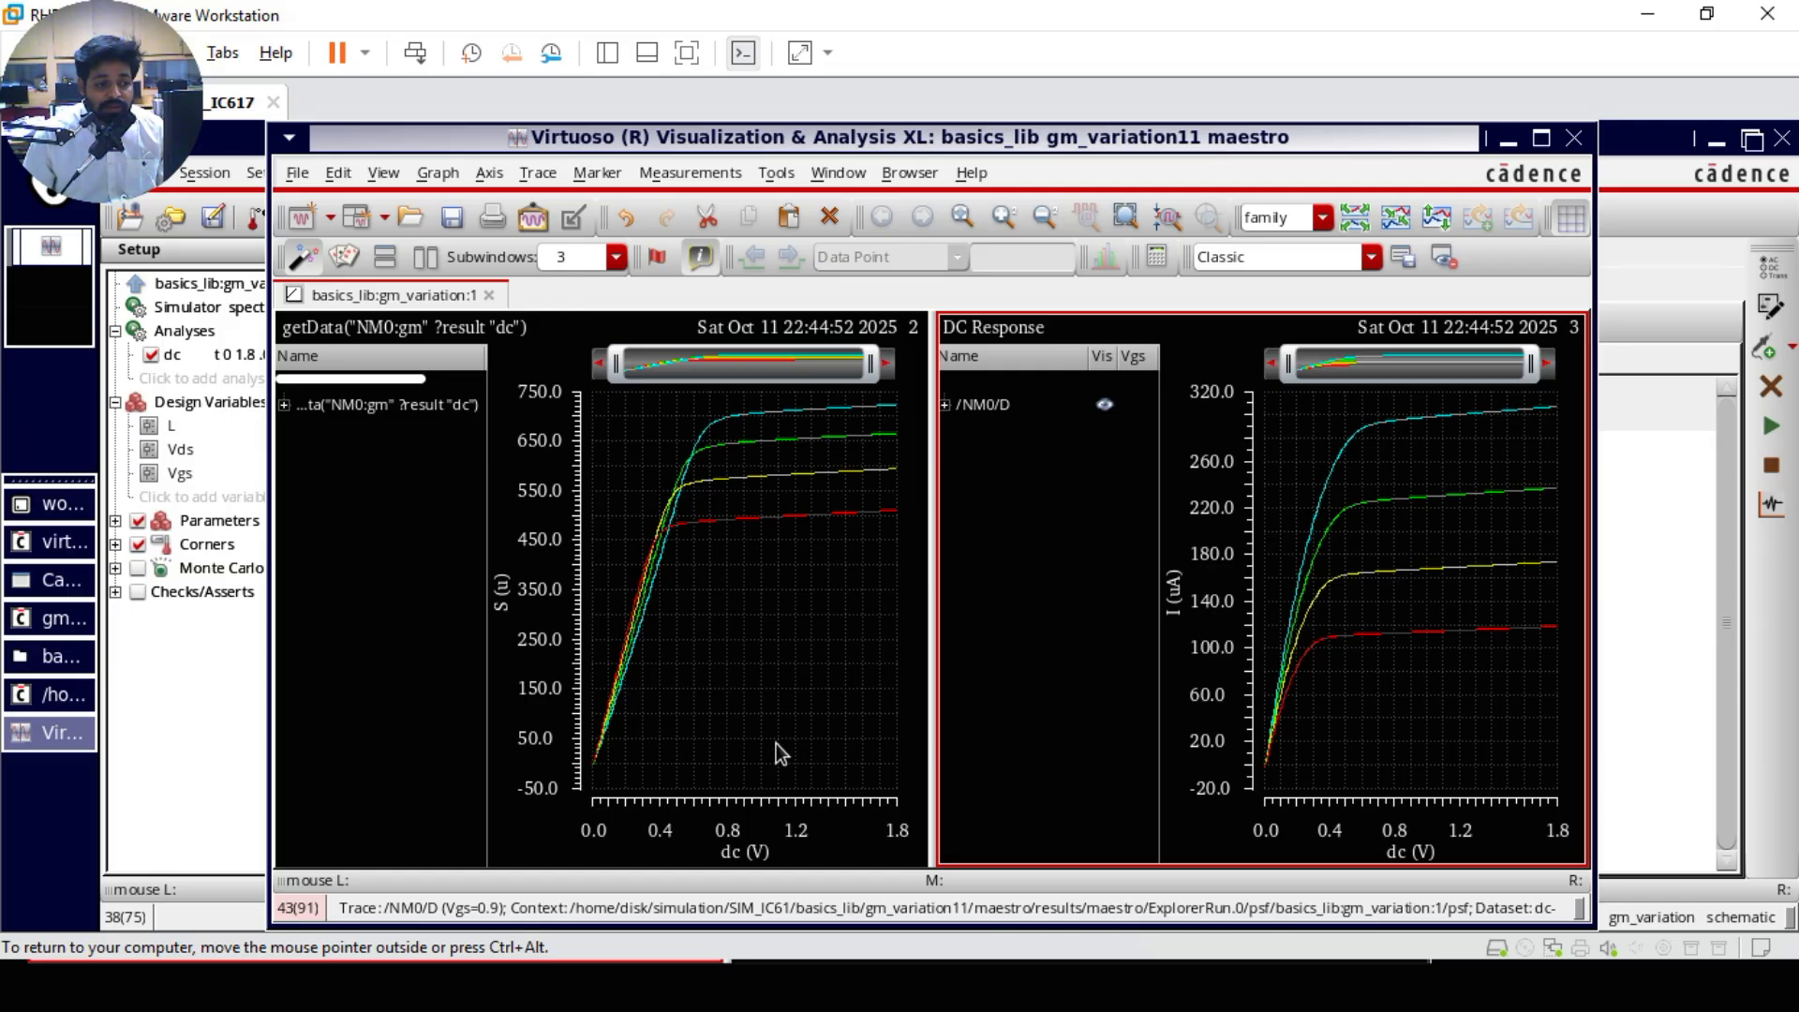
Step: Expand the getData("NM0:gm" ?result "dc") trace family and inspect its gm curves for the different Vgs values
click(285, 405)
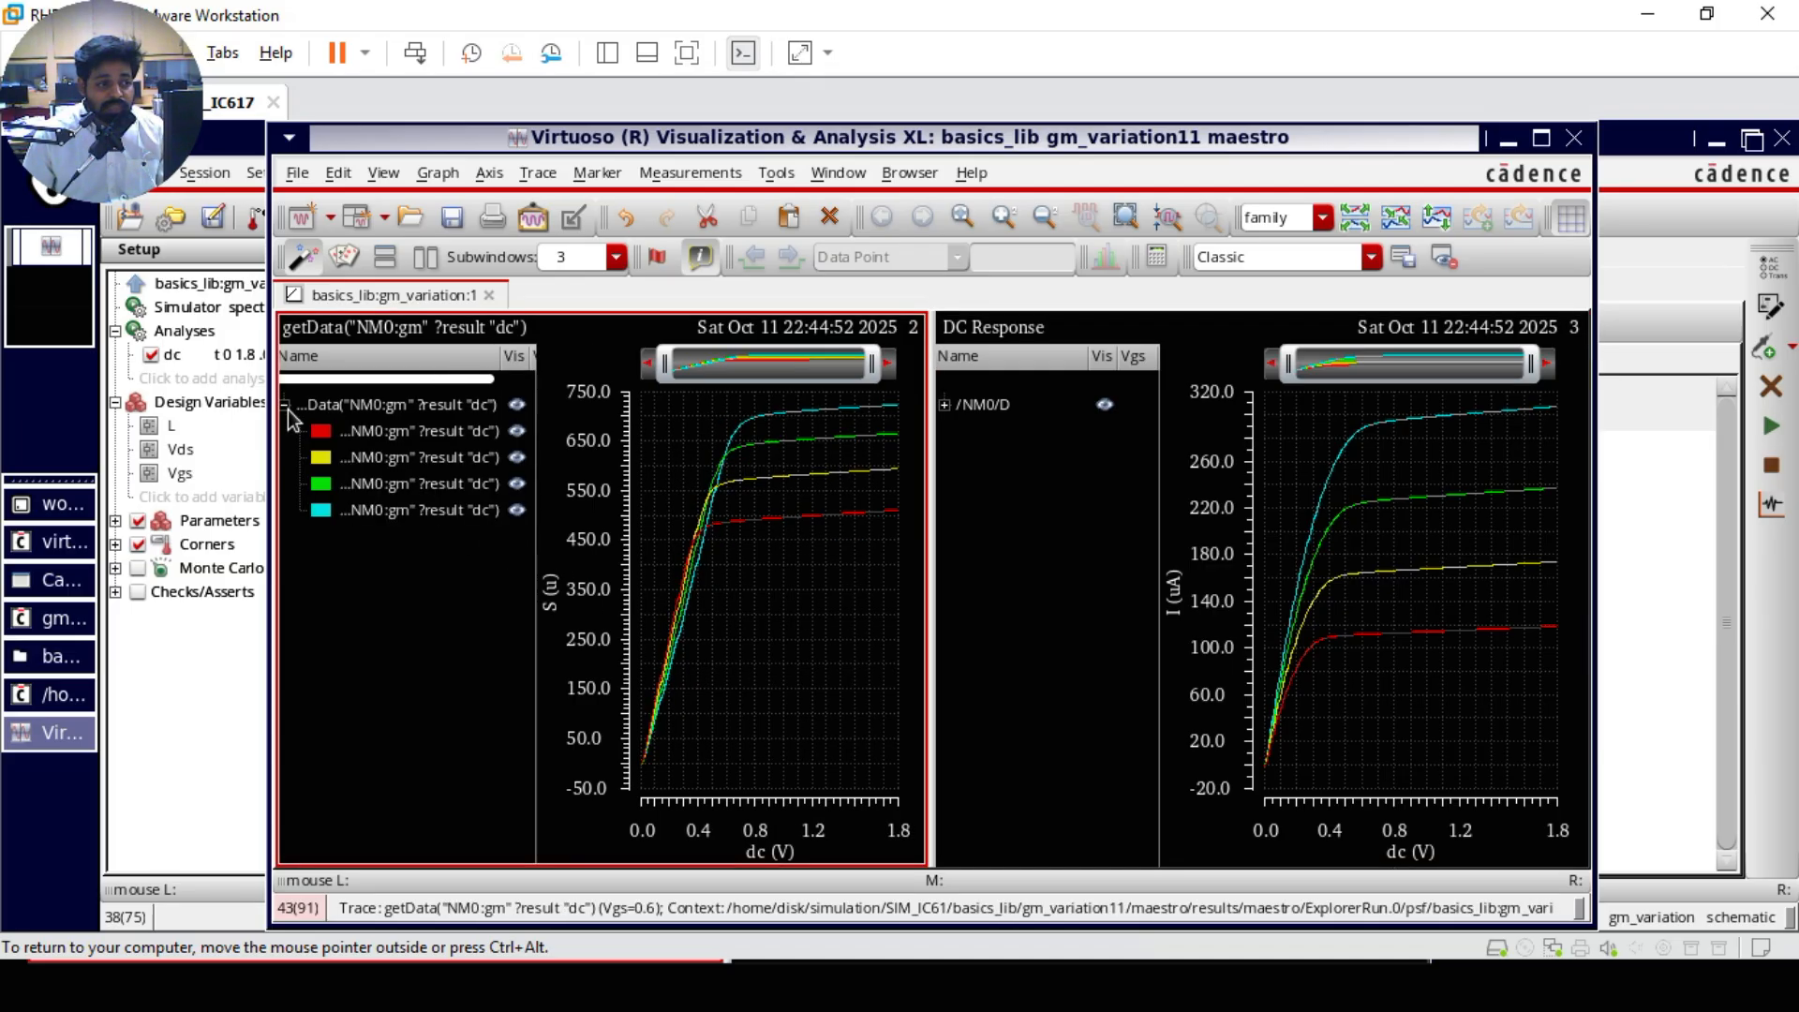
mouse_move(783, 525)
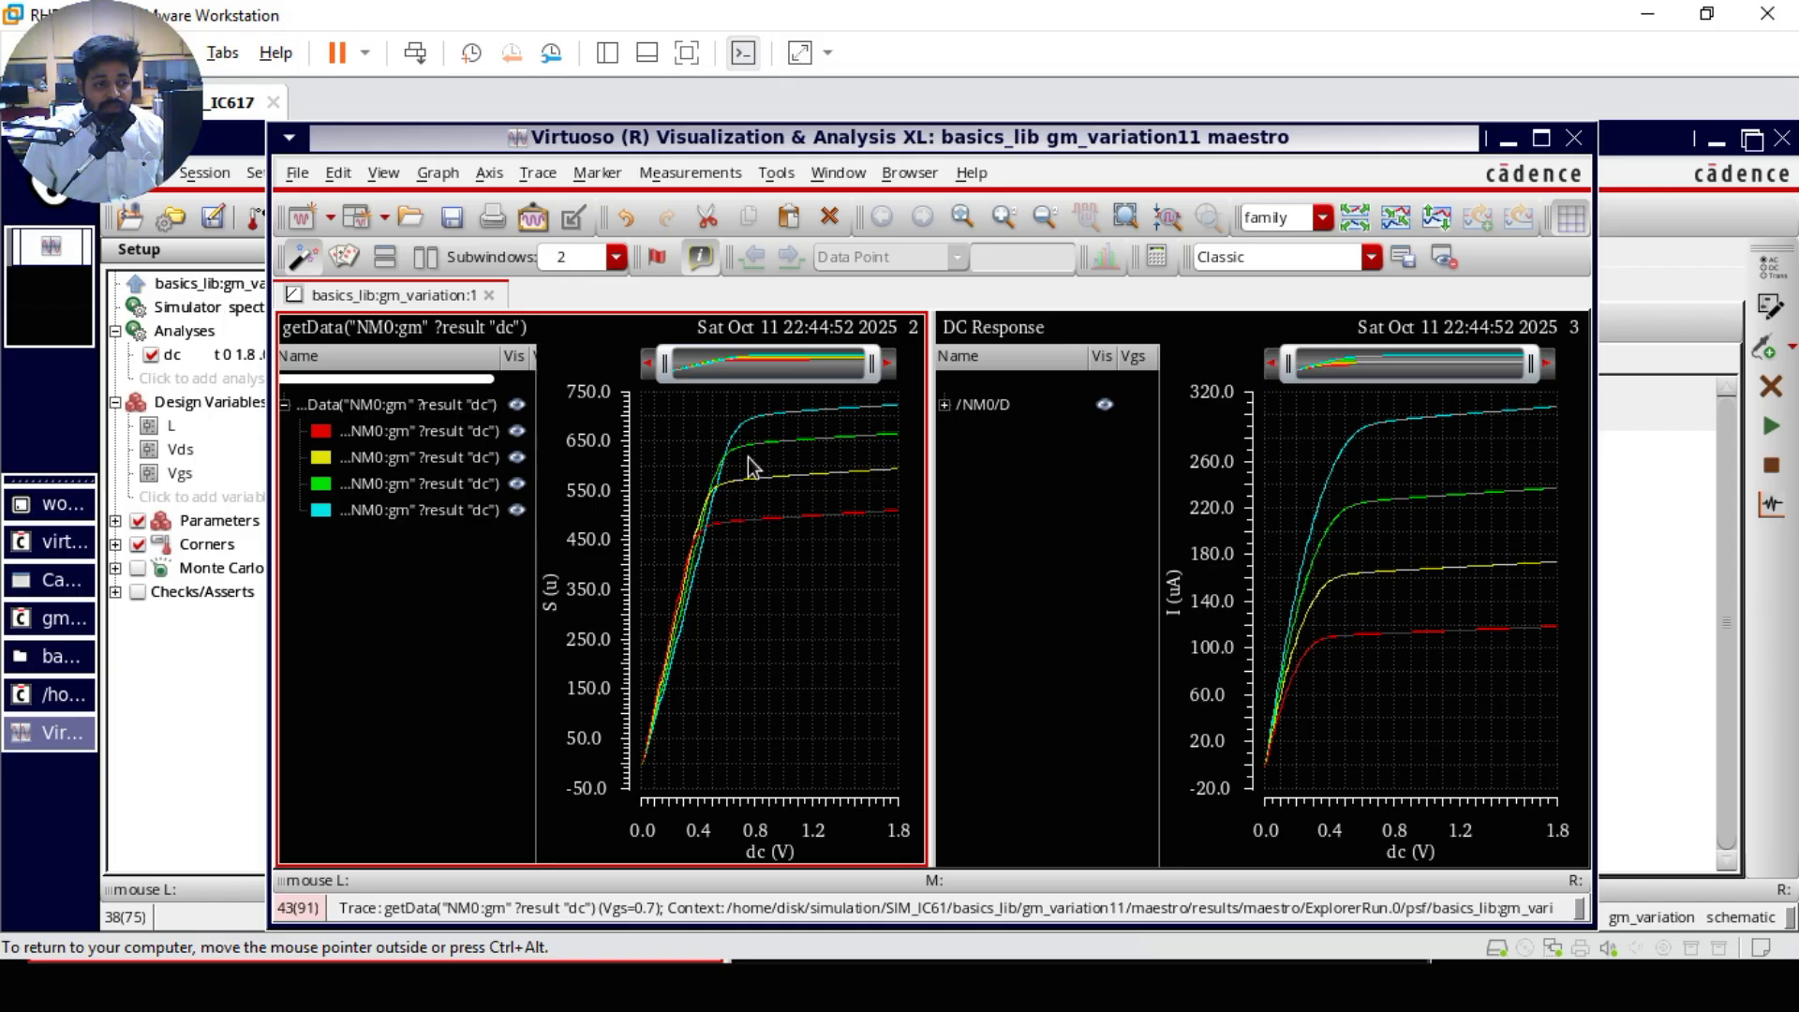
mouse_move(749, 459)
mouse_move(767, 423)
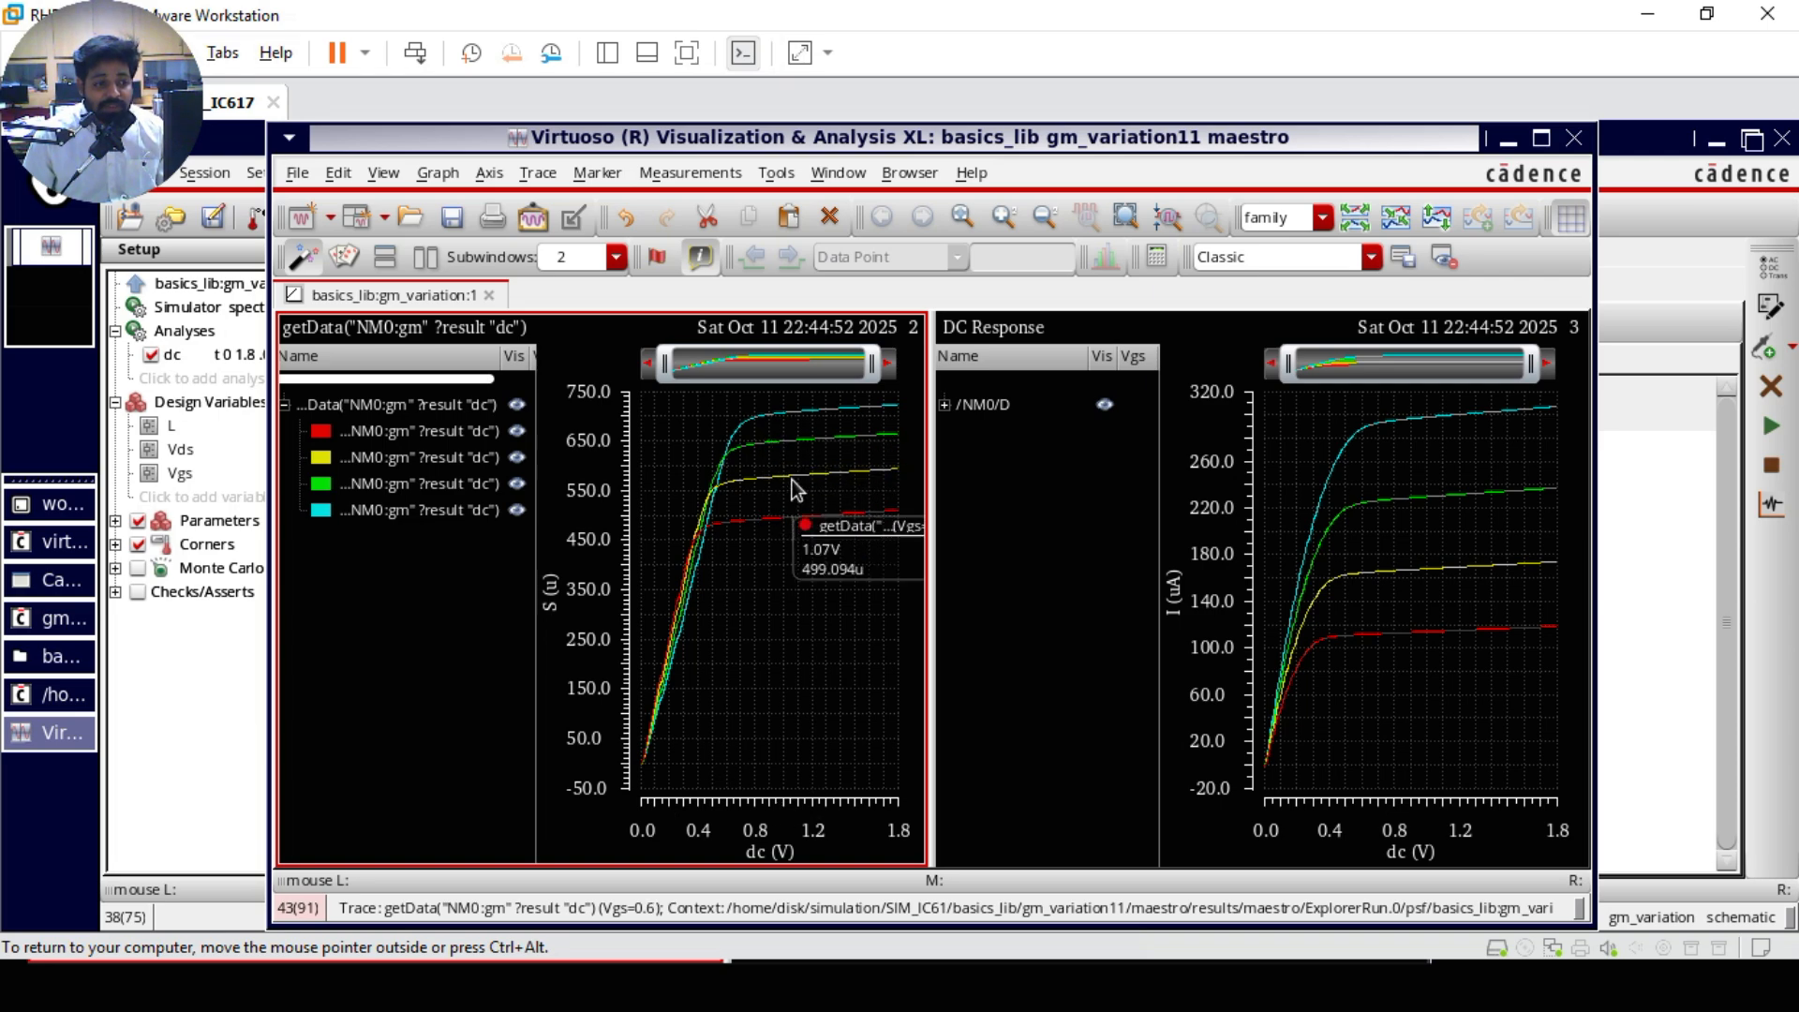
mouse_move(671, 585)
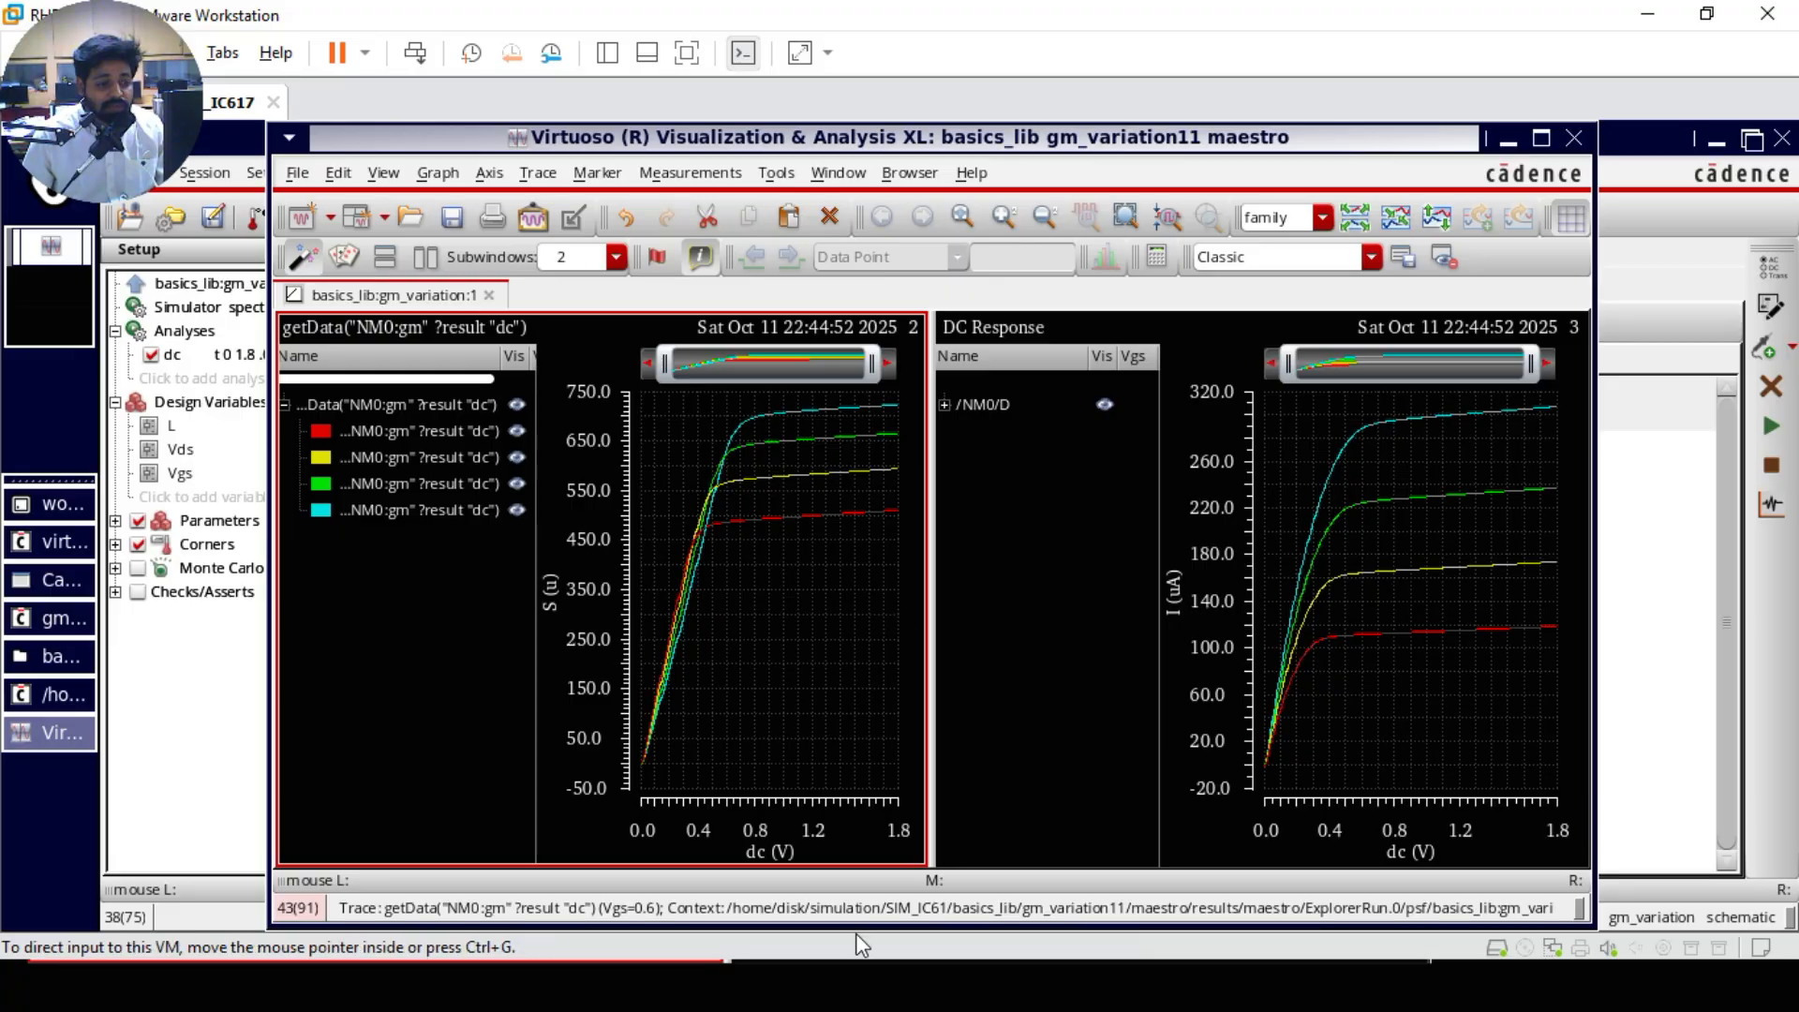
Step: Return to the slide show, tick Figure 2.21, and mark the multi-curve plot with gm, Vds, circled L and S regions, and a vertical divider
key(alt+Tab)
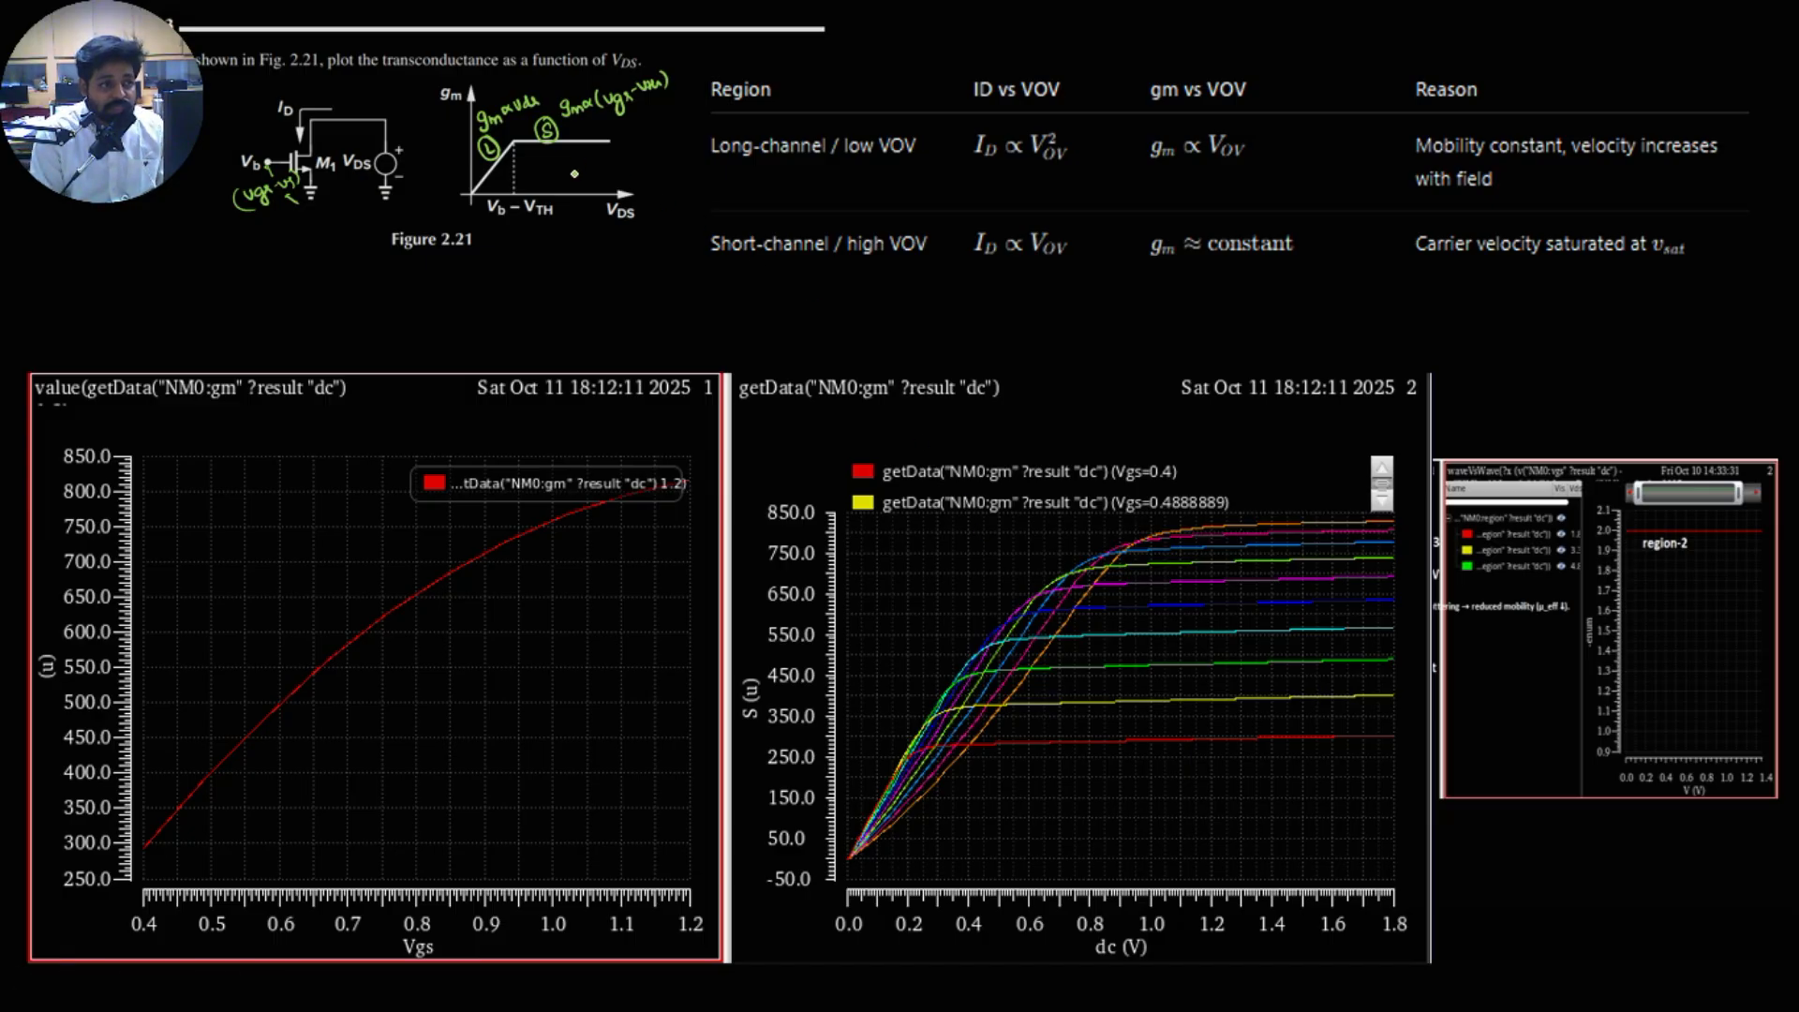
drag(573, 174, 596, 158)
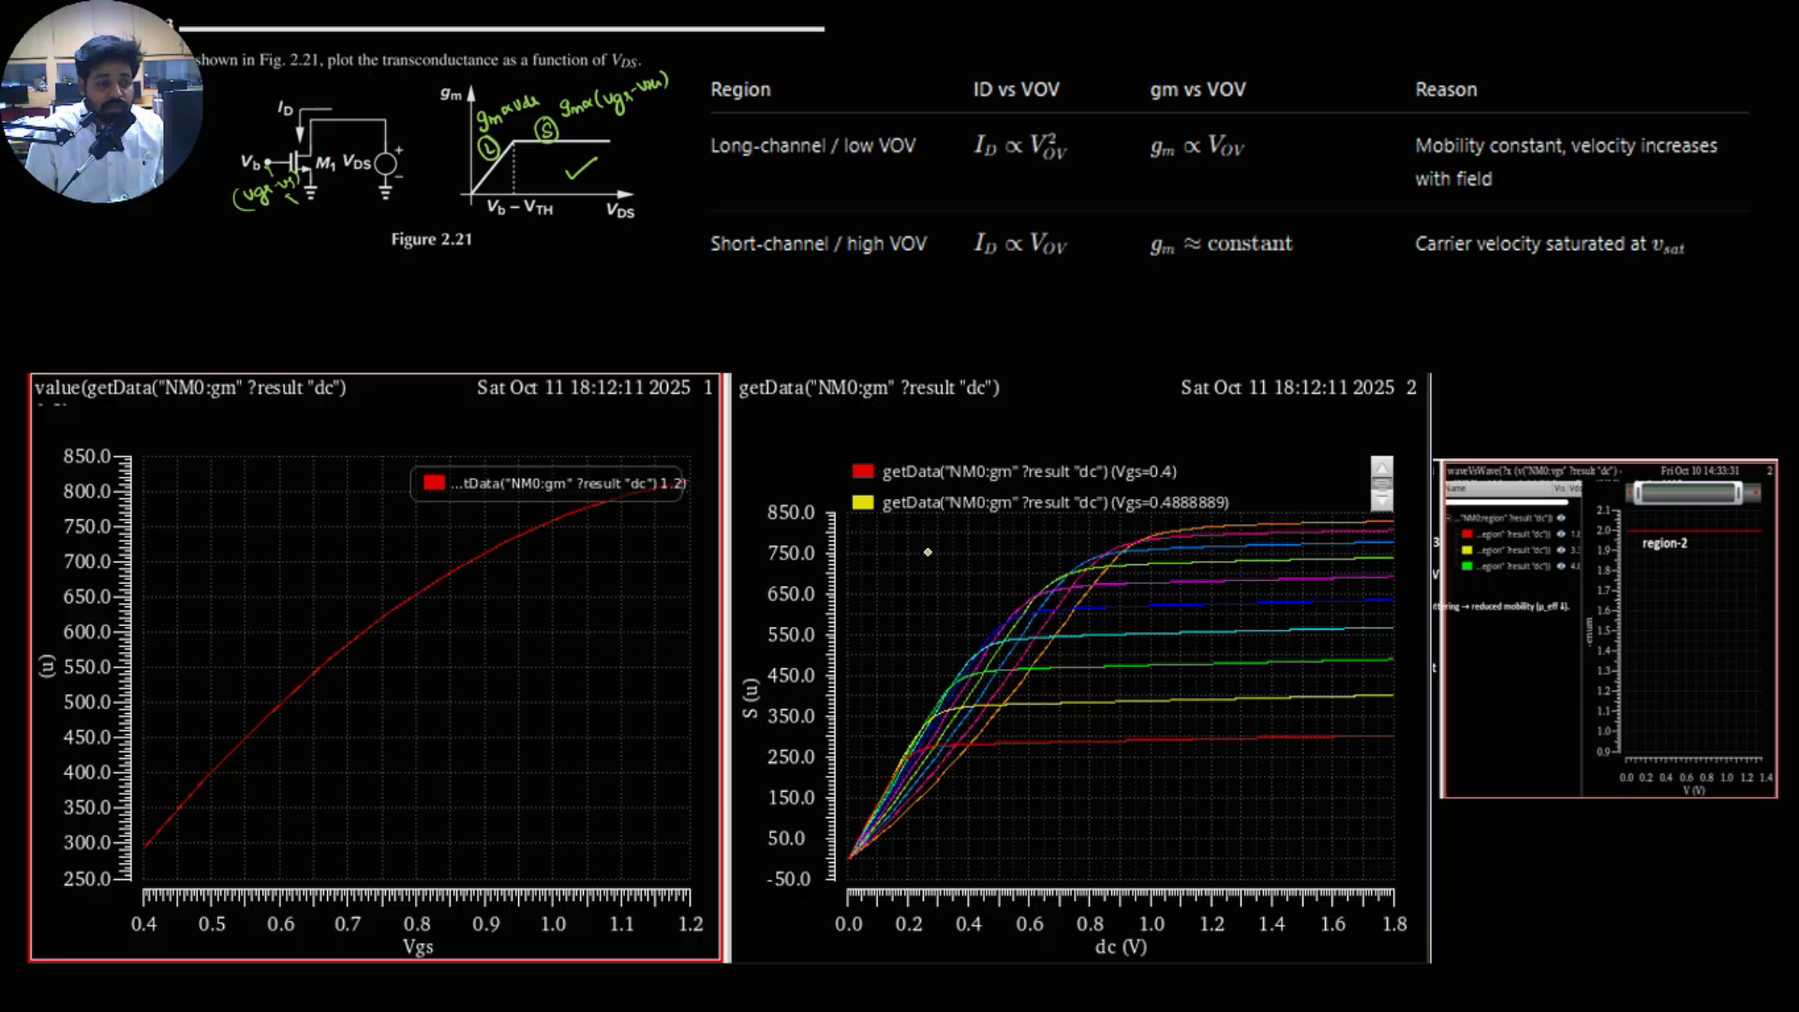
mouse_move(860, 530)
mouse_down()
mouse_move(851, 553)
mouse_move(885, 550)
mouse_up()
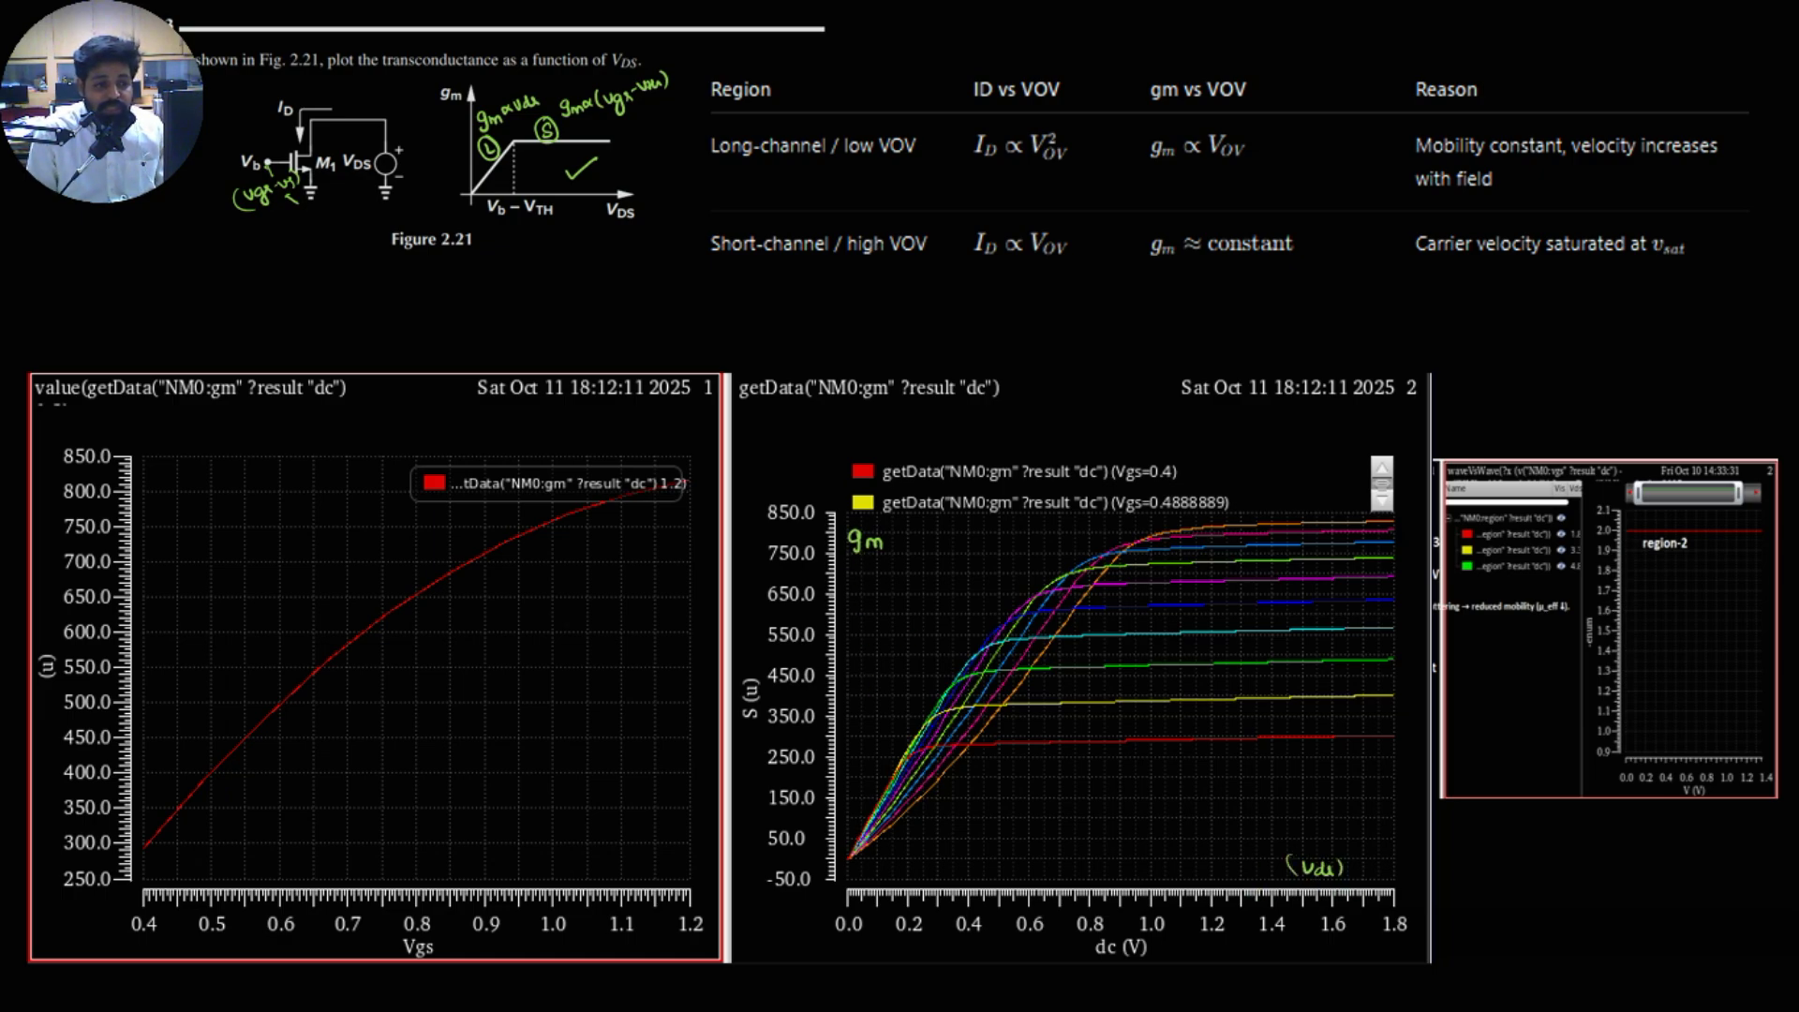
mouse_move(924, 640)
mouse_down()
mouse_move(899, 656)
mouse_move(929, 649)
mouse_up()
mouse_move(1210, 619)
mouse_down()
mouse_move(1200, 630)
mouse_move(1217, 630)
mouse_move(1202, 609)
mouse_up()
drag(1071, 495, 1054, 871)
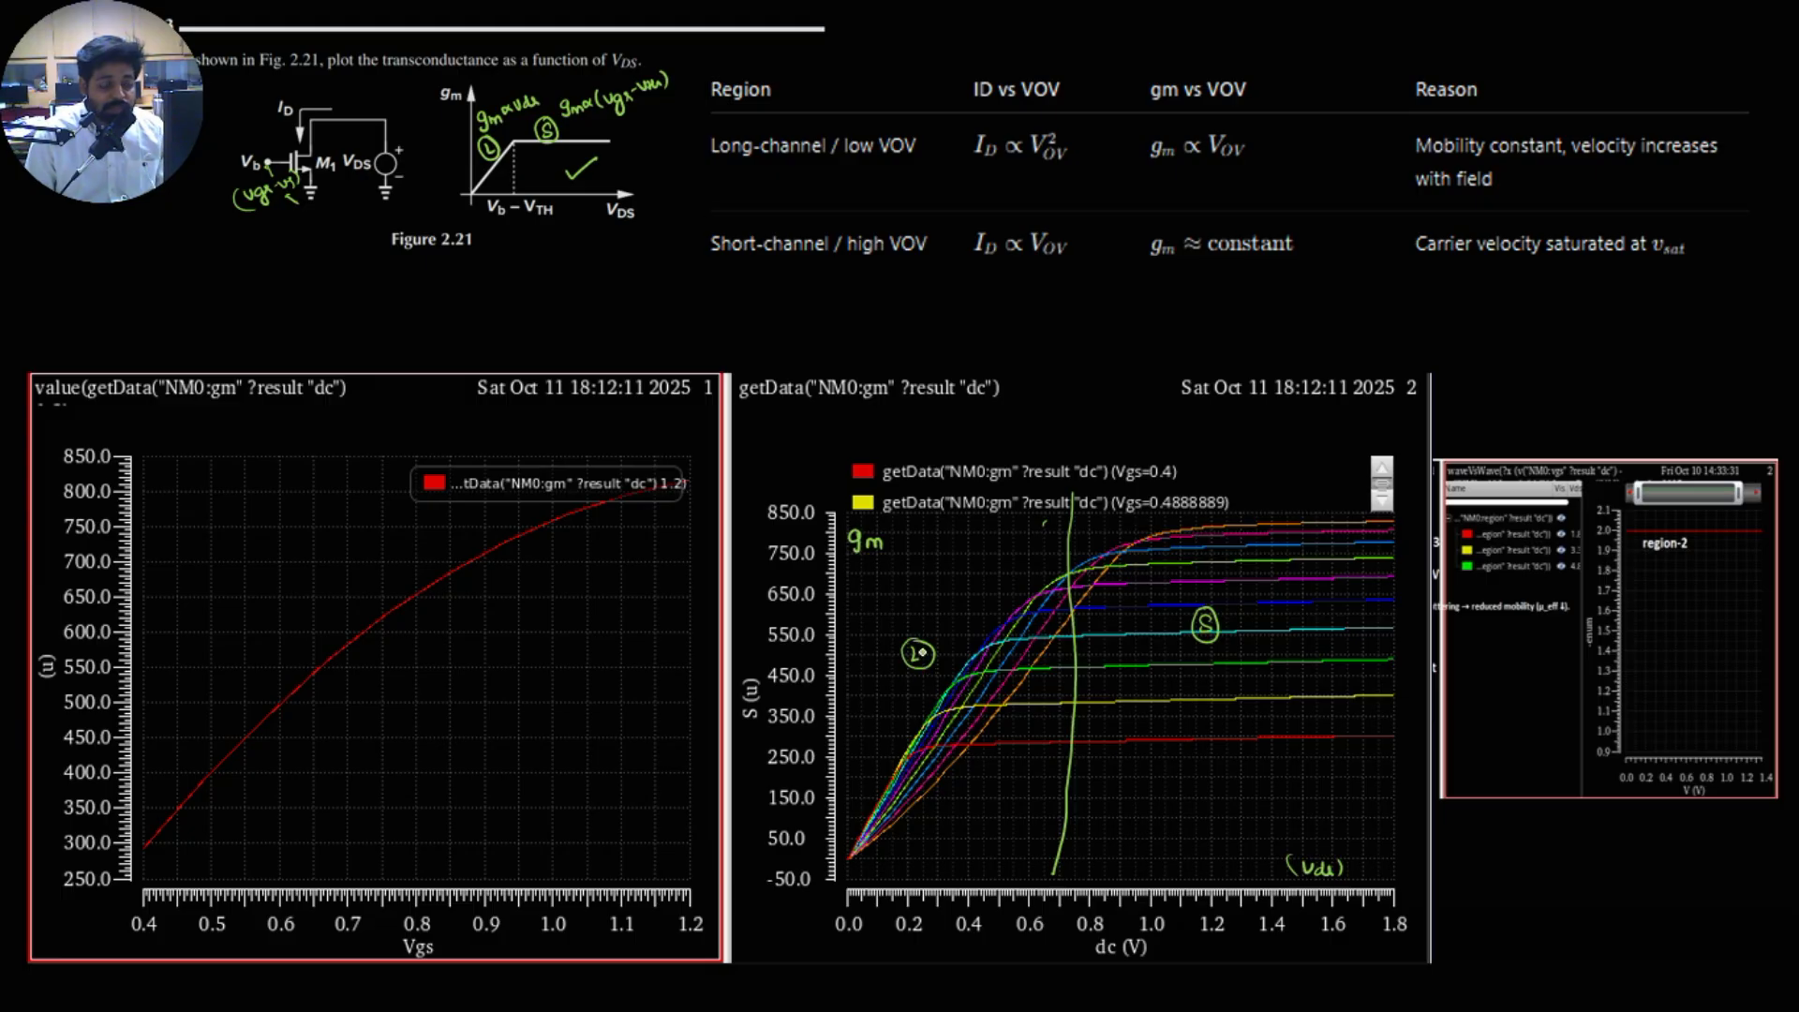
Step: Write gm∝Vds in the plot's L region and gm∝(Vgs−Vth) in its S region, with up arrows above gm and Vgs
mouse_move(906, 595)
mouse_down()
mouse_move(900, 610)
mouse_move(986, 595)
mouse_move(894, 616)
mouse_move(952, 559)
mouse_up()
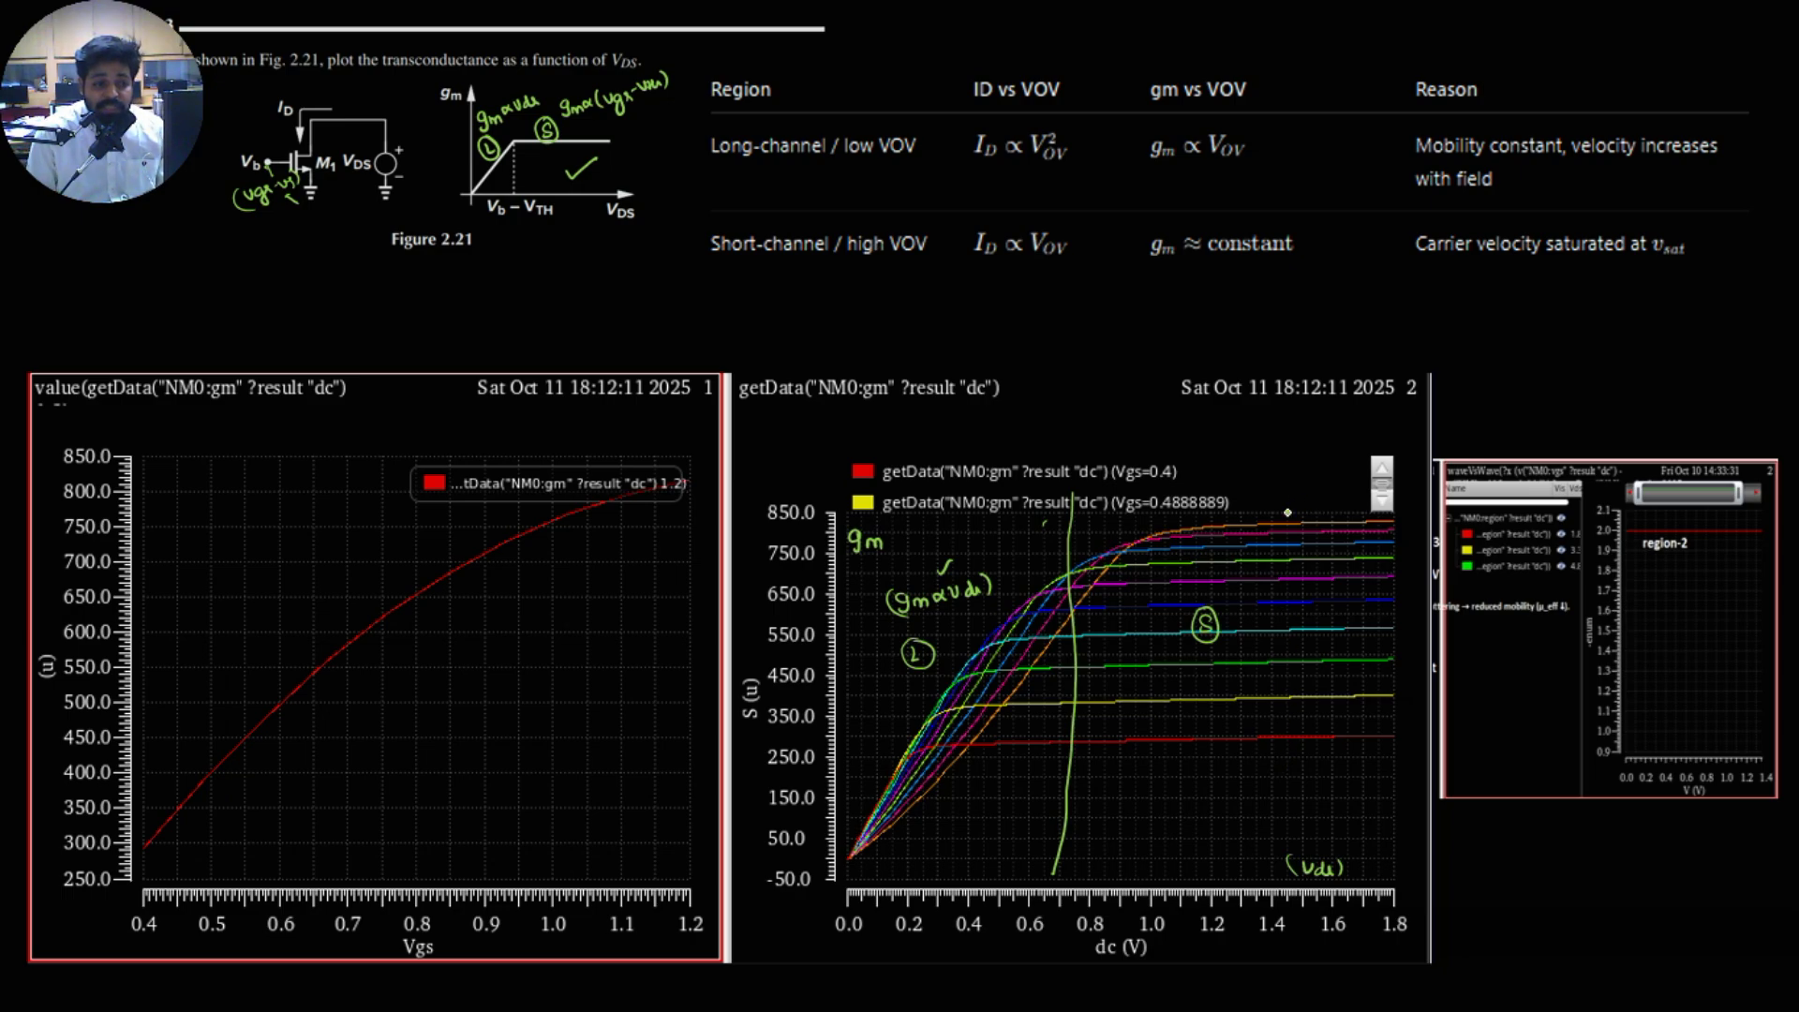
drag(1214, 770, 1360, 779)
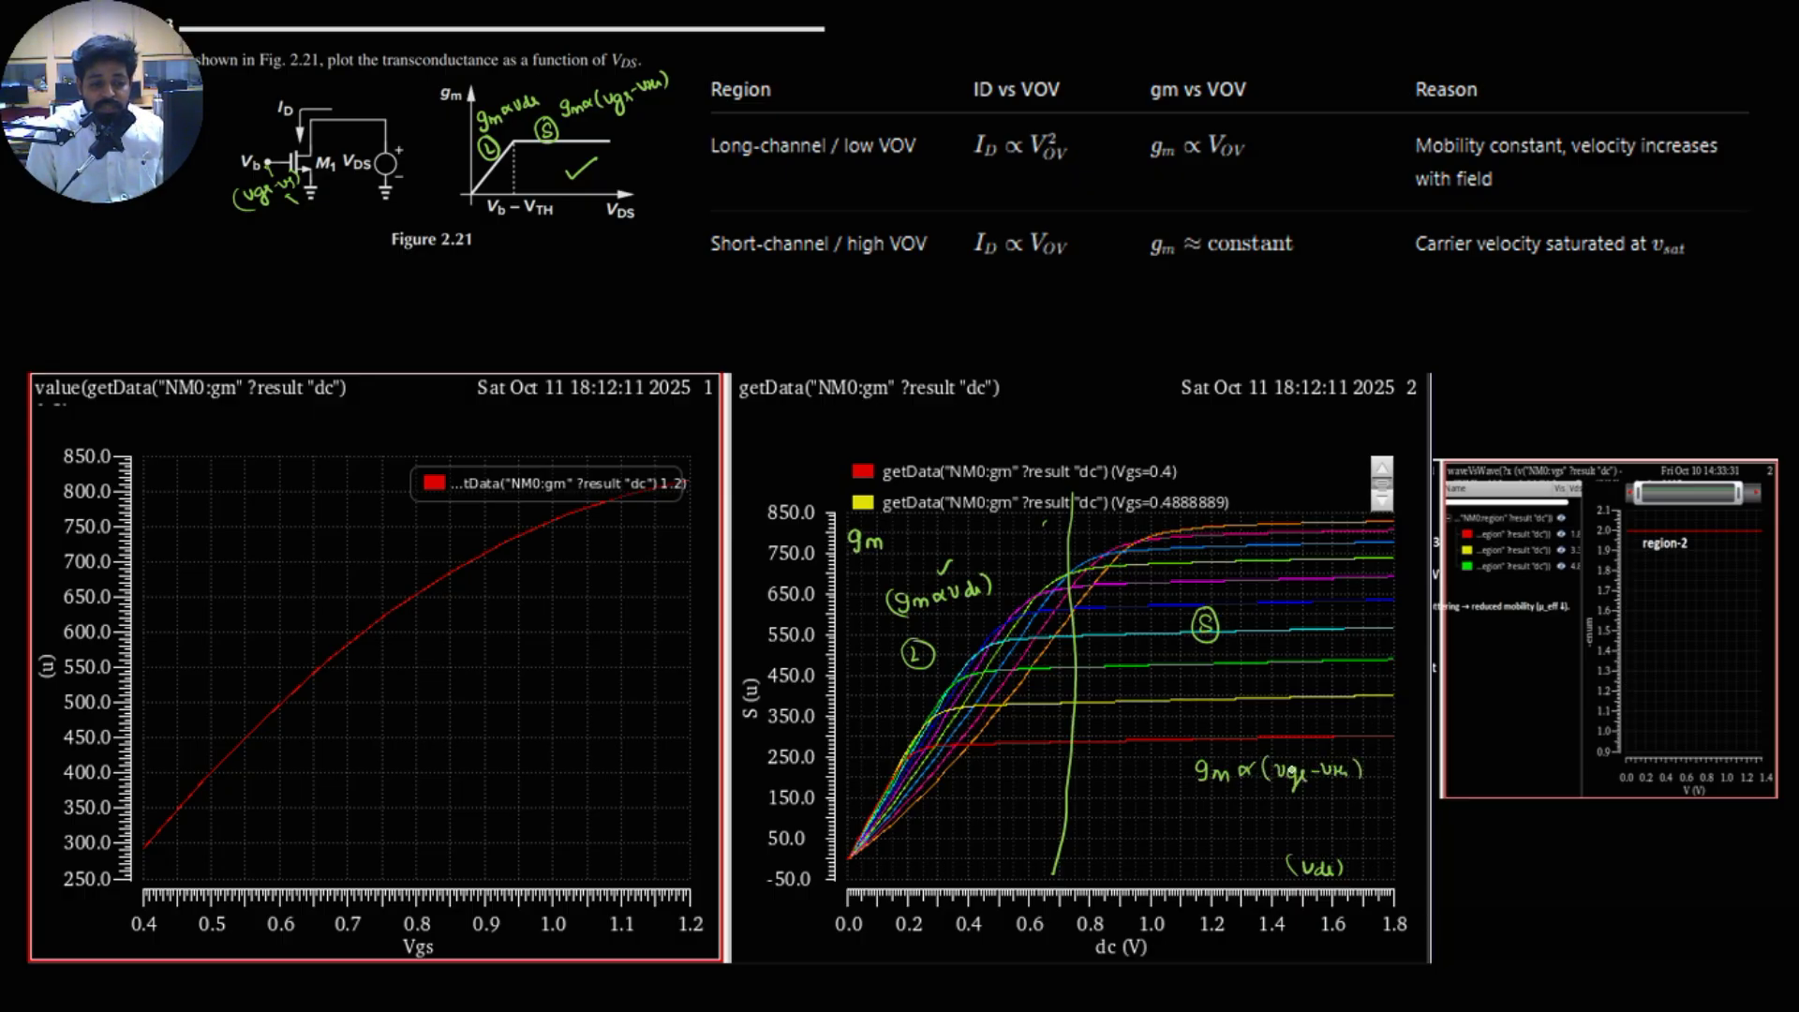
mouse_move(1290, 767)
mouse_down()
mouse_move(1291, 743)
mouse_move(1222, 755)
mouse_up()
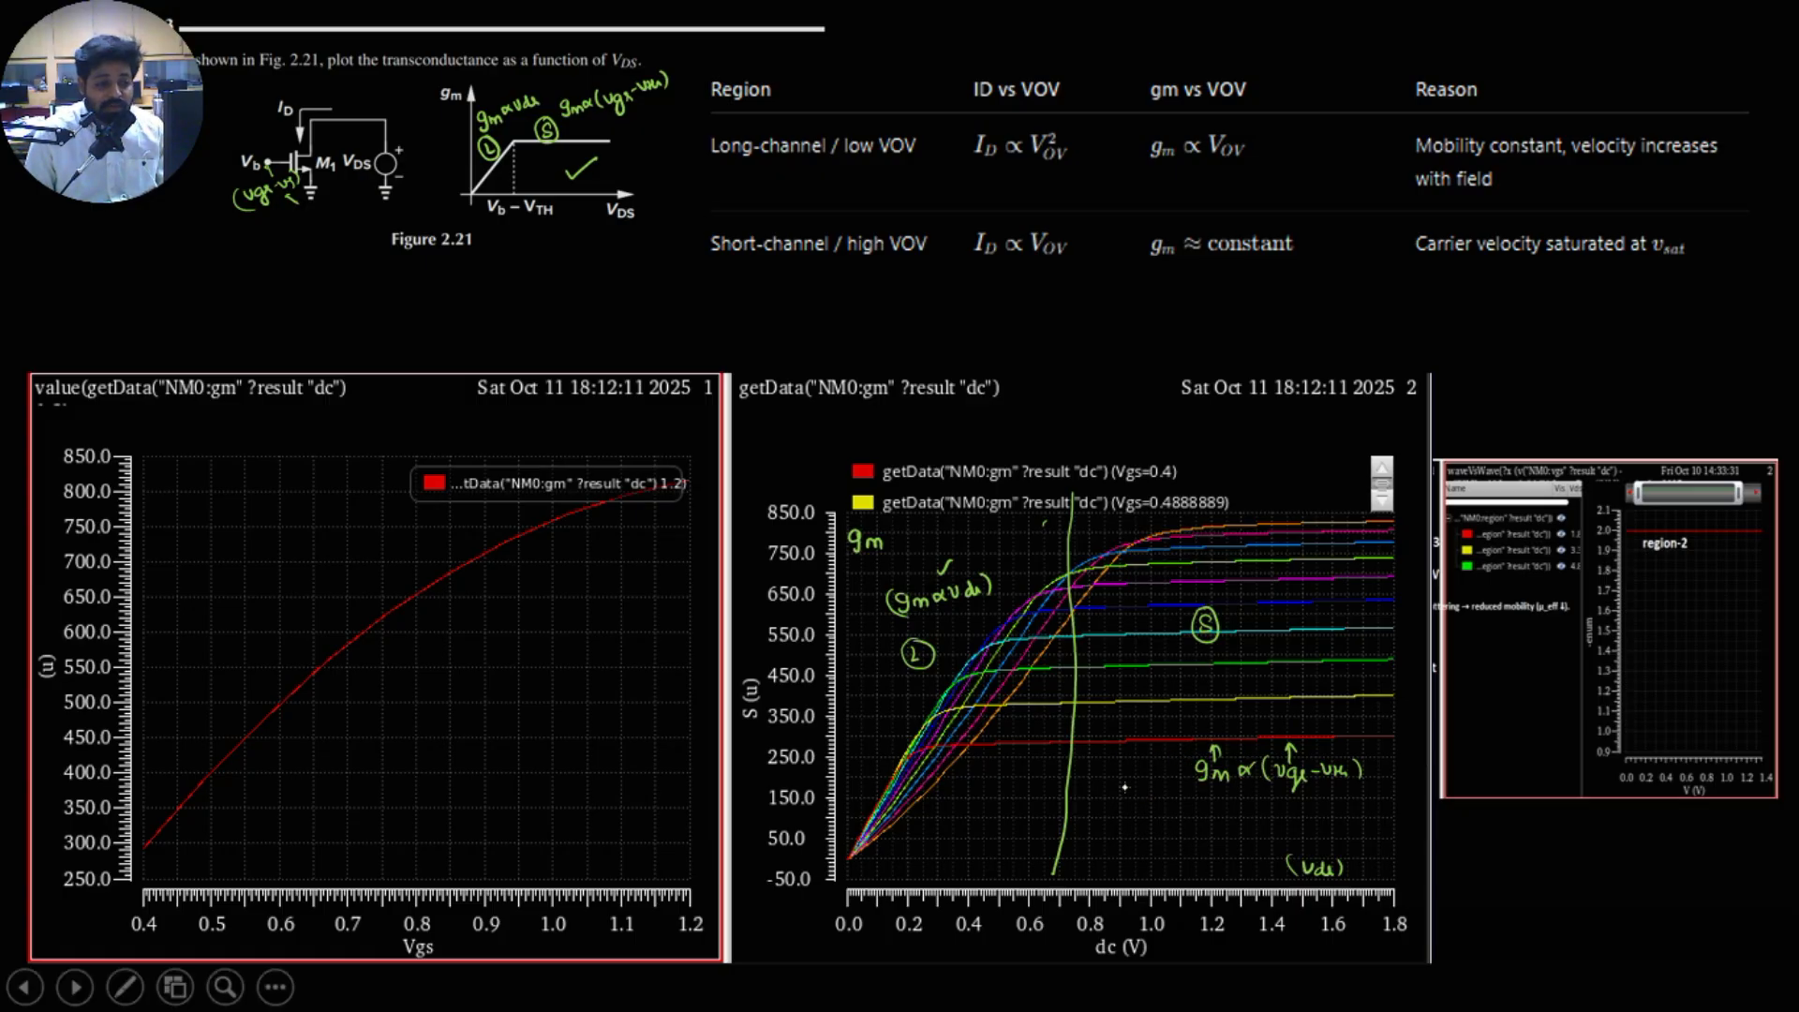
Step: Go back to the MOS Transconductance slide and handwrite ½µCox·W/L·(Vgs−Vth)² above the schematic
key(Left)
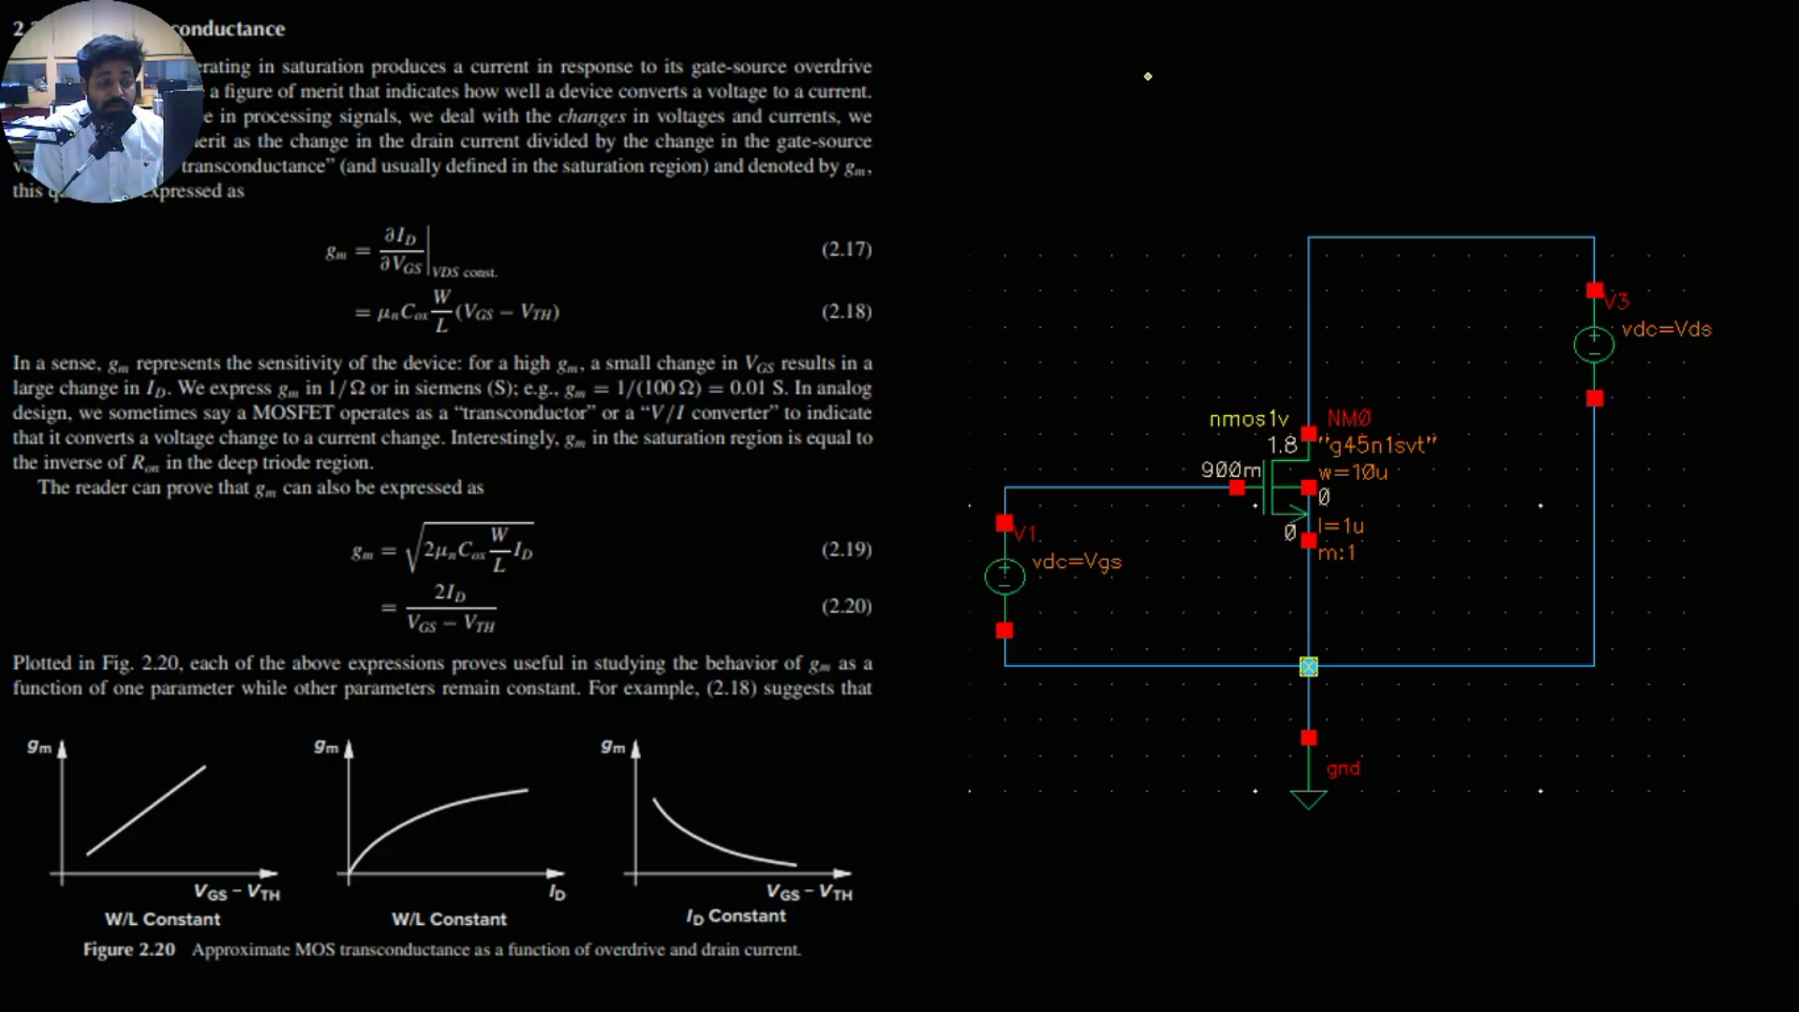
drag(1137, 86, 1313, 84)
mouse_move(1315, 78)
mouse_down()
mouse_move(1343, 93)
mouse_move(1262, 97)
mouse_up()
drag(1349, 60, 1366, 65)
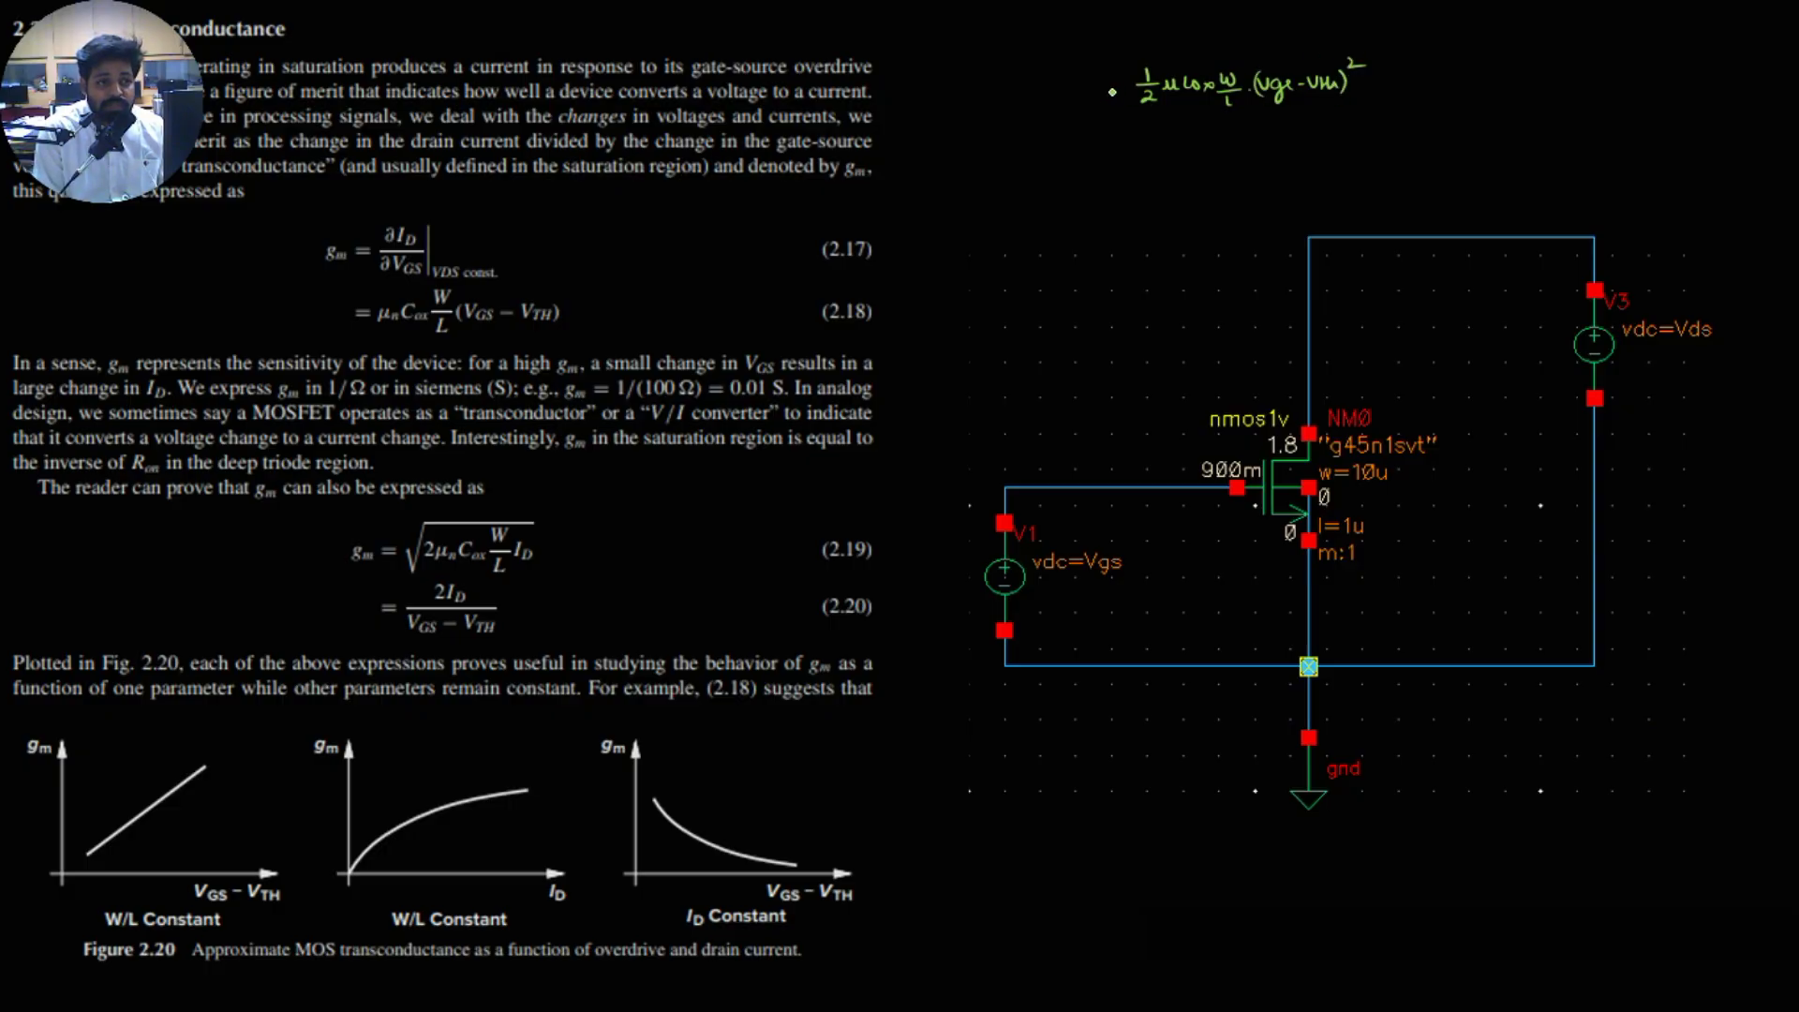
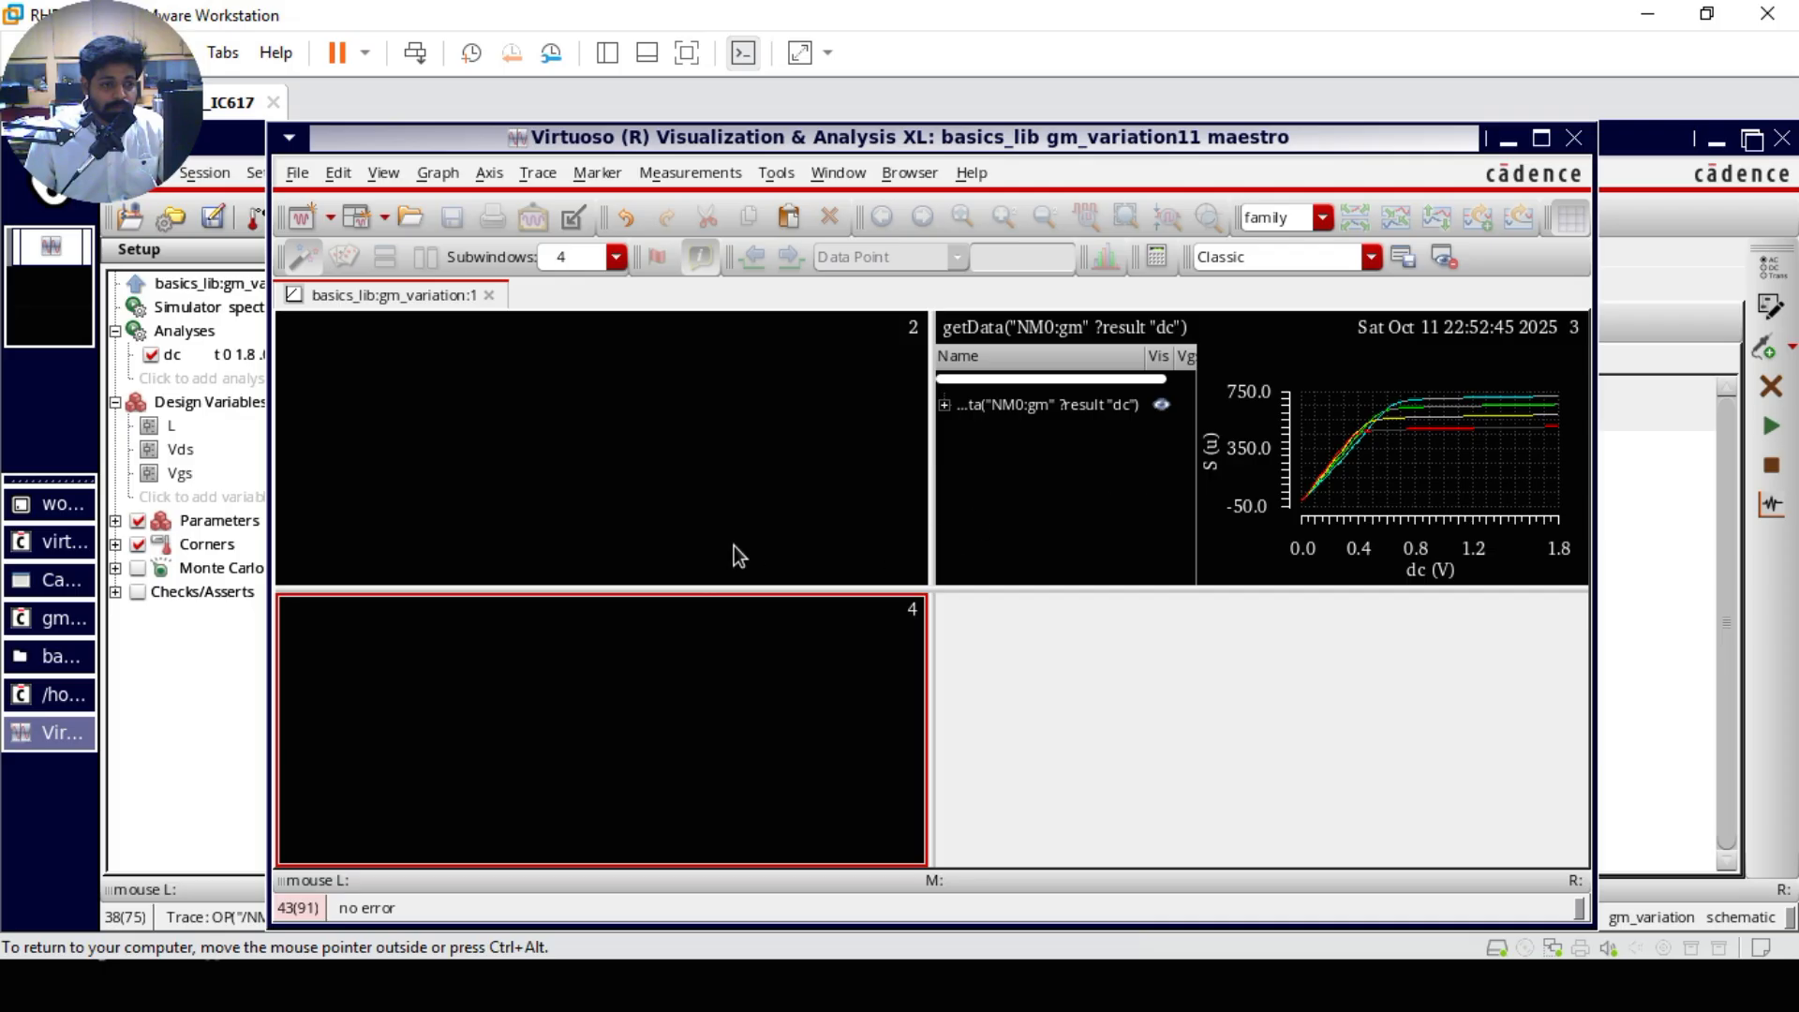
Step: Delete the empty graph subwindows so that only the getData("NM0:gm" ?result "dc") plot fills the window
key(Delete)
click(896, 491)
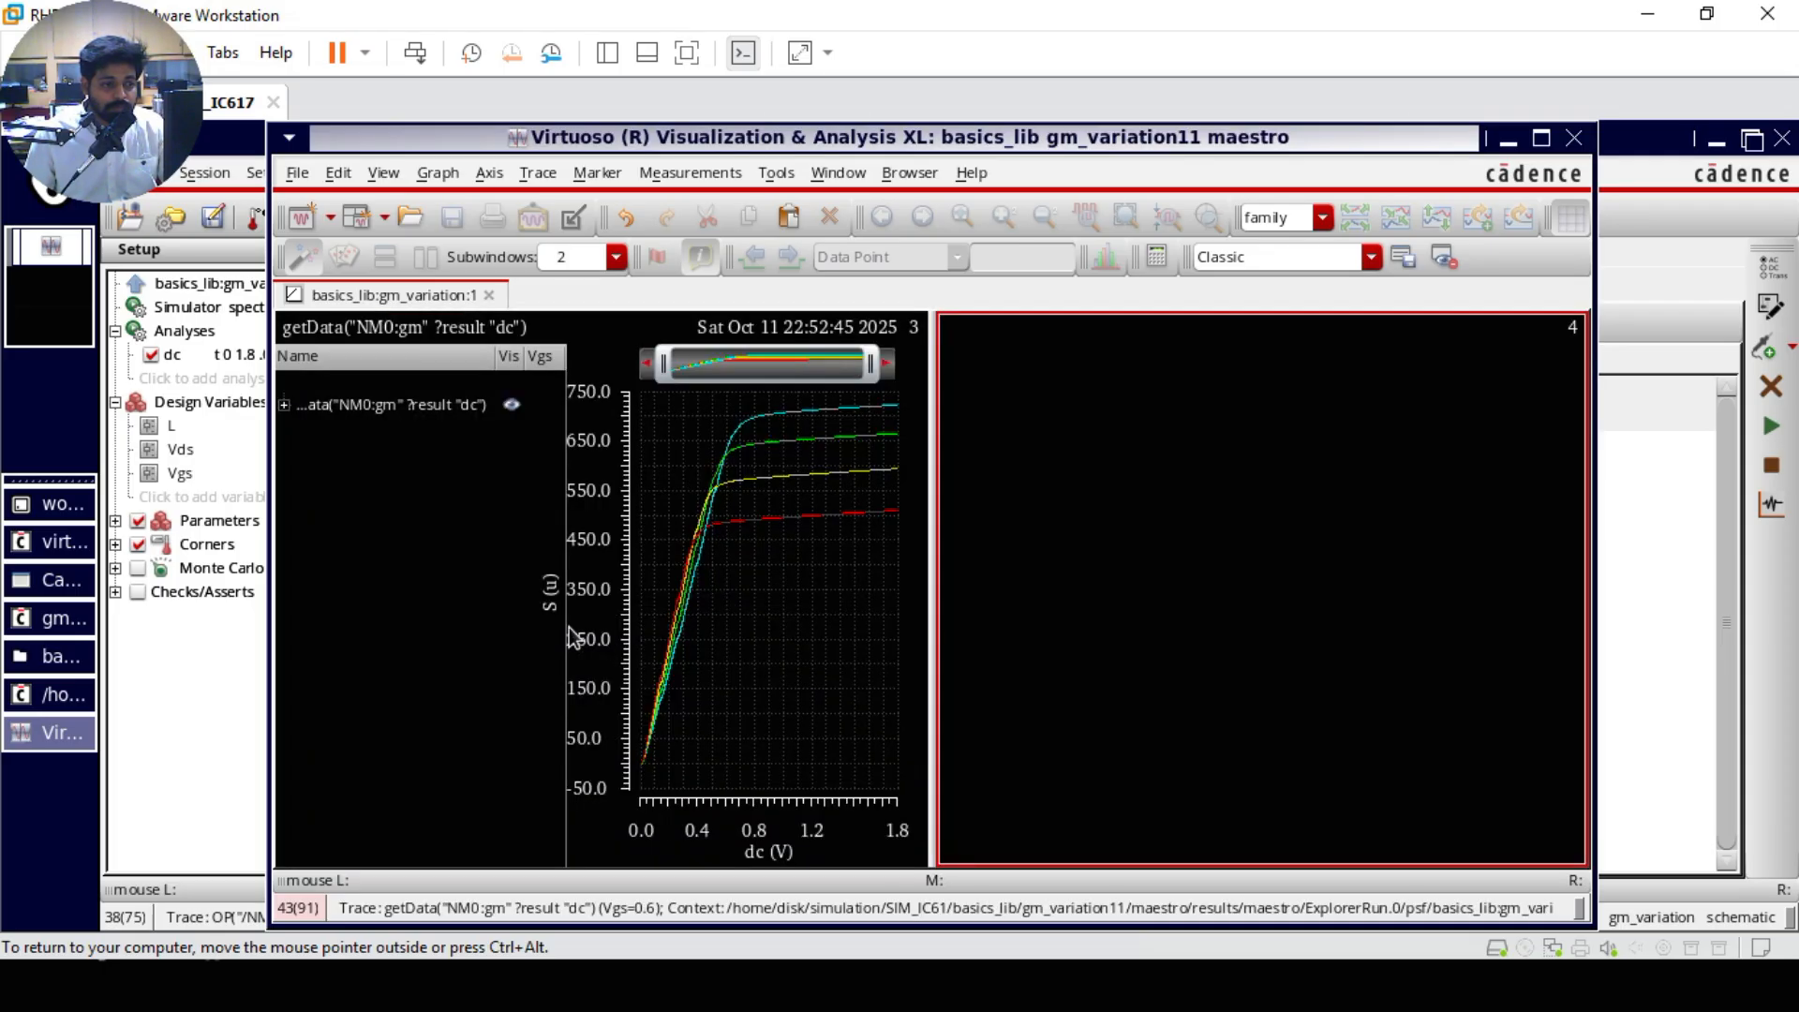
click(1149, 538)
key(Delete)
click(896, 491)
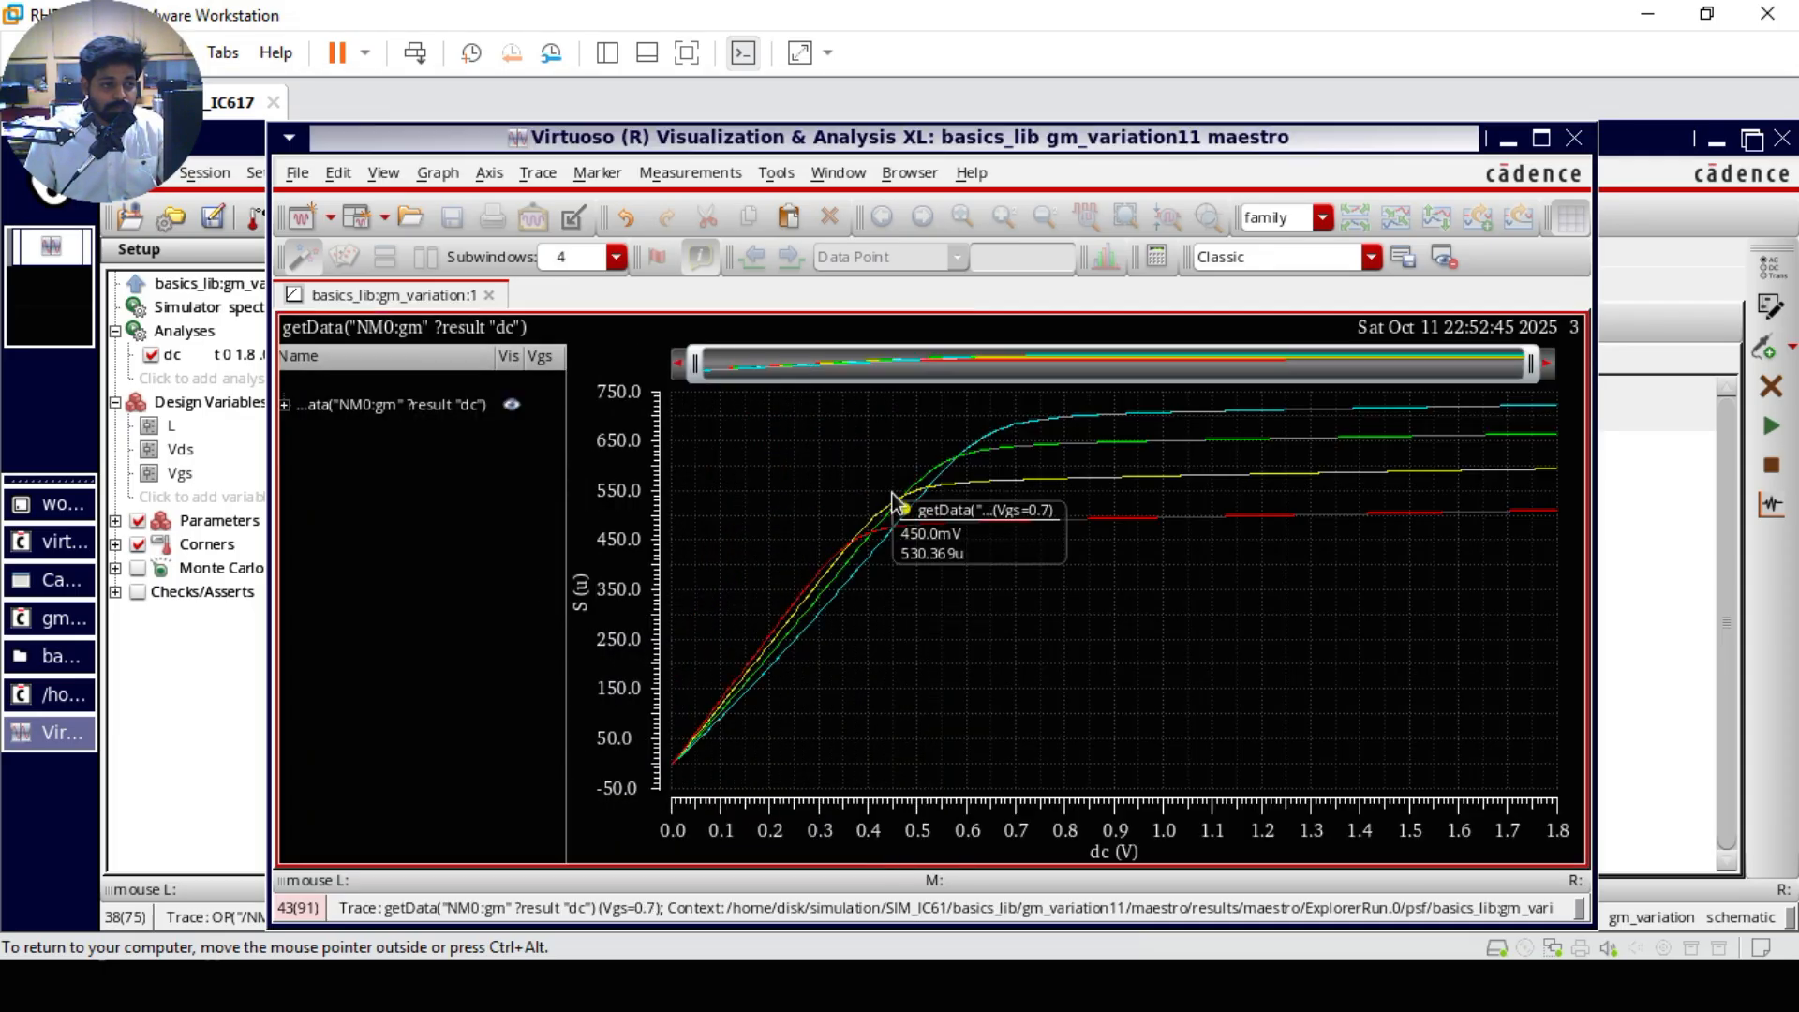
Step: Send the getData("NM0:gm" ?result "dc") trace family to the calculator and open the value function for it, hiding the stack
click(367, 409)
right_click(367, 409)
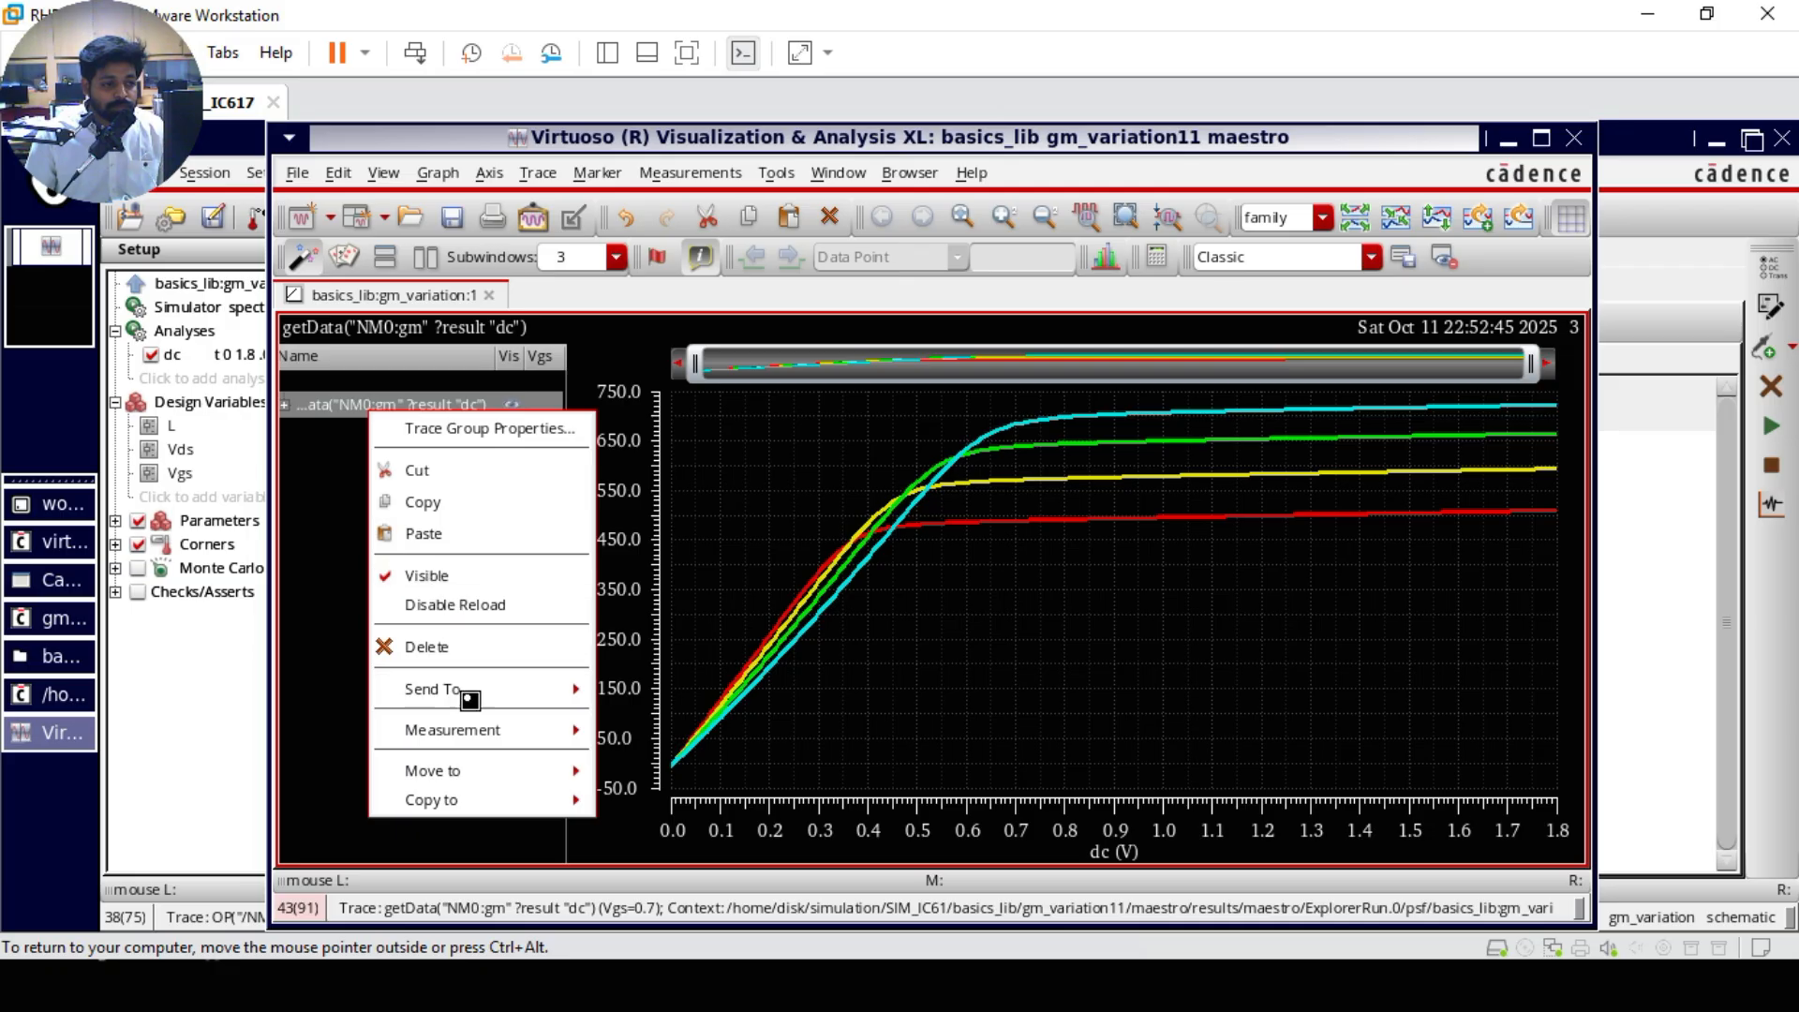
mouse_move(471, 690)
click(646, 750)
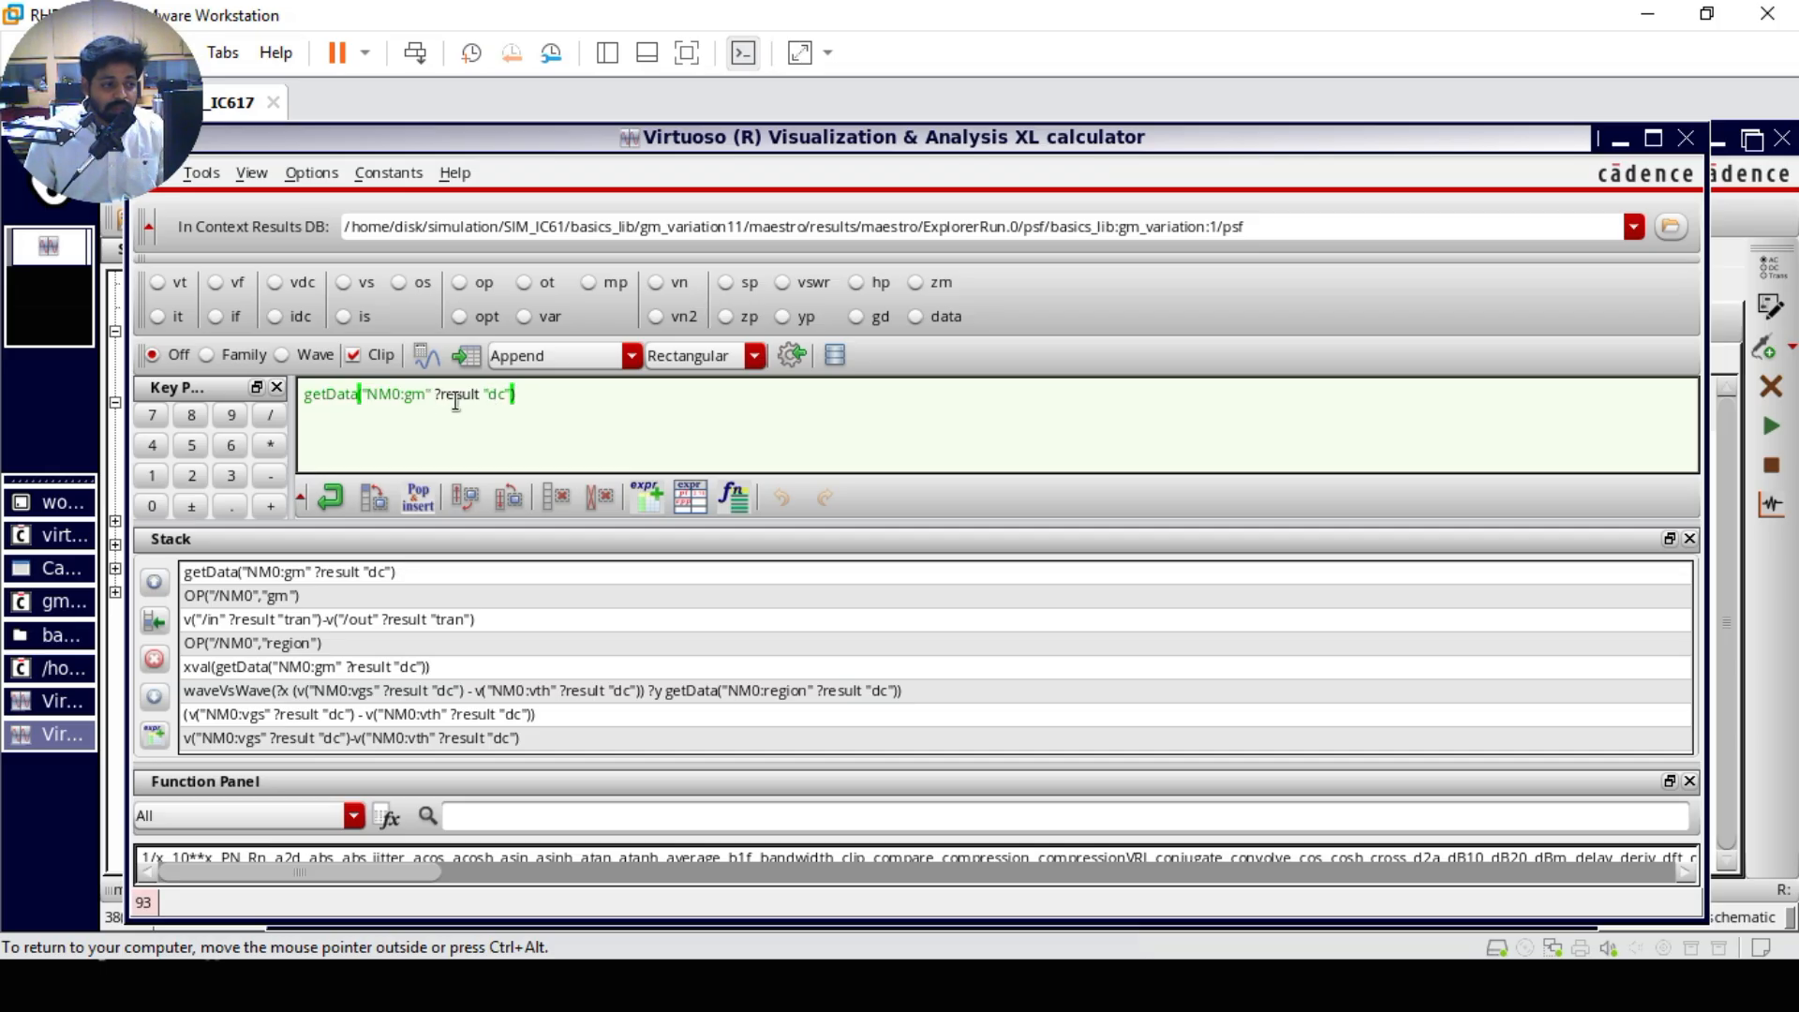
click(578, 817)
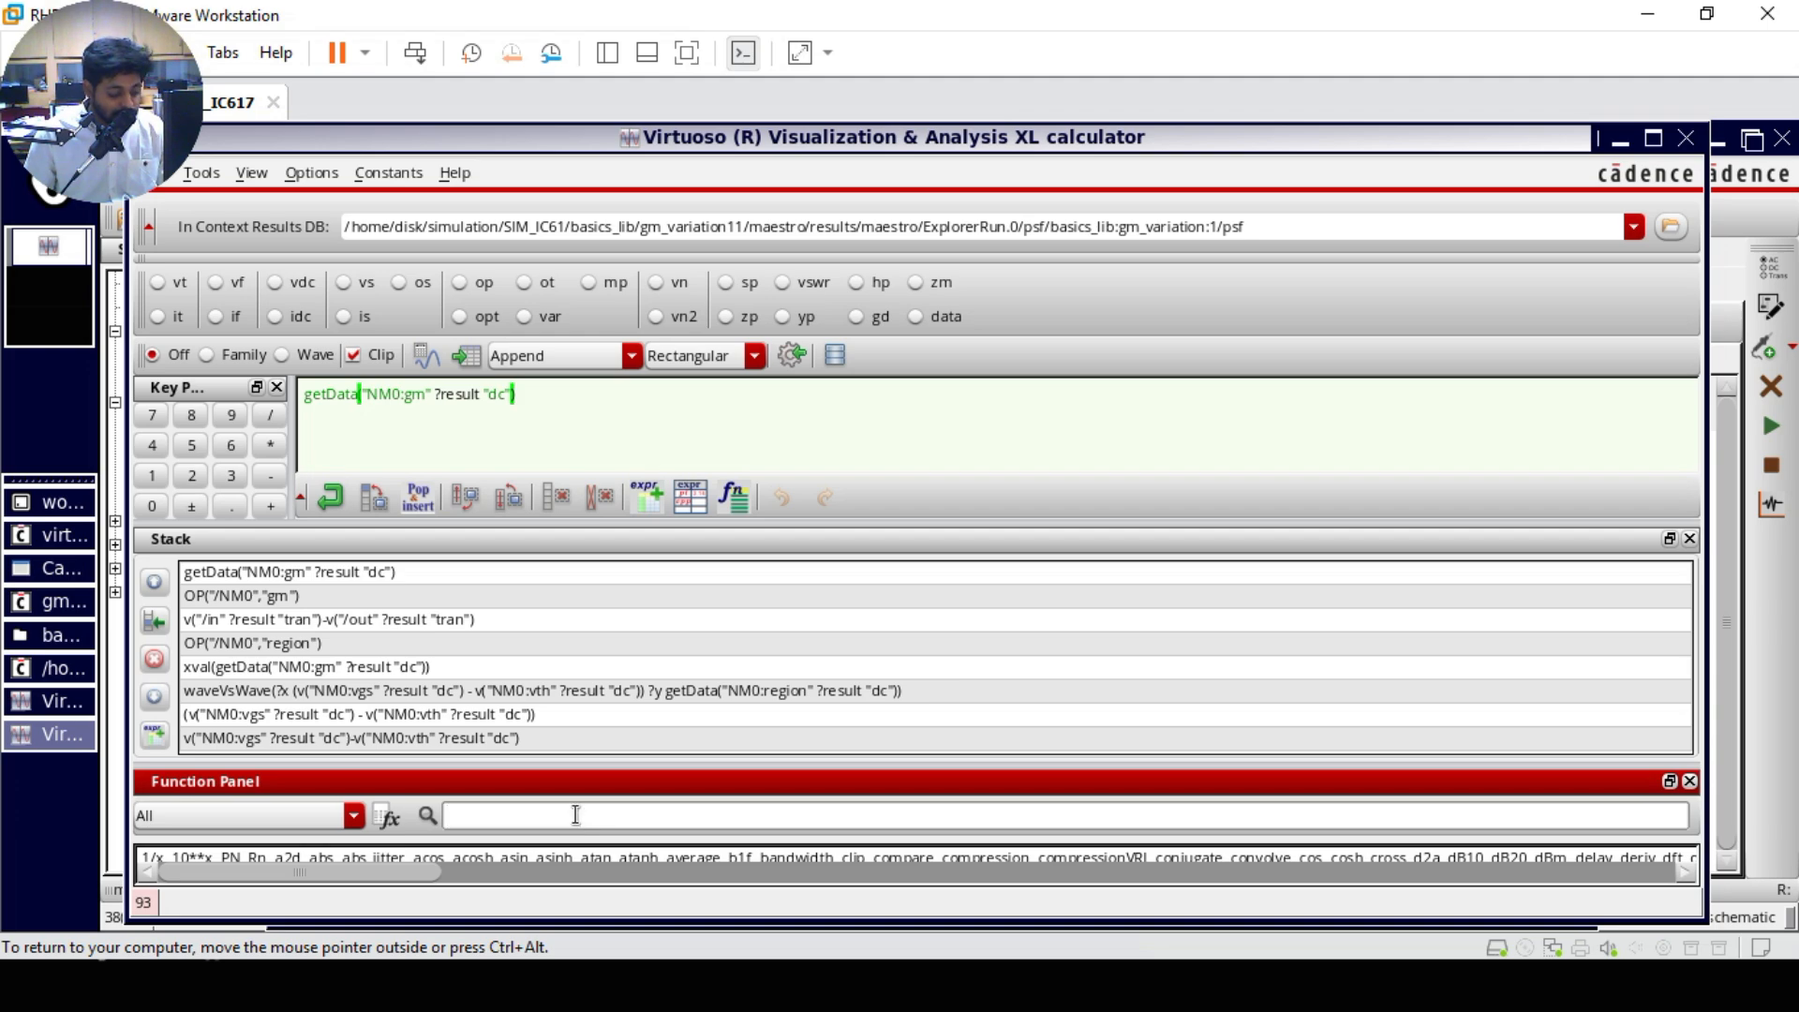
text(val)
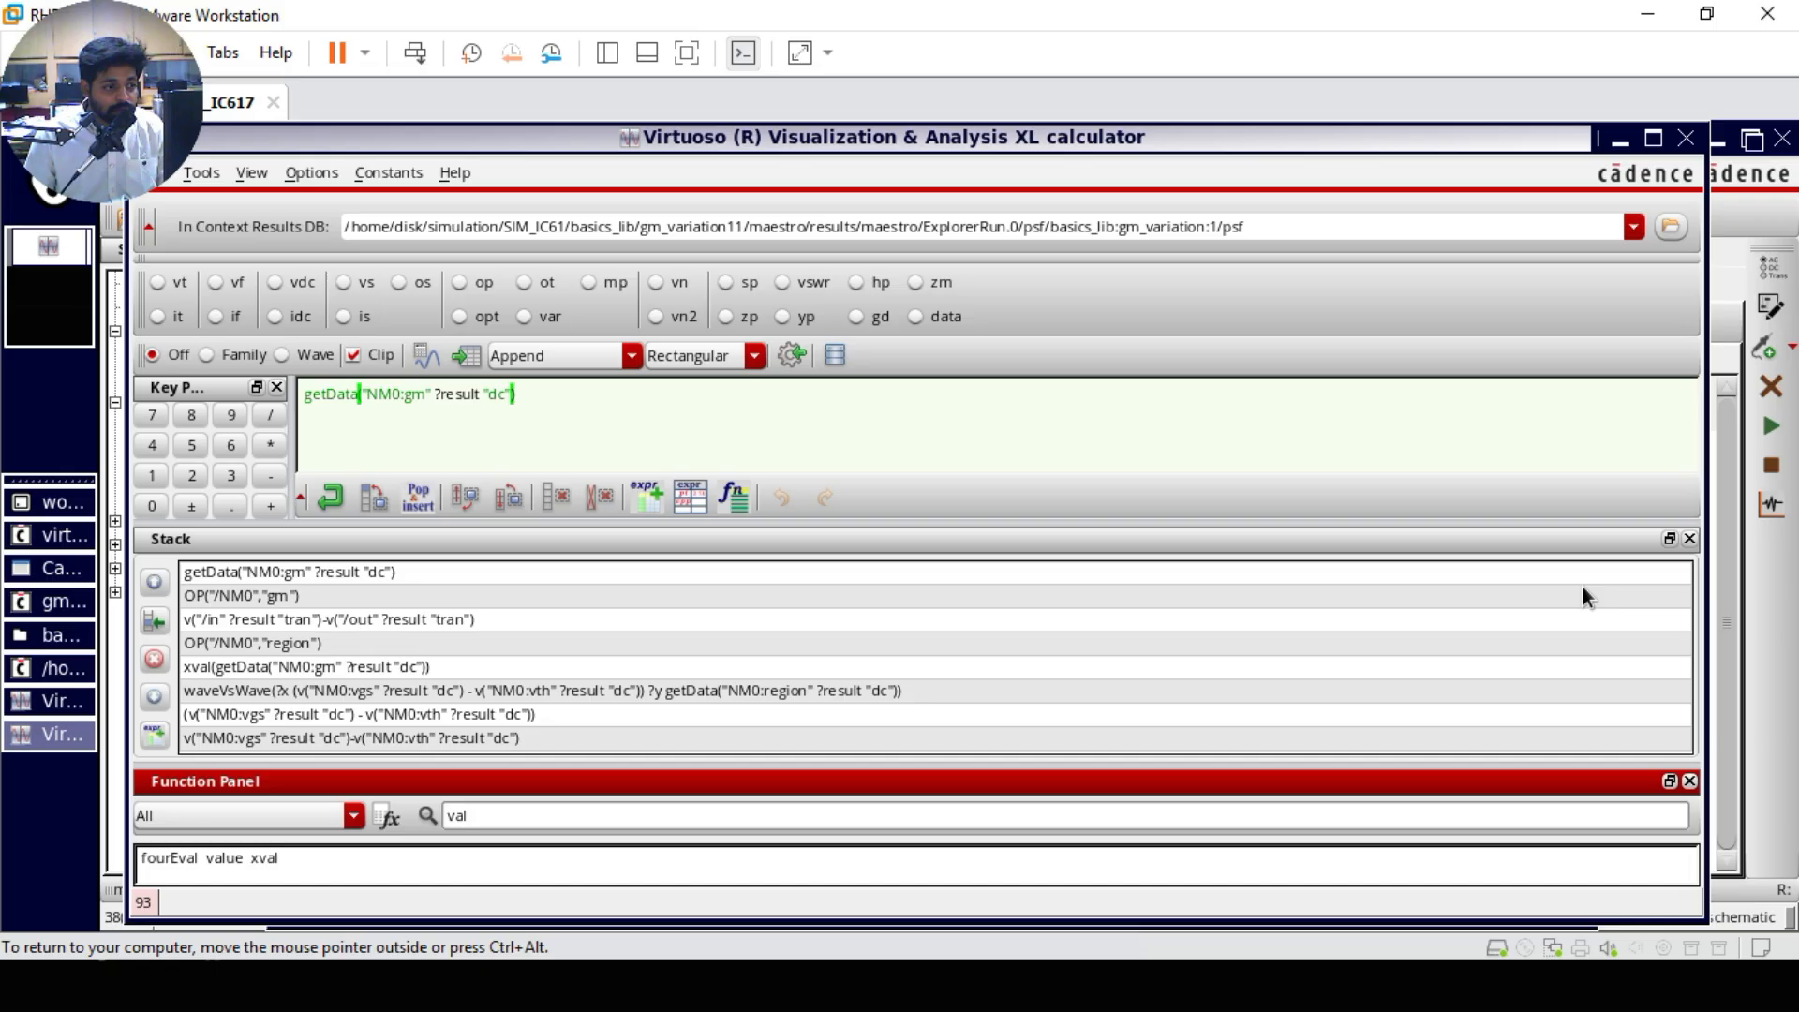
click(1689, 539)
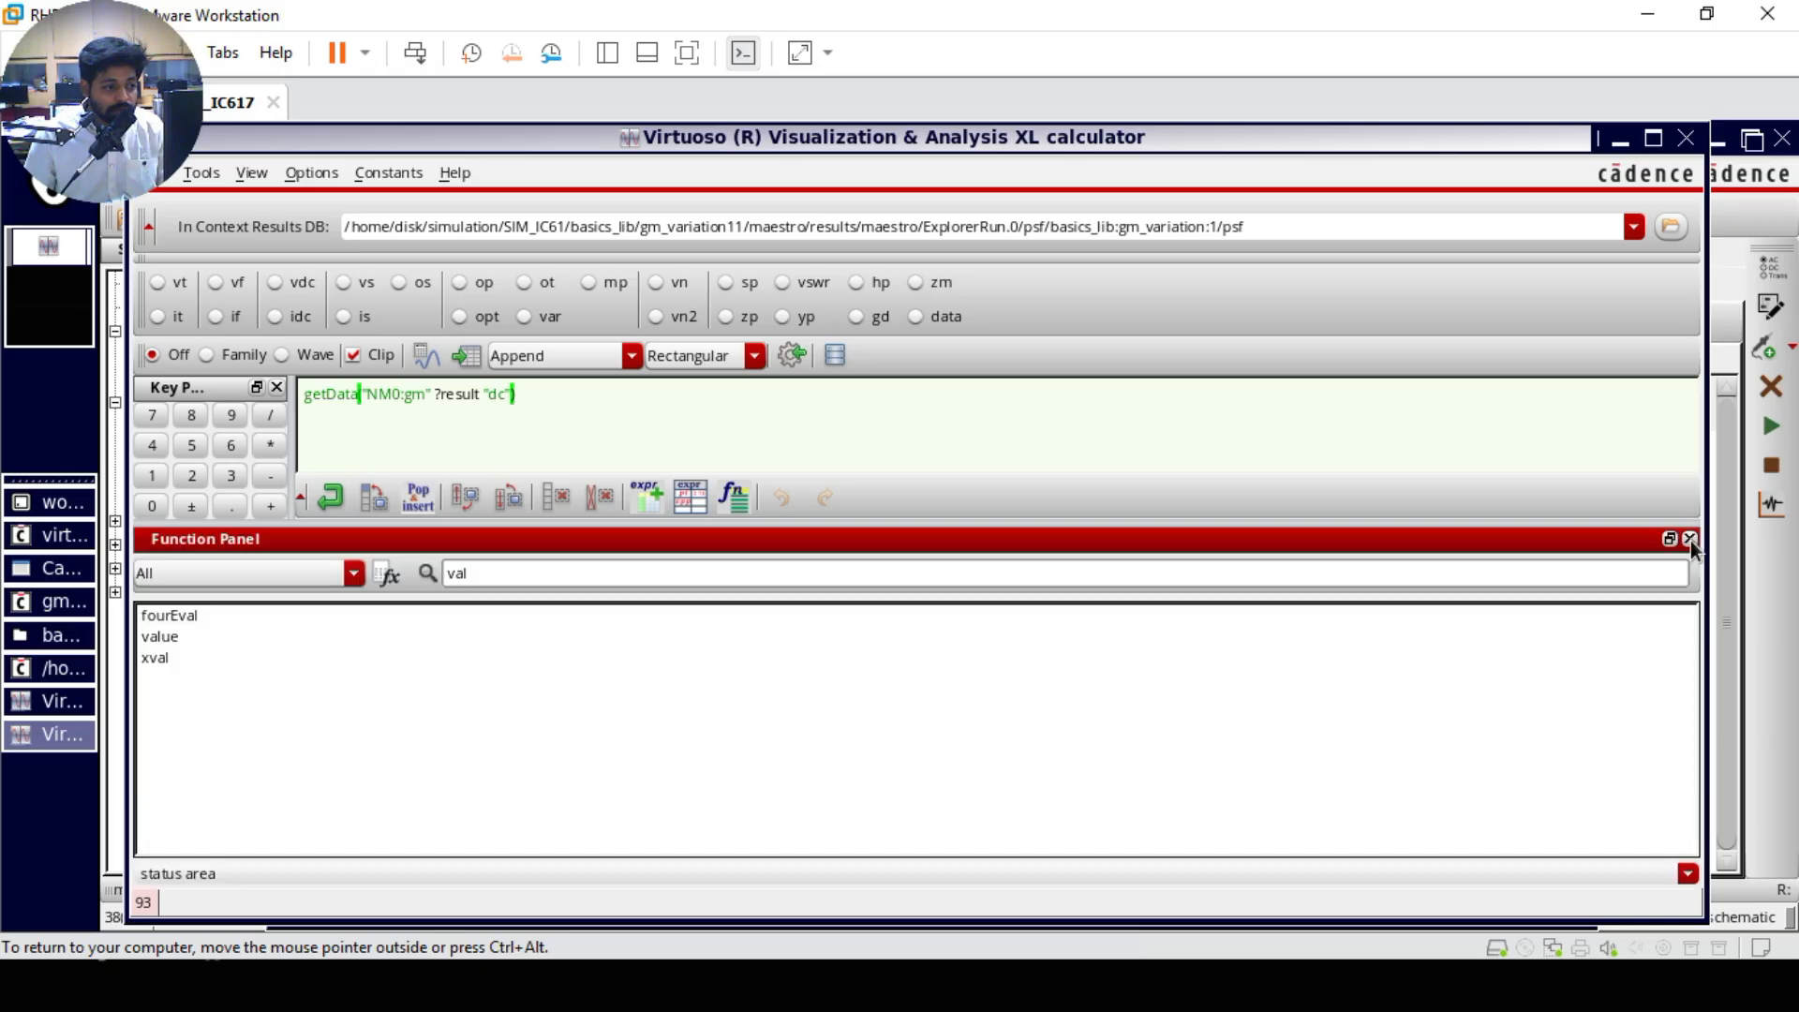
click(161, 640)
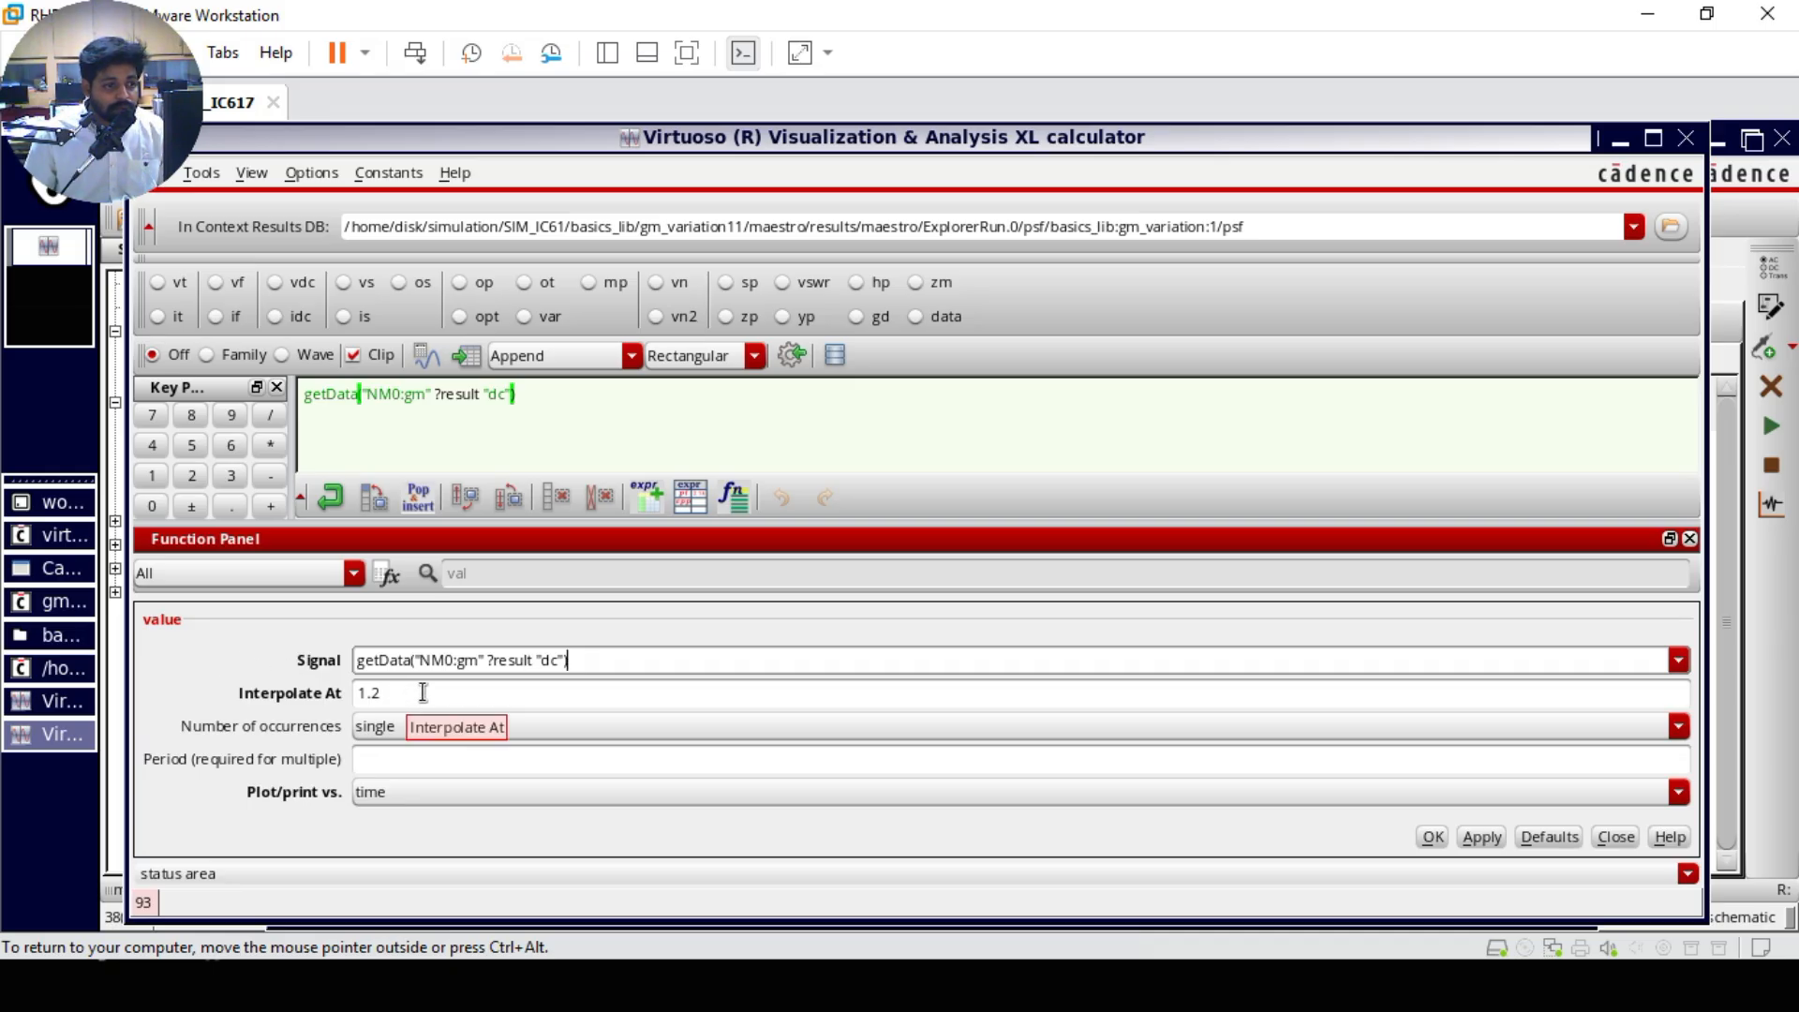
key(alt+Tab)
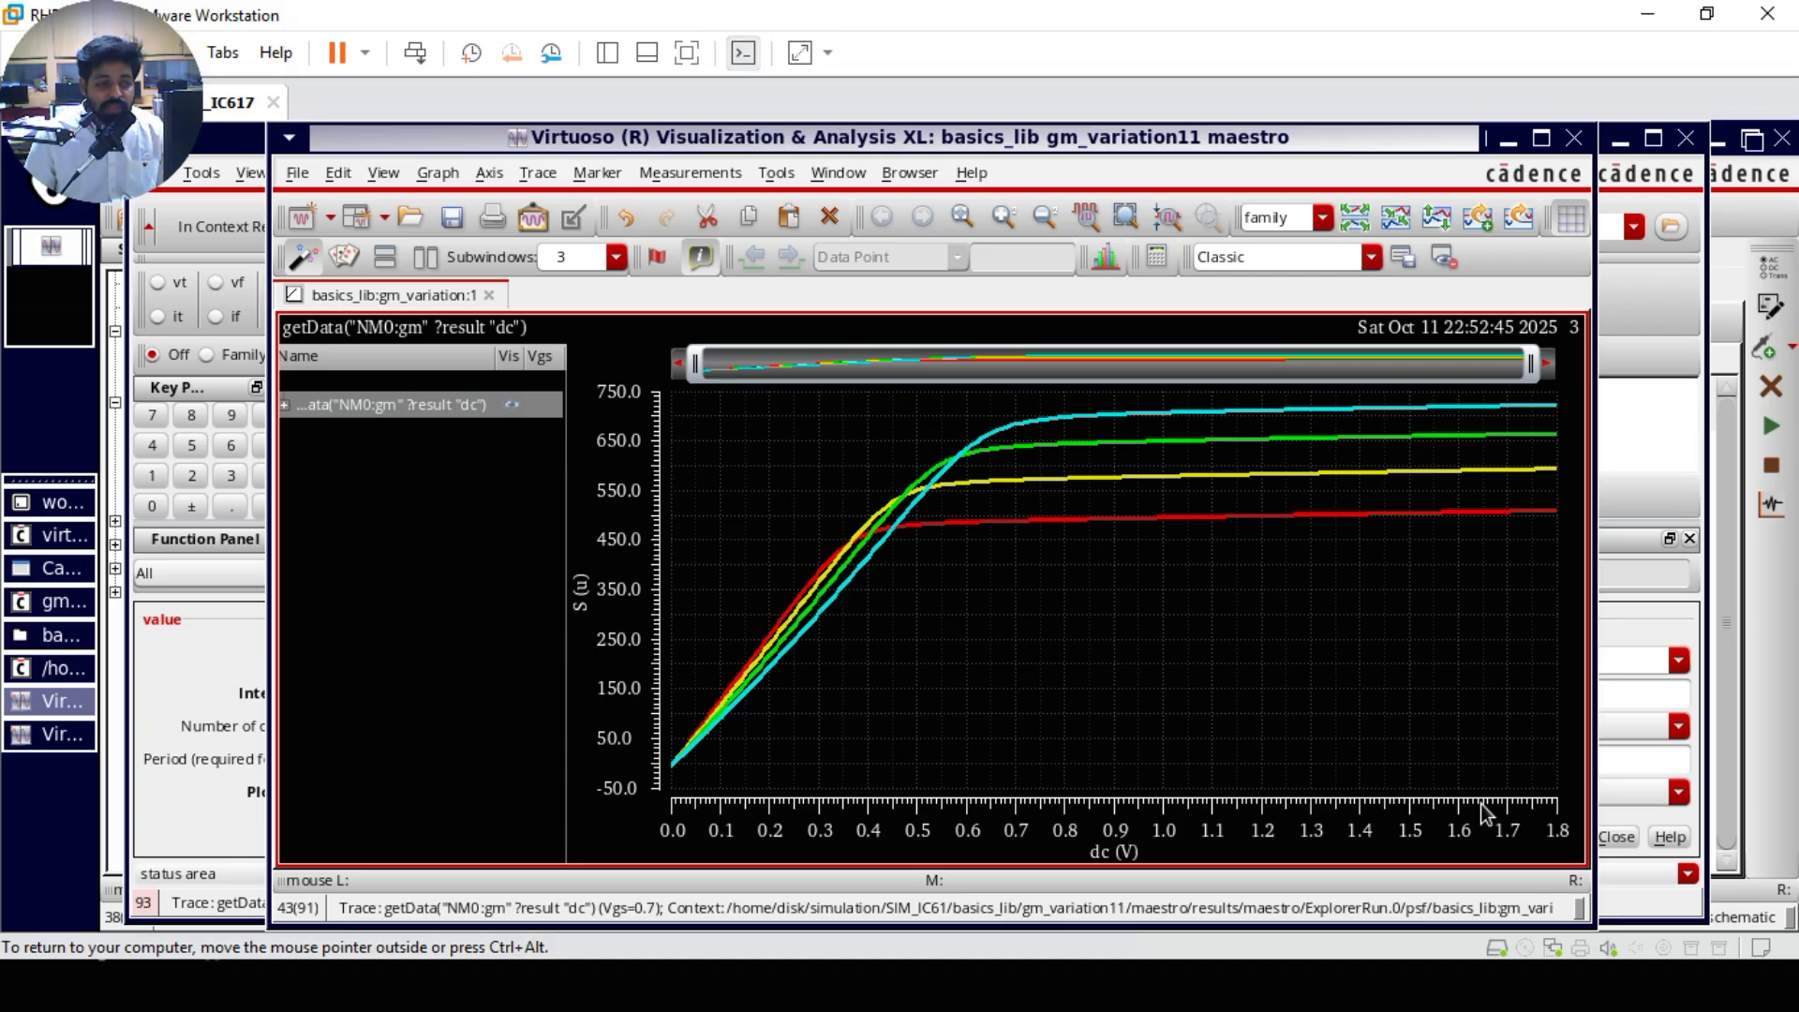
key(alt+Tab)
key(alt+Tab)
key(alt+Tab)
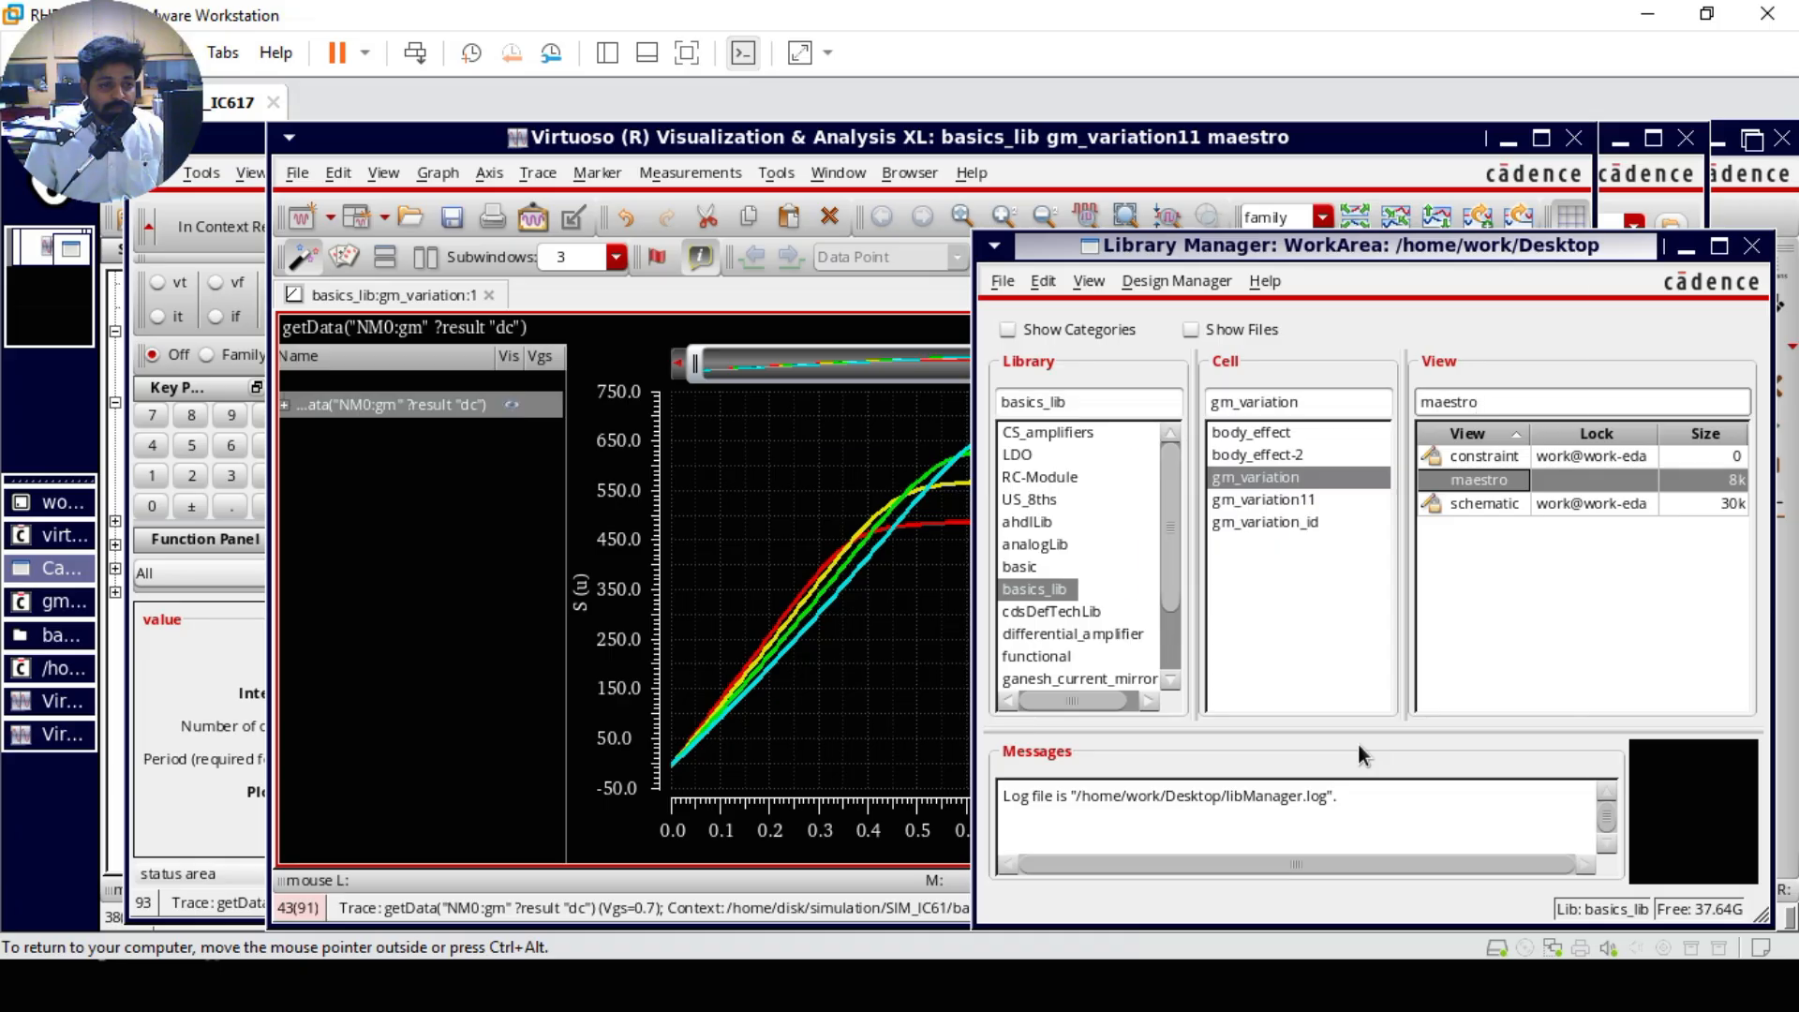
key(alt+Tab)
key(alt+Tab)
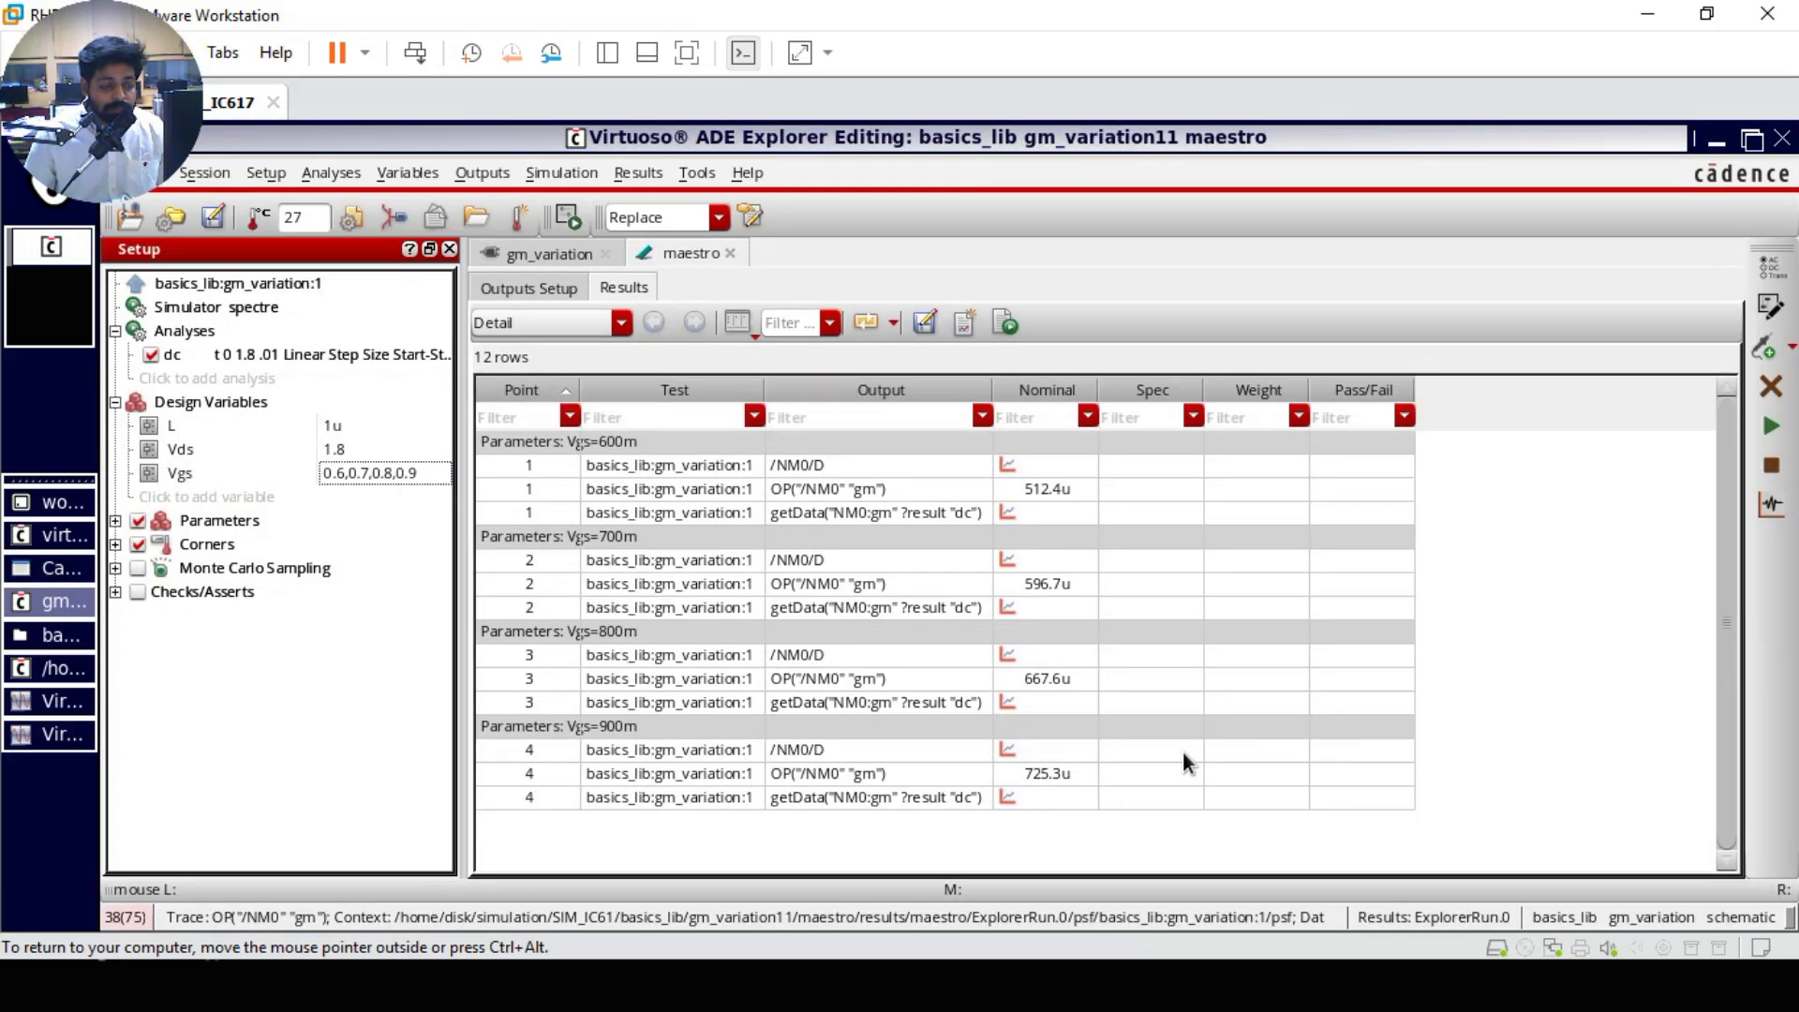
key(alt+Tab)
key(alt+Tab)
key(alt+Tab)
key(alt+Tab)
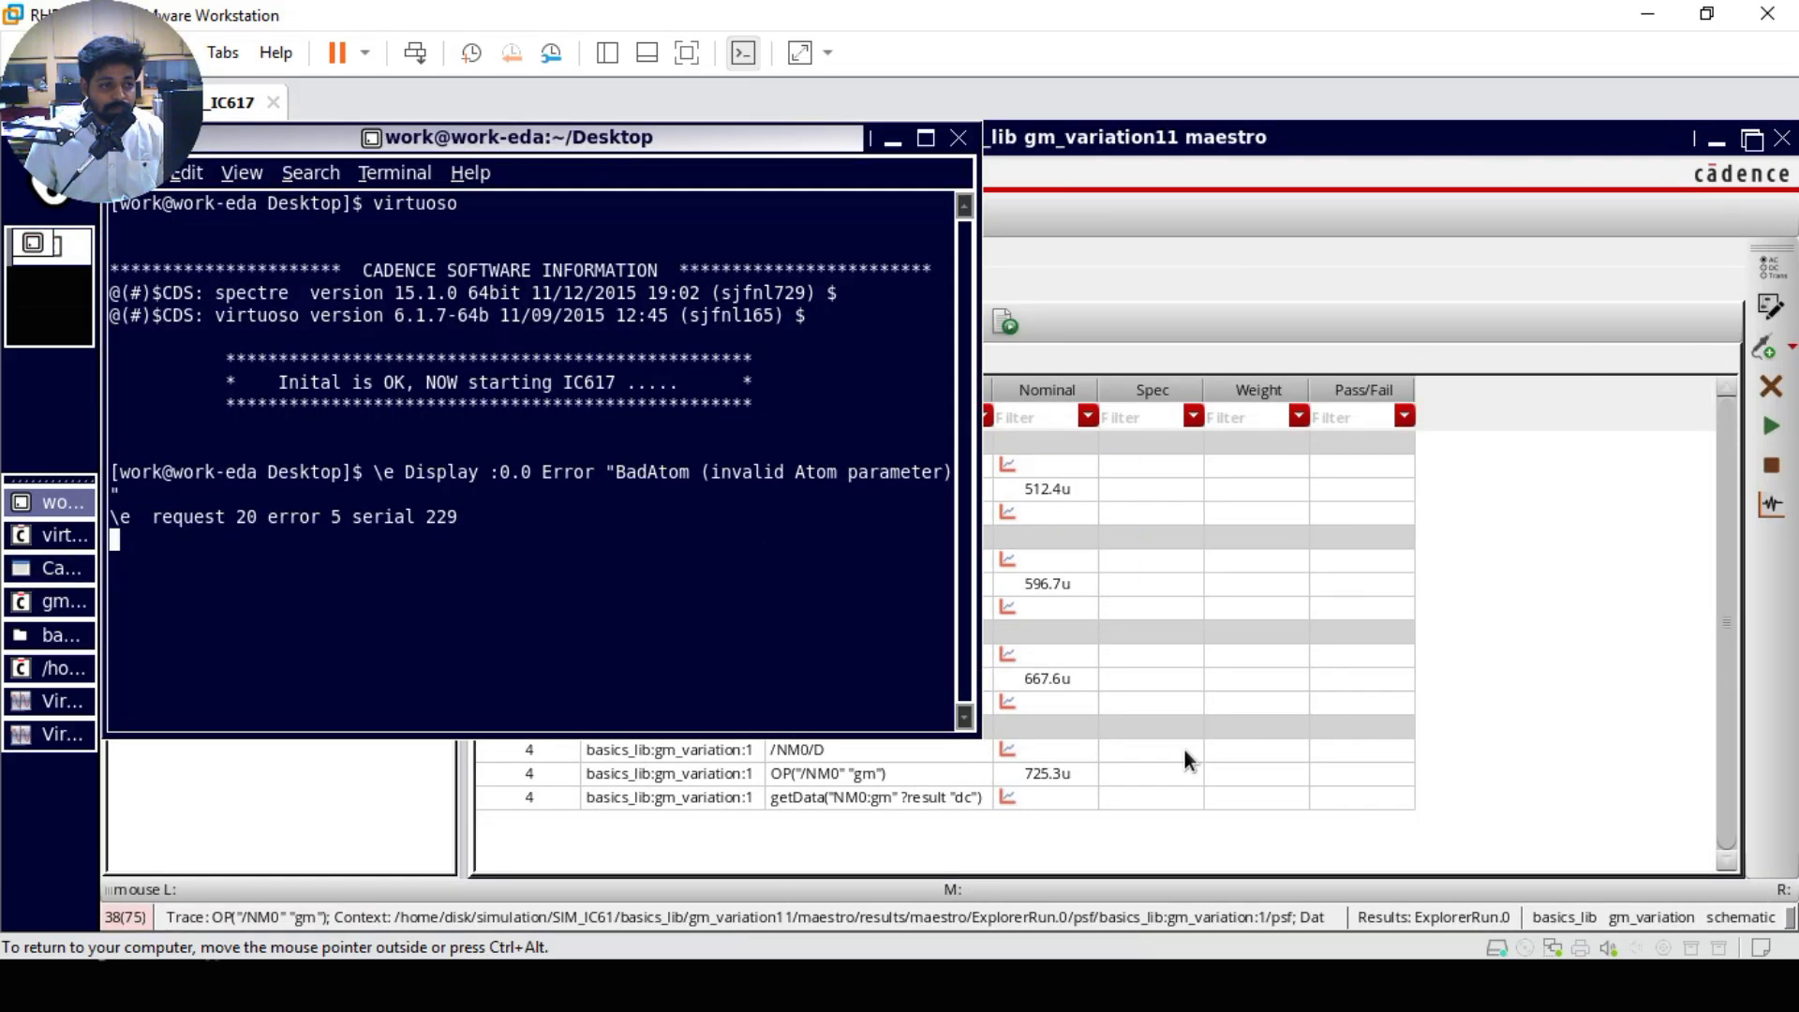
key(alt+Tab)
key(alt+Tab)
key(alt+Tab)
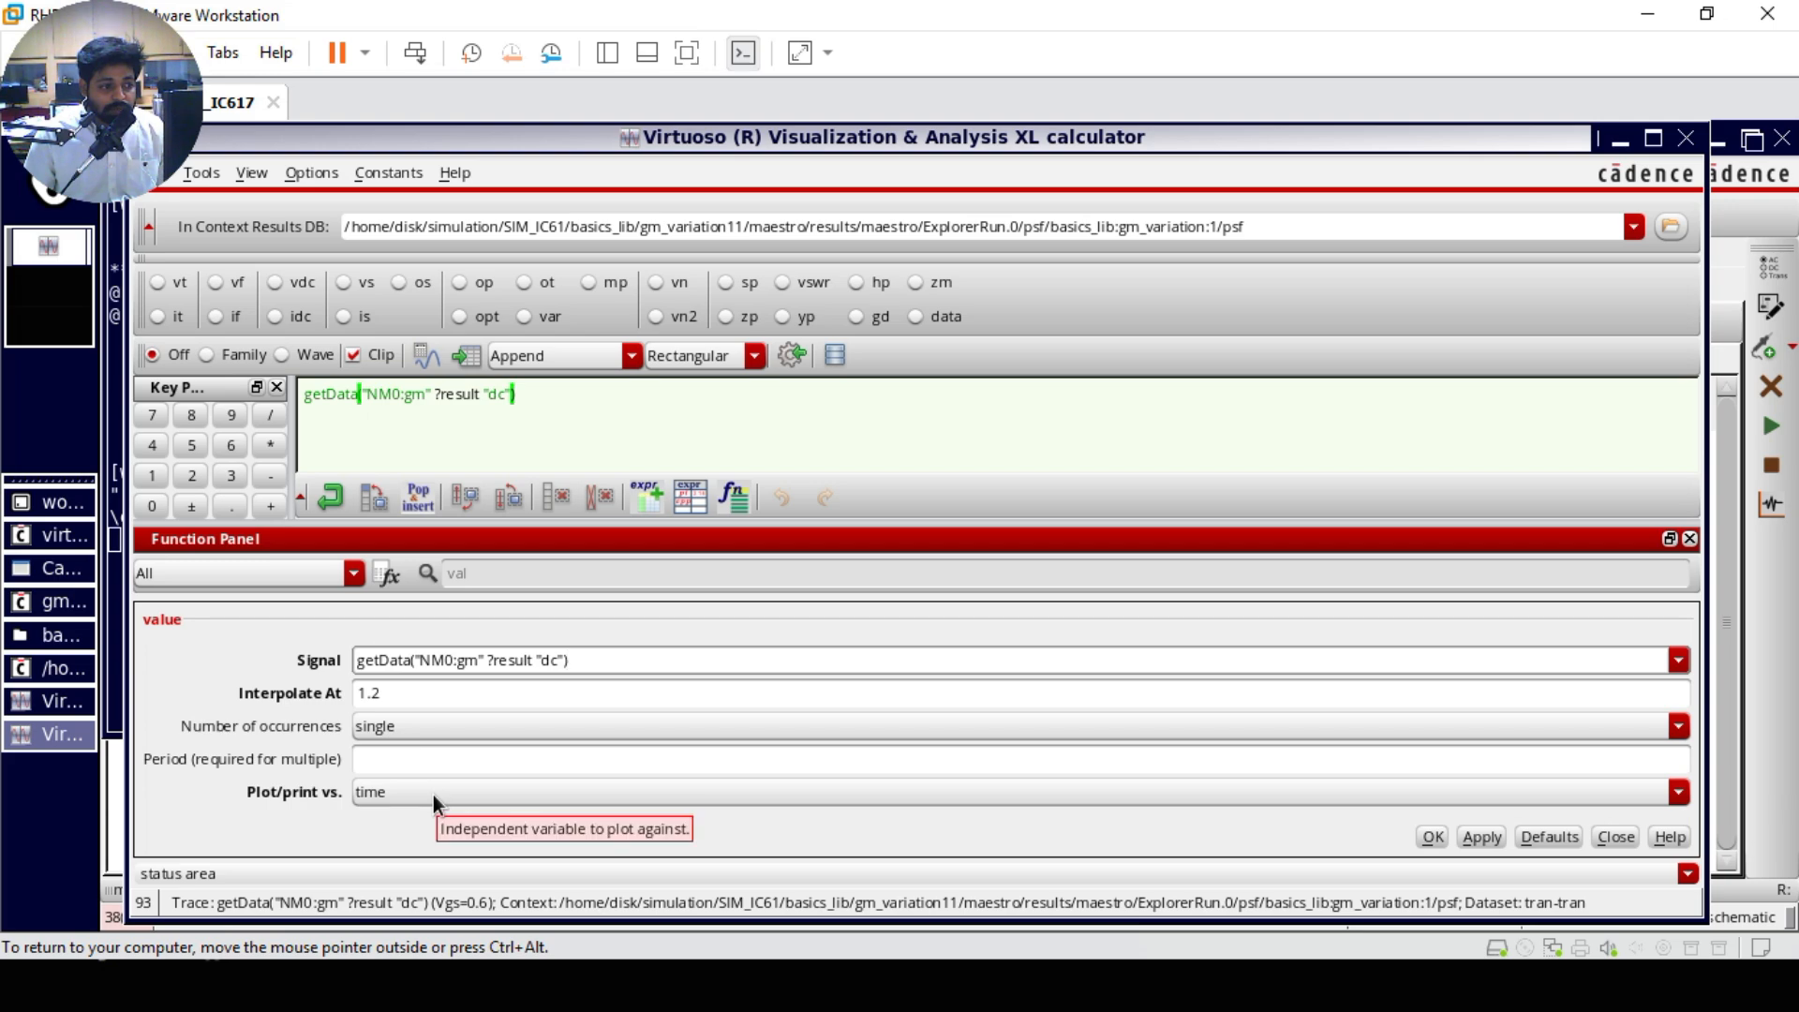
Step: Build the value expression of the gm signal interpolated at 1.2 versus cycle, add it to the simulation outputs, and close the calculator
key(Return)
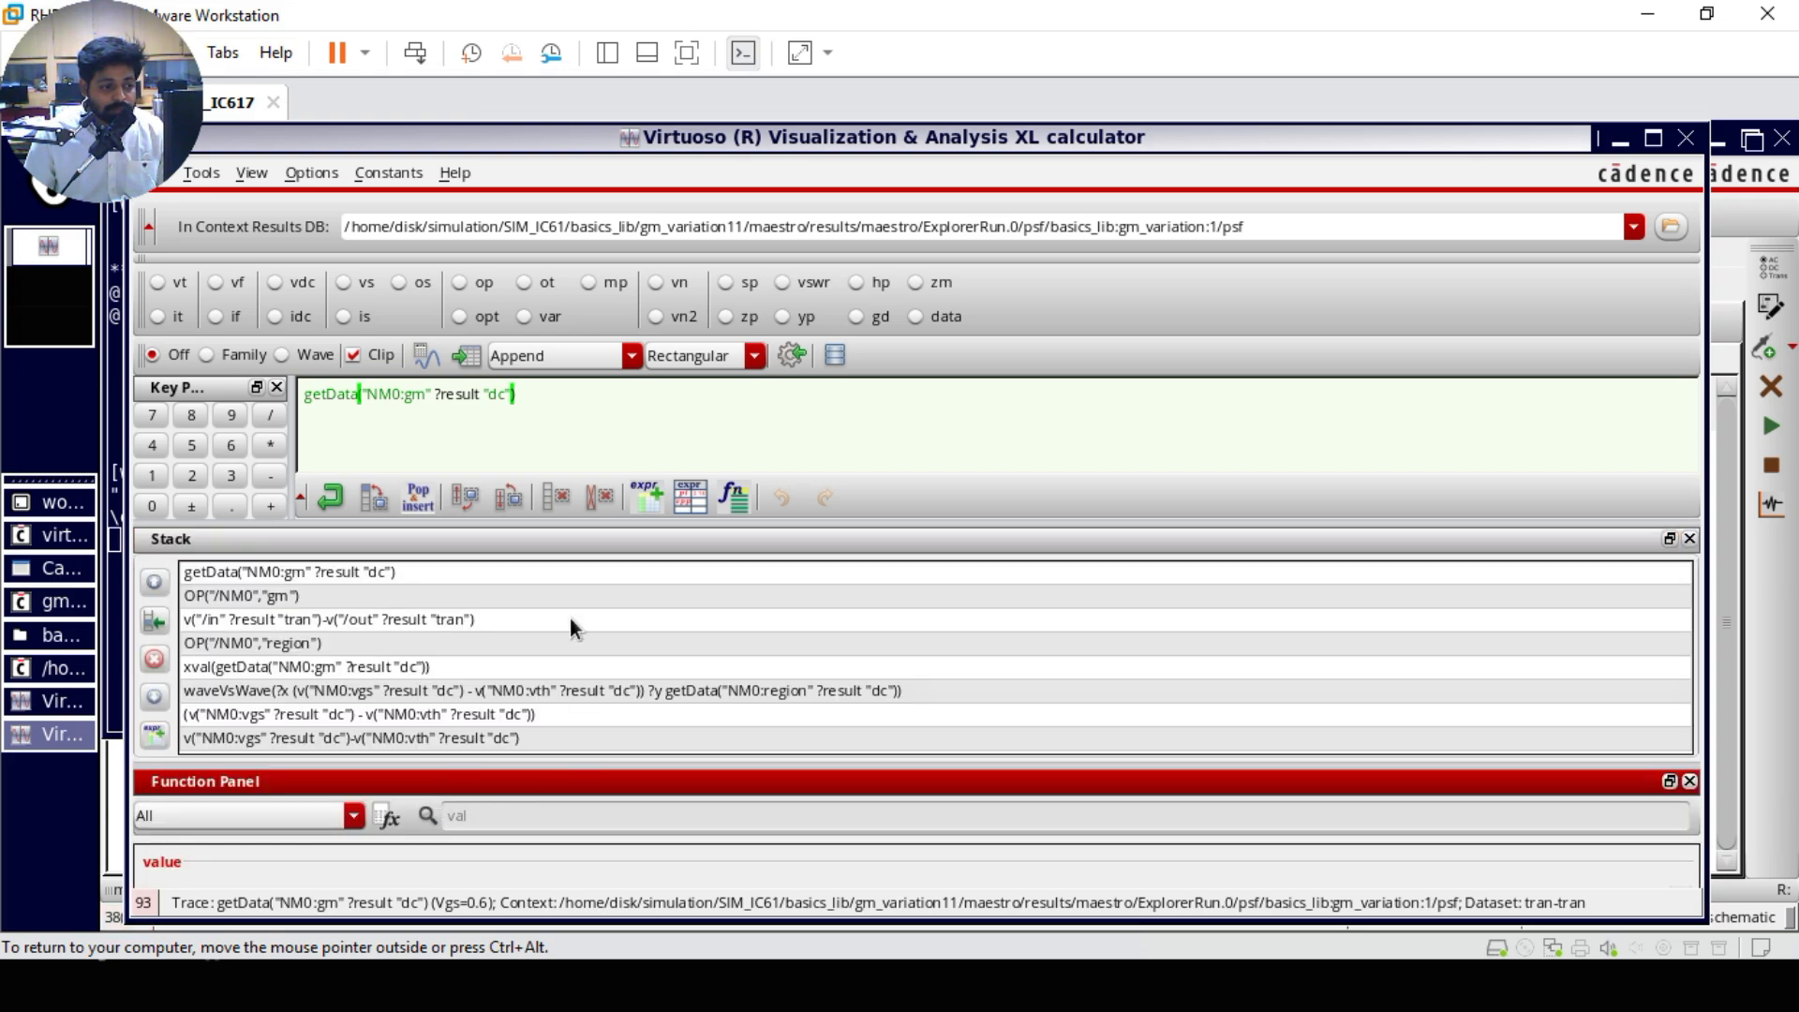
click(1691, 540)
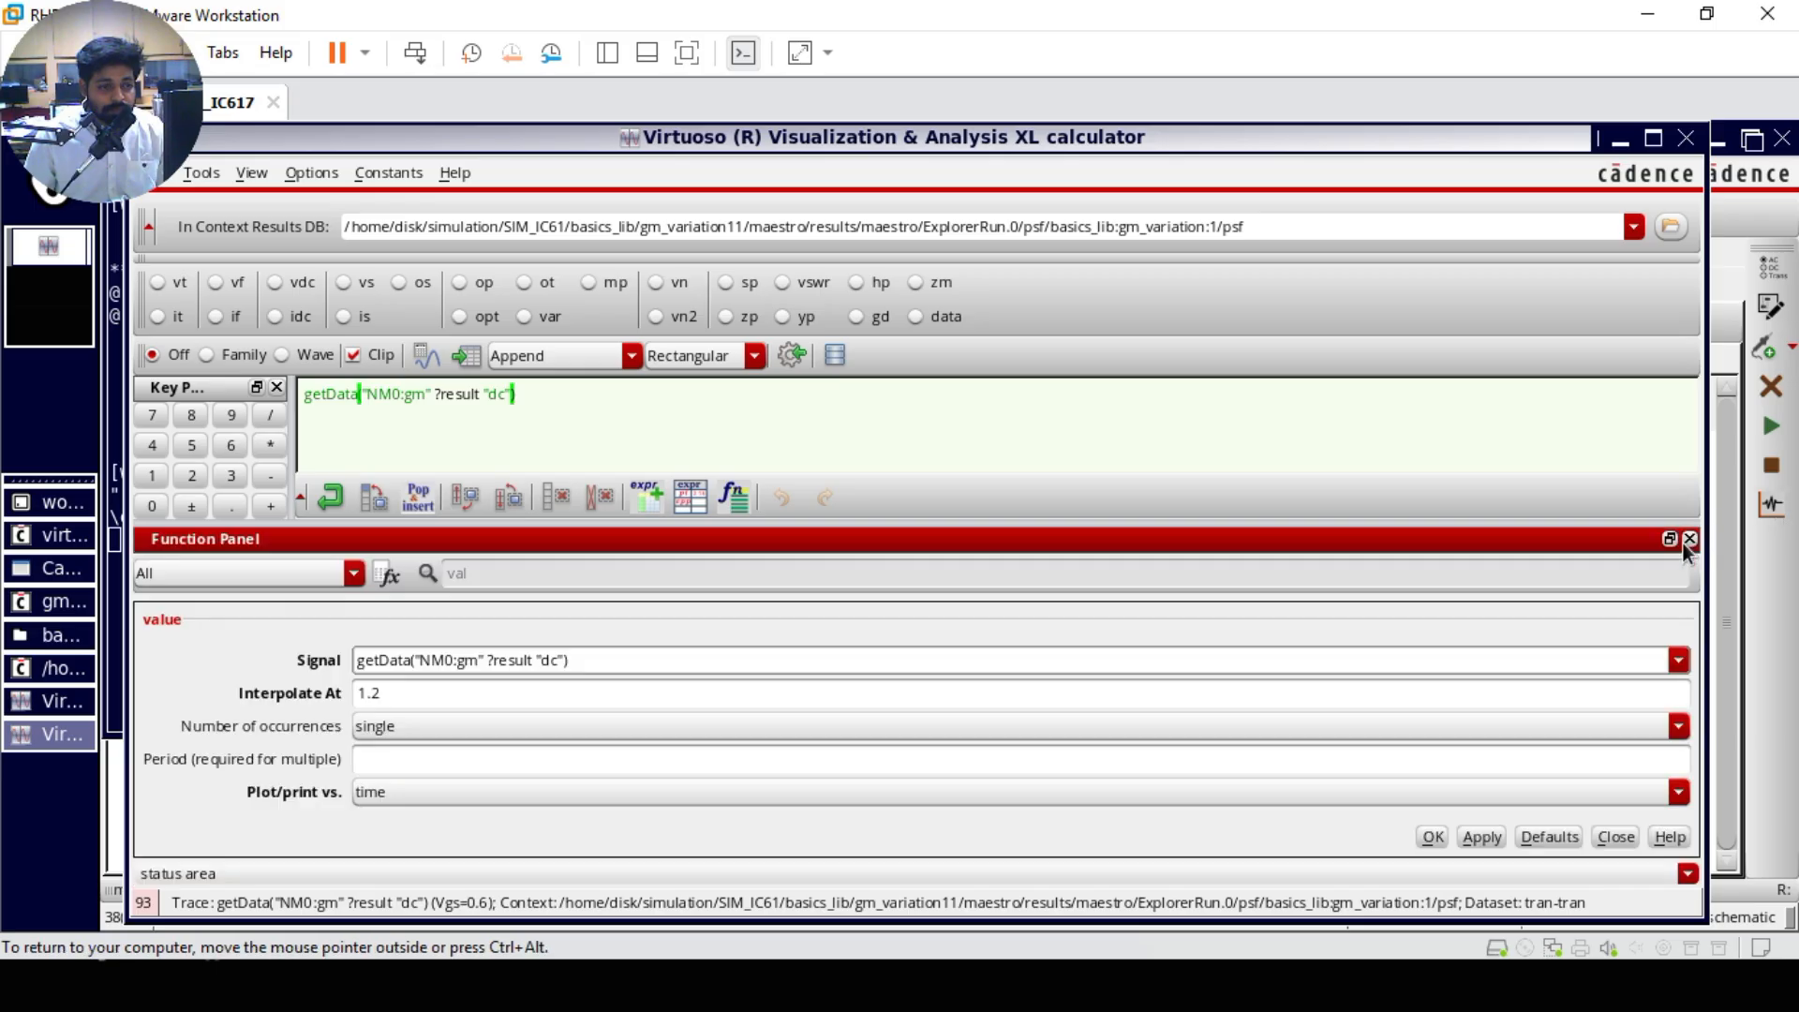
click(488, 795)
click(489, 838)
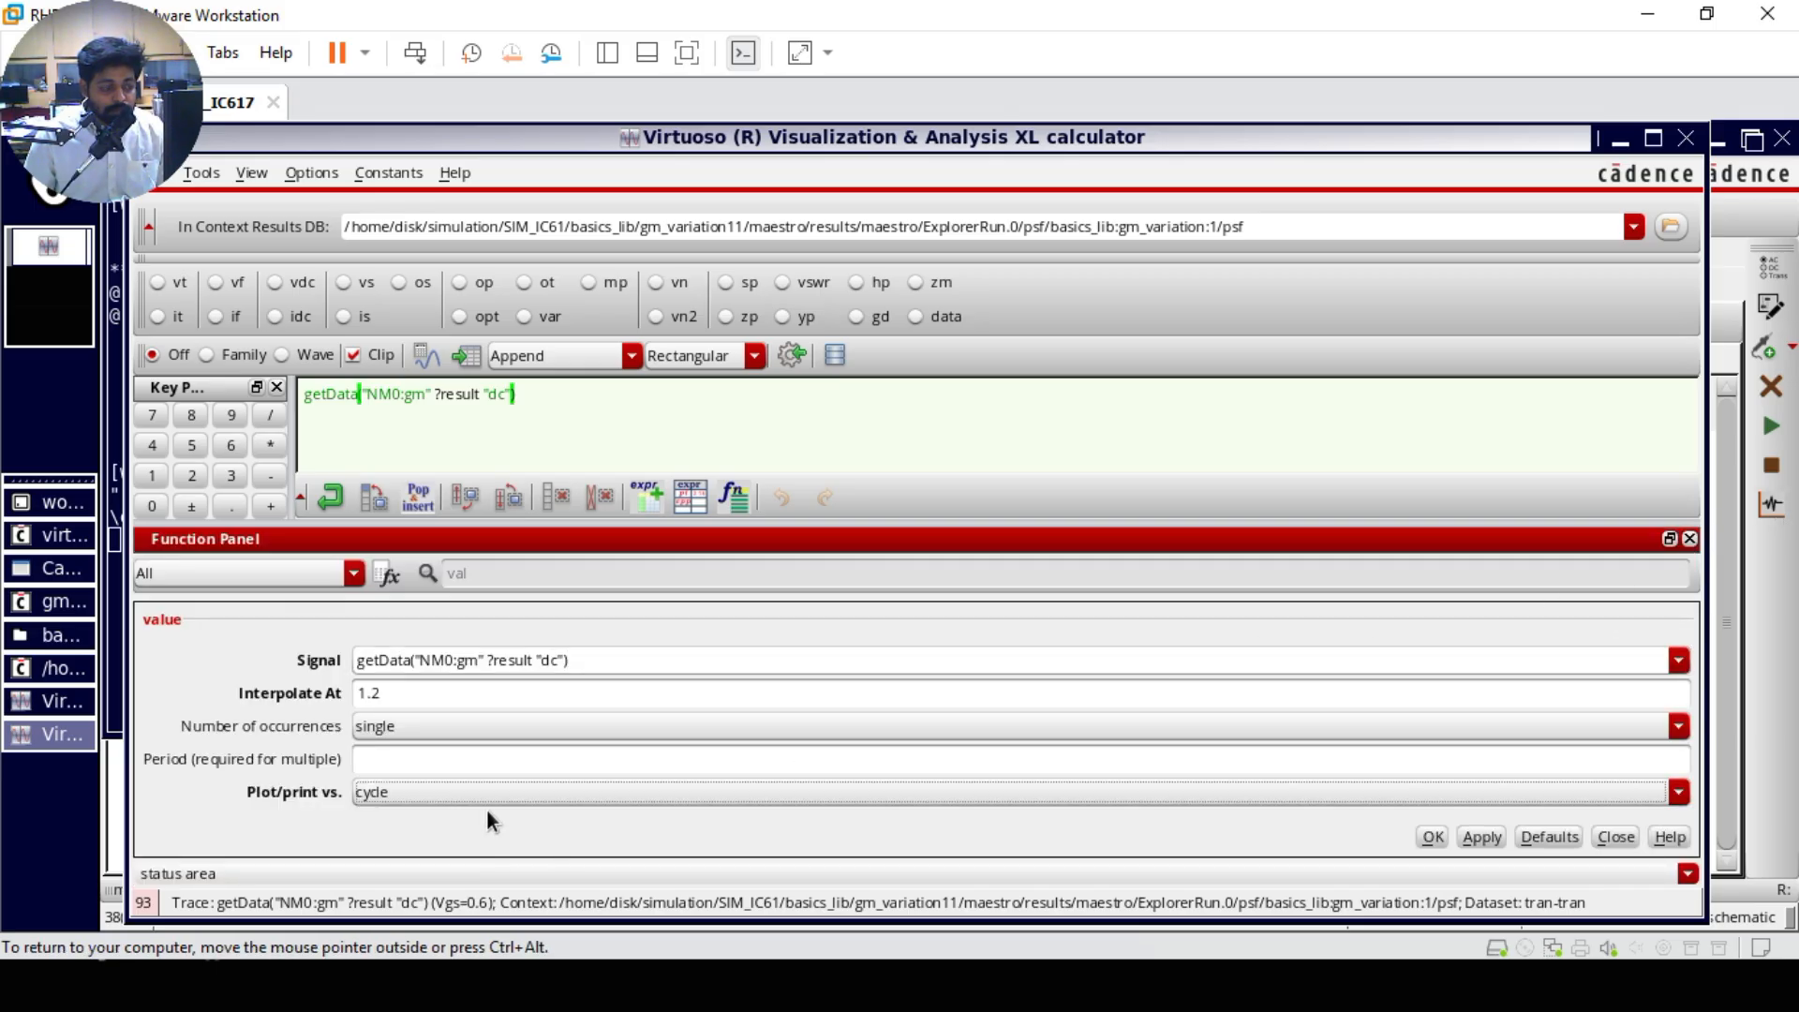
click(1467, 836)
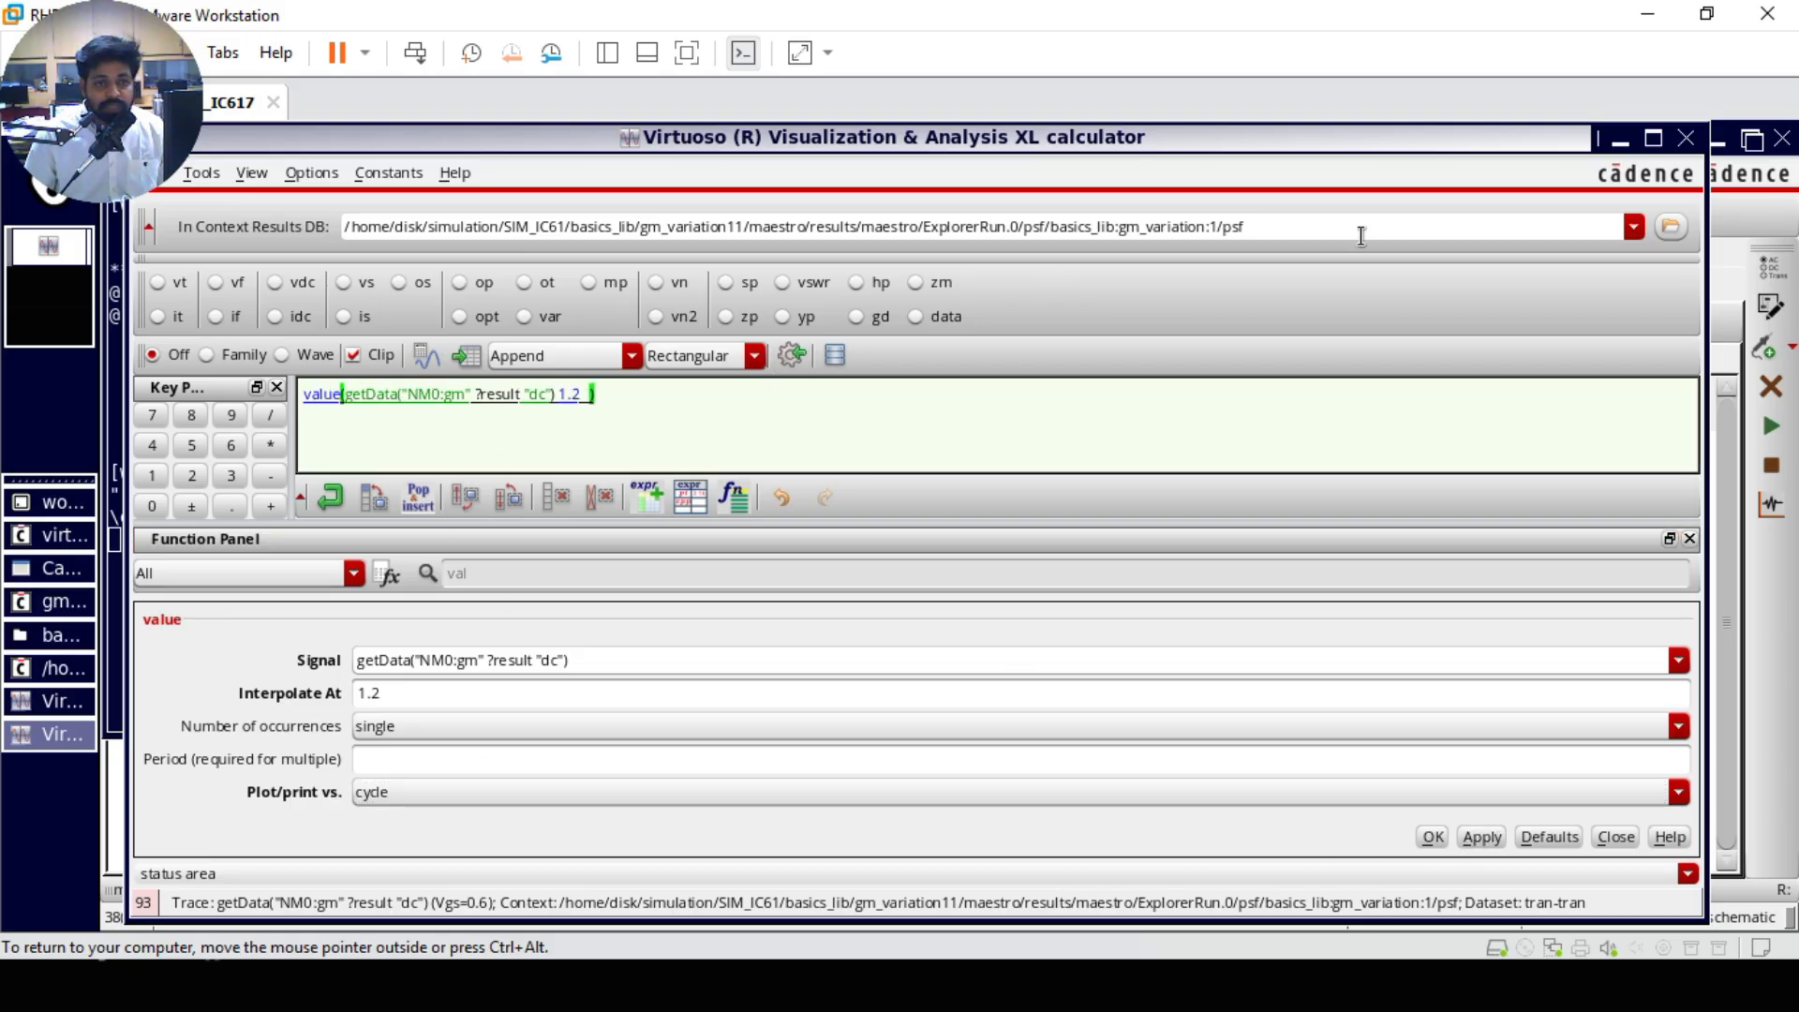
click(1685, 140)
click(1381, 409)
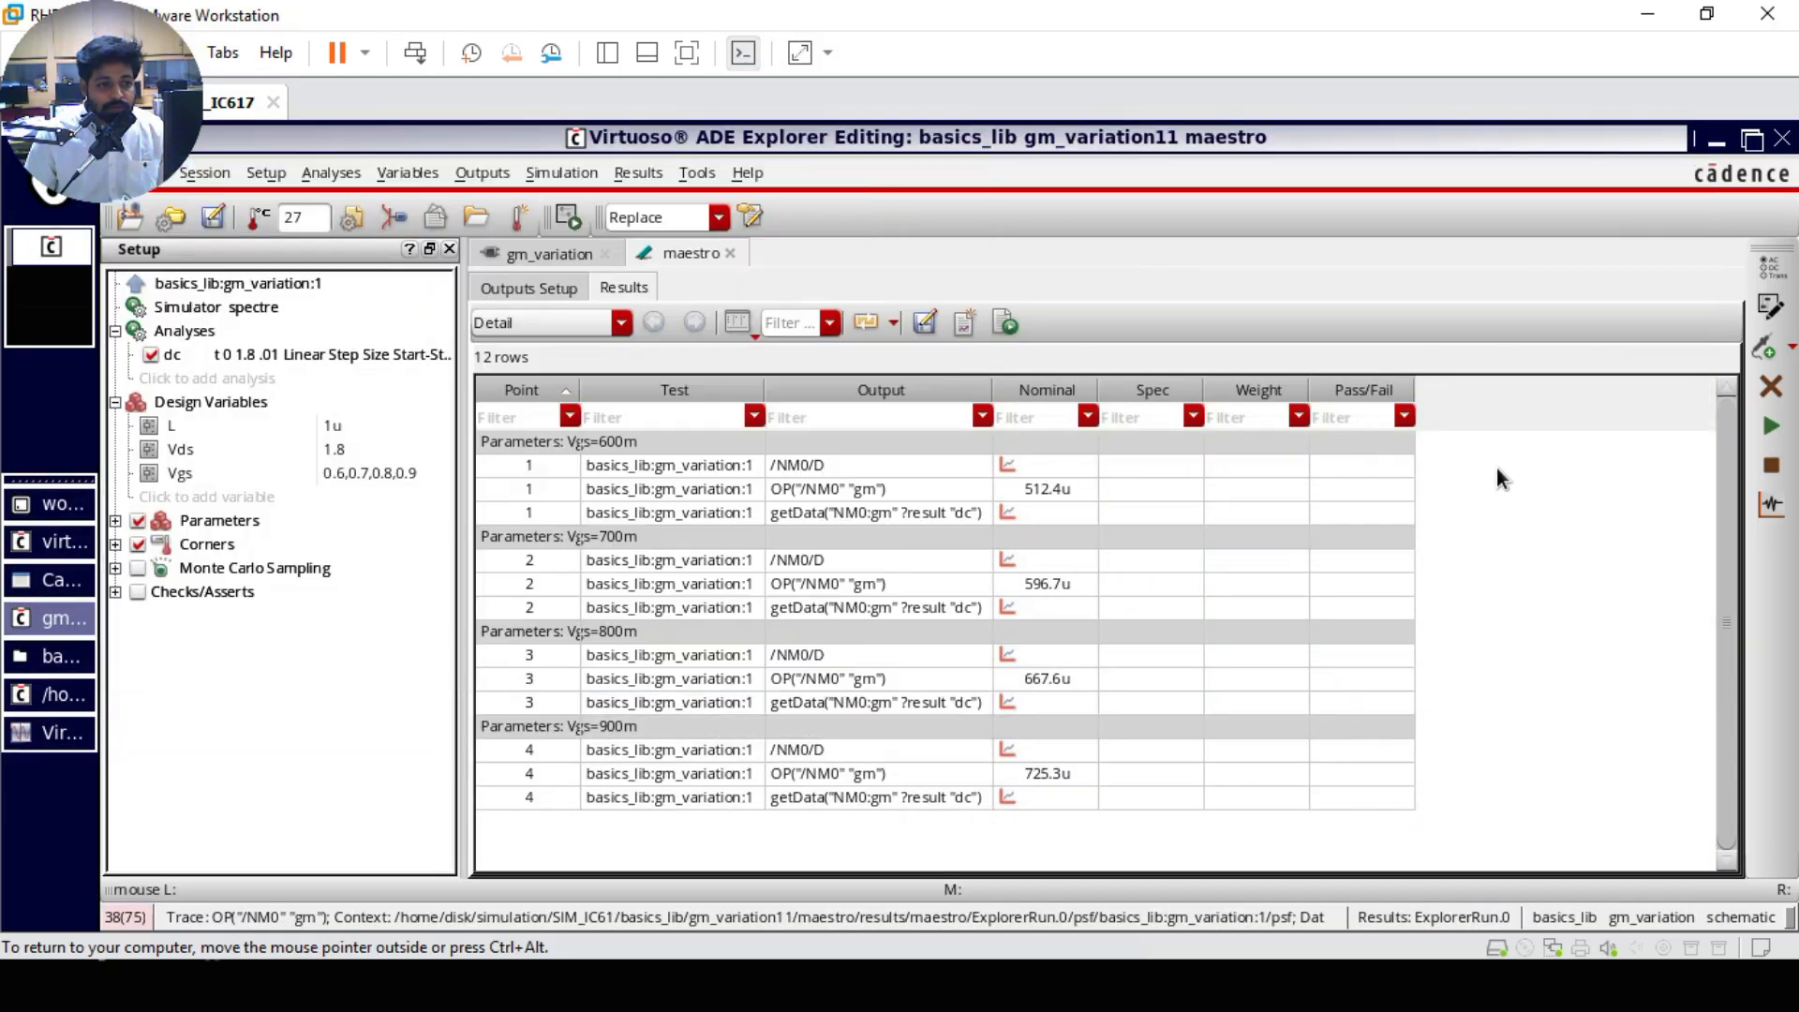
Step: Turn off plotting for /NM0/D and OP("/NM0" "gm") in the outputs setup and run the simulation
click(532, 287)
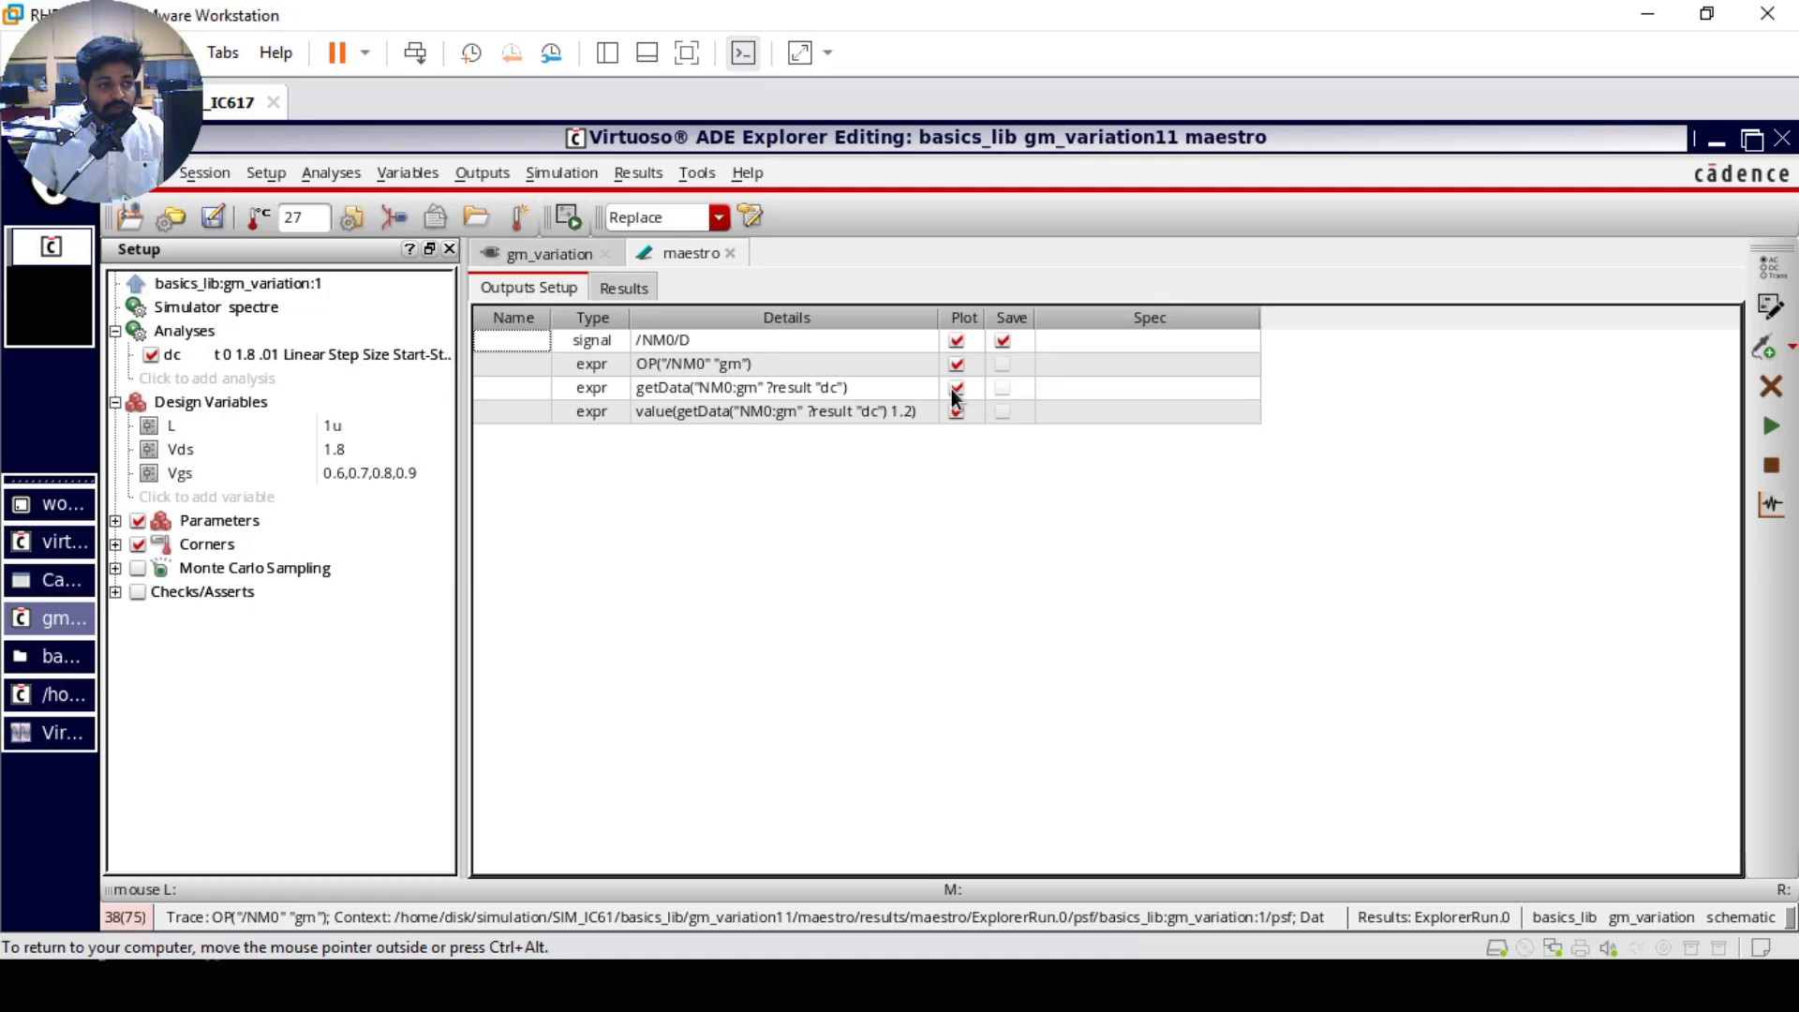
click(957, 340)
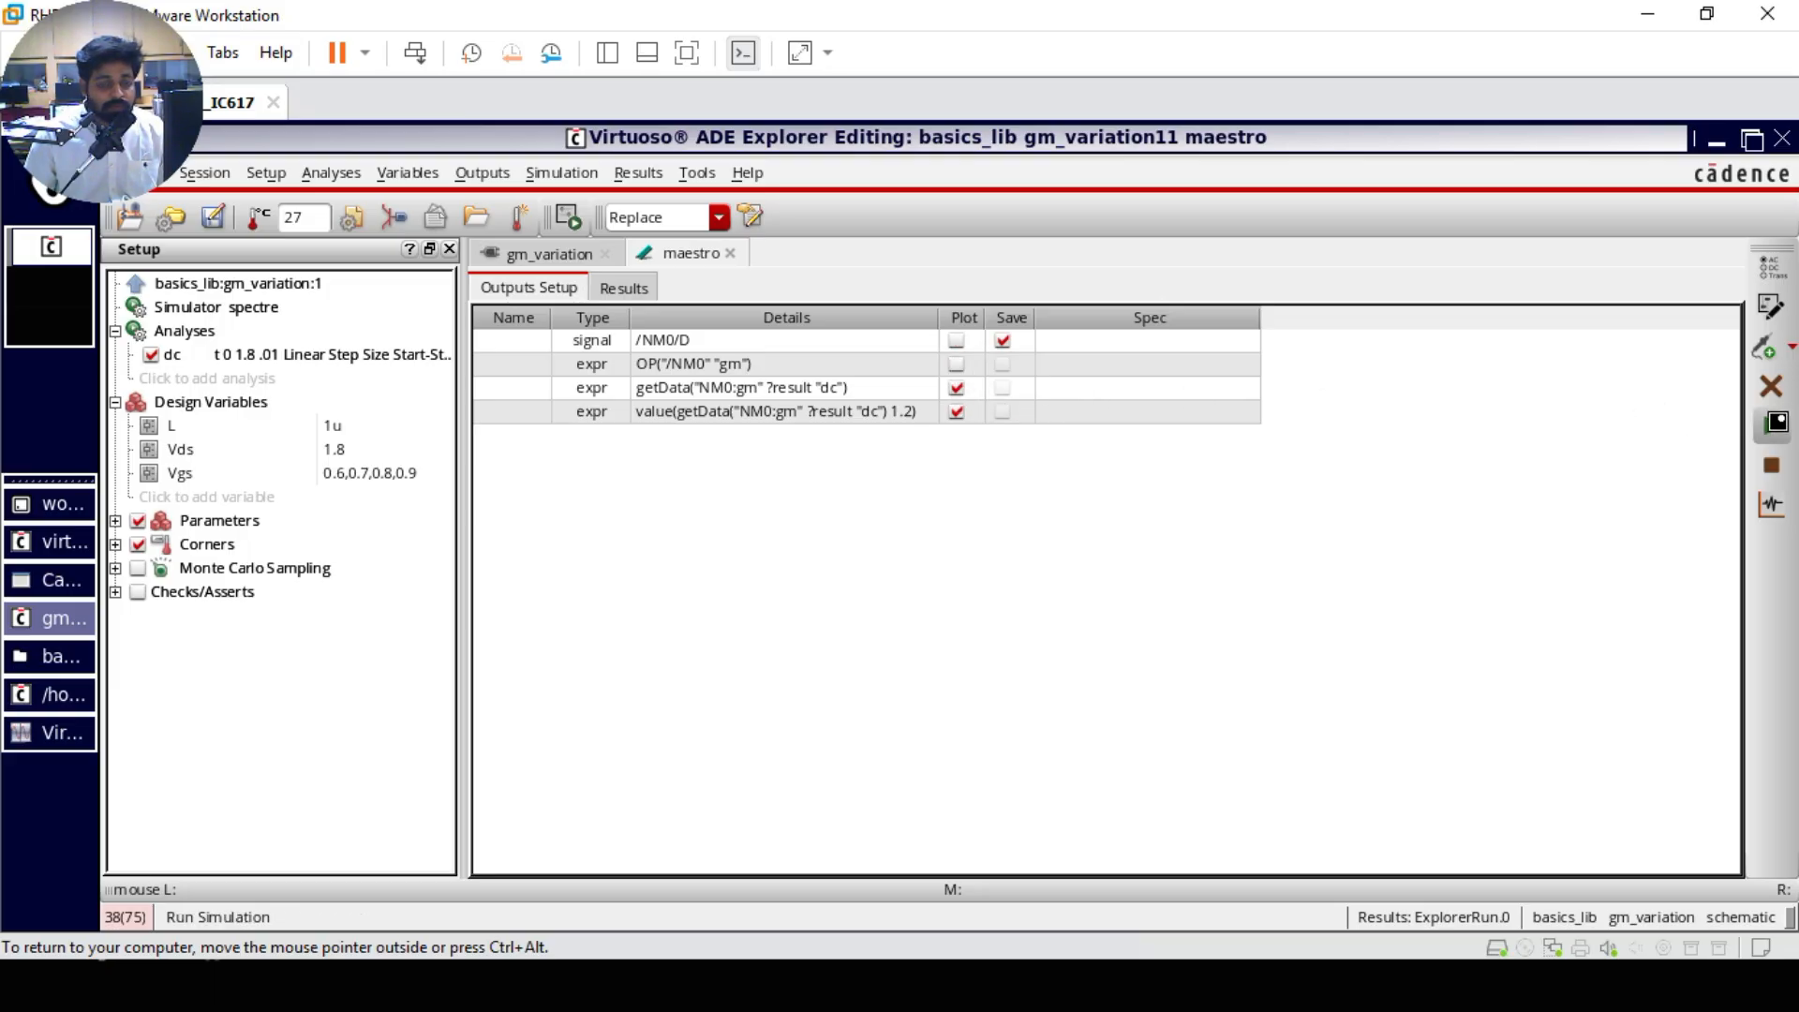
click(1771, 428)
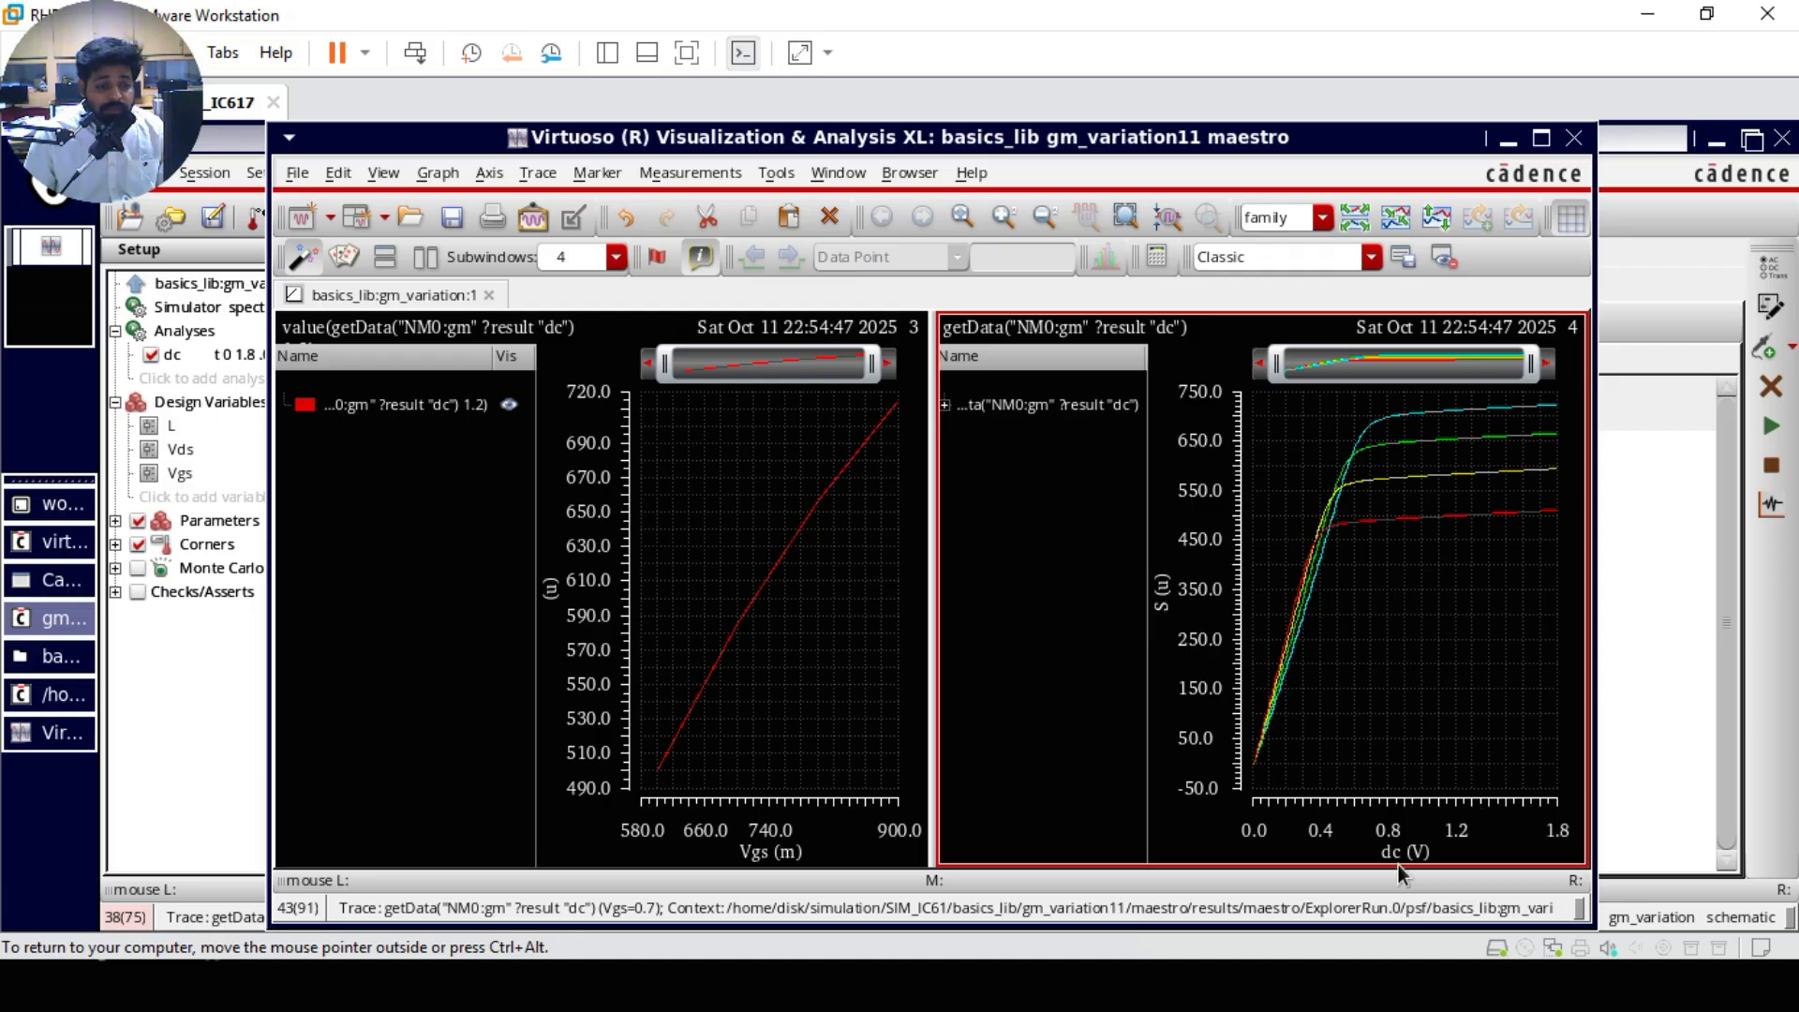
Step: Return to the slide show's multi-curve gm plot and draw a vertical line through the curves at Vds 1.2
key(alt+Tab)
key(alt+Tab)
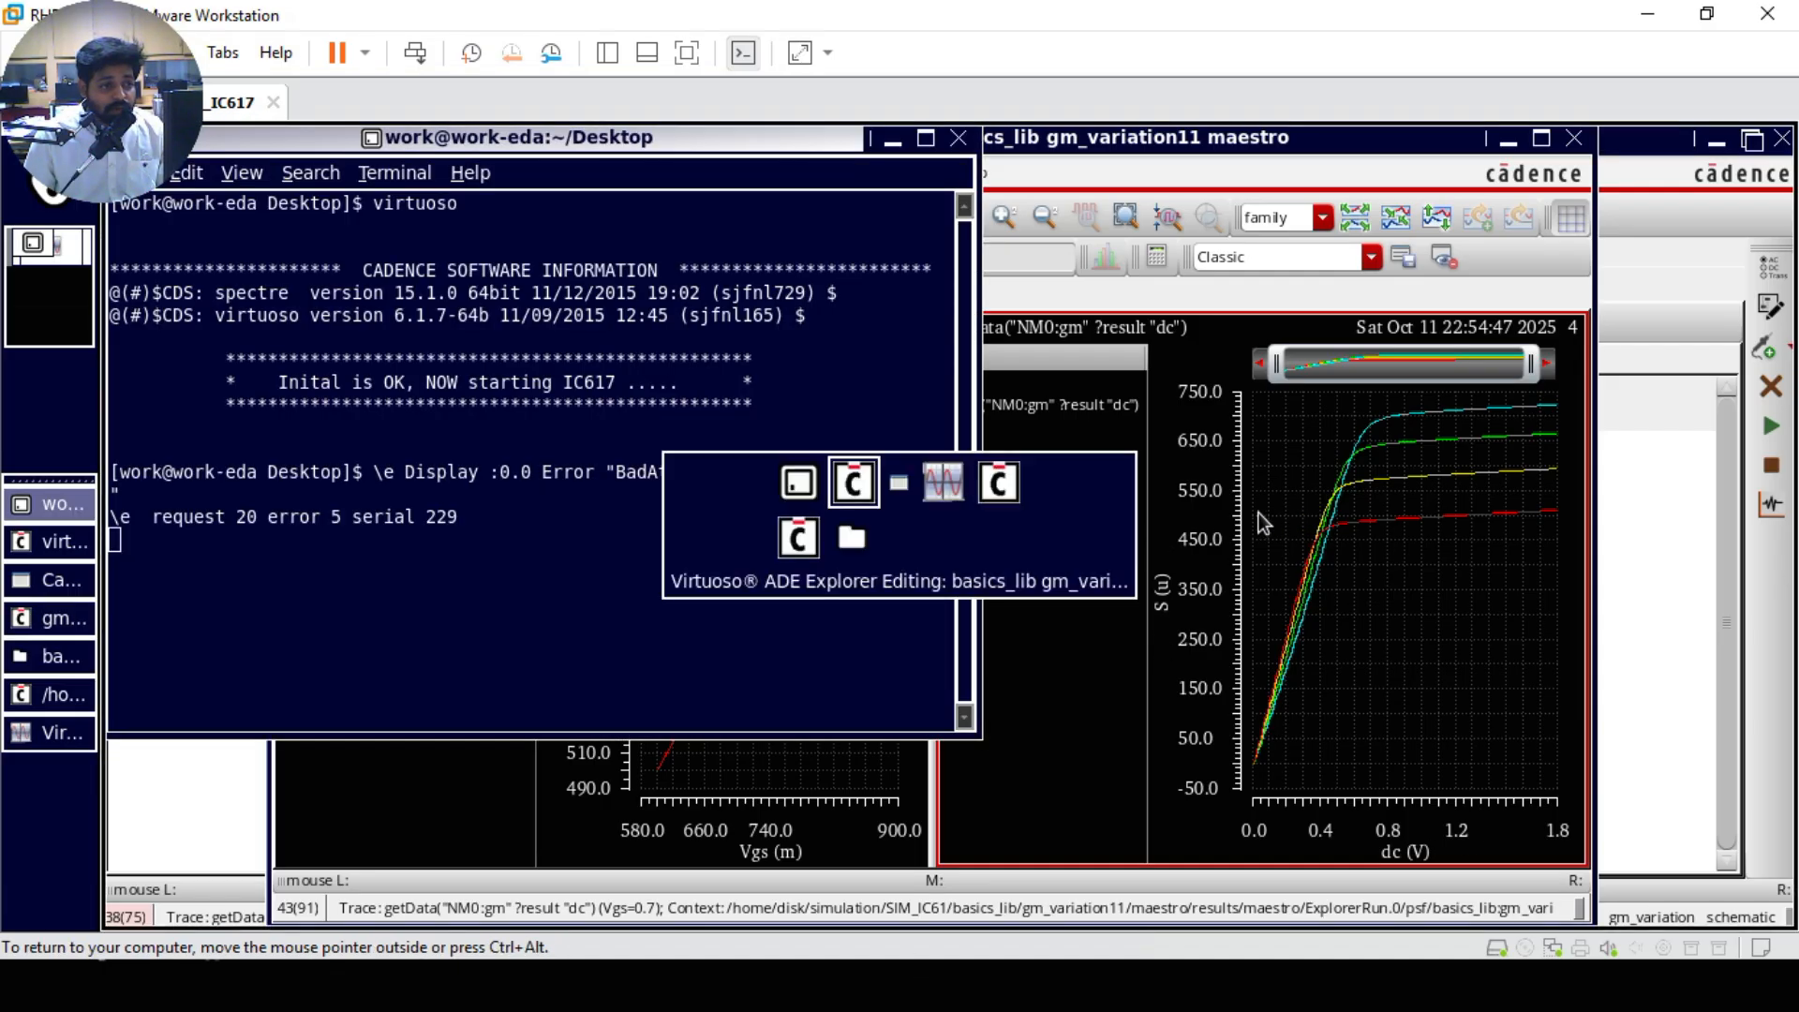
key(alt+Tab)
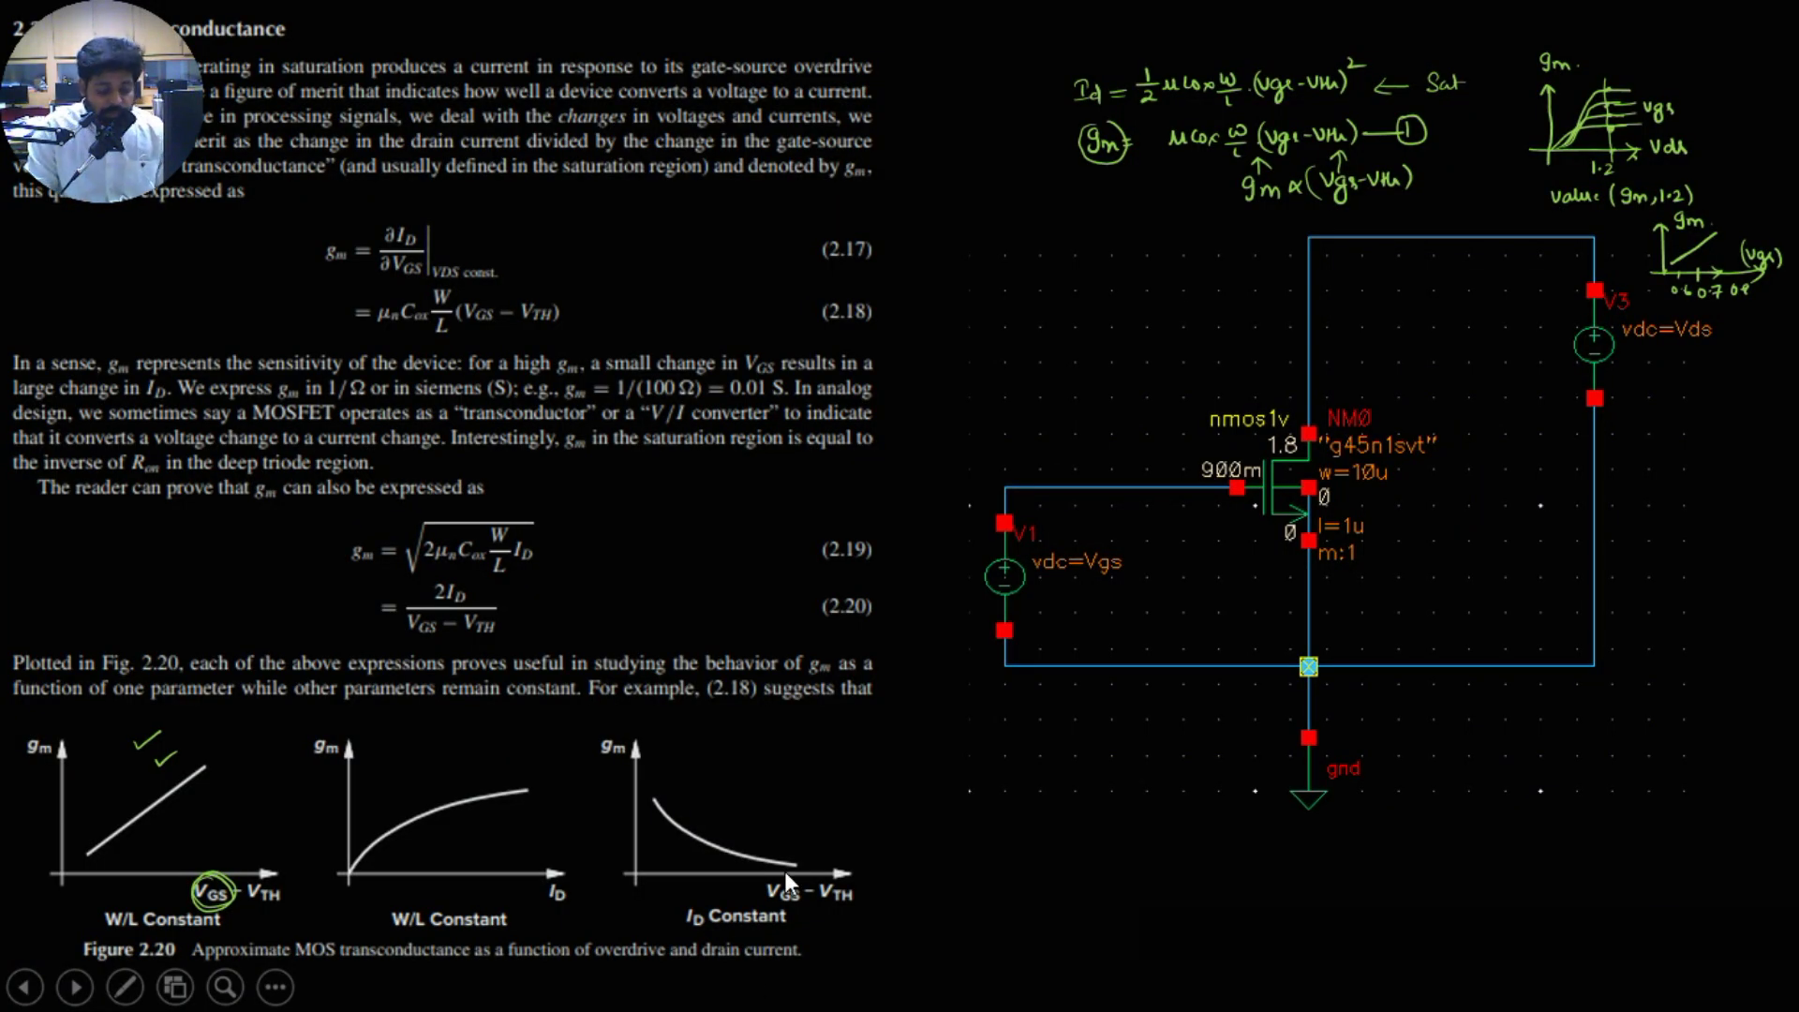
key(Right)
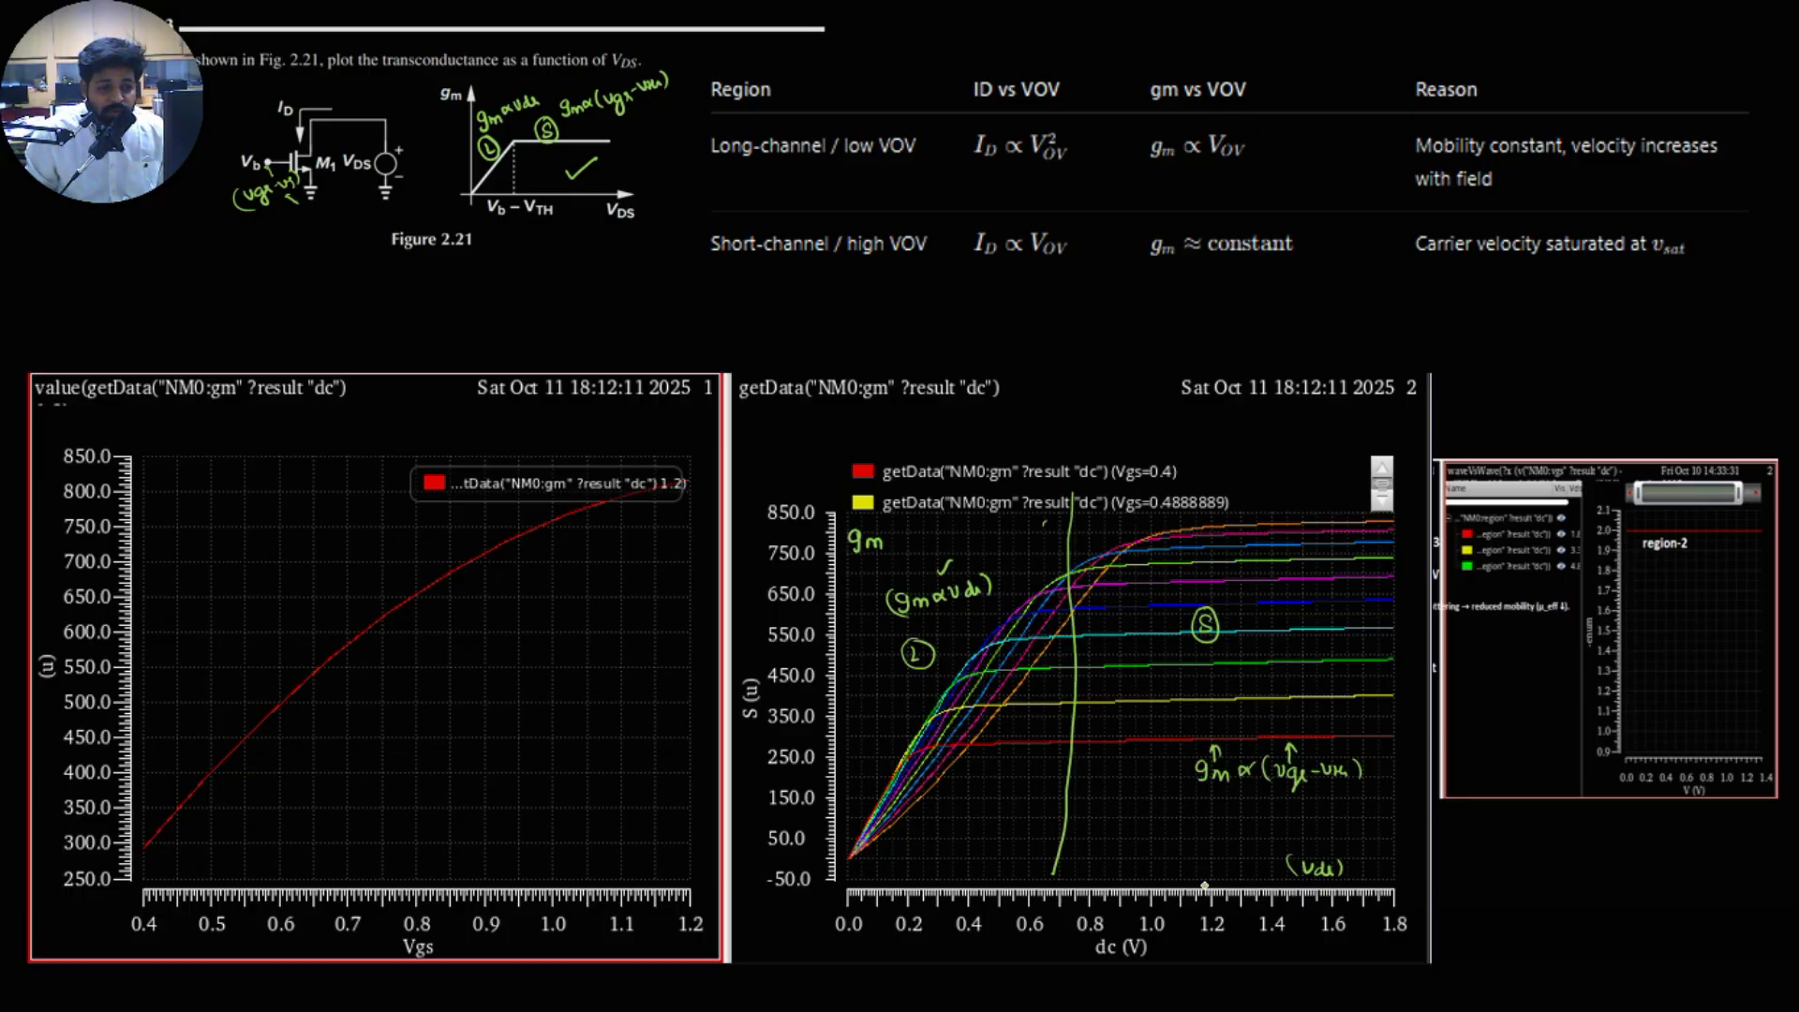
drag(1212, 893, 1209, 497)
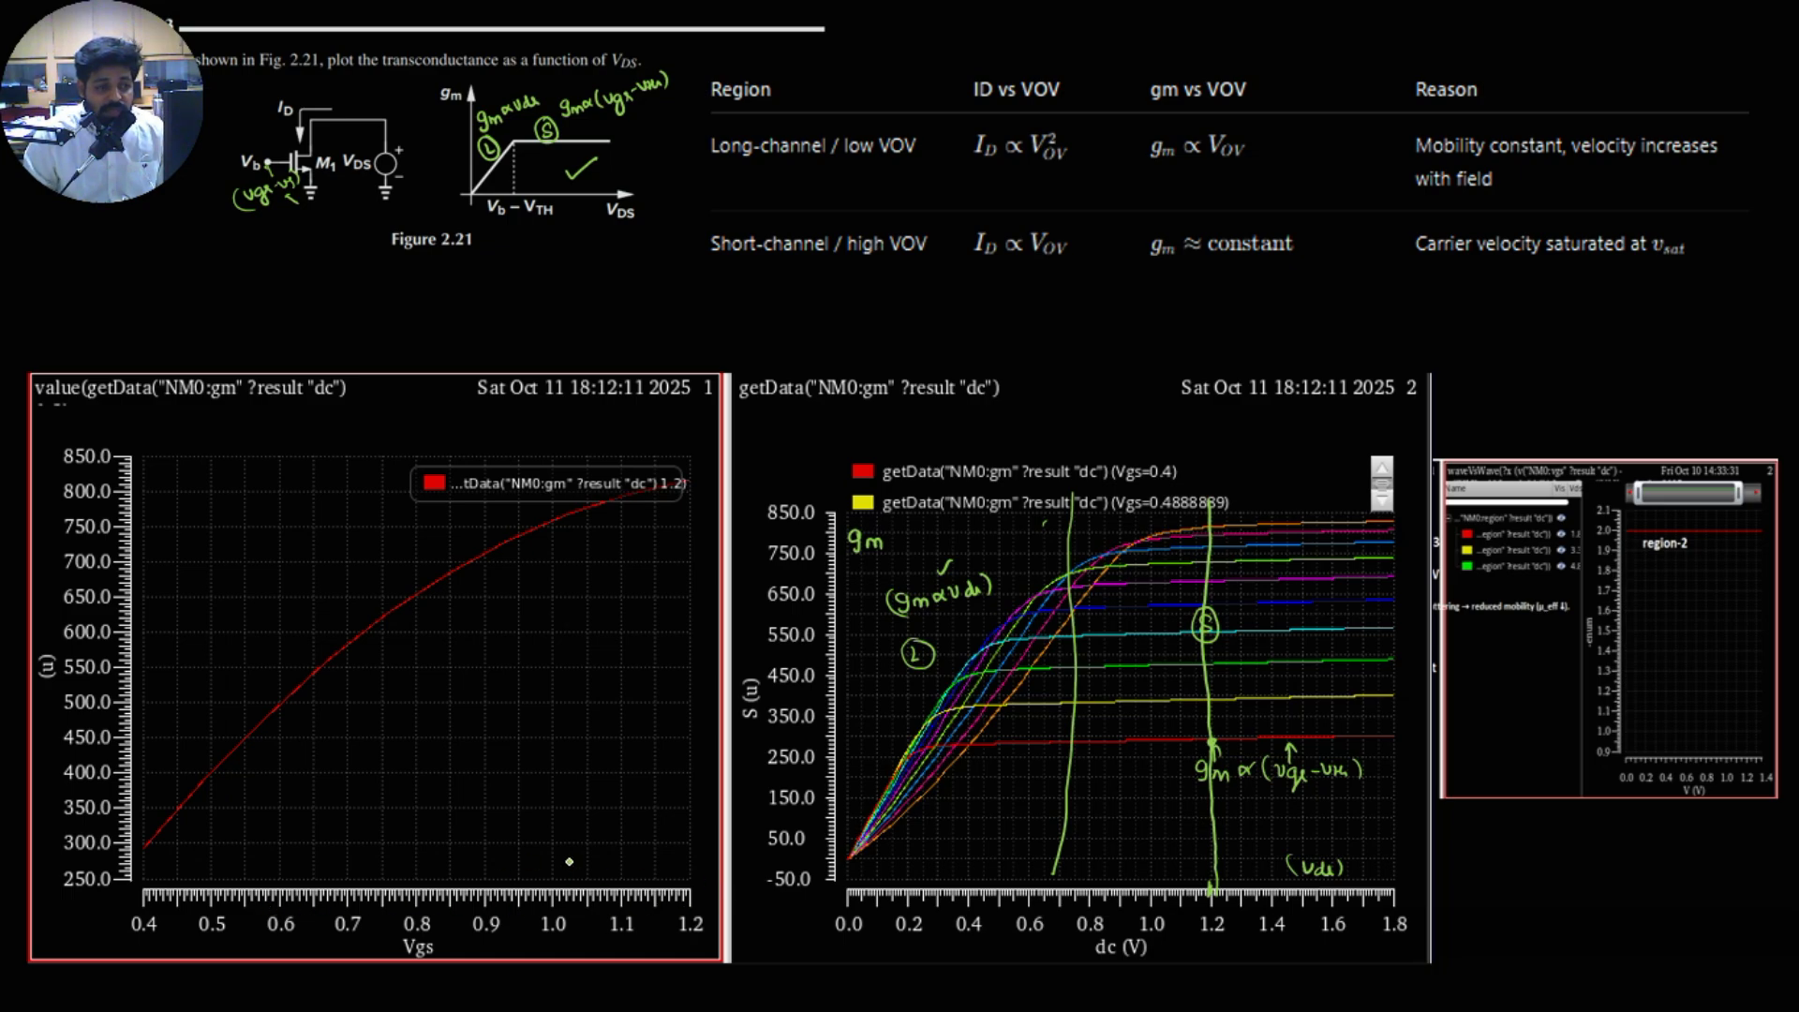
Step: Write and circle Vgs on the multi-curve plot, circle its gm and Vds labels, and draw arrows from Vgs and Vds
mouse_move(1312, 618)
mouse_down()
mouse_move(1340, 656)
mouse_move(1350, 611)
mouse_up()
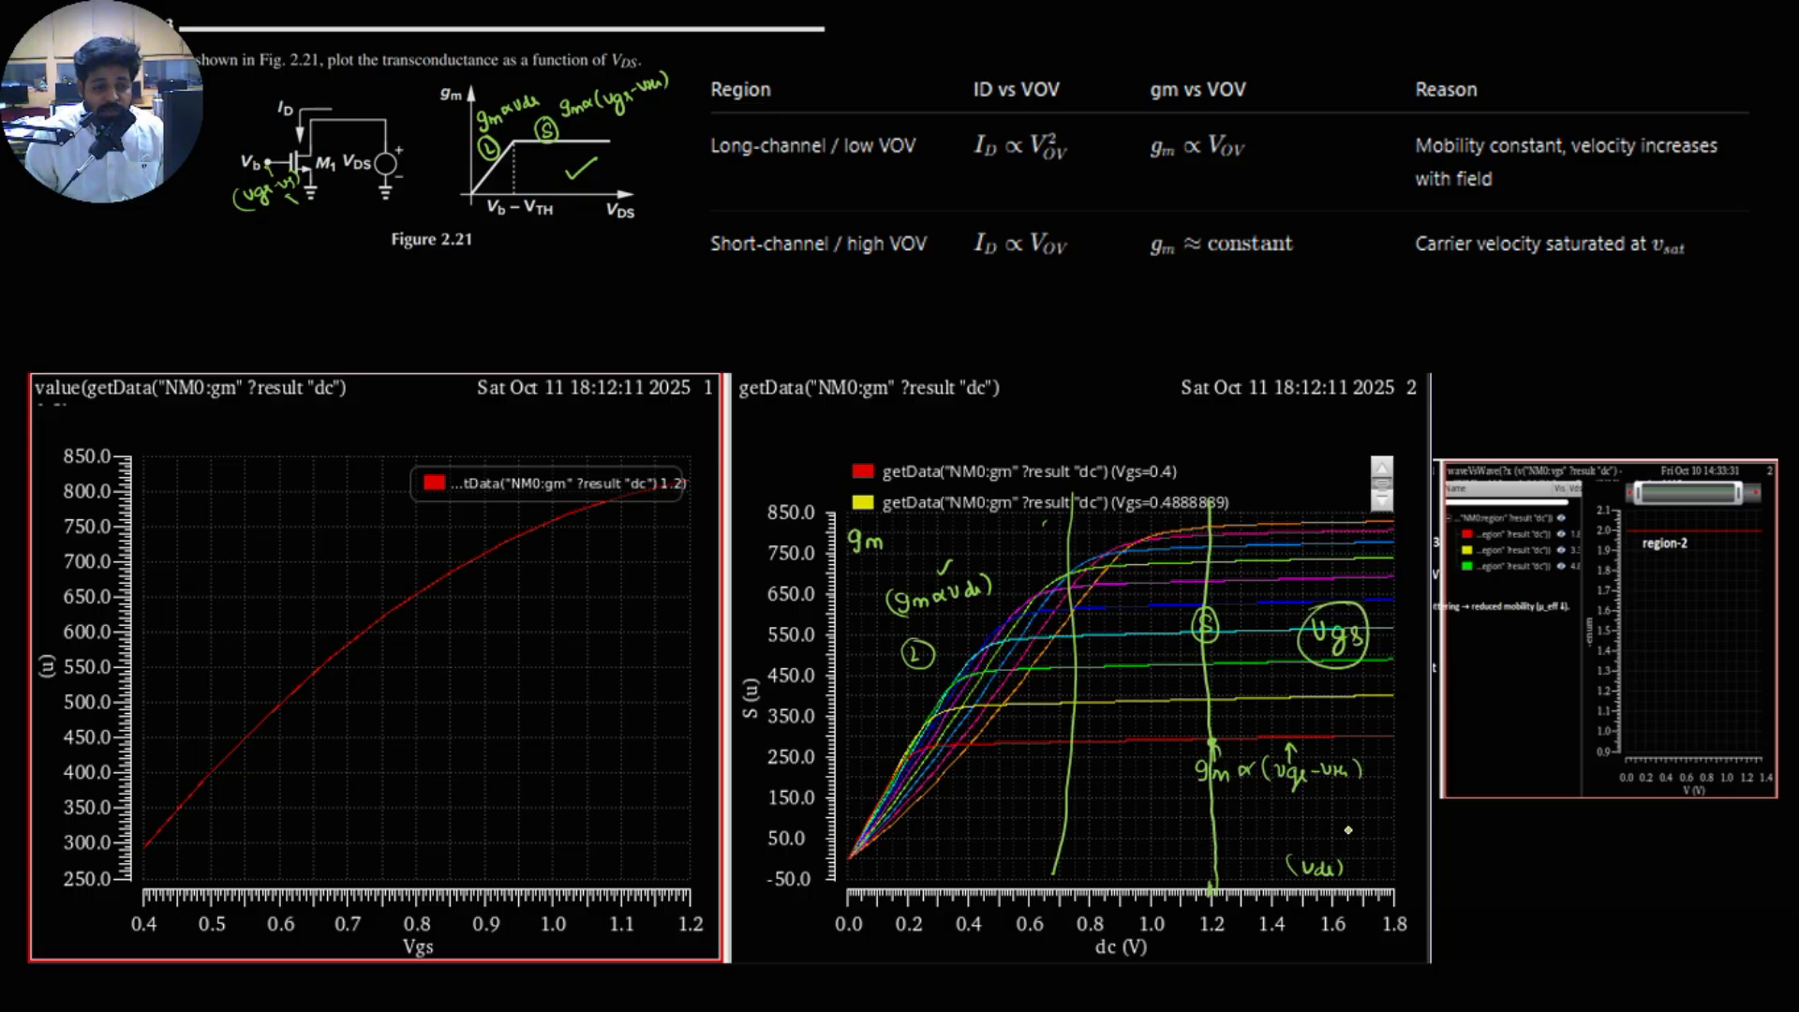
mouse_move(1323, 845)
mouse_down()
mouse_move(1290, 875)
mouse_move(1335, 841)
mouse_move(1302, 848)
mouse_up()
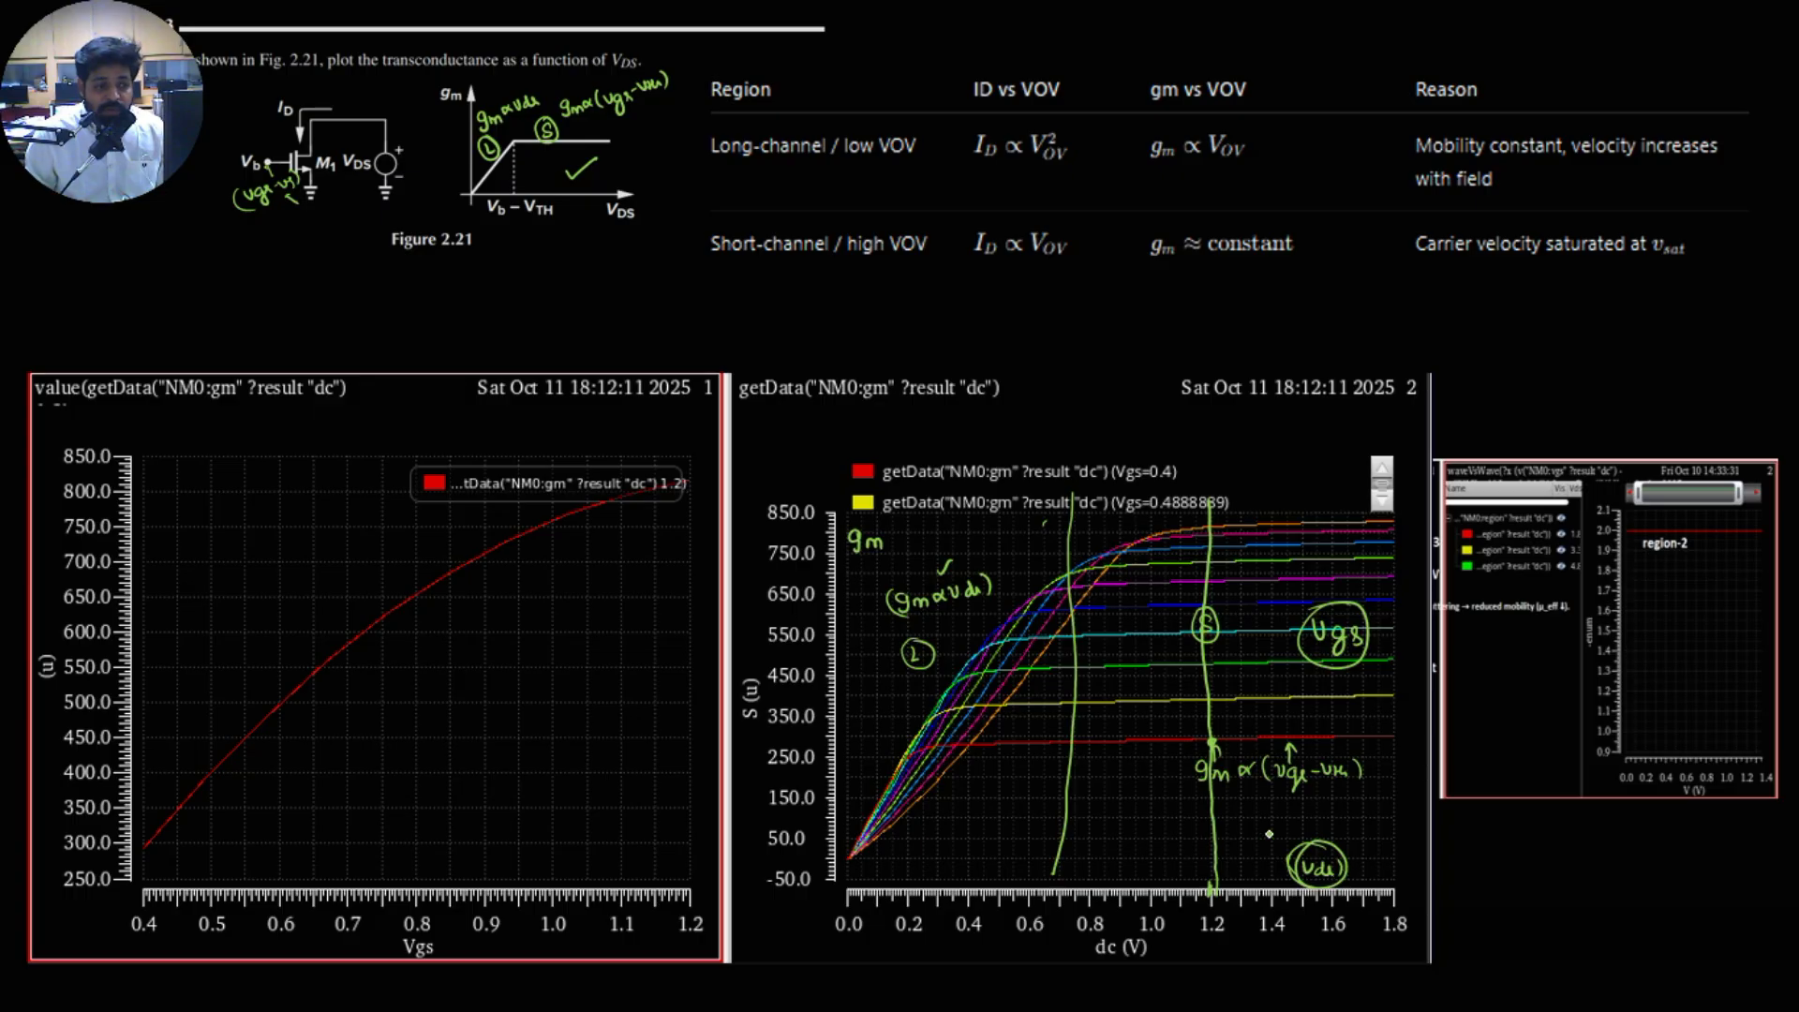
mouse_move(860, 522)
mouse_down()
mouse_move(890, 555)
mouse_move(867, 523)
mouse_up()
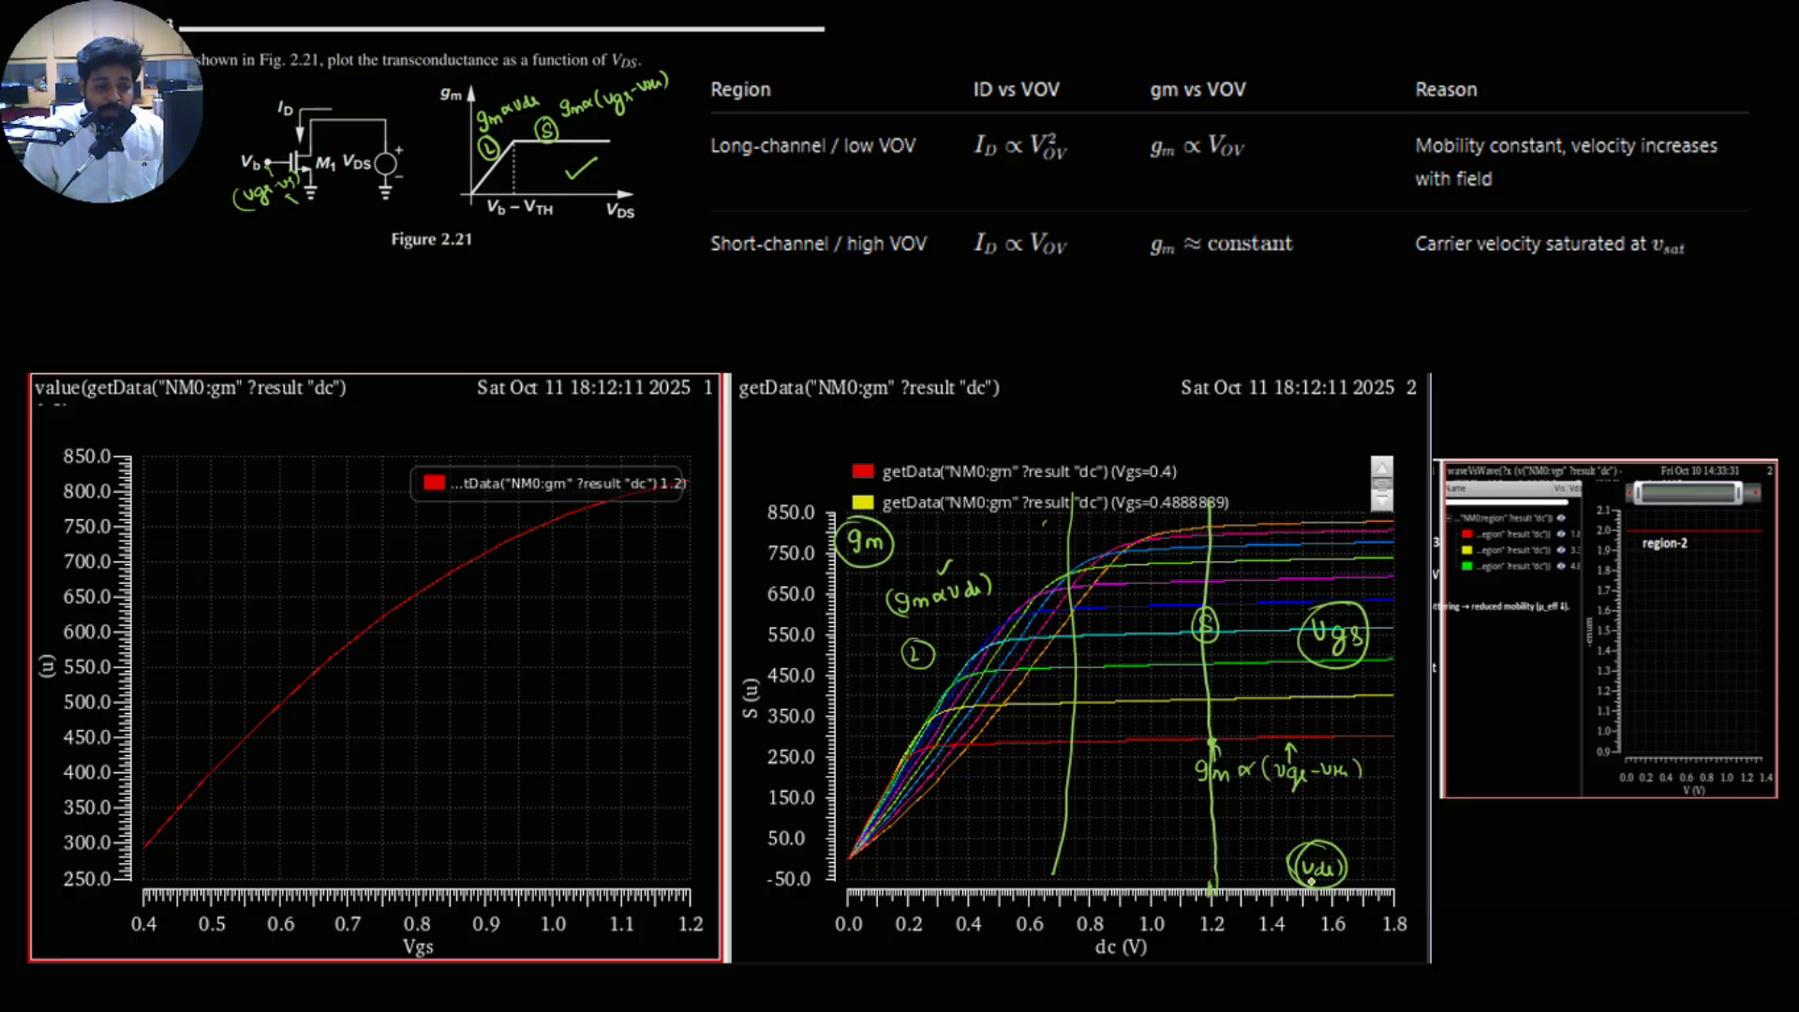
mouse_move(1344, 853)
mouse_down()
mouse_move(1396, 842)
mouse_move(1380, 857)
mouse_up()
drag(1348, 659, 1373, 860)
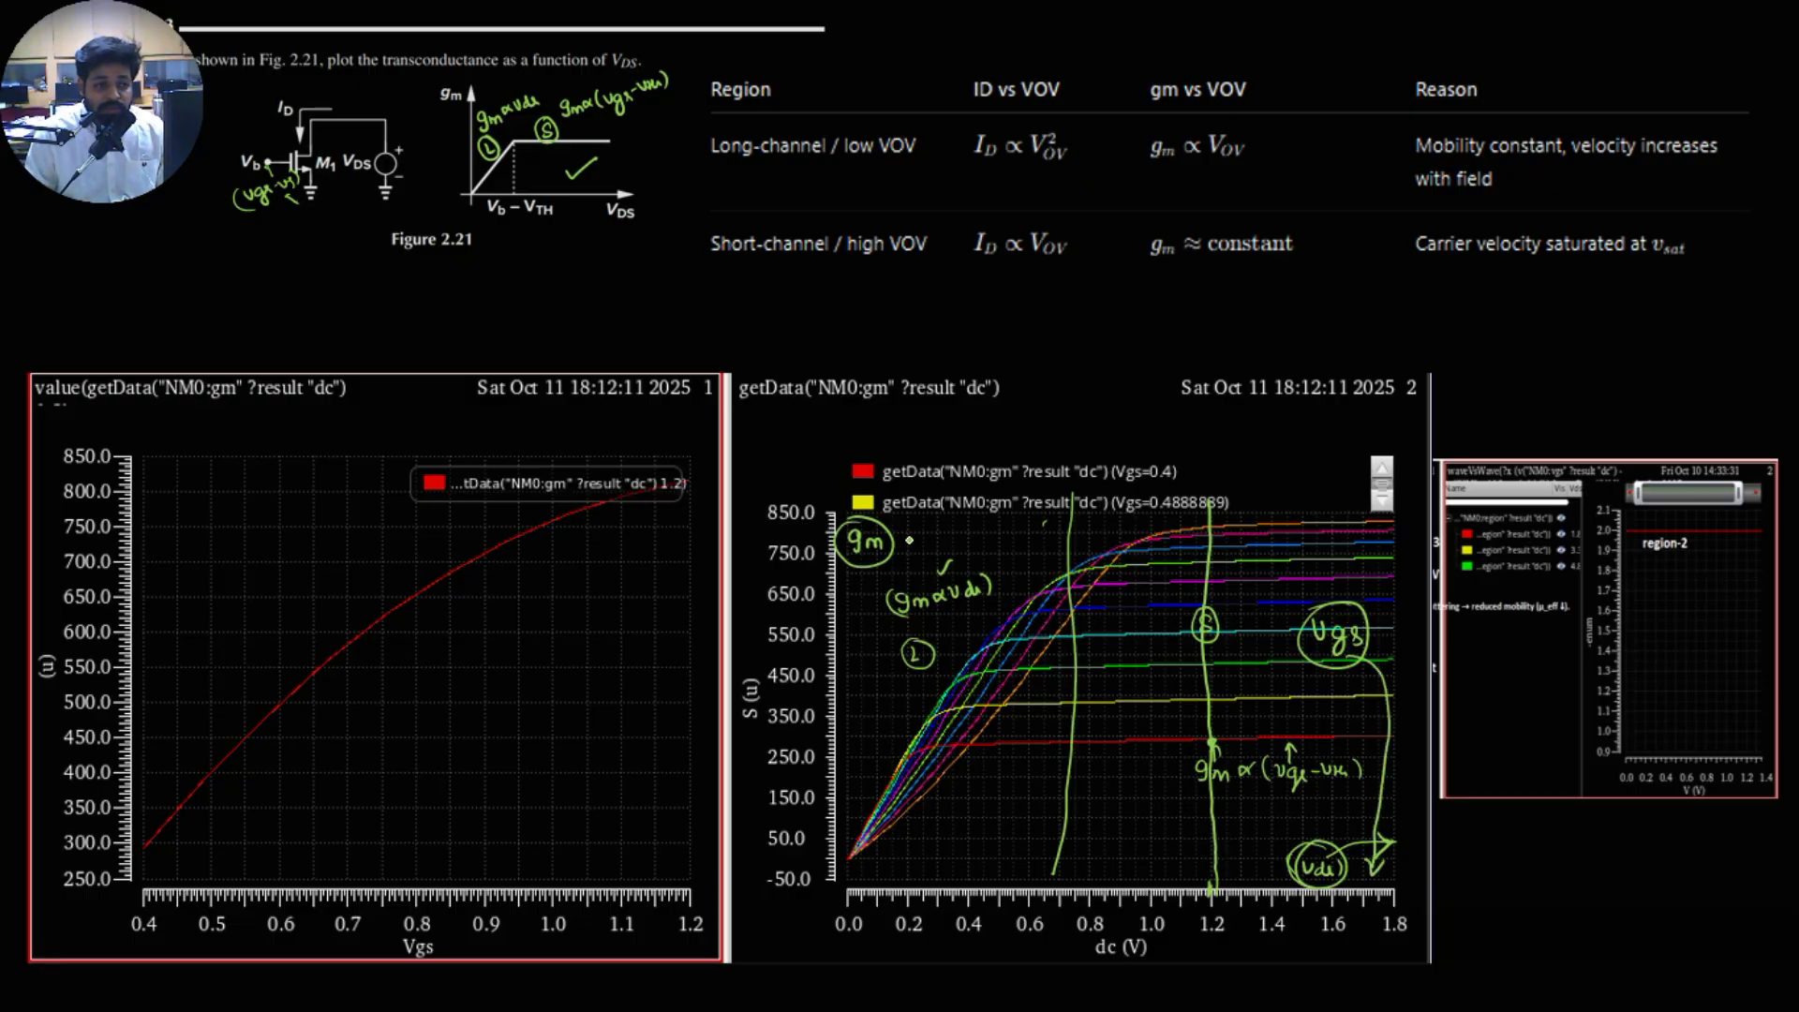
Step: Label the single-curve value plot's vertical axis gm and its horizontal axis (Vgs)
mouse_move(158, 456)
mouse_down()
mouse_move(155, 479)
mouse_move(182, 468)
mouse_up()
drag(625, 857, 669, 872)
drag(622, 855, 619, 882)
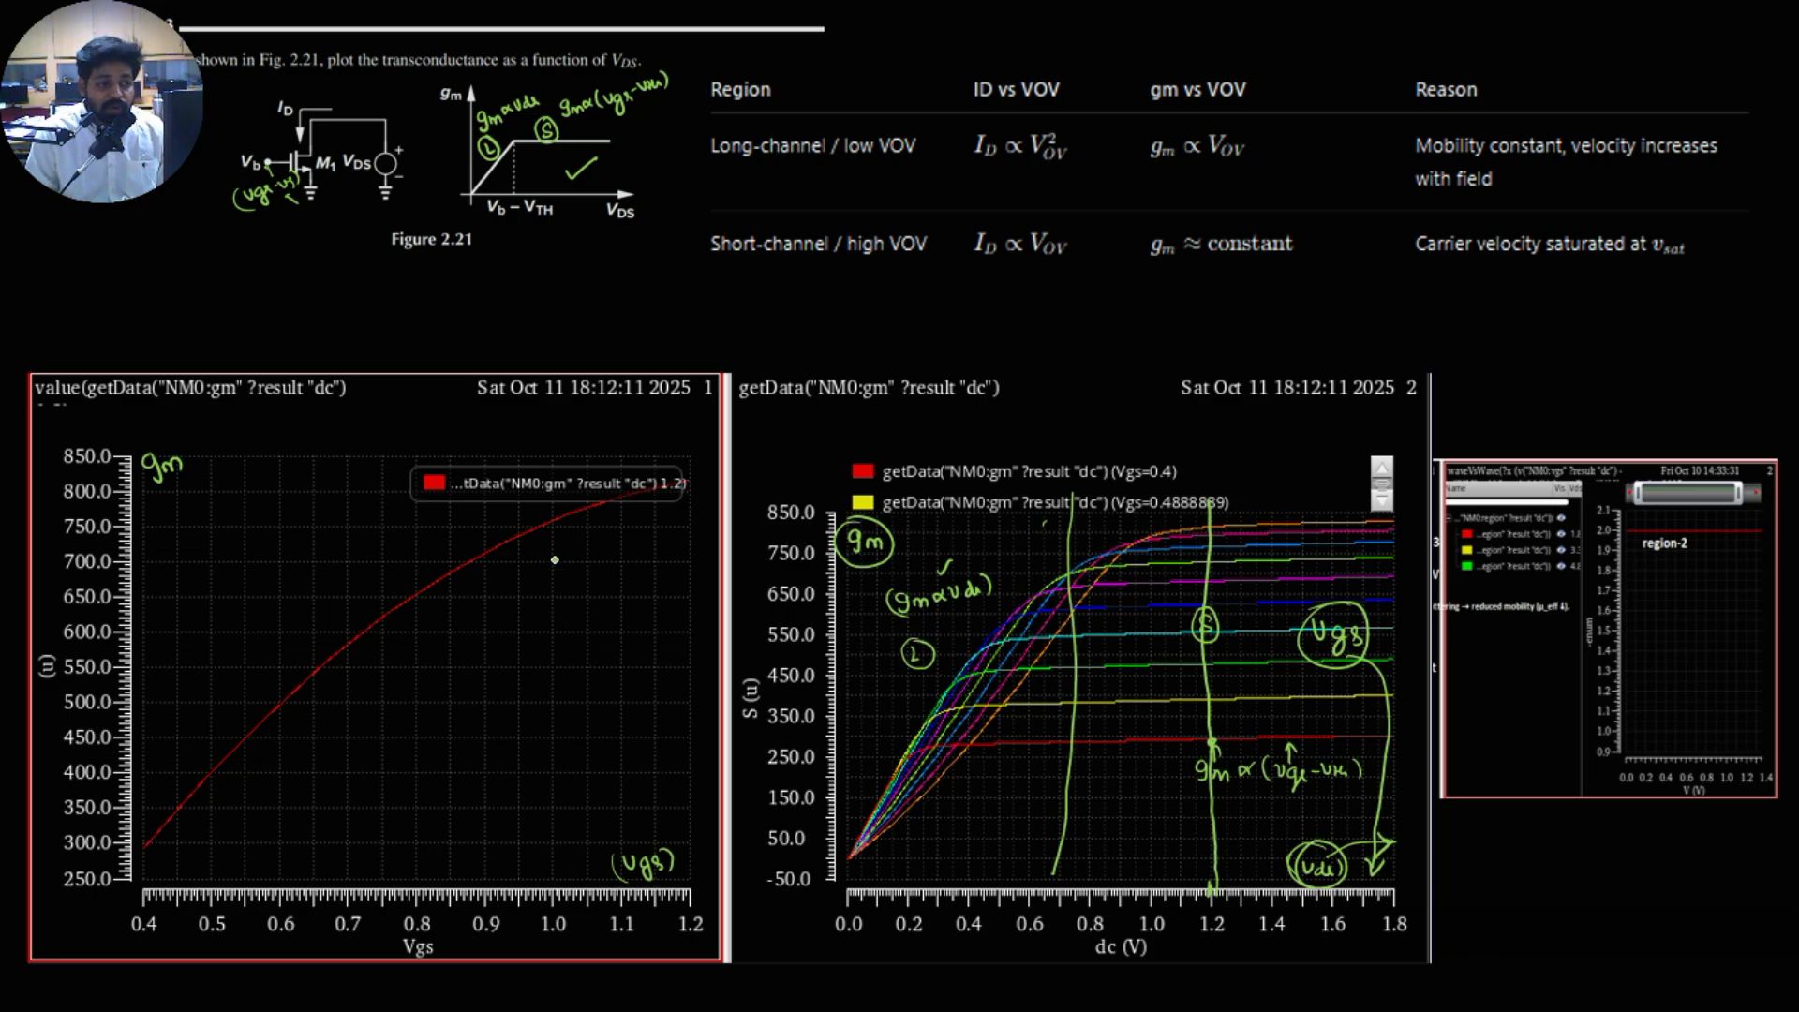
Step: Switch to the textbook PDF in Chrome and examine the transconductance curves in Figure 2.20
key(alt+Tab)
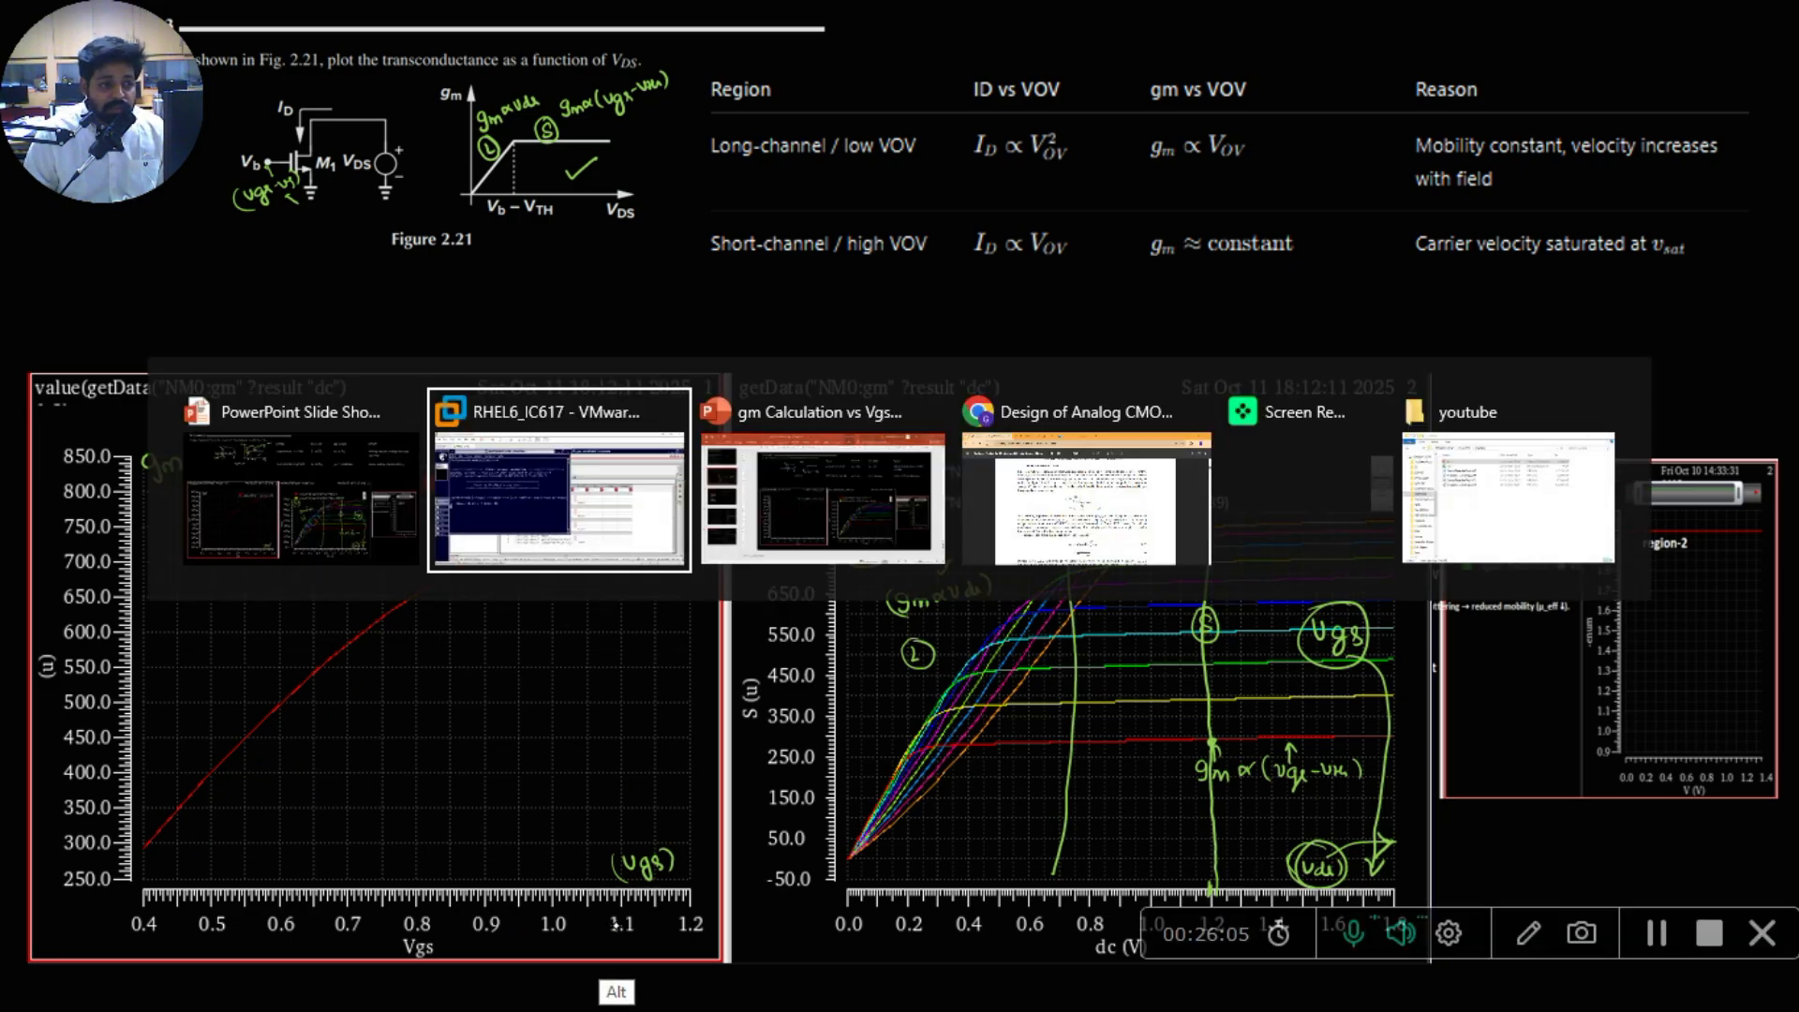
key(alt+Tab)
key(alt+Tab)
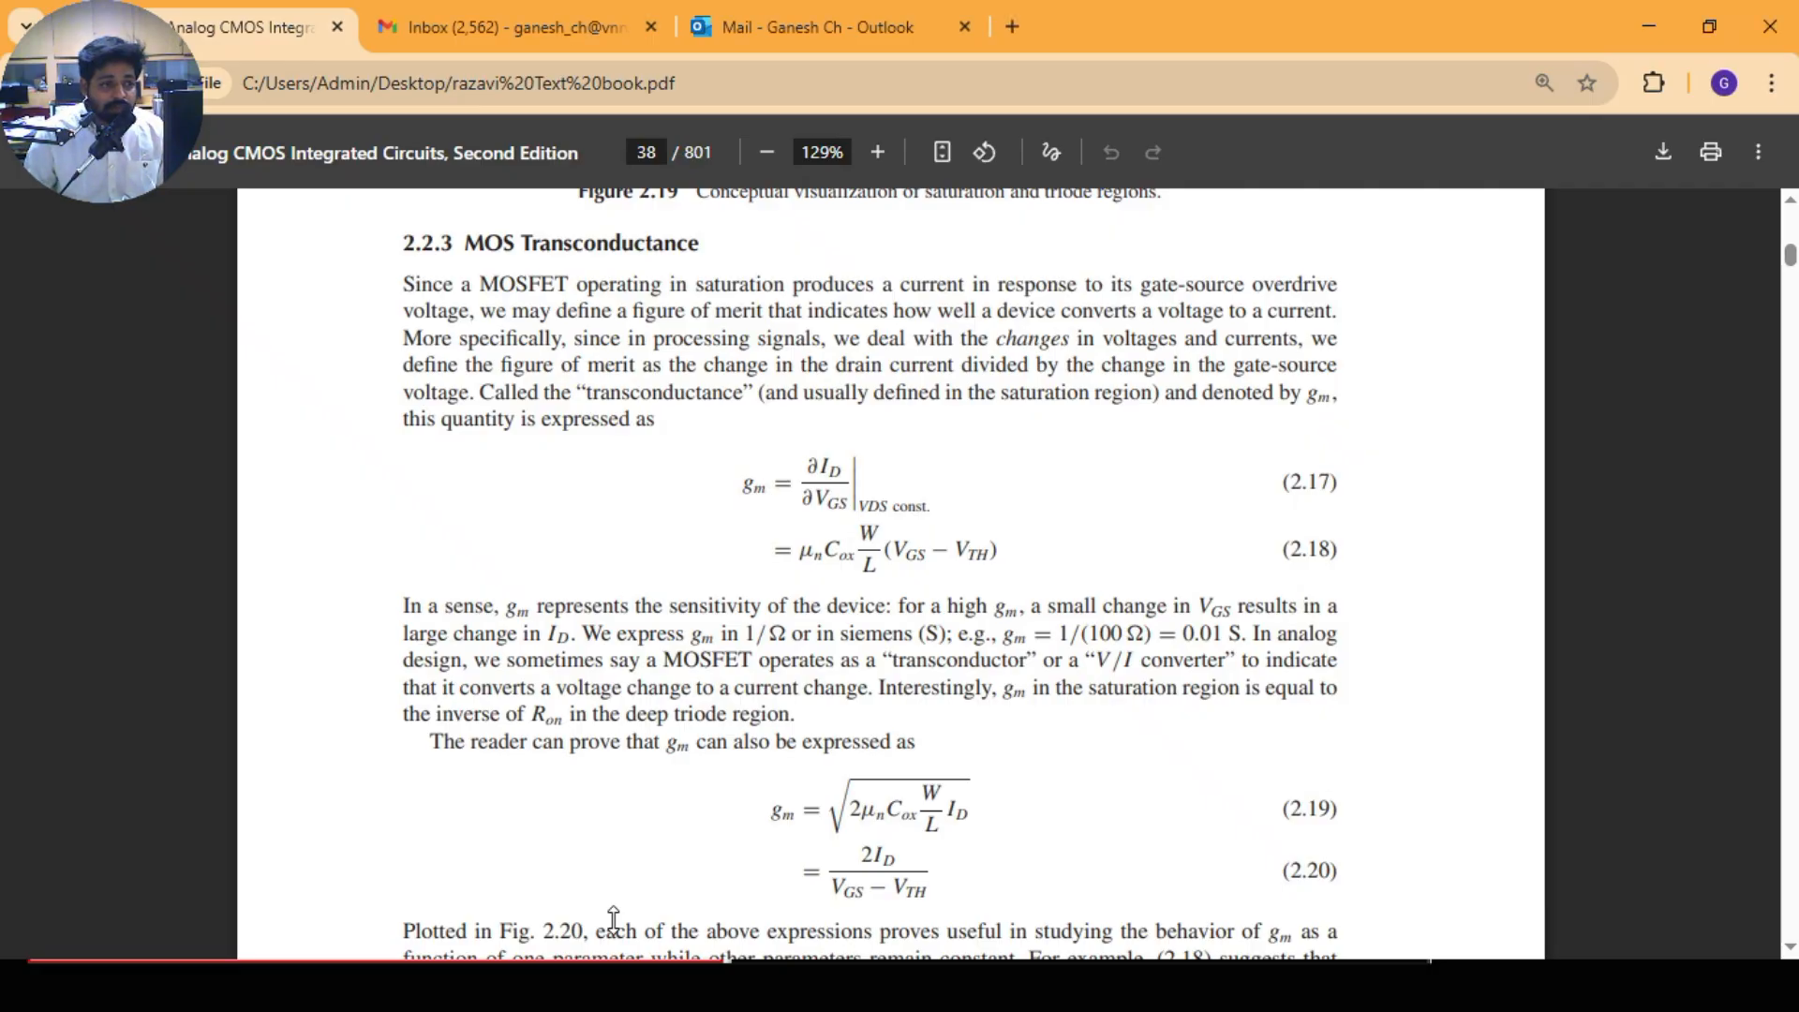
scroll(682, 754, down, 10)
scroll(678, 748, down, 3)
scroll(677, 744, up, 3)
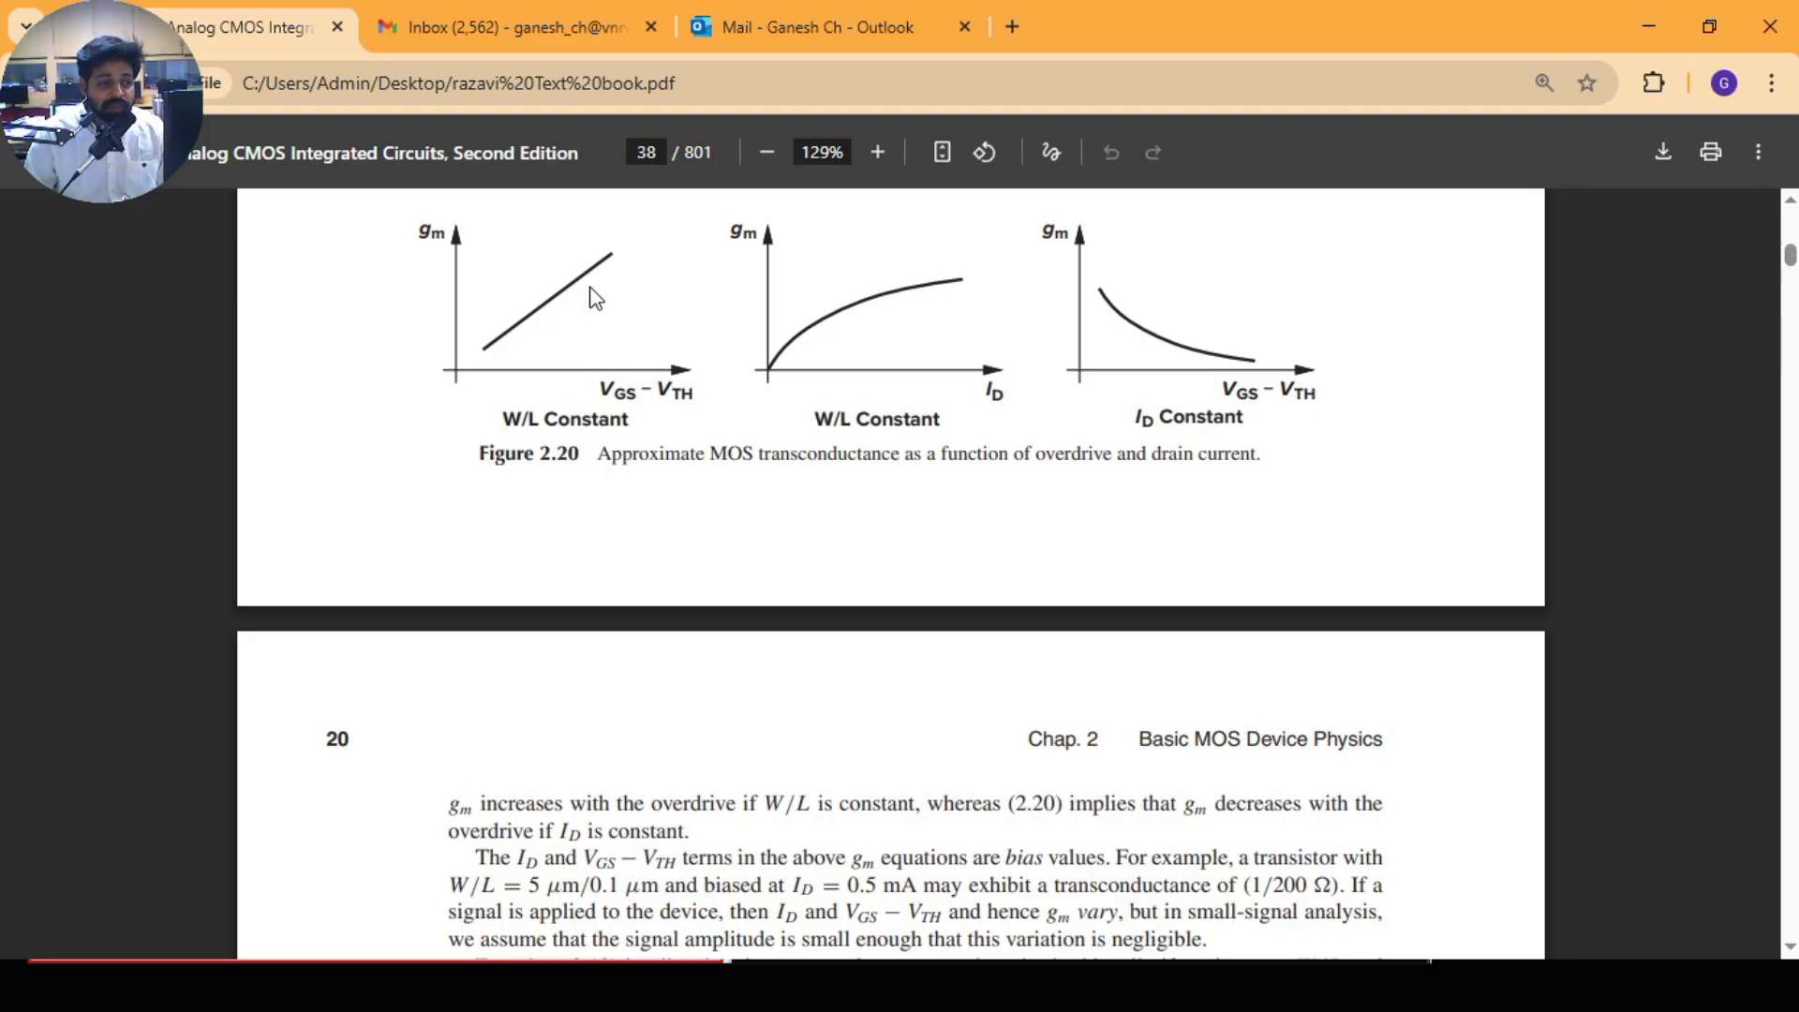
Step: Switch to Virtuoso in the virtual machine, close the gm waveform window, and show the output definitions in ADE Explorer
key(alt+Tab)
key(alt+Tab)
key(alt+Tab)
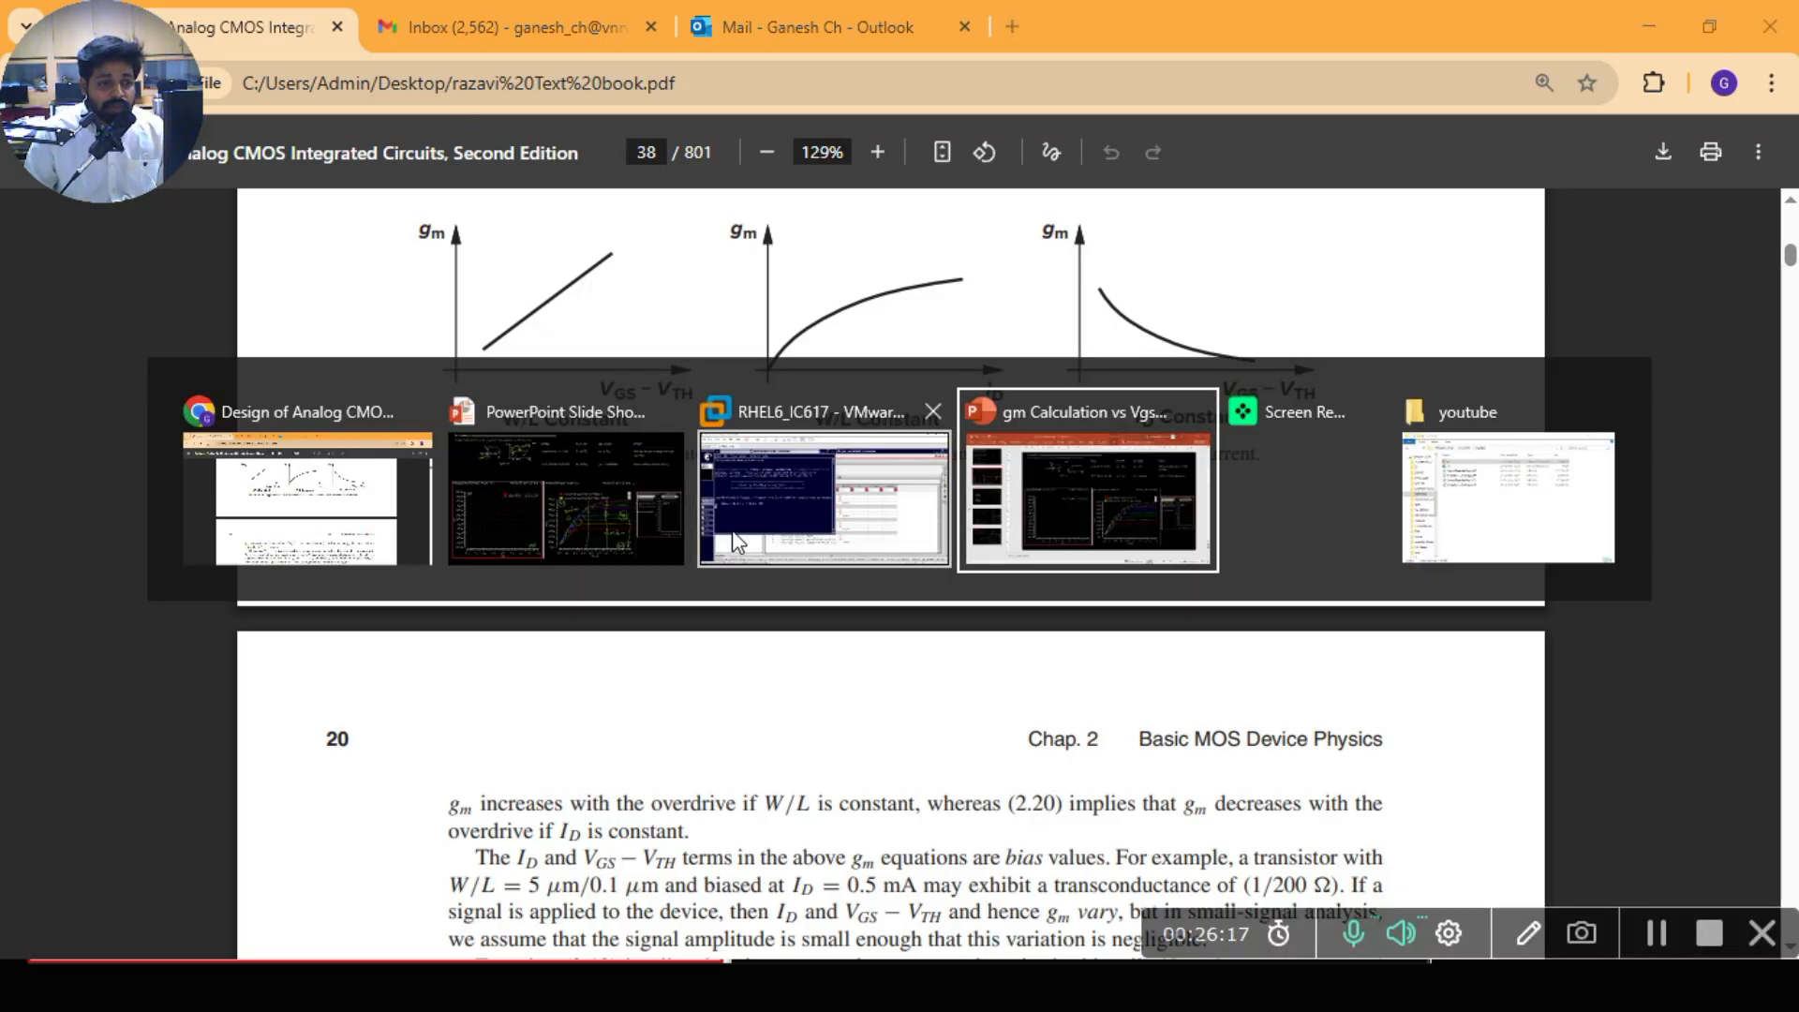
key(alt+Tab)
key(alt+Tab)
key(alt+Tab)
key(alt+Tab)
key(alt+Tab)
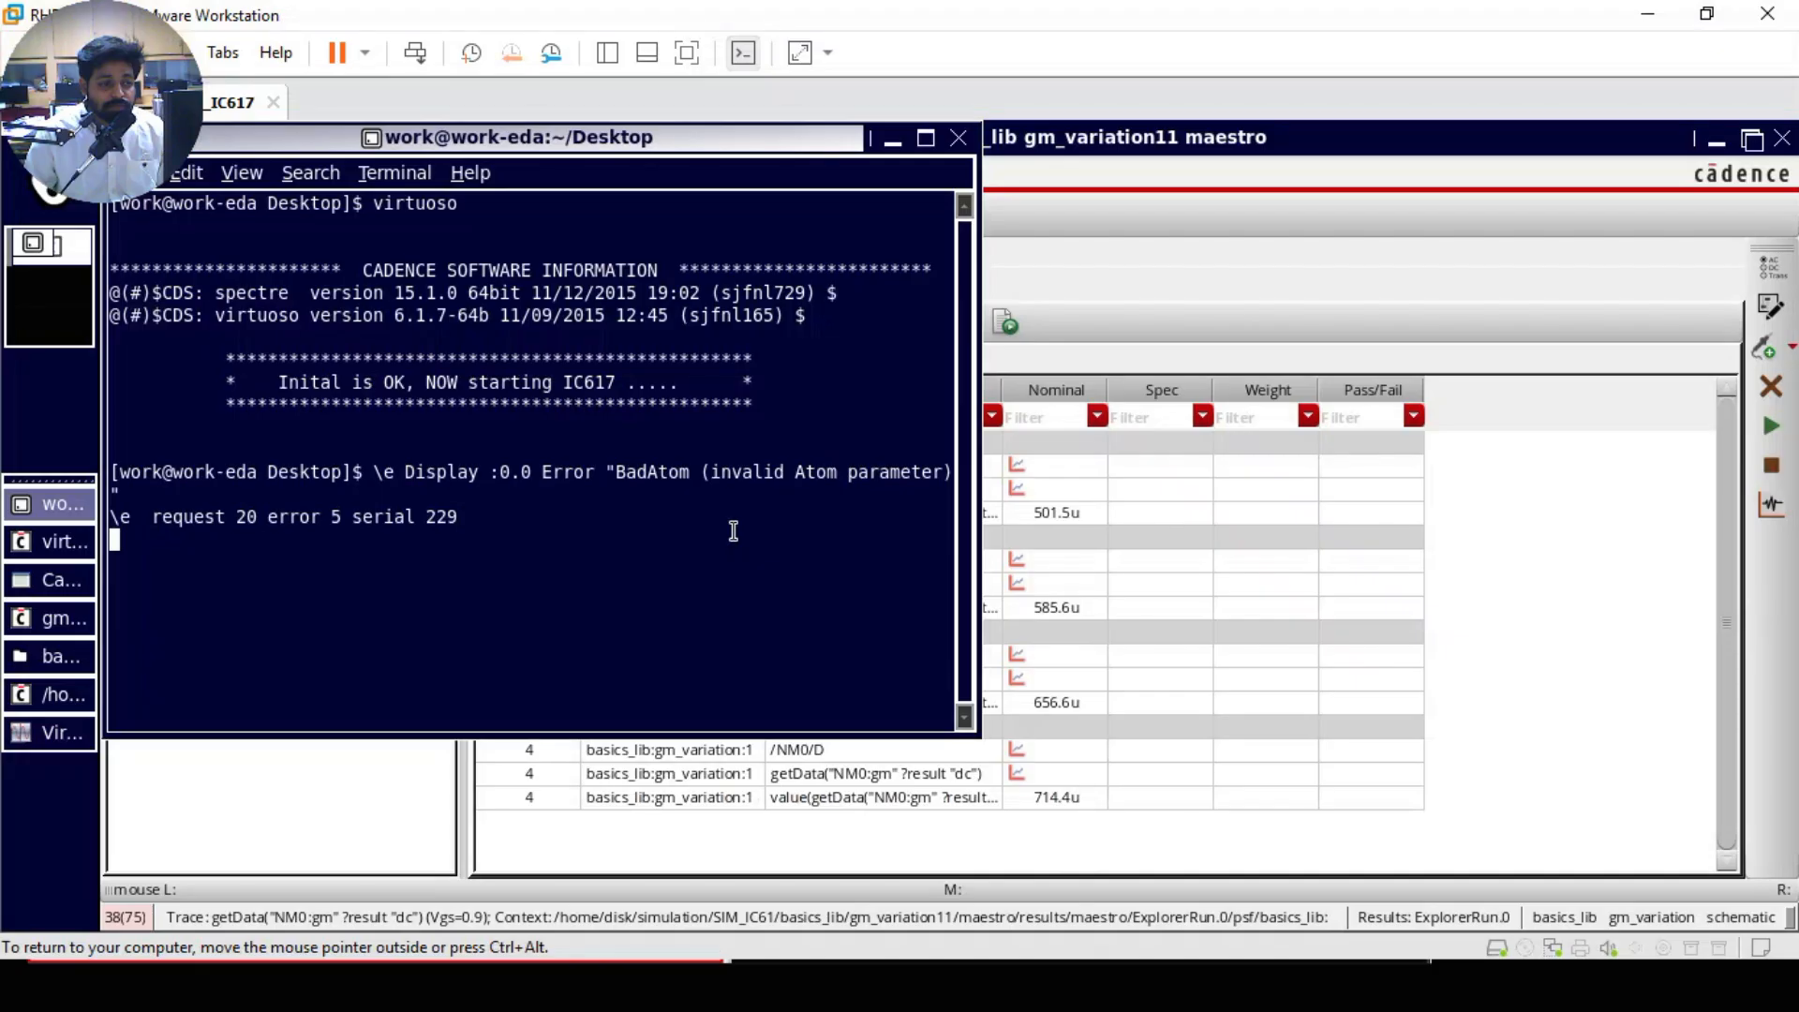
click(47, 732)
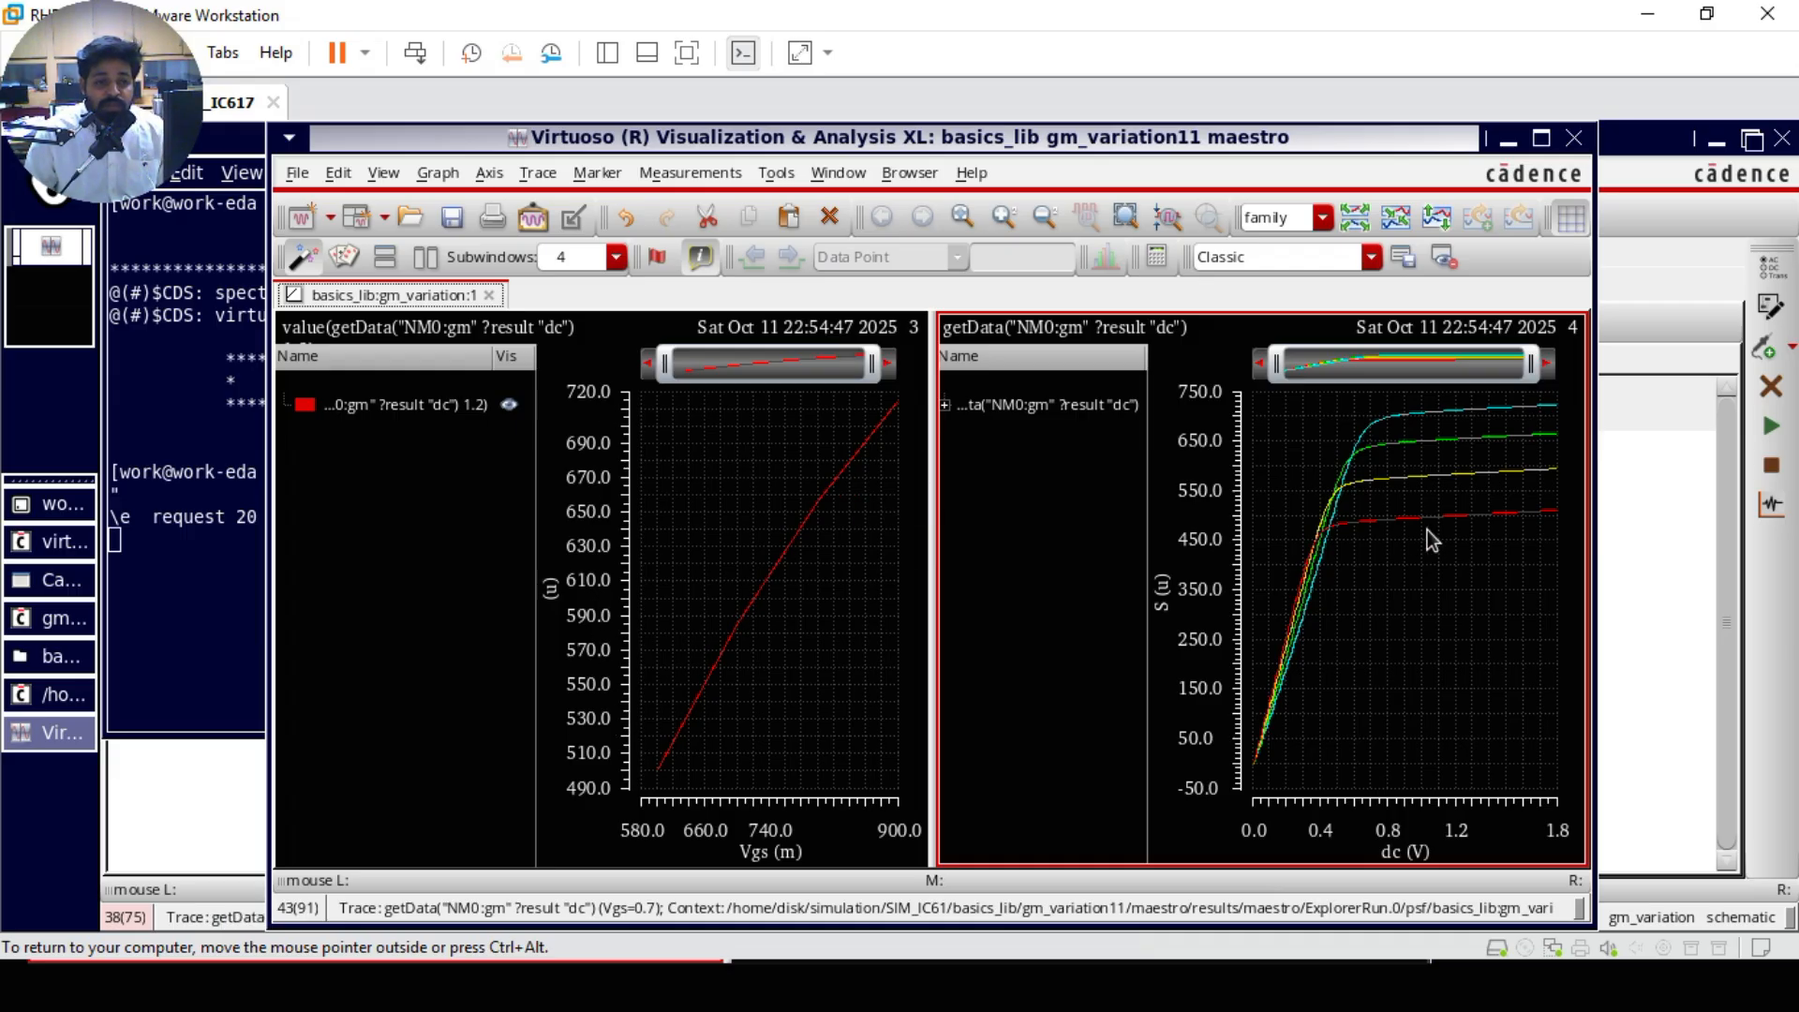
click(1575, 138)
click(1295, 560)
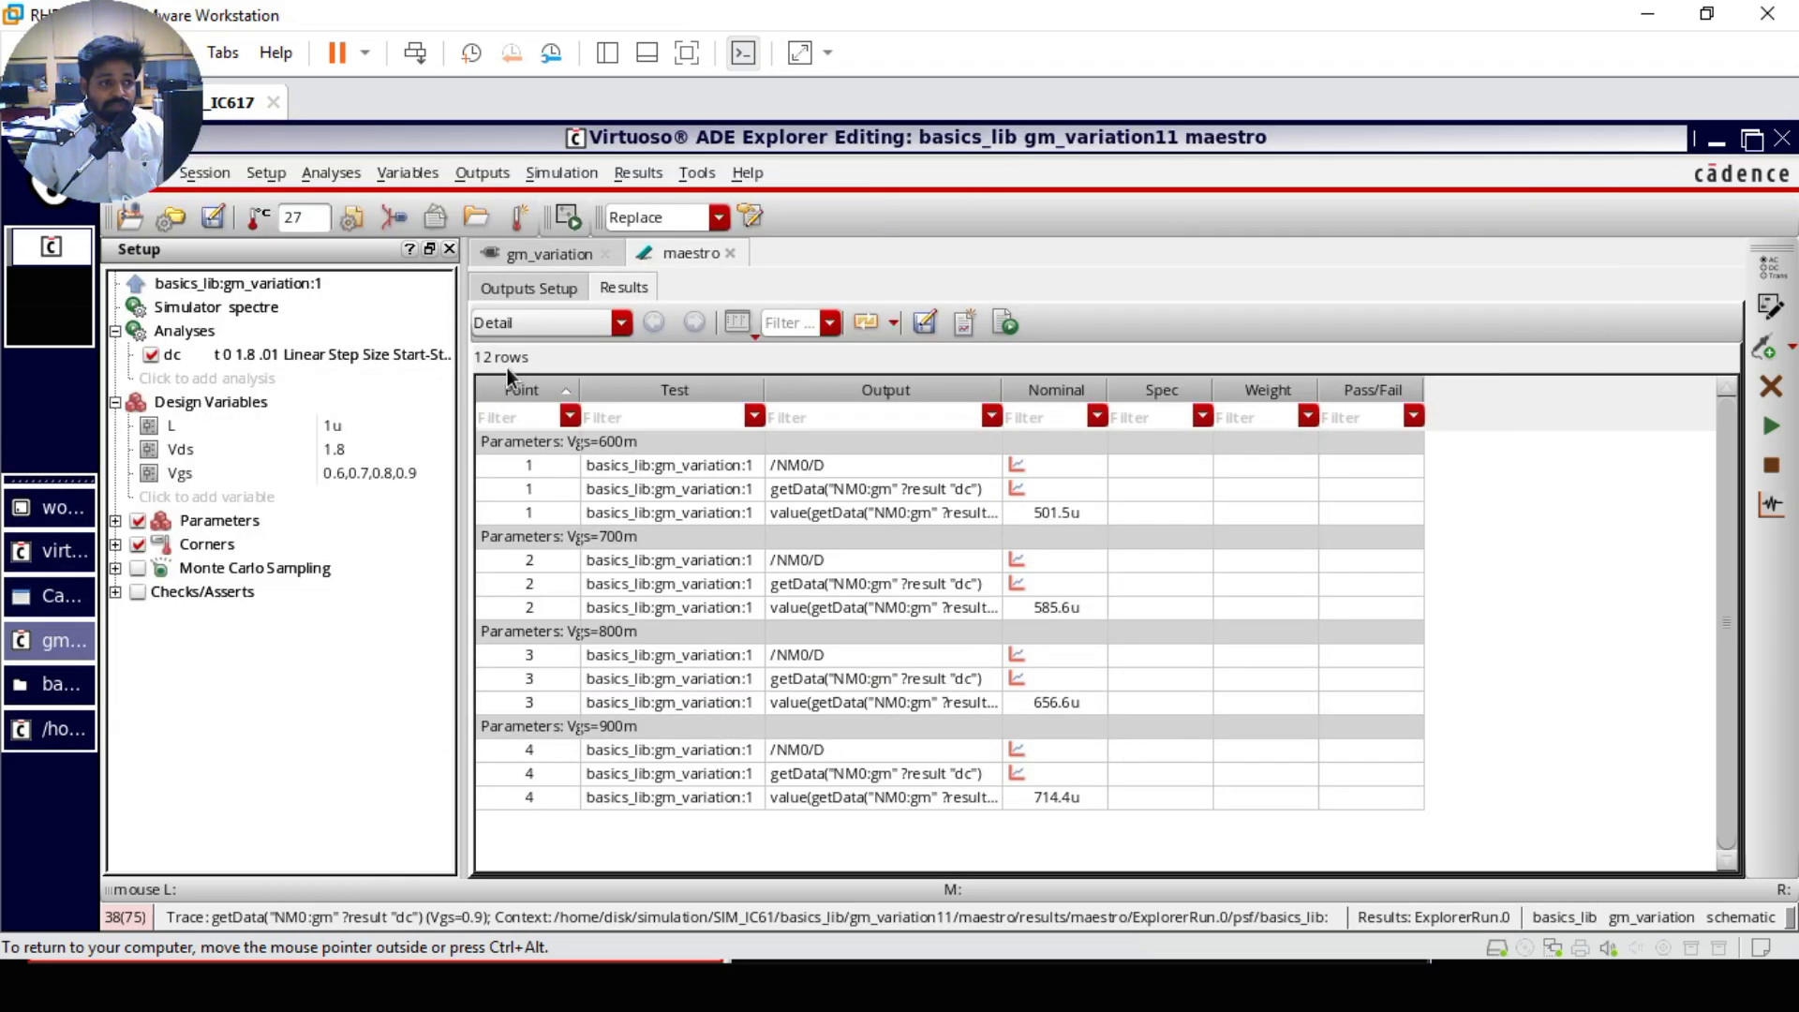
click(521, 291)
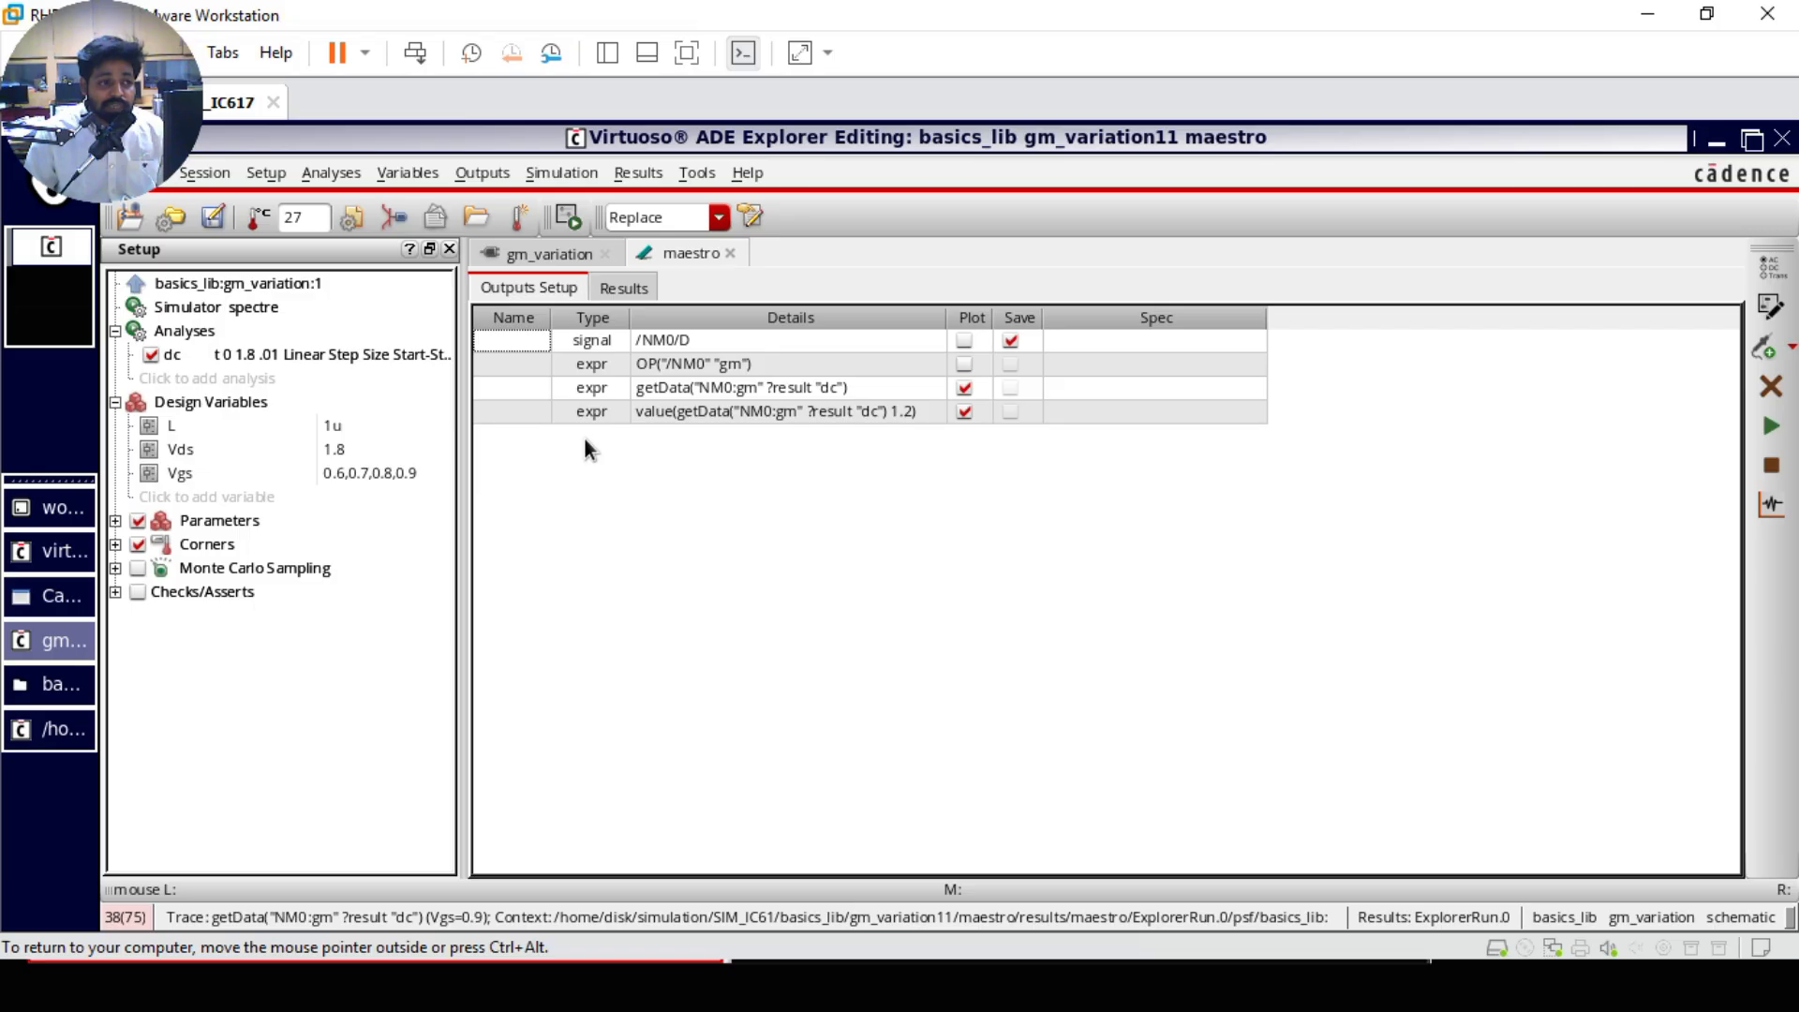
Step: Open the parameter settings of the Vgs design variable and add a From/To specification
double_click(374, 474)
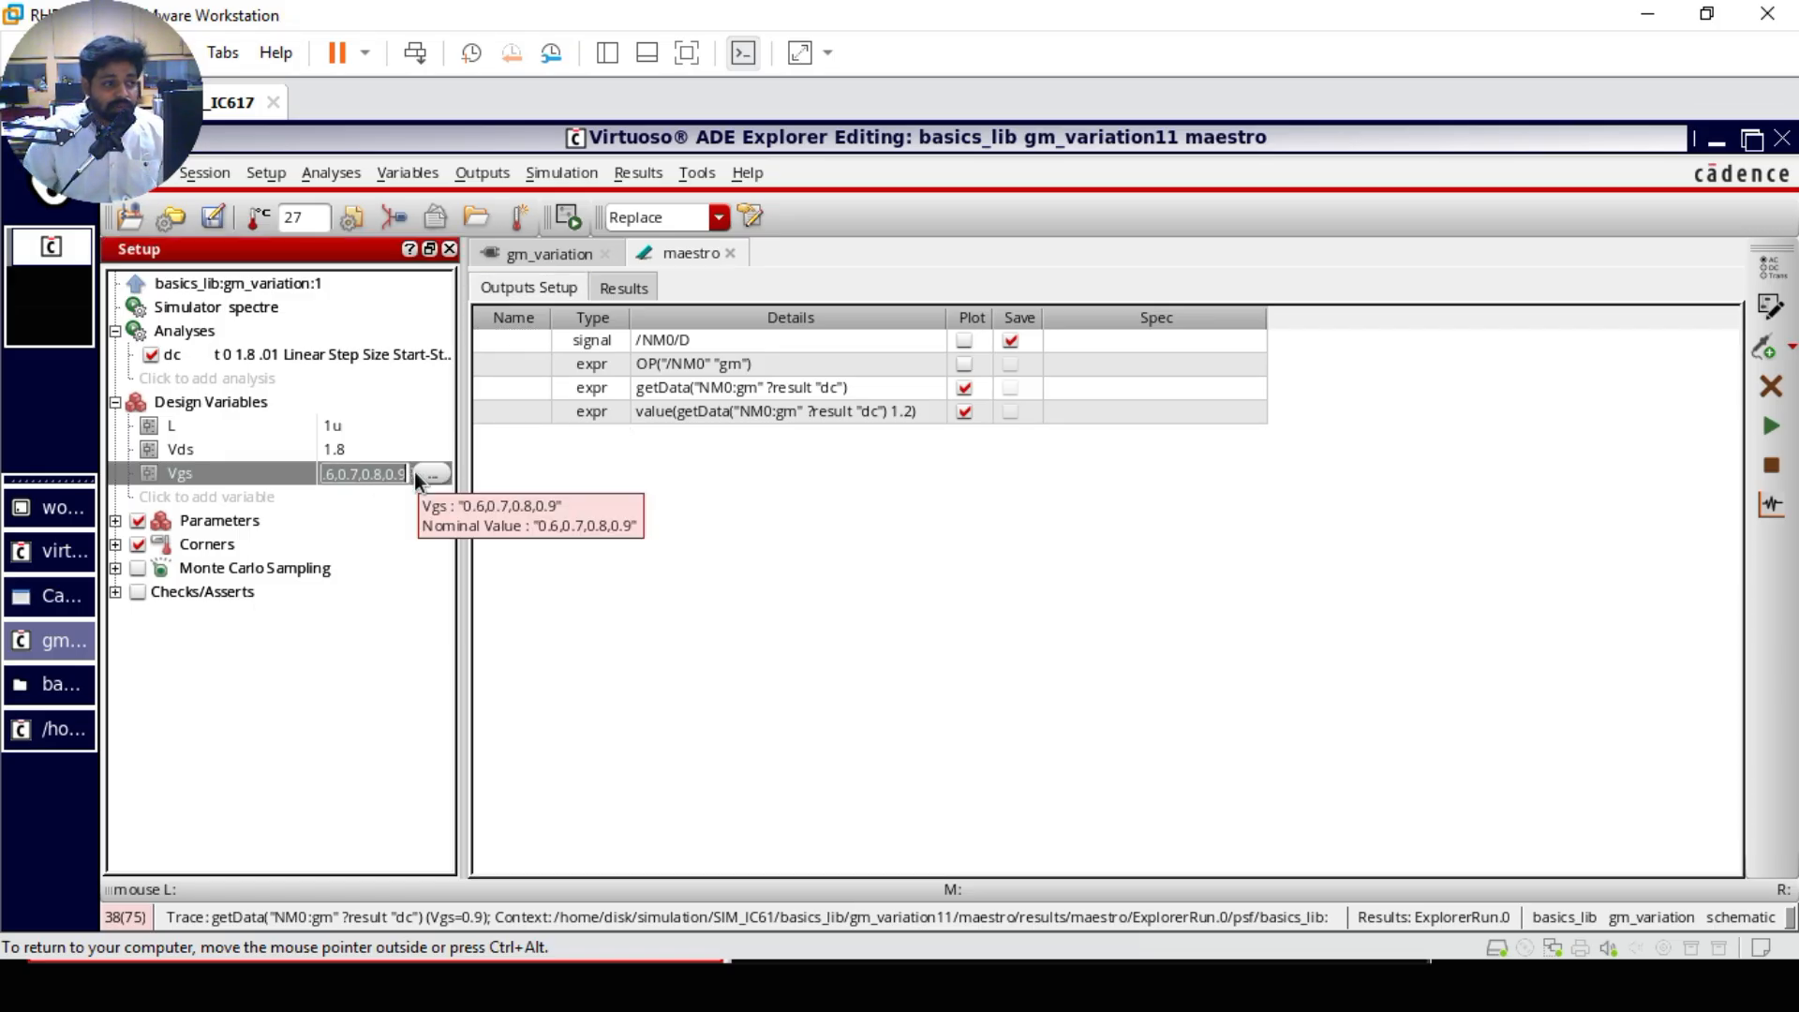
click(434, 474)
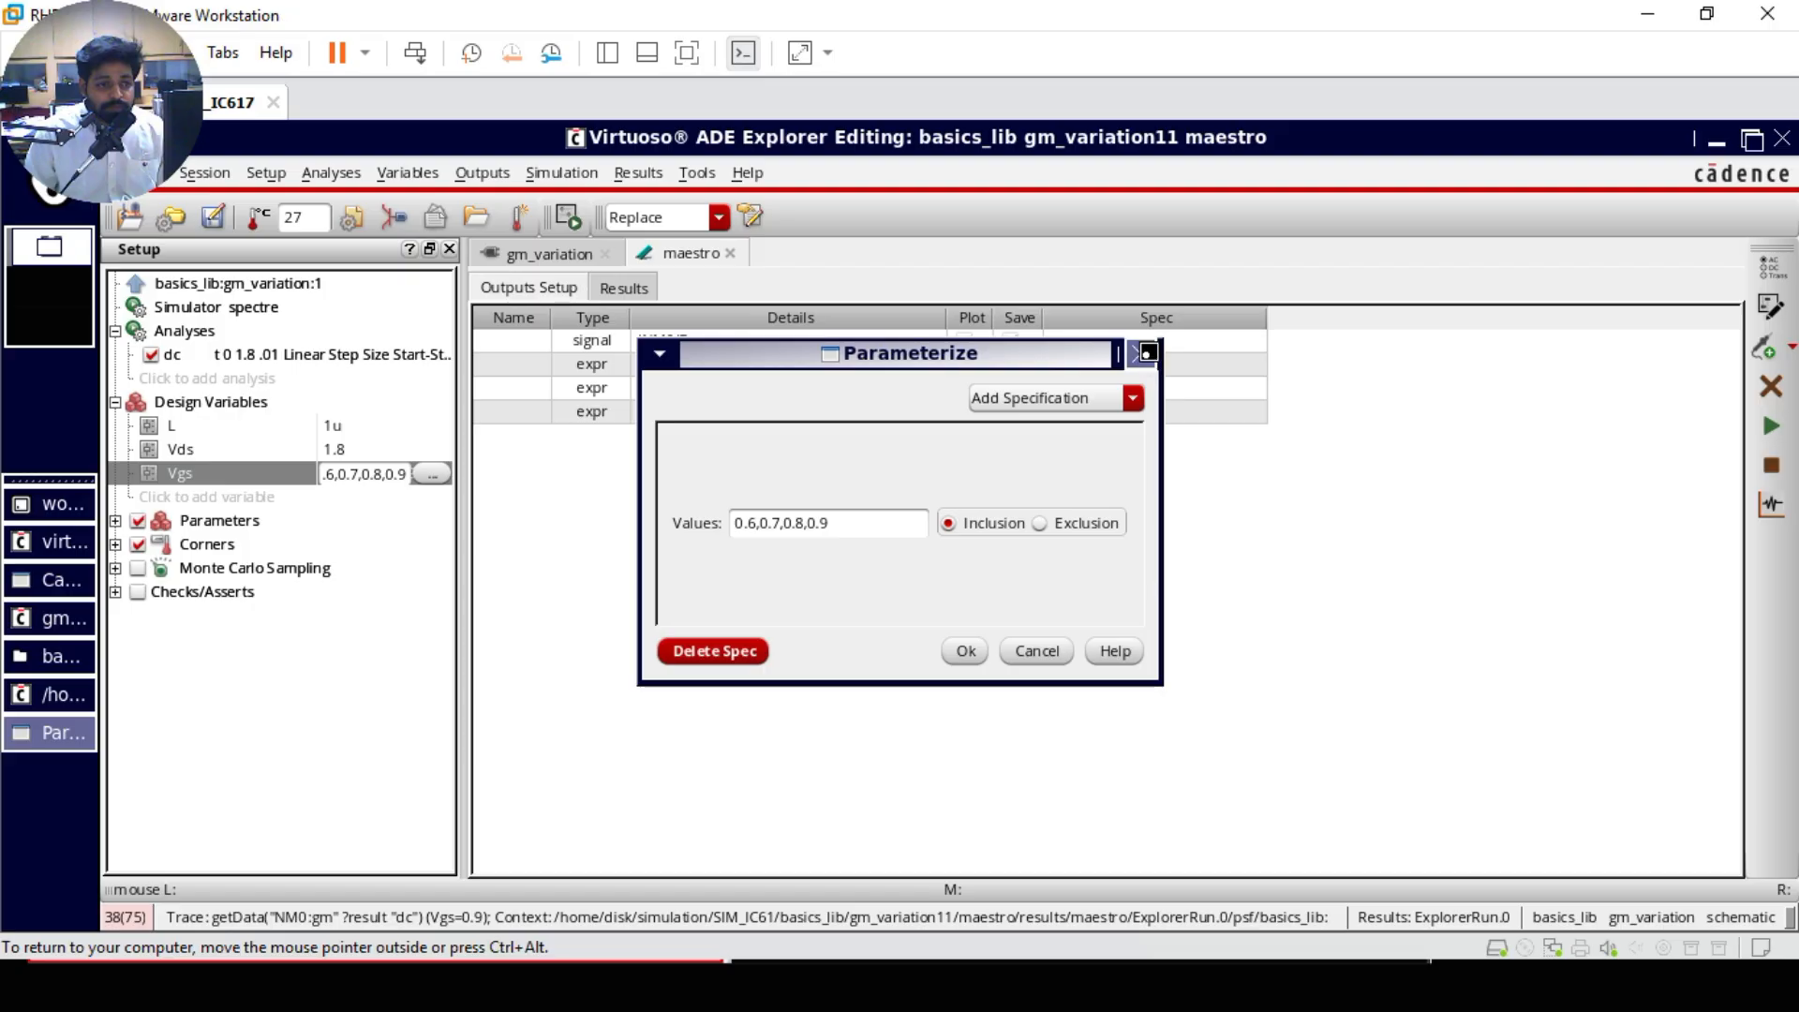
click(1140, 353)
click(426, 476)
click(1133, 397)
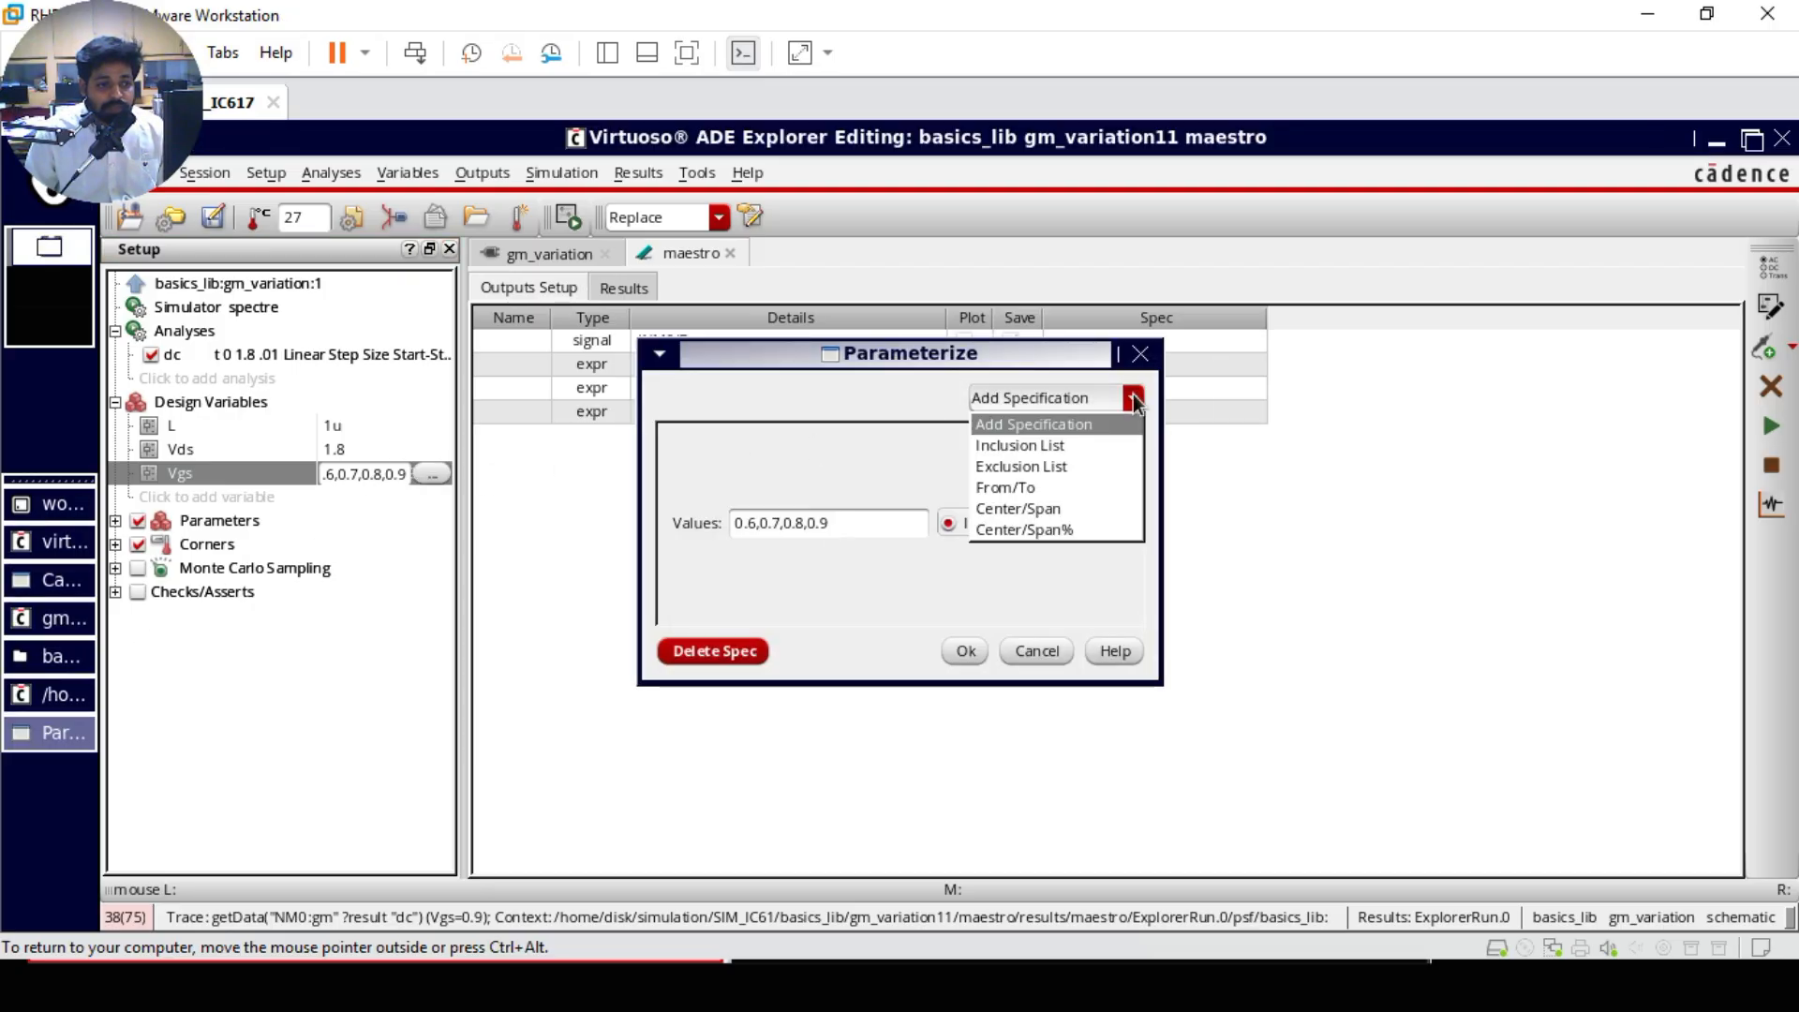
click(1050, 486)
Step: Set the added Vgs range from 0.6 to 1.5 with 10 total steps, and run the simulation to plot gm
click(993, 555)
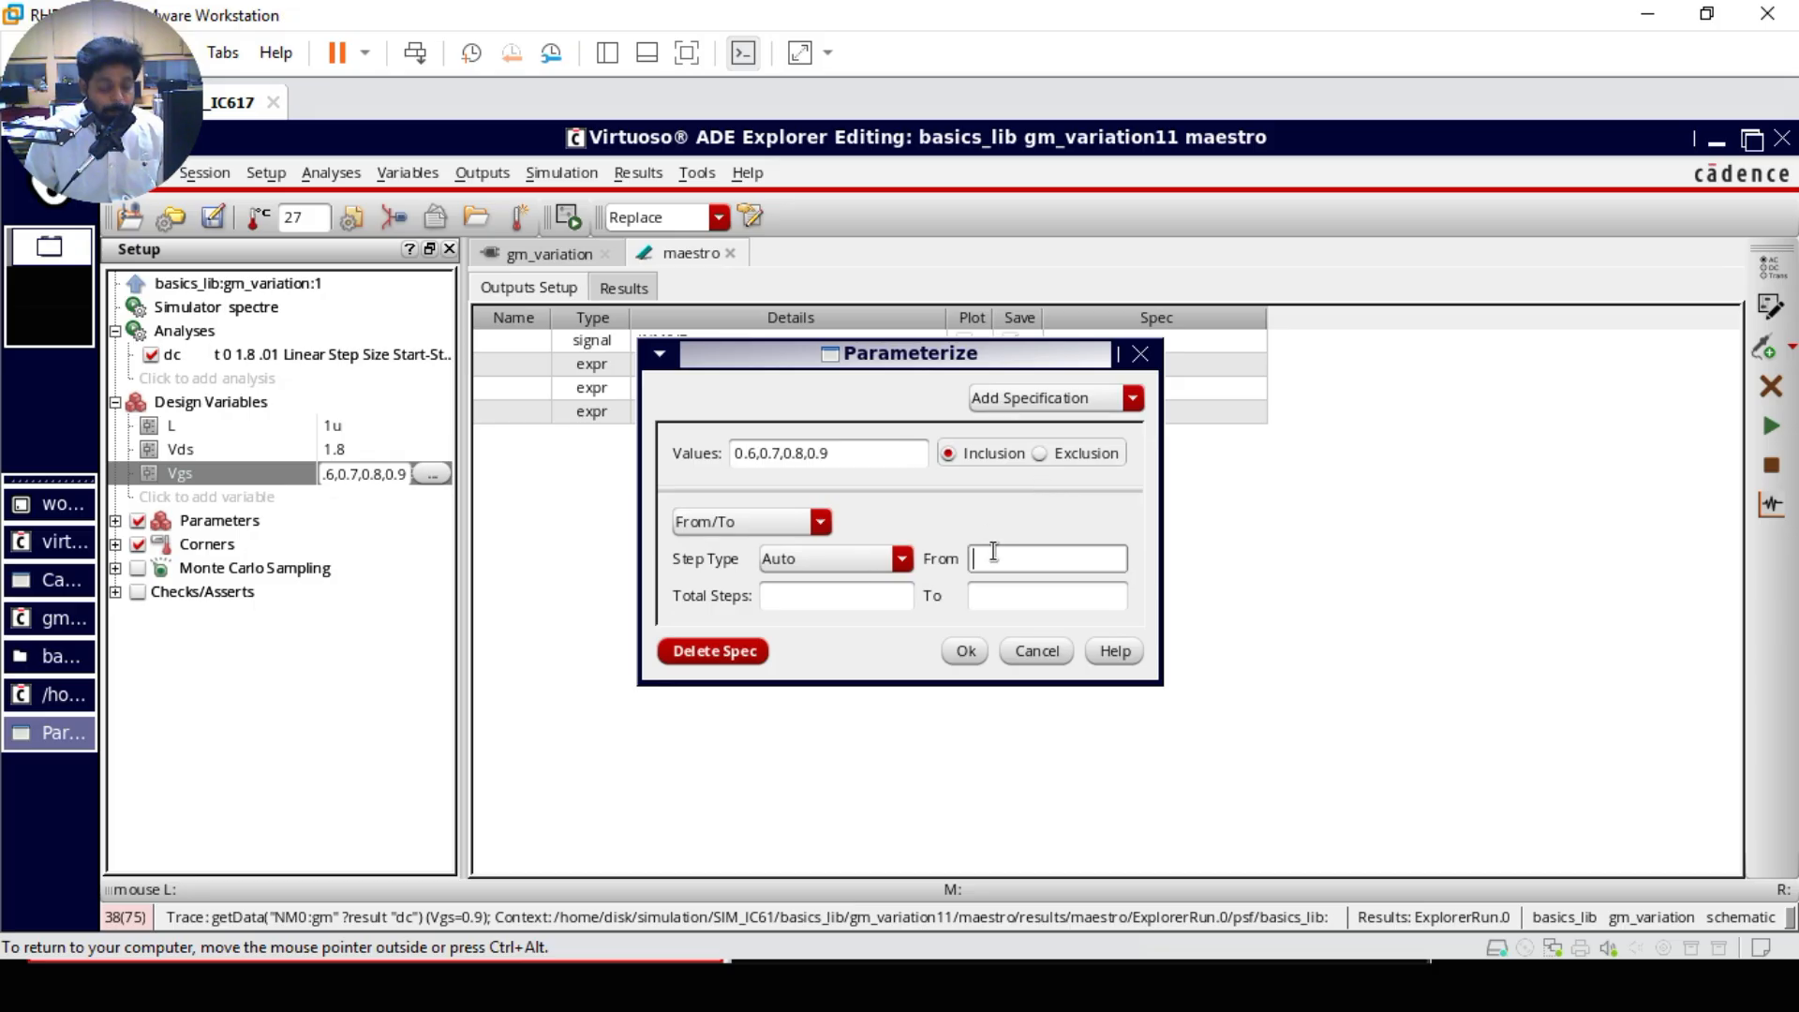
text(0.6)
key(Tab)
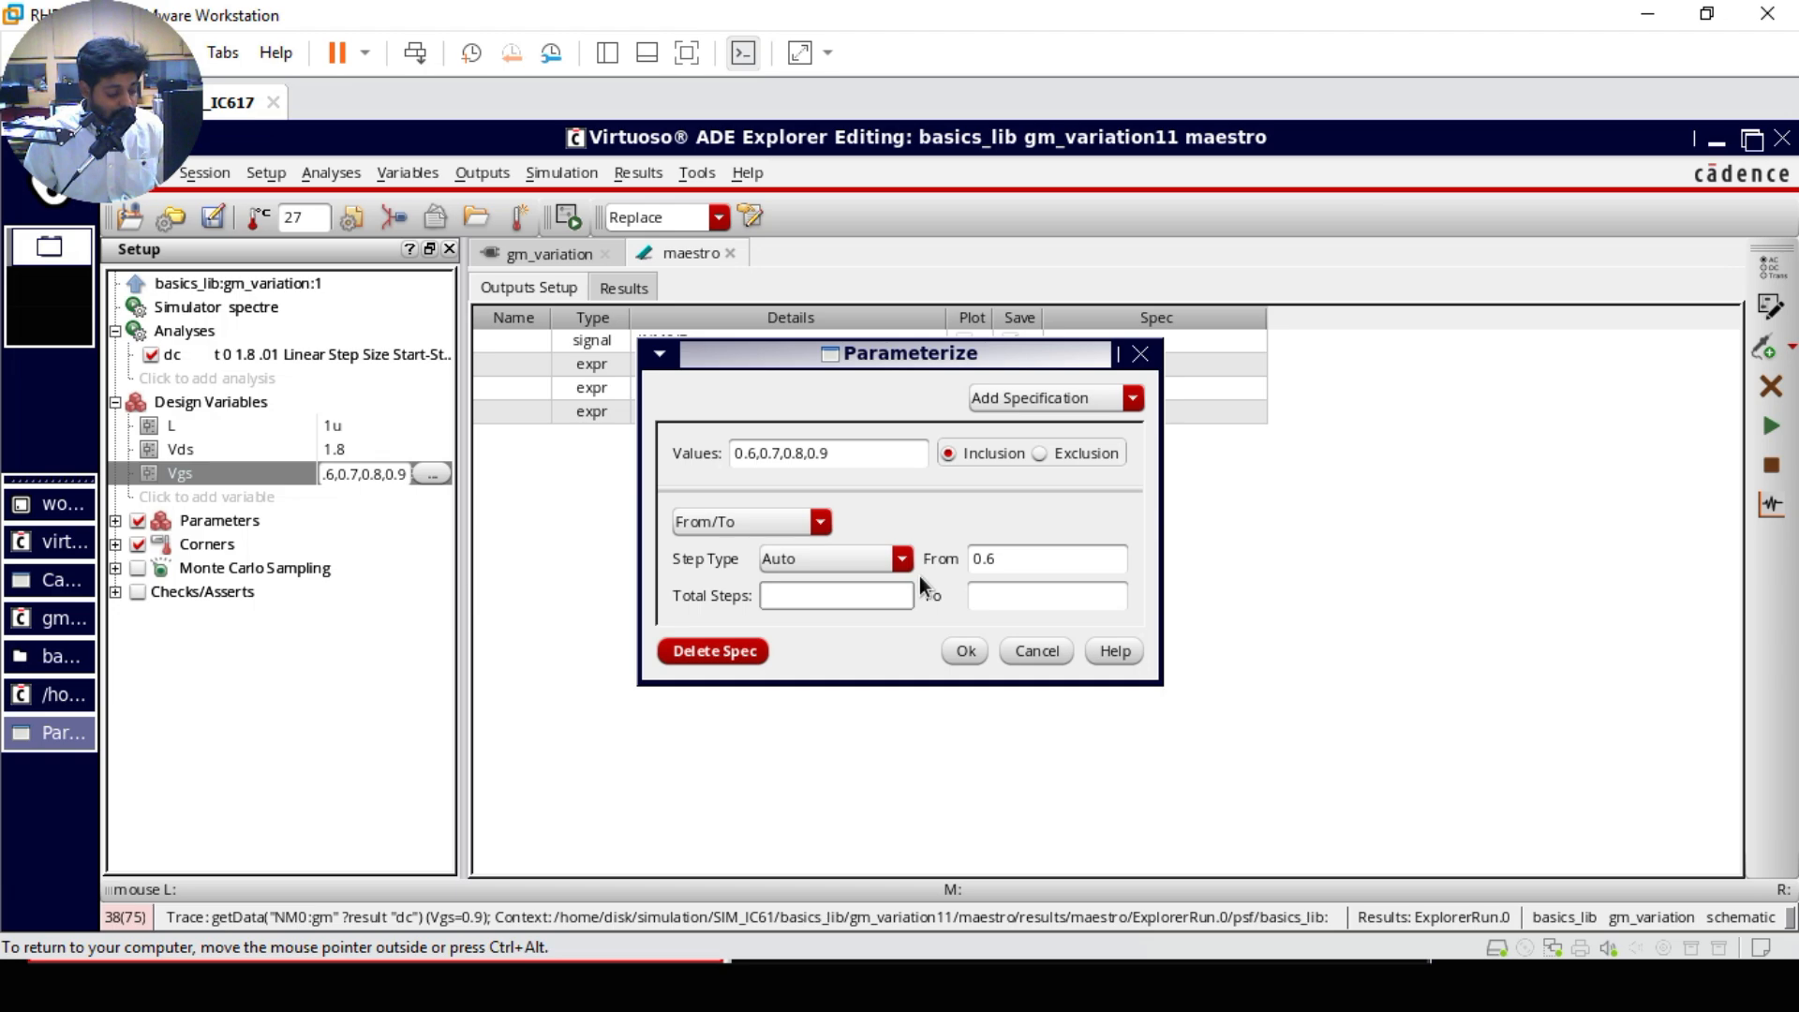
text(1.5)
click(987, 593)
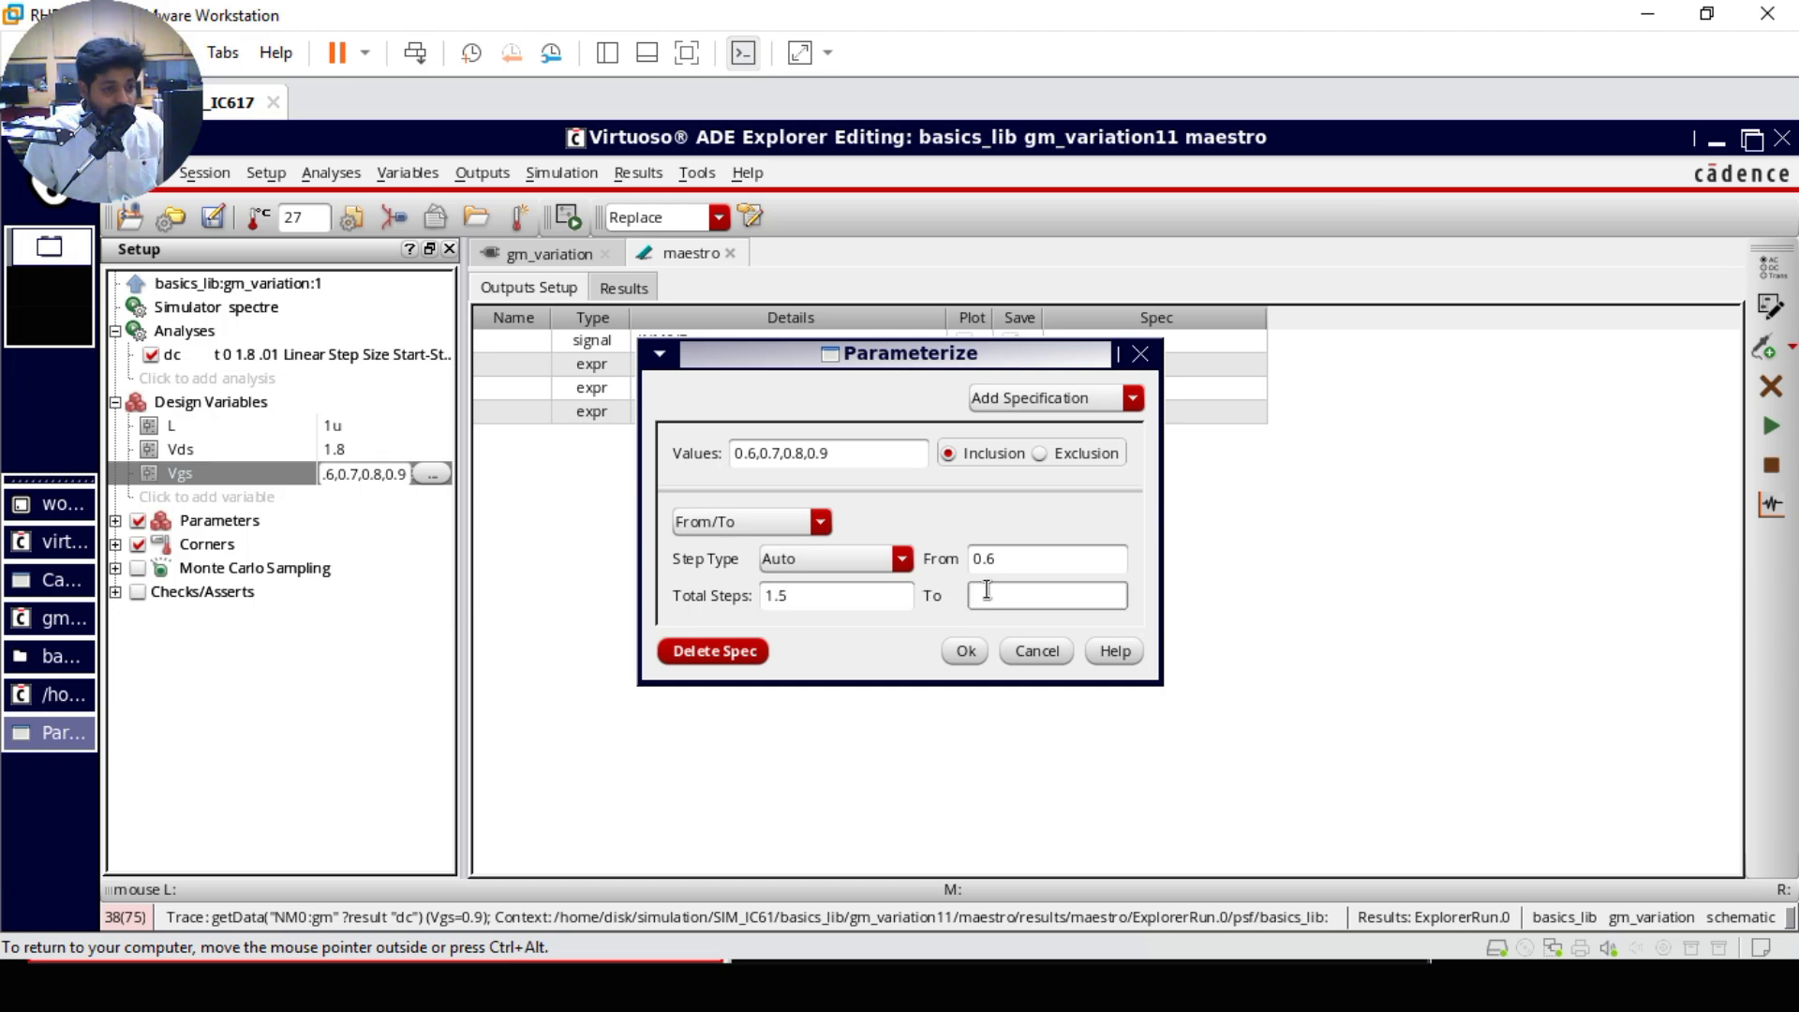
text(1)
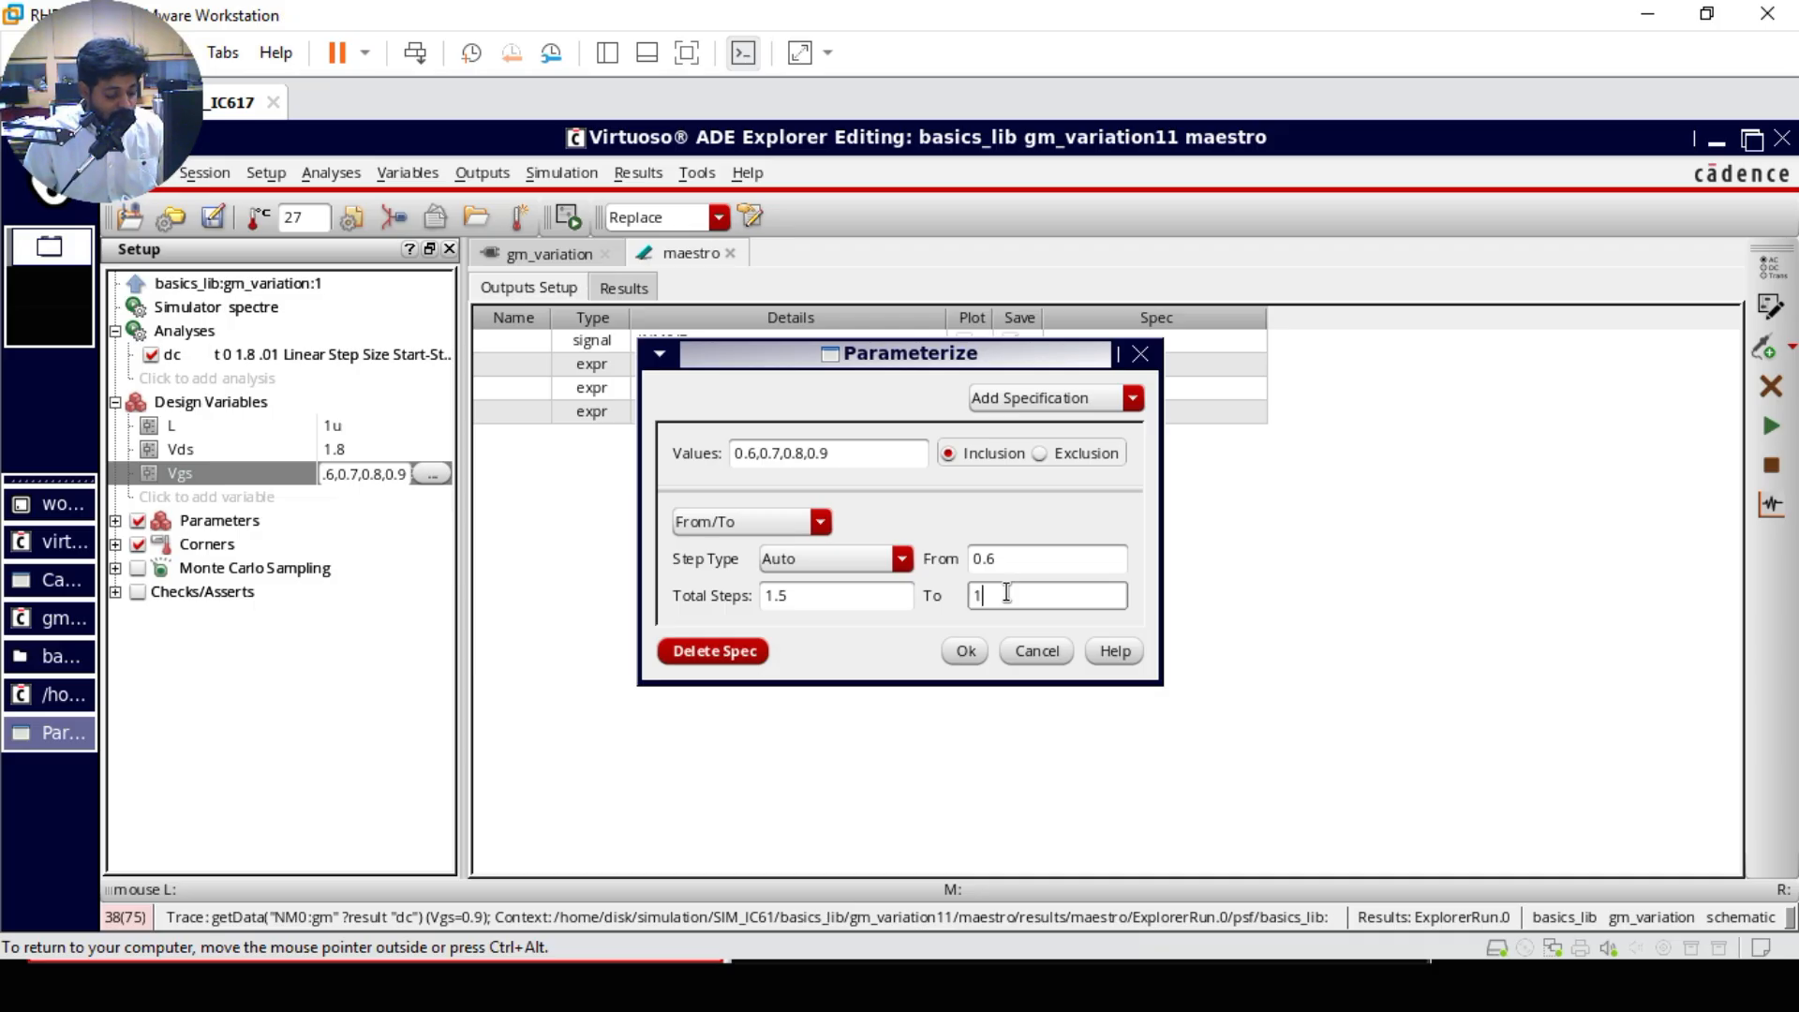
text(.5)
drag(860, 599, 670, 618)
text(10)
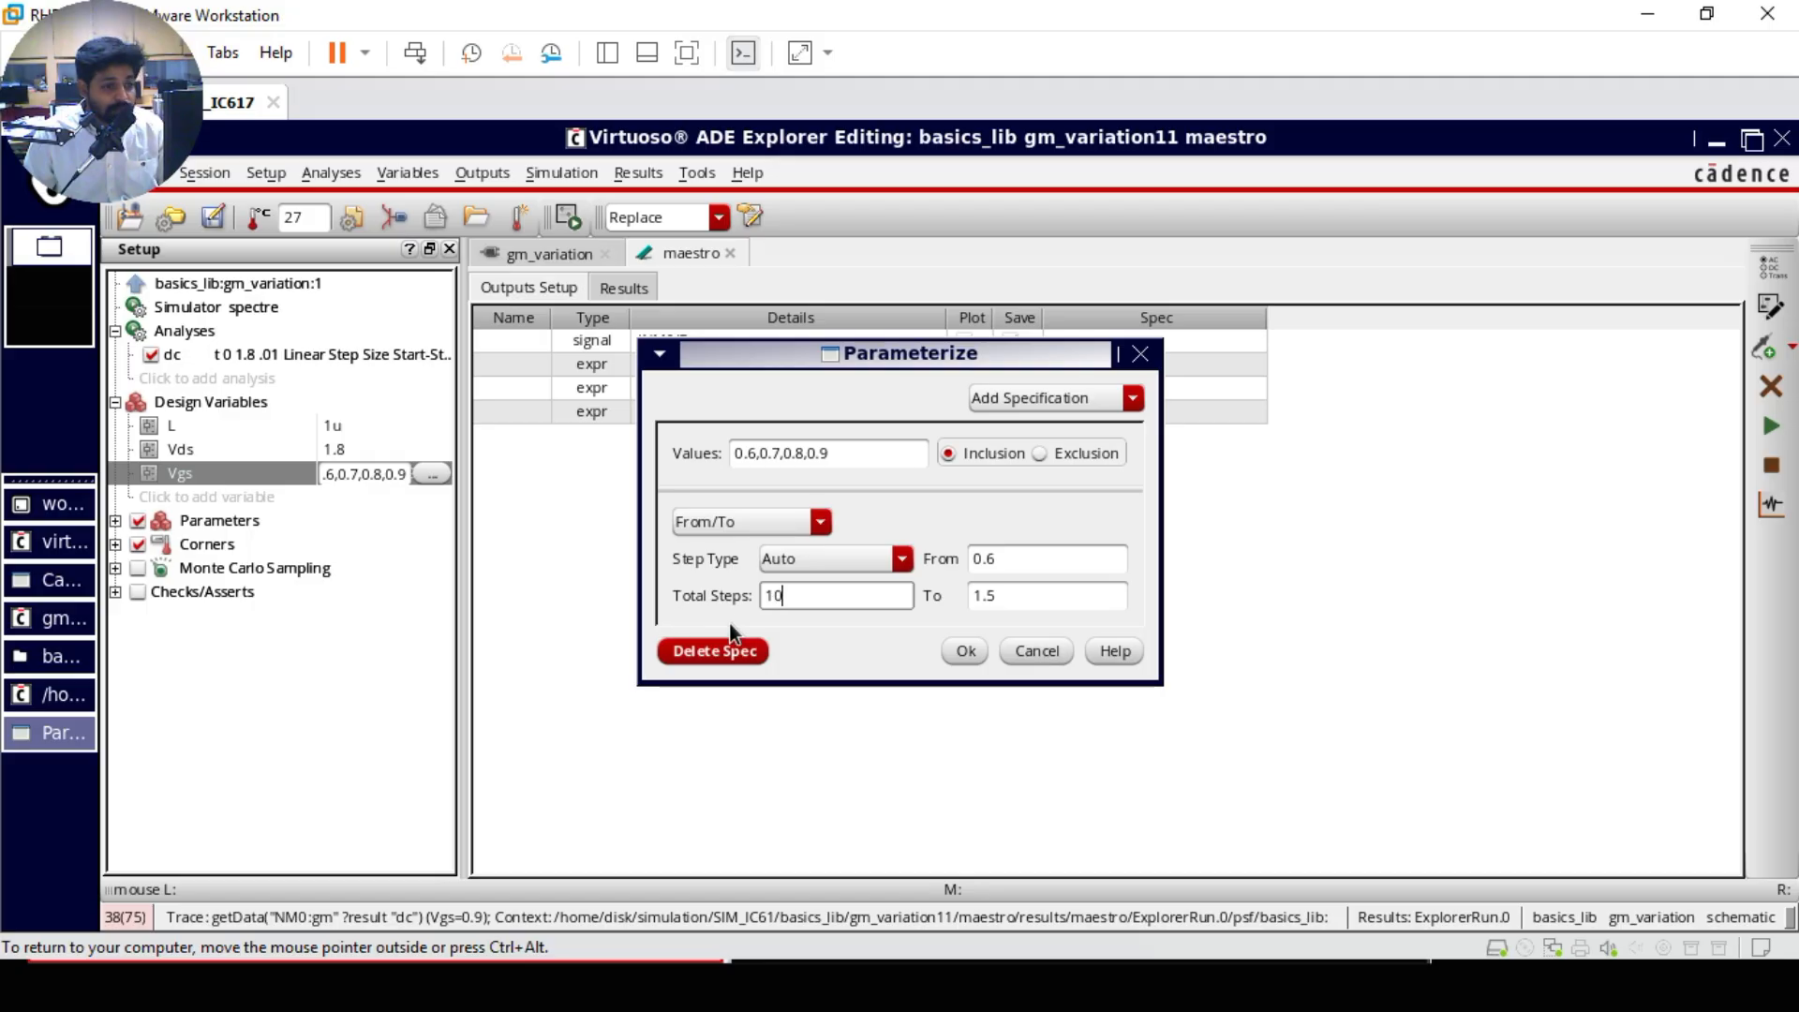
click(965, 651)
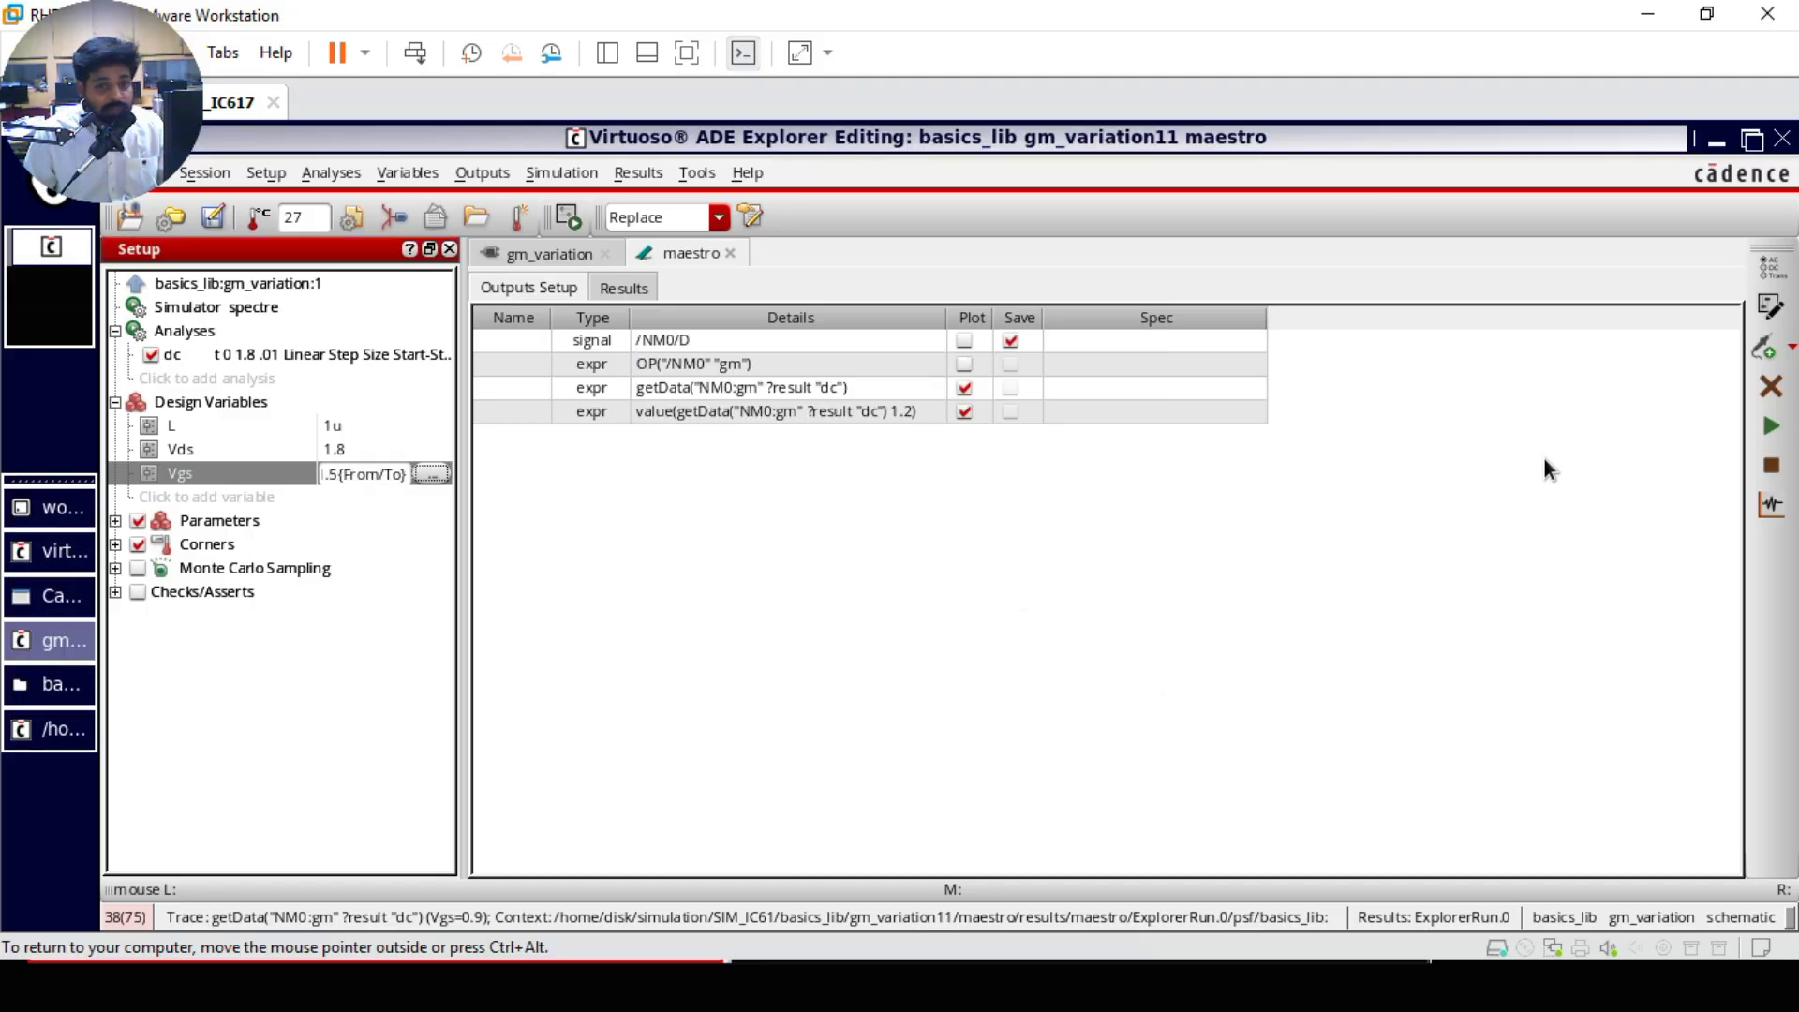
click(1769, 436)
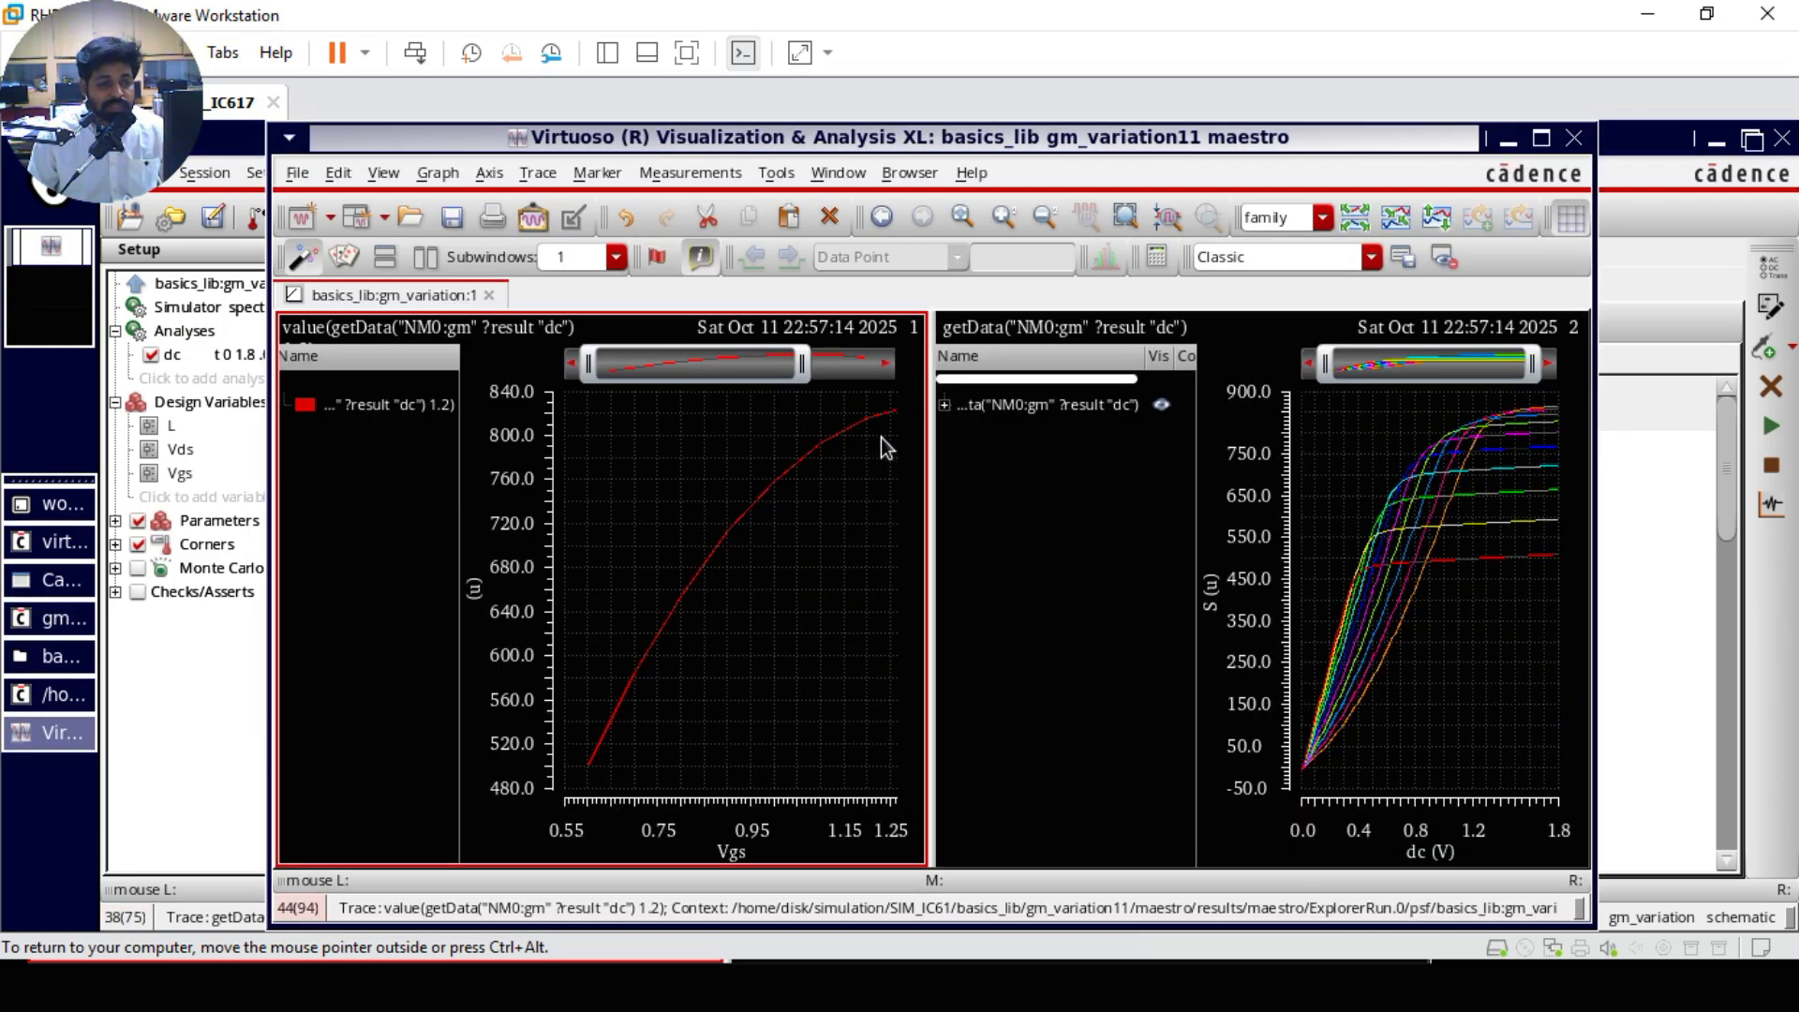
mouse_move(1481, 569)
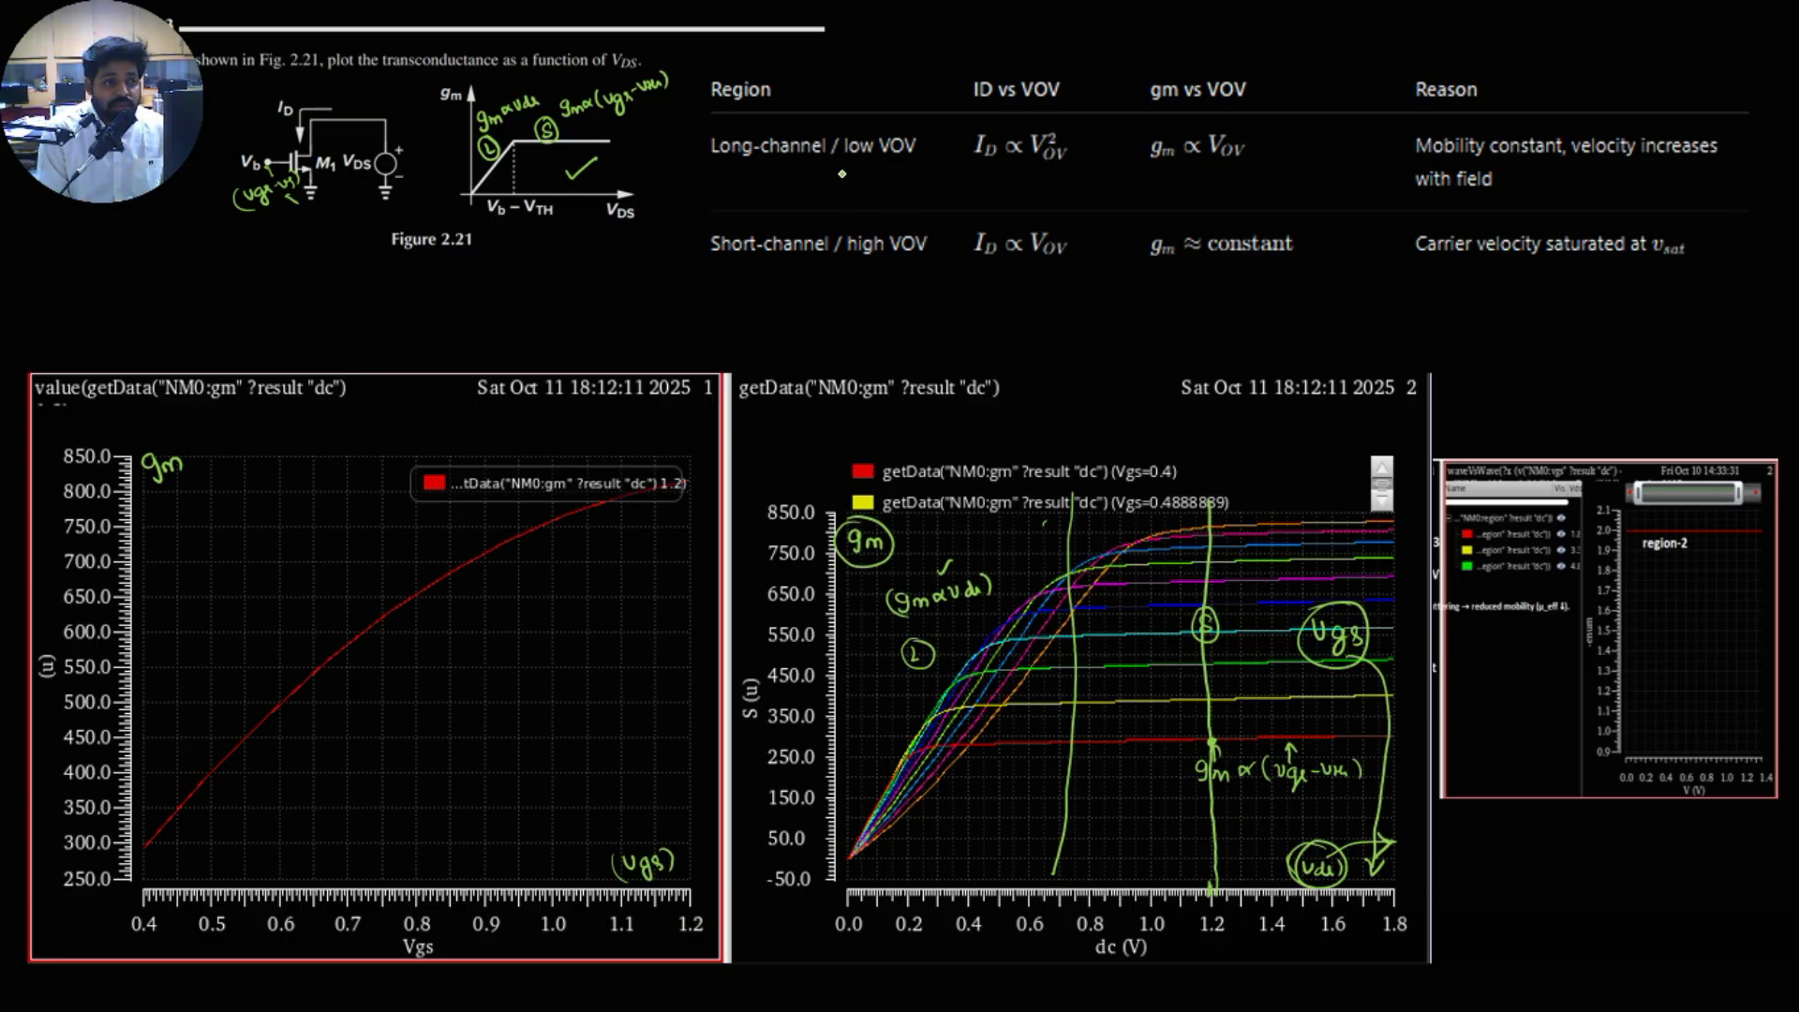
Step: Return to the slide show, write (Vgs−Vth)↓ under Long-channel / low VOV, and circle the 0 to 1.0 Vds range on the multi-curve plot
mouse_move(845, 172)
mouse_down()
mouse_move(928, 179)
mouse_move(834, 191)
mouse_up()
mouse_move(934, 167)
mouse_down()
mouse_move(937, 188)
mouse_move(948, 175)
mouse_up()
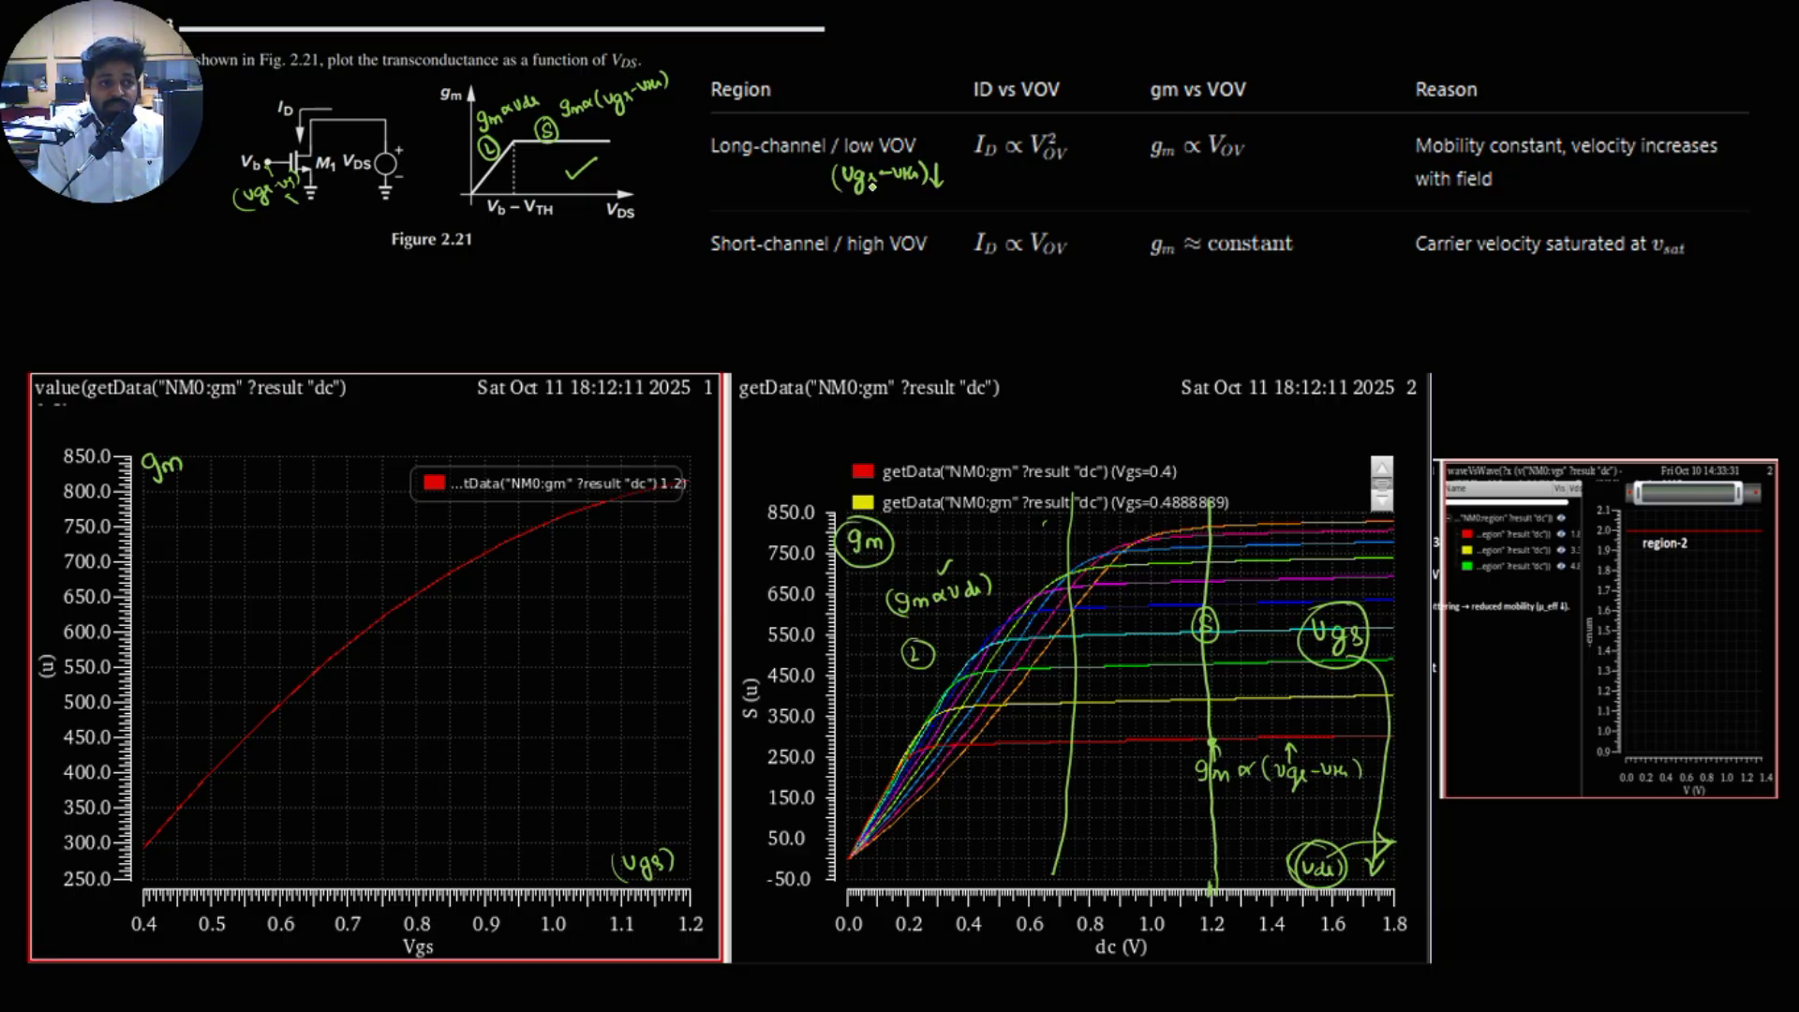
mouse_move(953, 863)
mouse_down()
mouse_move(872, 869)
mouse_move(923, 931)
mouse_move(1163, 911)
mouse_move(1026, 841)
mouse_move(937, 851)
mouse_up()
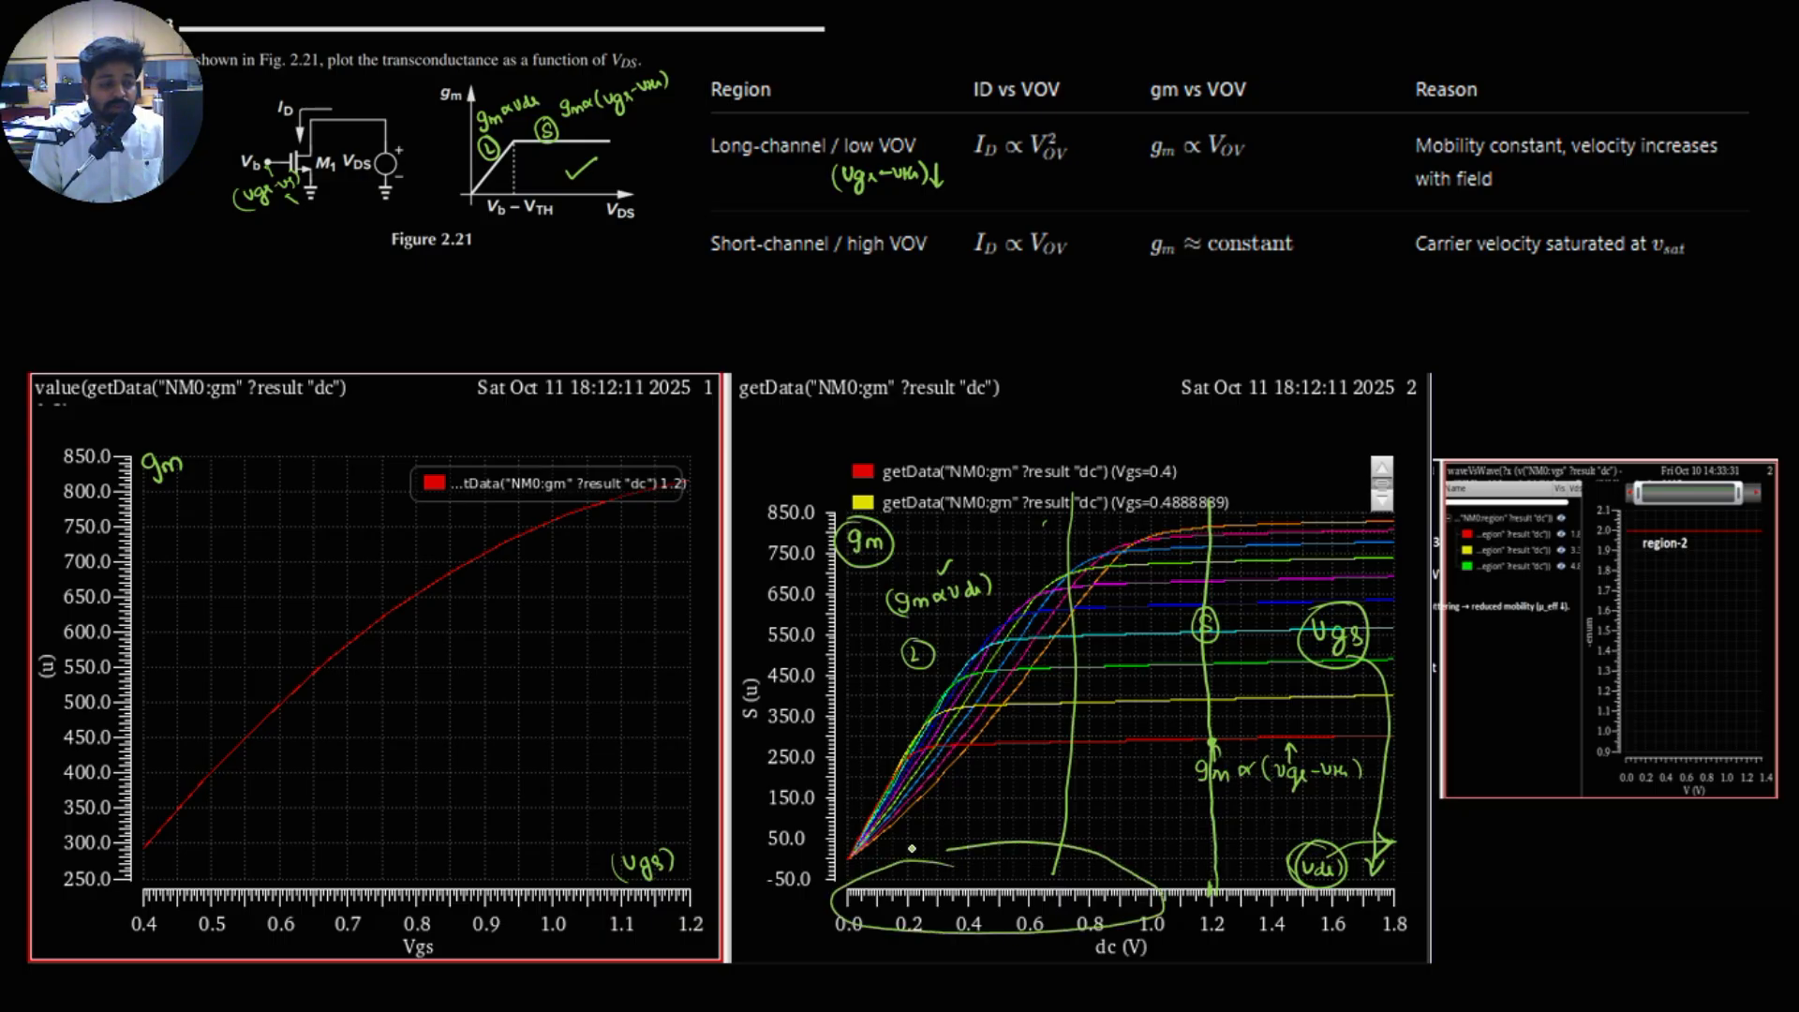
Step: On the single-curve plot, circle the 0.4 to 0.9 Vgs range, draw a line along the linear part, and mark the curve's flattened end
mouse_move(249, 864)
mouse_down()
mouse_move(202, 860)
mouse_move(173, 932)
mouse_move(405, 934)
mouse_move(476, 876)
mouse_move(236, 854)
mouse_move(240, 755)
mouse_move(432, 587)
mouse_up()
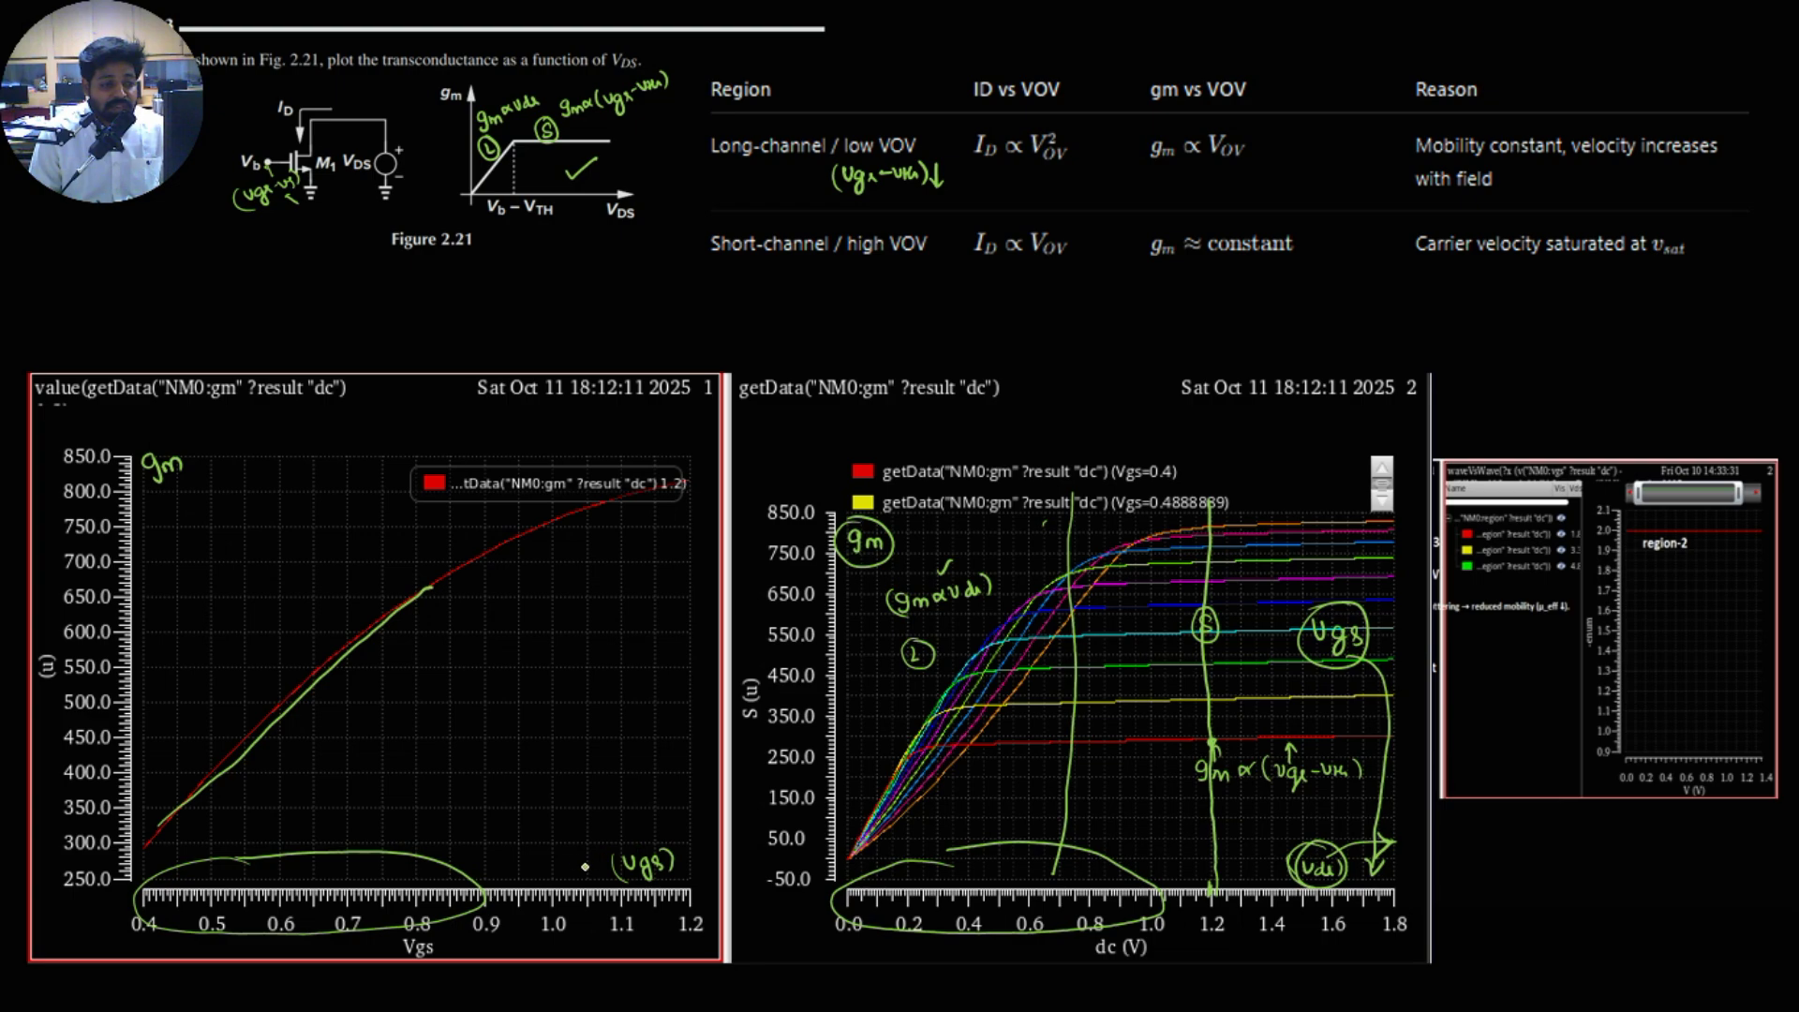
drag(432, 583, 708, 398)
mouse_move(574, 523)
mouse_down()
mouse_move(708, 472)
mouse_move(790, 472)
mouse_move(717, 454)
mouse_move(689, 512)
mouse_move(717, 447)
mouse_up()
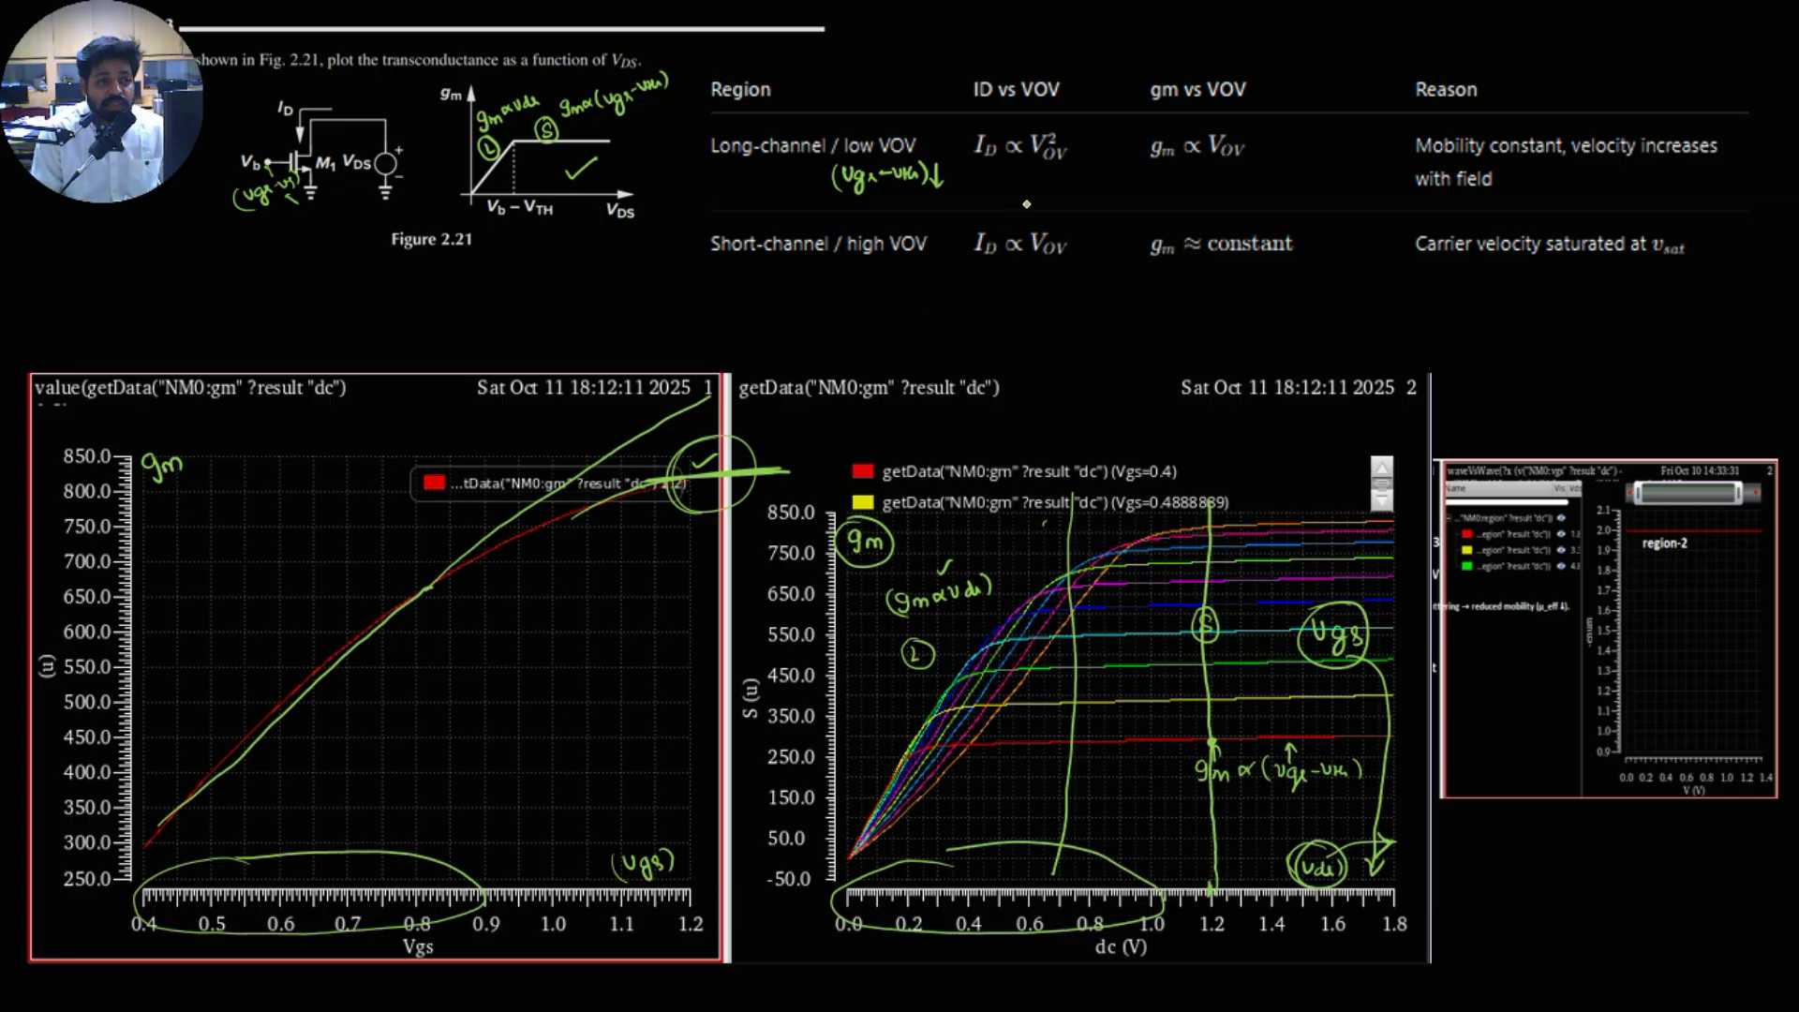
Step: Write the Id equation with (Vgs−Vth)² in the long-channel row, and circle its exponent 2 and Id
mouse_move(987, 173)
mouse_down()
mouse_move(975, 193)
mouse_move(1022, 182)
mouse_up()
drag(1009, 189, 1035, 190)
mouse_move(1073, 174)
mouse_down()
mouse_move(1066, 192)
mouse_move(1135, 190)
mouse_up()
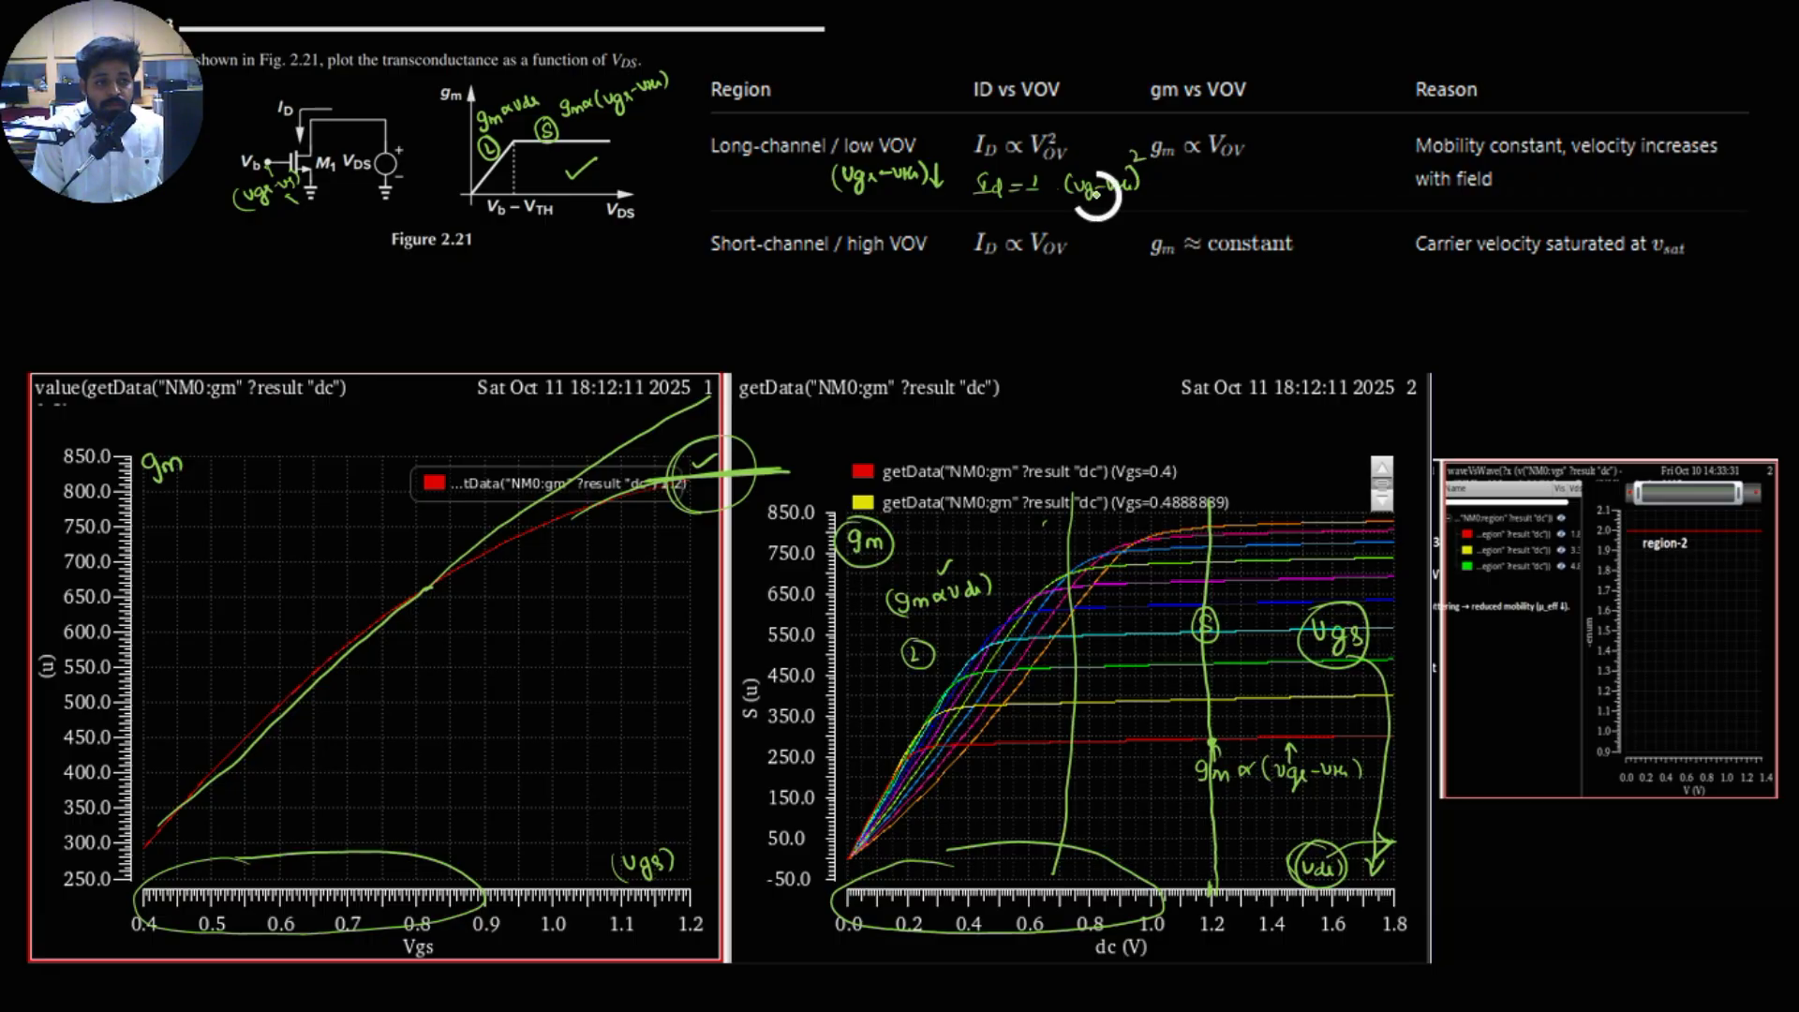
right_click(1096, 195)
click(1112, 238)
mouse_move(1138, 146)
mouse_down()
mouse_move(1127, 162)
mouse_move(1137, 143)
mouse_up()
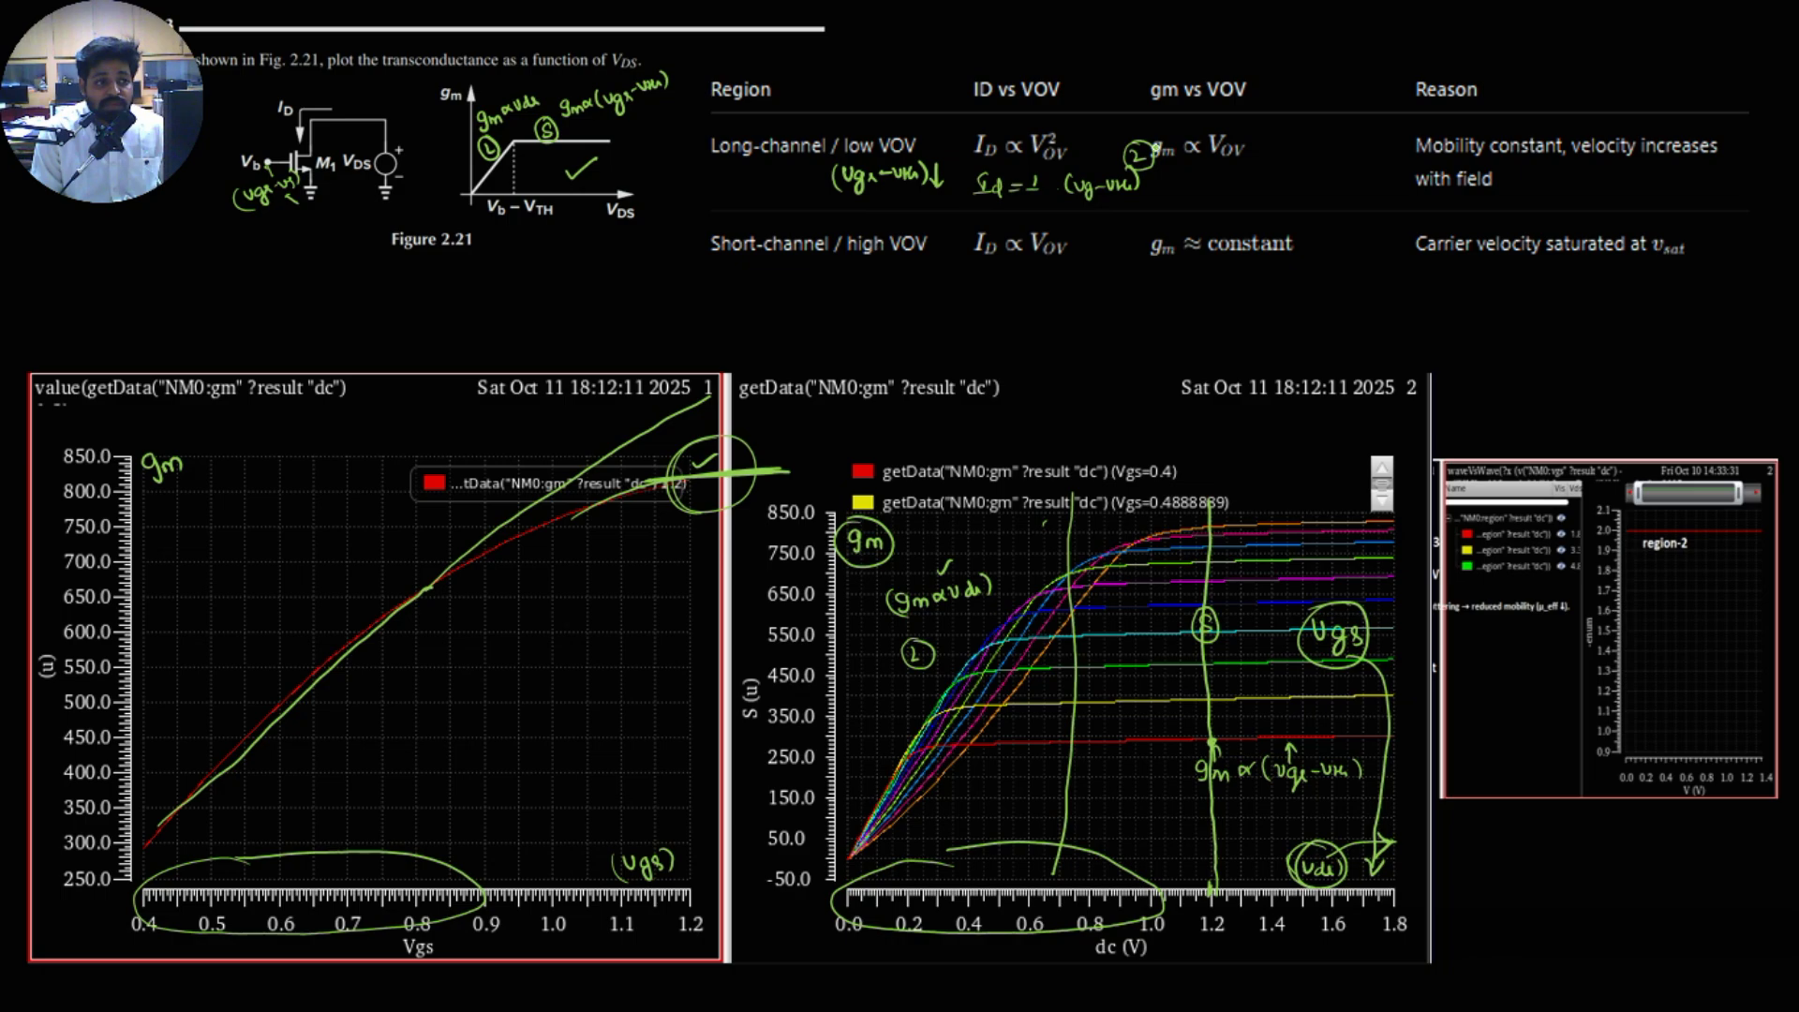
mouse_move(993, 169)
mouse_down()
mouse_move(965, 194)
mouse_move(1003, 167)
mouse_up()
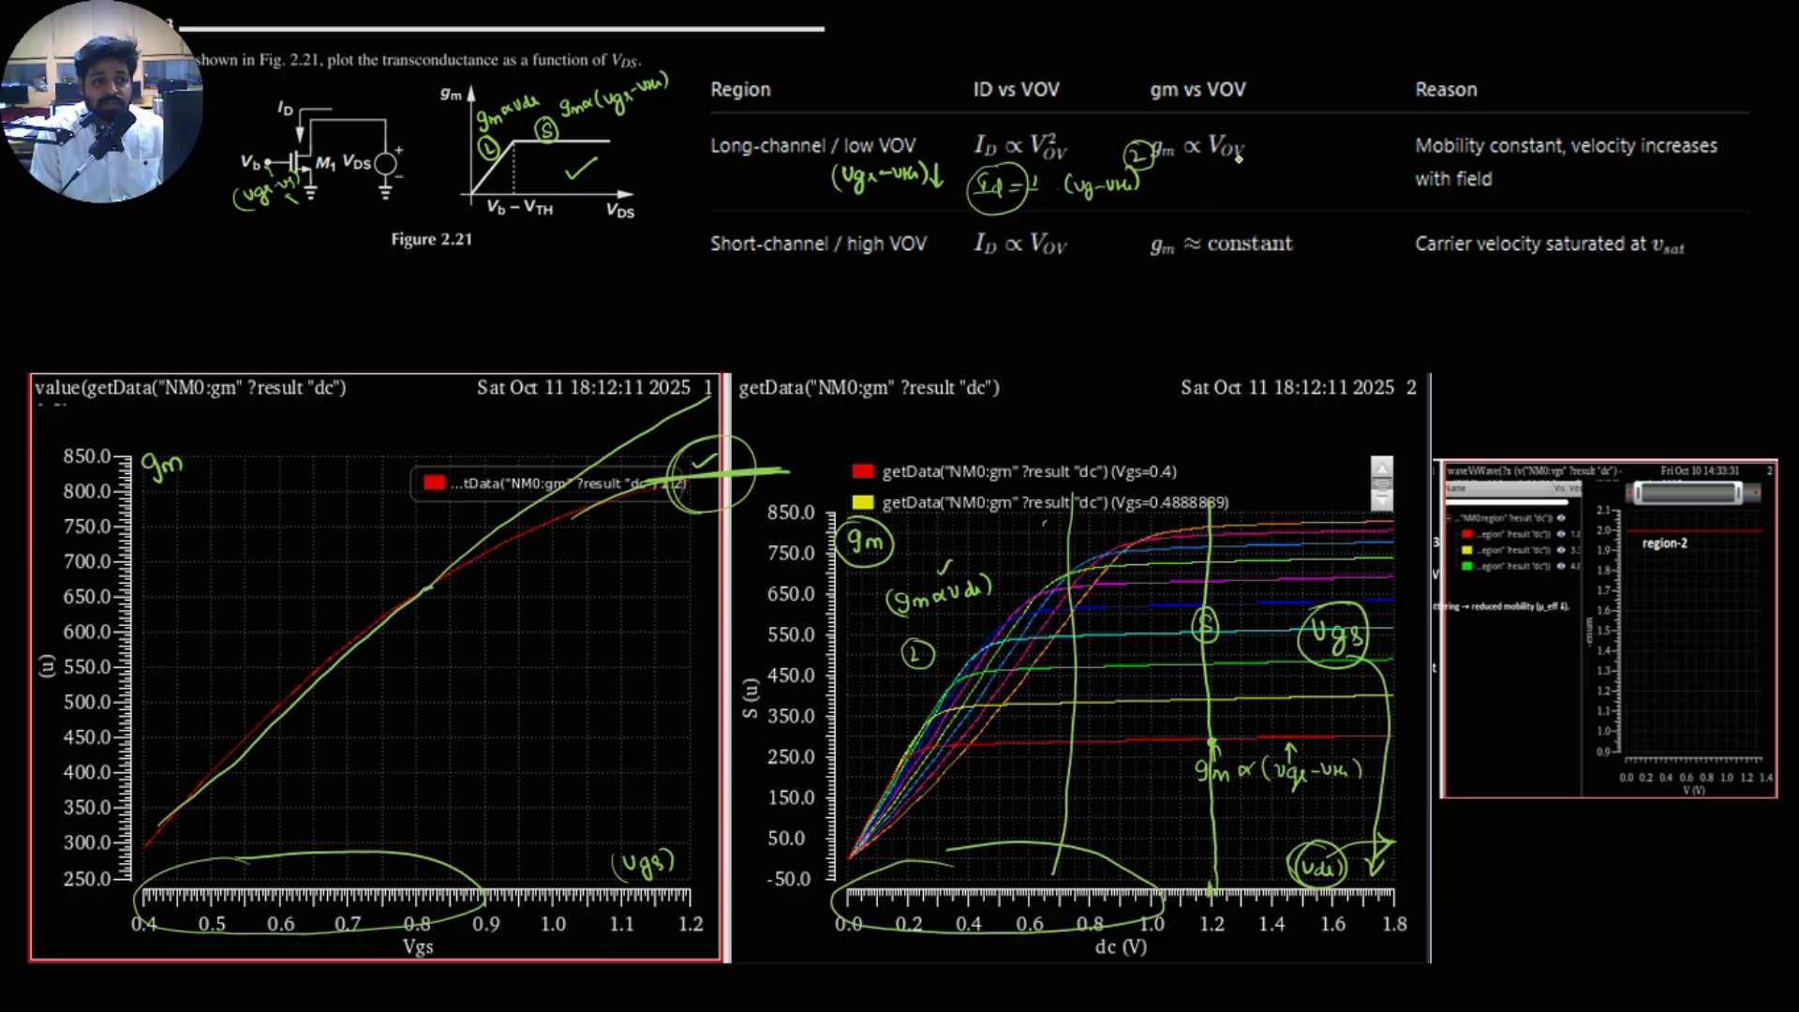
Step: Write gm ∝ (Vgs−Vth) under the long-channel gm relation and tick it
mouse_move(1187, 184)
mouse_down()
mouse_move(1182, 205)
mouse_move(1323, 183)
mouse_move(1327, 199)
mouse_move(1243, 211)
mouse_up()
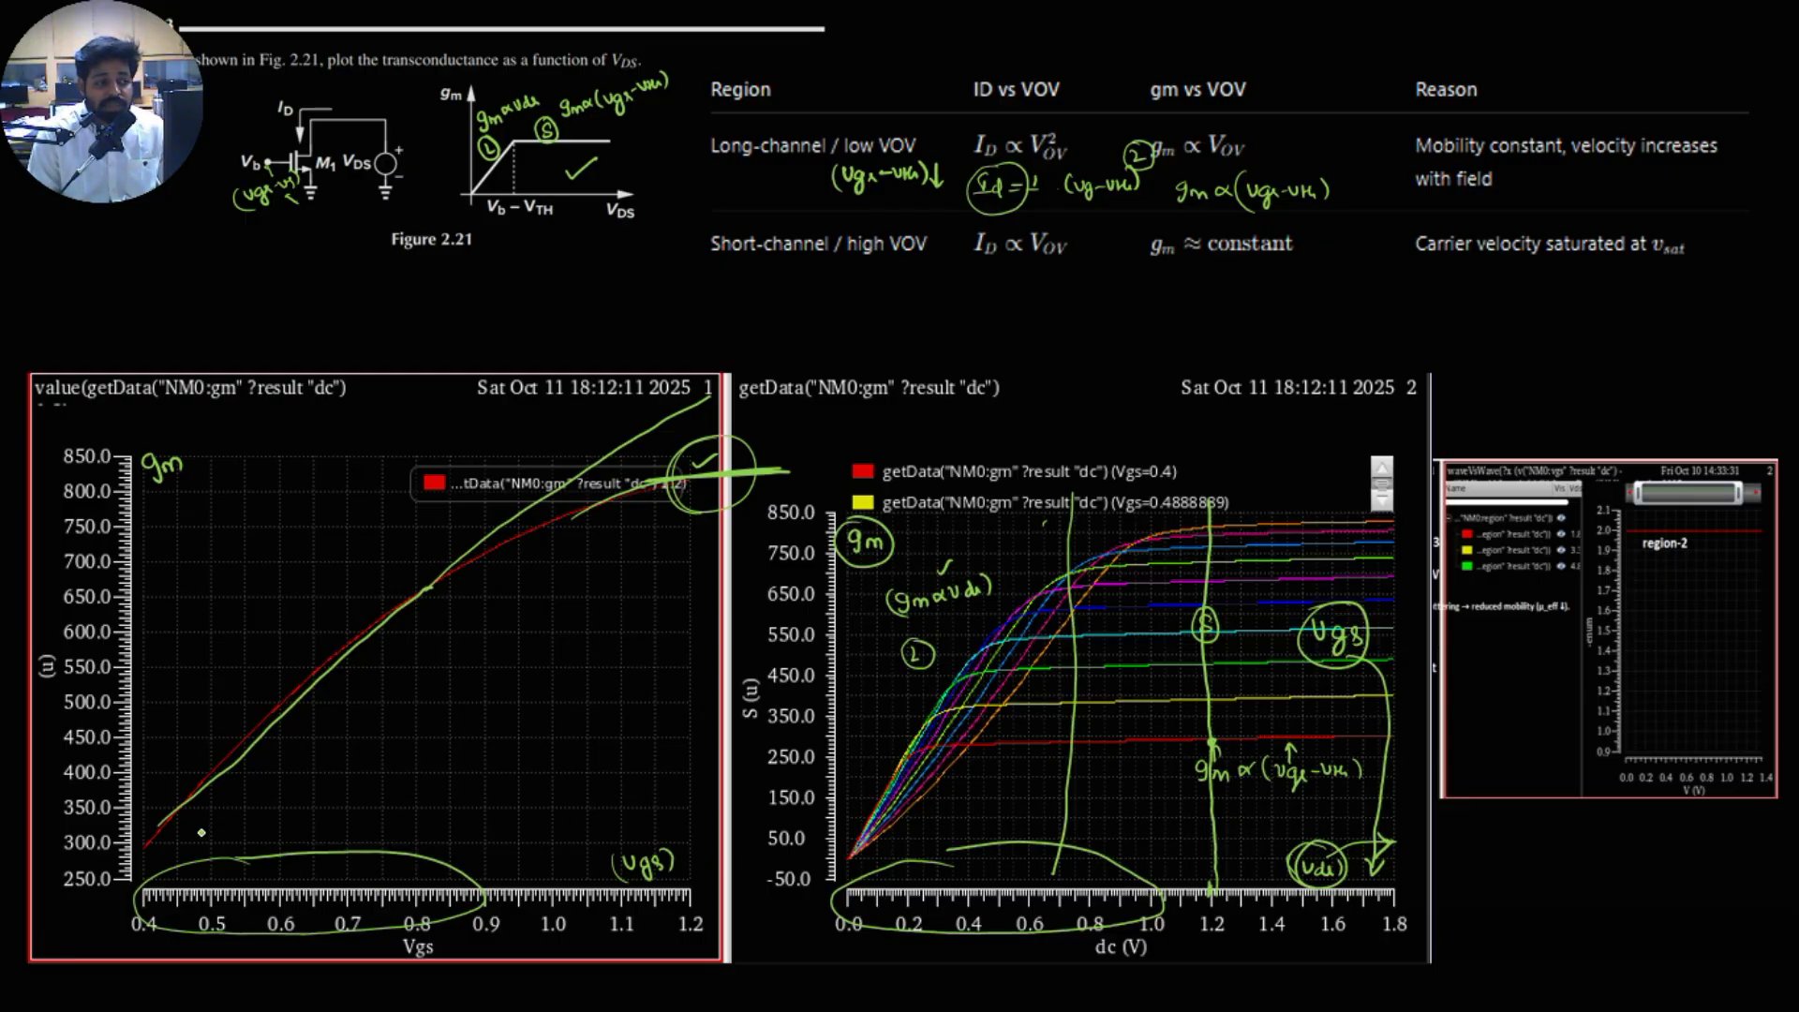
drag(1297, 160, 1322, 147)
Step: Underline high VOV in the short-channel row, write (Vgs−Vth) beneath it, and circle transistor M1 in Figure 2.21
mouse_move(848, 262)
mouse_down()
mouse_move(931, 259)
mouse_move(873, 278)
mouse_move(882, 300)
mouse_move(907, 281)
mouse_move(941, 292)
mouse_move(847, 305)
mouse_up()
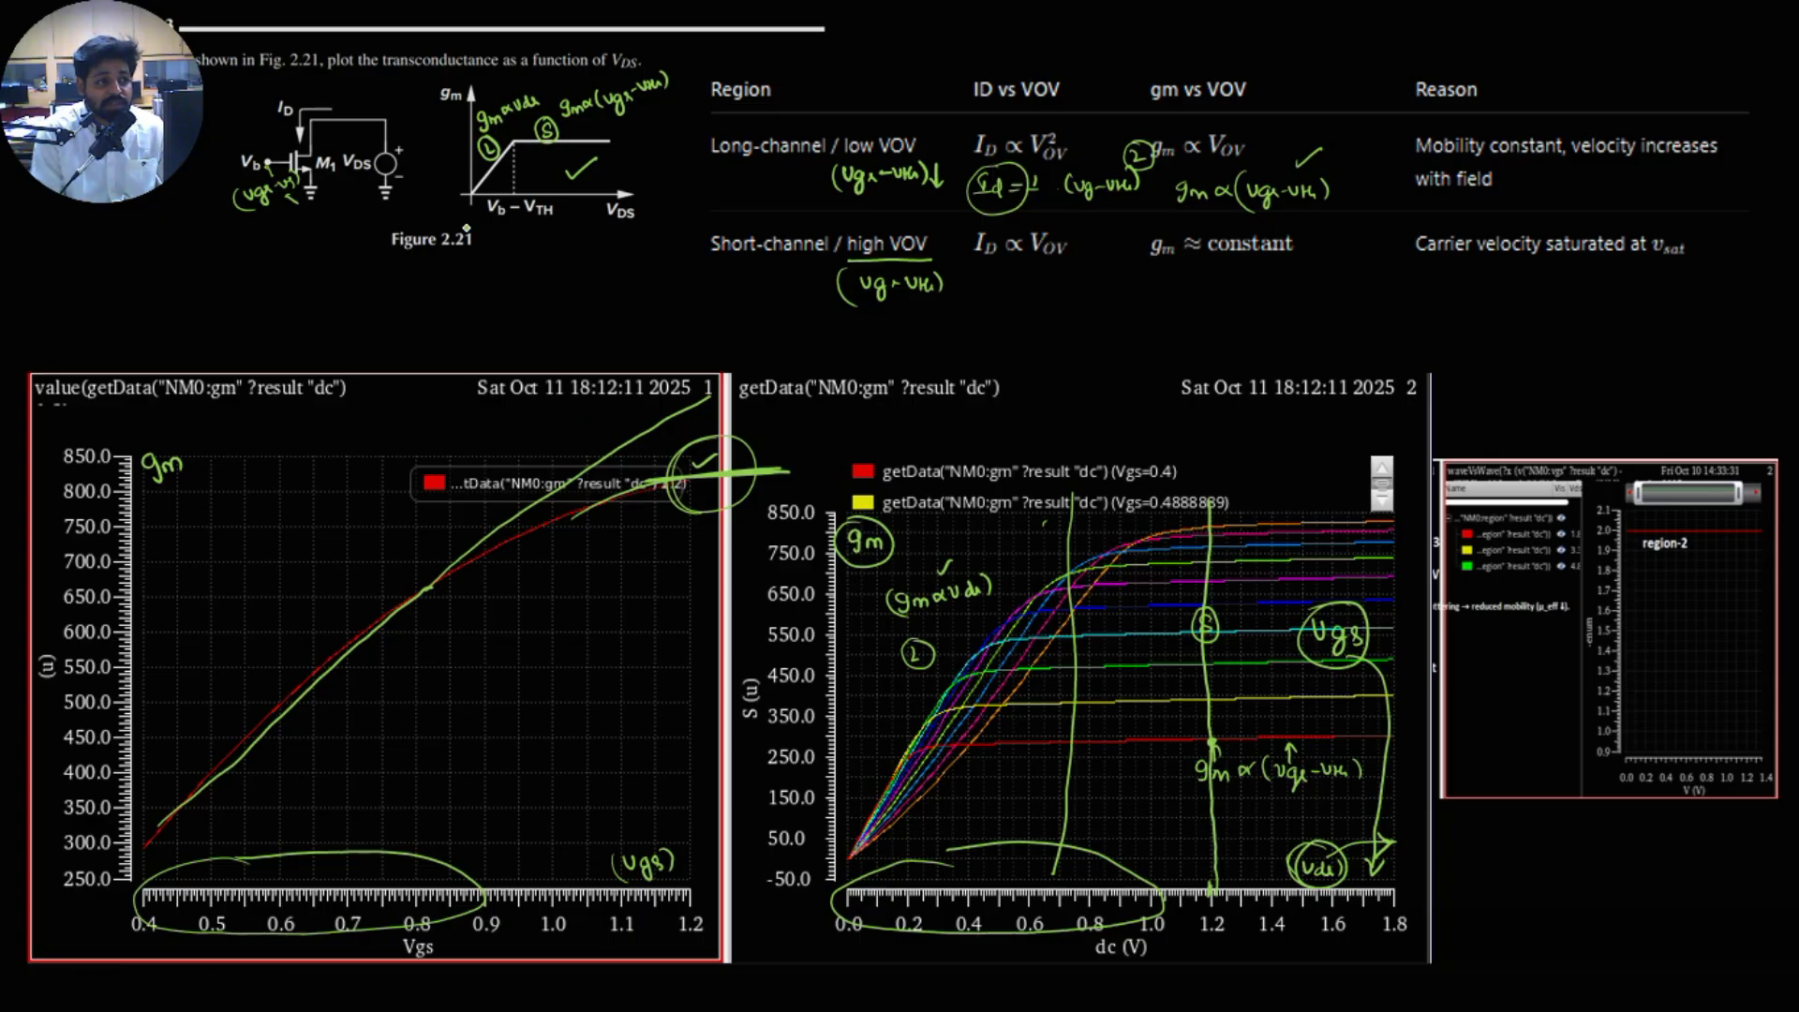
drag(285, 178, 300, 146)
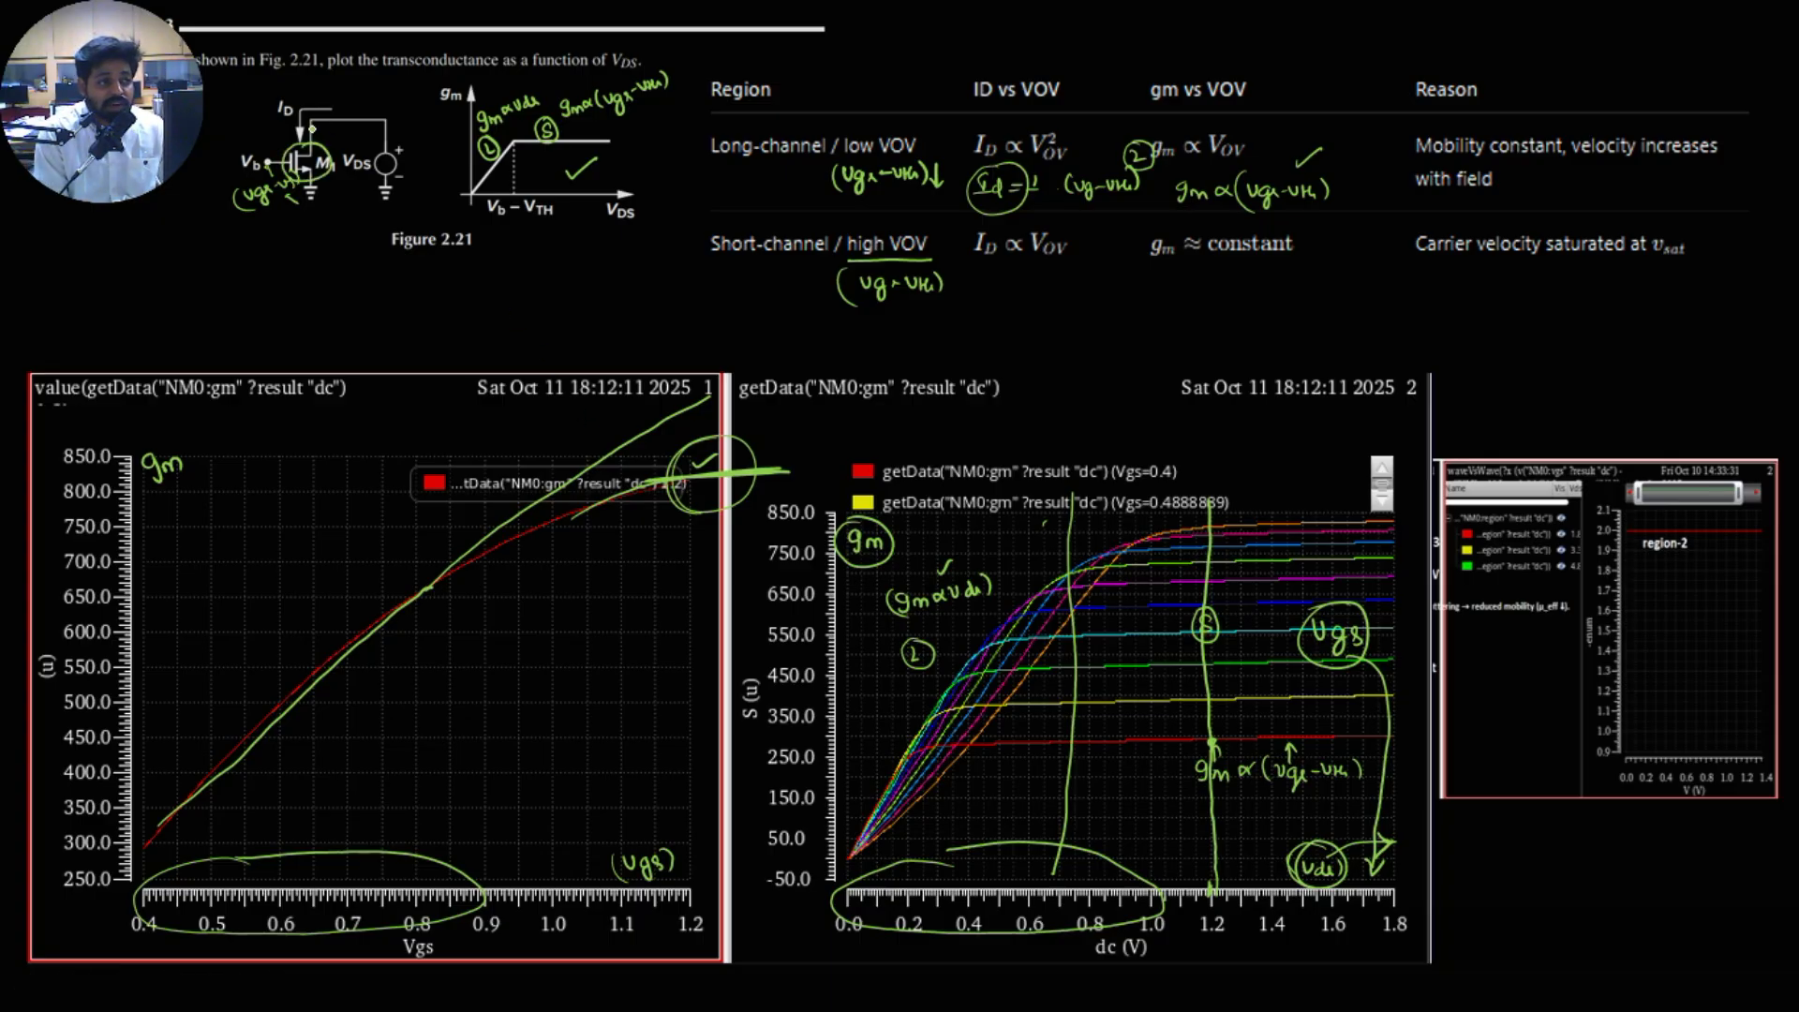
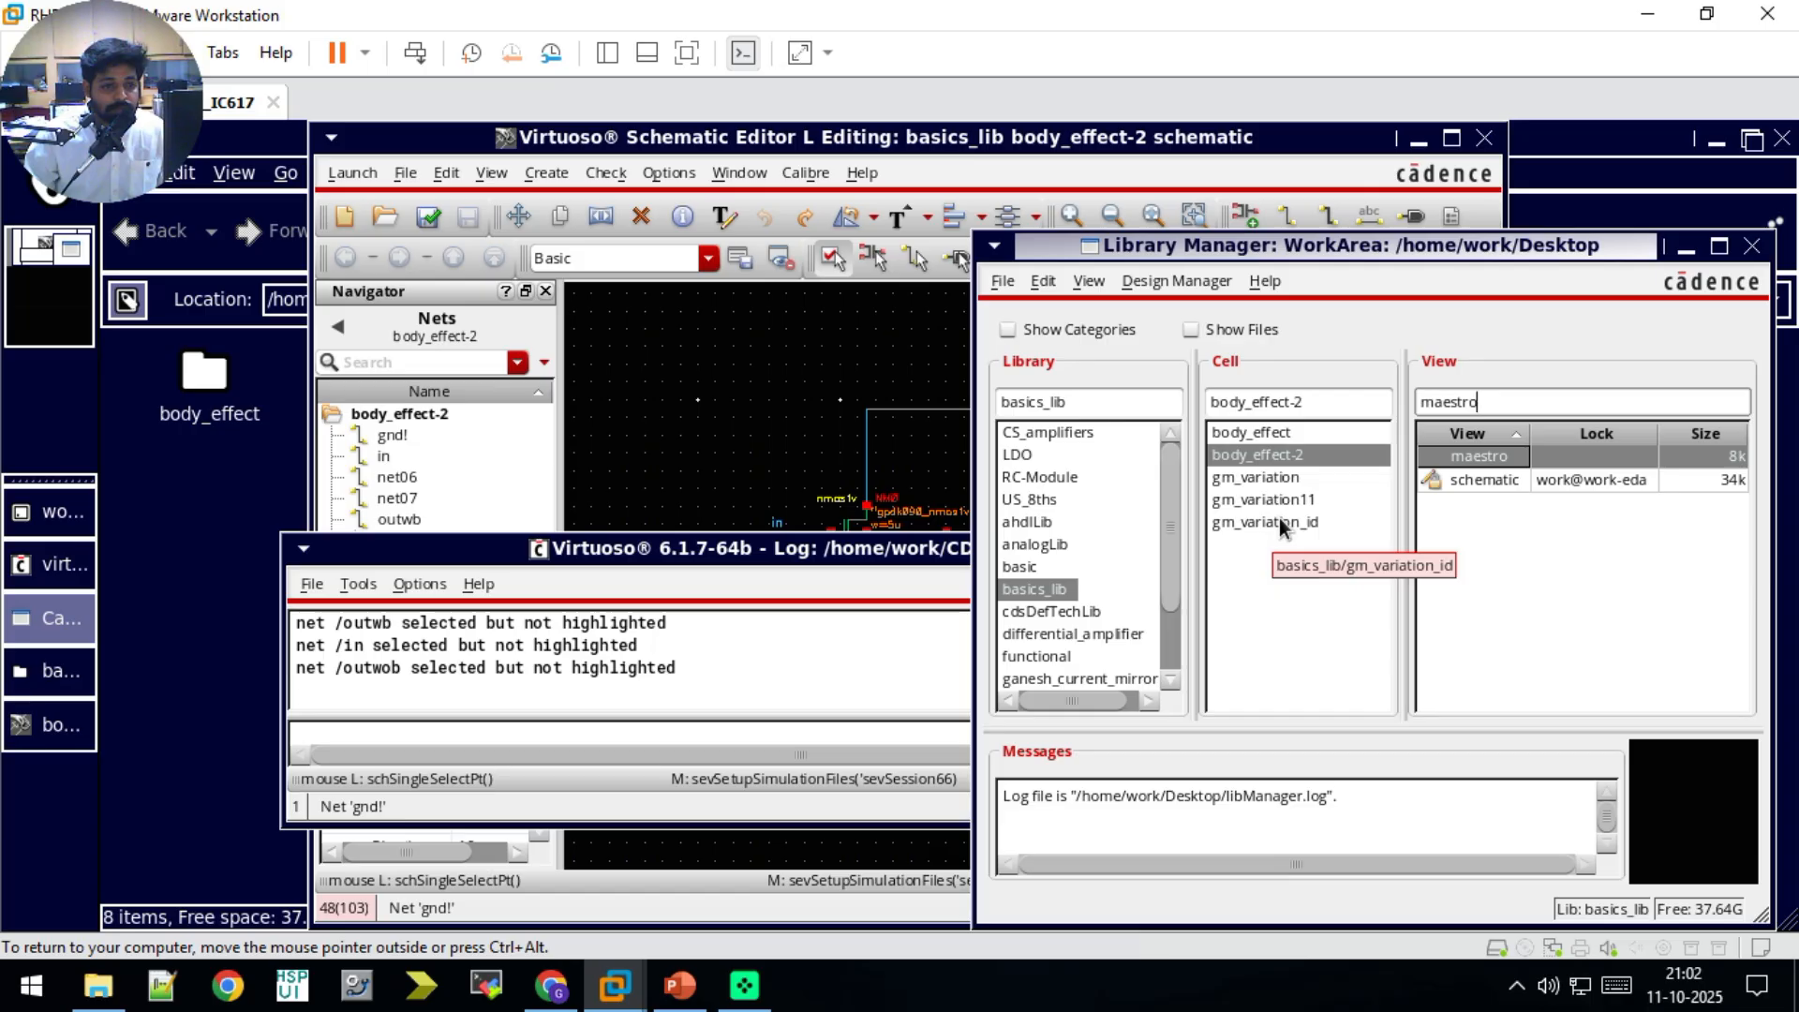
Step: Close the body_effect-2 schematic and the basics_lib file browser
click(1281, 522)
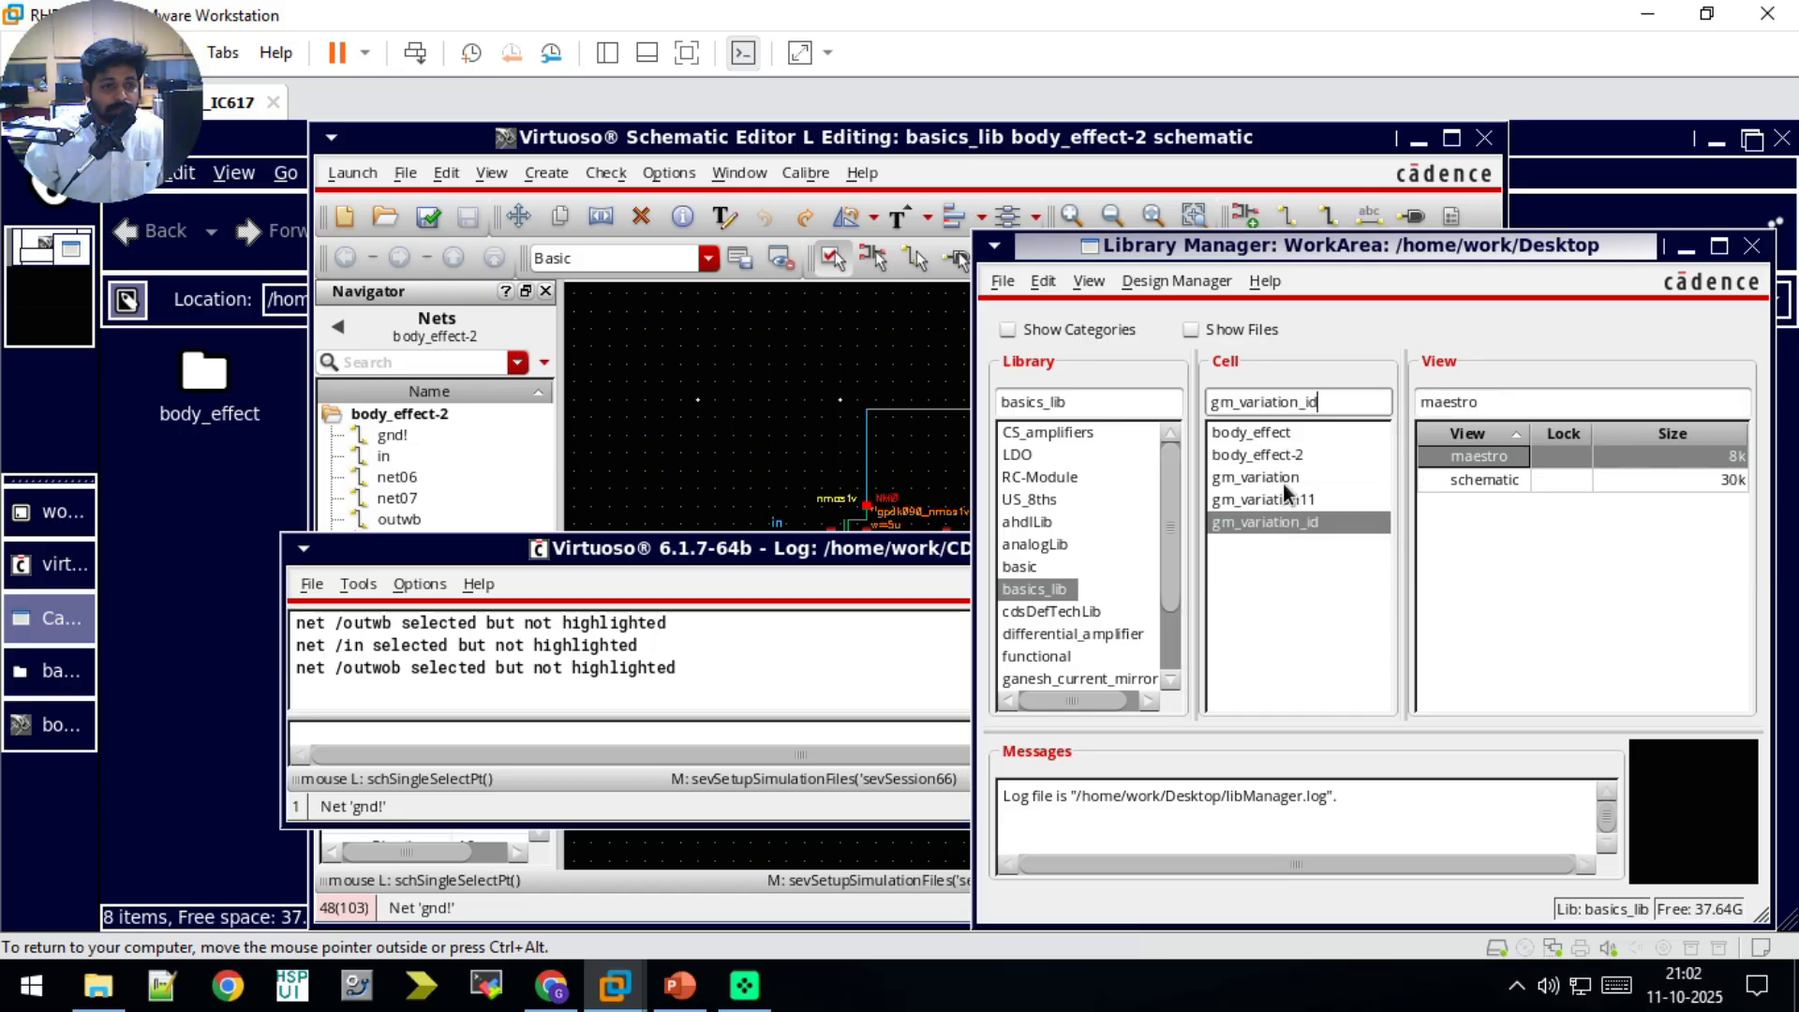
click(1283, 483)
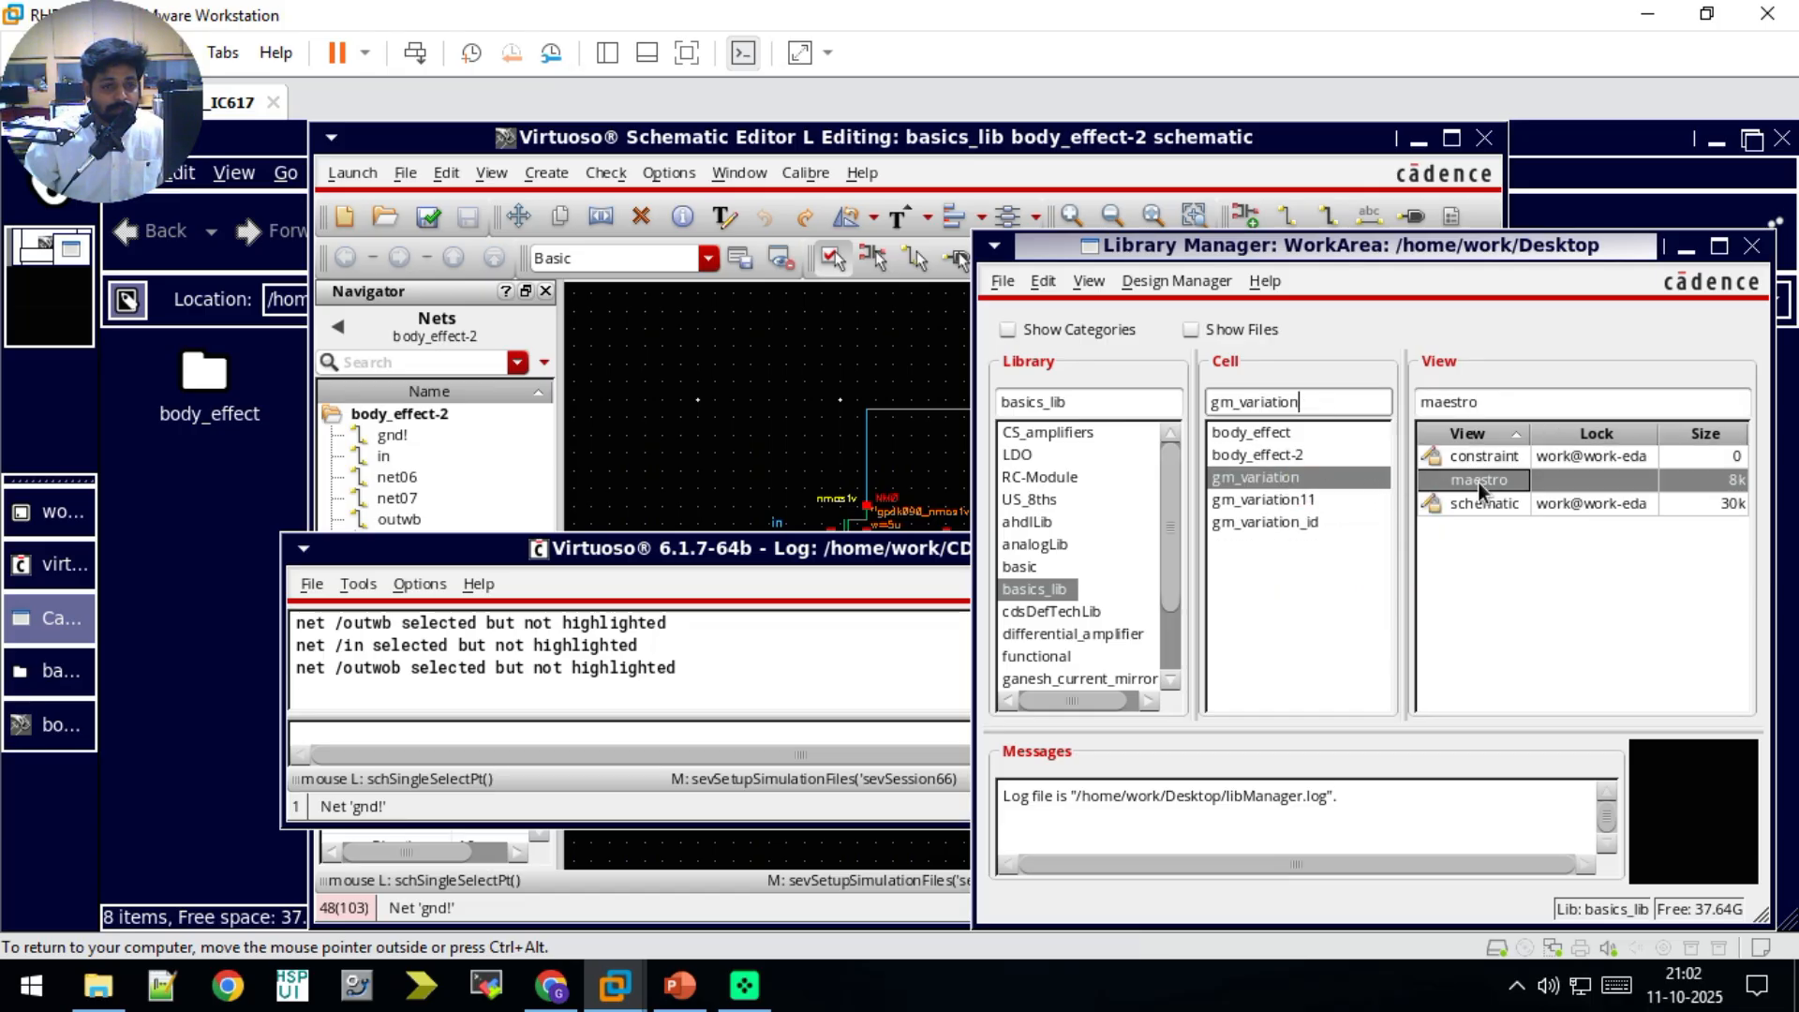
click(959, 318)
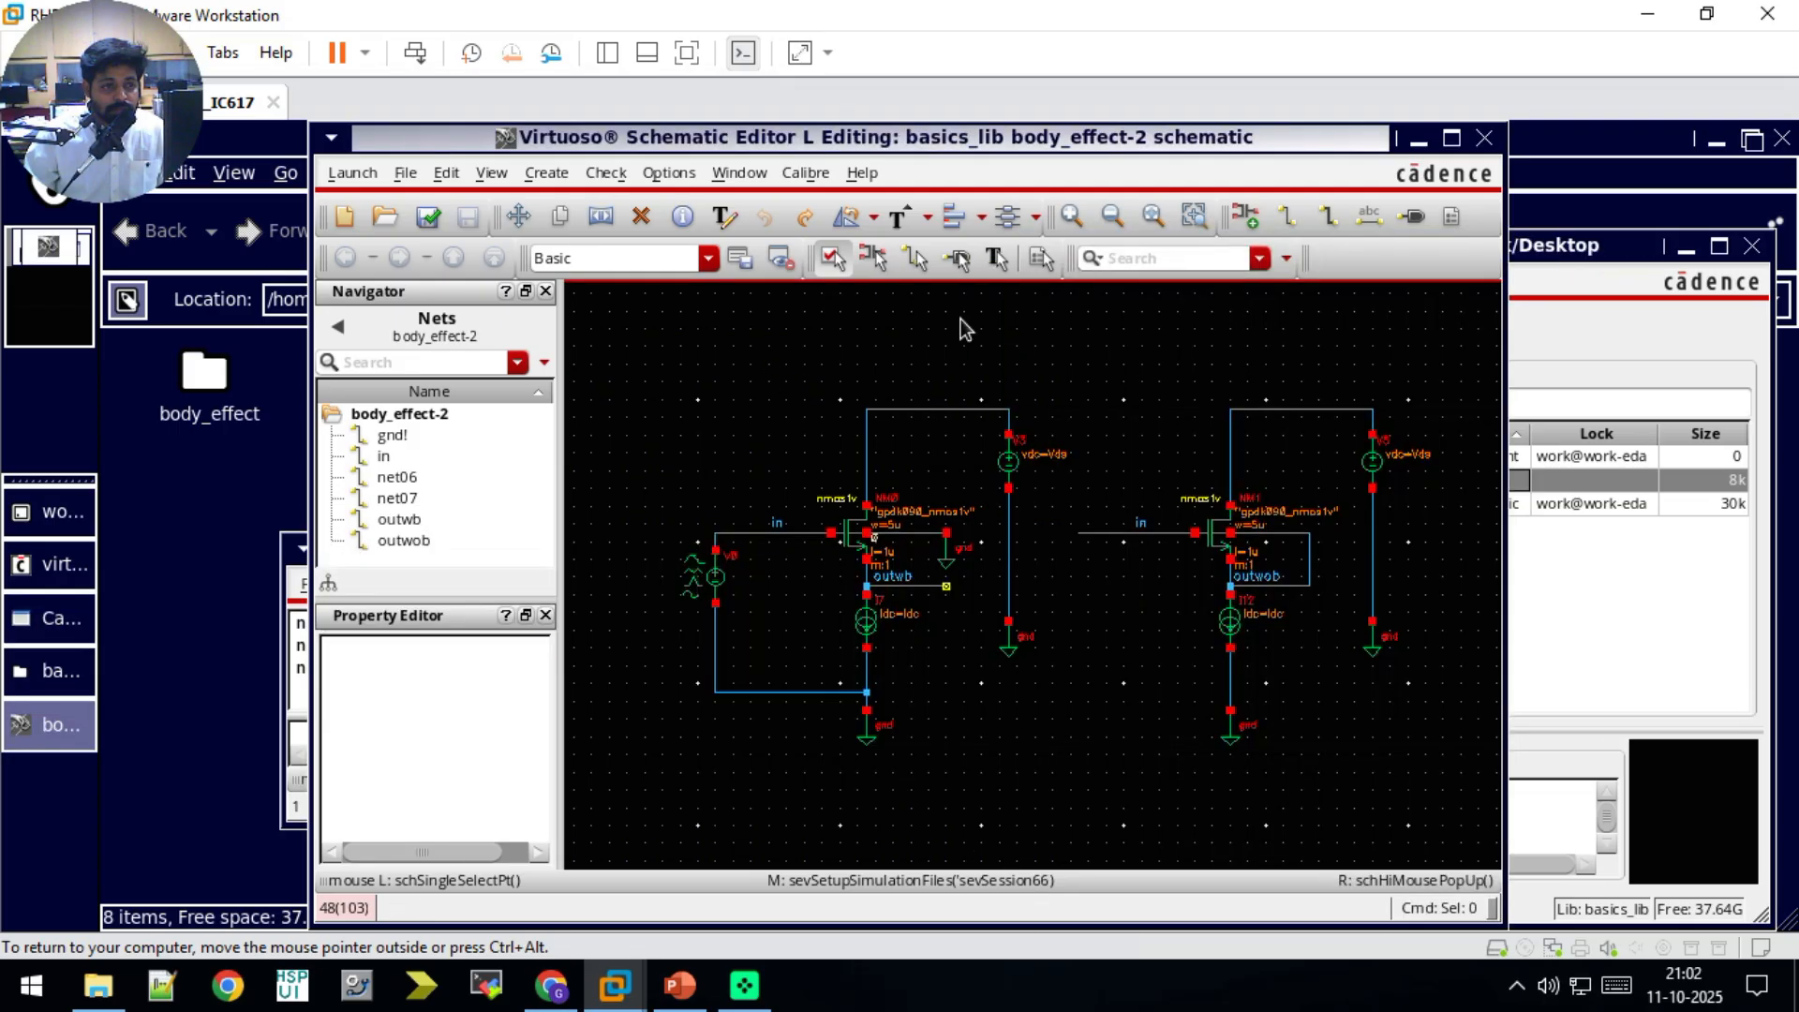
click(1484, 140)
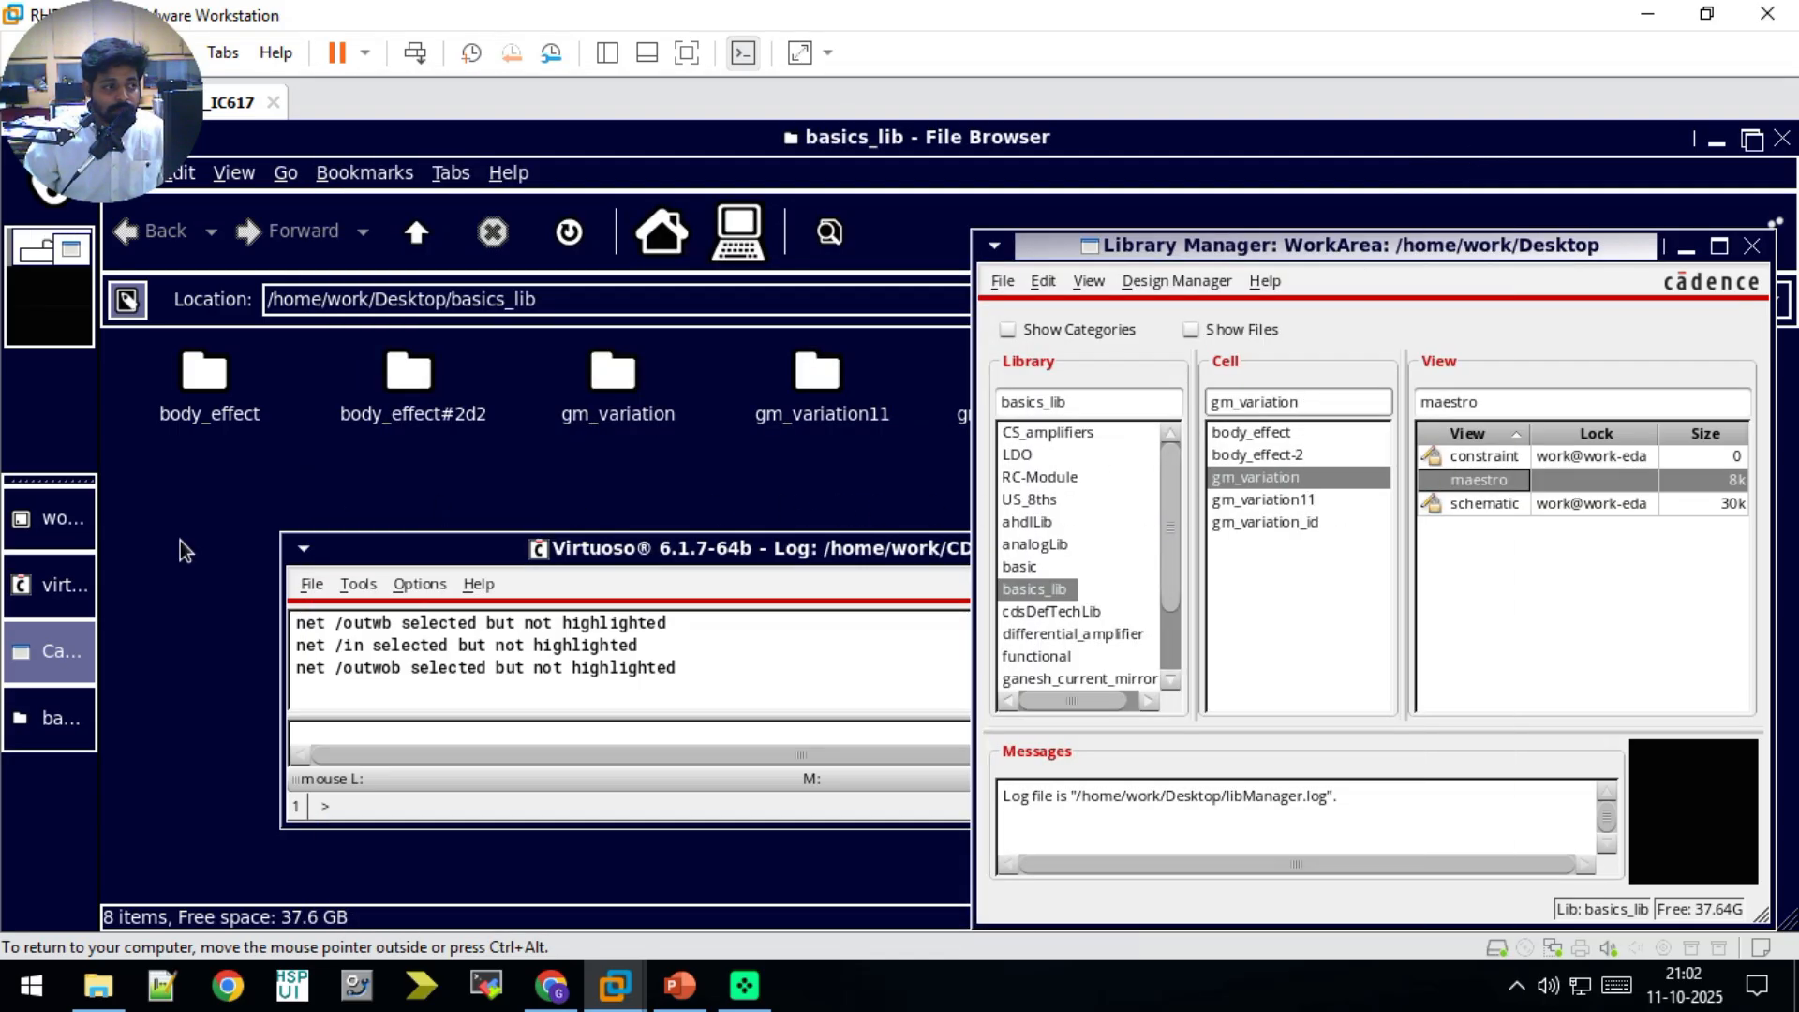
click(42, 718)
click(47, 651)
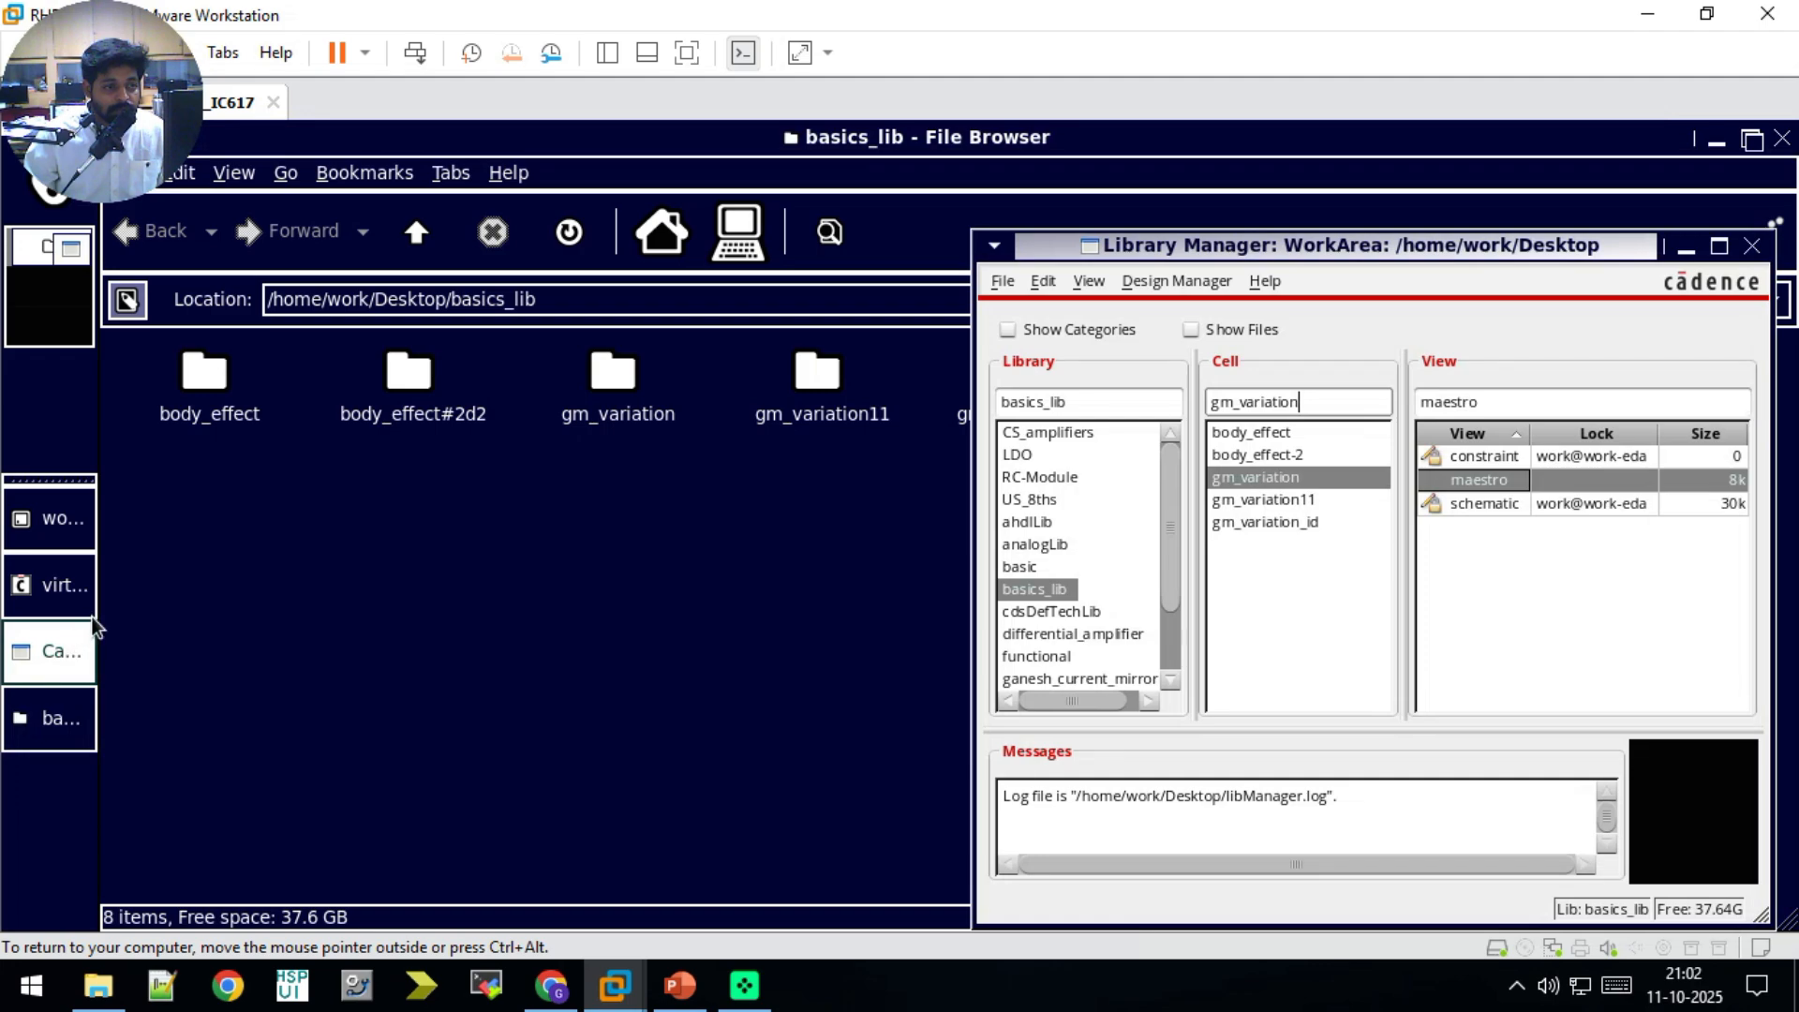
click(1782, 138)
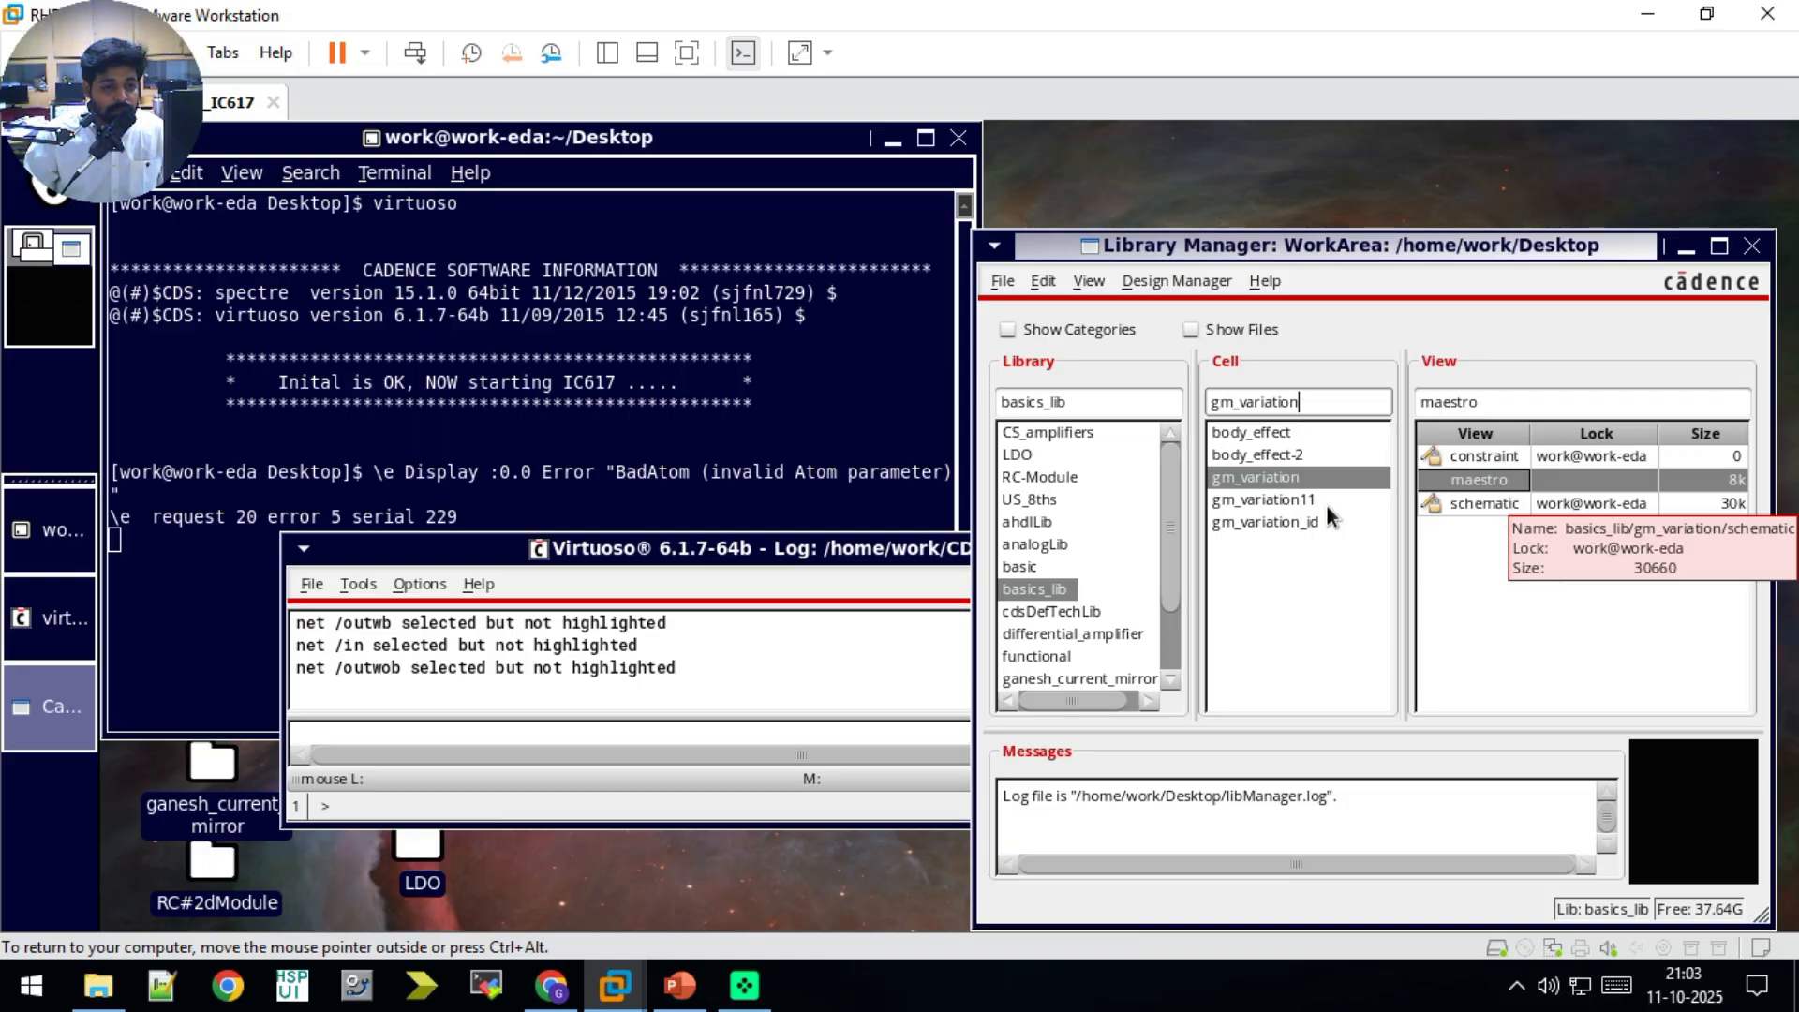
click(1295, 523)
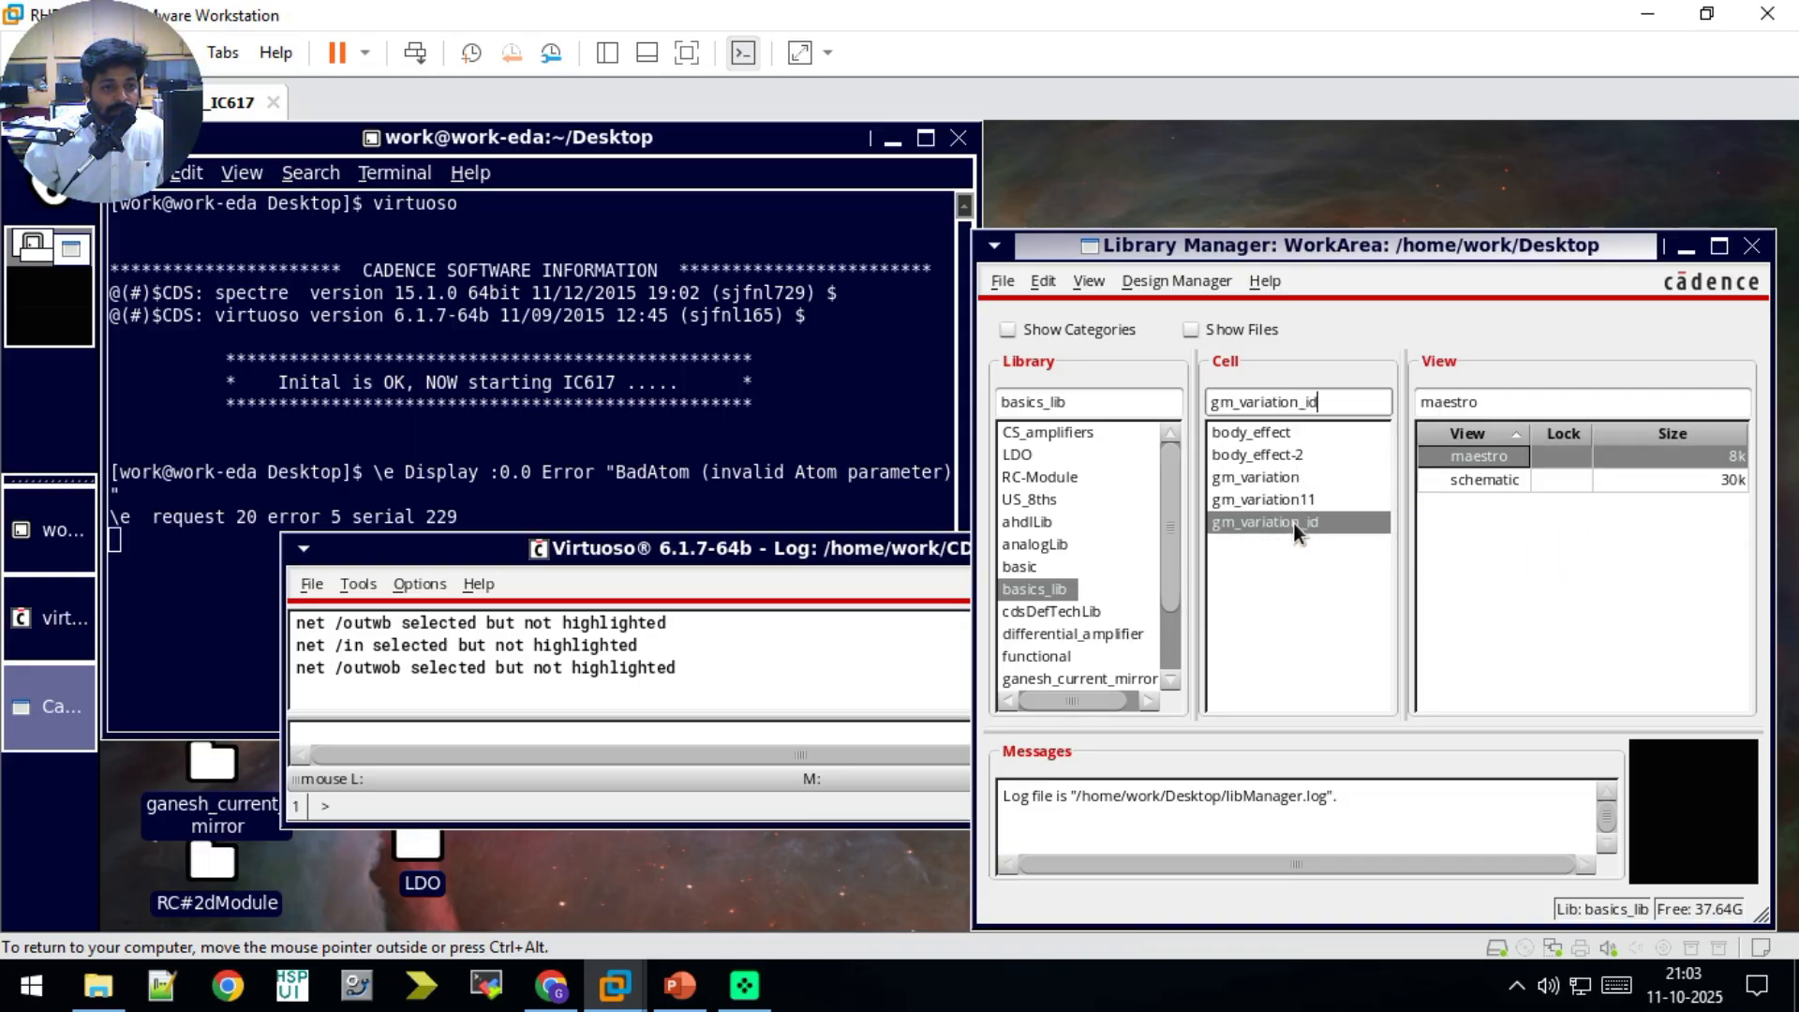
double_click(1477, 479)
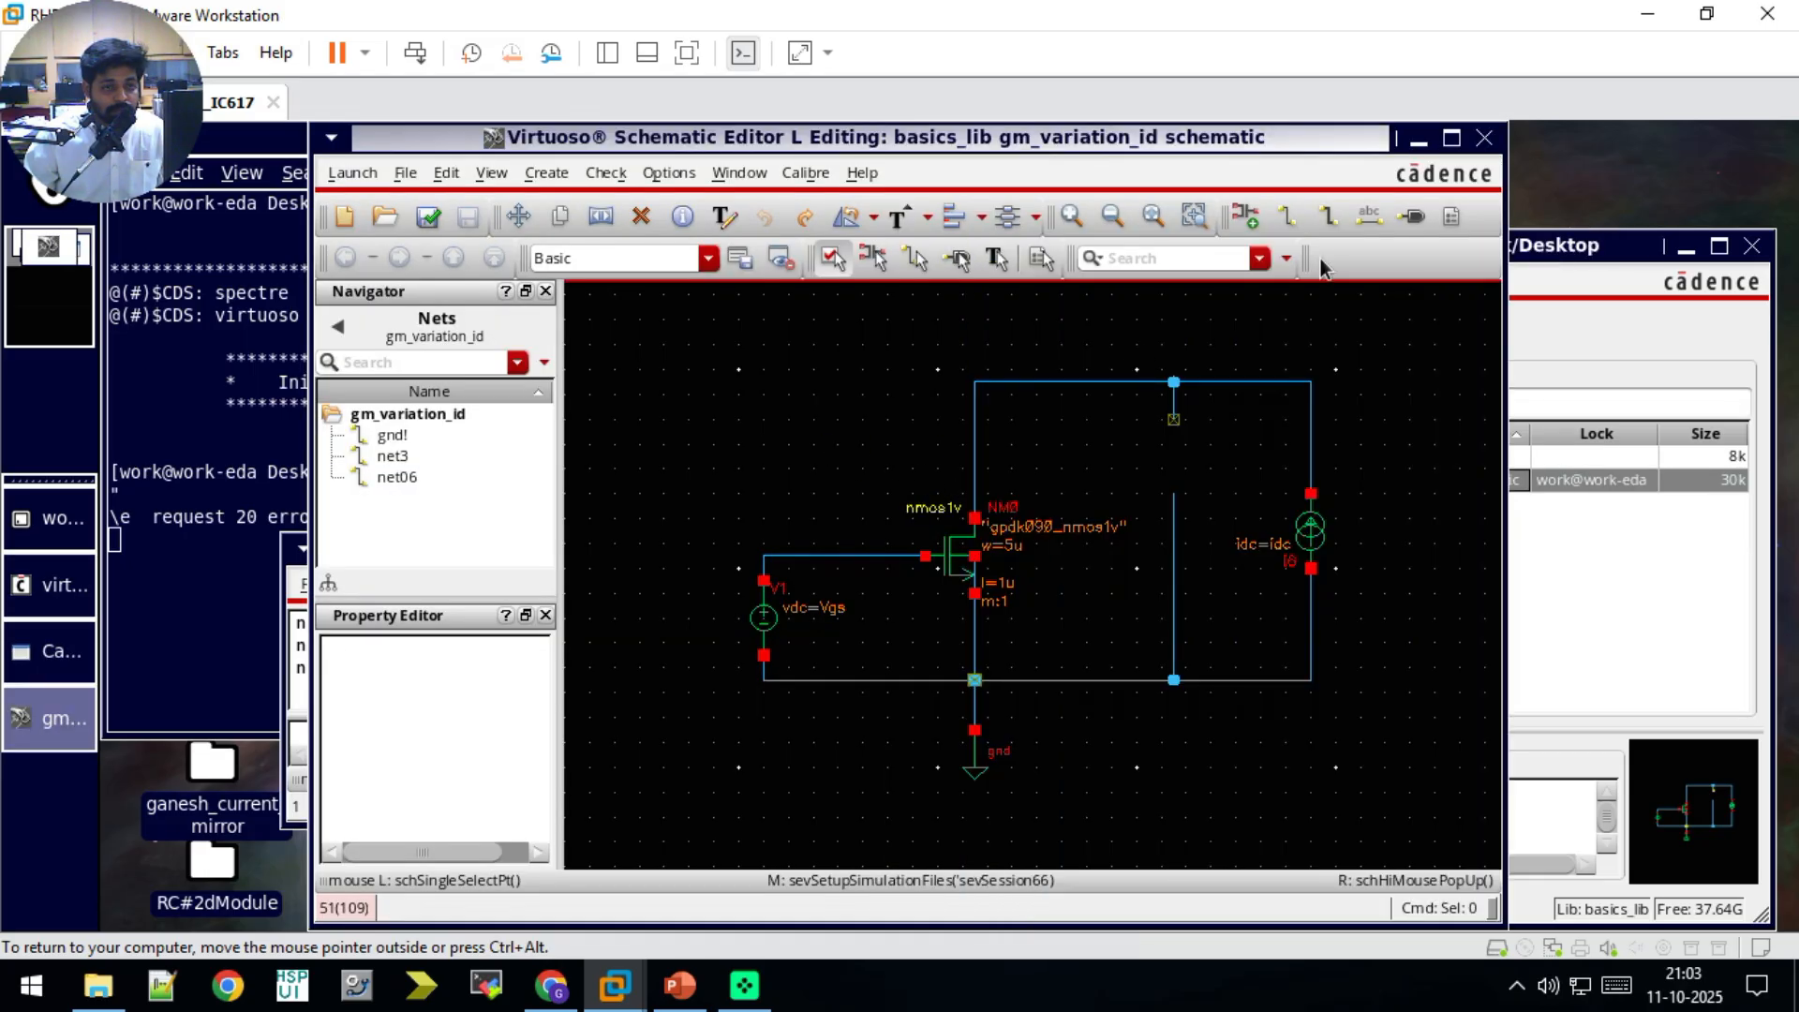
click(1485, 140)
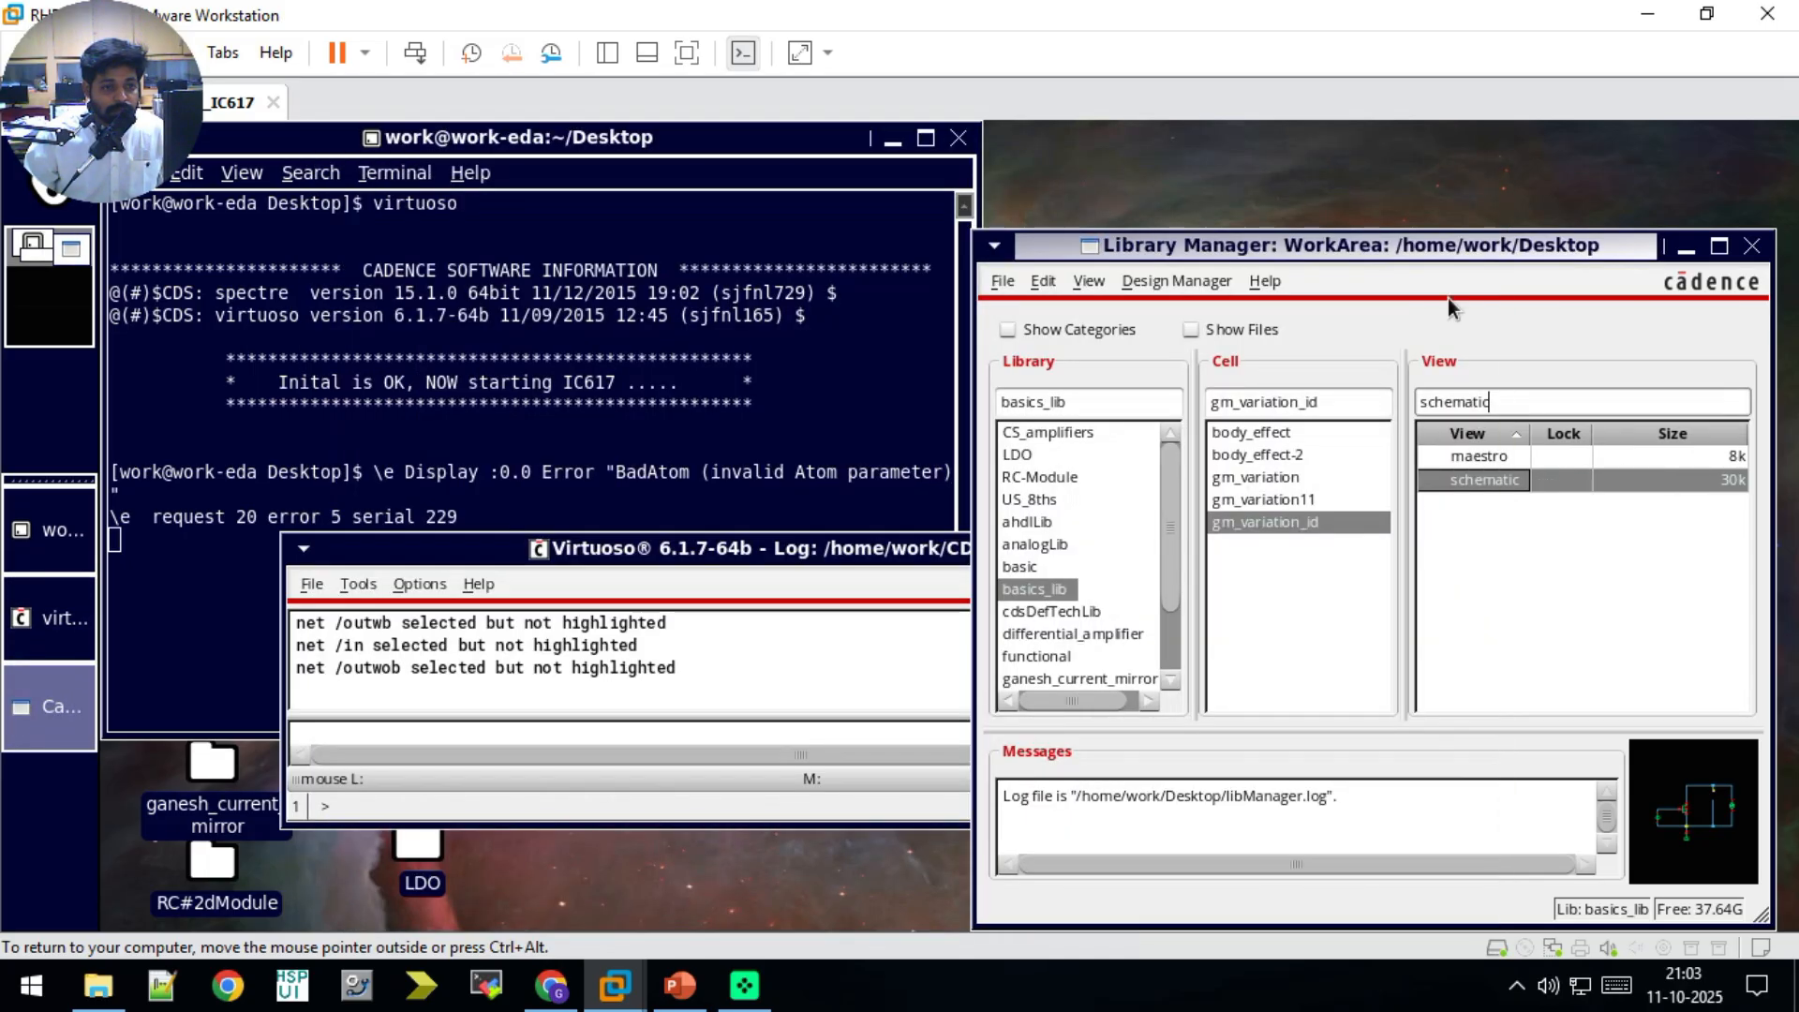
Step: Open the maestro and schematic views of the gm_variation cell in basics_lib
click(1276, 480)
double_click(1464, 478)
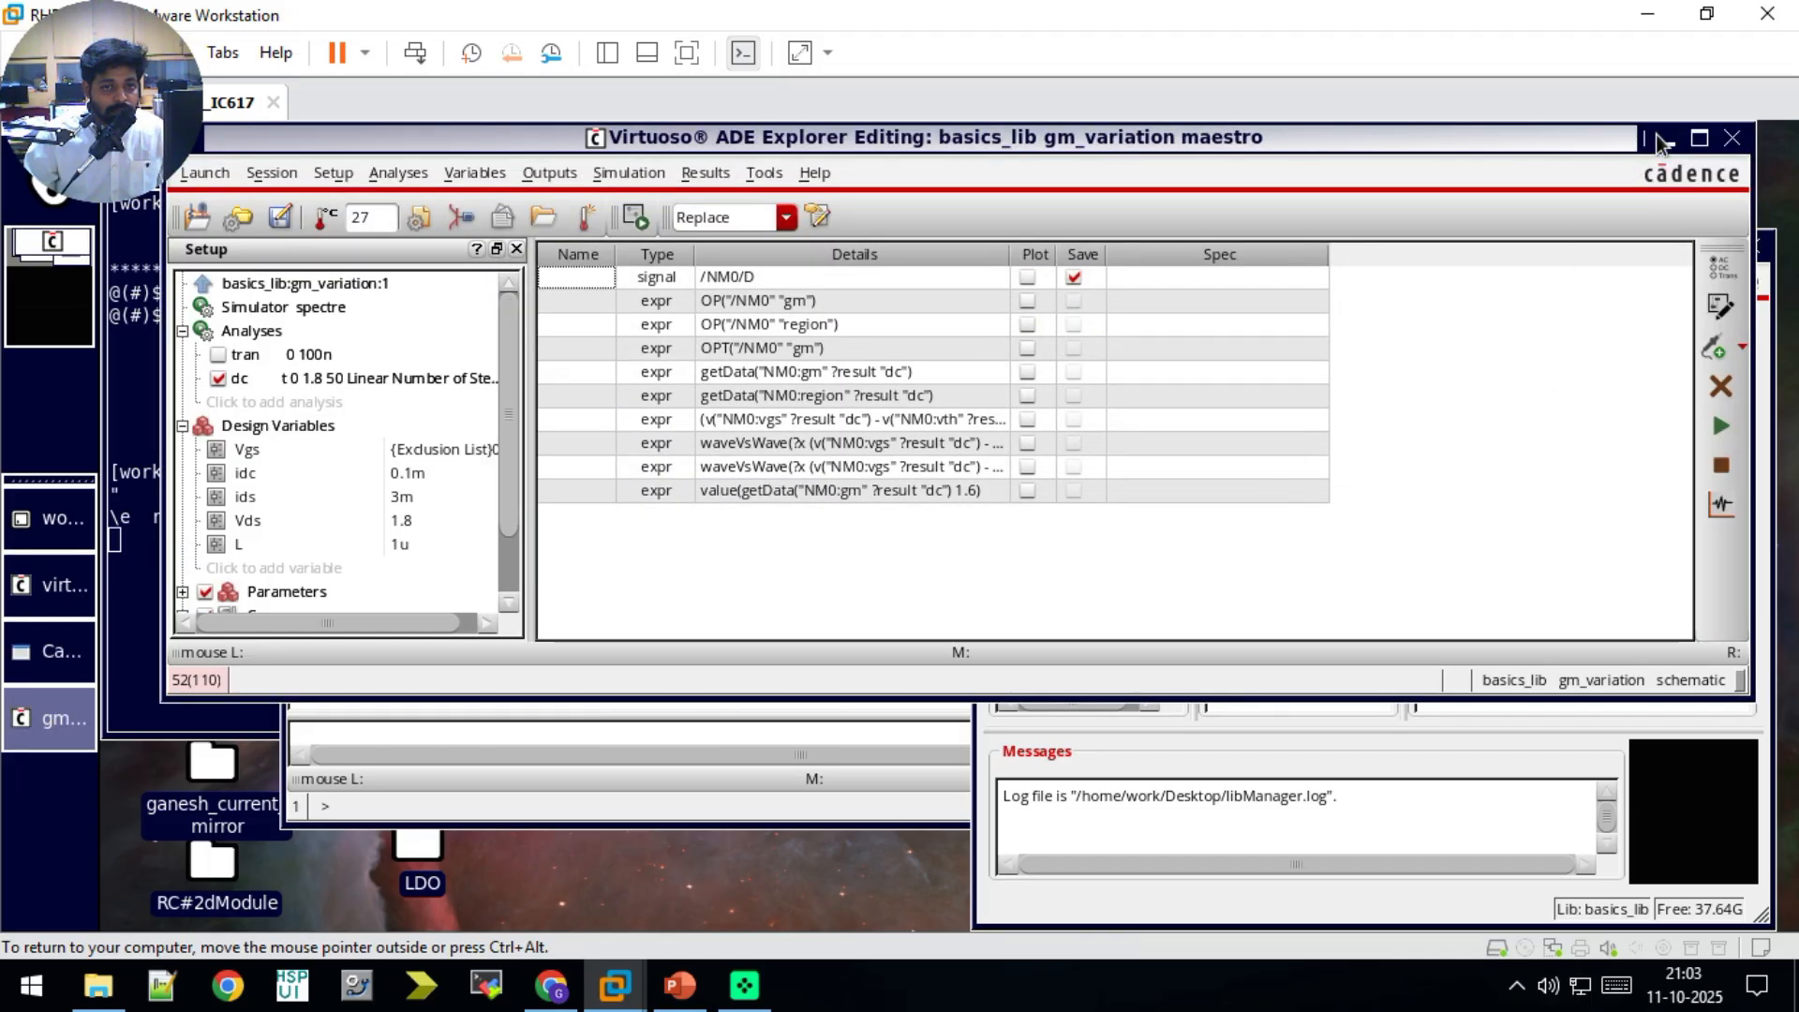
click(1655, 138)
double_click(1455, 506)
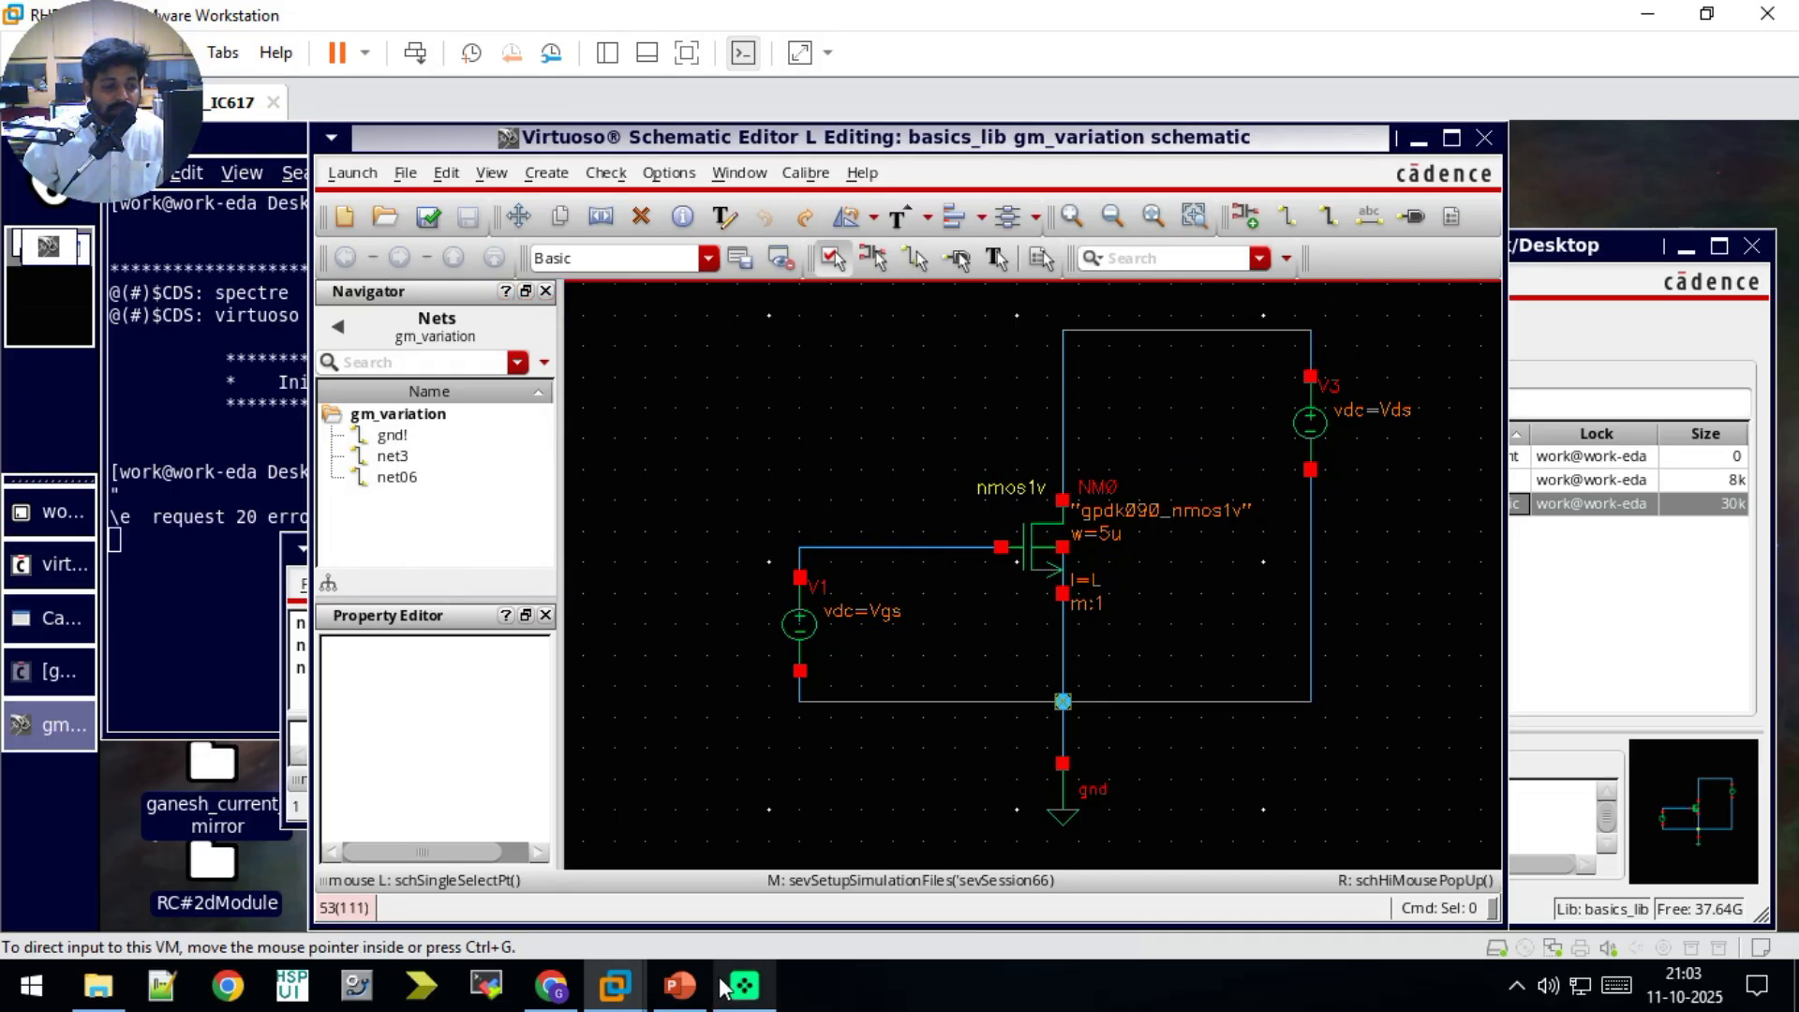
Step: Switch to PowerPoint and review the MOS Transconductance slide and the annotated gm plots on the Example 2.3 slide
click(681, 983)
scroll(891, 696, up, 4)
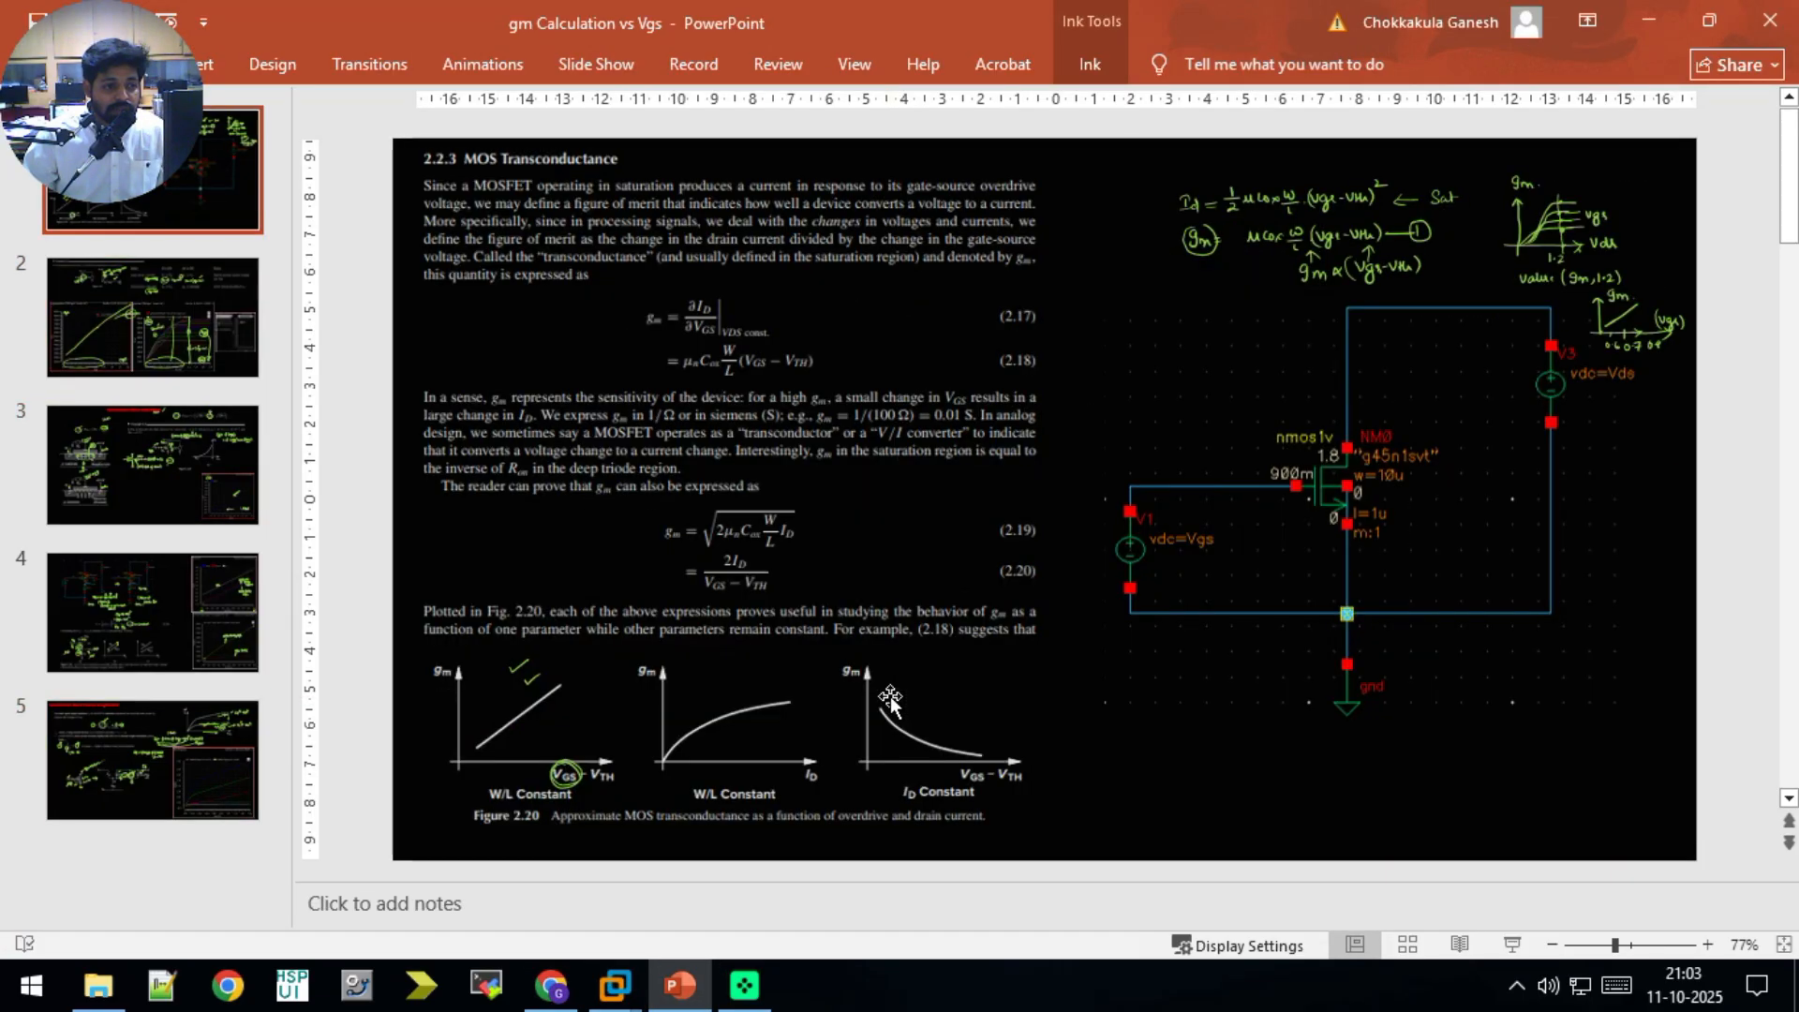
scroll(890, 696, down, 1)
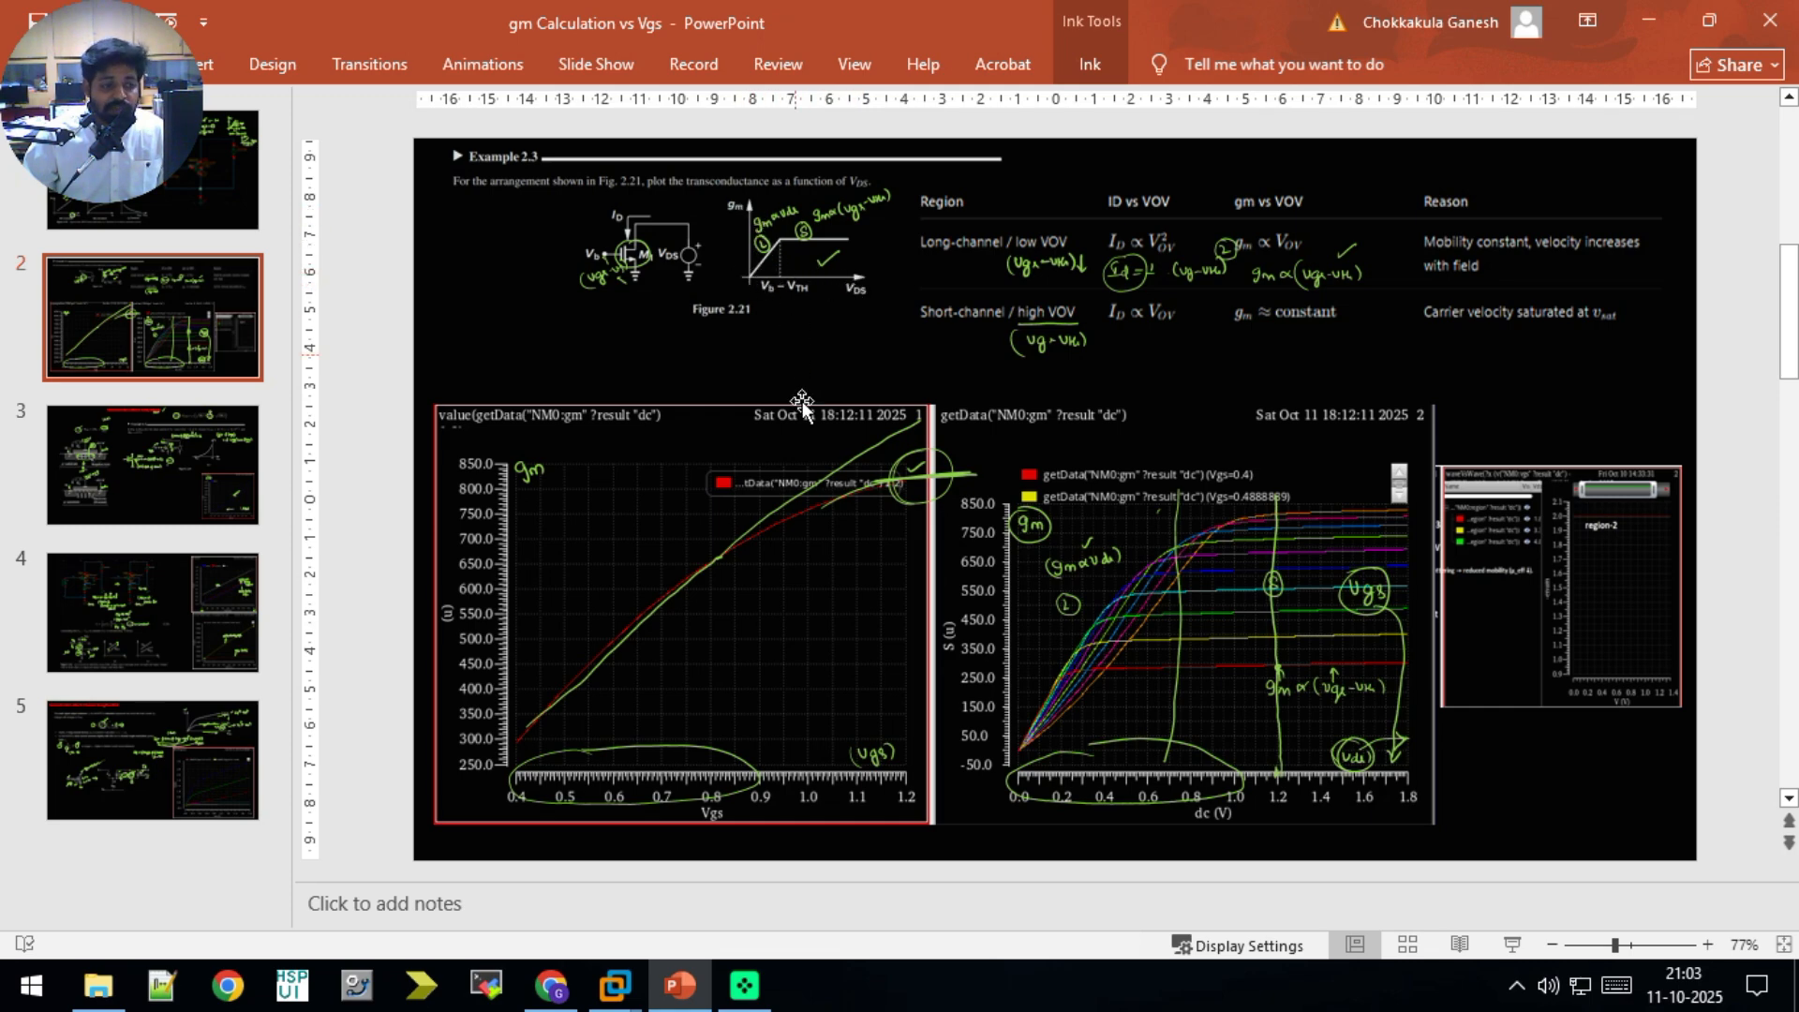
Step: Return to Virtuoso in the virtual machine and set design variable L to 0.1u,1u in the gm_variation maestro setup
click(637, 987)
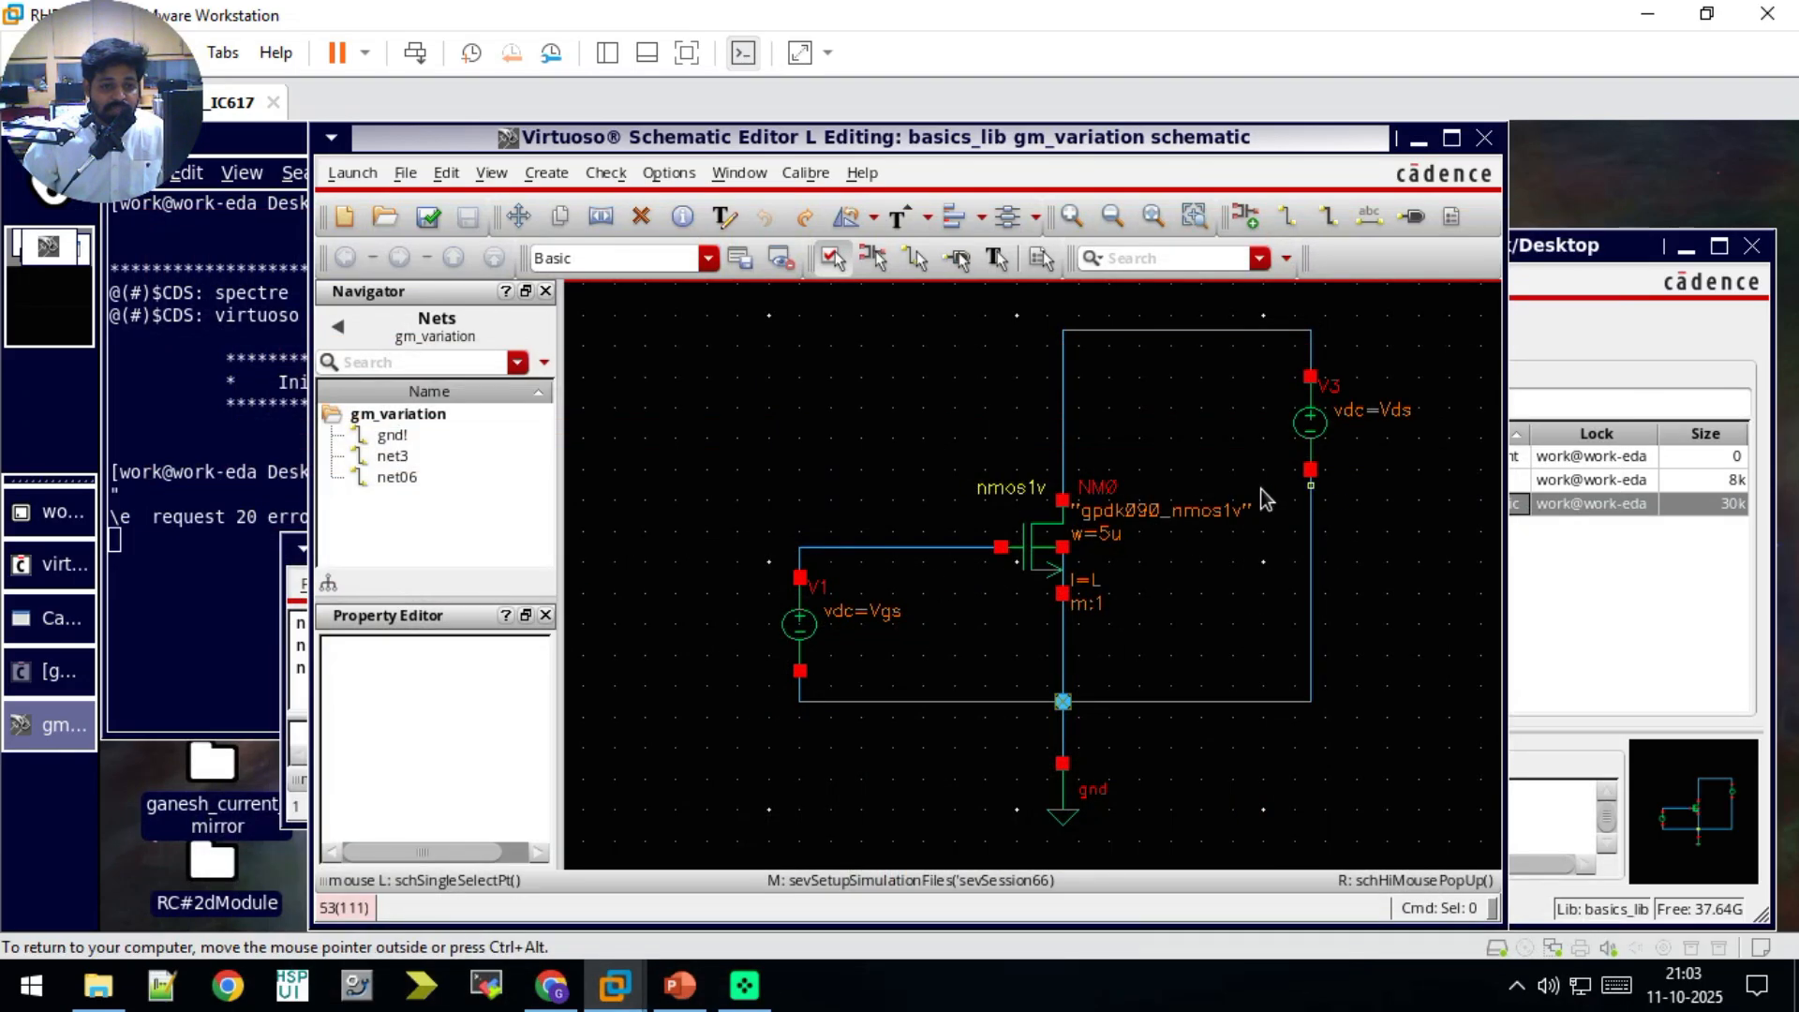
click(1589, 626)
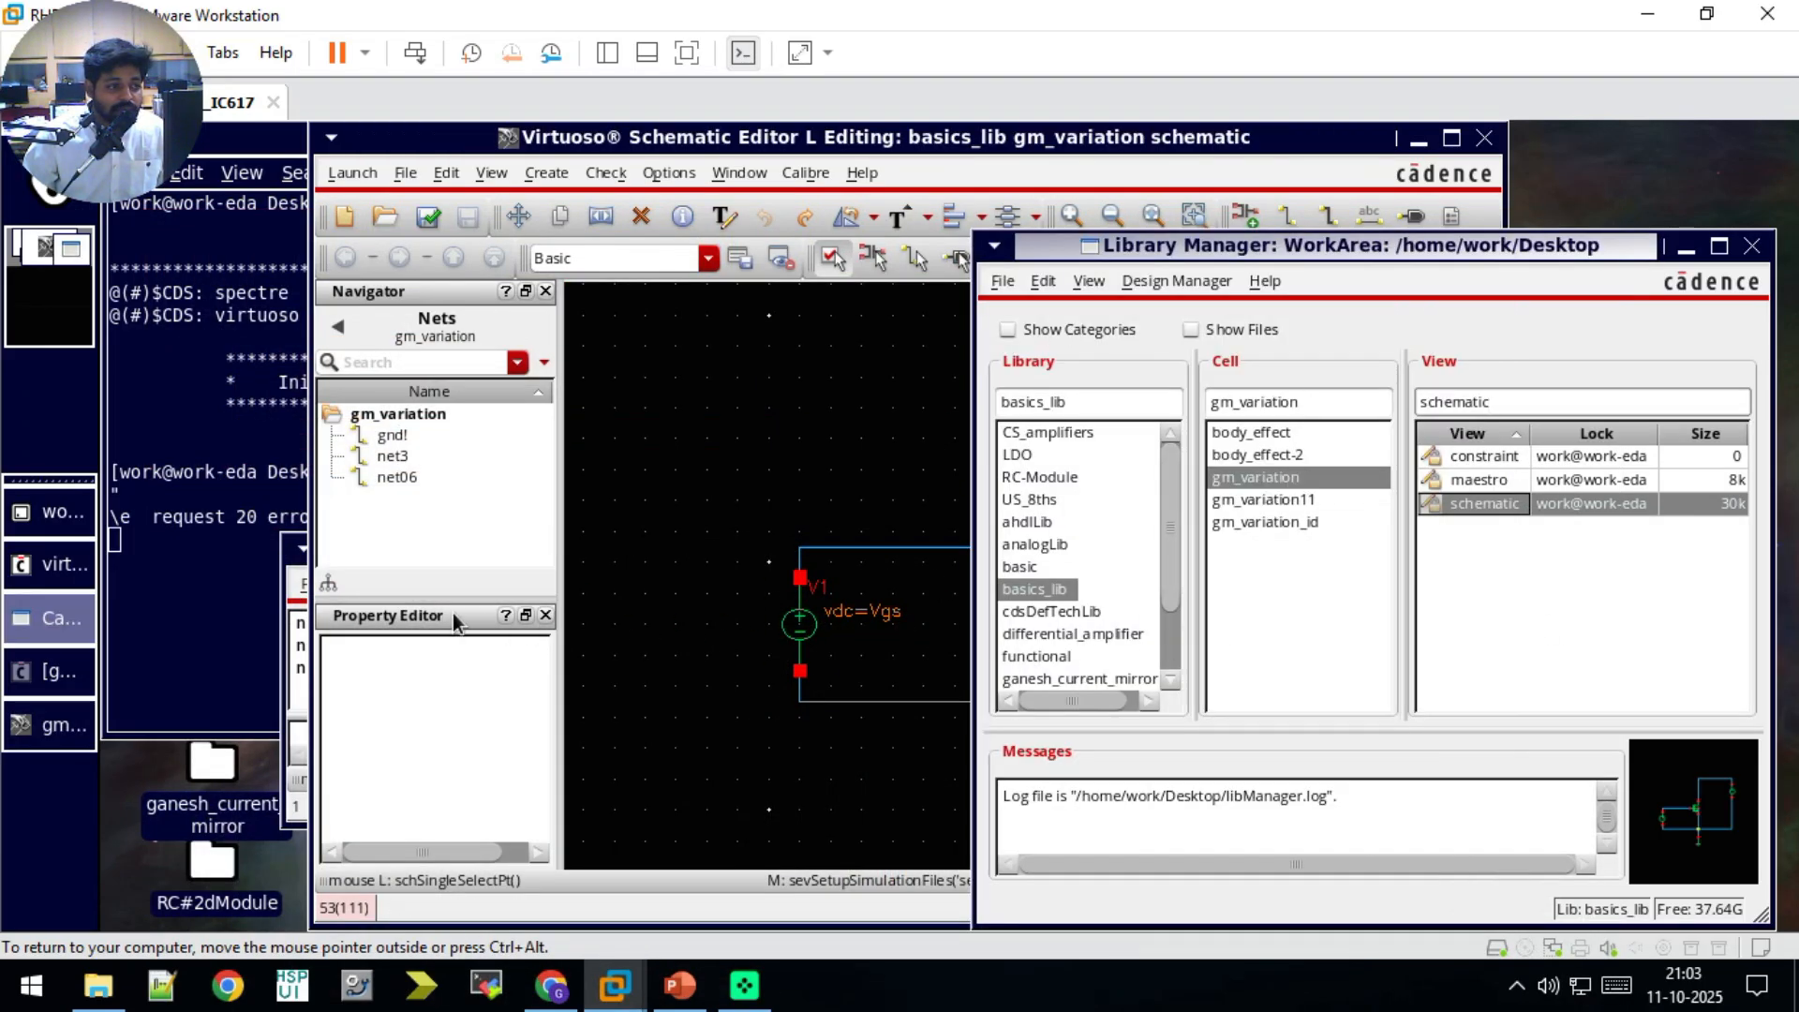
click(88, 670)
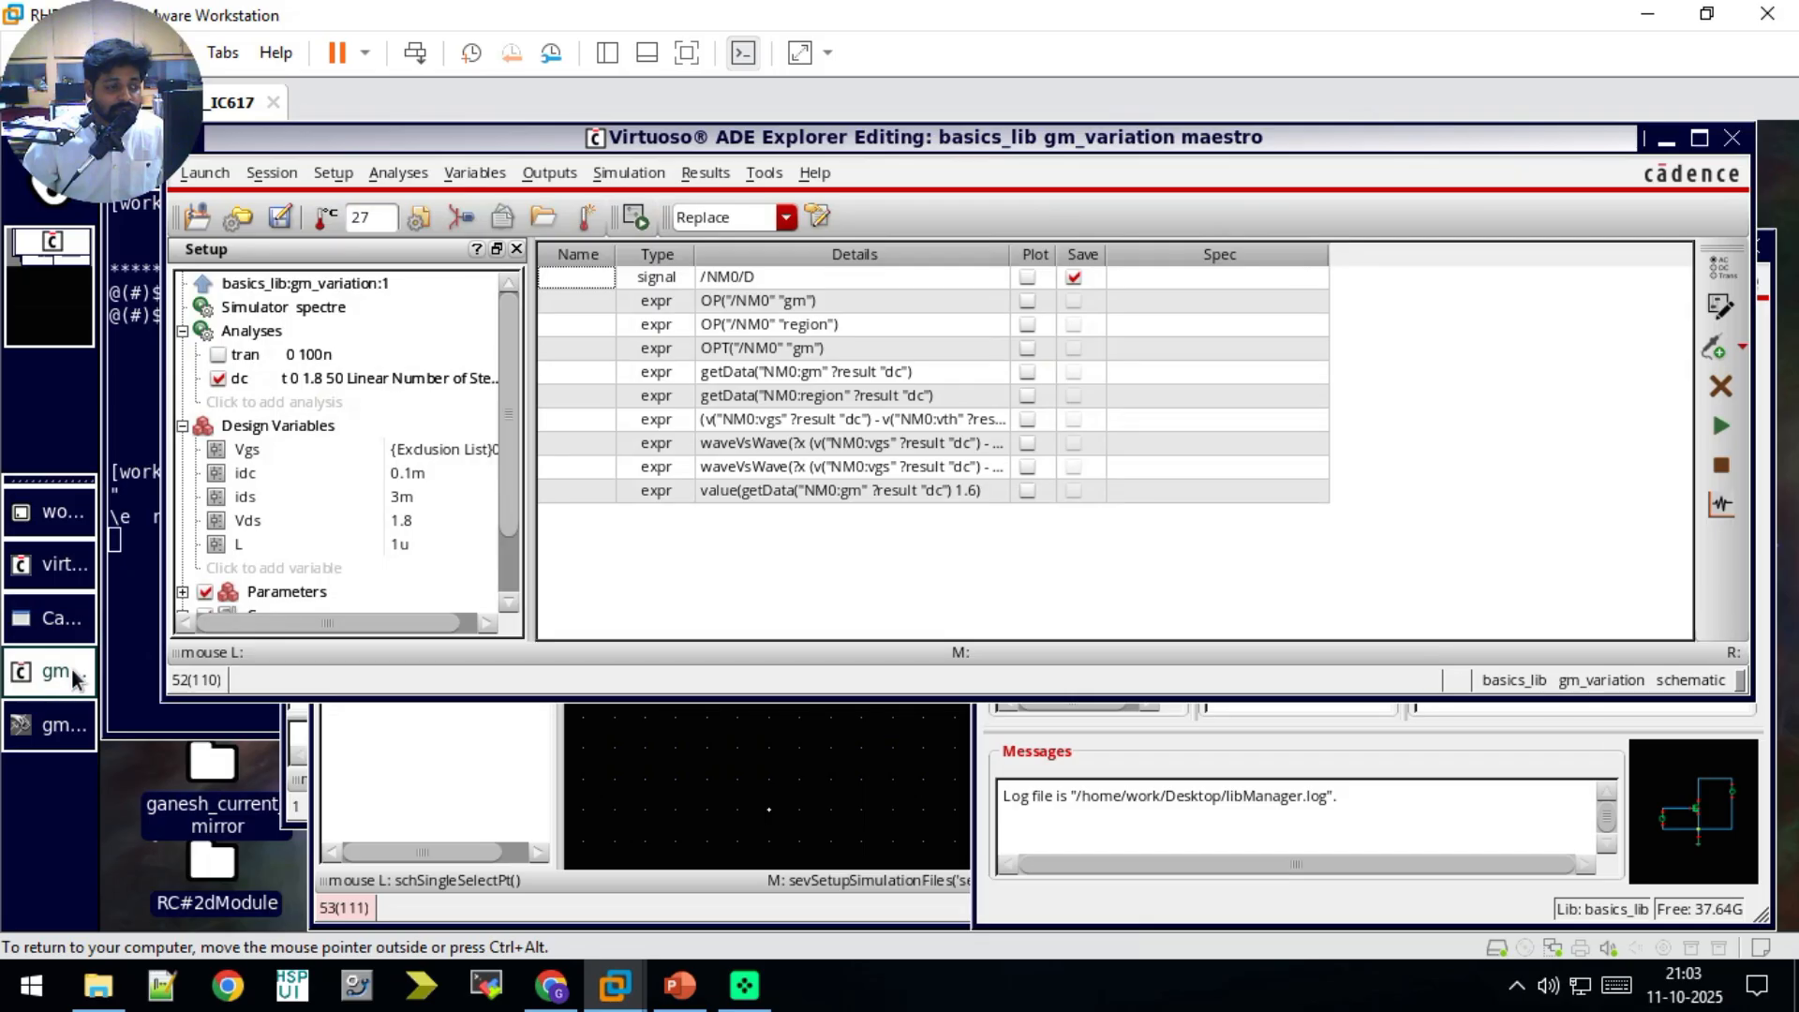
double_click(406, 549)
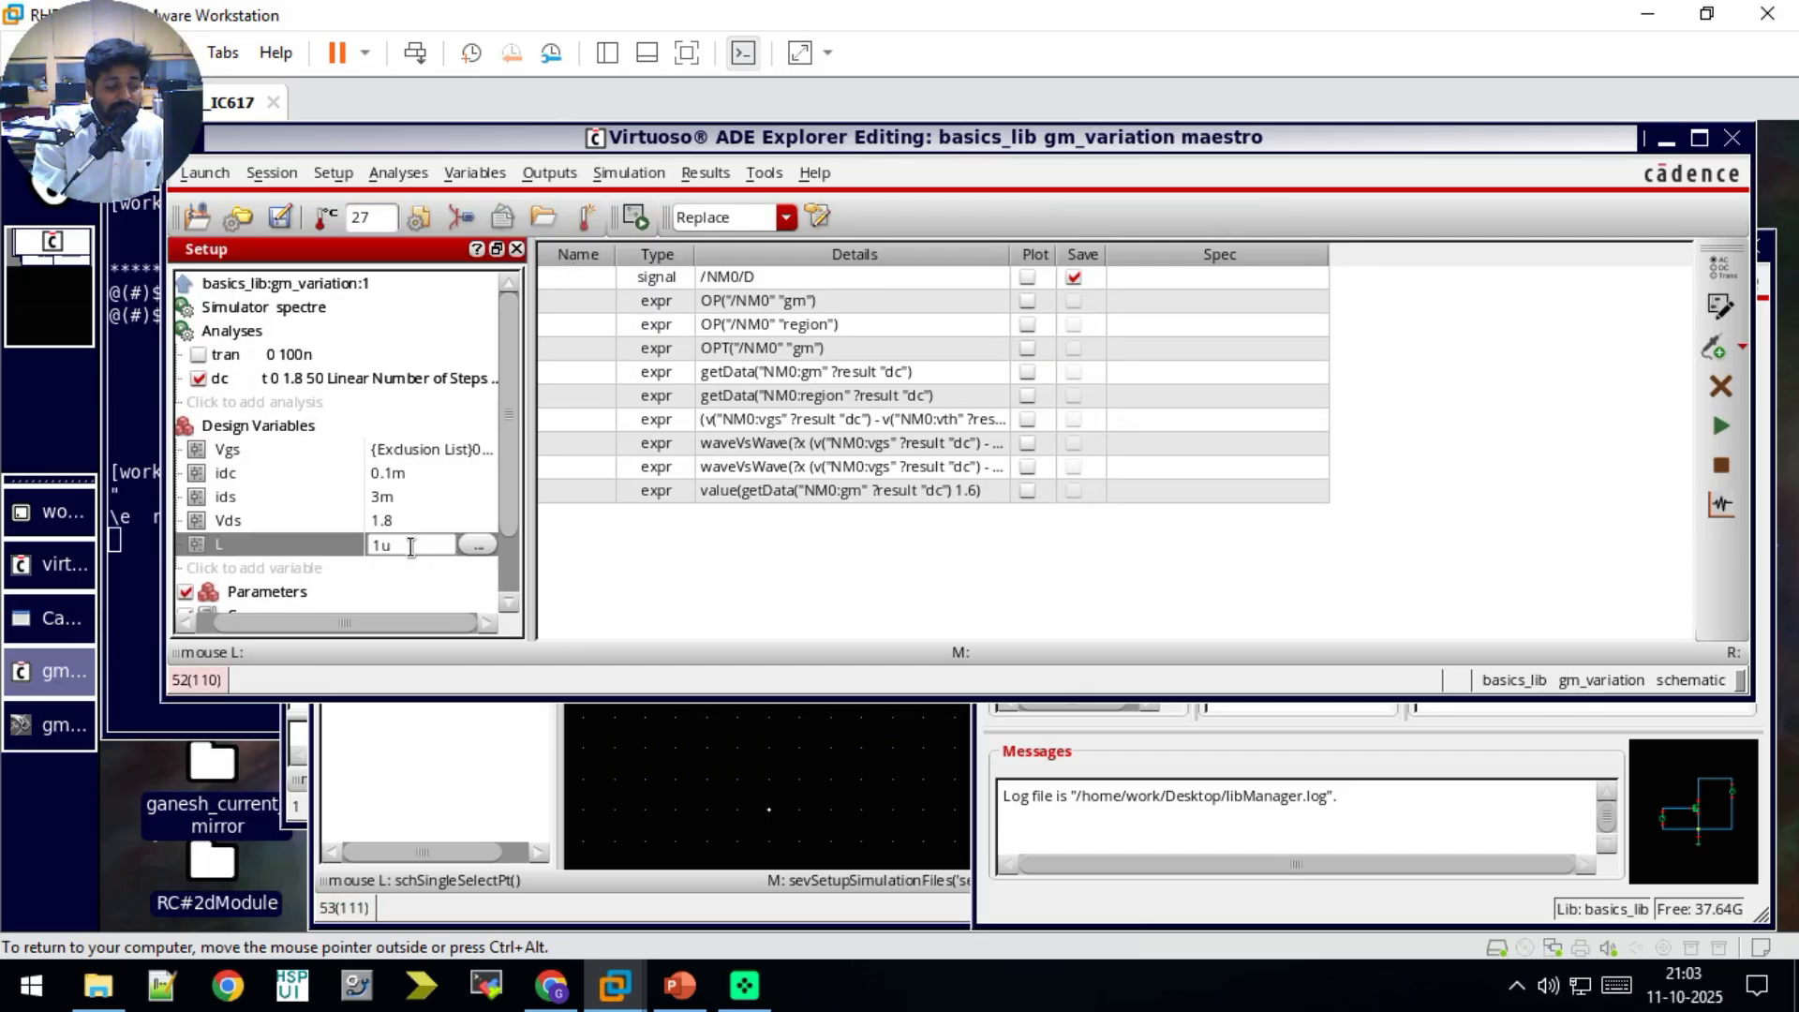
text(0)
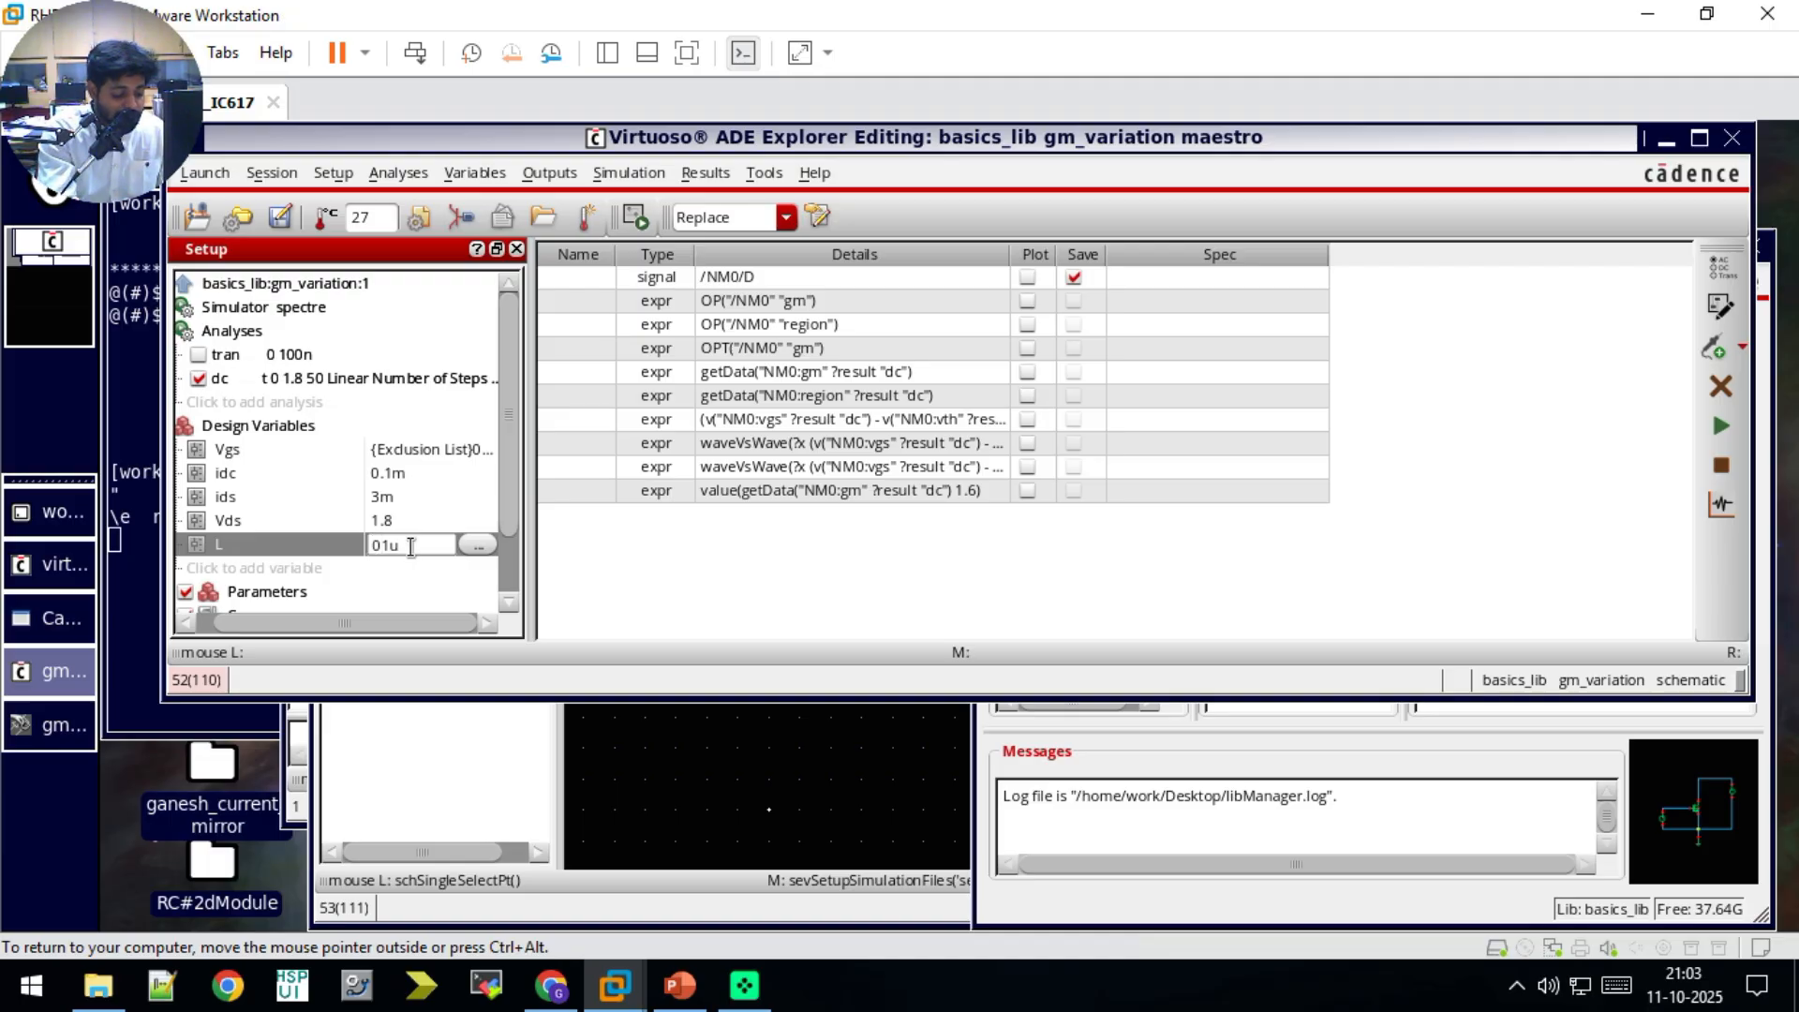
text(.1u,1u)
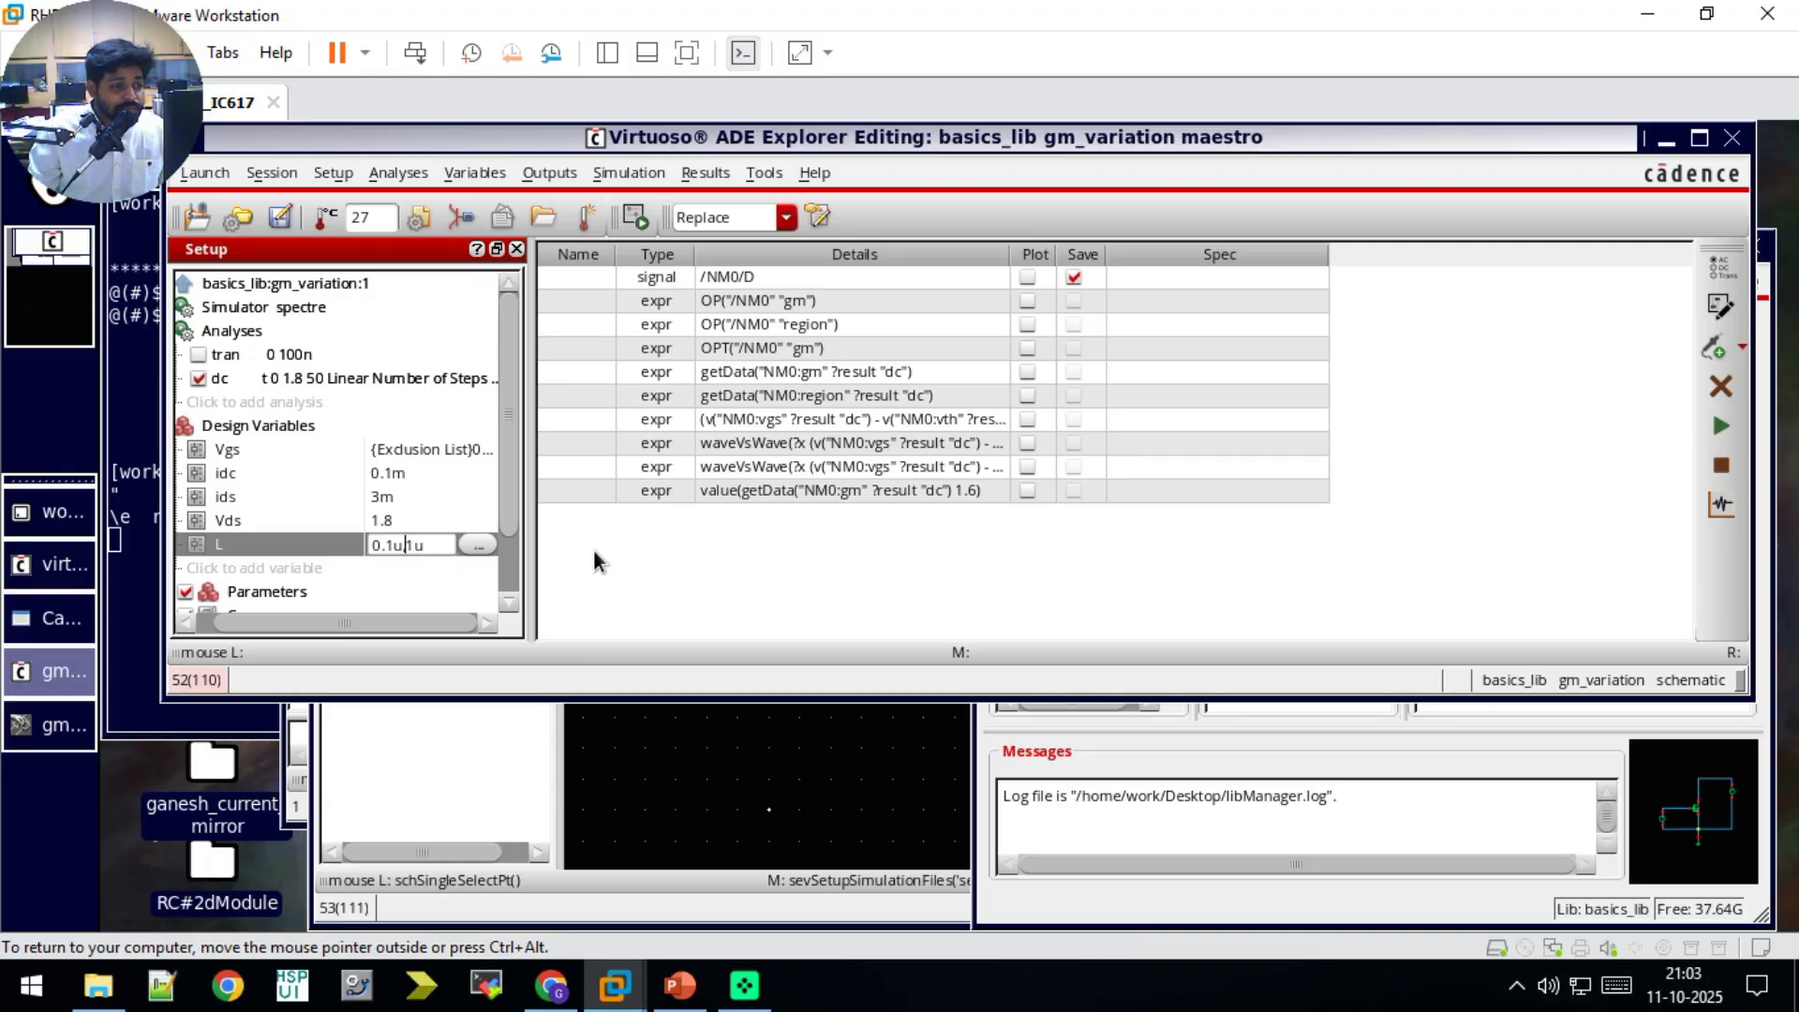
Step: Set the total steps of the Vgs sweep to 2
click(437, 448)
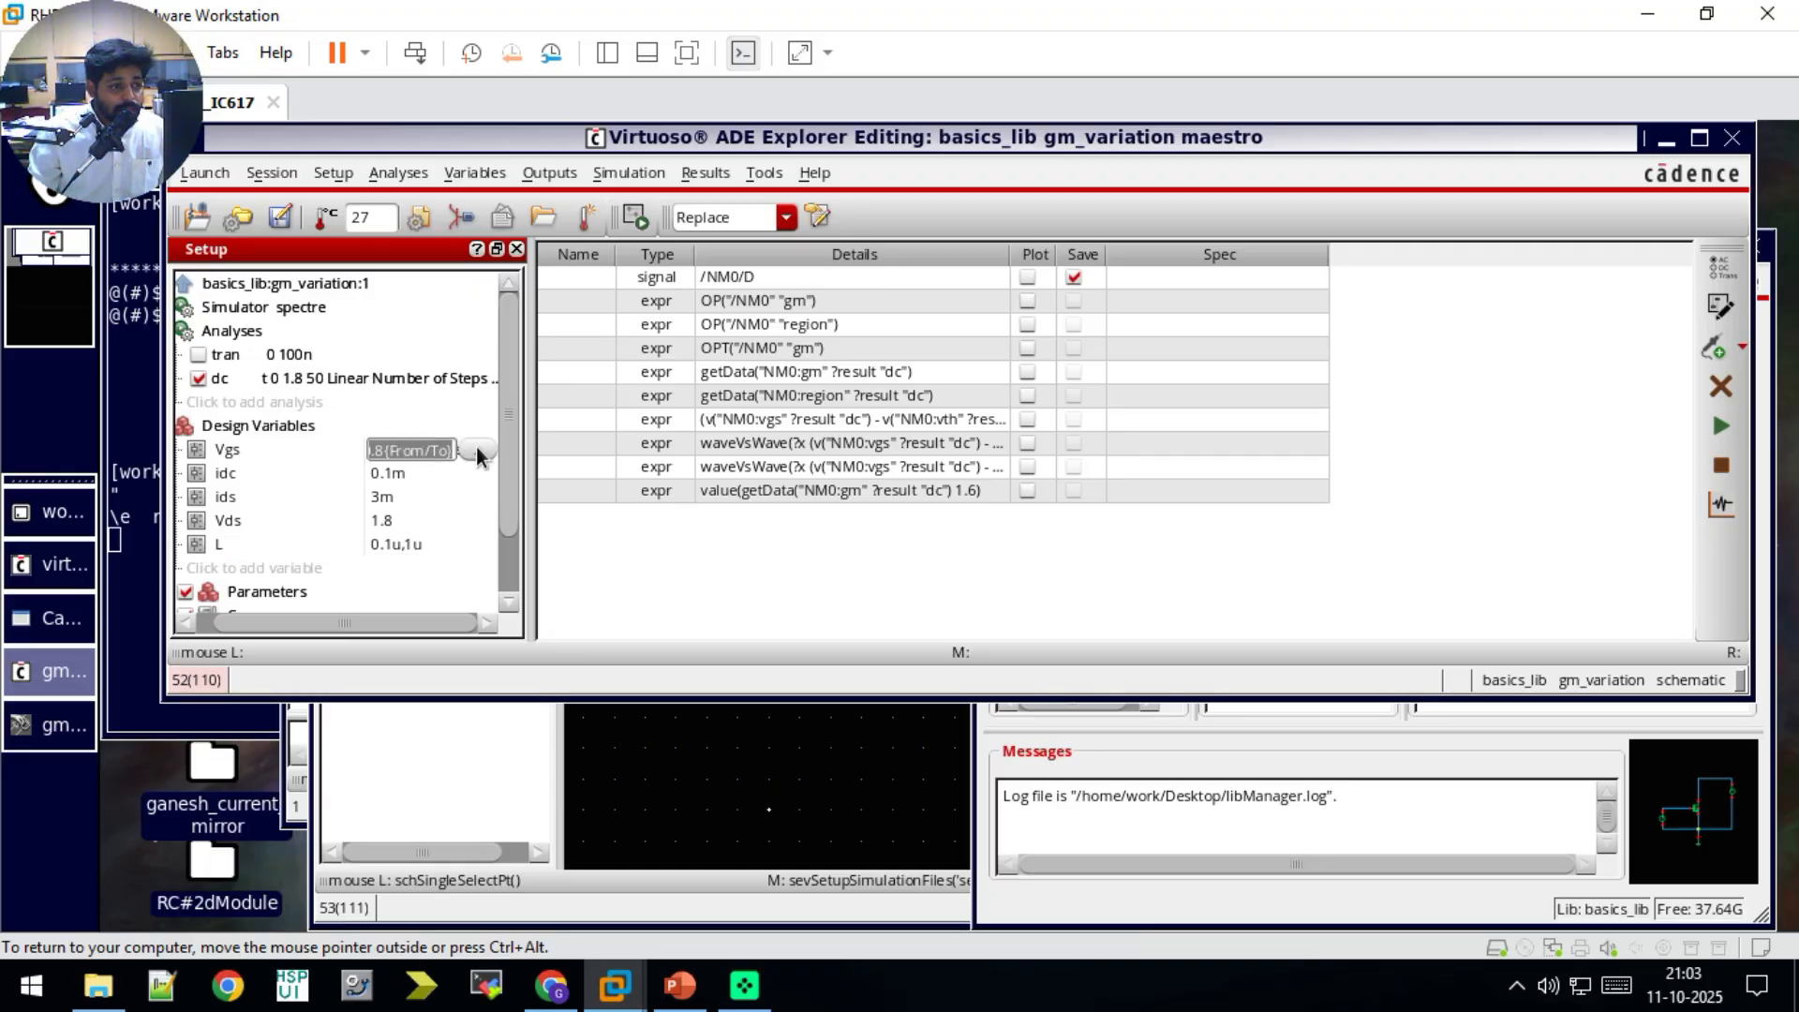
click(478, 449)
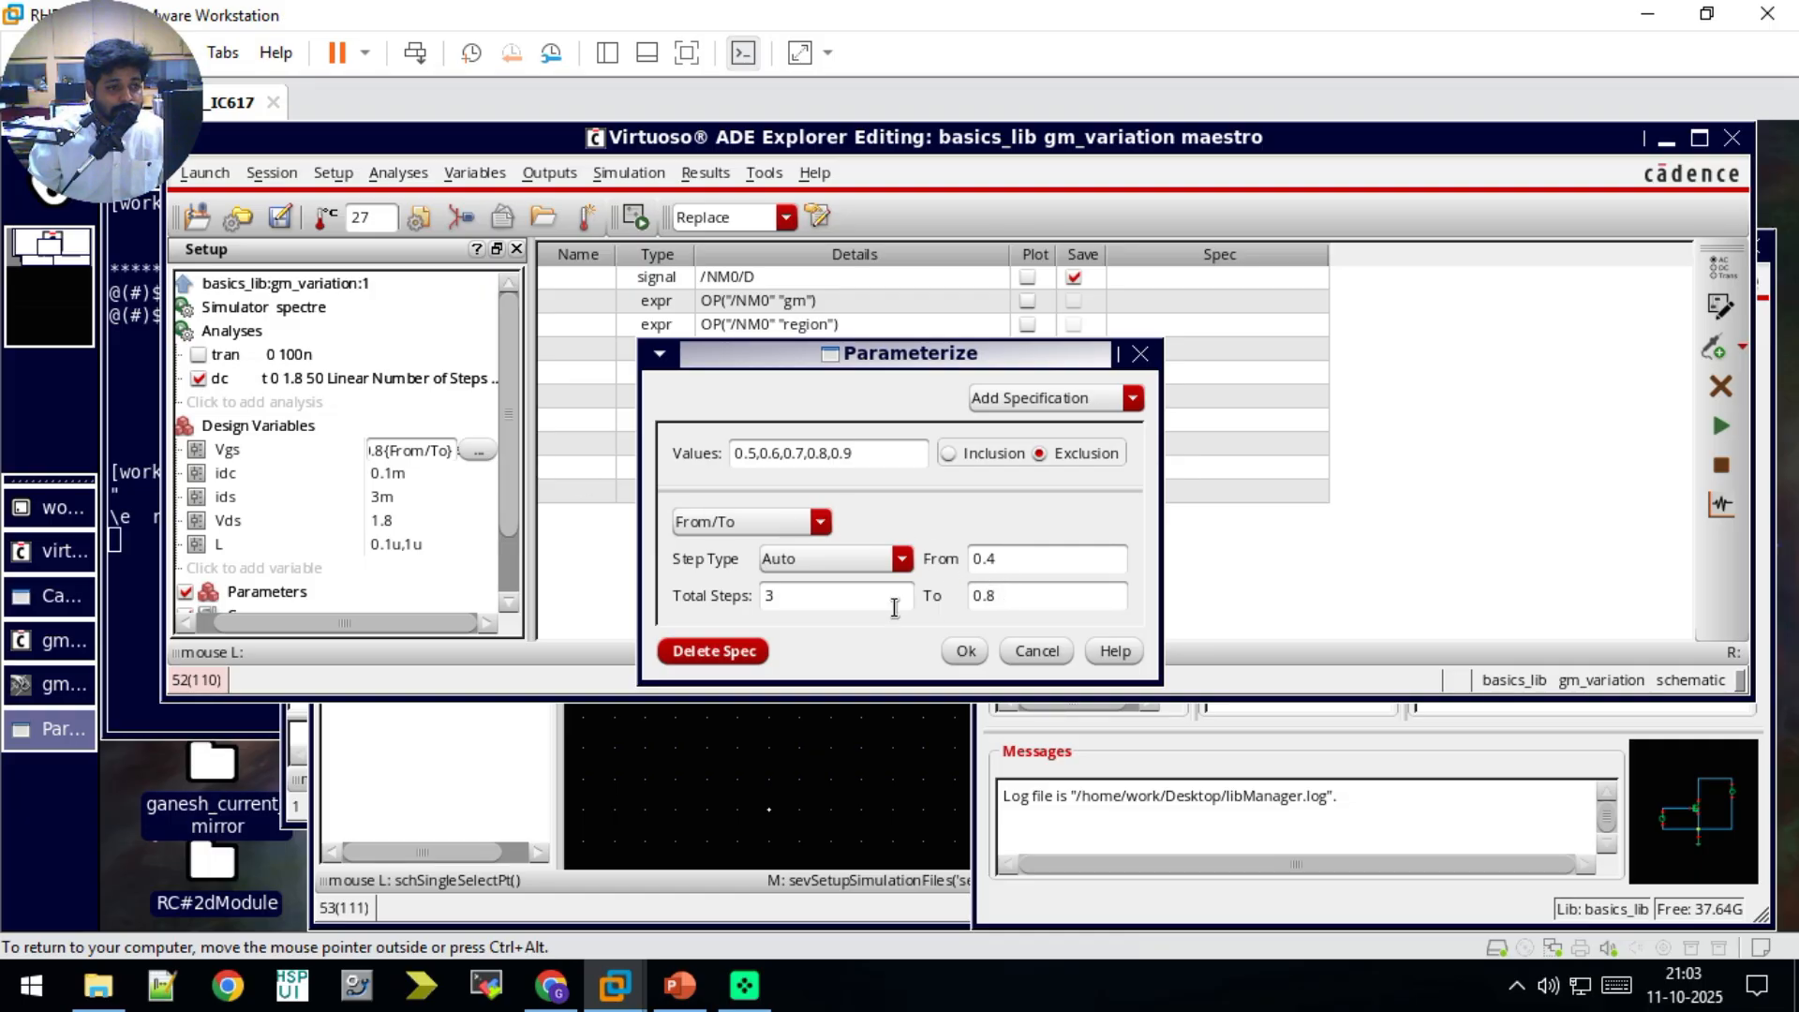
double_click(827, 597)
text(2)
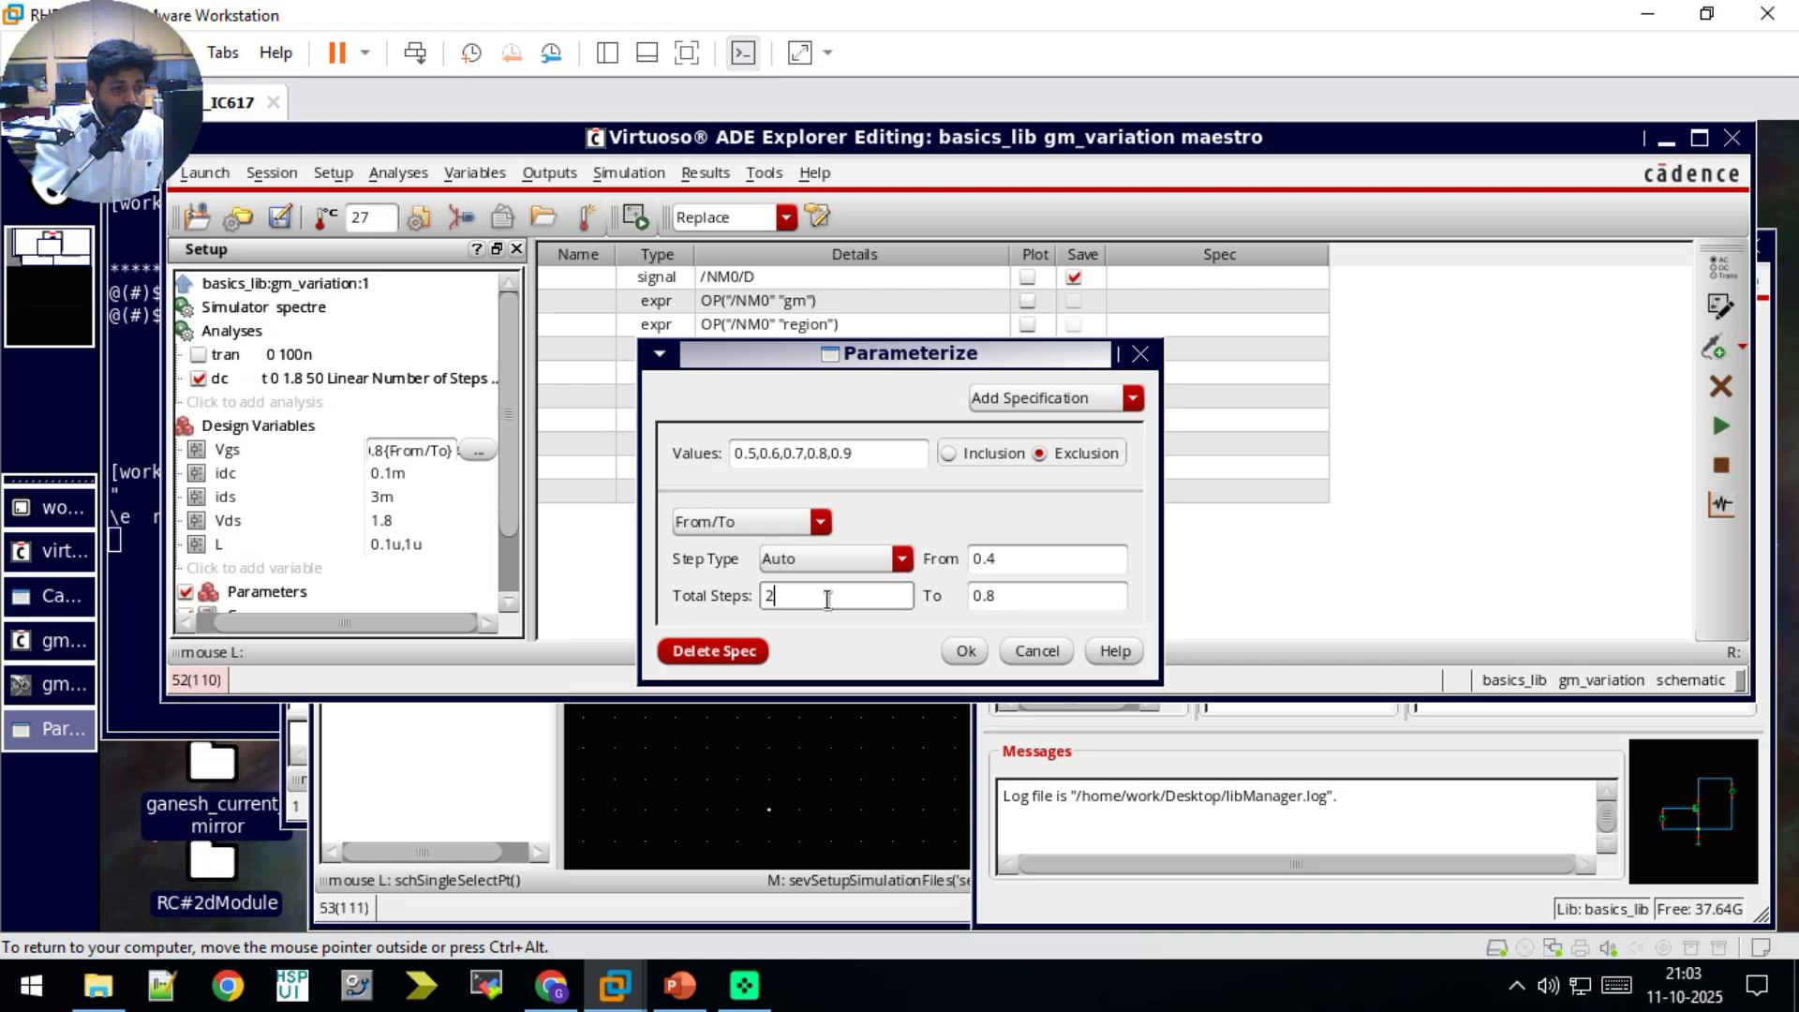
click(965, 651)
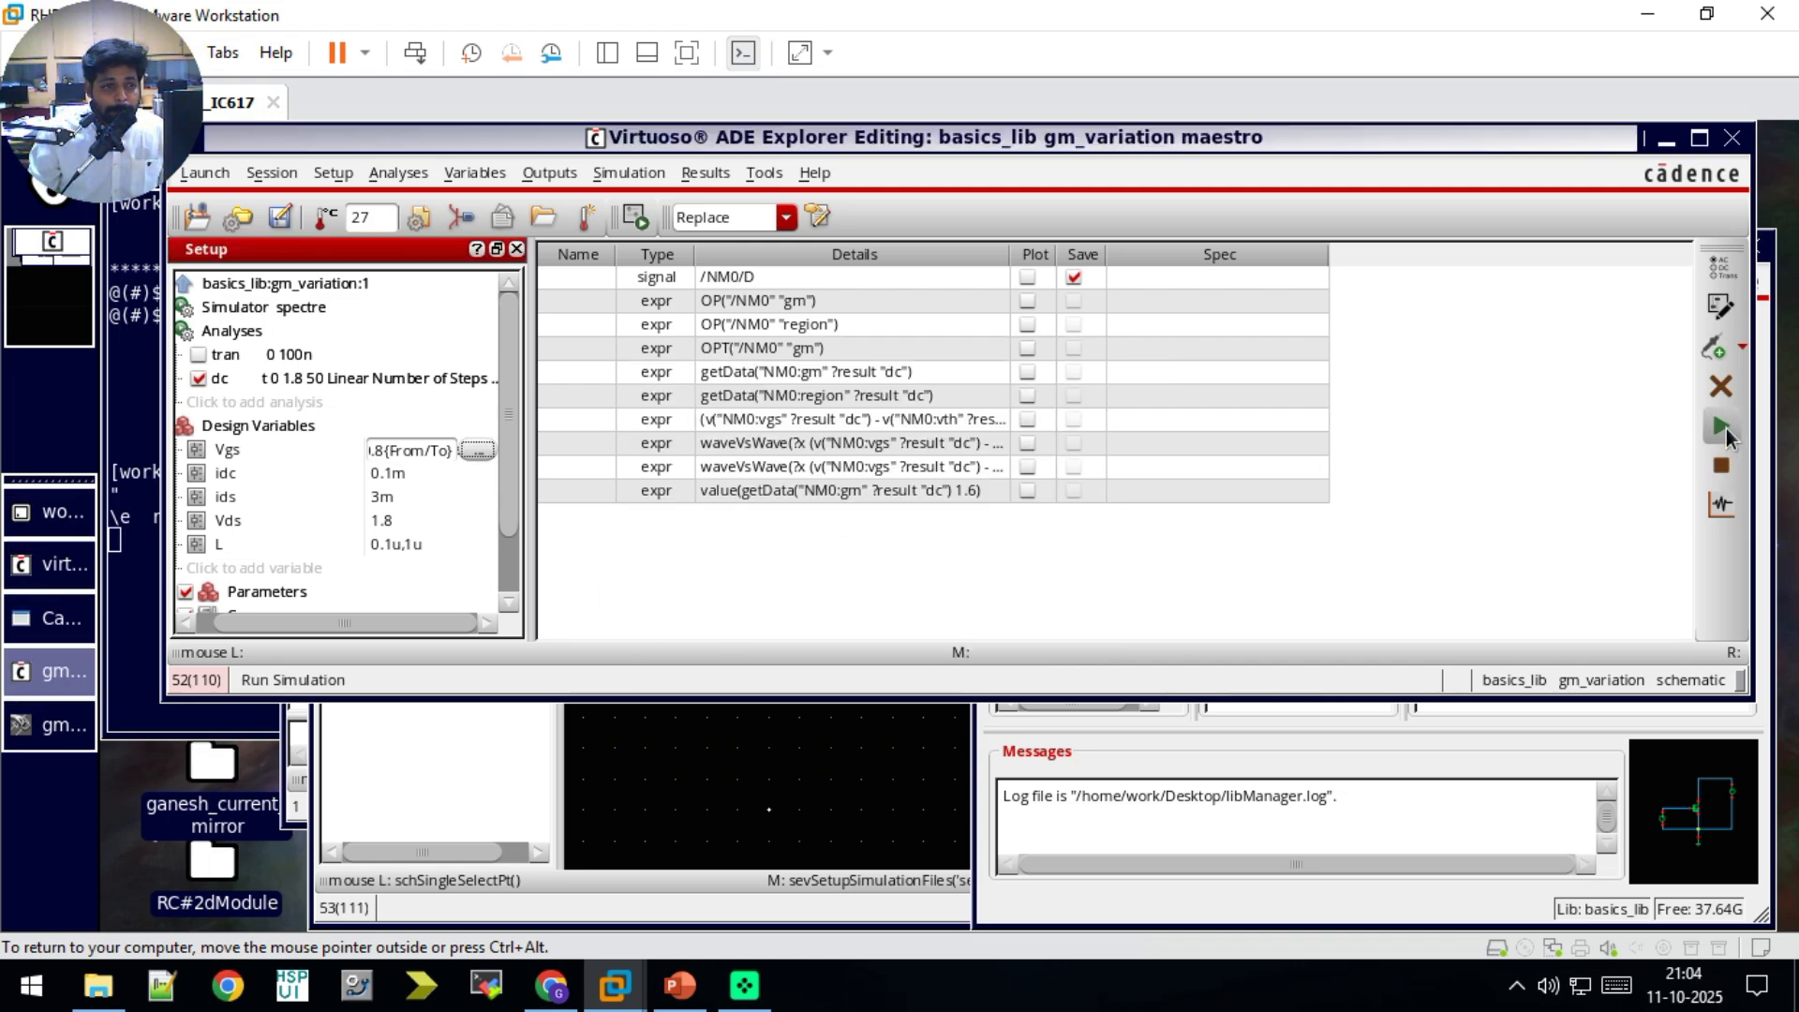
Step: Enable plotting of the /NM0/D signal, run the simulation and bring its results table into view
click(1027, 277)
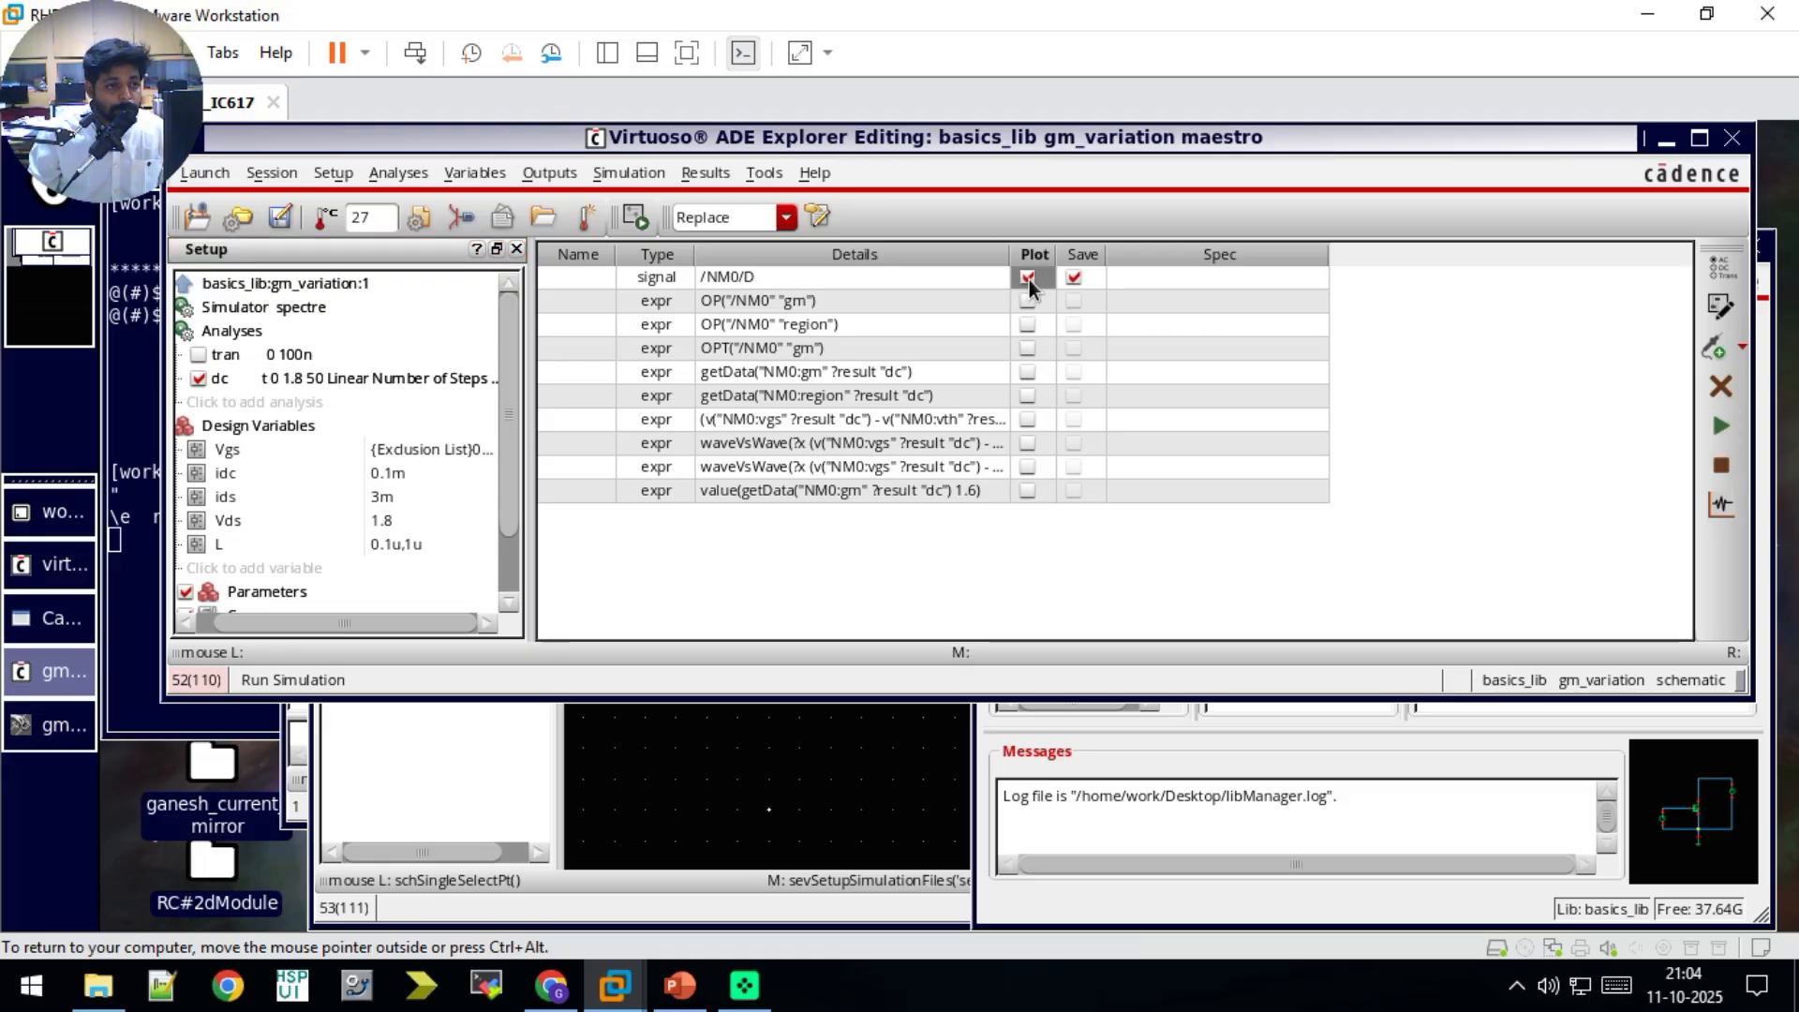
click(1723, 427)
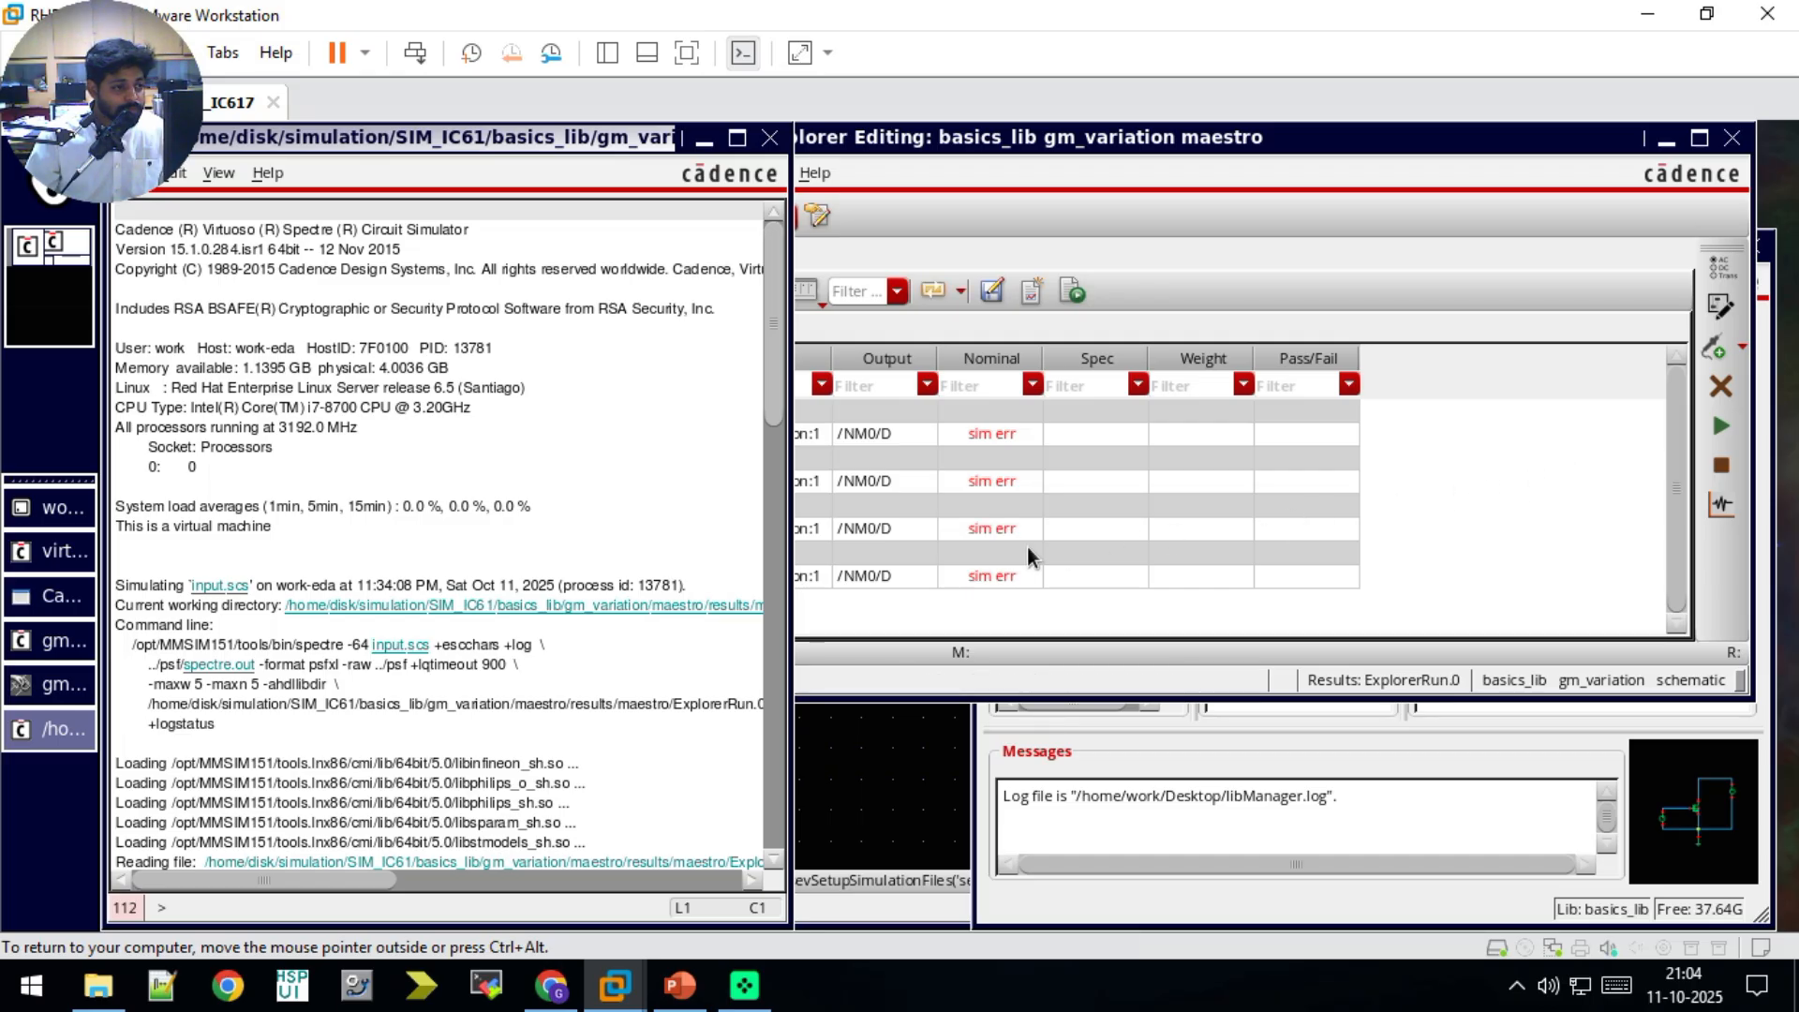
click(1501, 389)
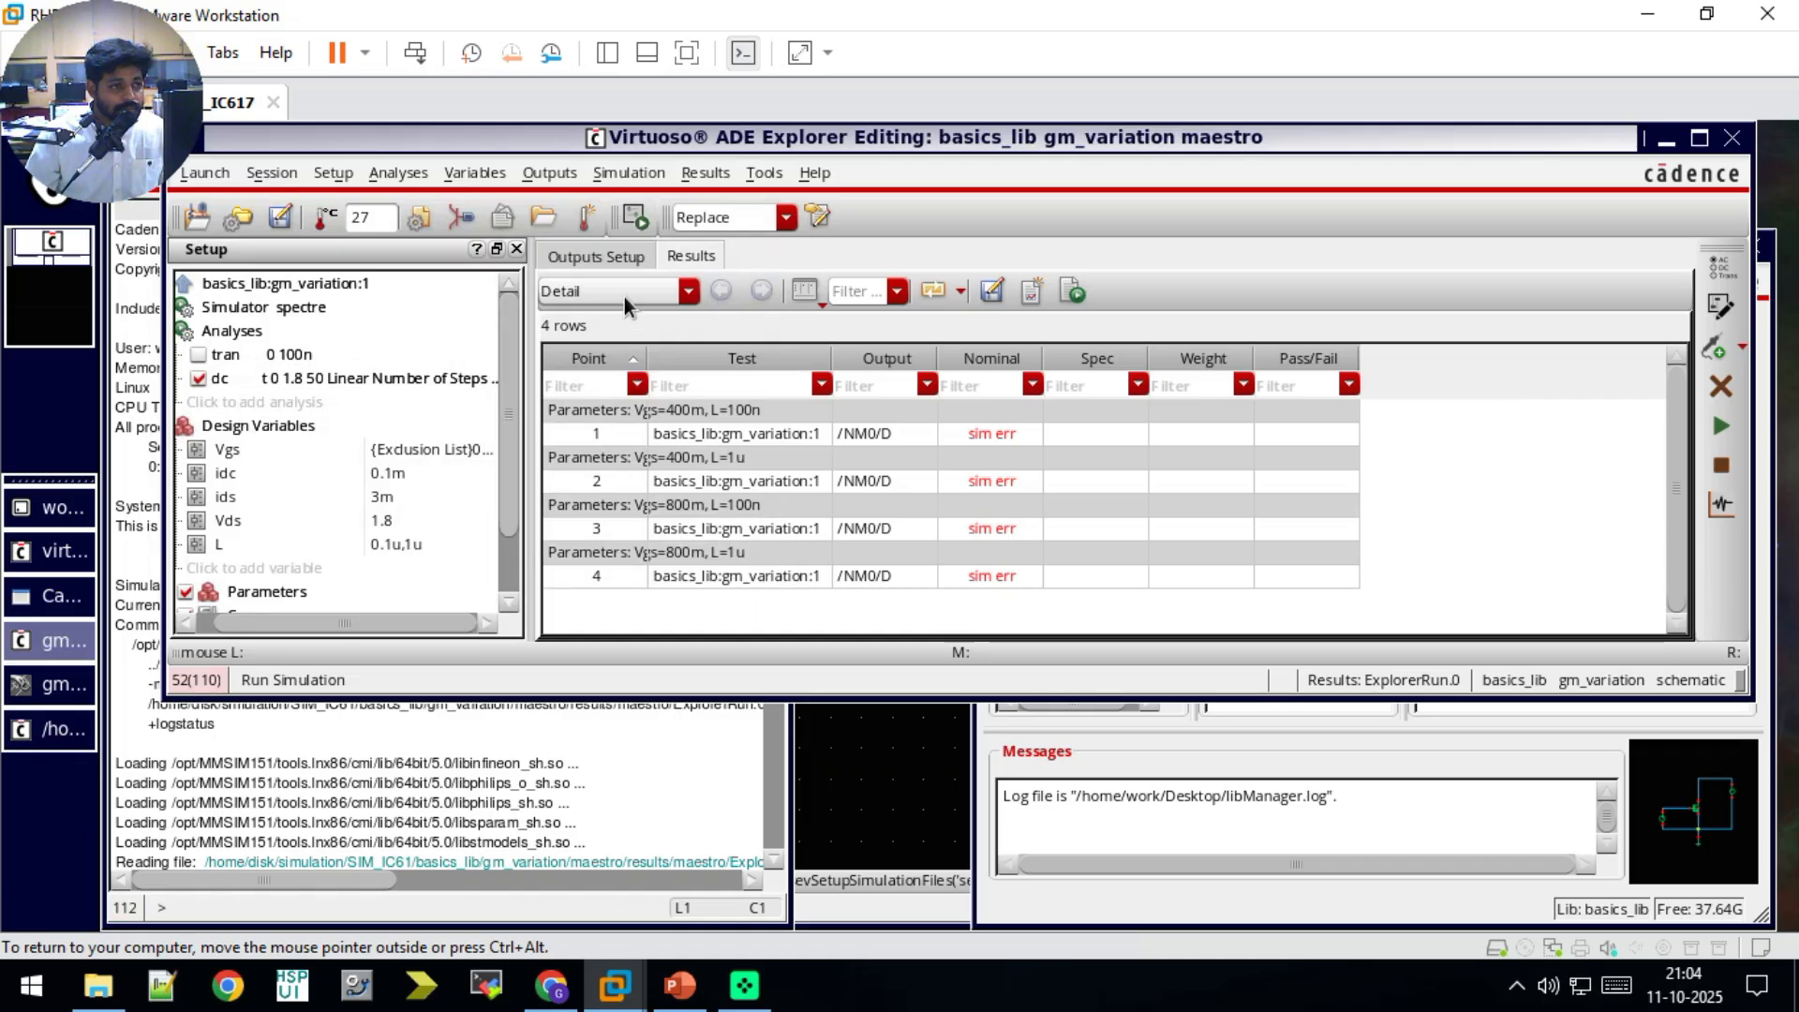
Step: Replace the op.scs definition file with /home/work/Desktop/basics_lib/saveop.scs in the simulation files, and rerun the simulation
click(335, 173)
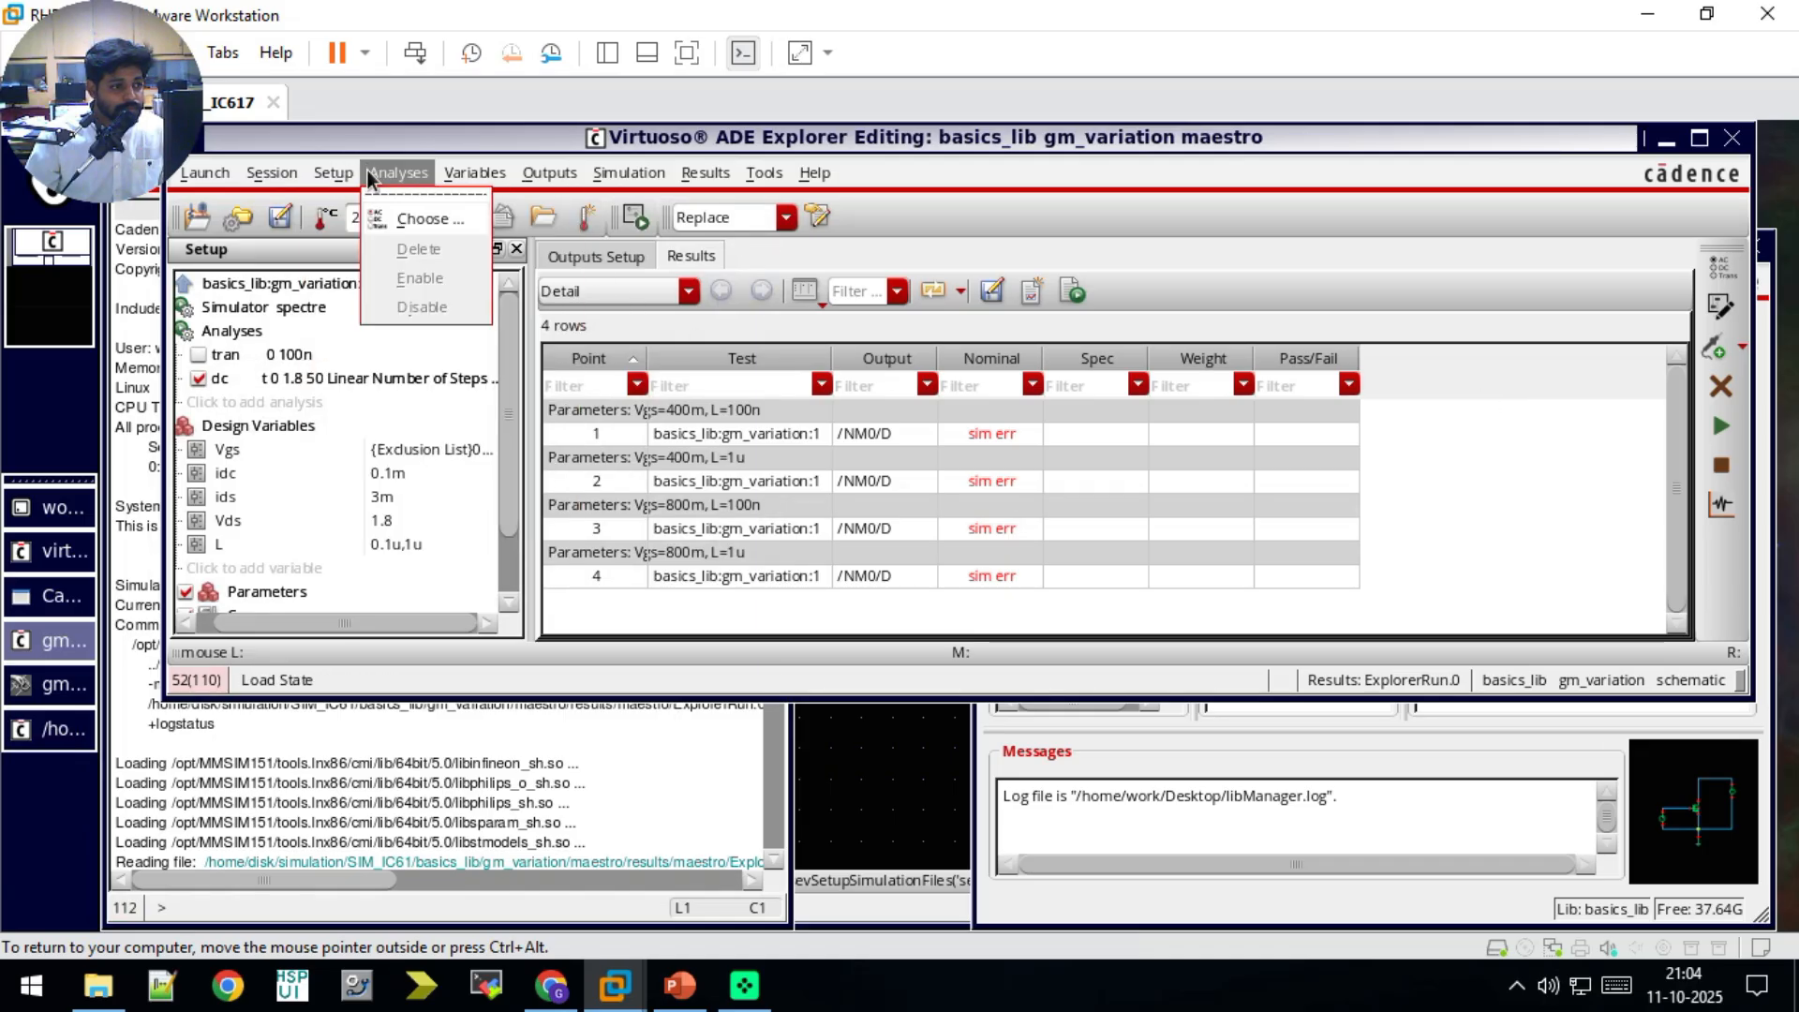
click(379, 462)
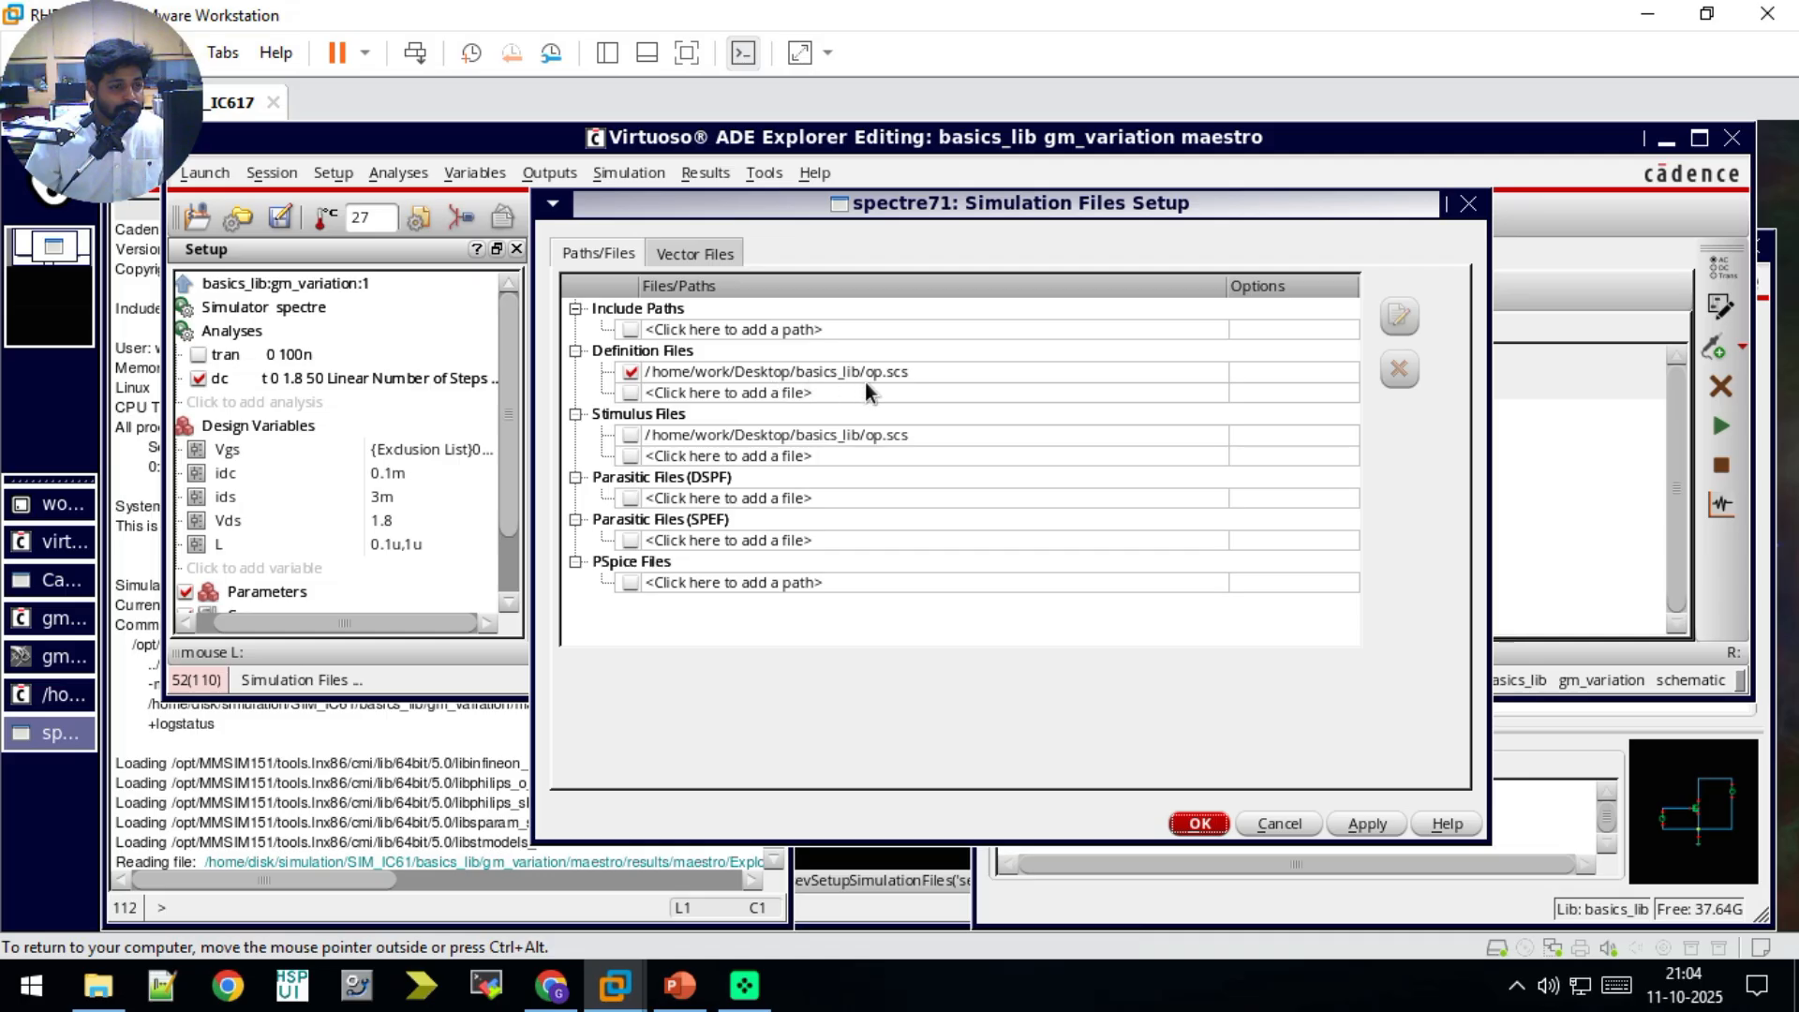
click(922, 371)
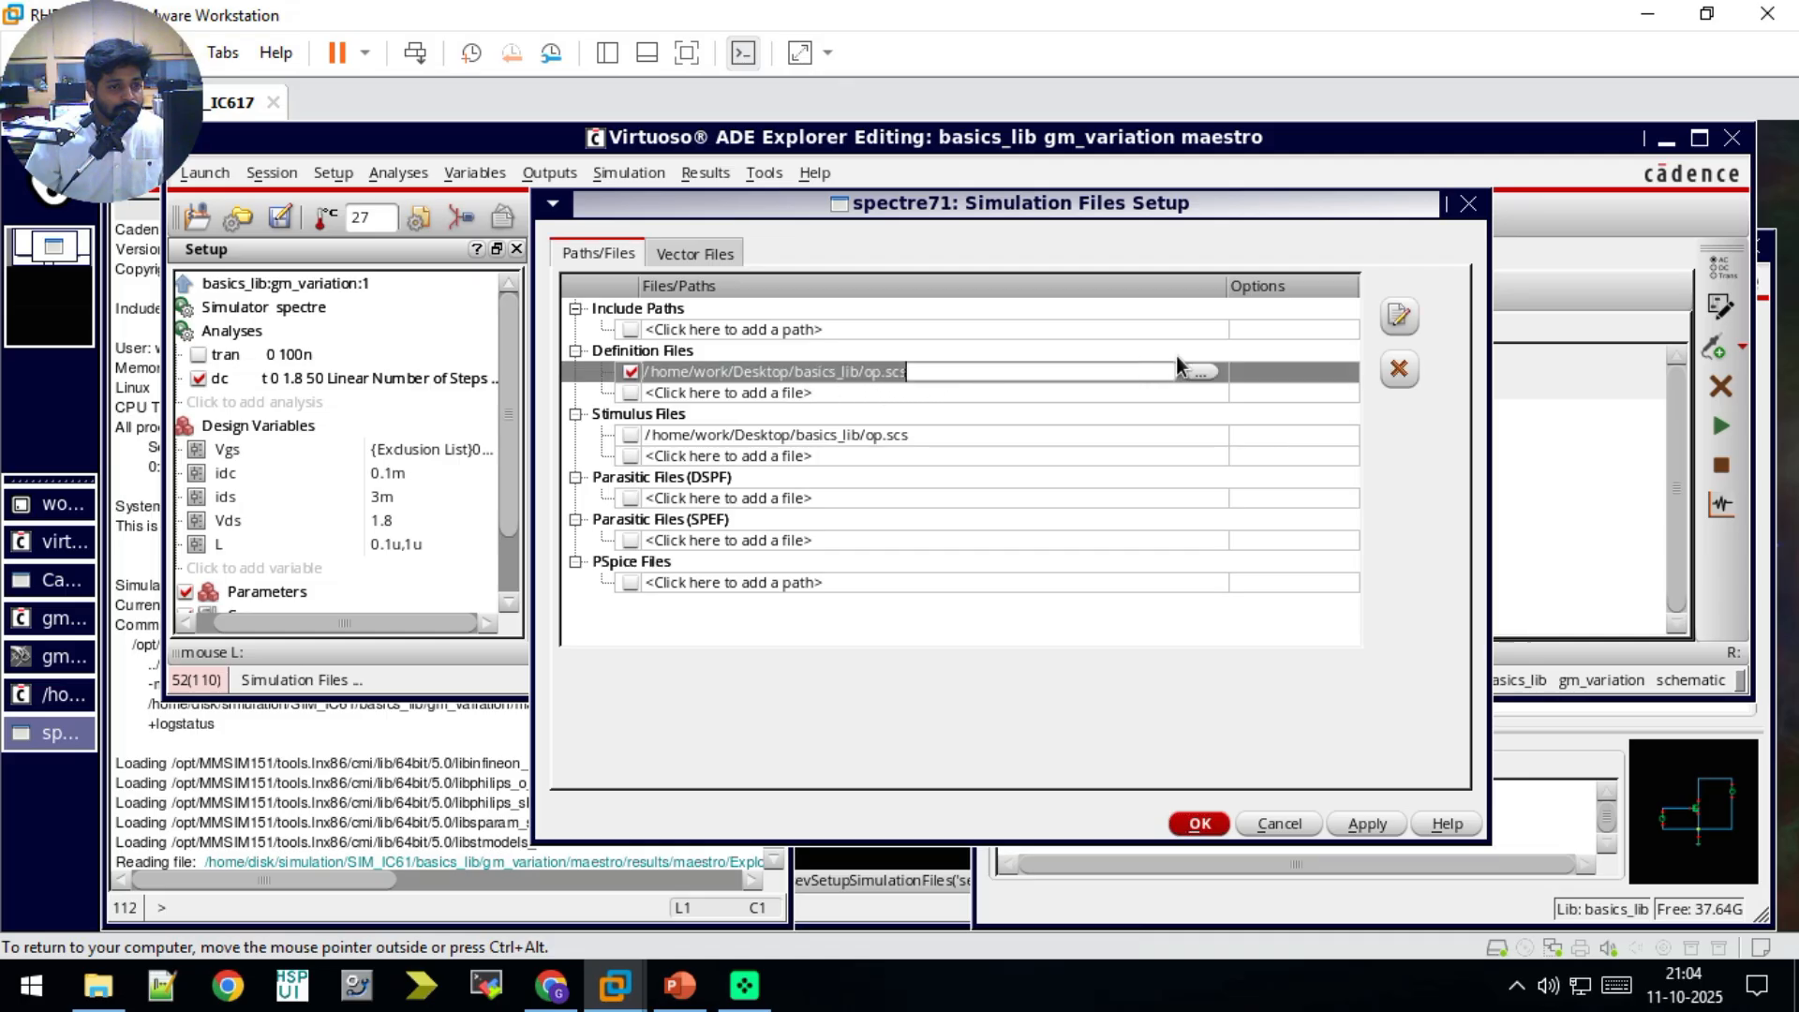
click(1188, 371)
double_click(823, 516)
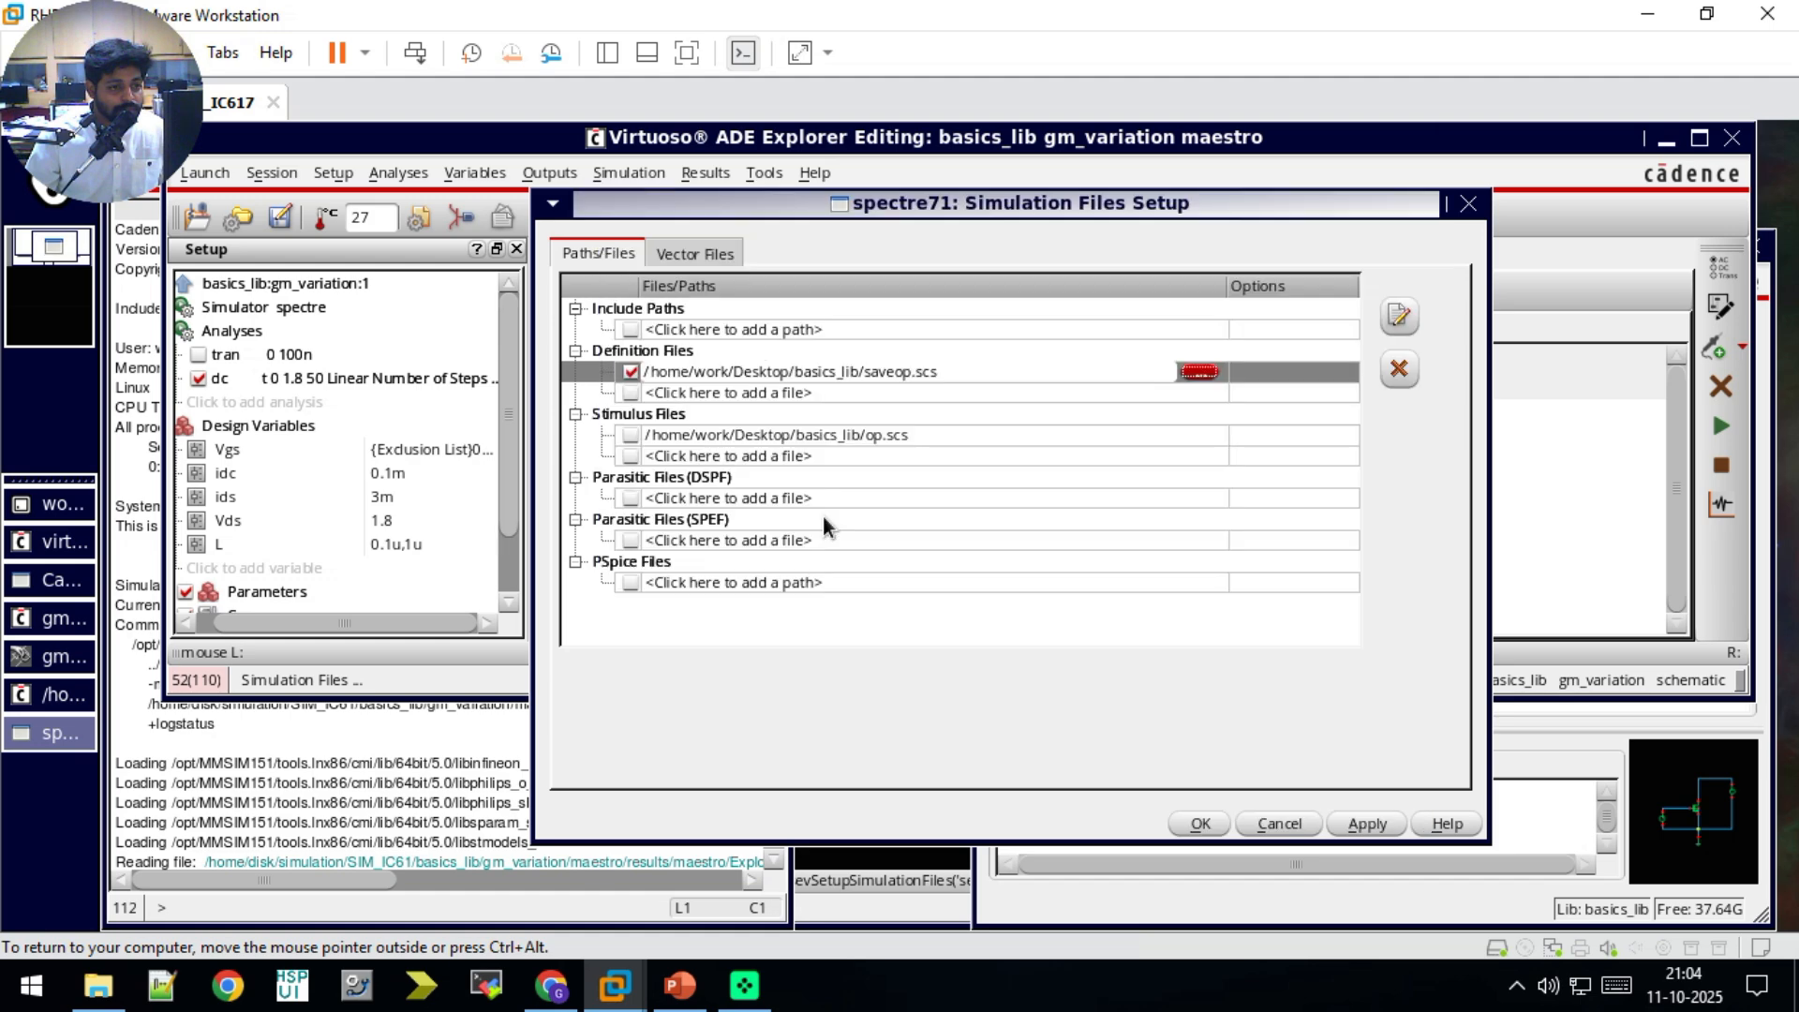
click(1199, 823)
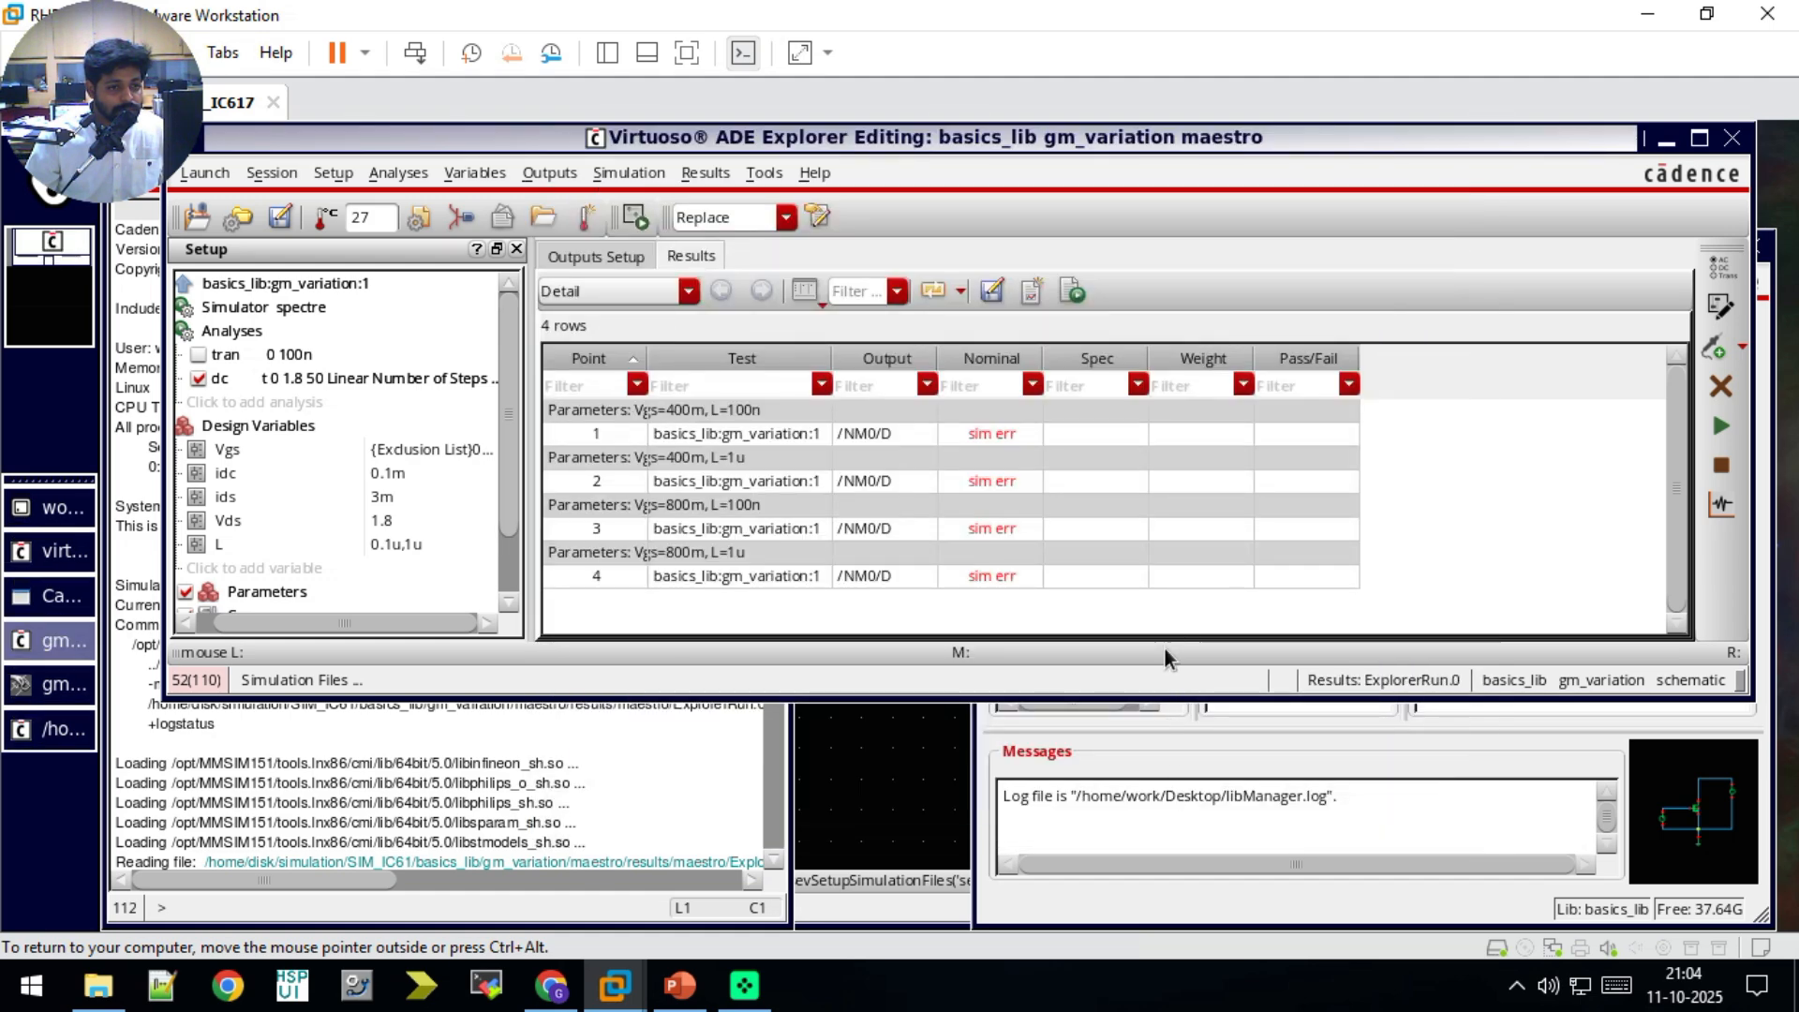
click(1723, 426)
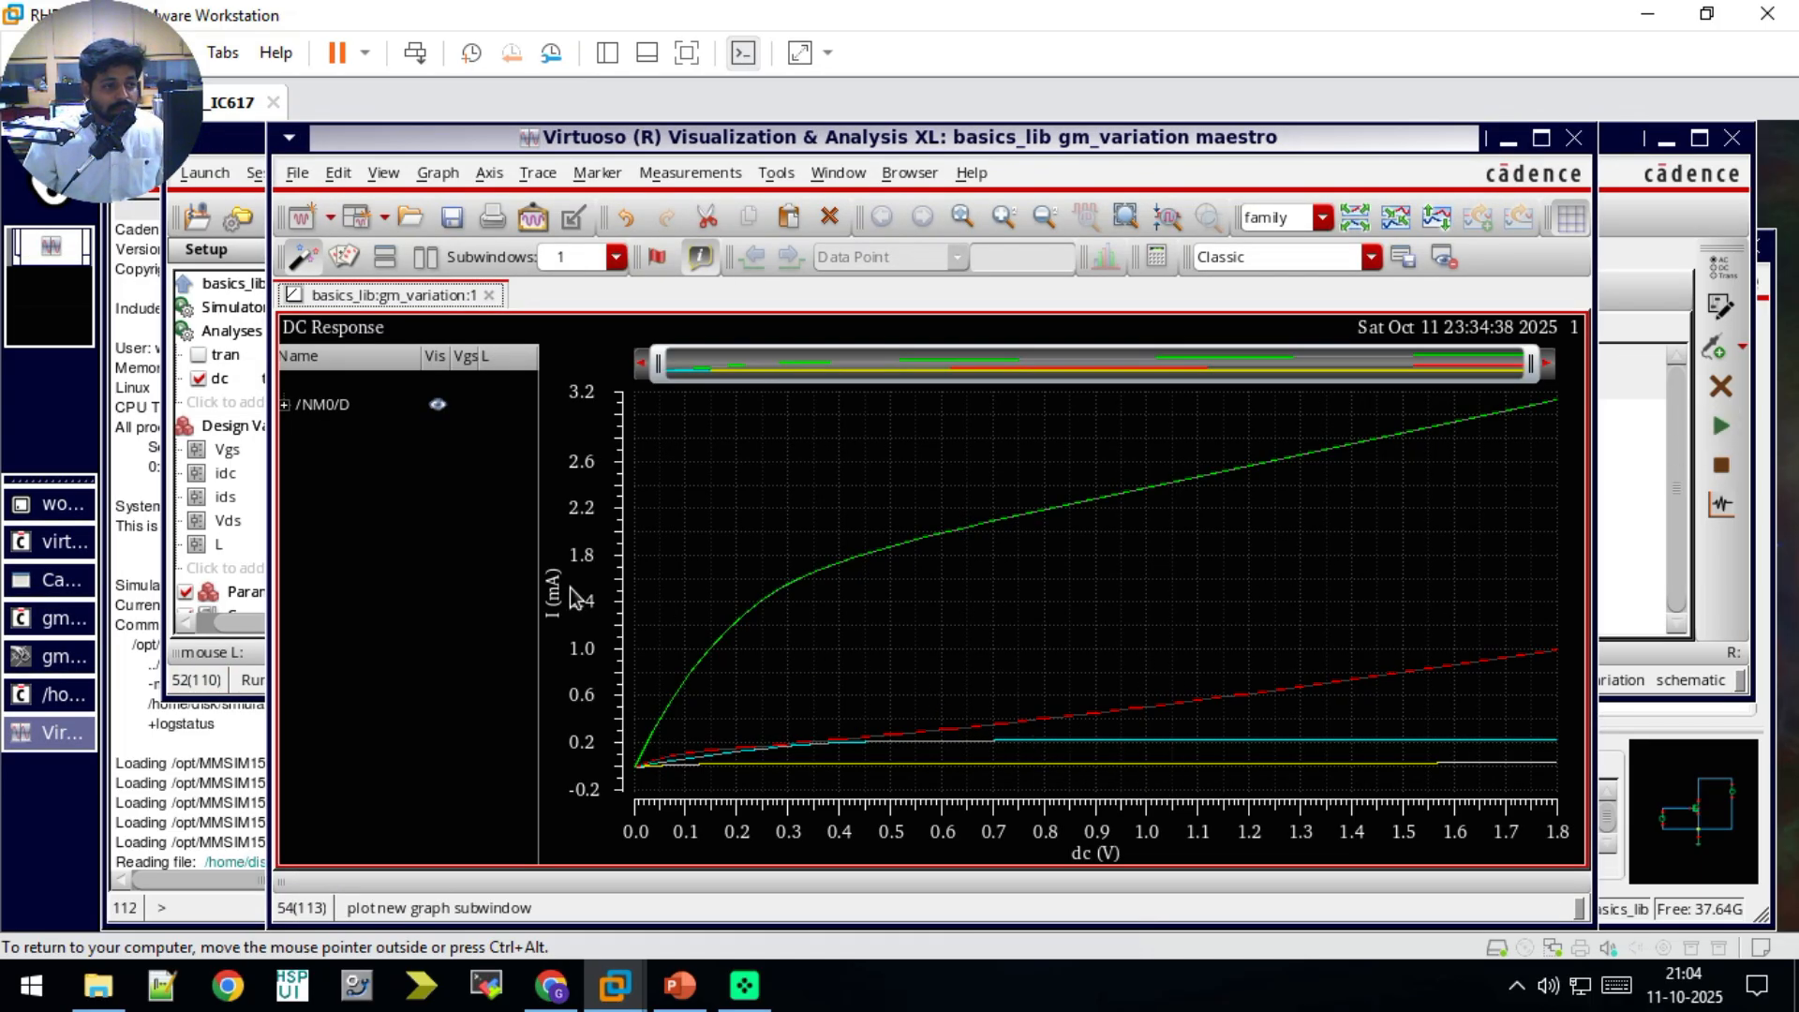
Step: Expand the /NM0/D traces, widen the legend to read Vgs and L, and highlight the two Vgs 0.4 curves in turn
click(285, 405)
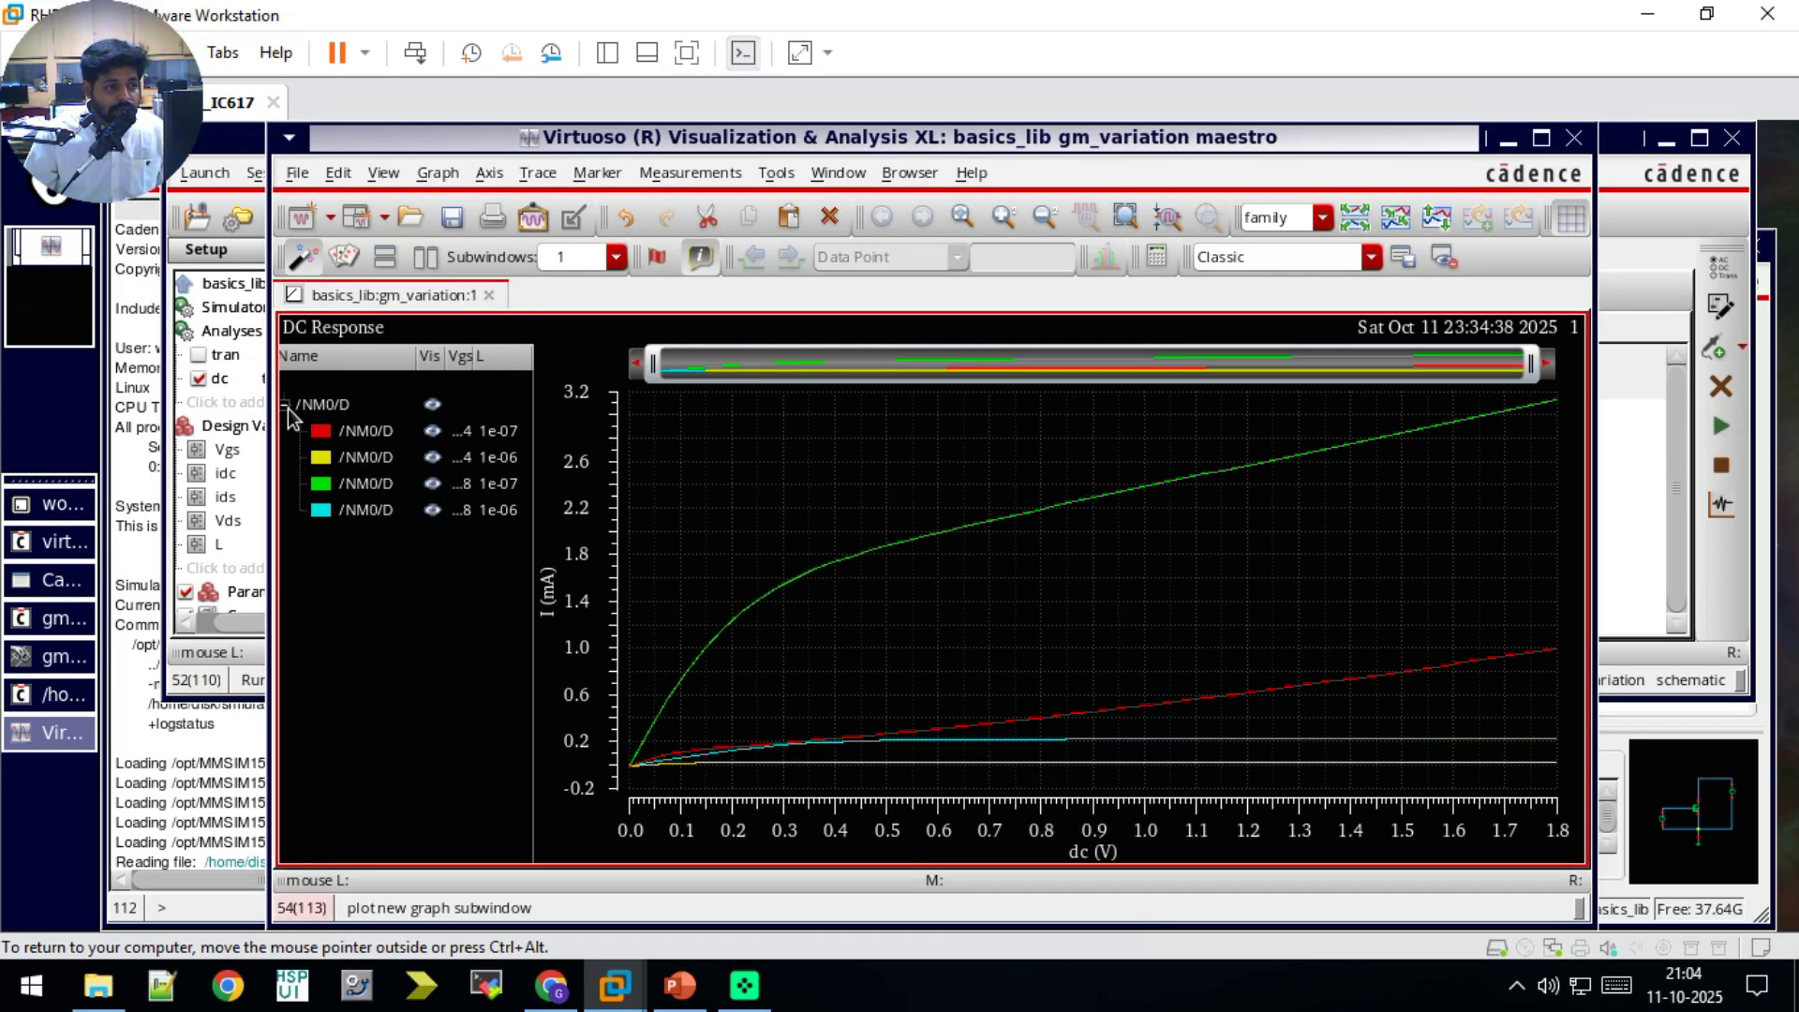
drag(533, 435, 777, 426)
drag(661, 356, 542, 357)
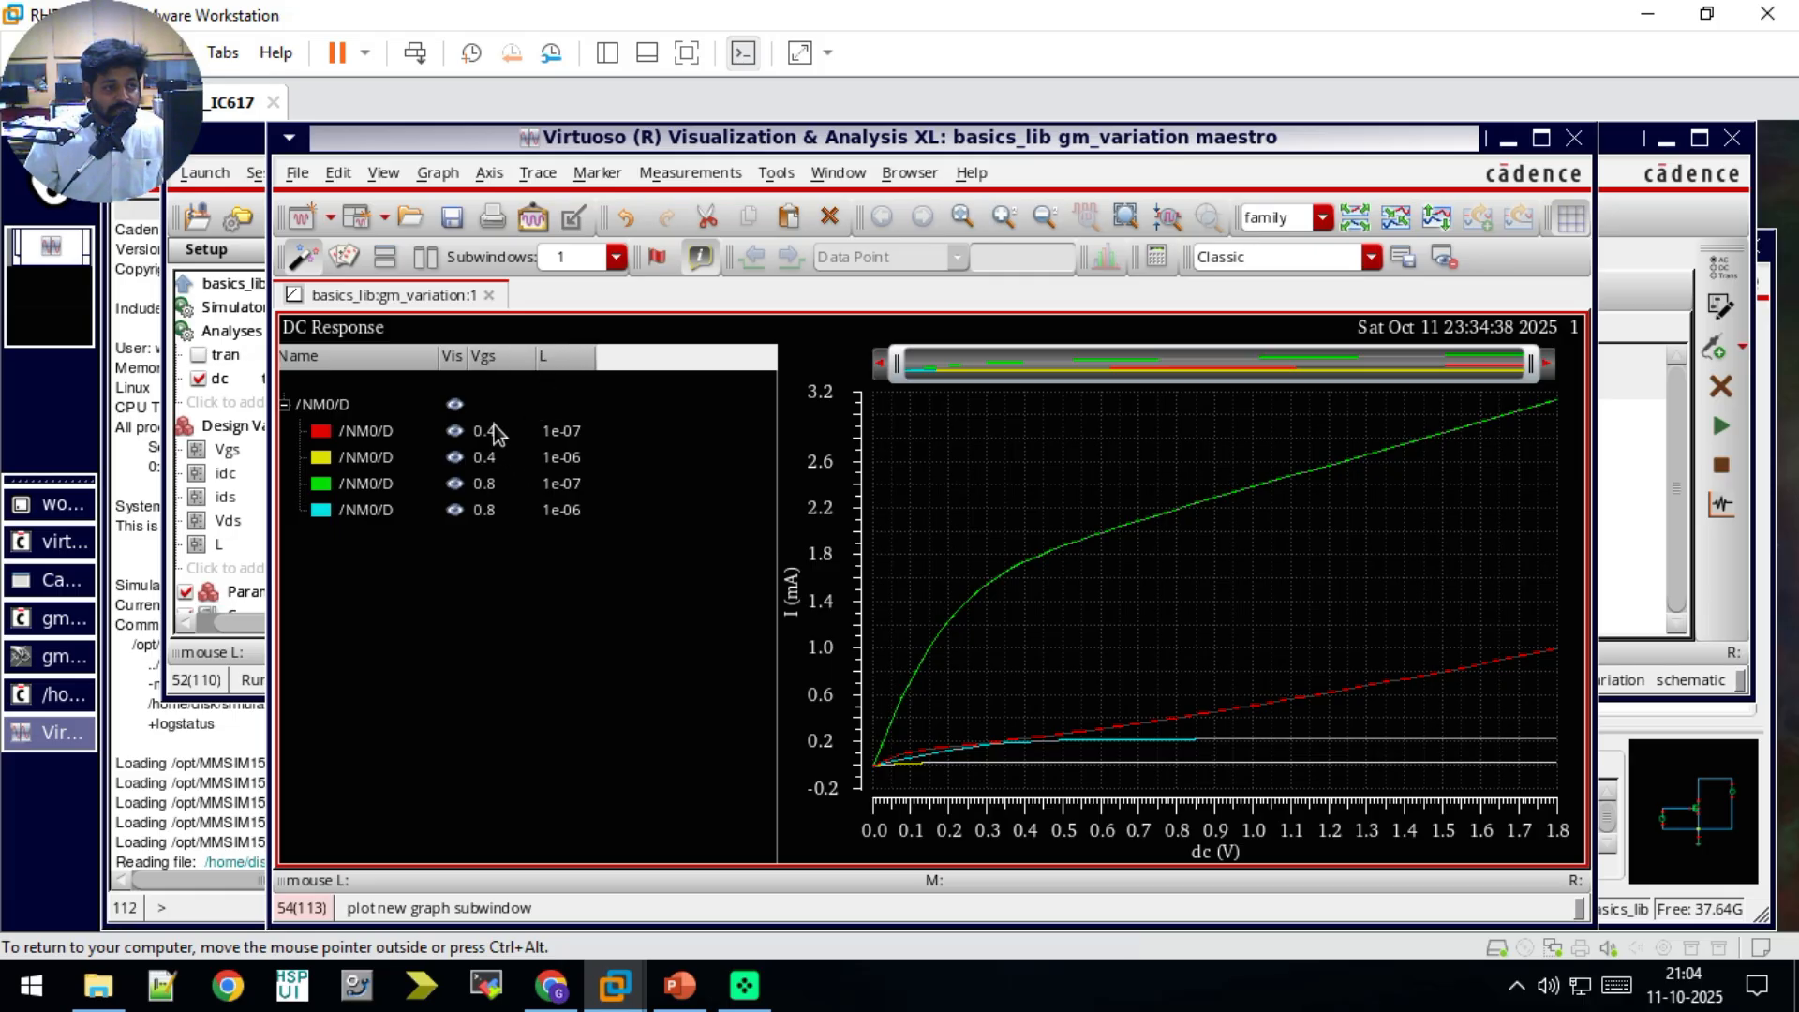
click(391, 434)
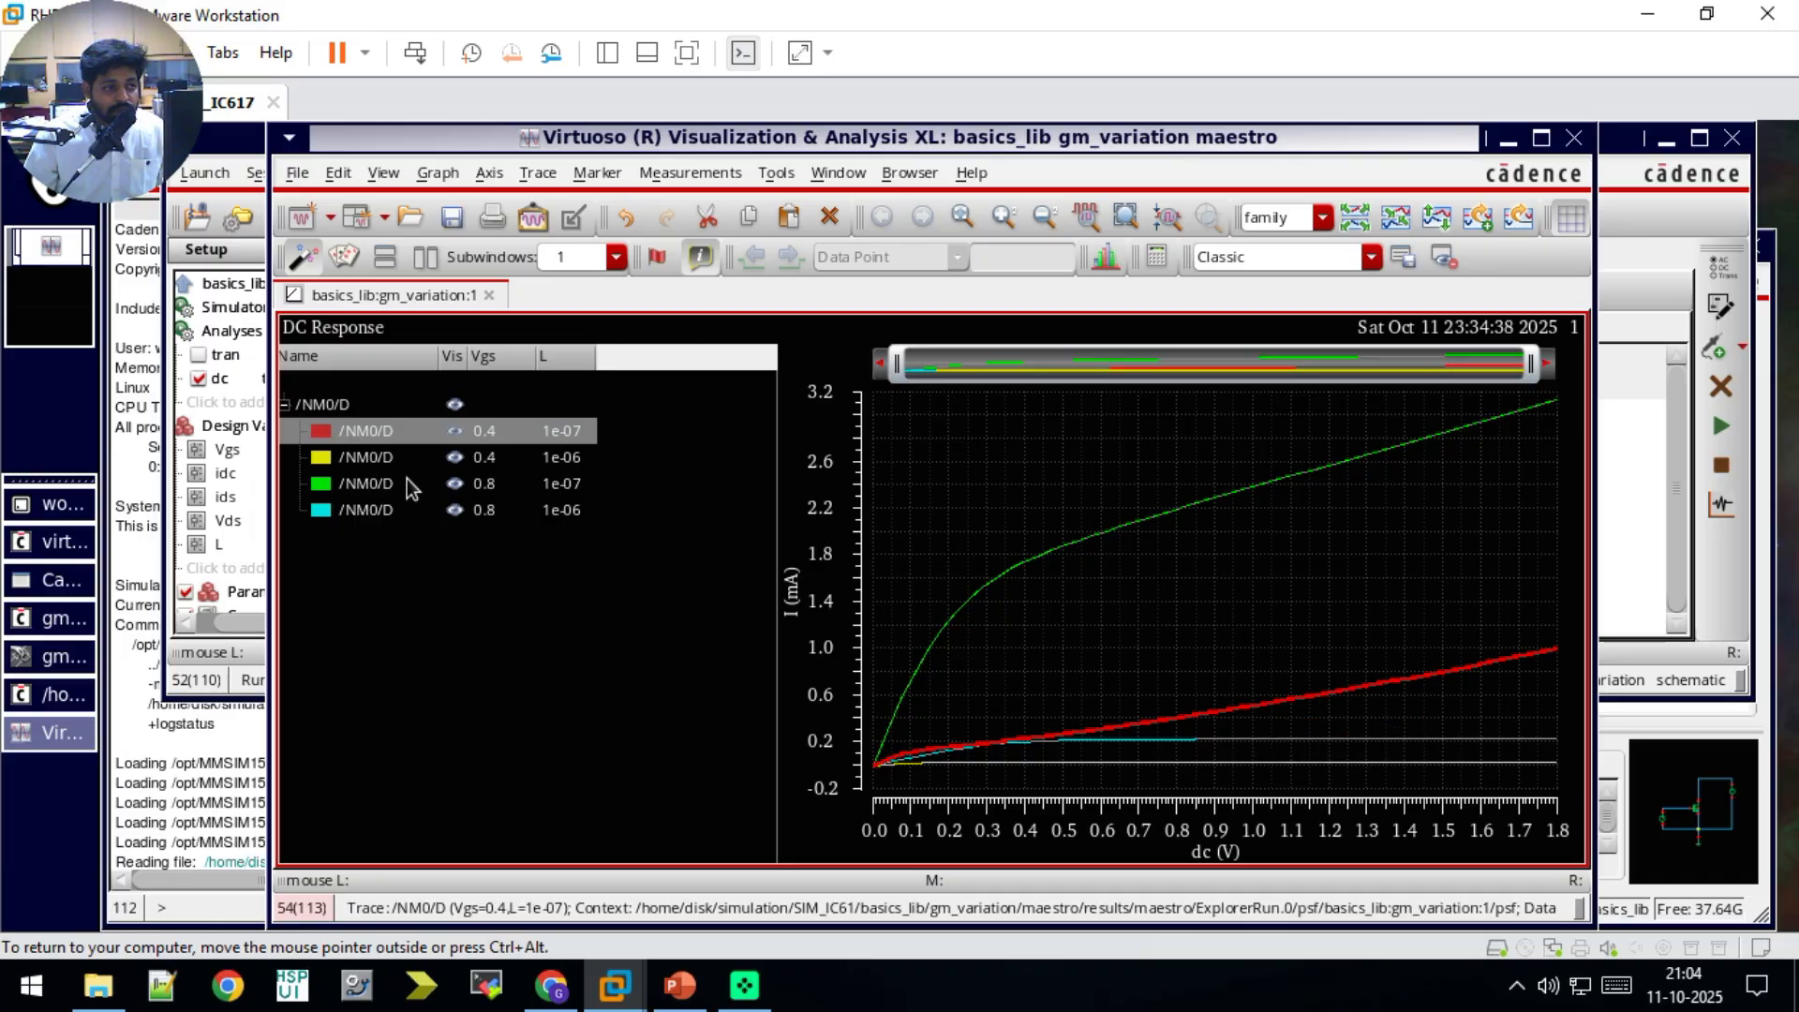
click(401, 464)
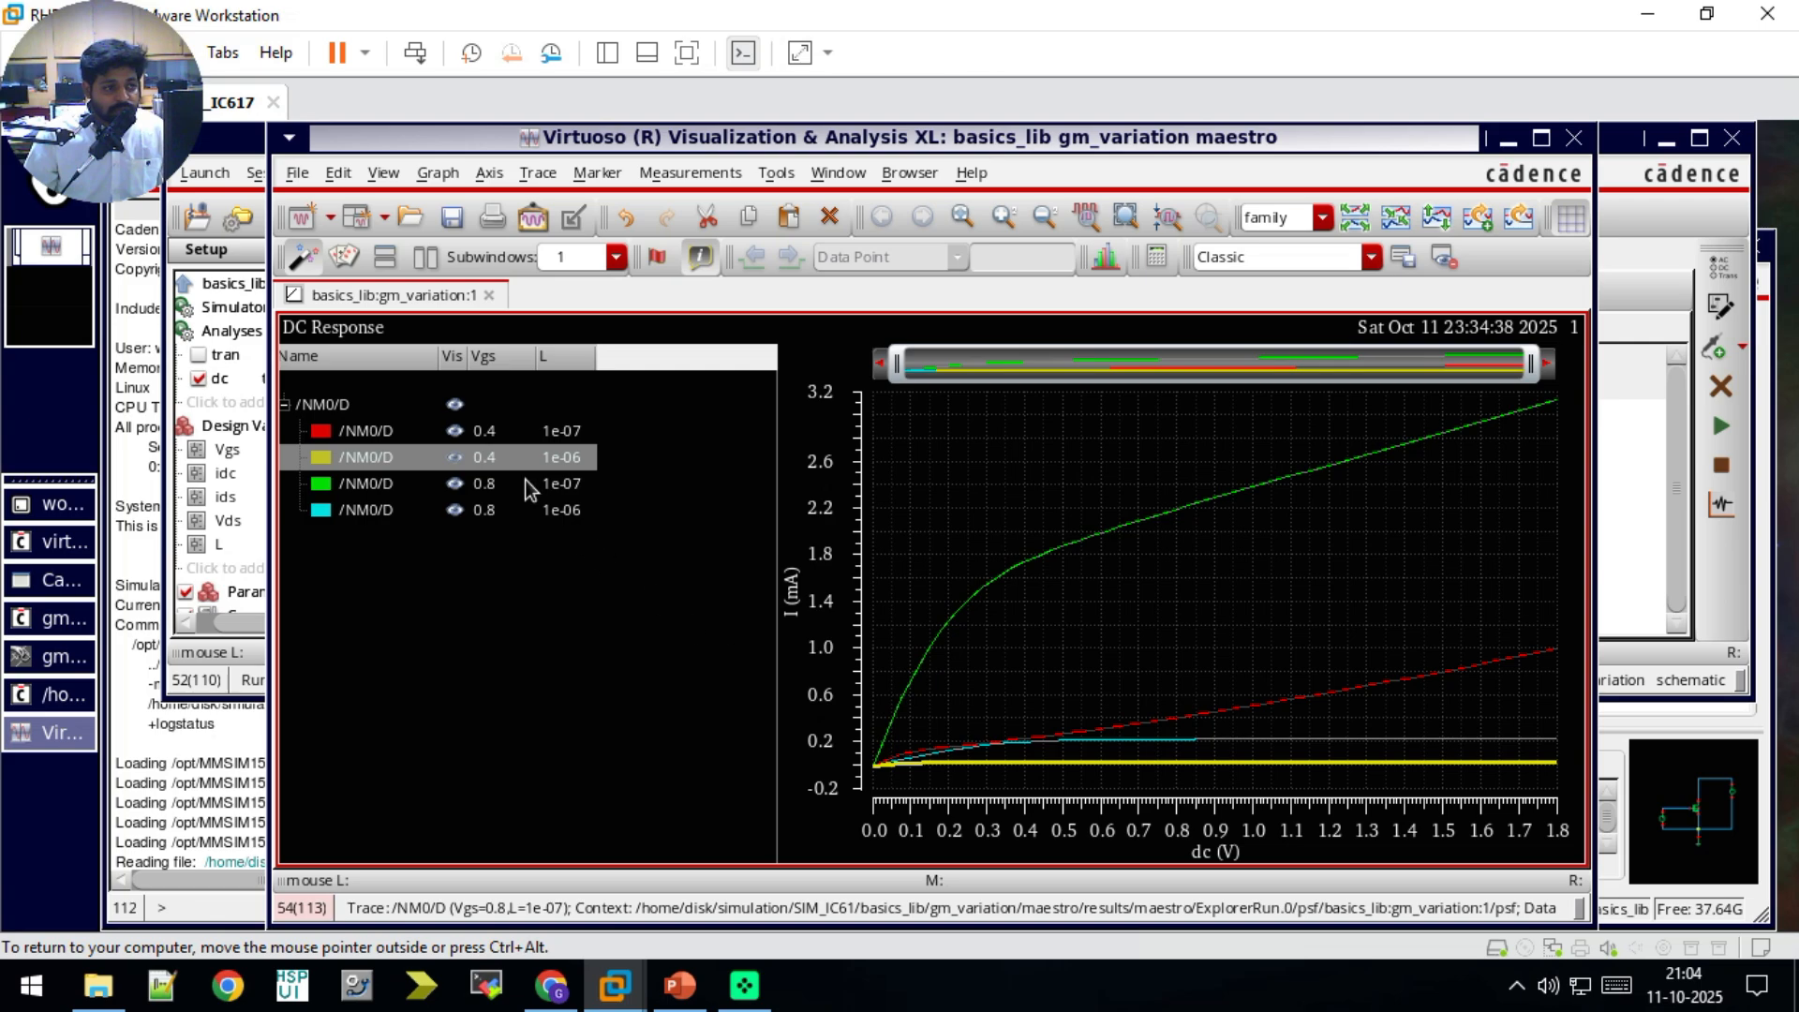
Step: Move both Vgs 0.4 /NM0/D traces into their own strip above the Vgs 0.8 pair, and compare the L curves in each strip
mouse_move(502, 437)
mouse_down()
mouse_move(511, 361)
mouse_move(553, 412)
mouse_up()
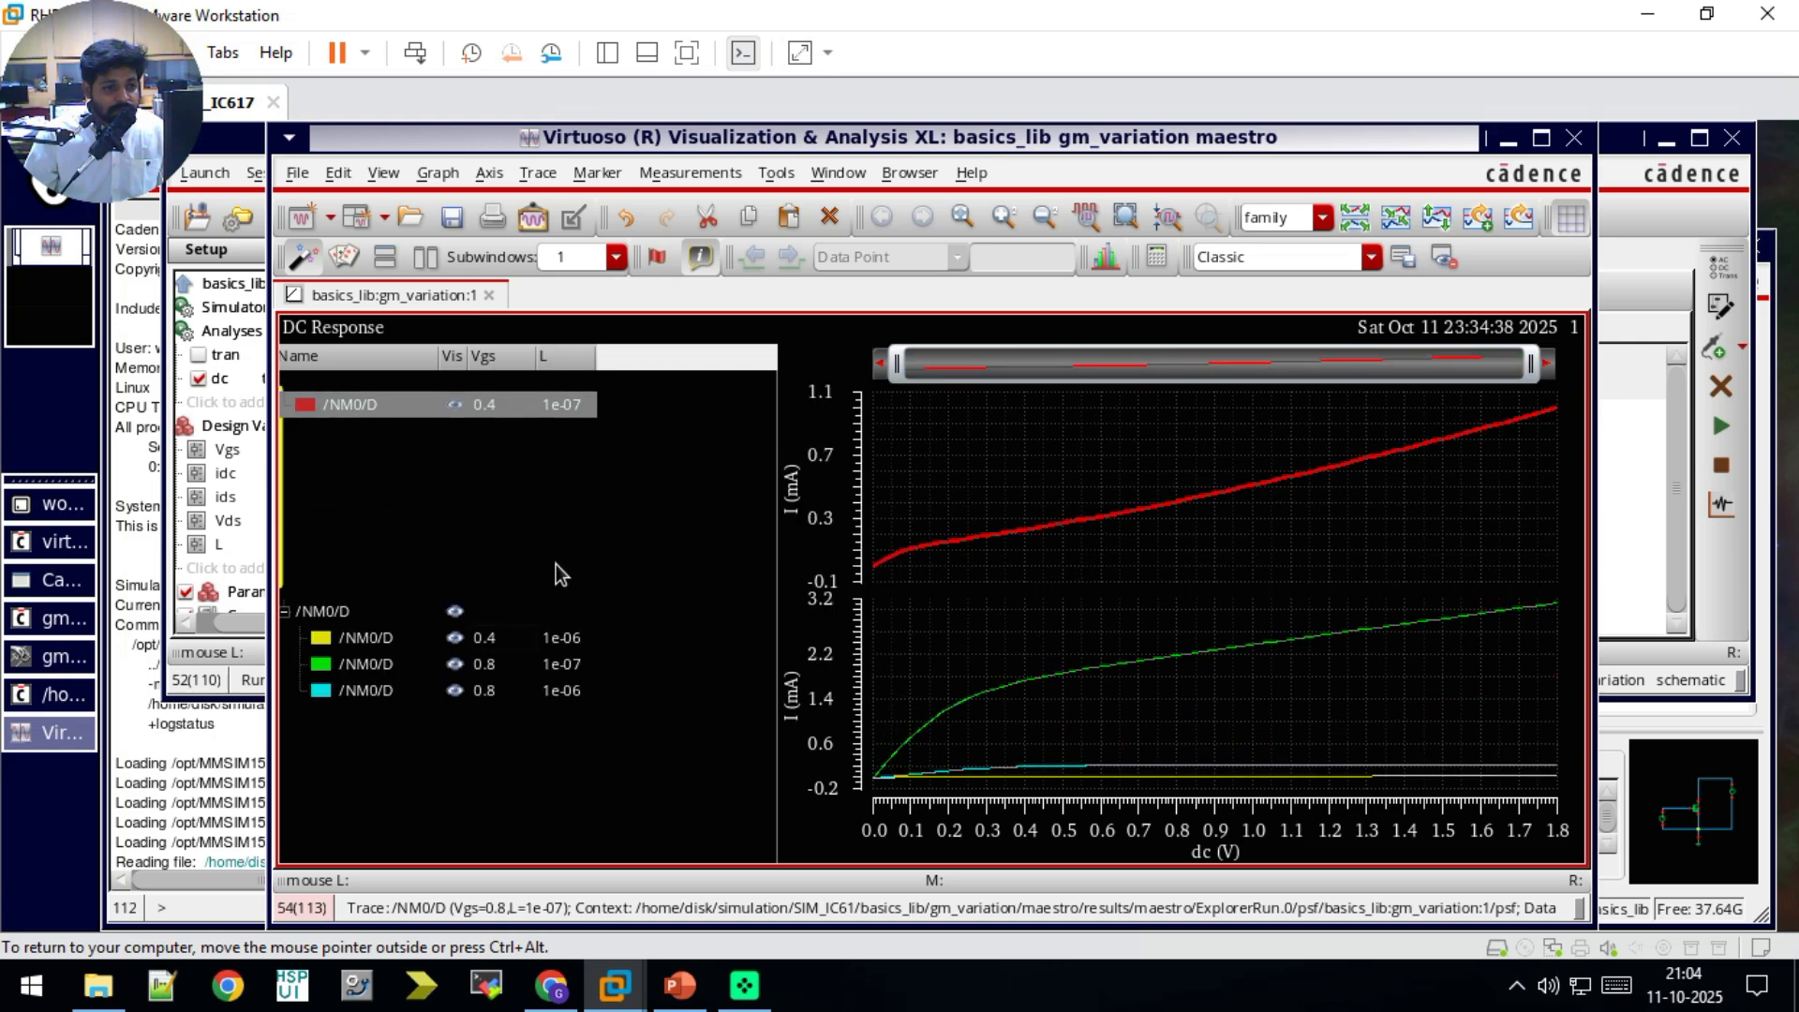
click(486, 641)
drag(508, 521, 517, 542)
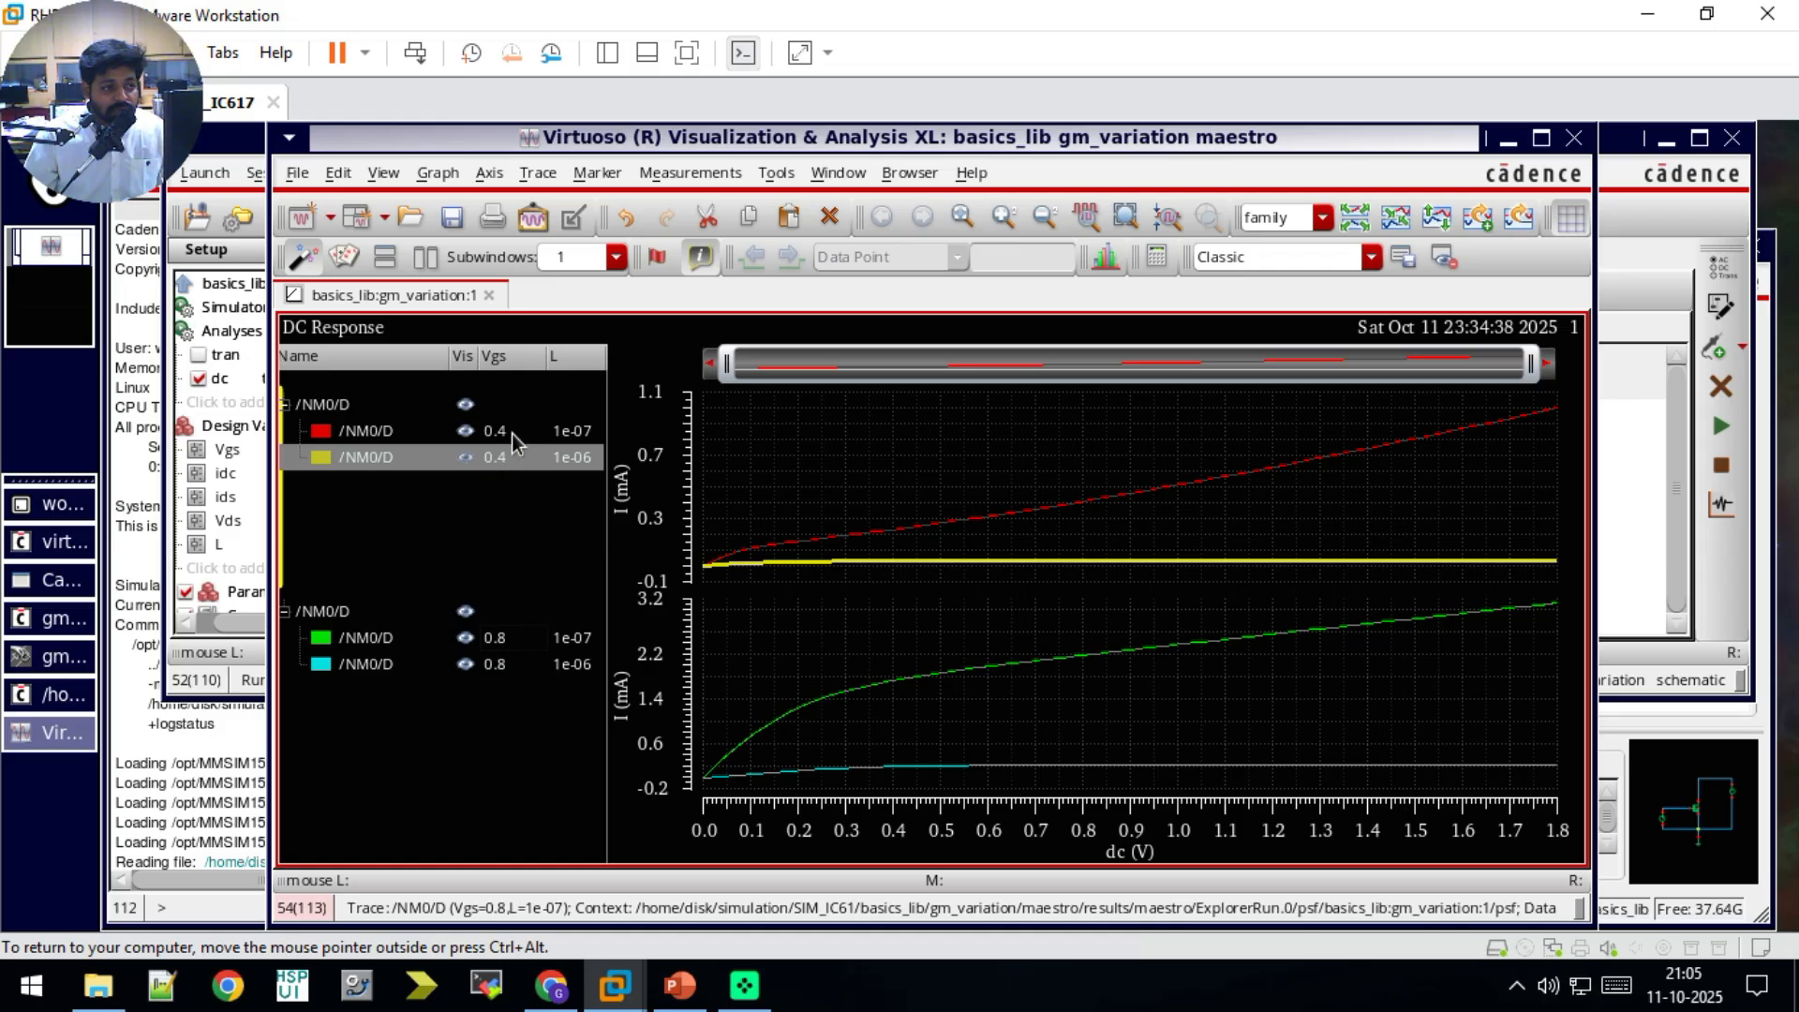
mouse_move(821, 563)
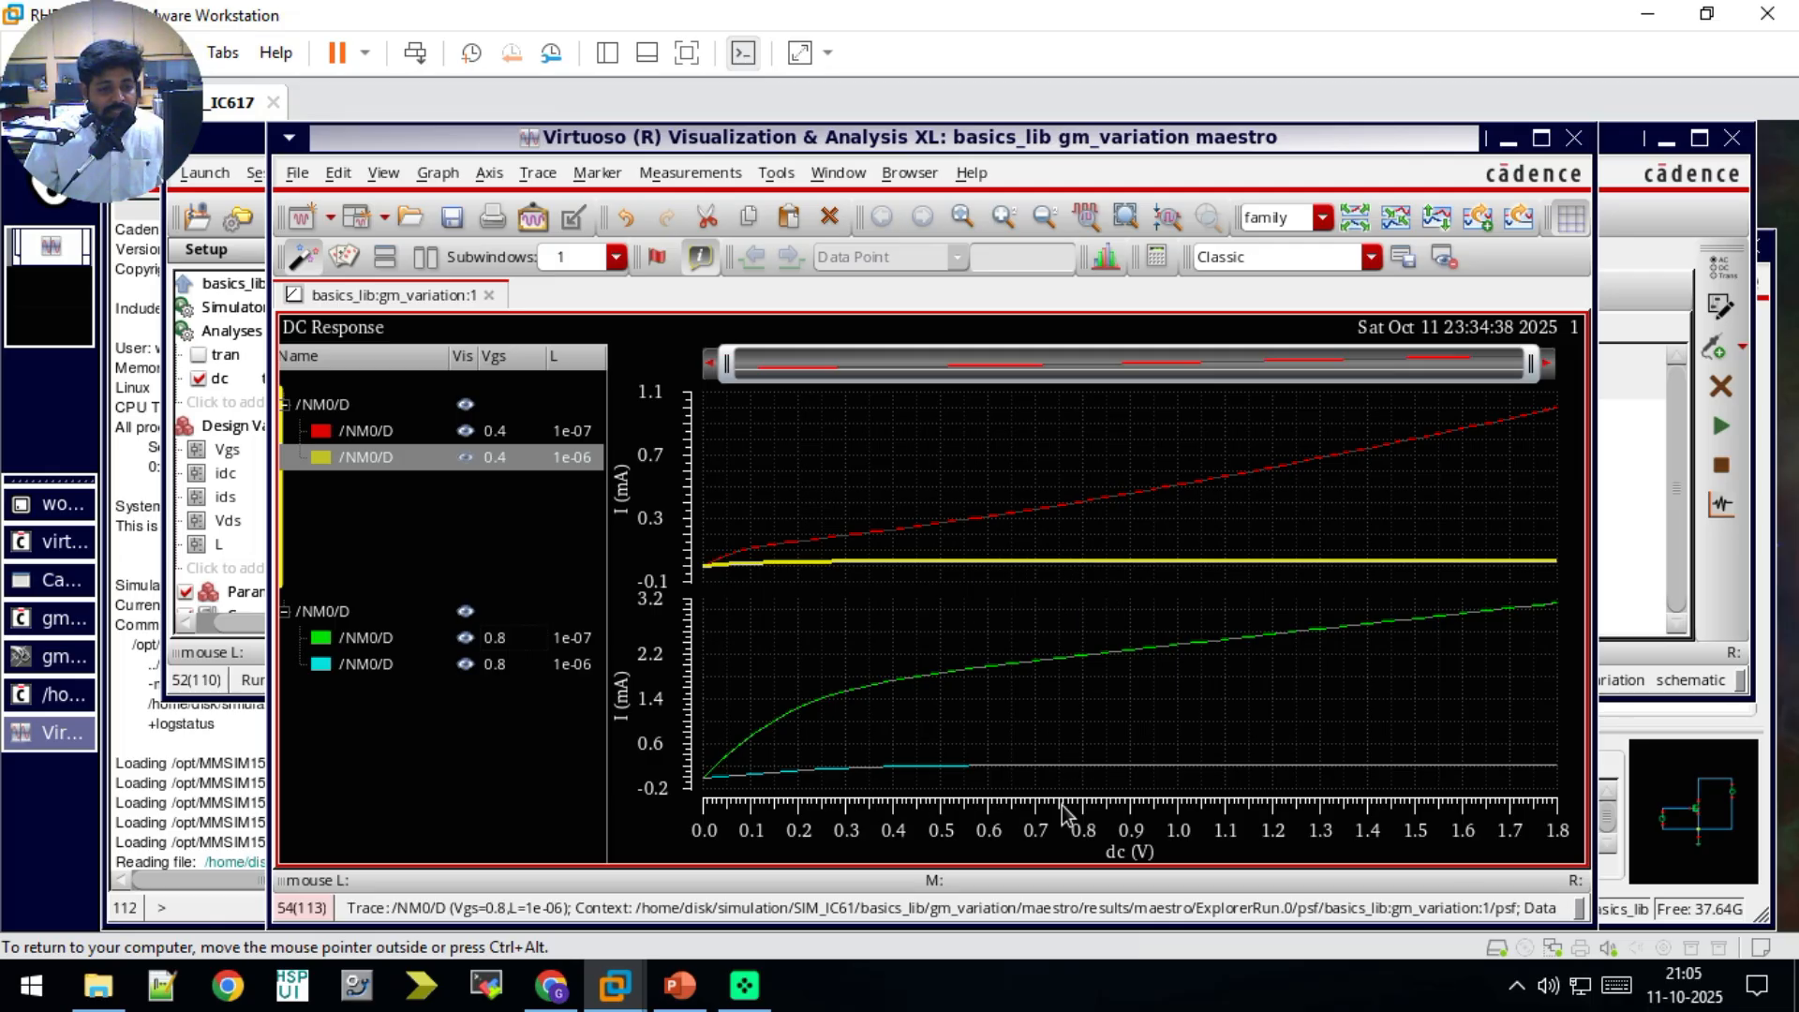
mouse_move(948, 522)
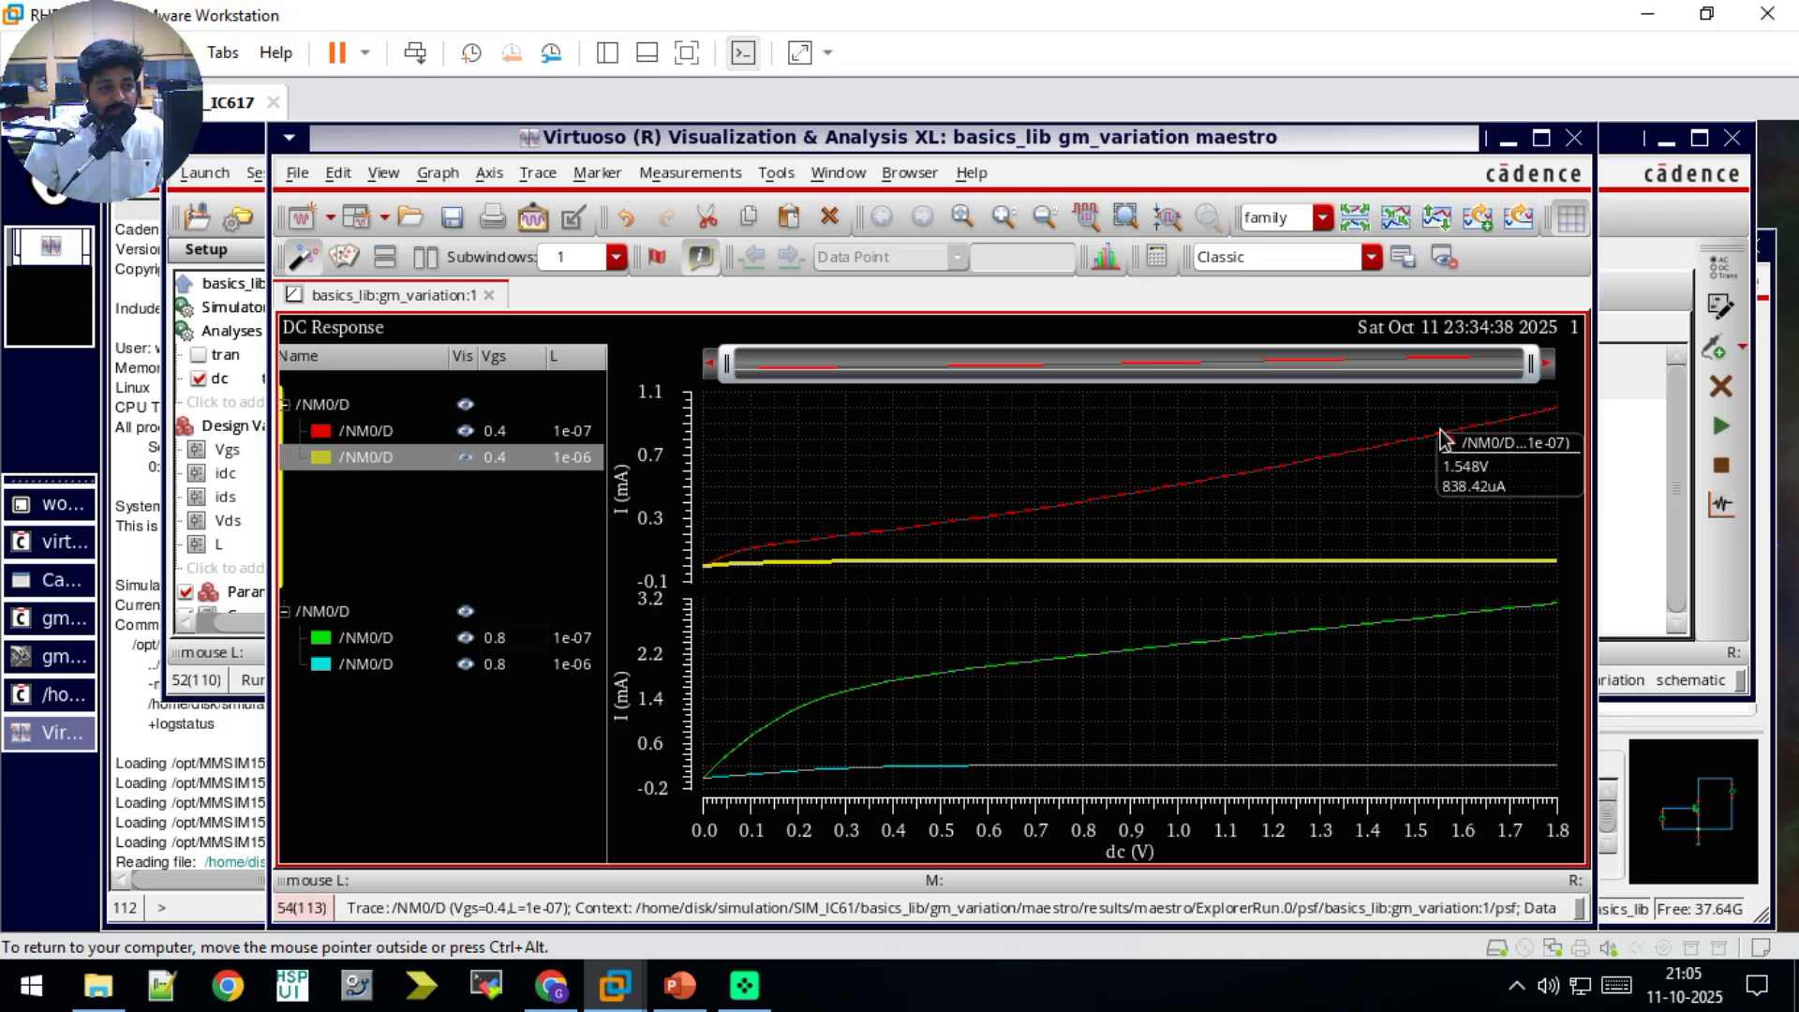
mouse_move(1025, 564)
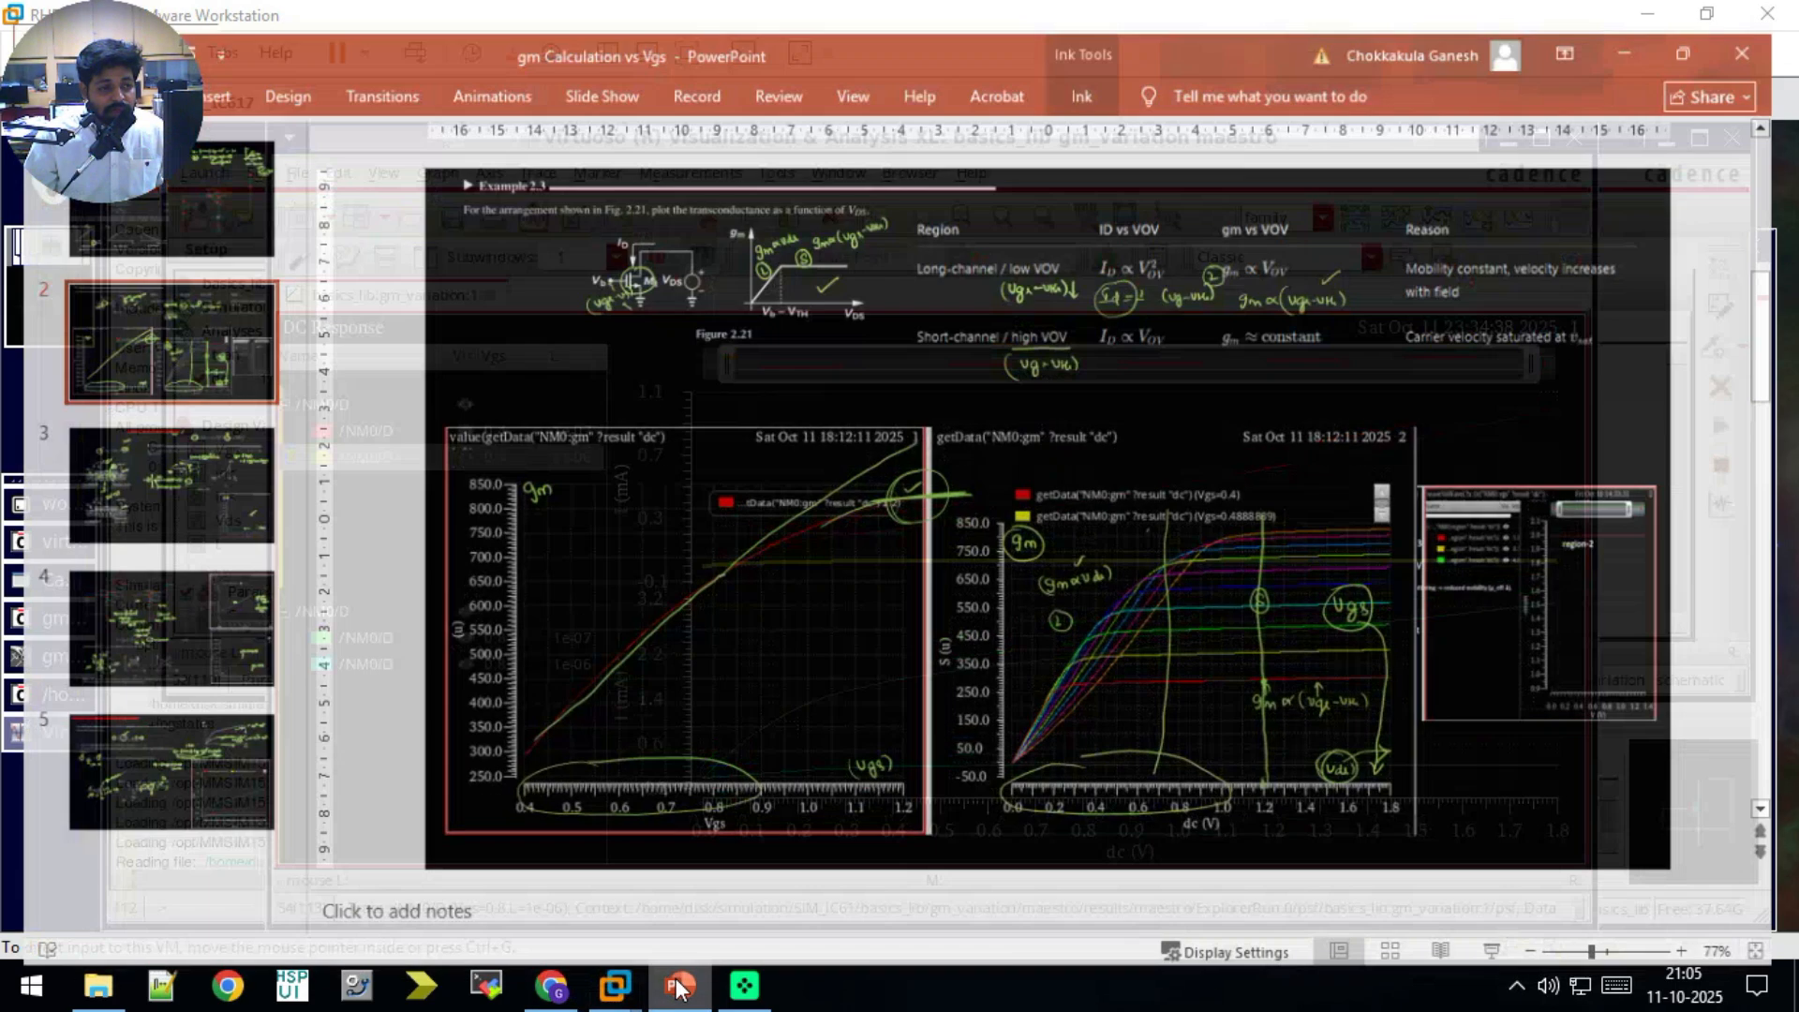
Step: Switch to the gm Calculation vs Vgs presentation in PowerPoint and view the Example 2.3 slide with the gm plots
click(680, 985)
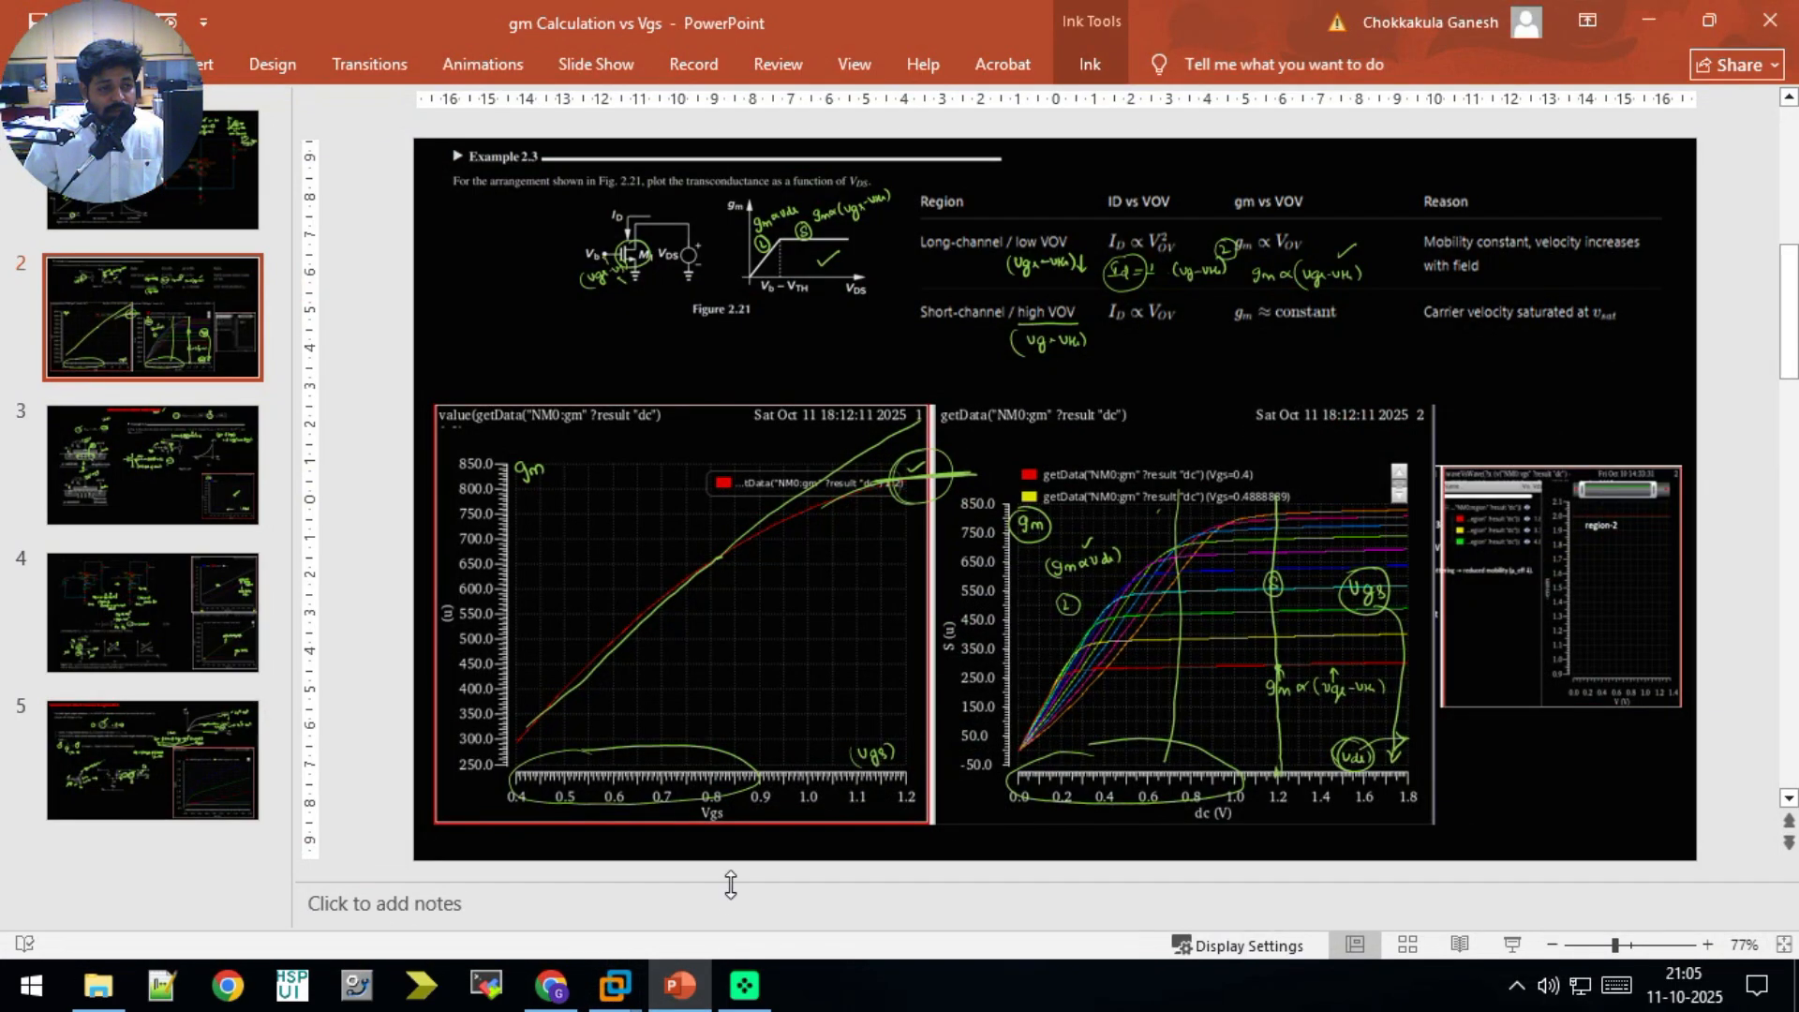
scroll(579, 749, down, 1)
scroll(583, 713, up, 1)
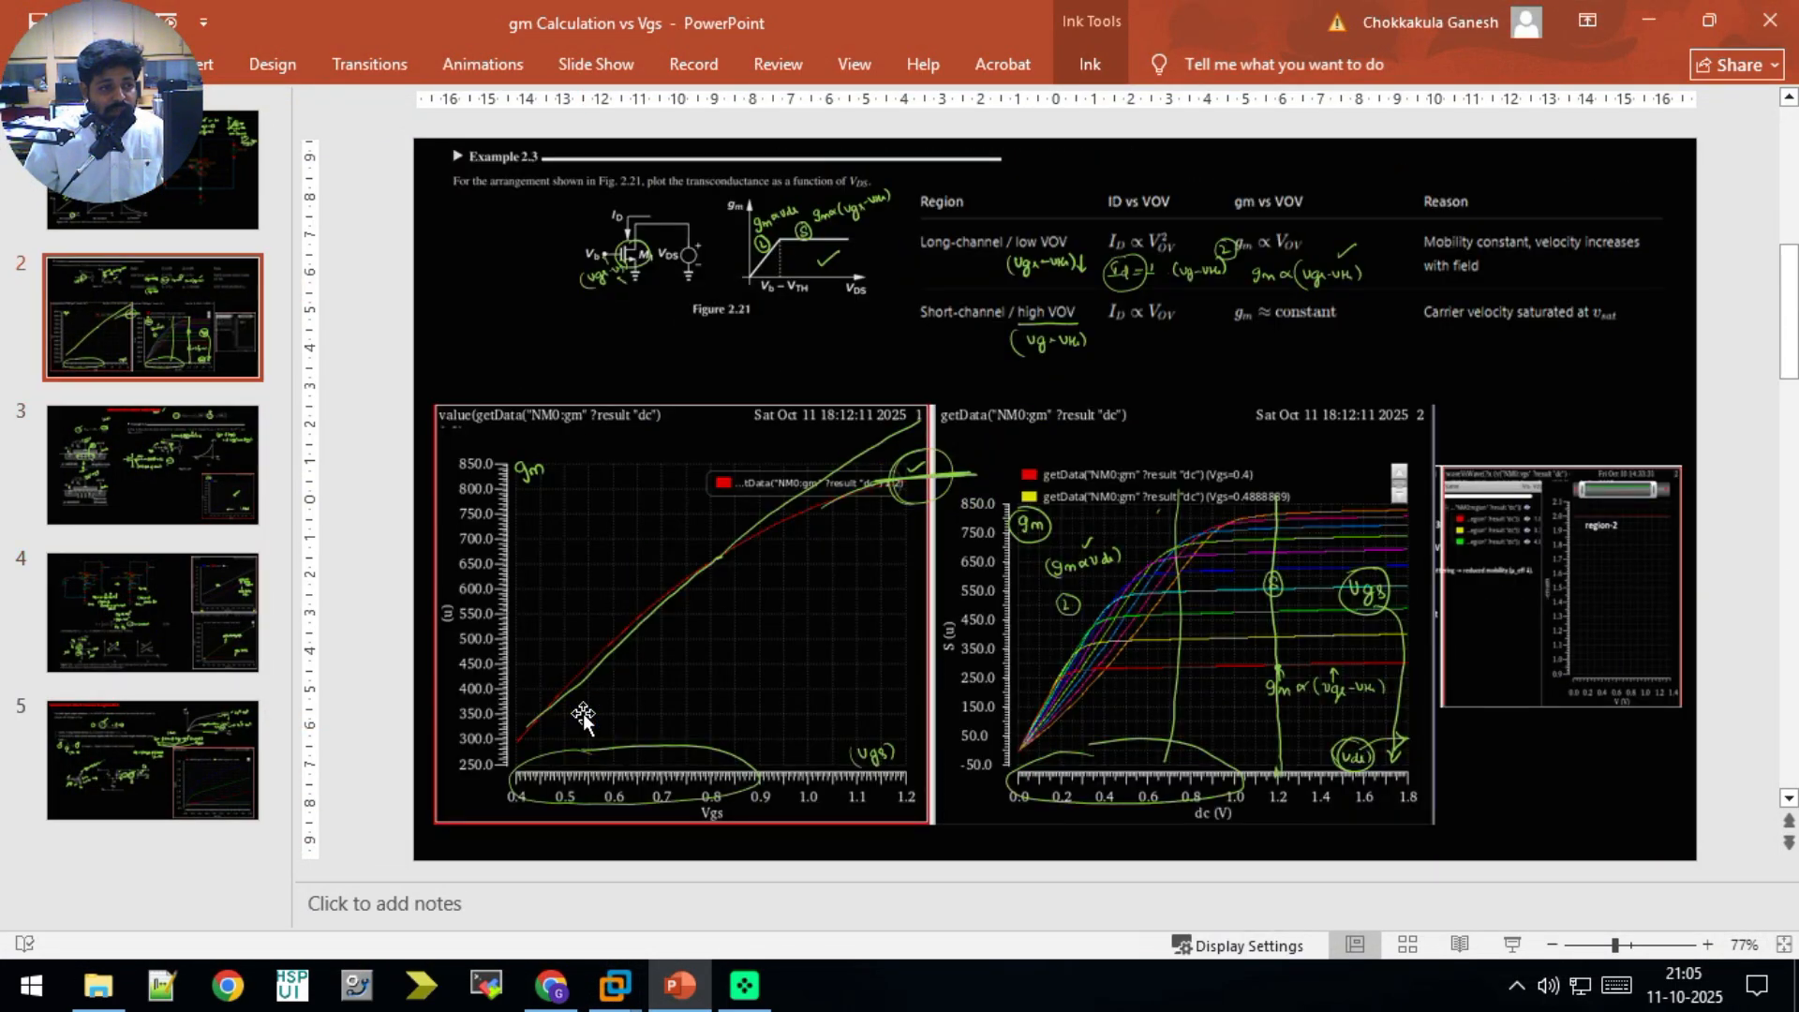